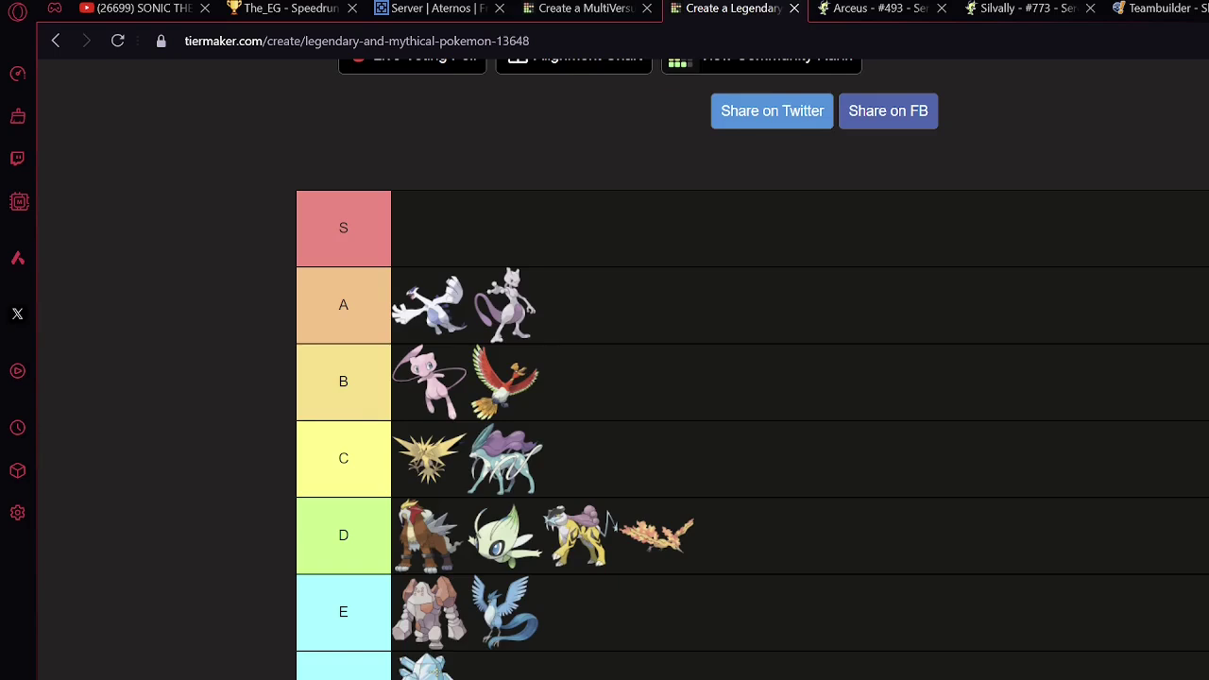
# Place Regice at the end of the E tier row
pyautogui.moveTo(425, 666); pyautogui.dragTo(687, 631)
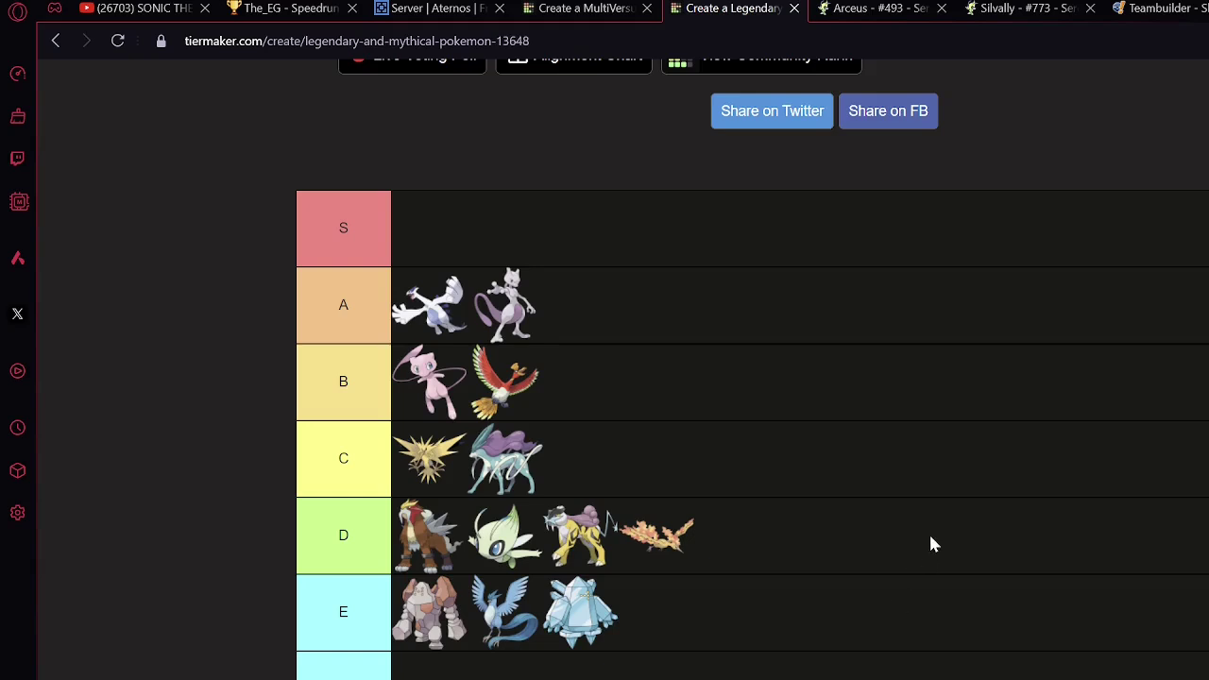
# Switch to the Pokémon Showdown teambuilder and change the team slot's Pokémon to Registeel
pyautogui.click(1182, 10)
pyautogui.click(126, 284)
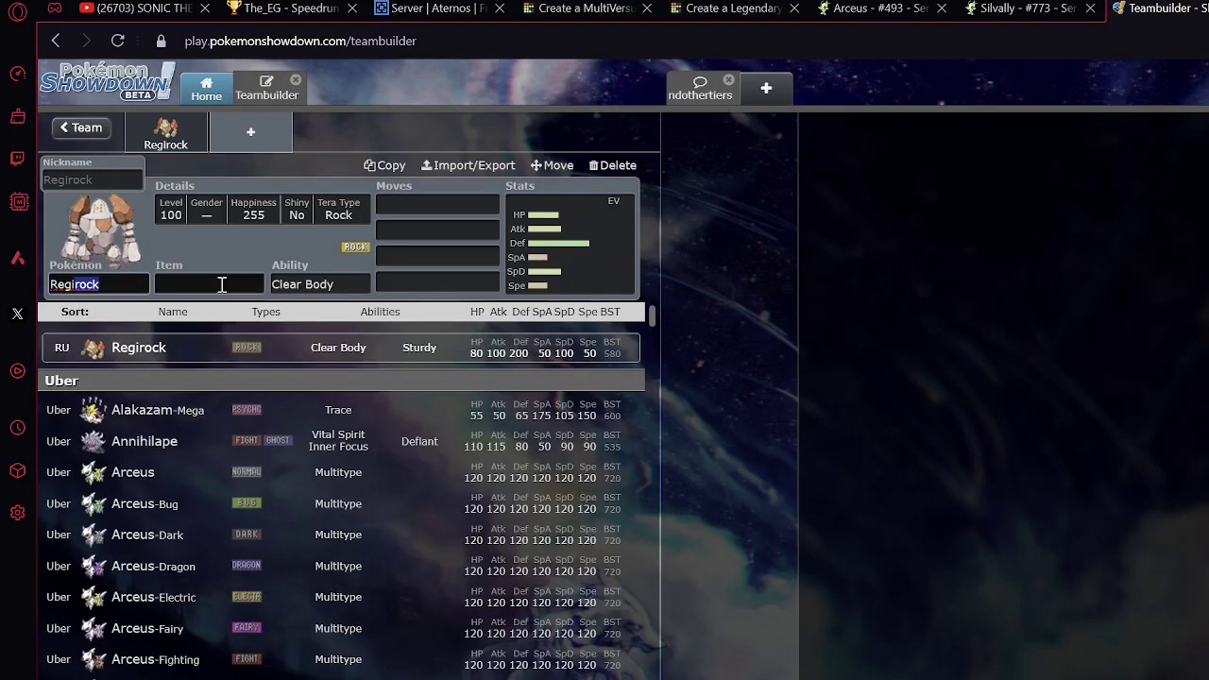
pyautogui.write('Registeel')
pyautogui.press('Return')
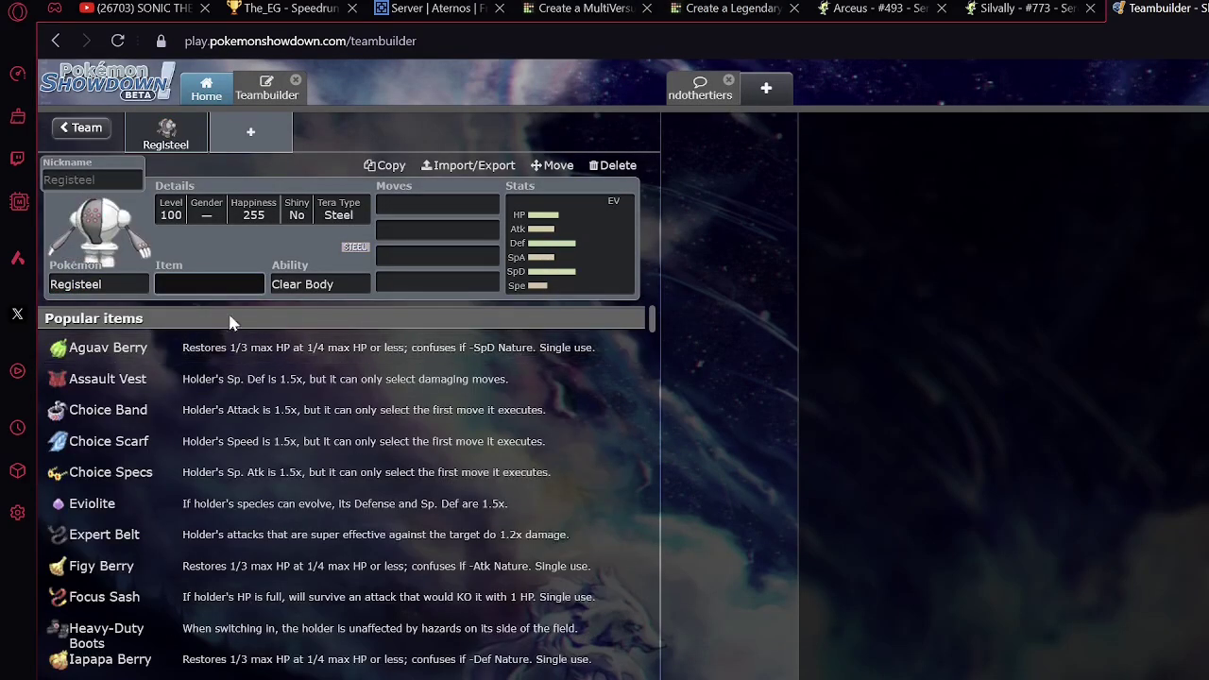
# Examine Registeel's ability options, available moves and base stats
pyautogui.click(335, 287)
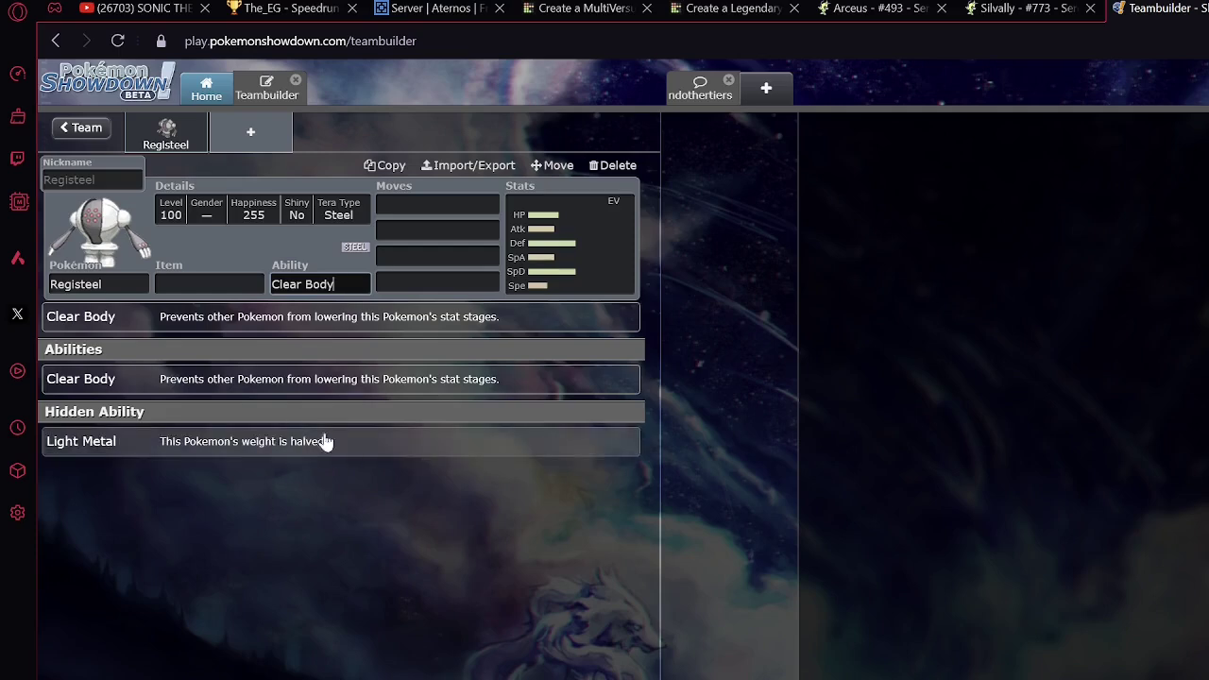
pyautogui.click(464, 203)
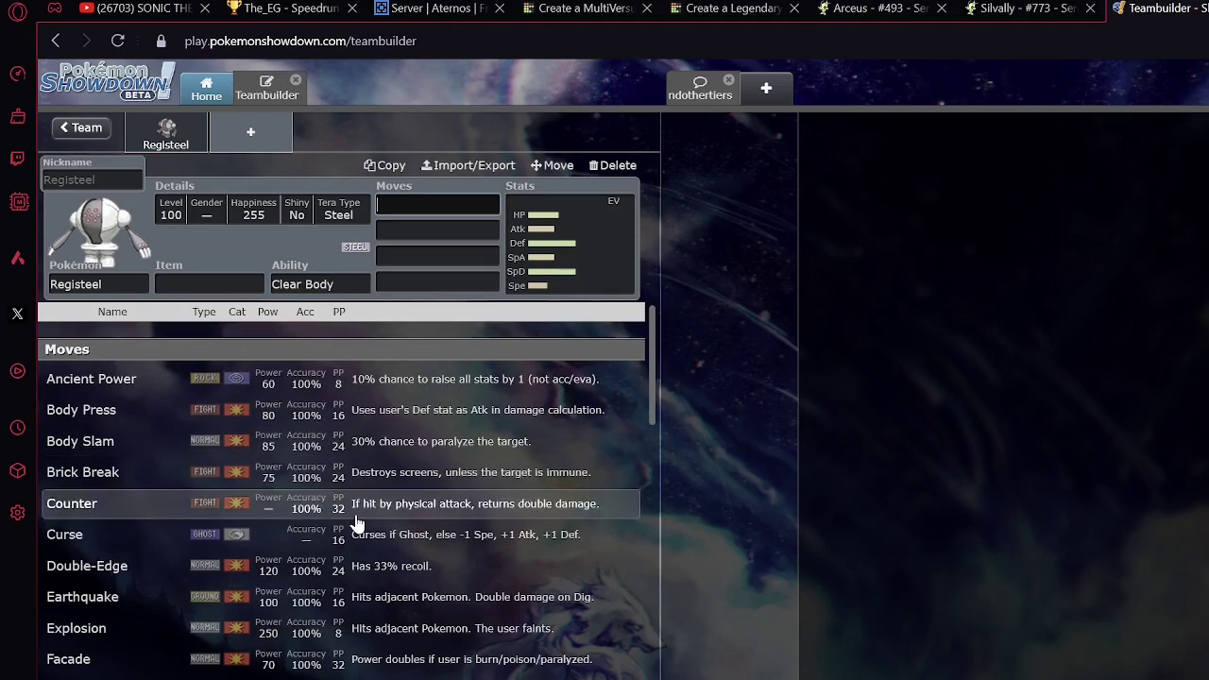
pyautogui.click(340, 283)
pyautogui.click(432, 212)
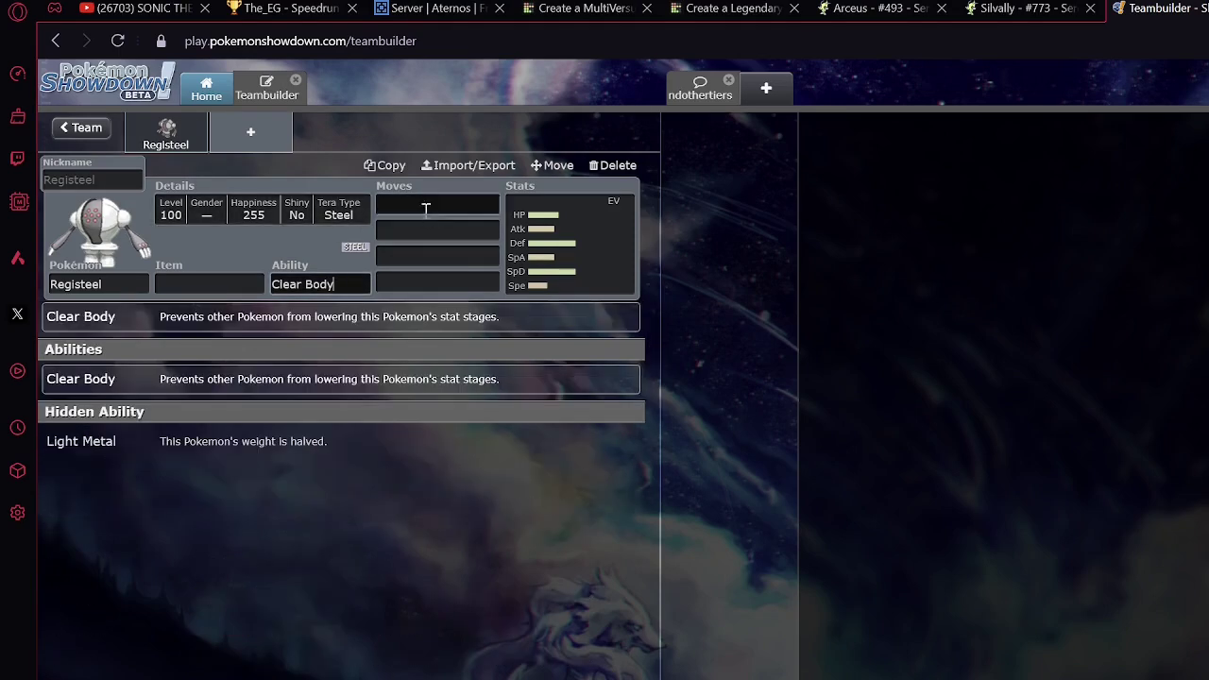
pyautogui.scroll(-4, 293, 443)
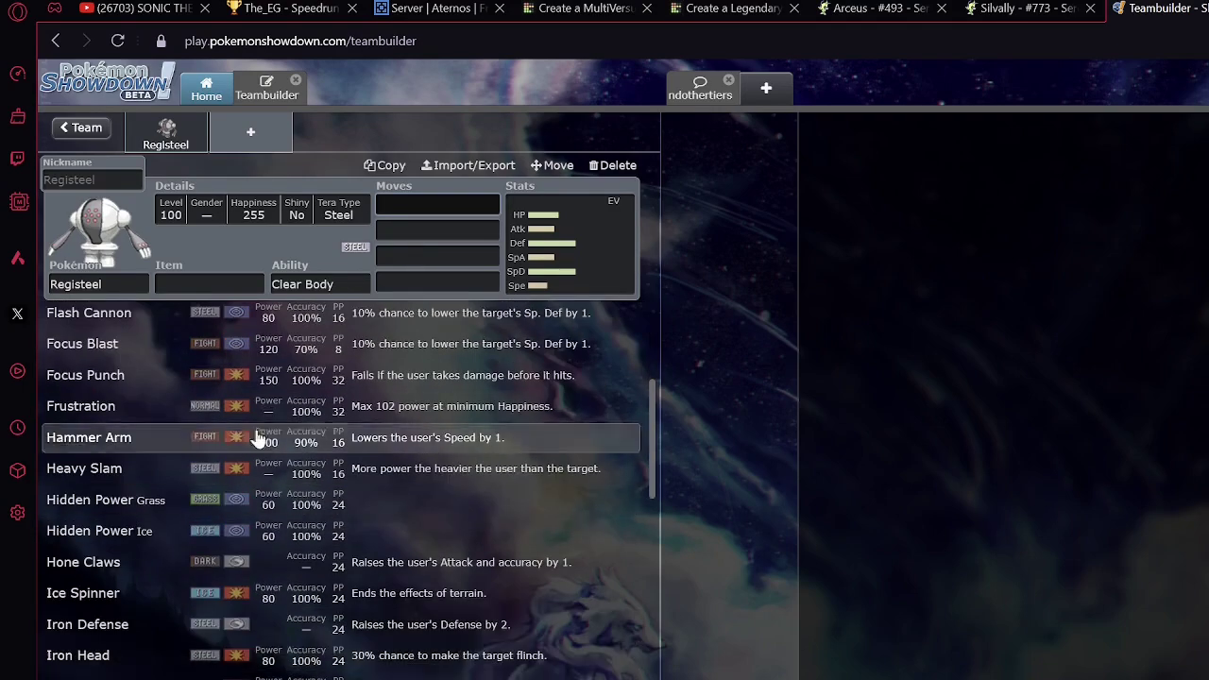
pyautogui.scroll(-2, 242, 658)
pyautogui.click(566, 245)
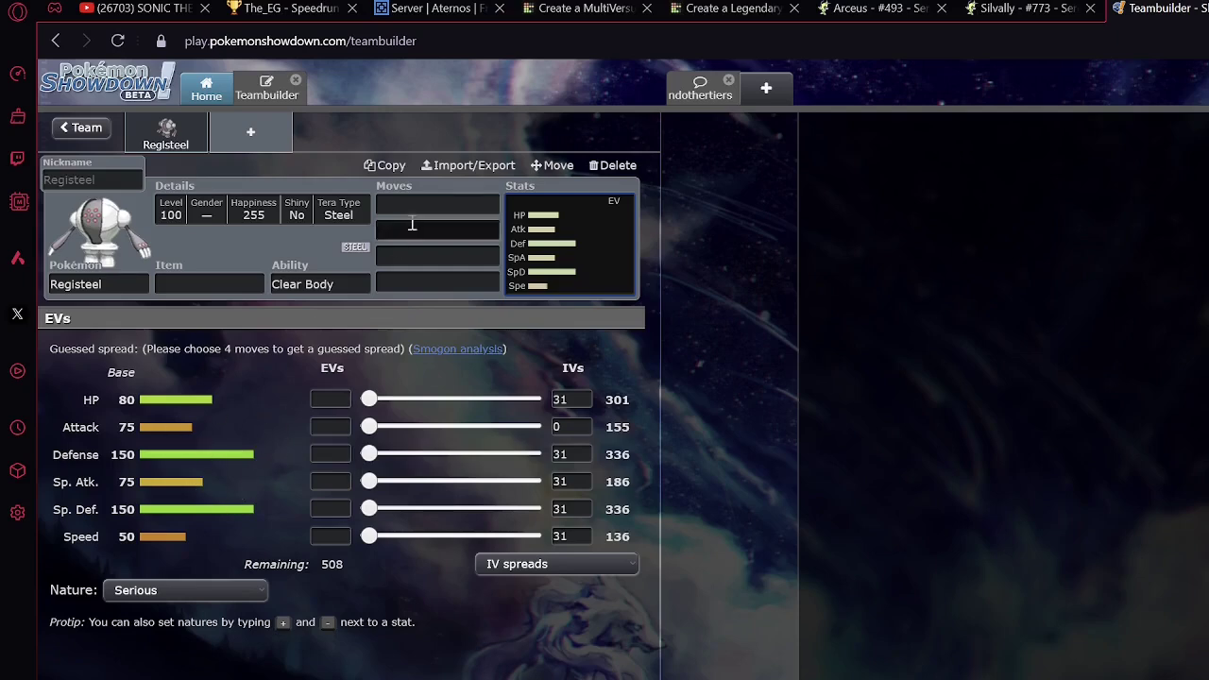
# Read through Registeel's learnable move list, checking the attacking and status moves and their effects
pyautogui.click(423, 250)
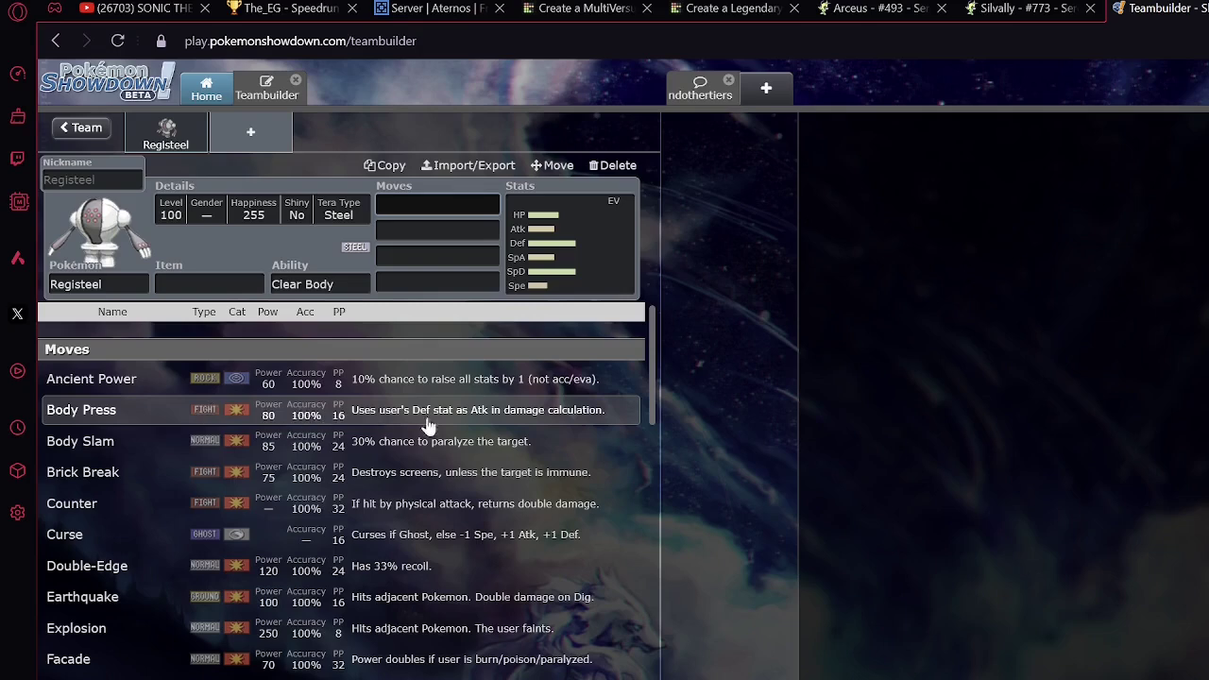
pyautogui.scroll(-1, 450, 418)
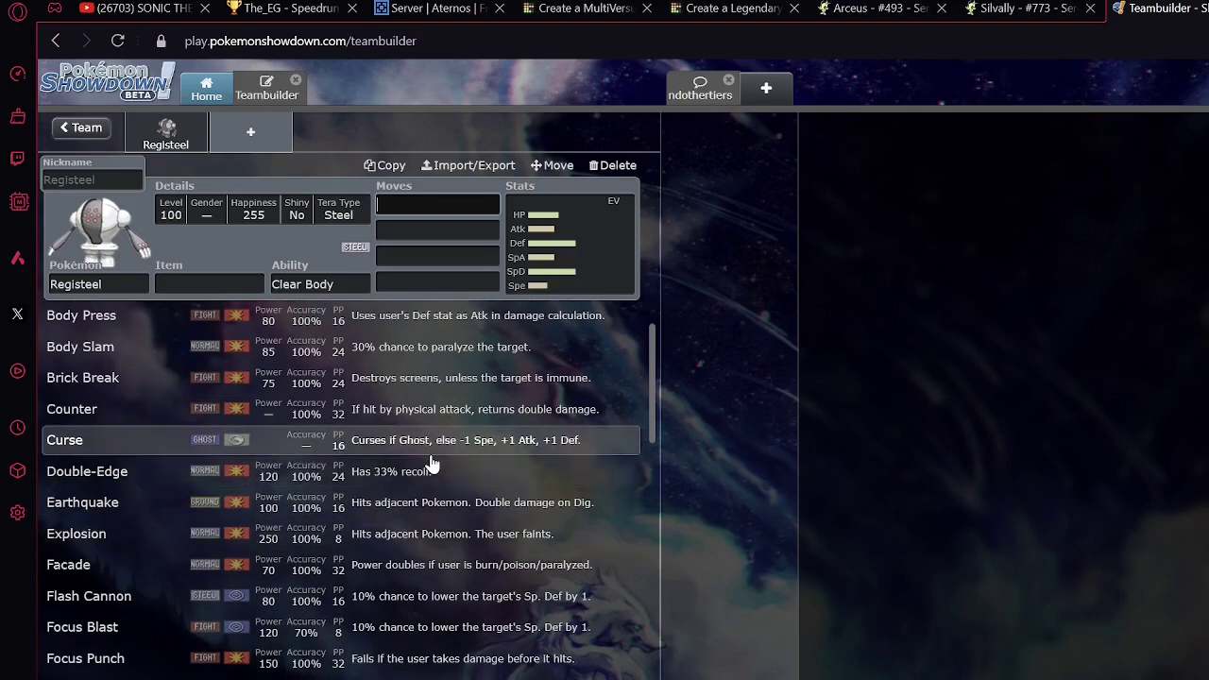
pyautogui.scroll(-1, 431, 463)
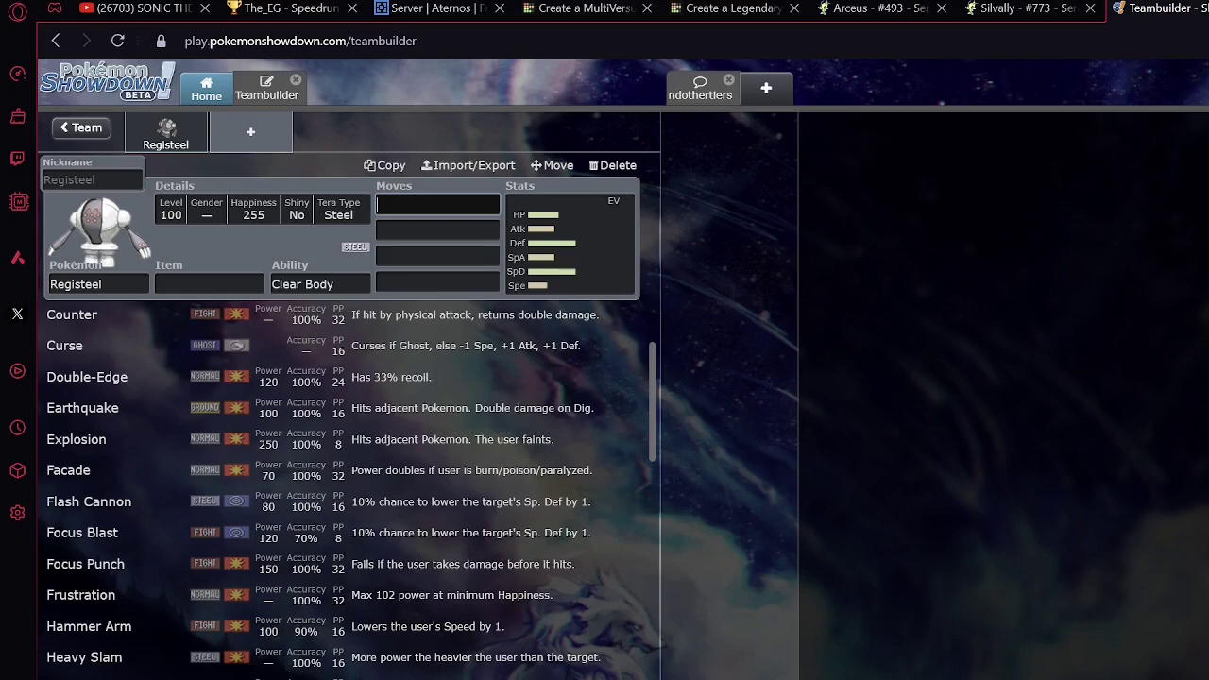
pyautogui.scroll(-2, 334, 561)
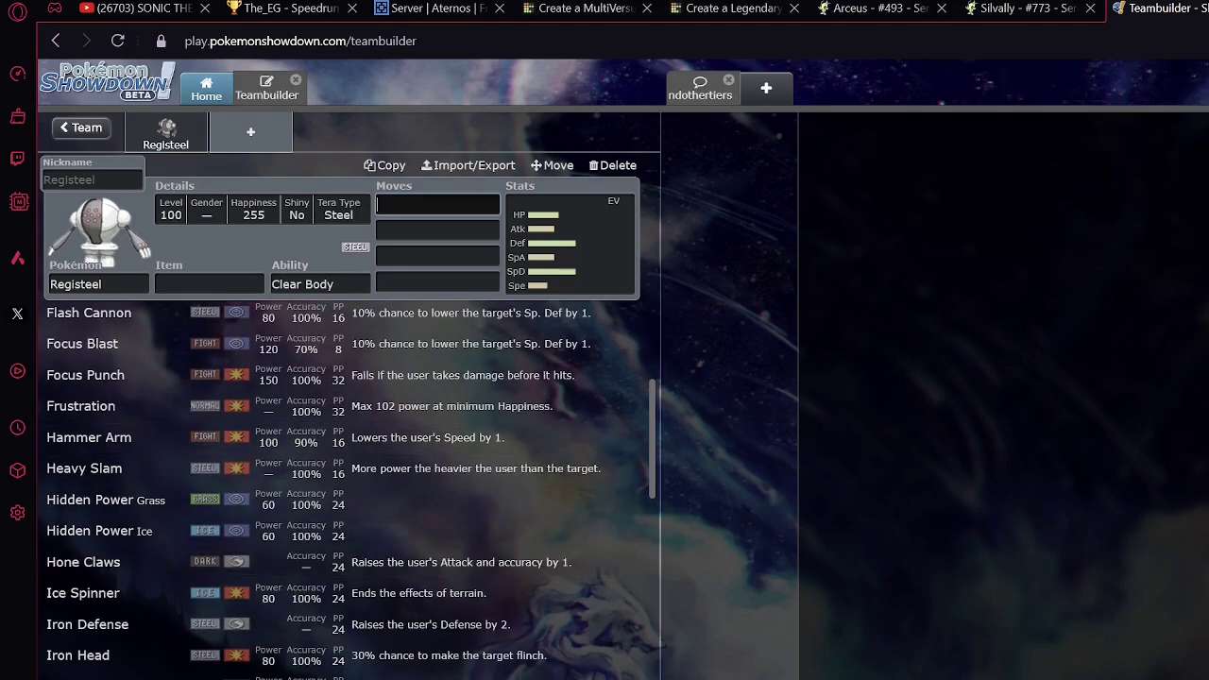
pyautogui.scroll(-4, 485, 464)
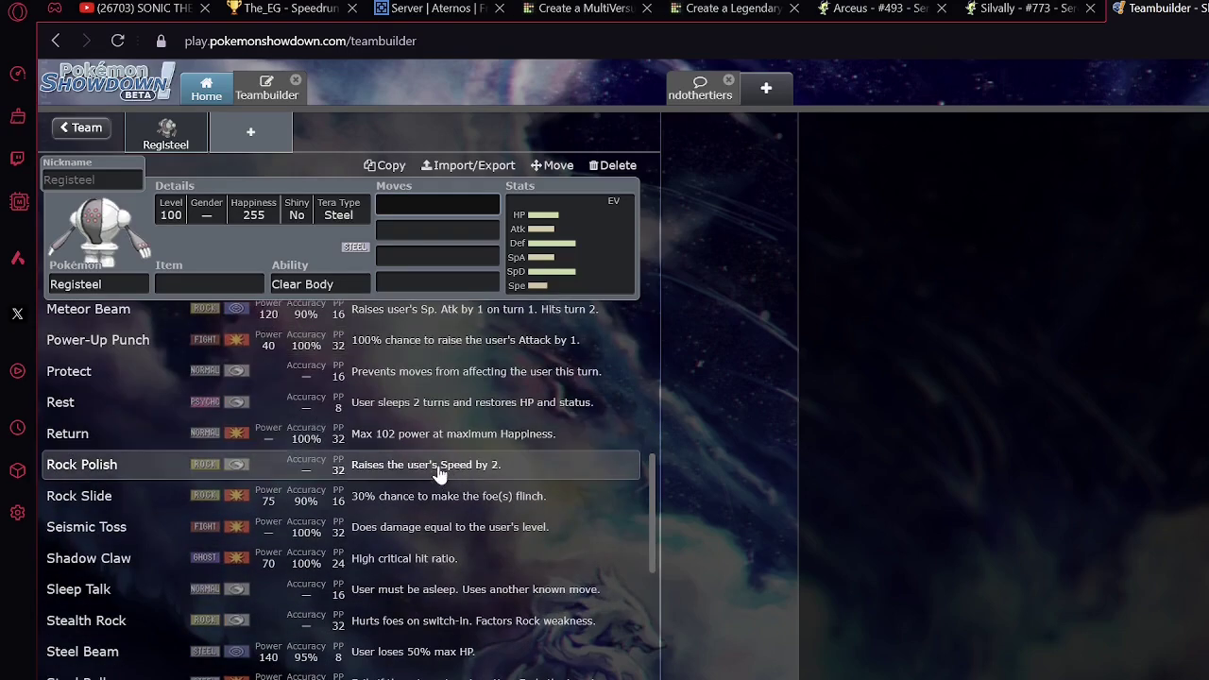
pyautogui.scroll(3, 412, 496)
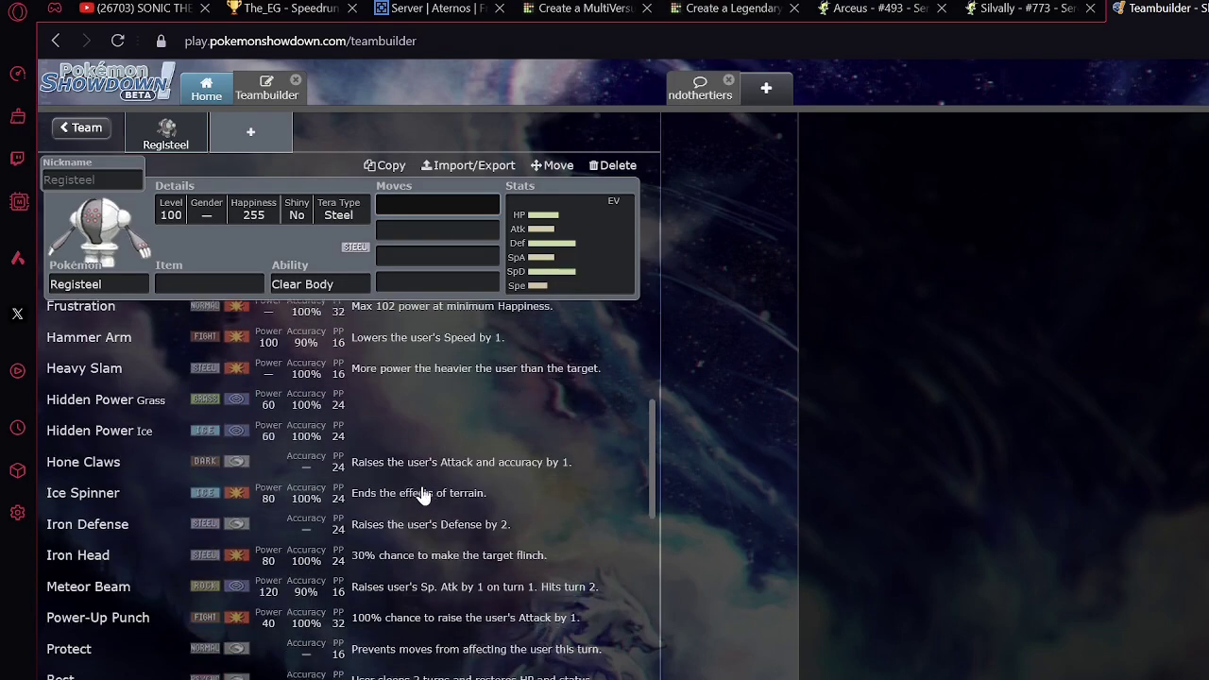
pyautogui.scroll(2, 417, 491)
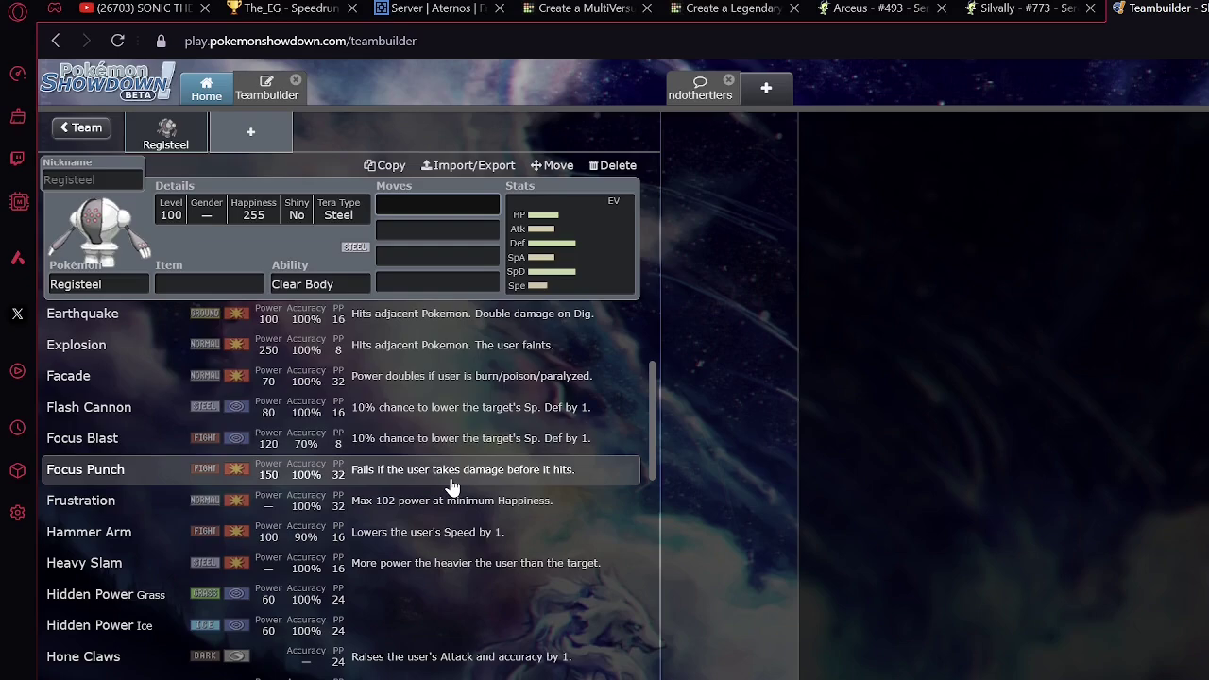
pyautogui.scroll(-4, 451, 486)
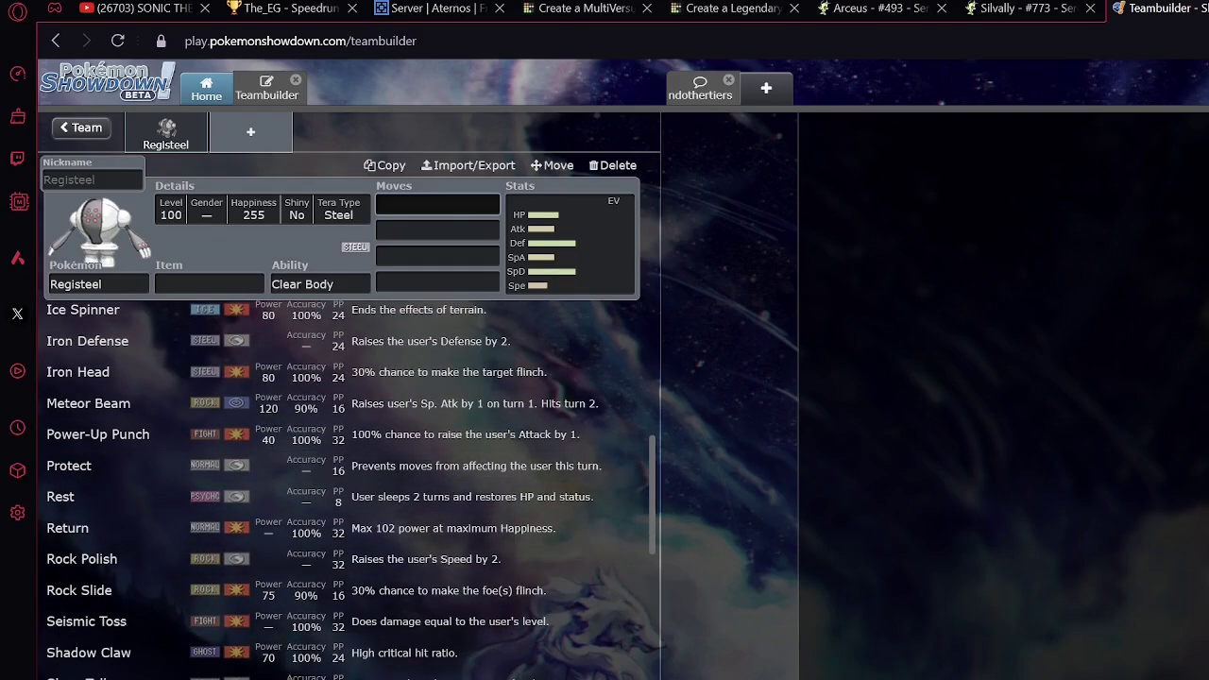
pyautogui.scroll(-3, 161, 599)
pyautogui.scroll(2, 161, 599)
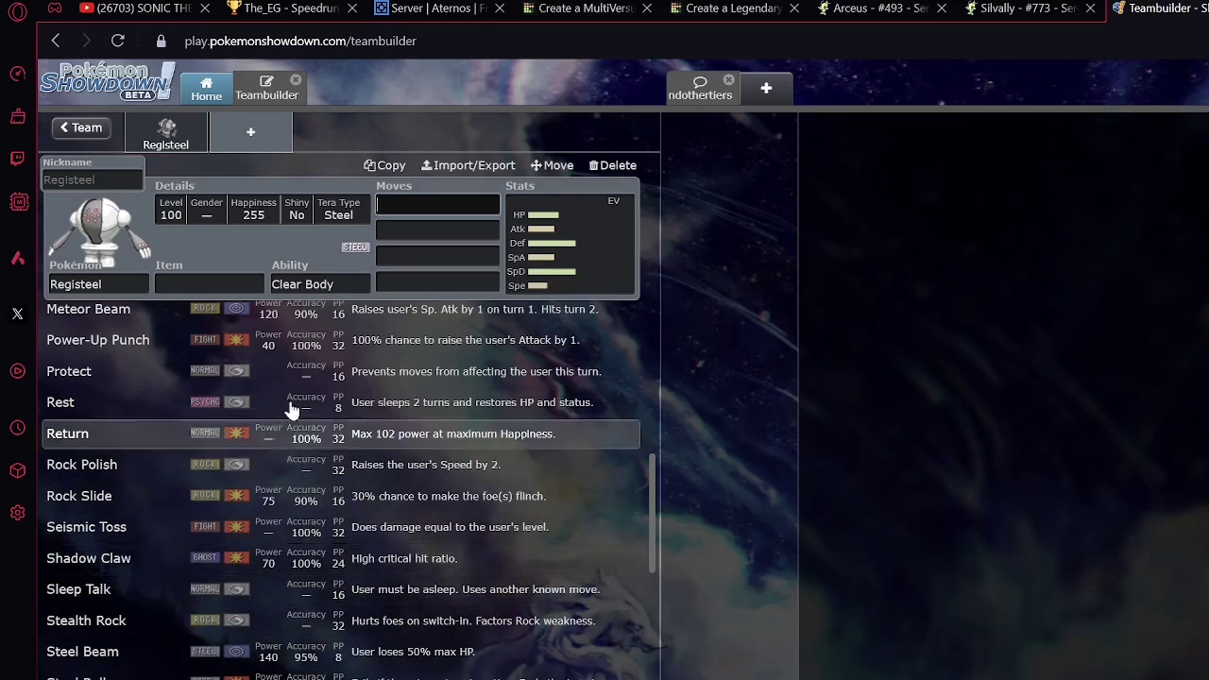
pyautogui.scroll(7, 424, 521)
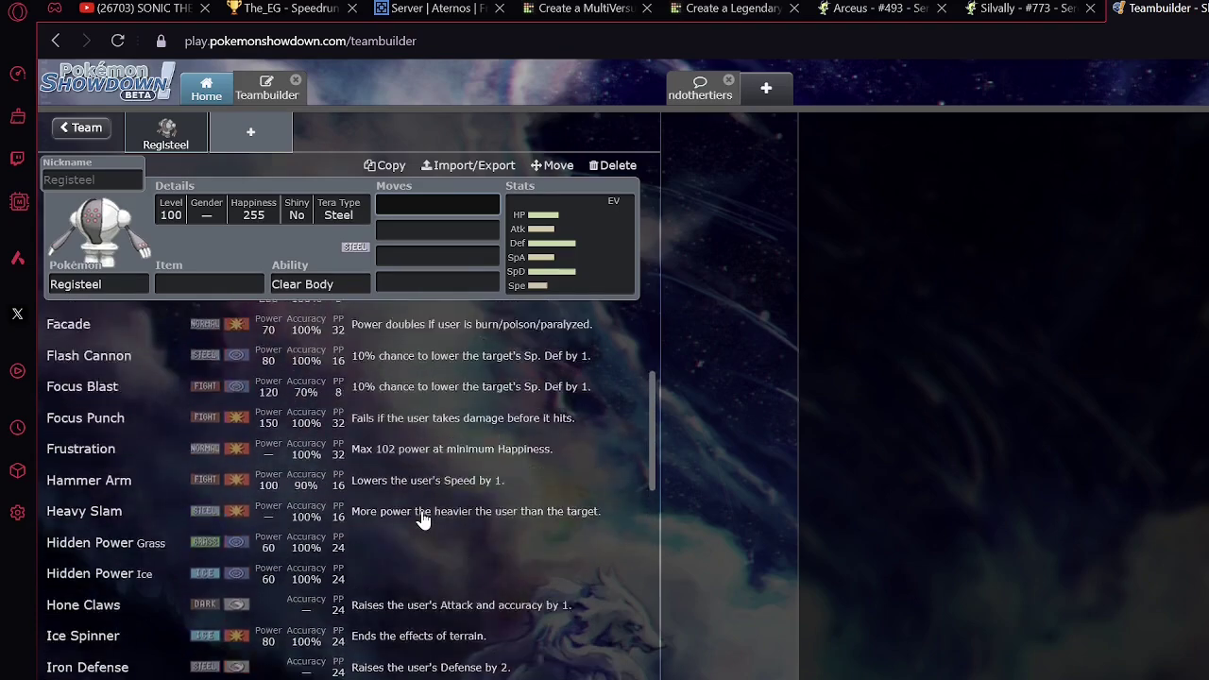
pyautogui.scroll(1, 424, 521)
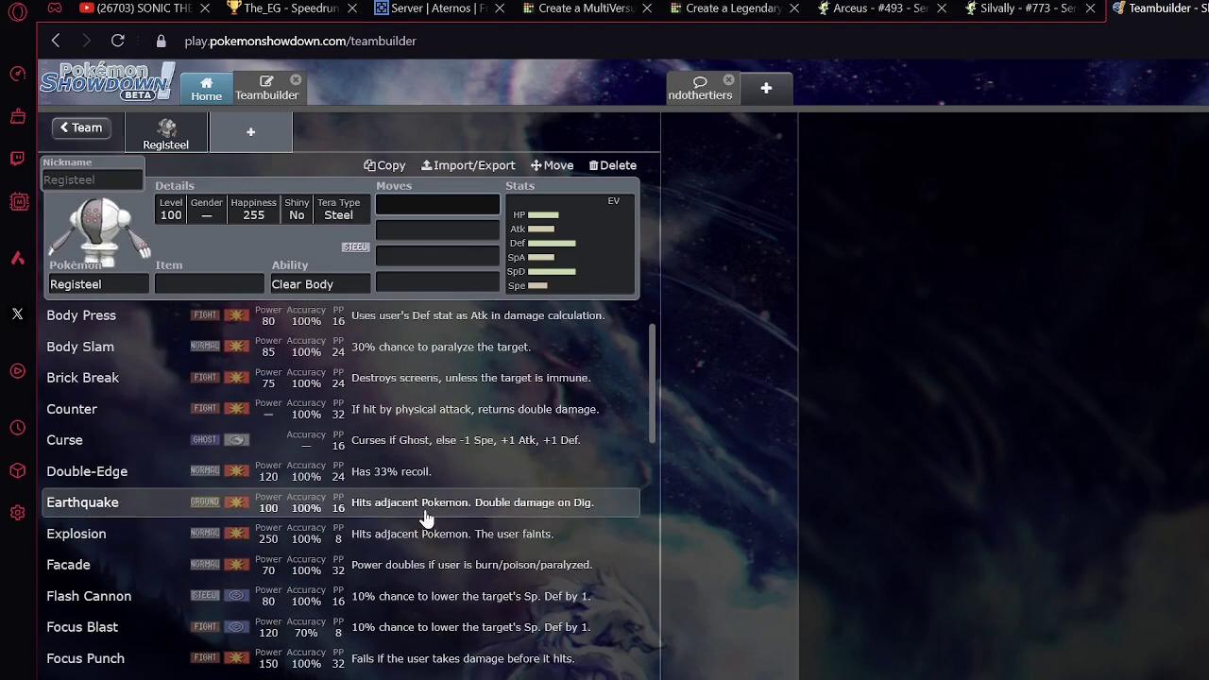
pyautogui.scroll(3, 427, 522)
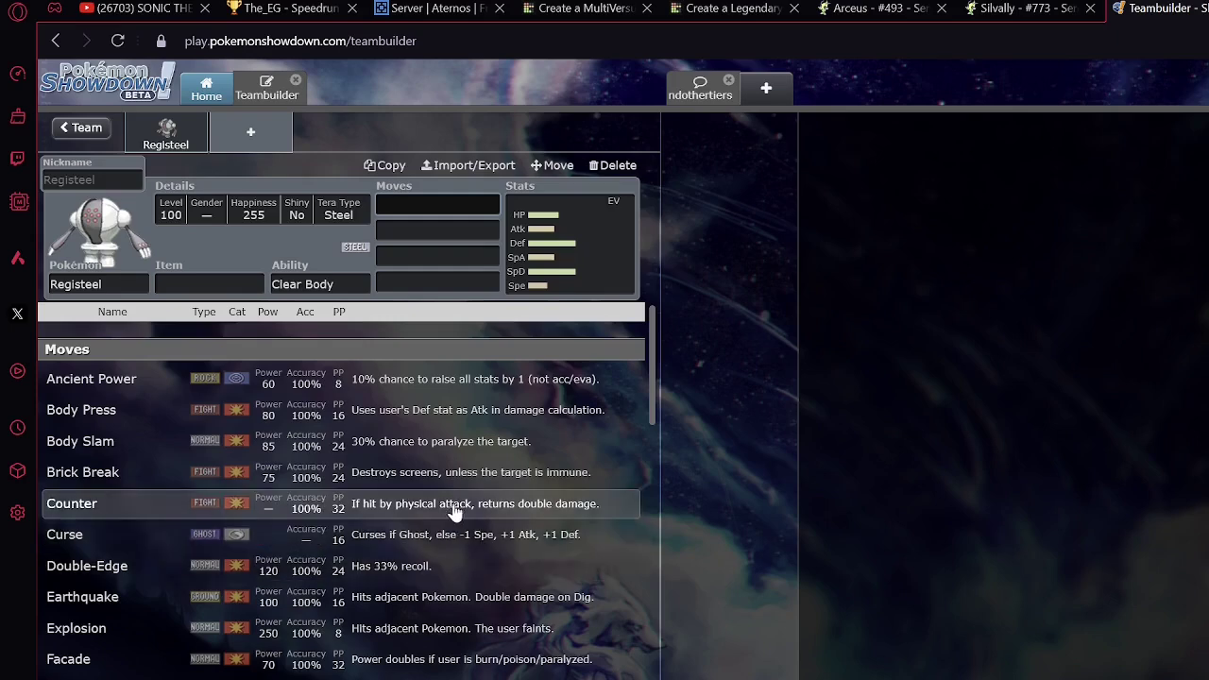
# Switch to the TierMaker legendary Pokémon list and place Registeel at the end of the D tier row
pyautogui.click(723, 7)
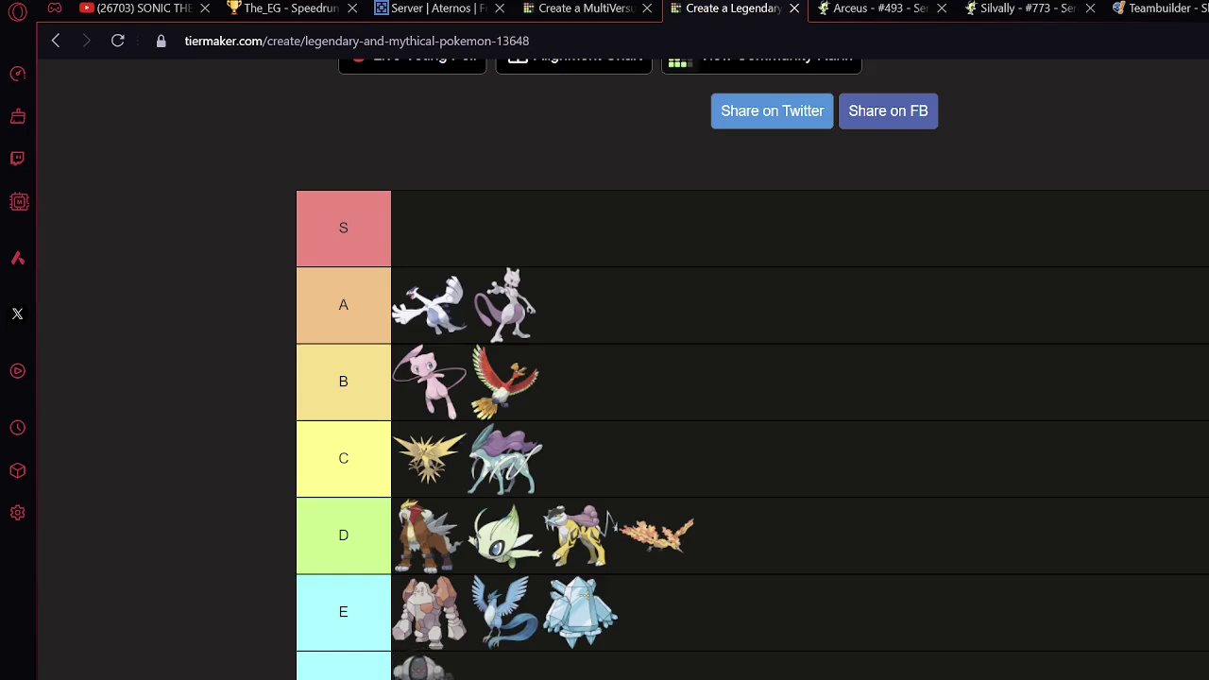
pyautogui.moveTo(429, 670); pyautogui.dragTo(757, 532)
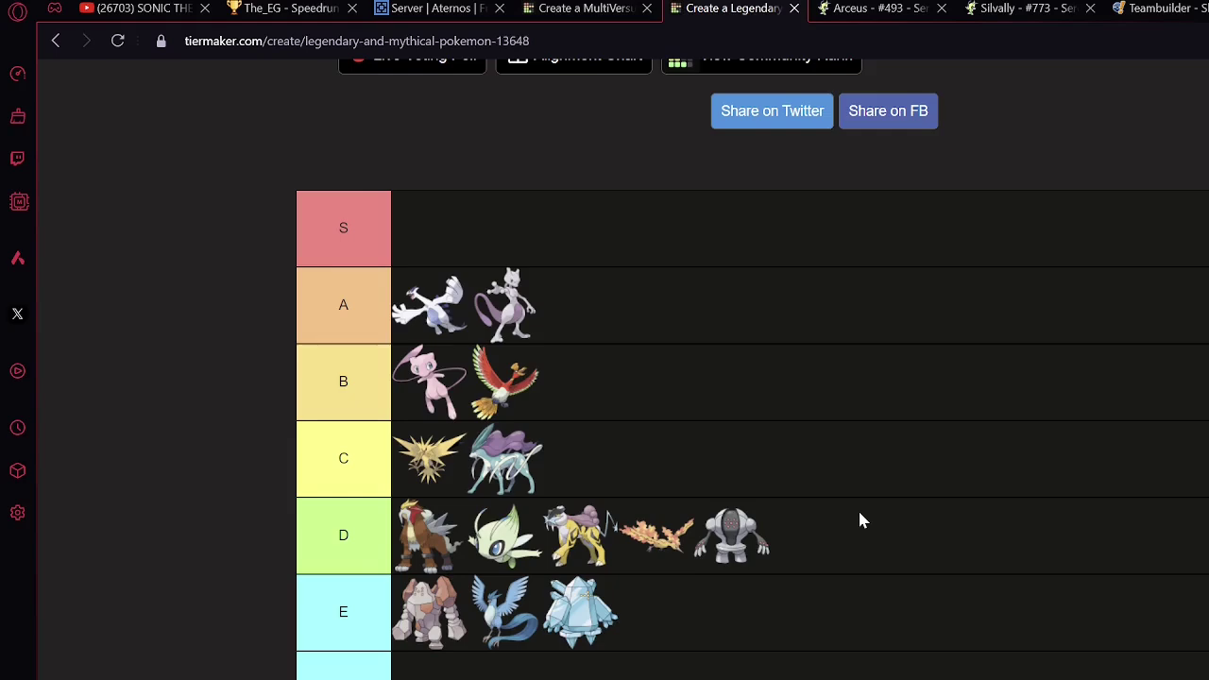
# Switch back to the Pokémon Showdown teambuilder and change the team slot's Pokémon to Latias
pyautogui.click(1159, 8)
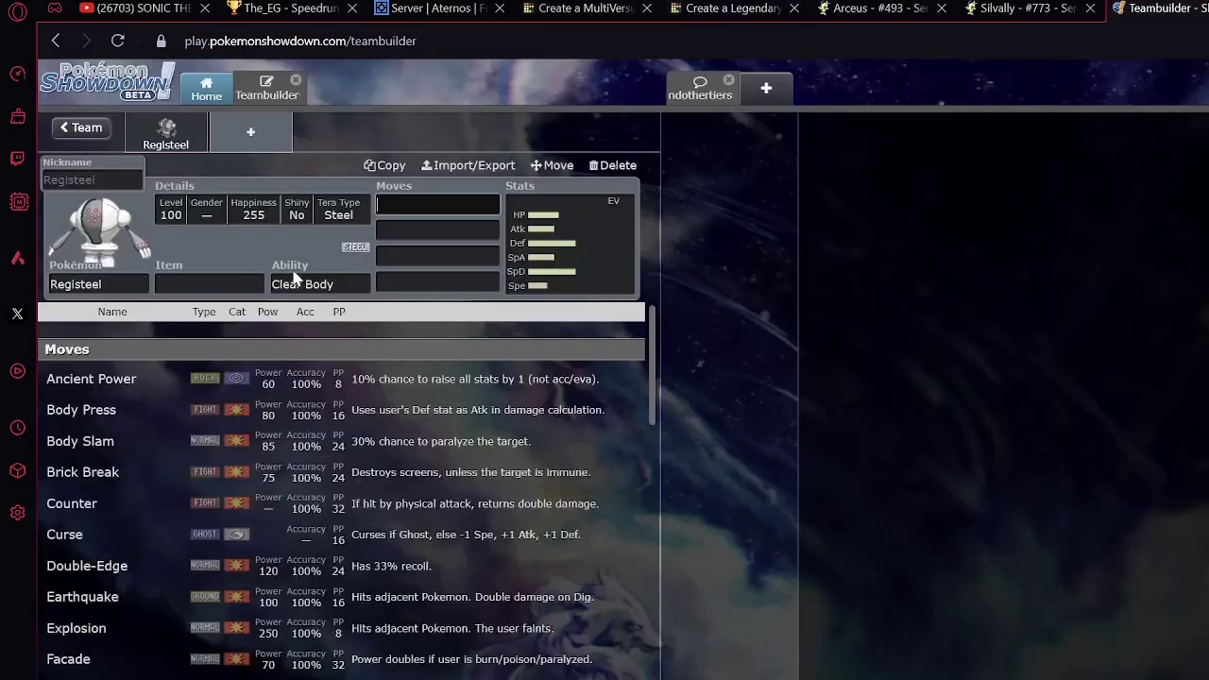
pyautogui.click(119, 283)
pyautogui.write('lati')
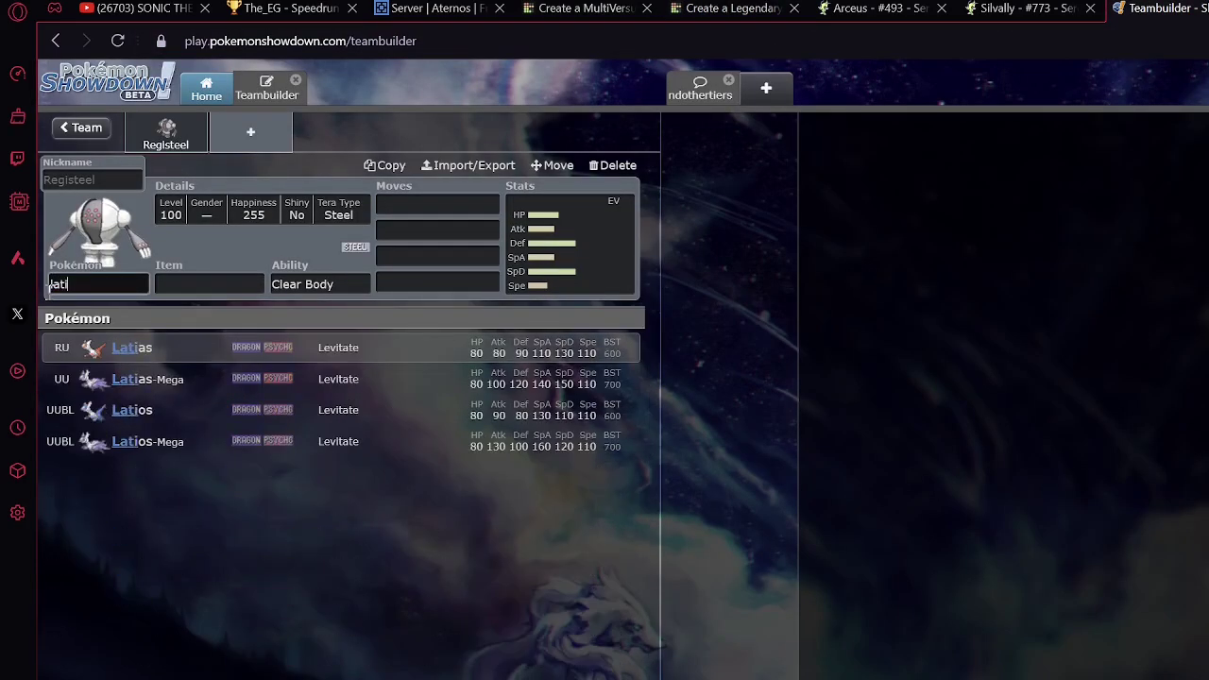
pyautogui.write('as')
pyautogui.press('Return')
# Examine the held items specific to Latias and its ability options
pyautogui.click(90, 291)
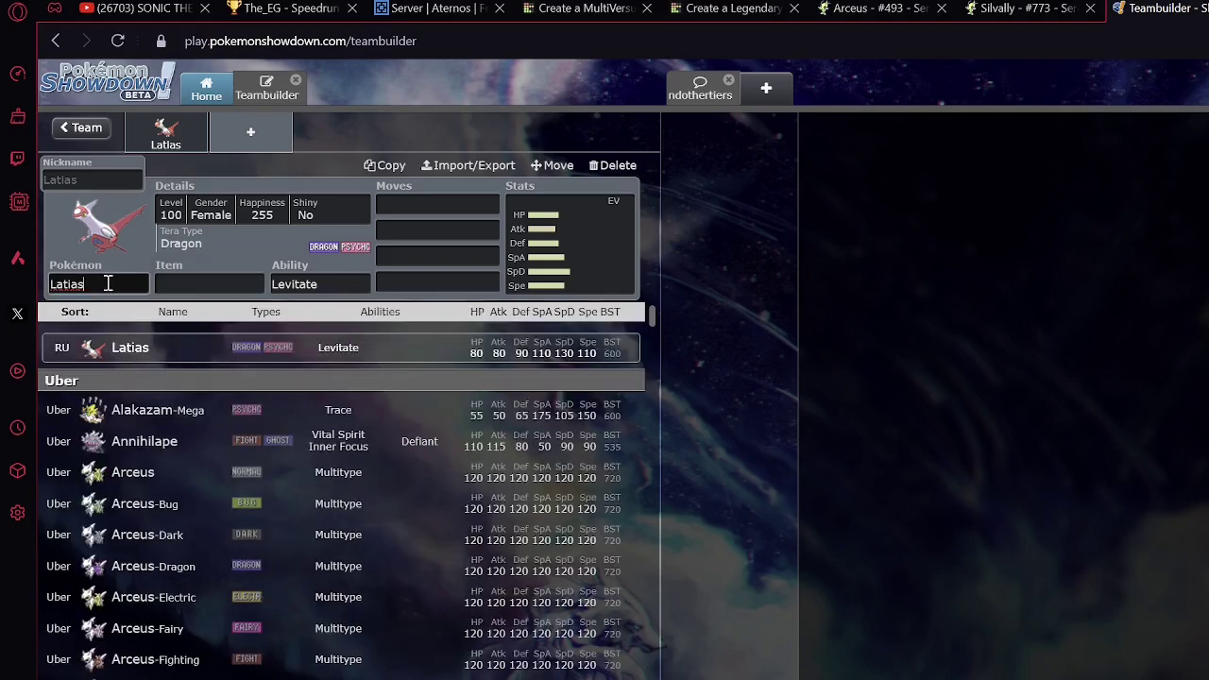
pyautogui.click(216, 283)
pyautogui.click(321, 283)
pyautogui.click(222, 286)
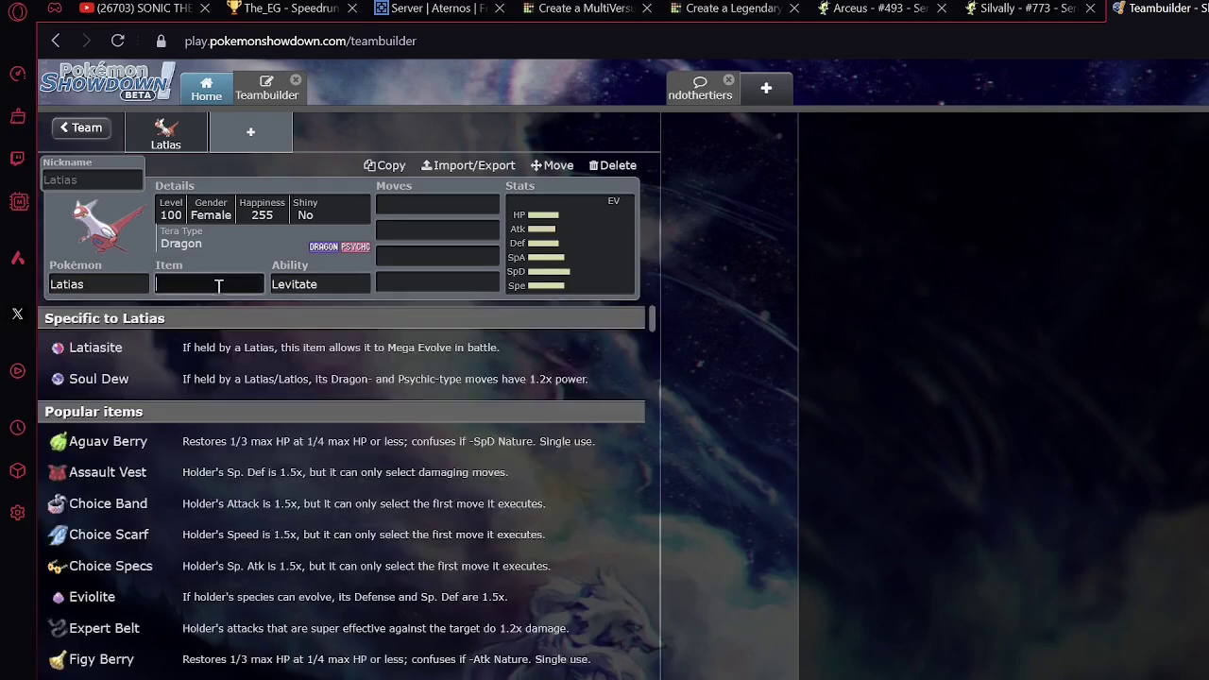
pyautogui.click(328, 282)
# Read through Latias's learnable move list, checking the power, accuracy and effects of its attacking and status moves
pyautogui.click(420, 208)
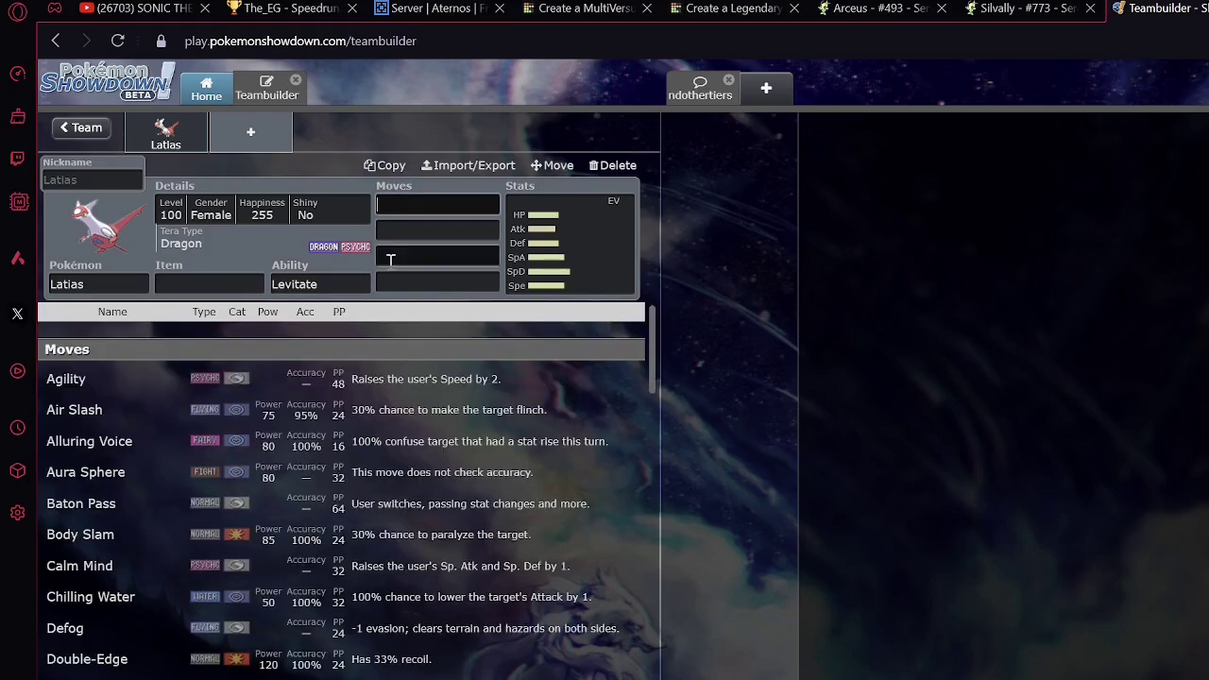
pyautogui.scroll(-2, 344, 623)
pyautogui.scroll(-5, 342, 635)
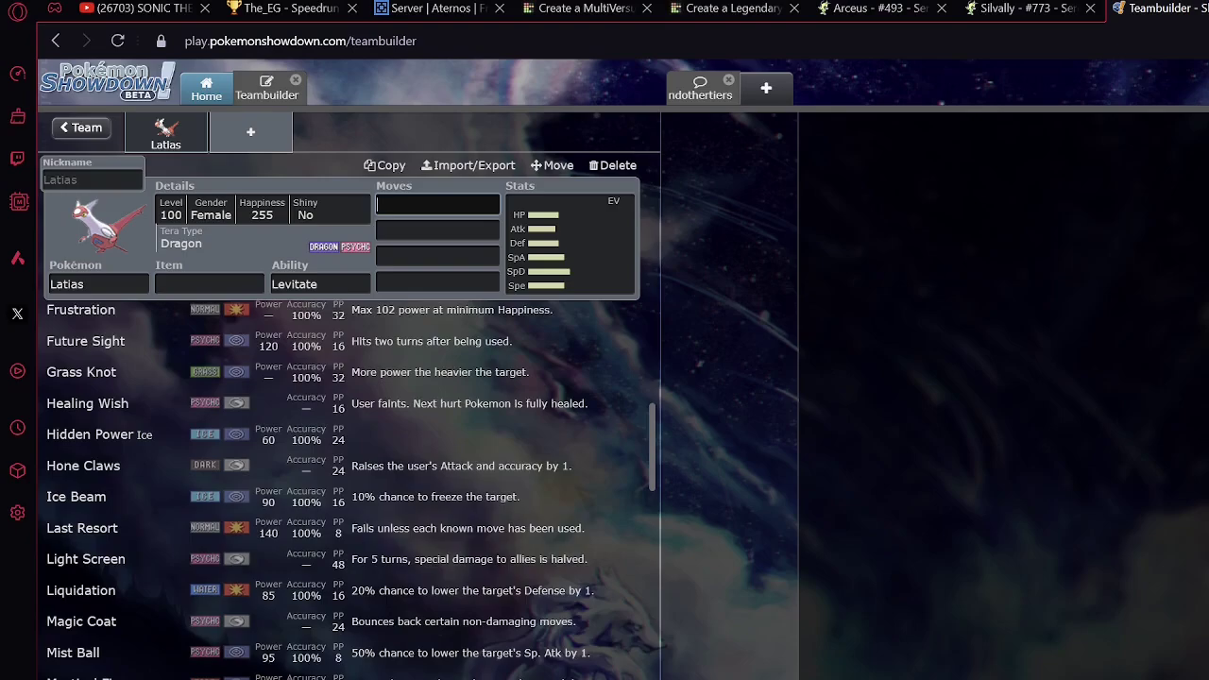
pyautogui.scroll(-5, 349, 486)
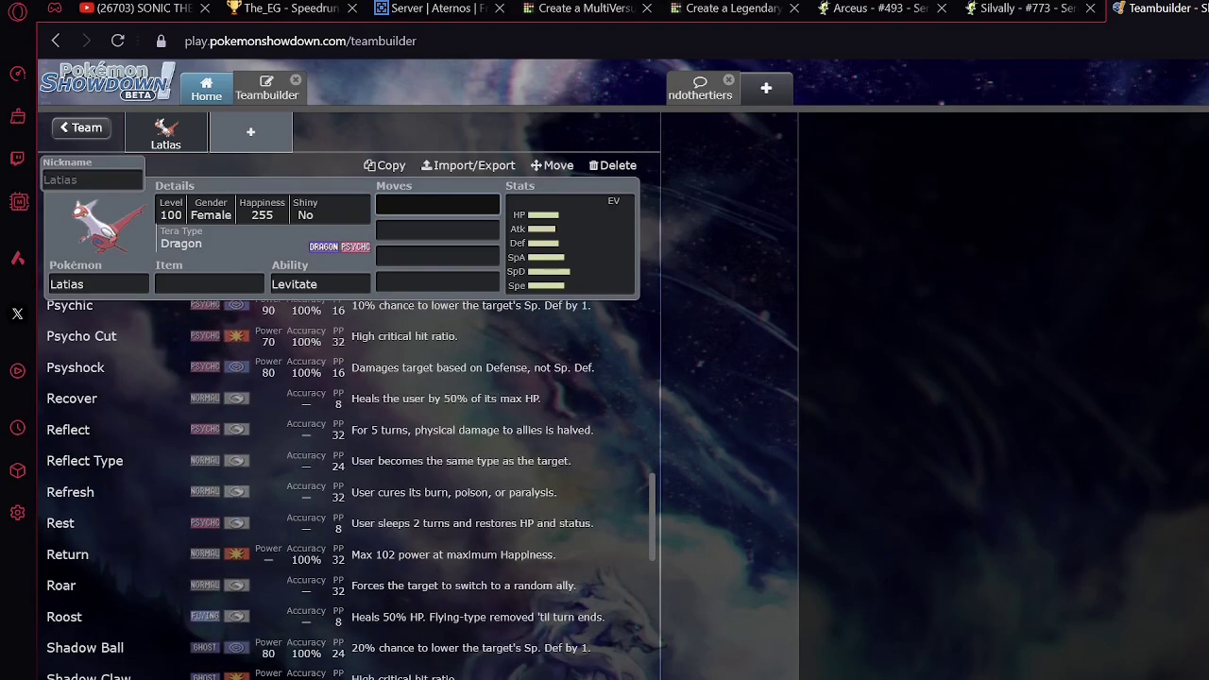
pyautogui.scroll(-3, 345, 566)
pyautogui.scroll(-2, 345, 517)
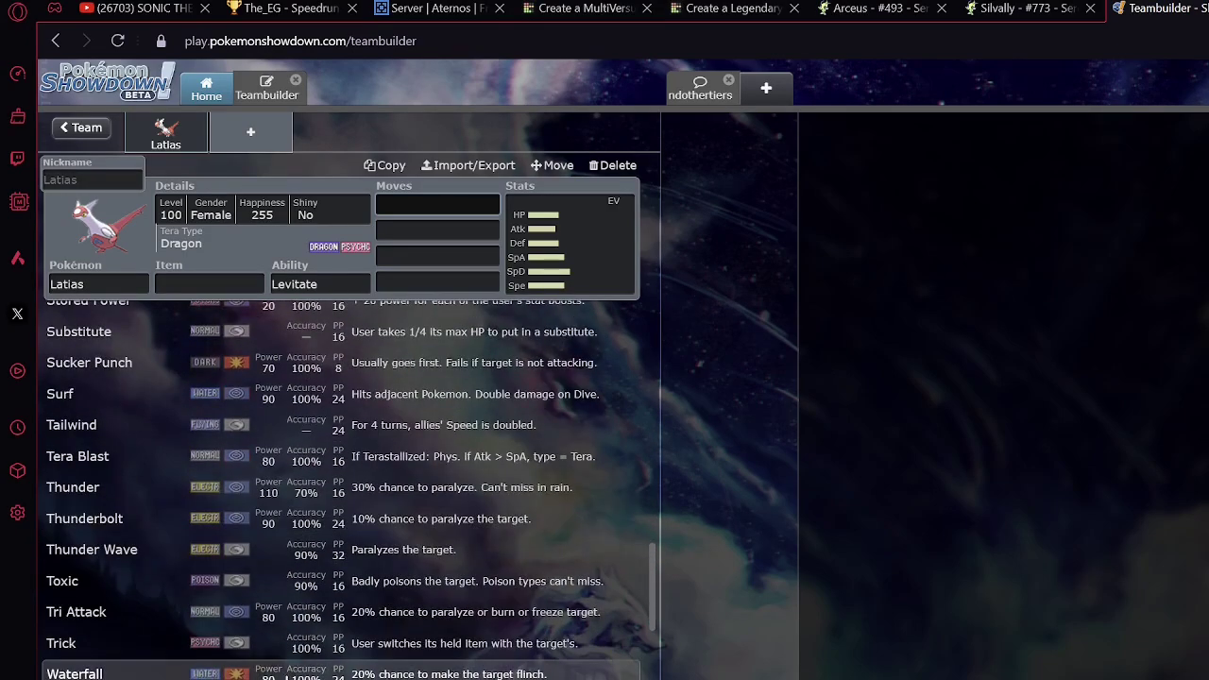
pyautogui.scroll(9, 296, 656)
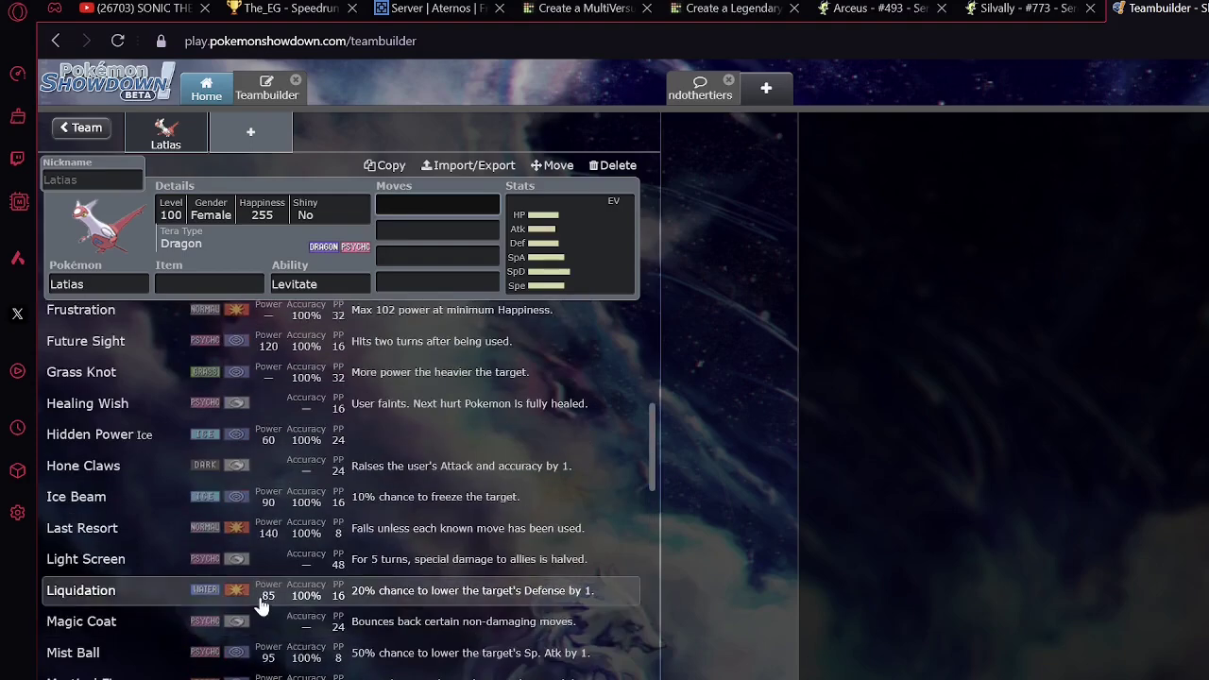
pyautogui.scroll(7, 262, 604)
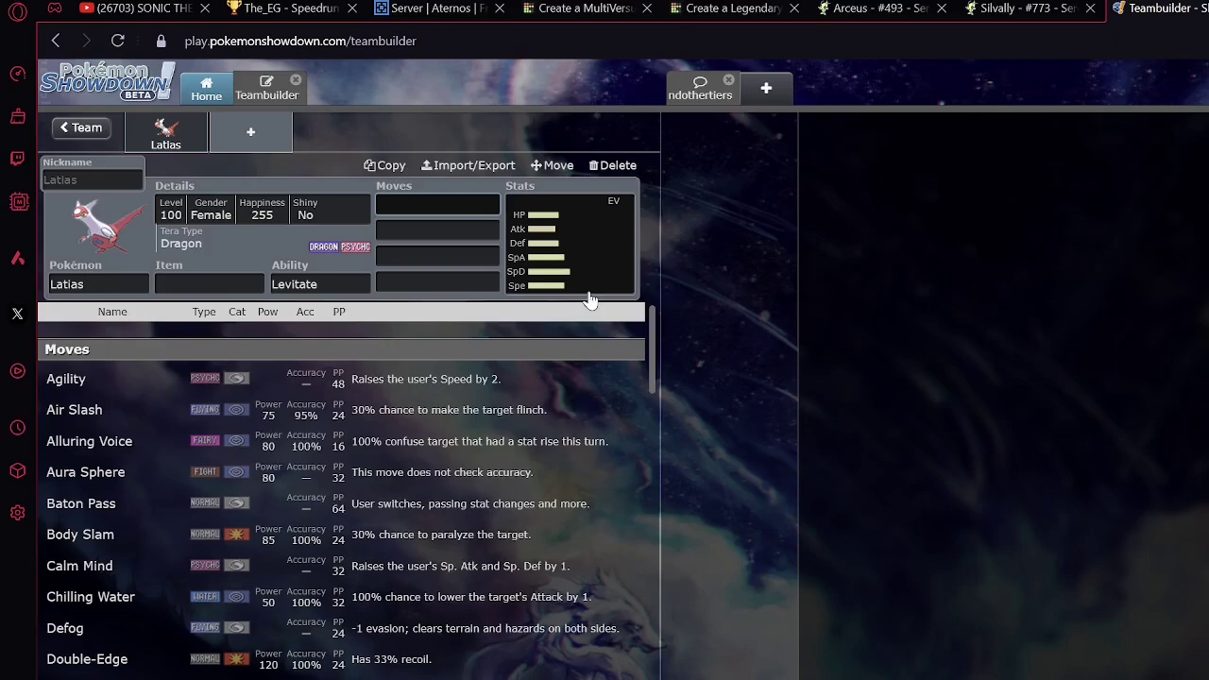
pyautogui.scroll(-2, 505, 561)
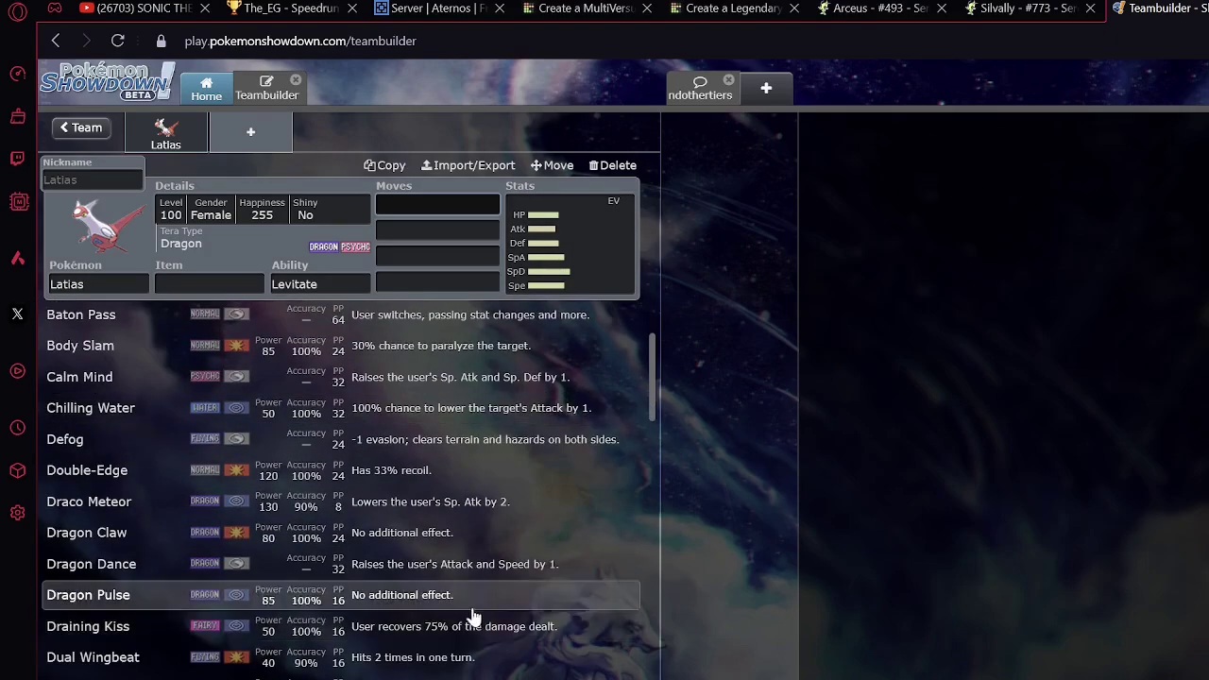
pyautogui.scroll(-1, 479, 637)
pyautogui.scroll(-4, 479, 640)
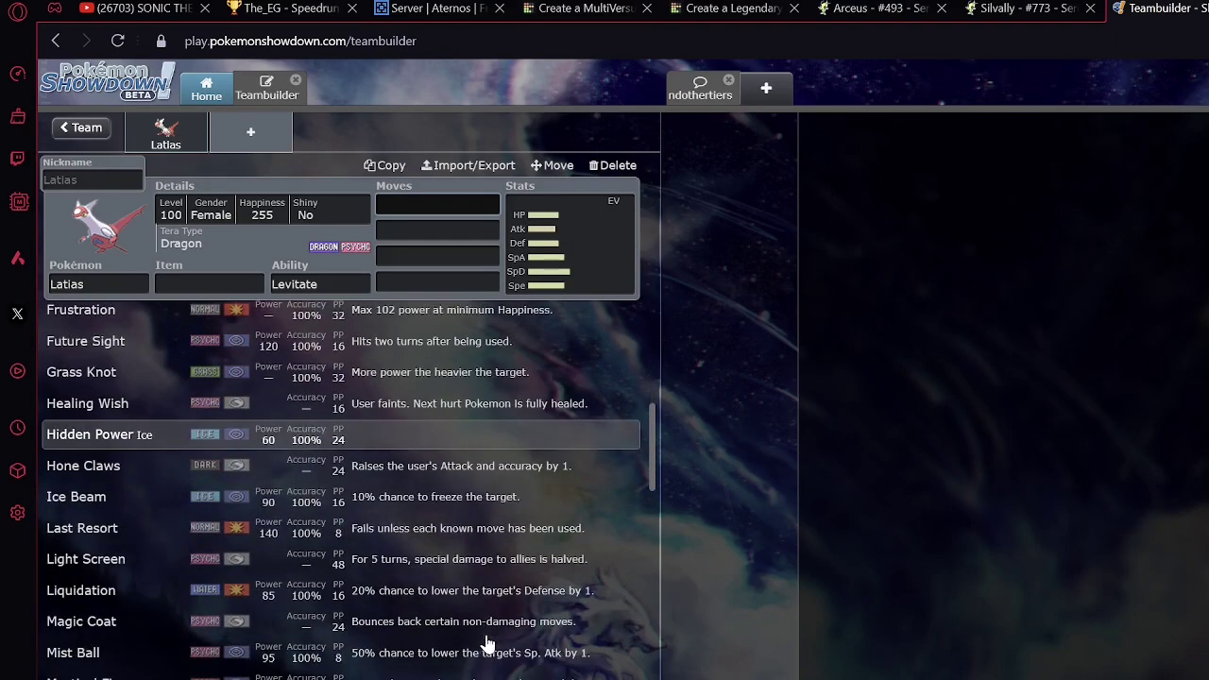
pyautogui.scroll(-3, 479, 656)
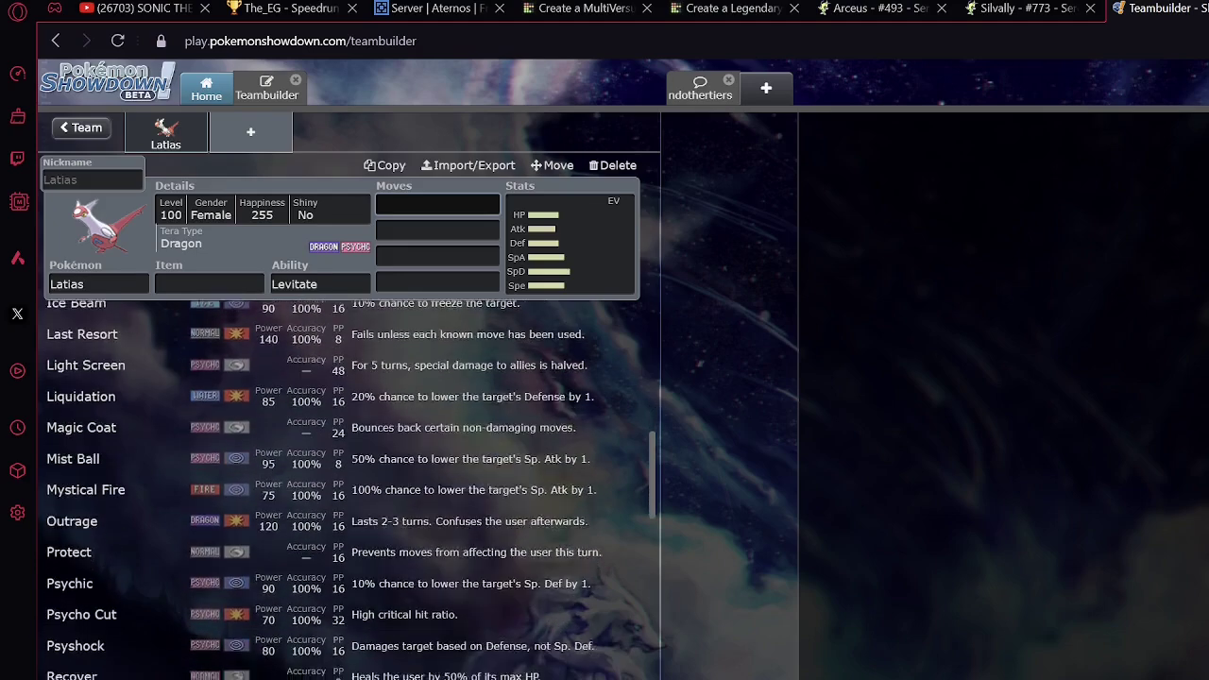
pyautogui.scroll(-3, 478, 656)
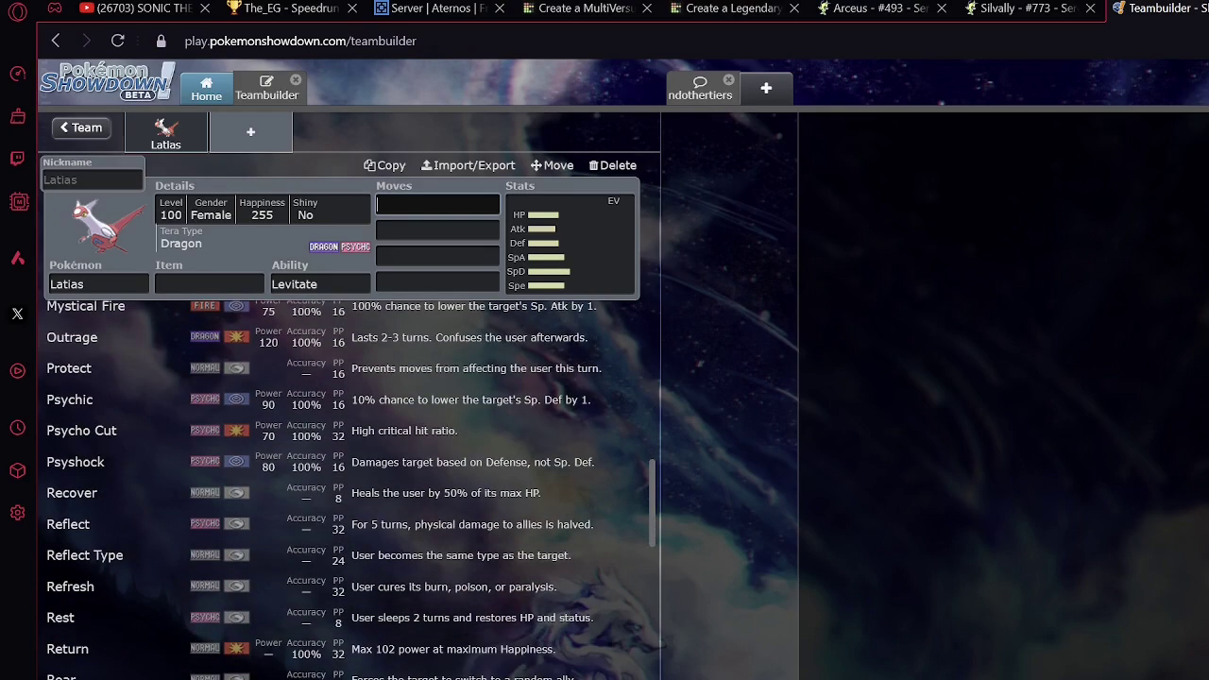
pyautogui.scroll(-2, 481, 566)
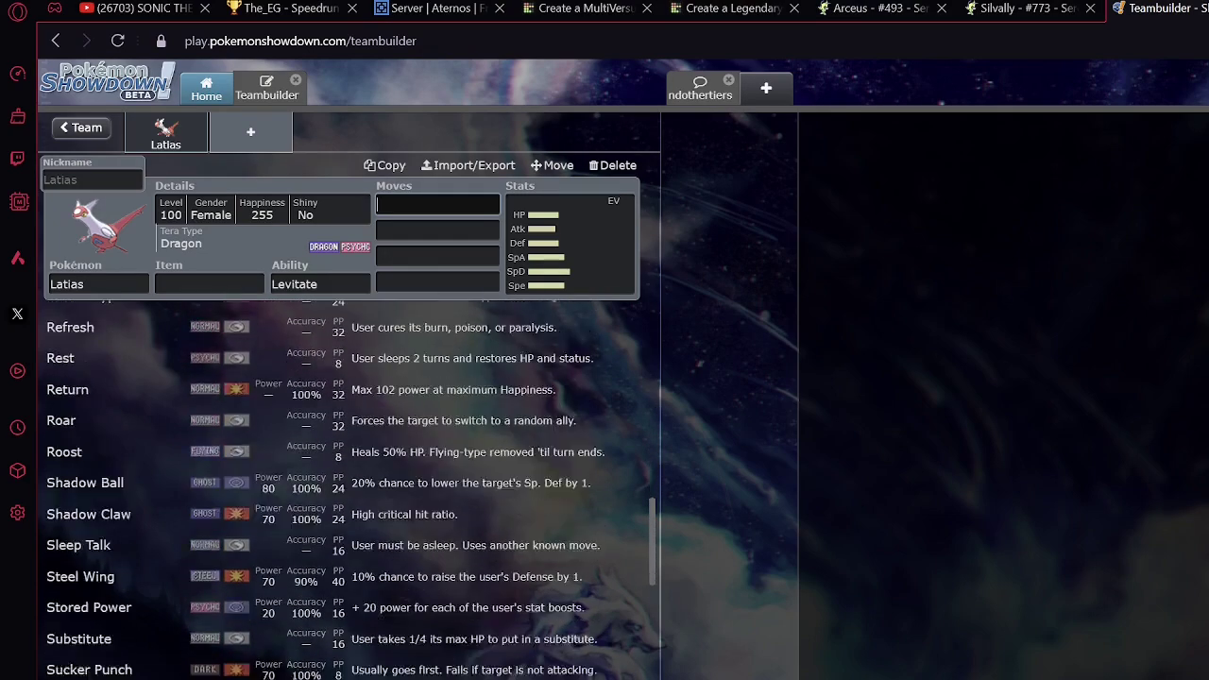
pyautogui.scroll(-1, 488, 529)
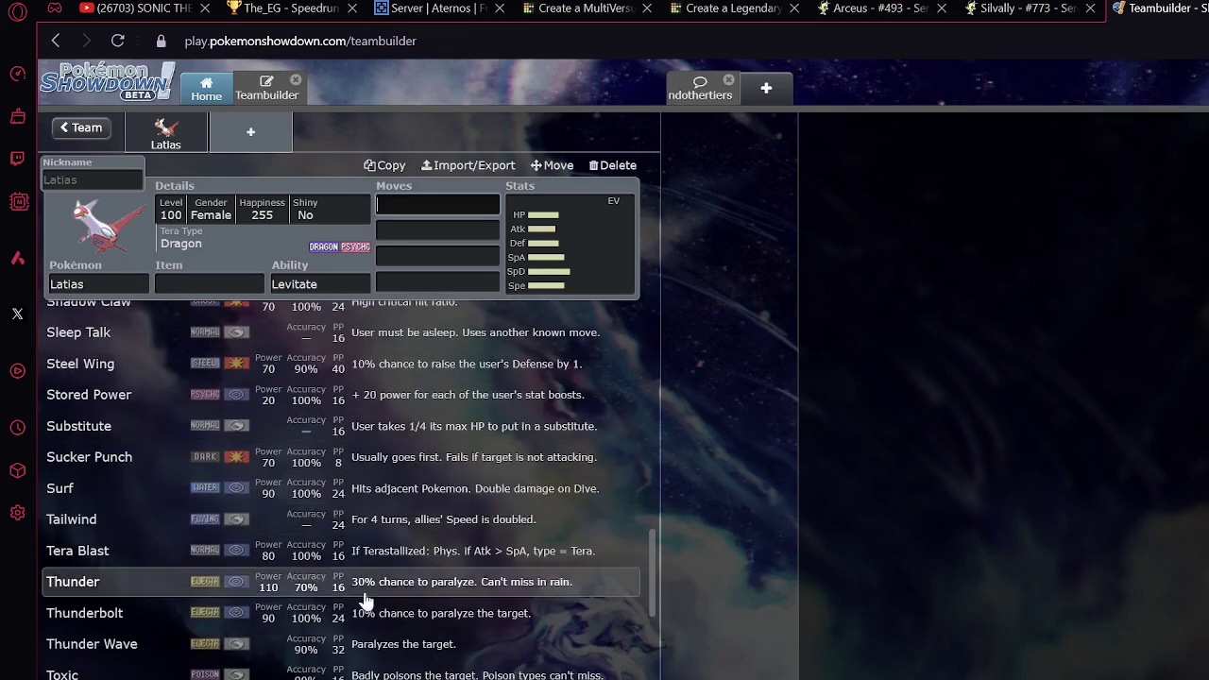
pyautogui.scroll(15, 434, 585)
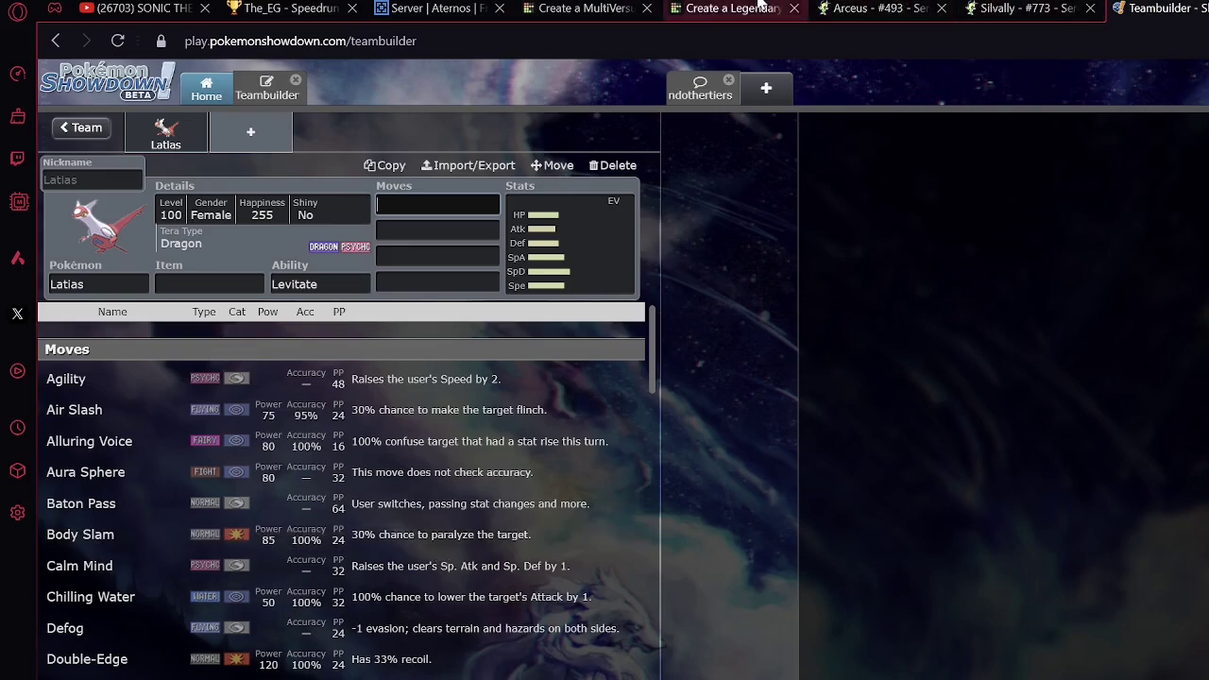
# Switch to the TierMaker legendary Pokémon list and place Latias at the end of the C tier row
pyautogui.click(725, 11)
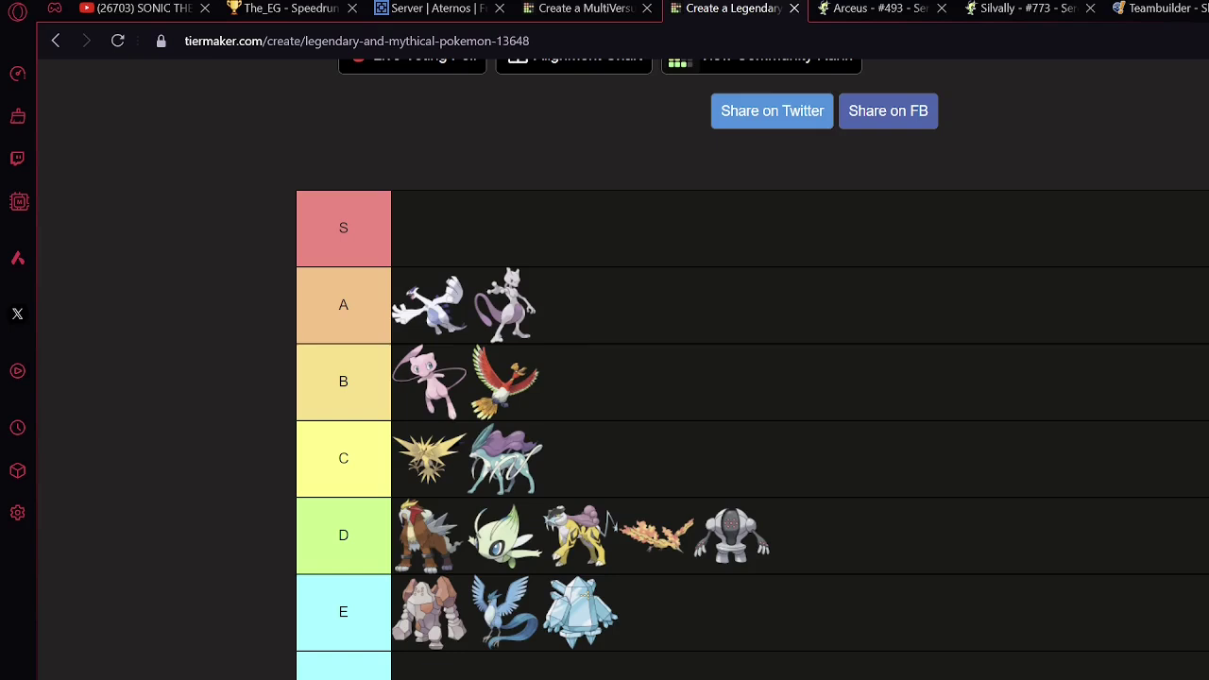
pyautogui.moveTo(765, 679); pyautogui.dragTo(618, 449)
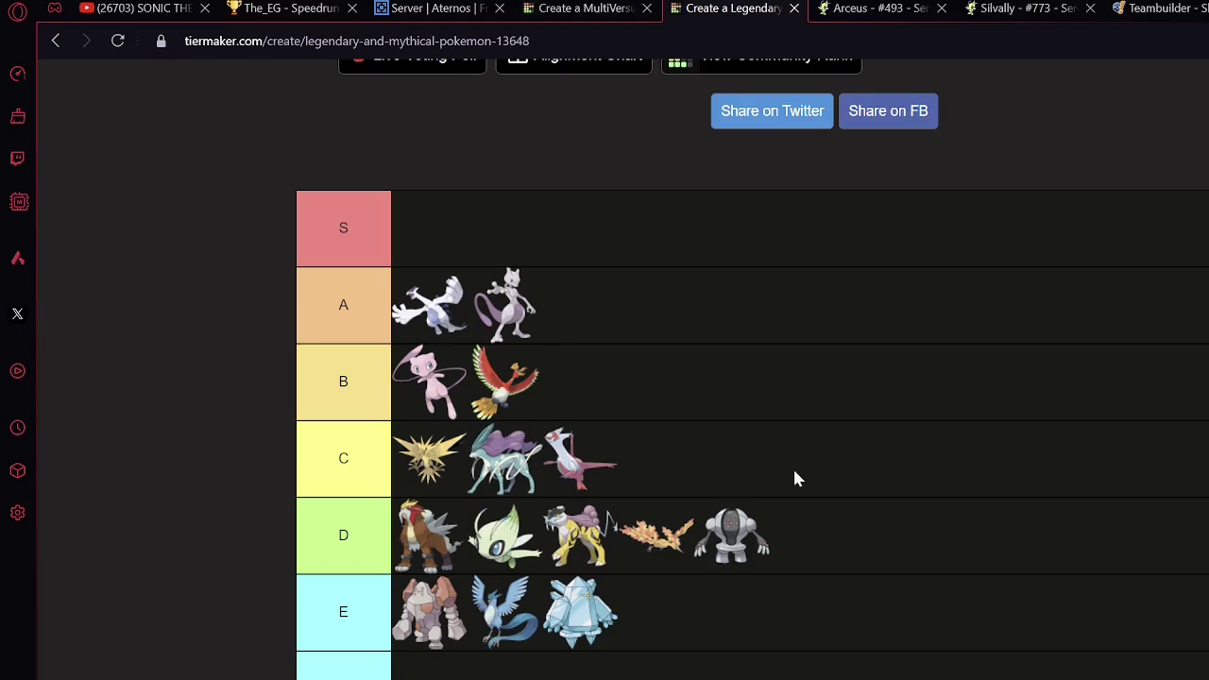
# Switch back to the Pokémon Showdown teambuilder and change the team slot's Pokémon from Latias to Latios
pyautogui.click(1161, 8)
pyautogui.click(100, 284)
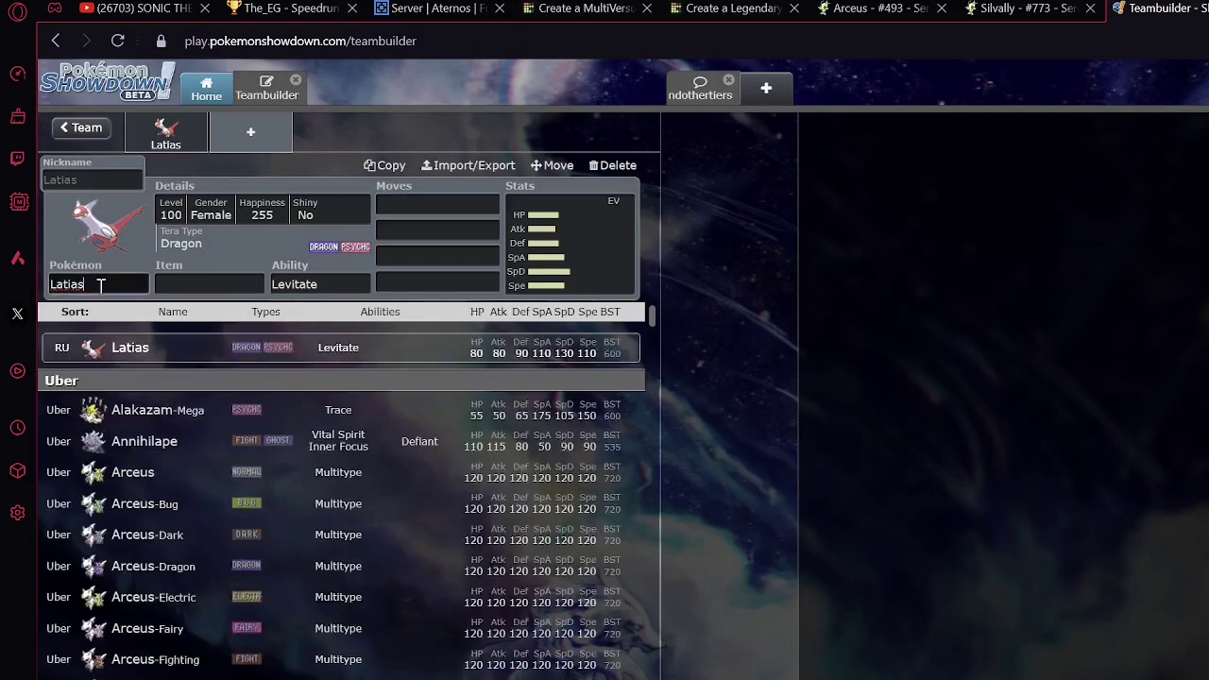
pyautogui.press('BackSpace')
pyautogui.press('BackSpace')
pyautogui.write('os')
pyautogui.press('Return')
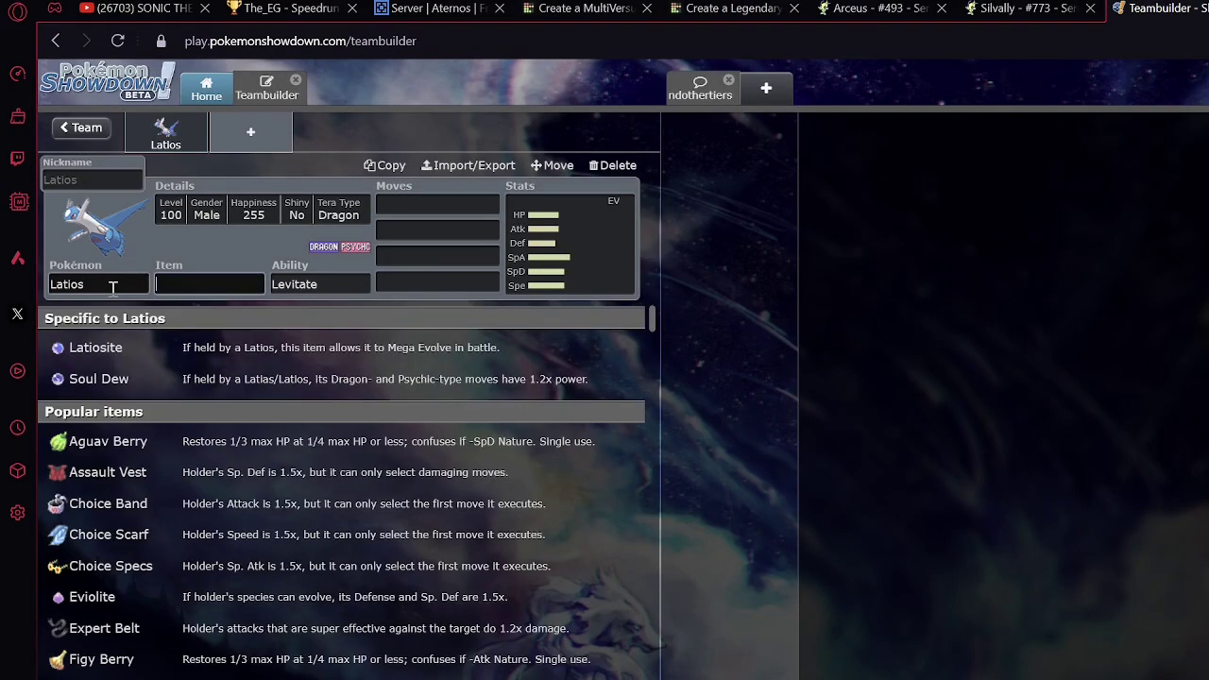
# Read through Latios's learnable move list, checking its attacking, boosting and support moves and their effects
pyautogui.click(402, 202)
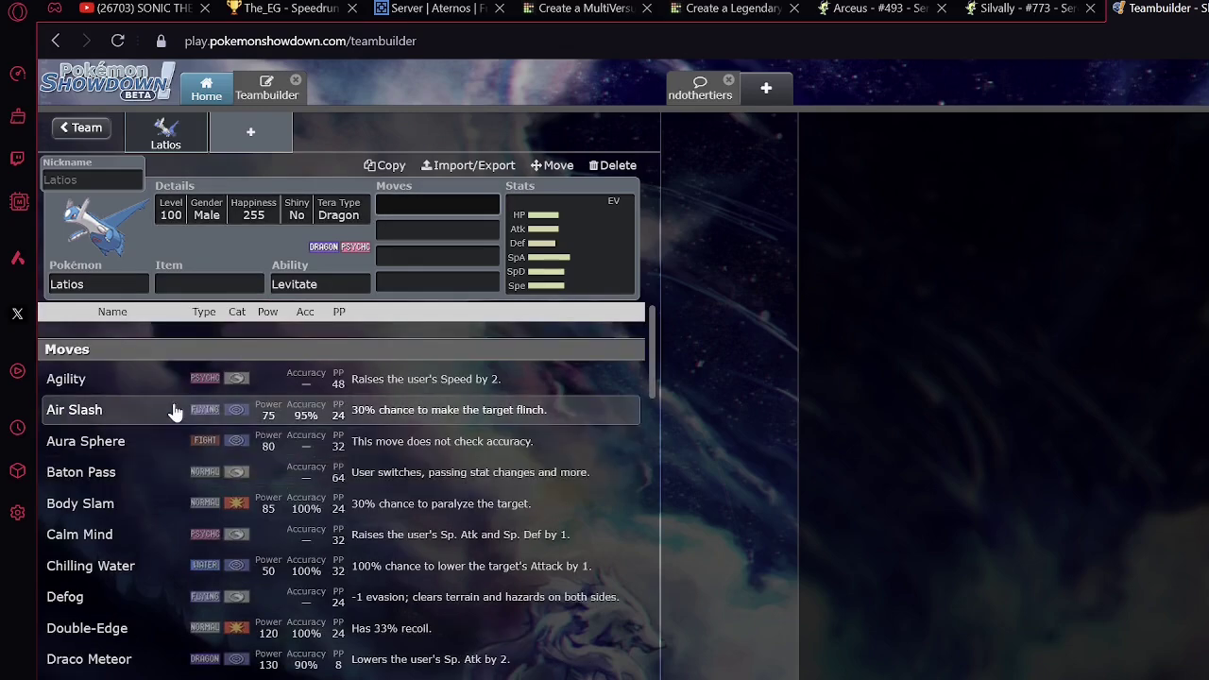
pyautogui.scroll(-3, 501, 369)
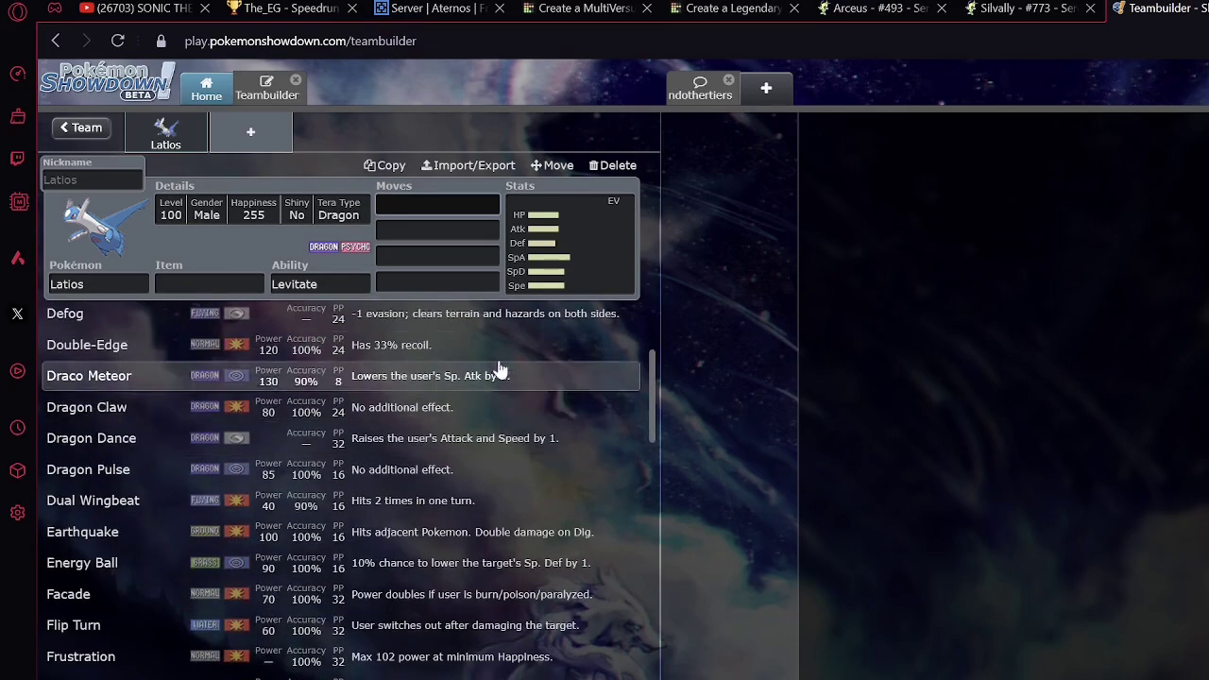
pyautogui.scroll(-3, 390, 612)
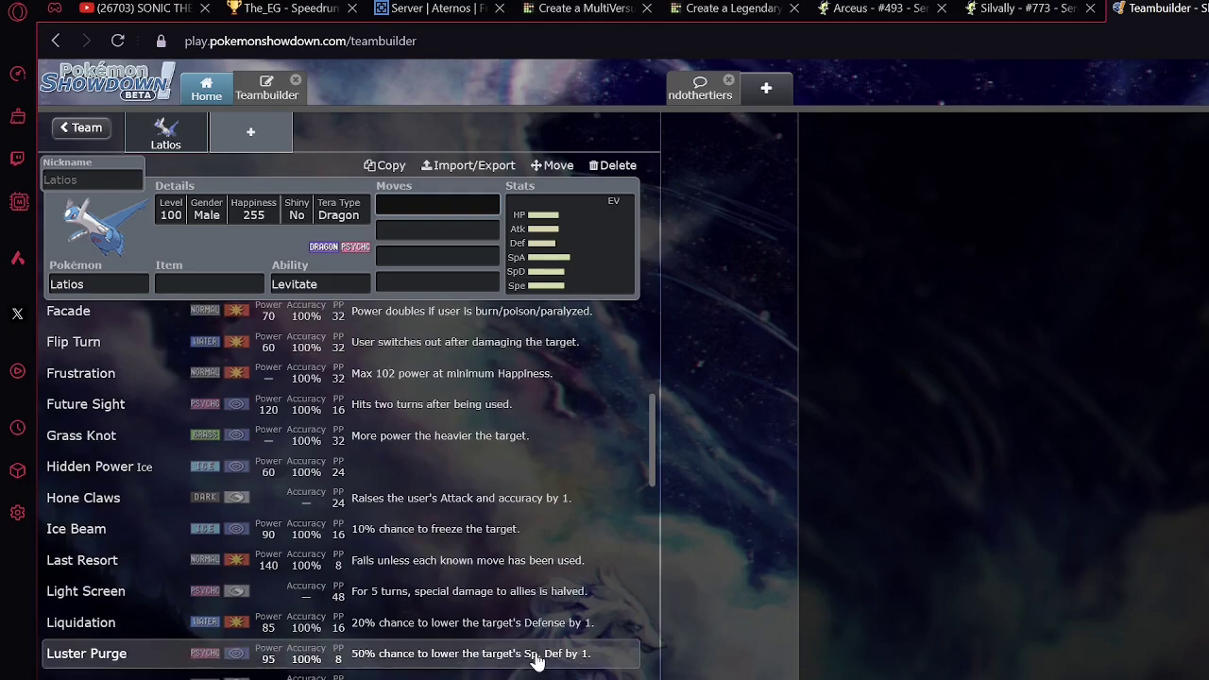
pyautogui.scroll(-1, 480, 502)
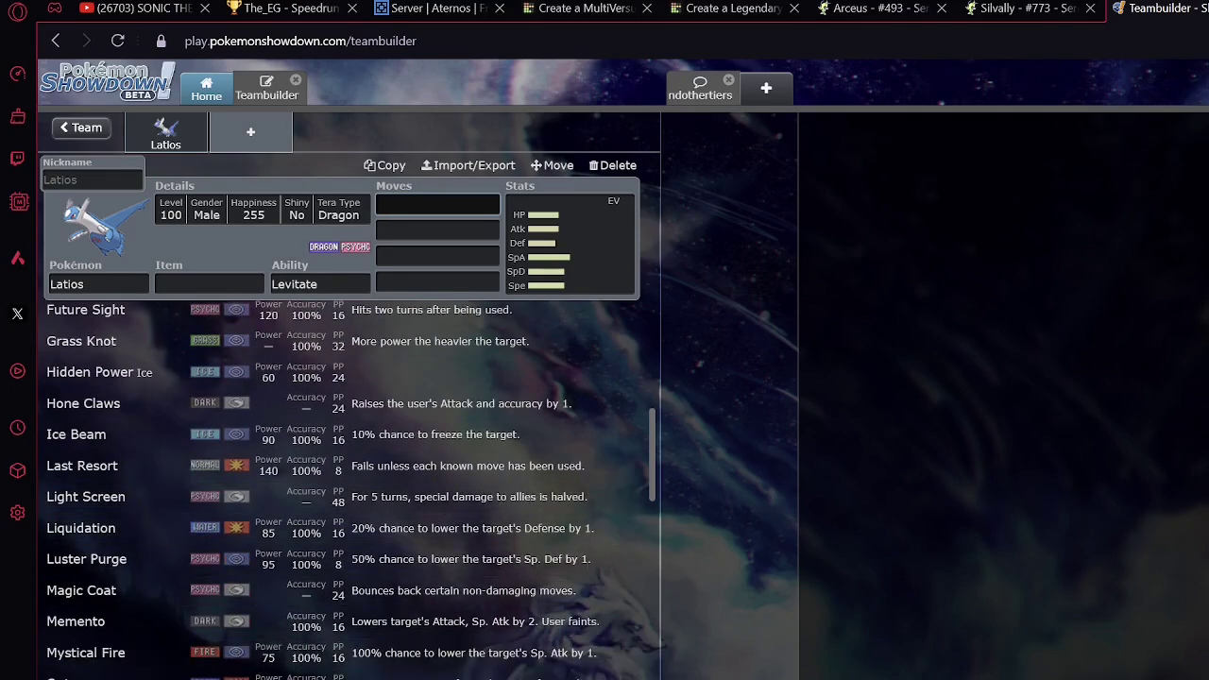
pyautogui.scroll(-2, 385, 626)
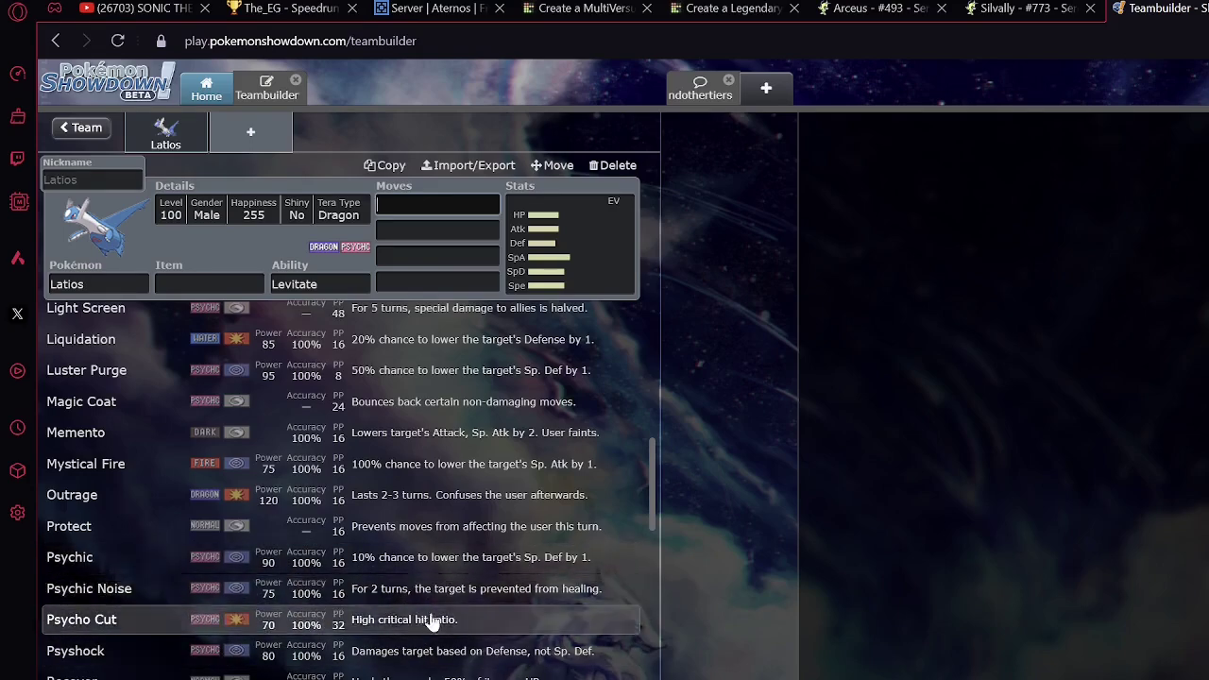
pyautogui.scroll(-2, 432, 621)
pyautogui.scroll(-1, 432, 621)
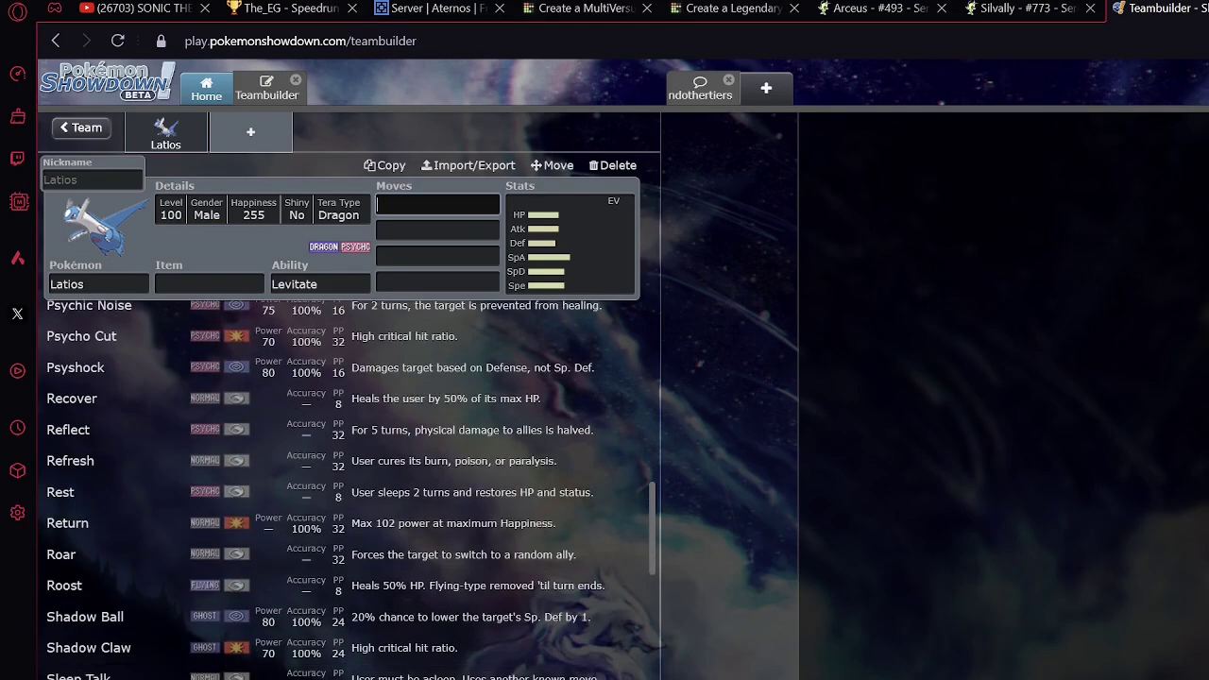
pyautogui.scroll(-1, 349, 486)
pyautogui.scroll(-3, 386, 564)
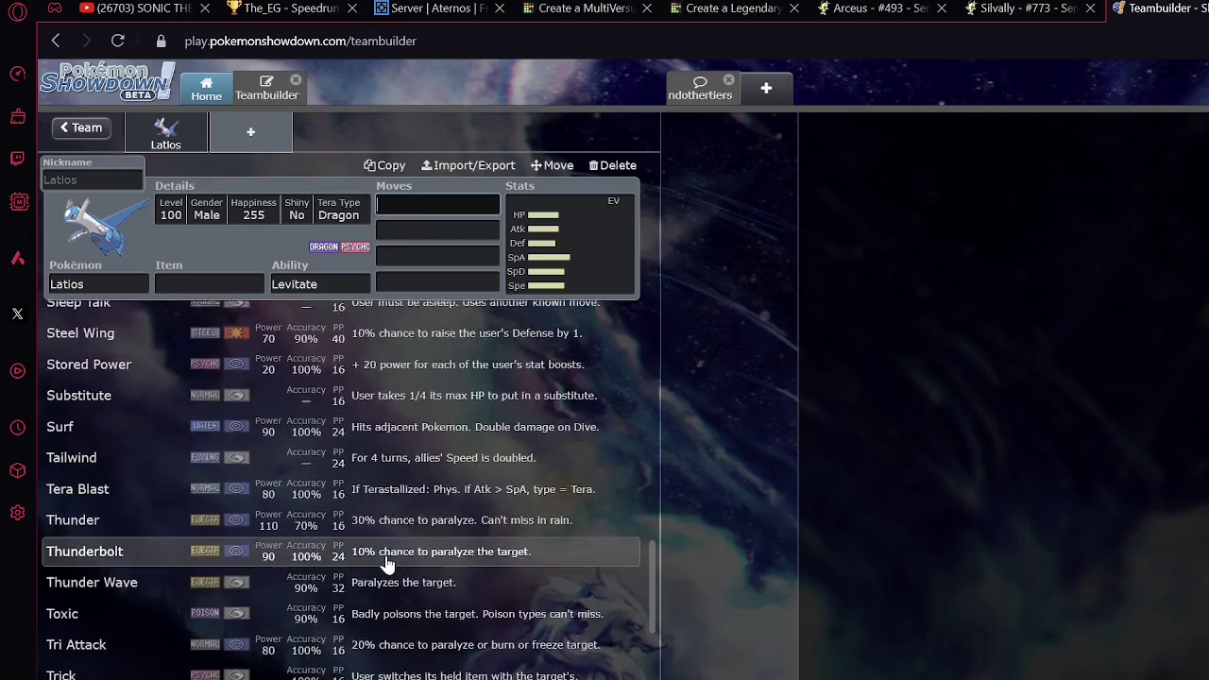
pyautogui.scroll(12, 386, 563)
pyautogui.scroll(4, 386, 563)
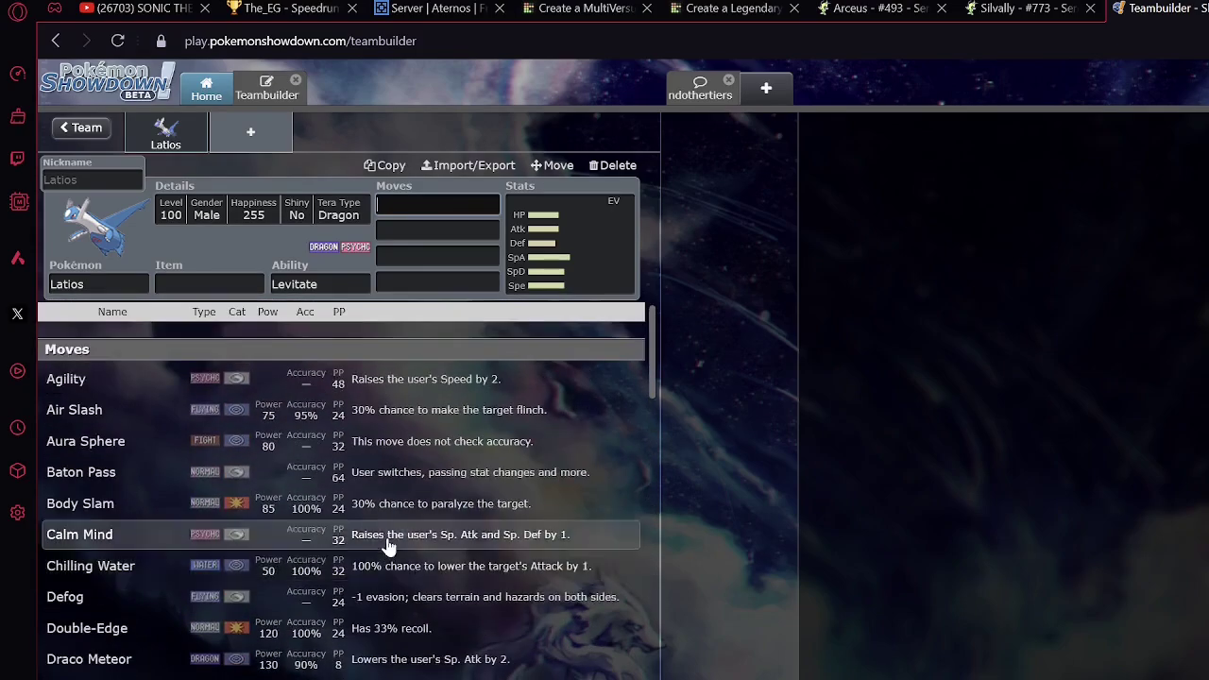
pyautogui.scroll(-2, 356, 453)
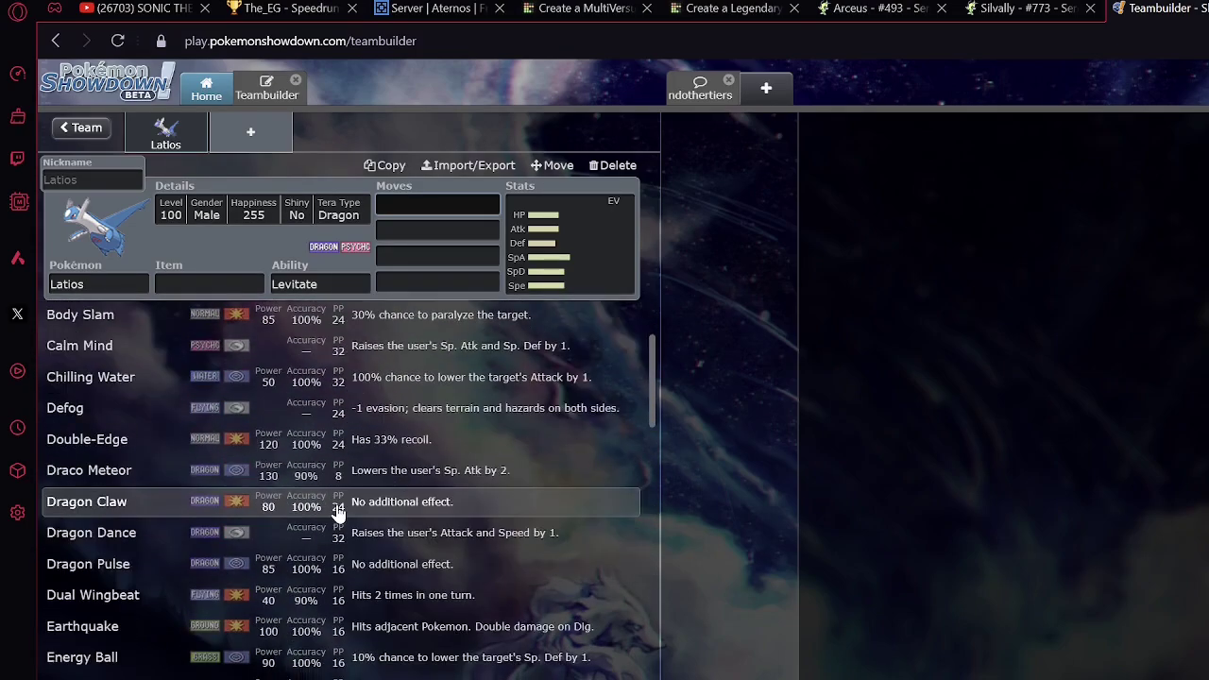
pyautogui.scroll(2, 340, 505)
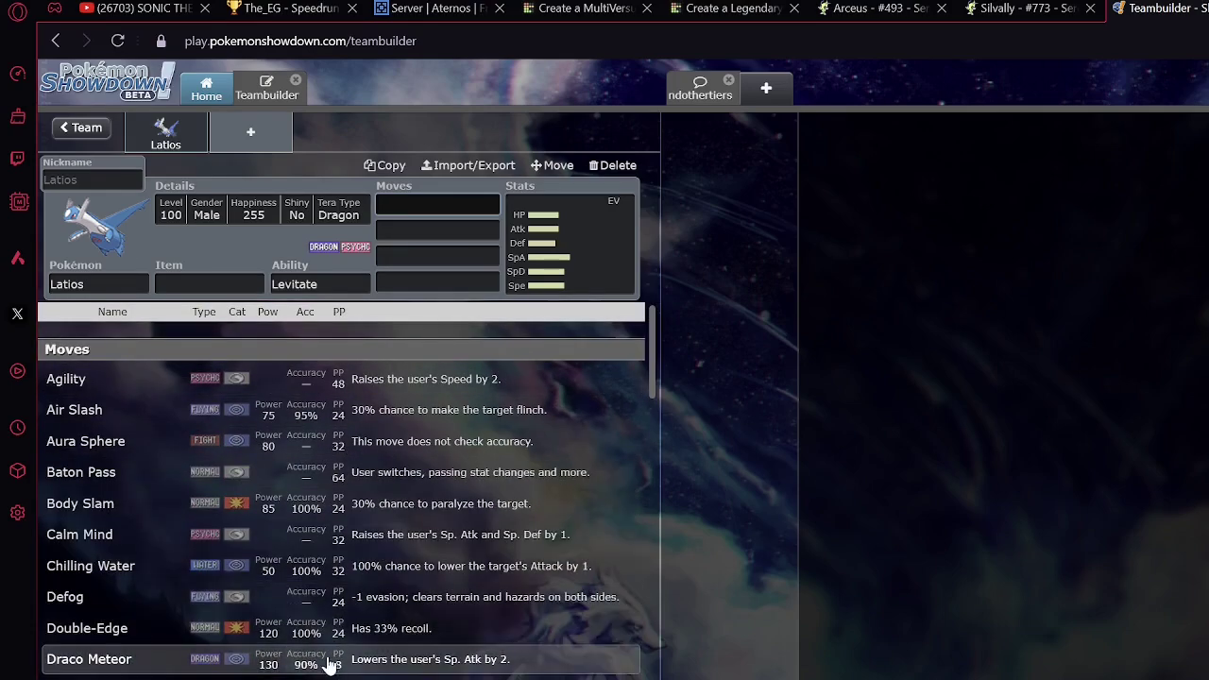
pyautogui.scroll(-5, 324, 661)
pyautogui.scroll(5, 378, 638)
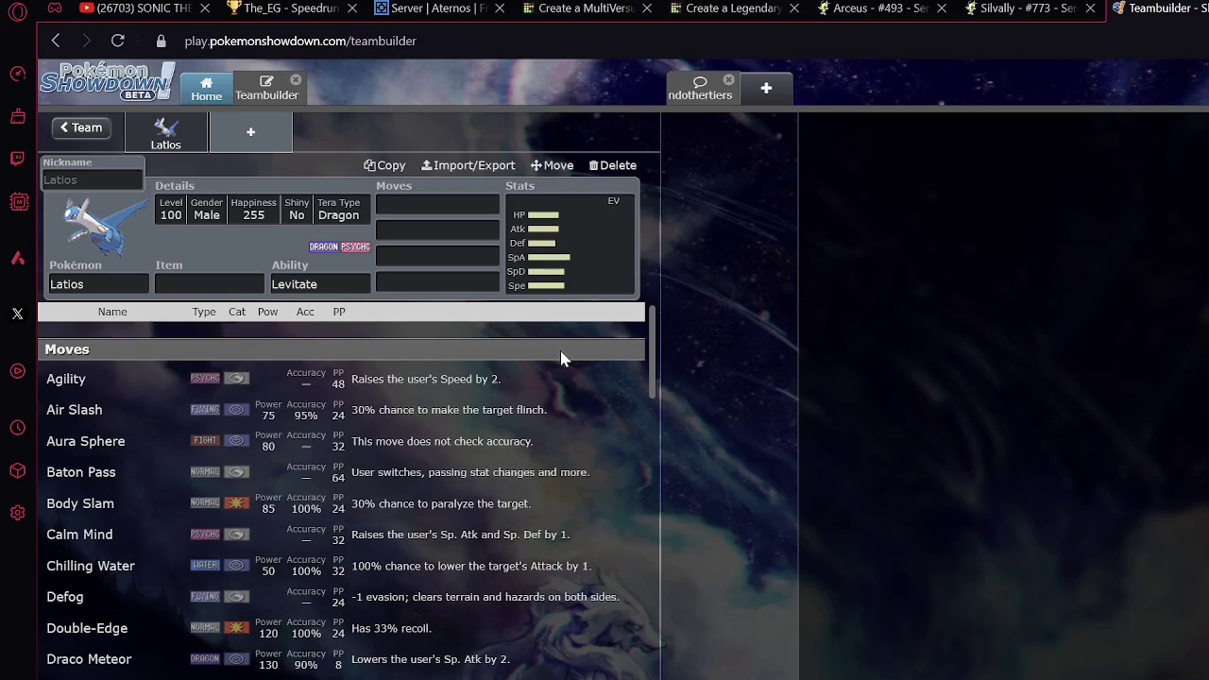
# Switch to the TierMaker legendary Pokémon list and place Latios in the C tier row between Zapdos and Suicune
pyautogui.click(732, 8)
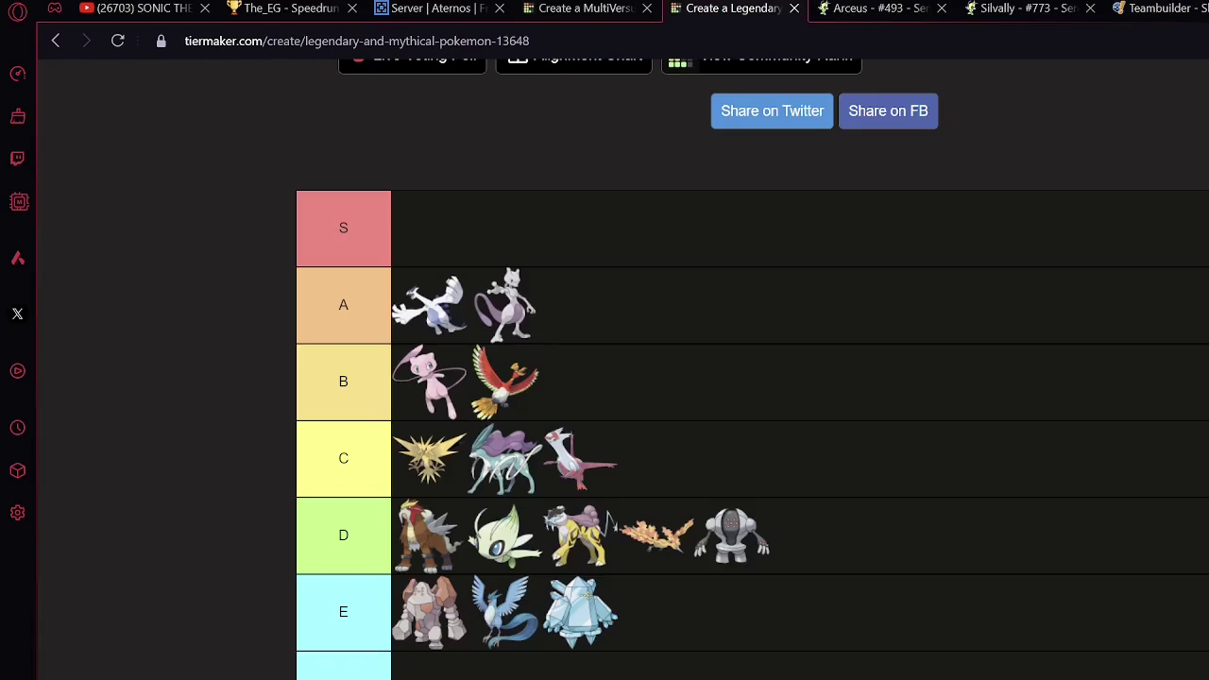
pyautogui.moveTo(423, 675); pyautogui.dragTo(508, 469)
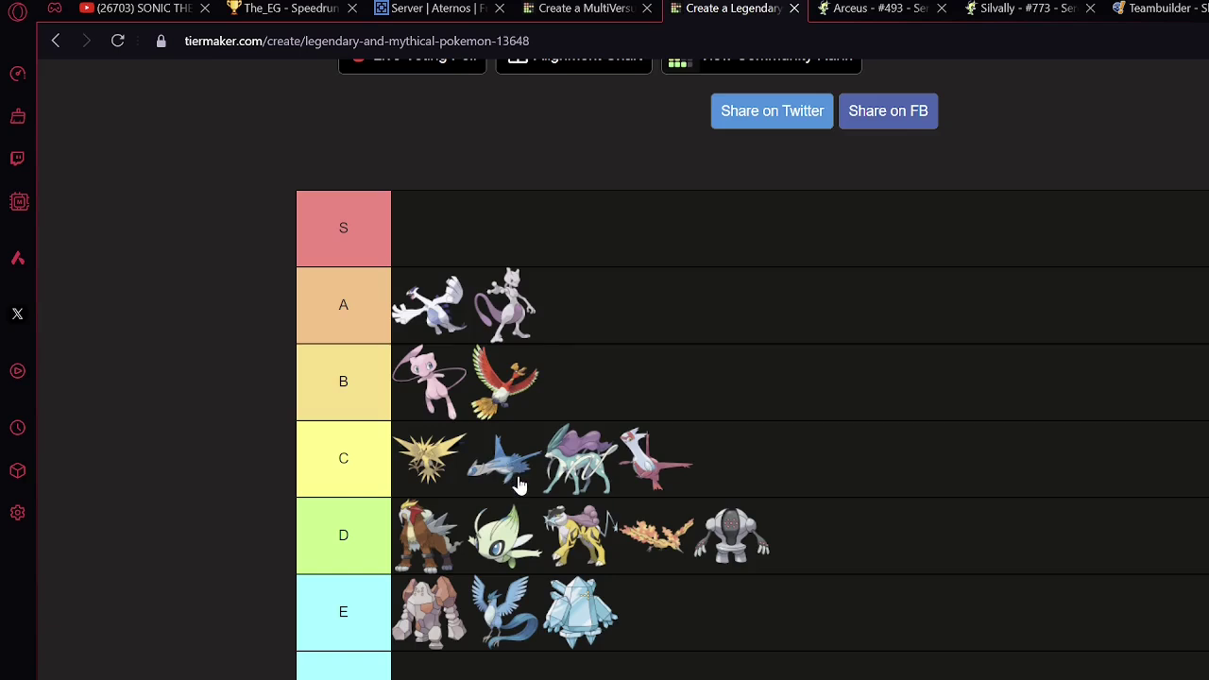
pyautogui.moveTo(507, 472); pyautogui.dragTo(481, 464)
# Return to the Pokémon Showdown teambuilder and replace Latios with Kyogre in the team slot
pyautogui.click(1136, 8)
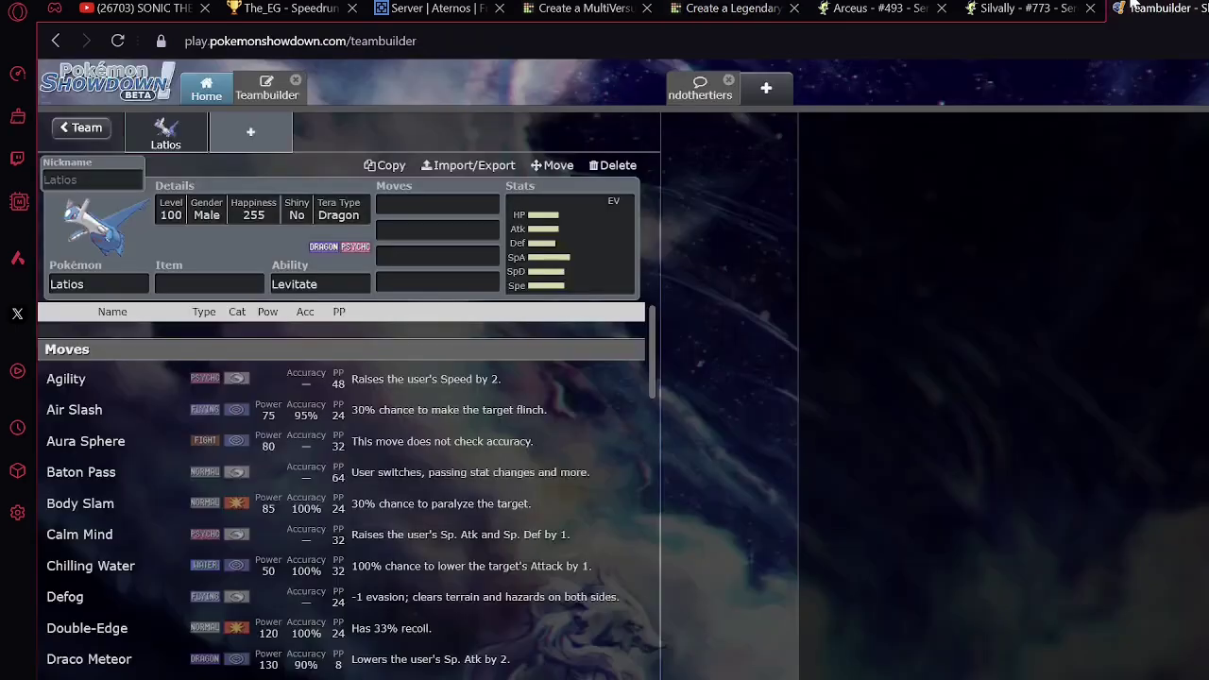
pyautogui.click(713, 7)
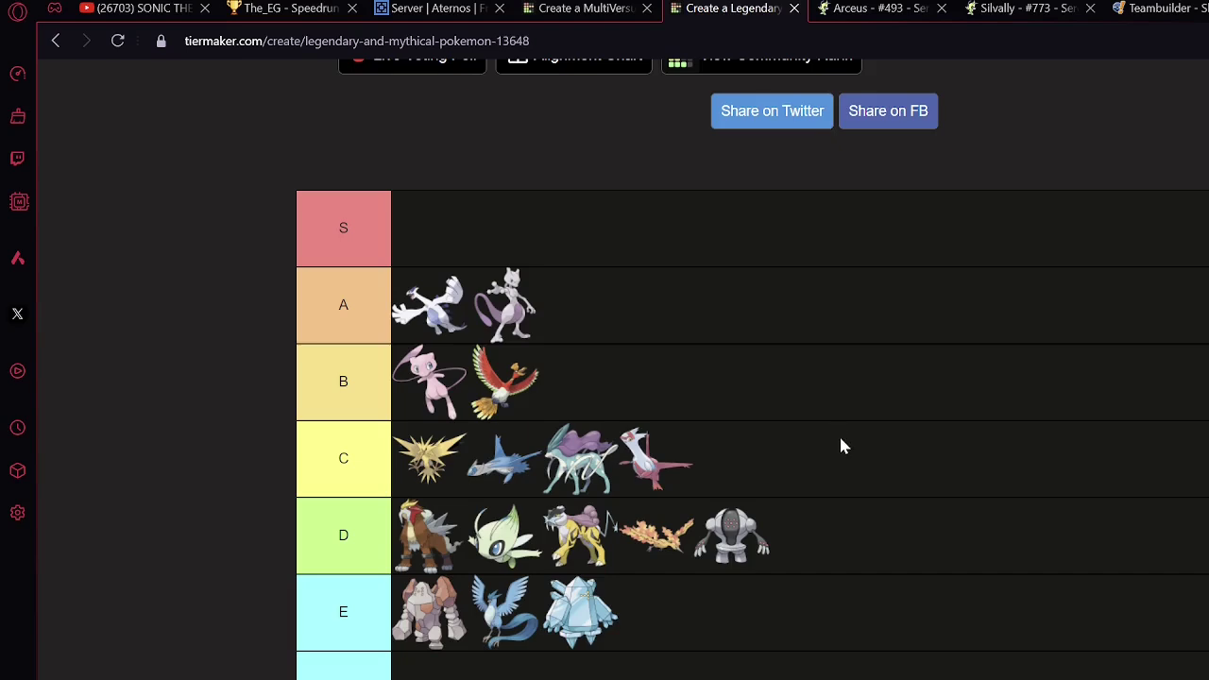
pyautogui.click(1157, 9)
pyautogui.click(124, 283)
pyautogui.doubleClick(123, 284)
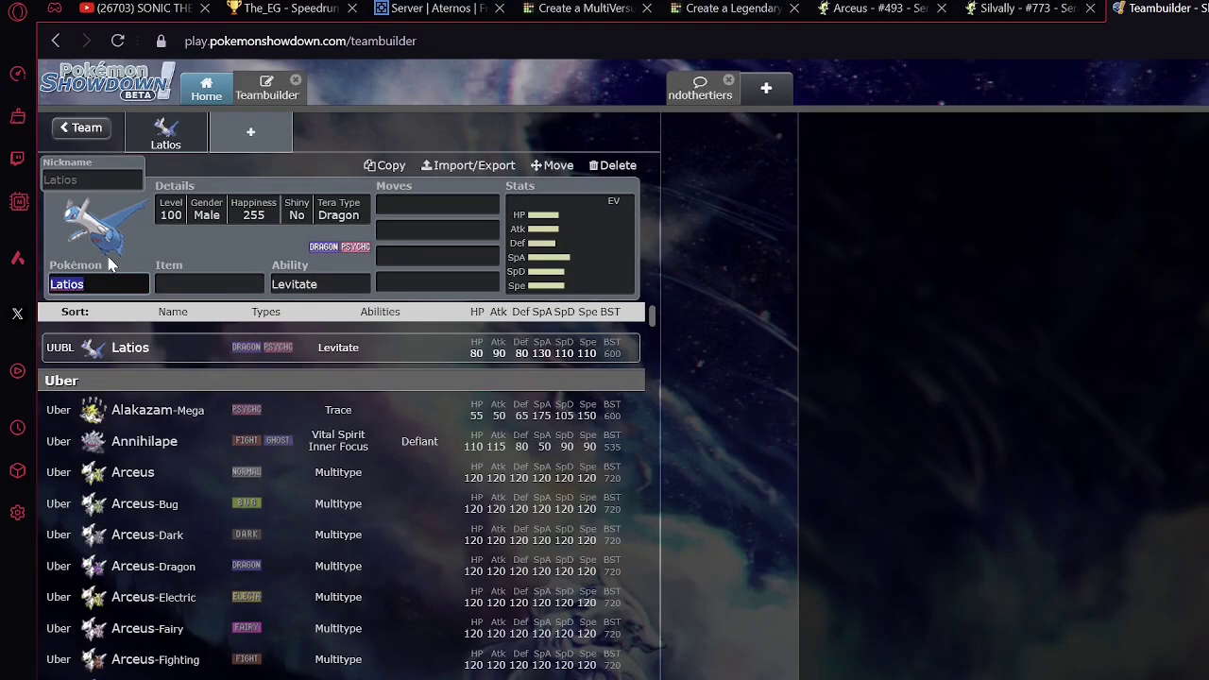
pyautogui.write('kyogre')
pyautogui.press('Return')
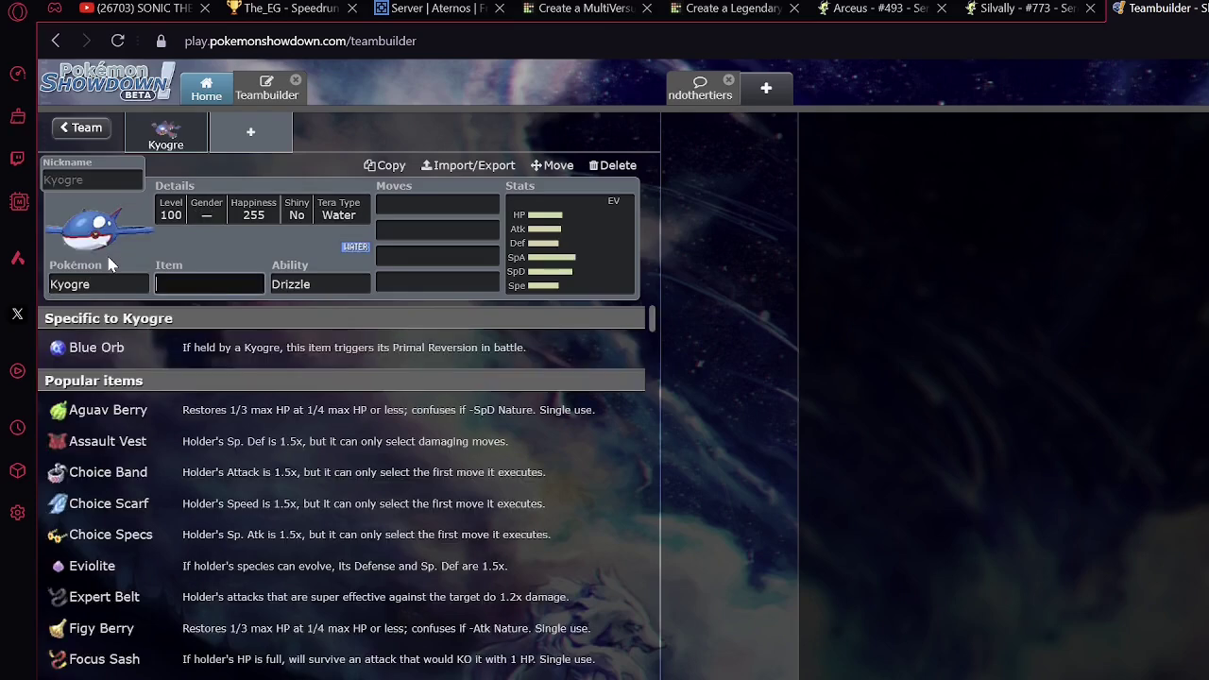
# Check Kyogre's learnable moves, and place Kyogre after Mewtwo in the A tier row of the TierMaker list
pyautogui.press('Tab')
pyautogui.click(421, 204)
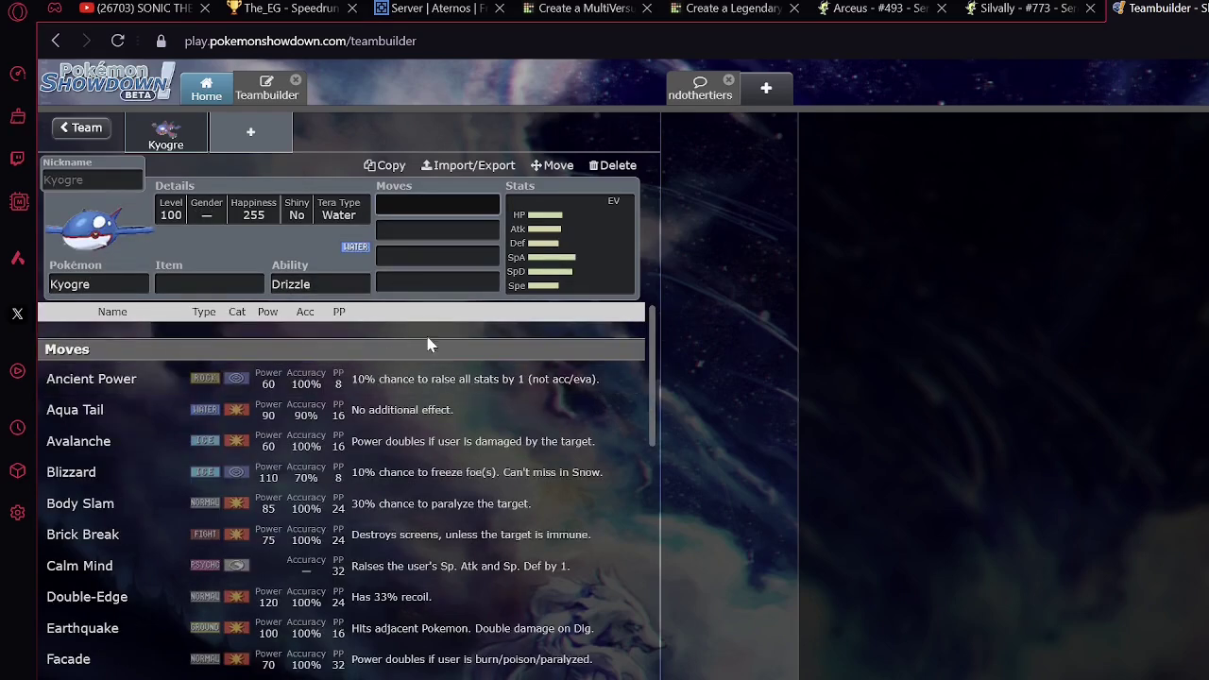
pyautogui.click(711, 11)
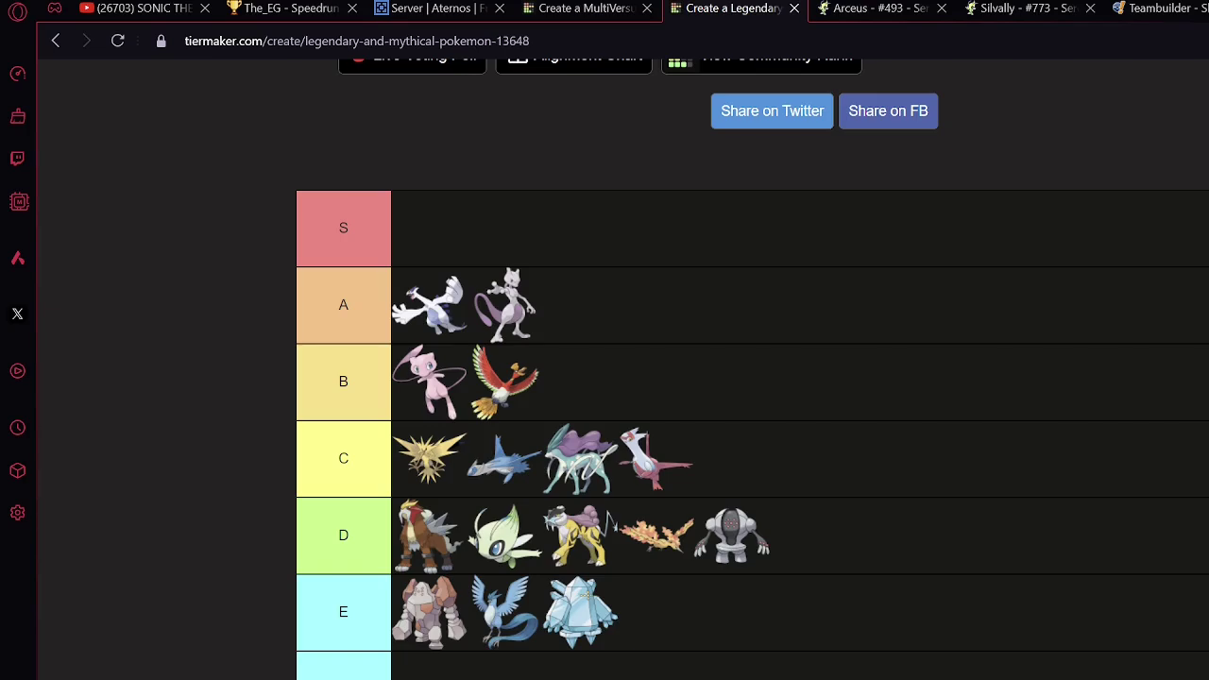
pyautogui.moveTo(331, 674); pyautogui.dragTo(606, 313)
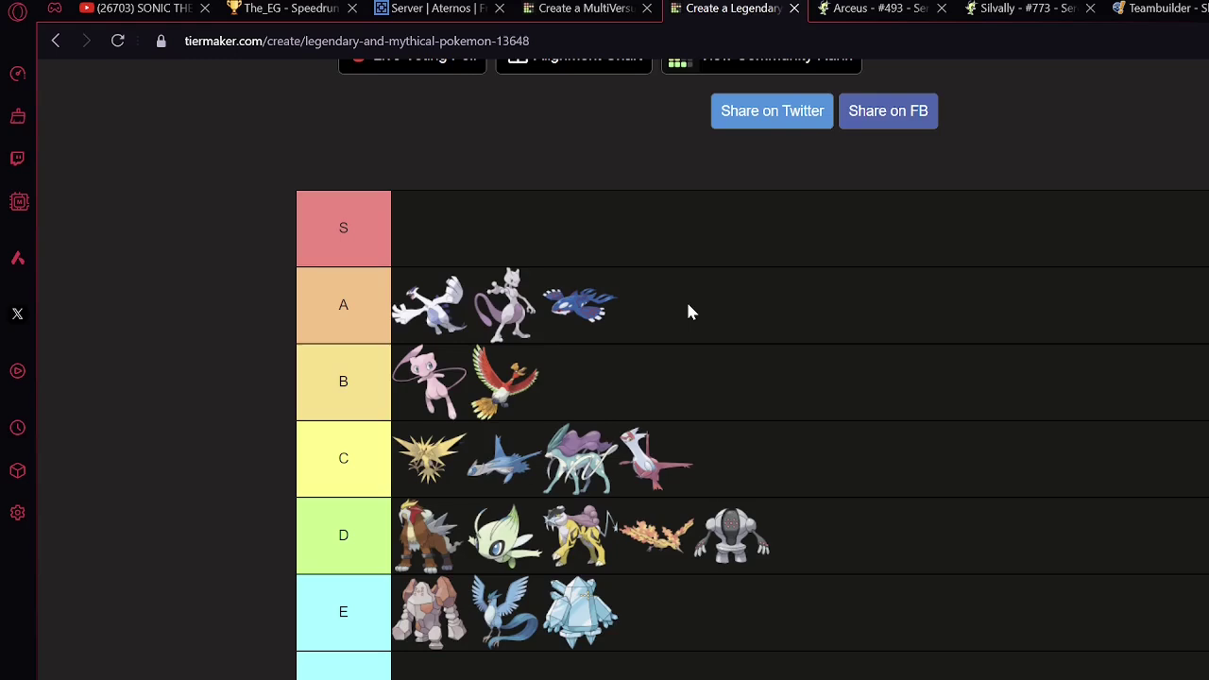
# Switch back to the Pokémon Showdown teambuilder and replace Kyogre with Groudon in the team slot
pyautogui.click(1157, 7)
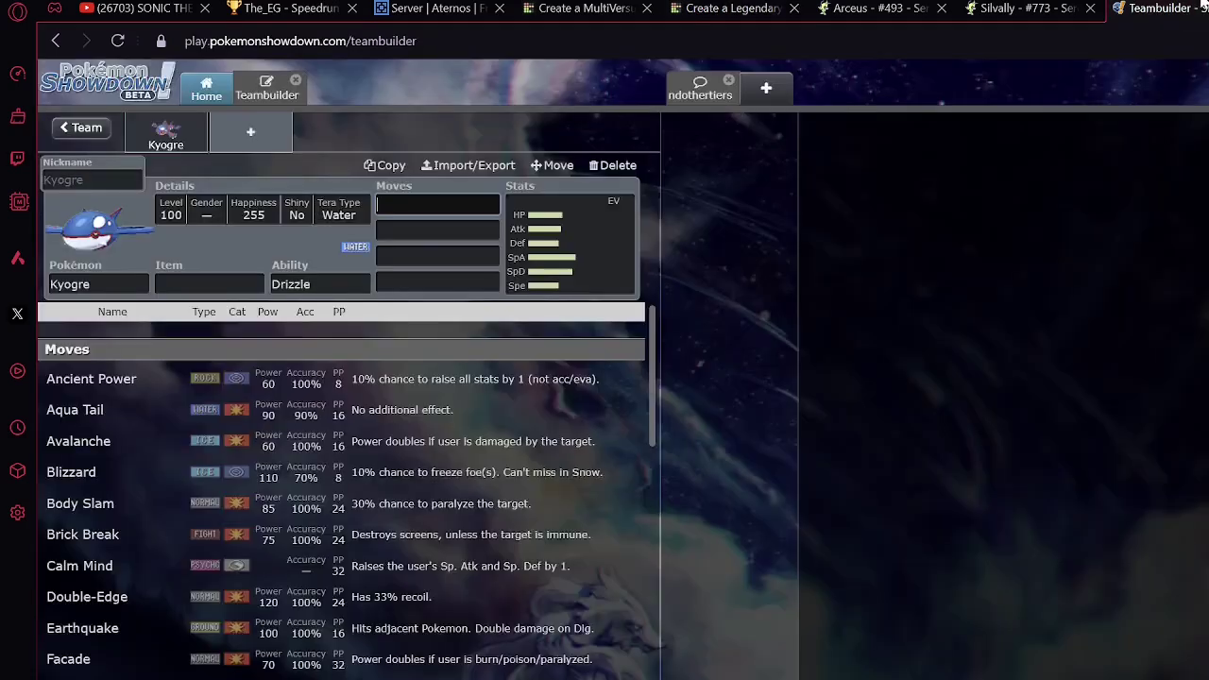
pyautogui.click(117, 283)
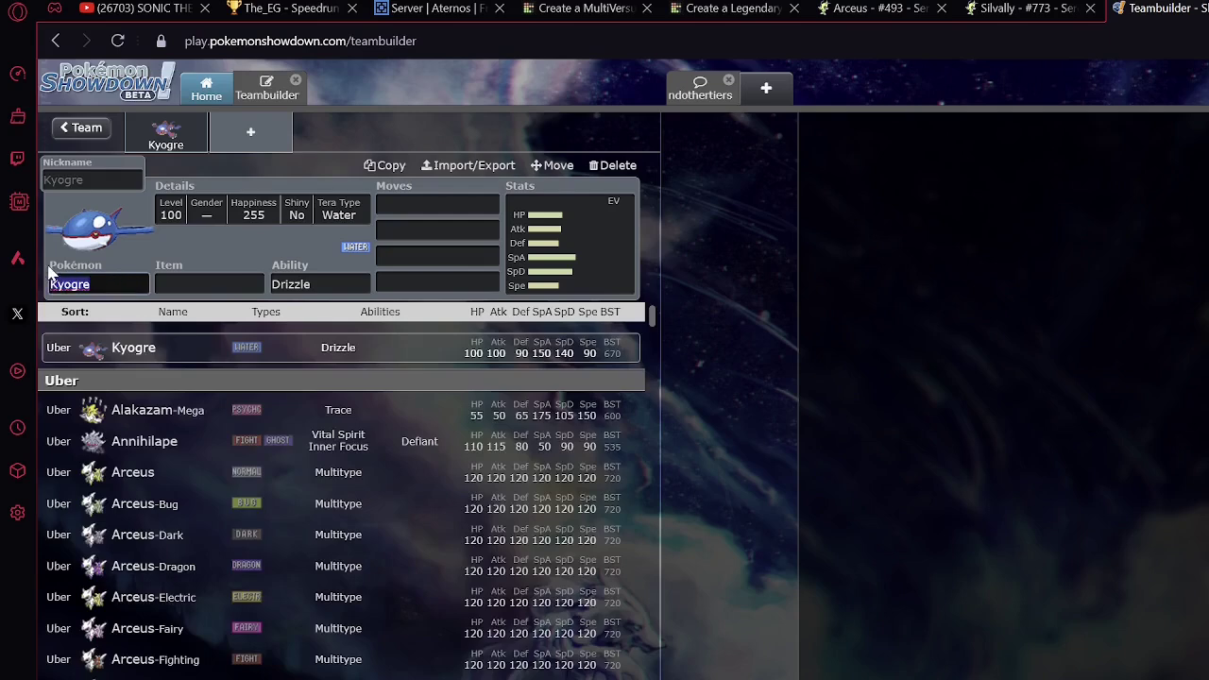
pyautogui.write('groudon')
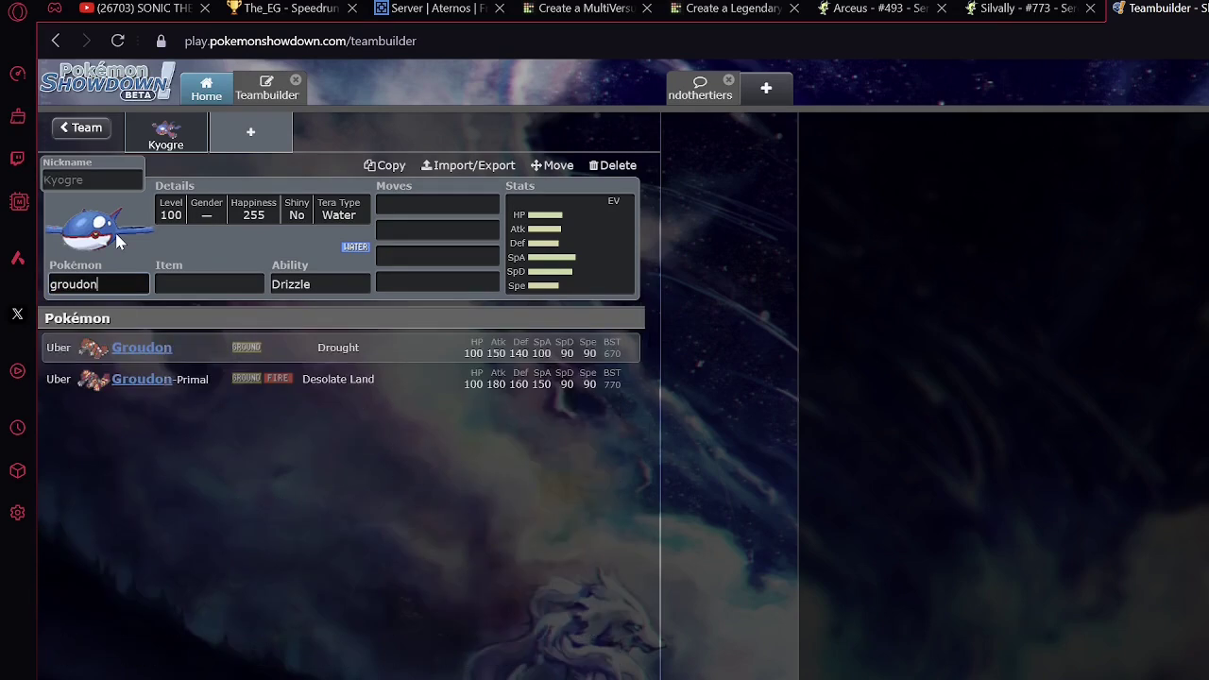
pyautogui.press('Return')
# Read through Groudon's learnable move list, checking its attacking, boosting and hazard moves and their effects
pyautogui.click(304, 278)
pyautogui.press('Tab')
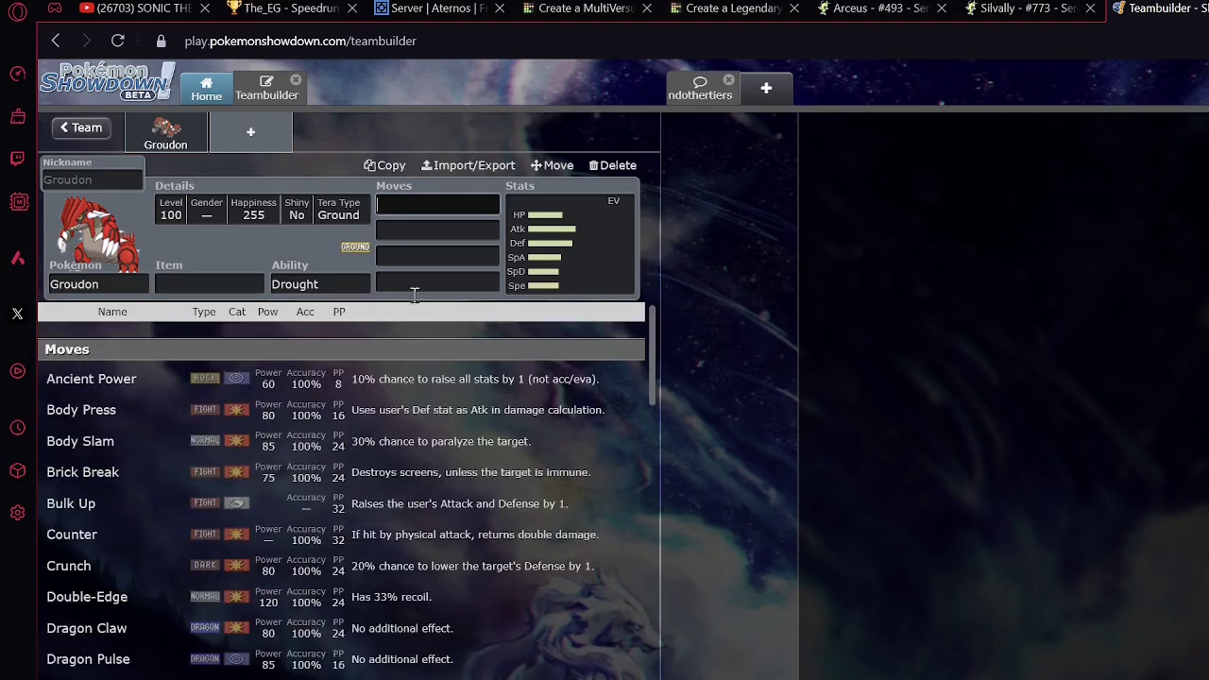
pyautogui.scroll(-3, 387, 576)
pyautogui.scroll(1, 385, 585)
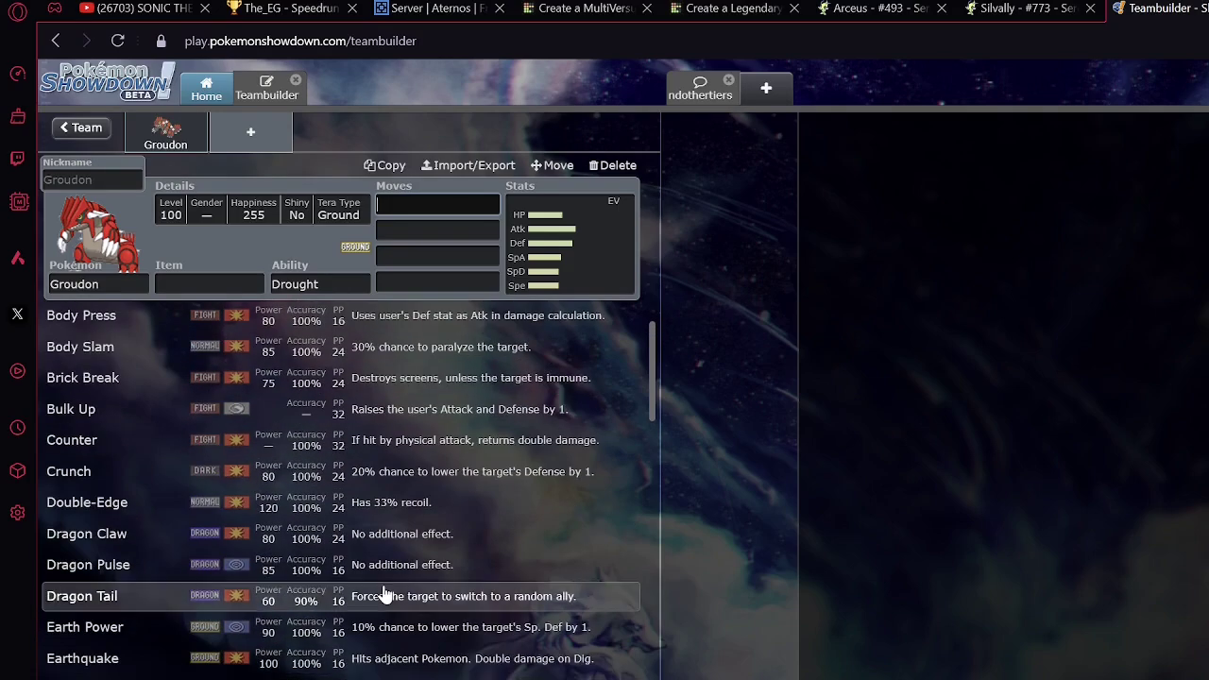
pyautogui.scroll(-4, 385, 591)
pyautogui.scroll(-3, 398, 580)
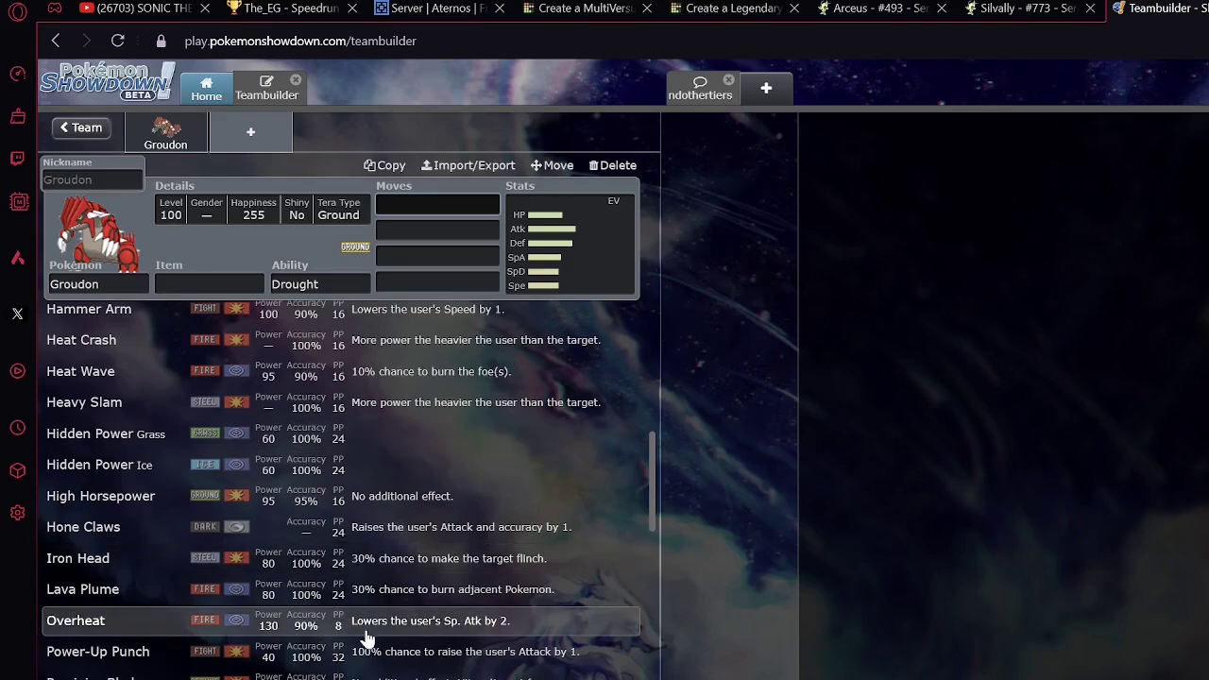
pyautogui.scroll(-3, 529, 661)
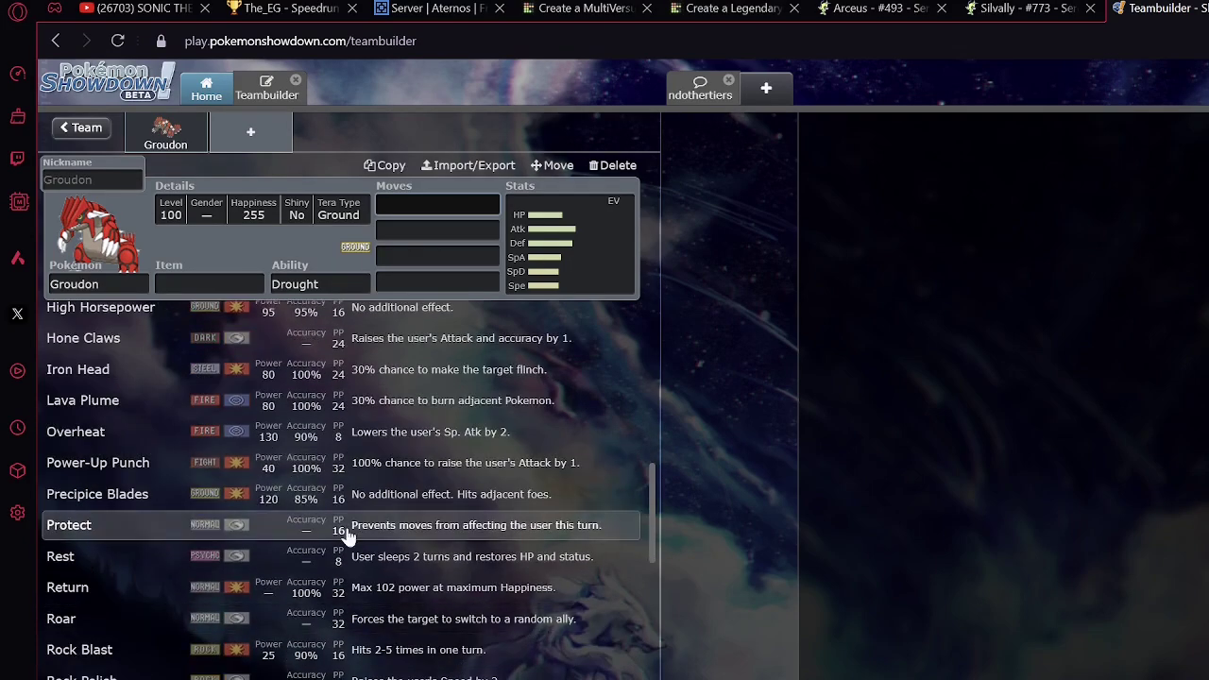
pyautogui.scroll(-3, 340, 548)
pyautogui.scroll(-1, 217, 623)
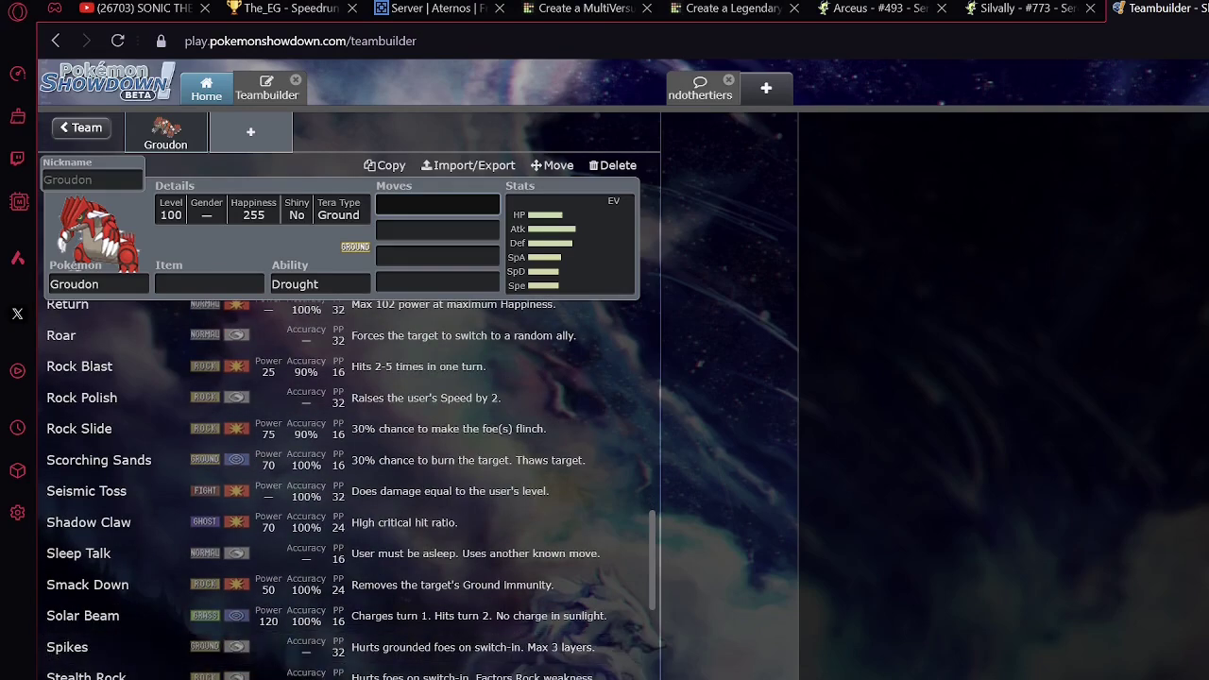
pyautogui.scroll(-2, 274, 567)
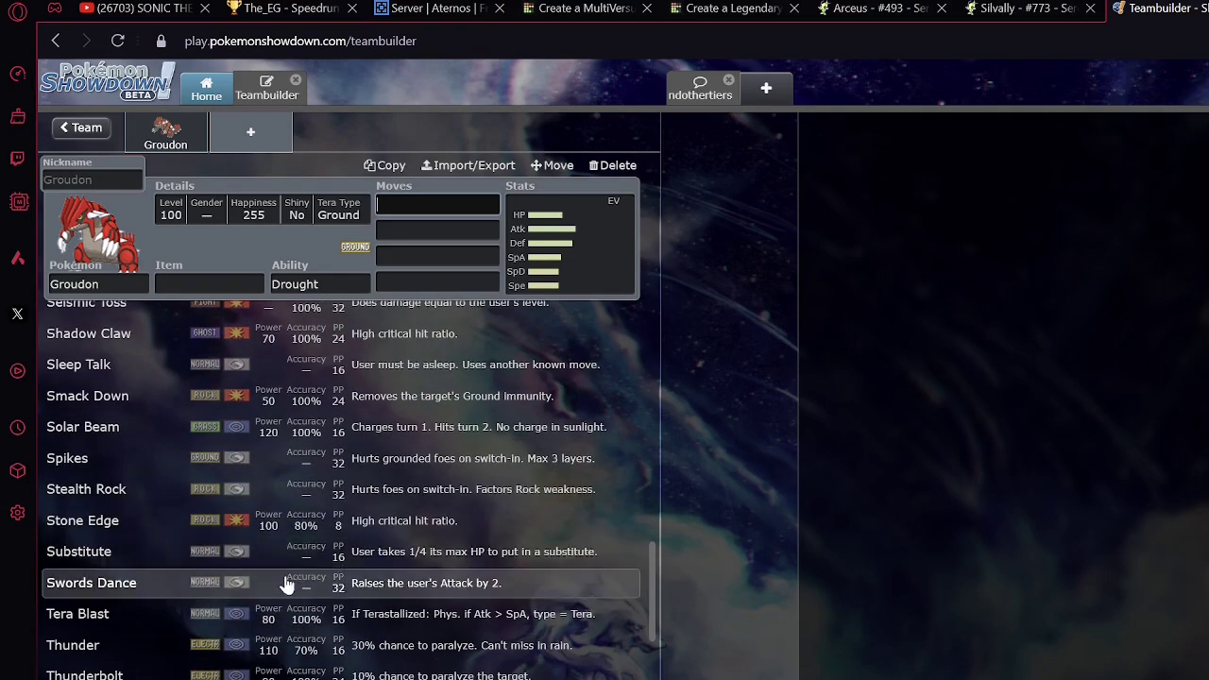
pyautogui.scroll(15, 406, 656)
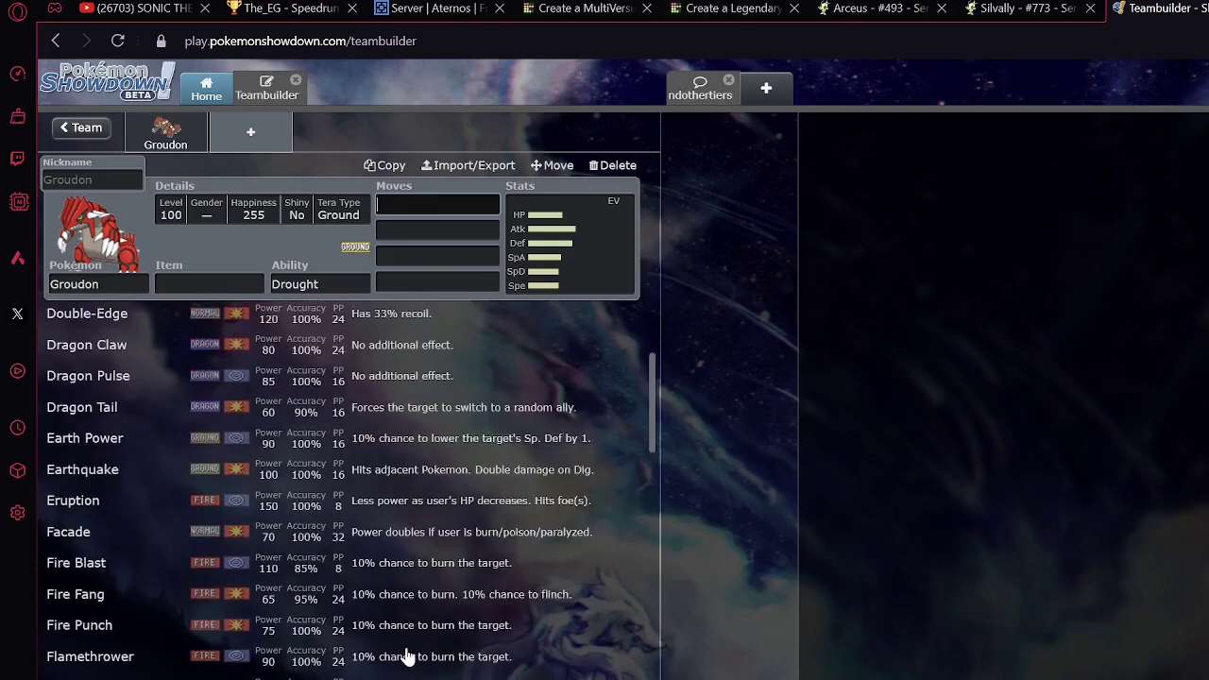
pyautogui.scroll(3, 406, 657)
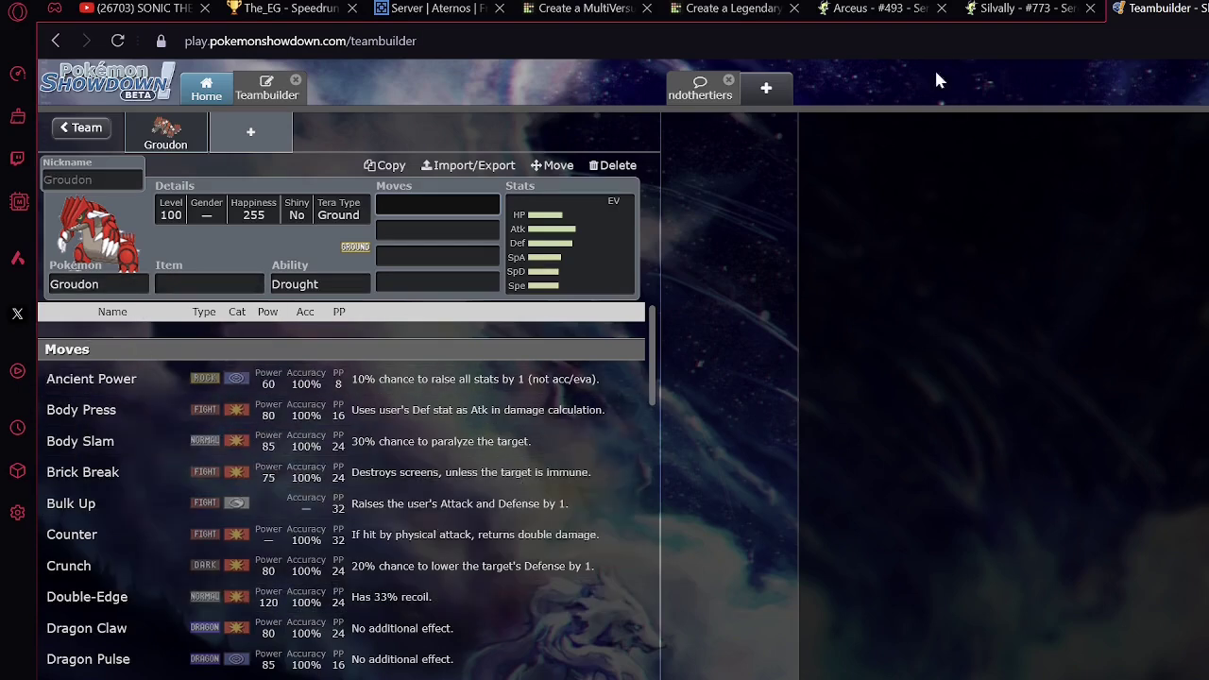
# Switch to the TierMaker list, place Groudon after Mewtwo in the A tier row, and move Kyogre to the front of the B row
pyautogui.click(741, 9)
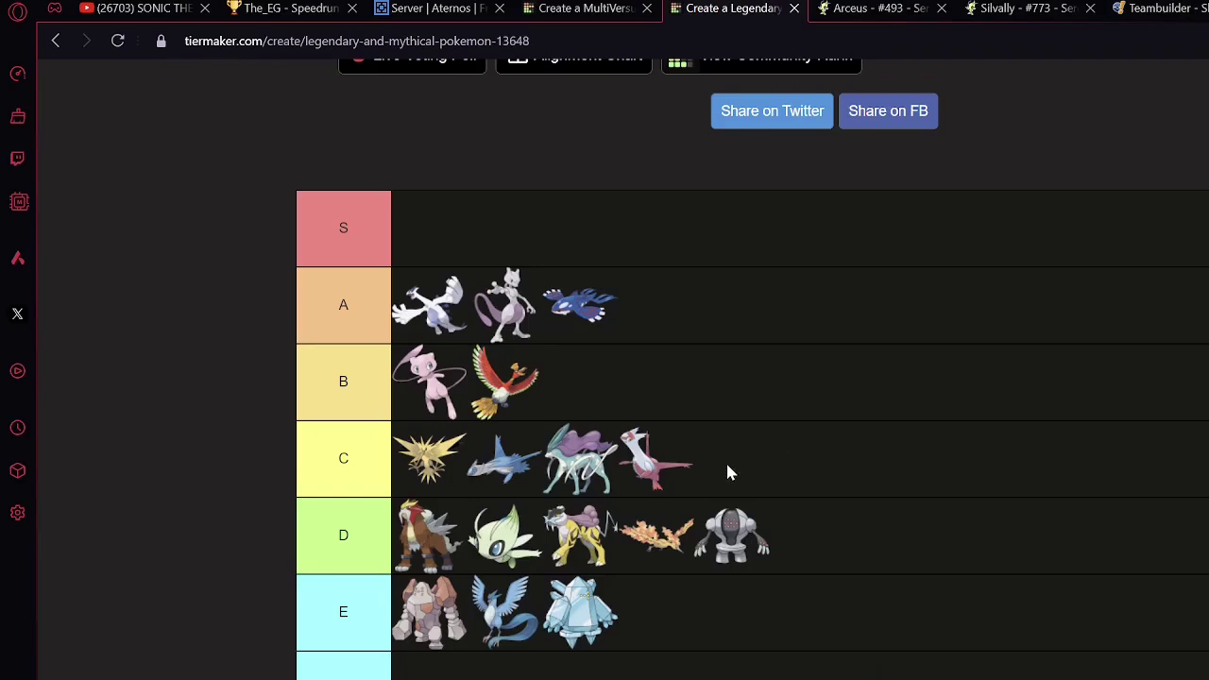
pyautogui.moveTo(557, 469); pyautogui.dragTo(590, 316)
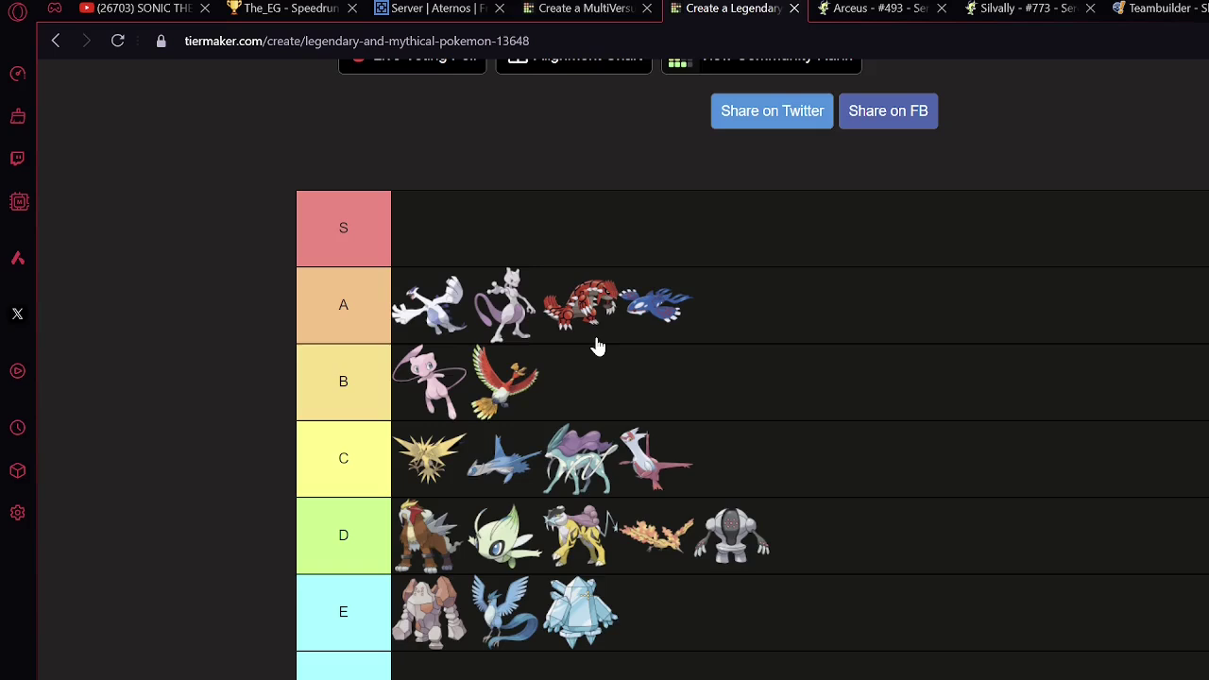
pyautogui.moveTo(651, 308); pyautogui.dragTo(426, 379)
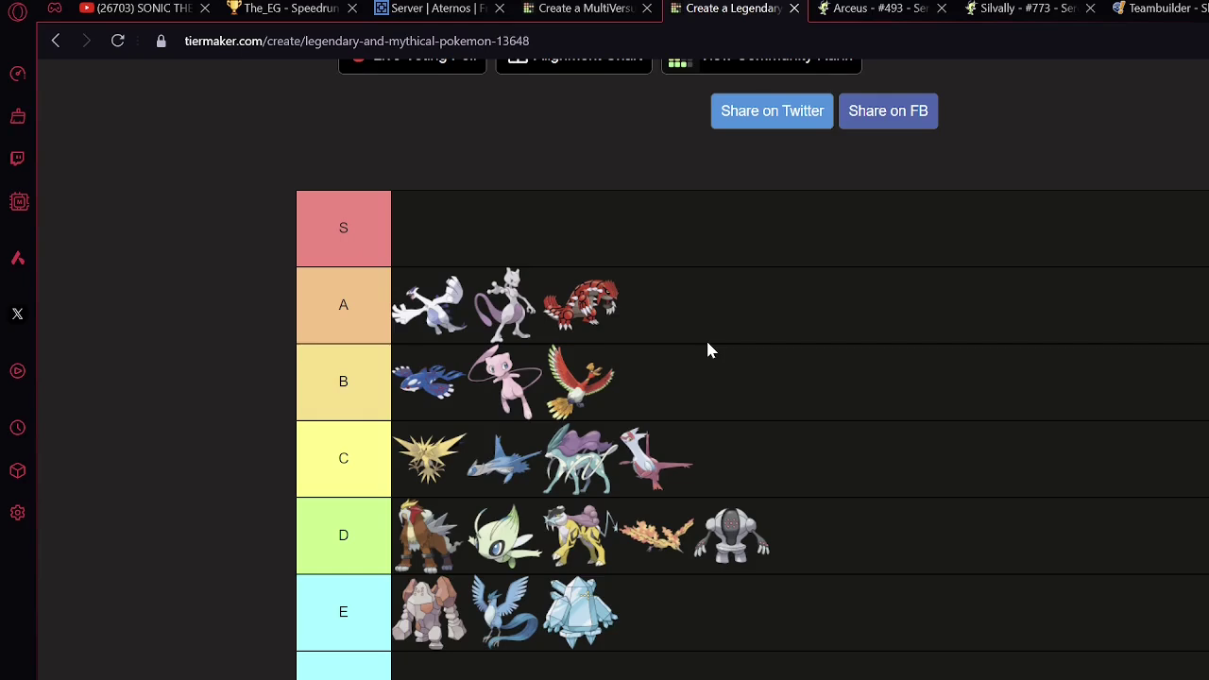
# Return to the Pokémon Showdown teambuilder and change the team slot's Pokémon from Groudon to Rayquaza
pyautogui.click(1163, 8)
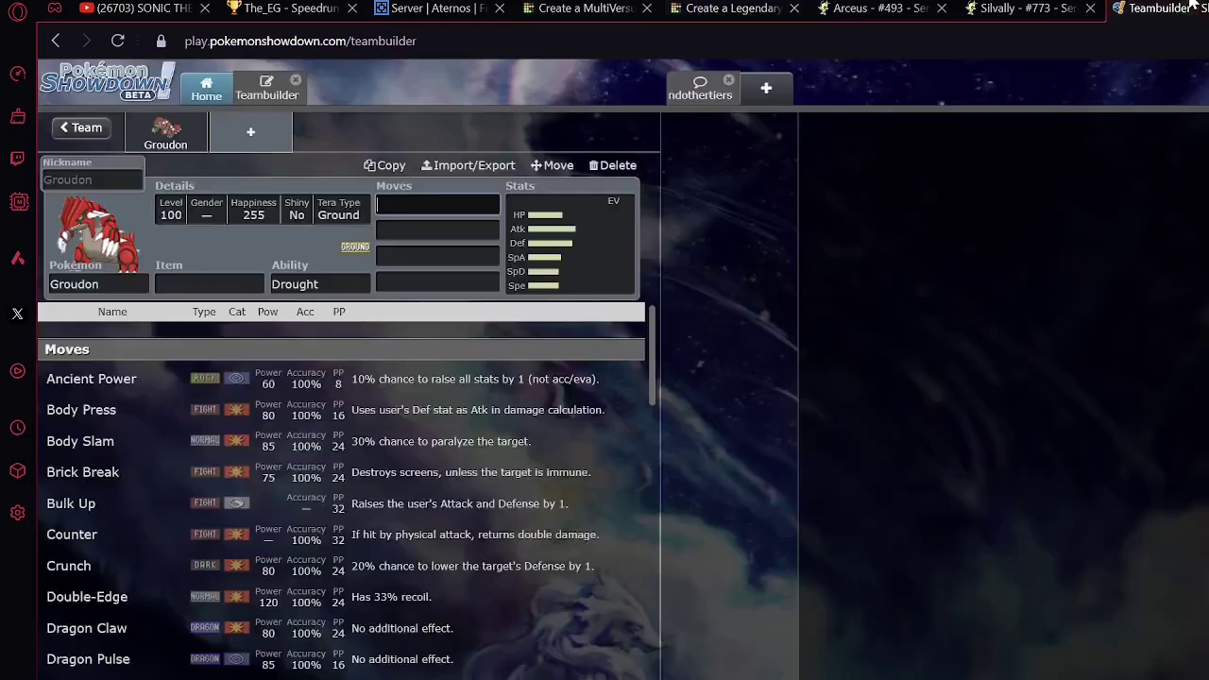
pyautogui.click(86, 285)
pyautogui.moveTo(85, 285); pyautogui.dragTo(42, 292)
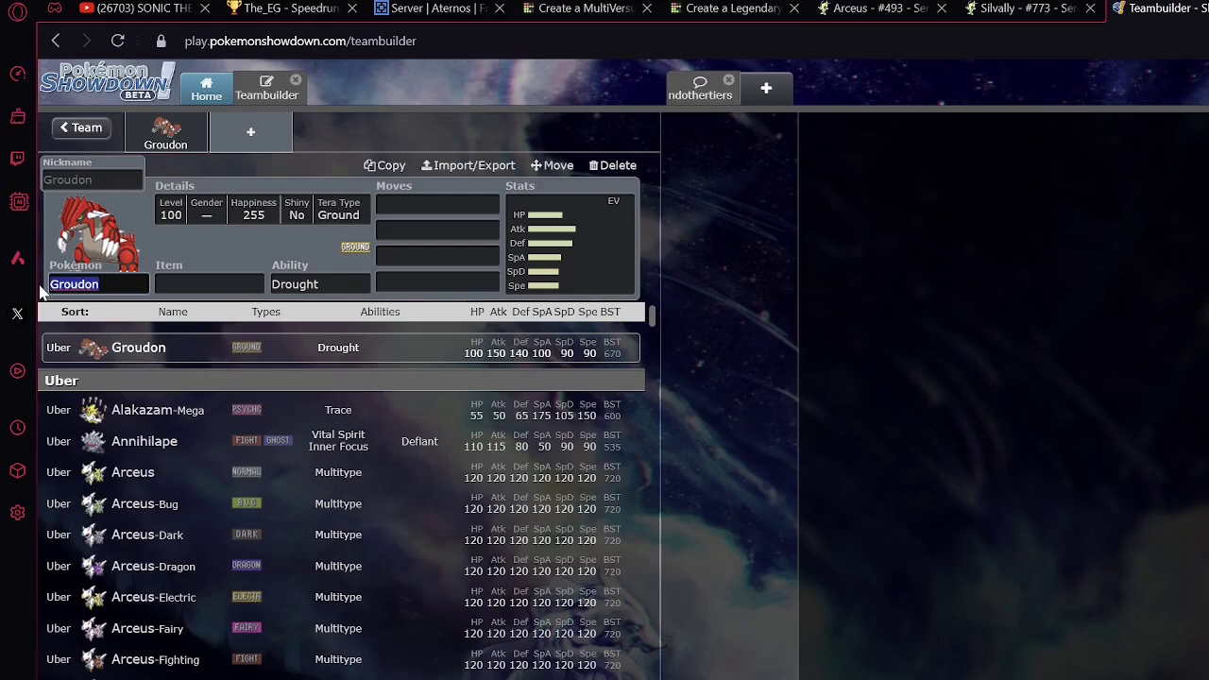
pyautogui.write('Rayquaza')
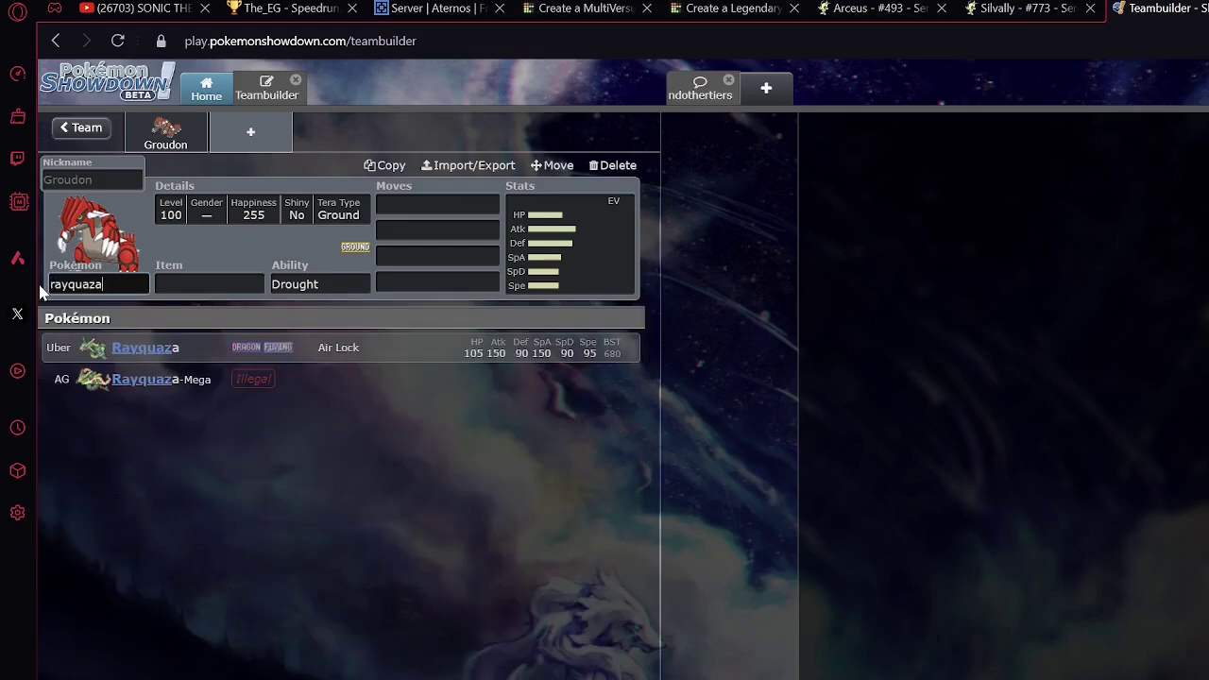
pyautogui.press('Return')
pyautogui.press('Tab')
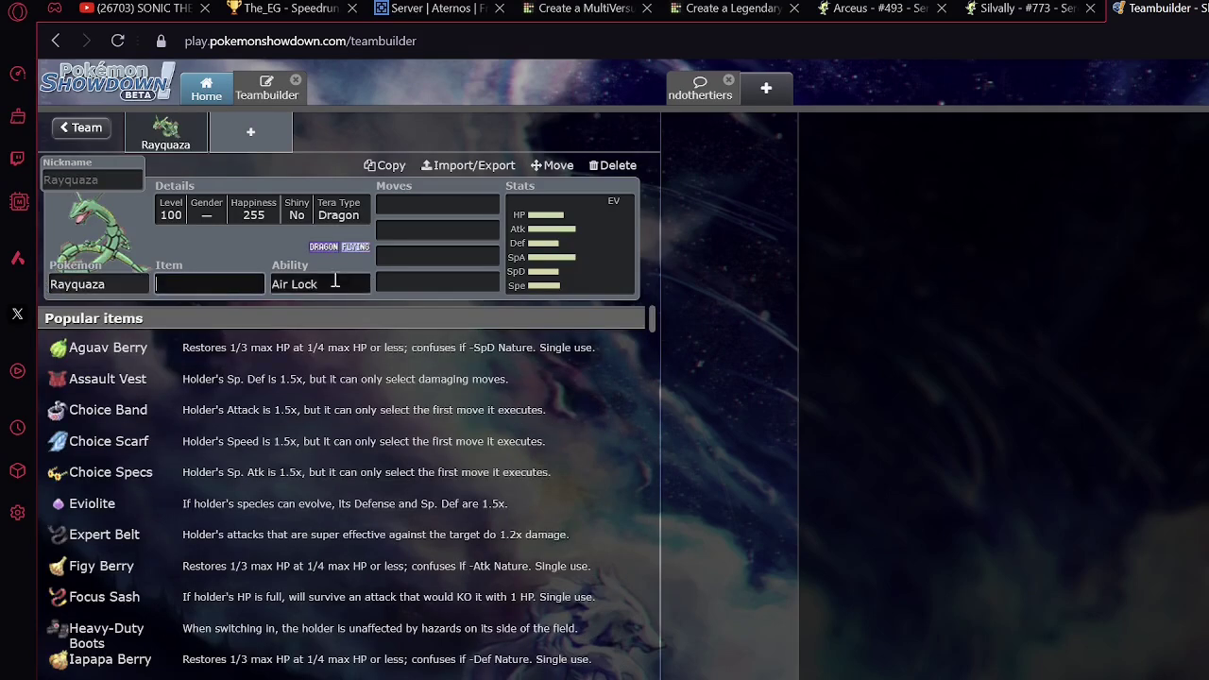
# Examine Rayquaza's learnable moves and their effects, briefly comparing against the current TierMaker ranking
pyautogui.click(437, 205)
pyautogui.scroll(-15, 311, 524)
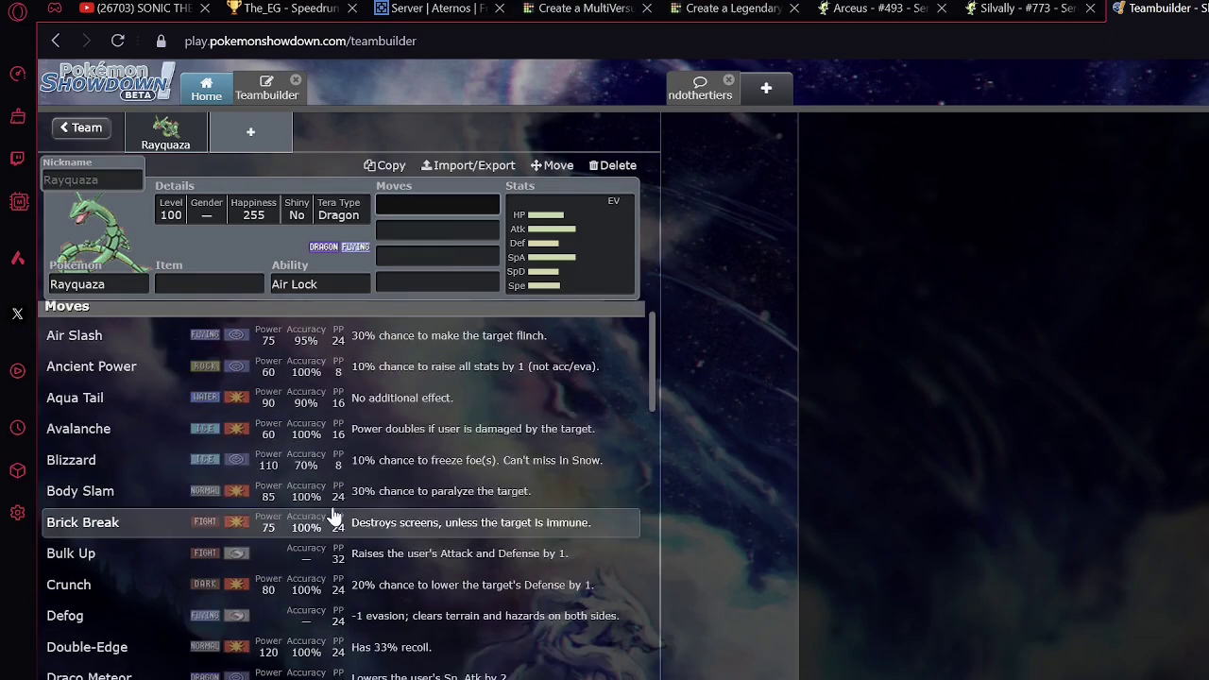
pyautogui.scroll(-5, 340, 537)
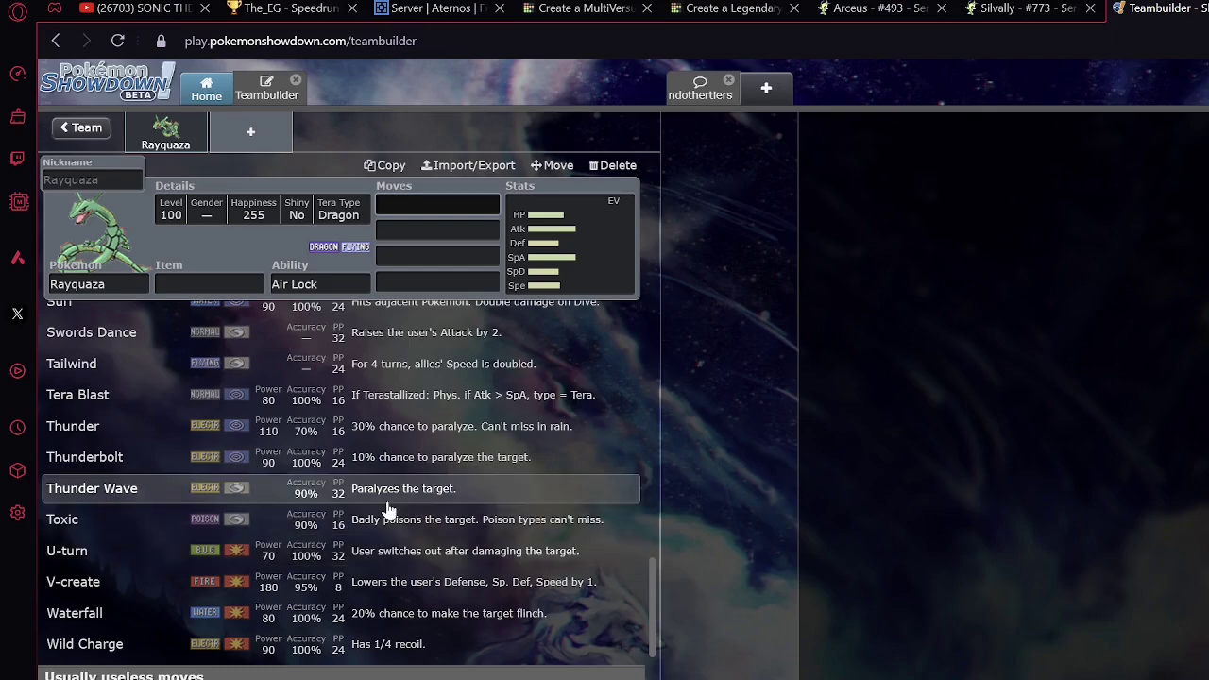
pyautogui.scroll(5, 387, 510)
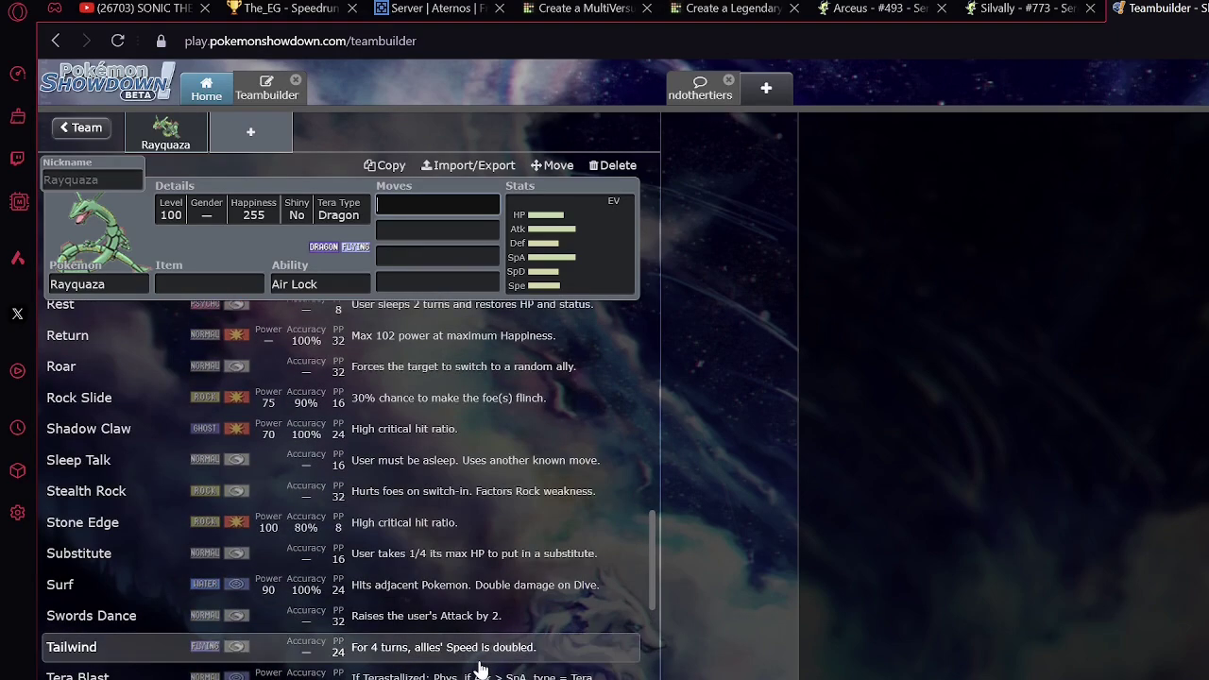
pyautogui.scroll(4, 477, 656)
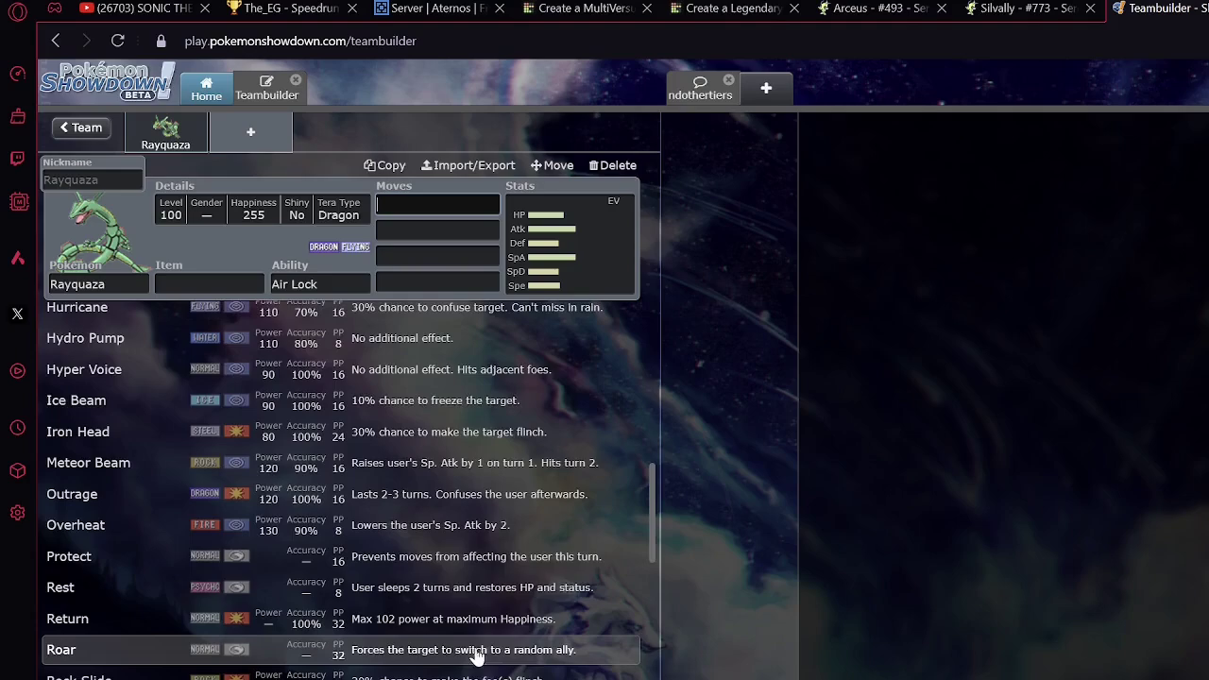
pyautogui.scroll(8, 477, 656)
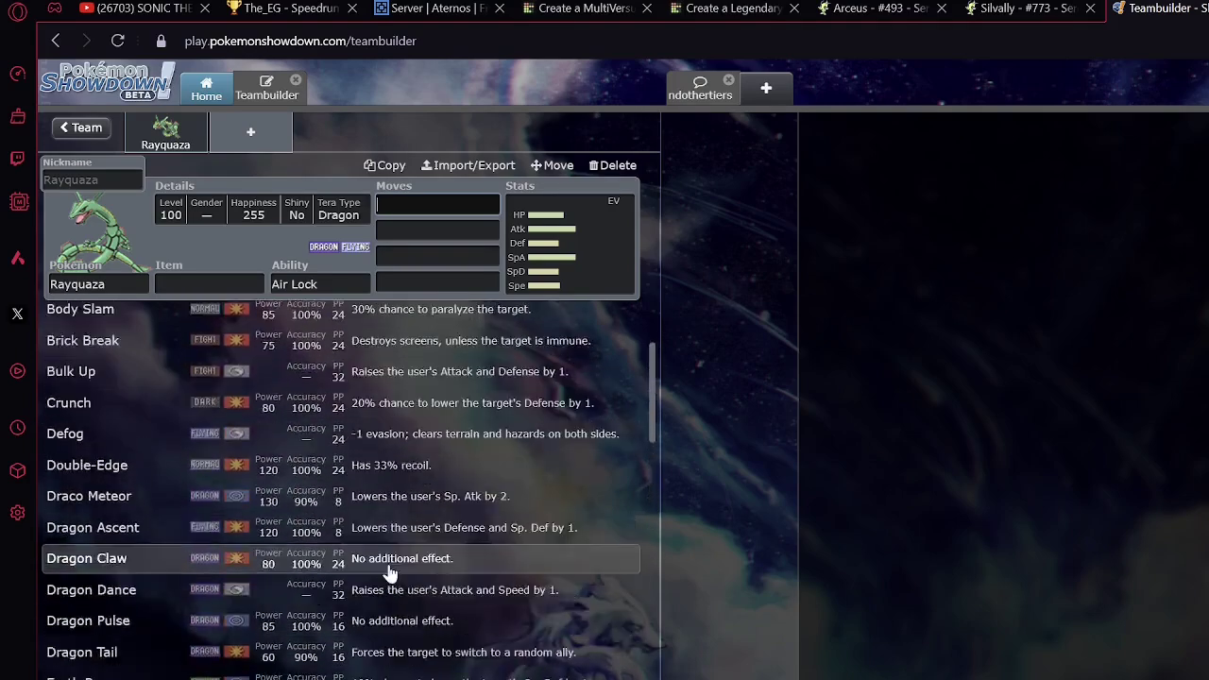
pyautogui.scroll(3, 390, 573)
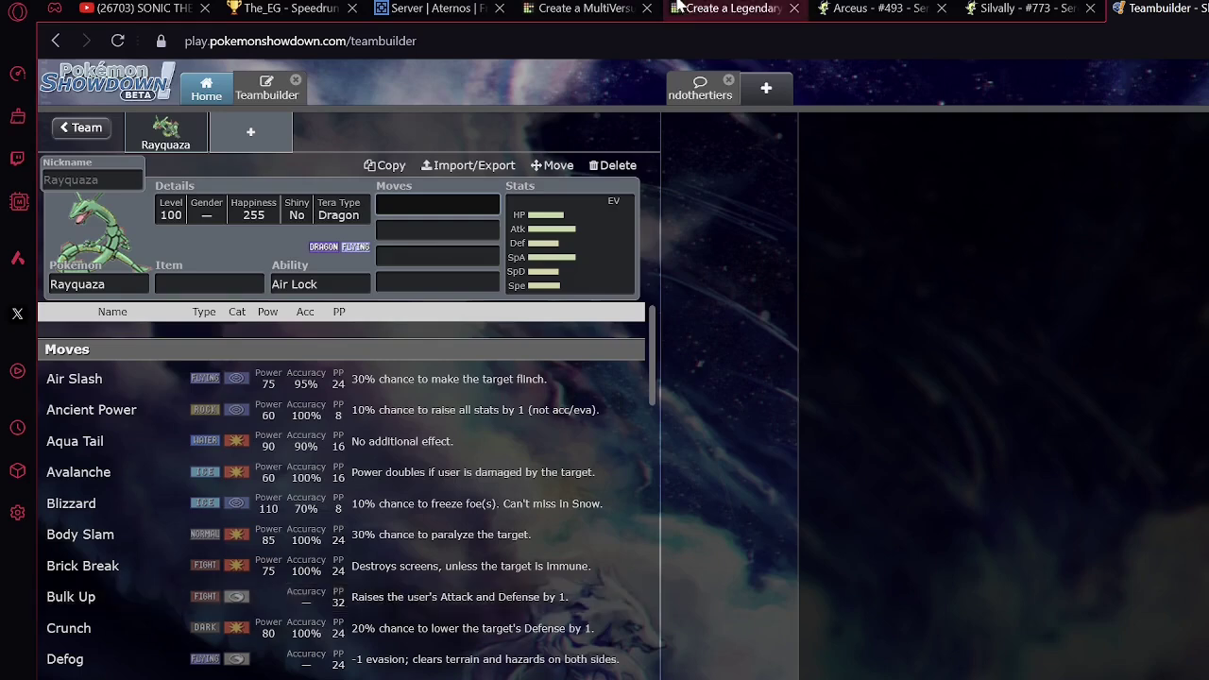
pyautogui.click(755, 8)
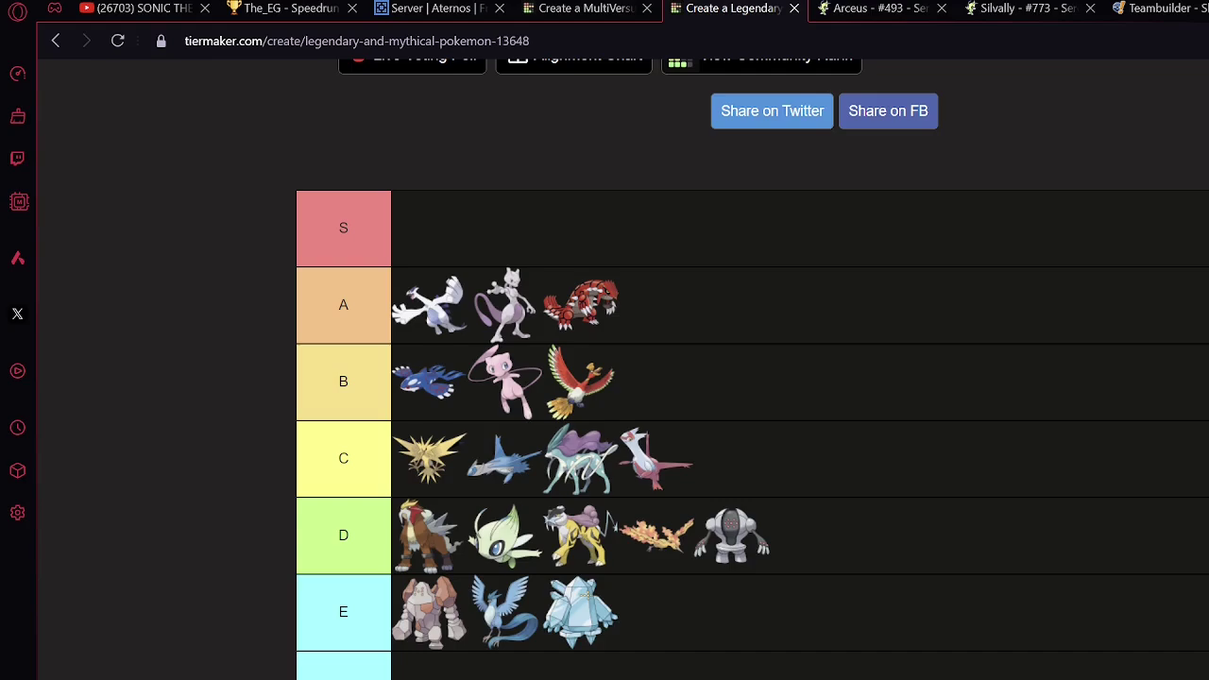
pyautogui.click(1161, 7)
pyautogui.scroll(-3, 278, 605)
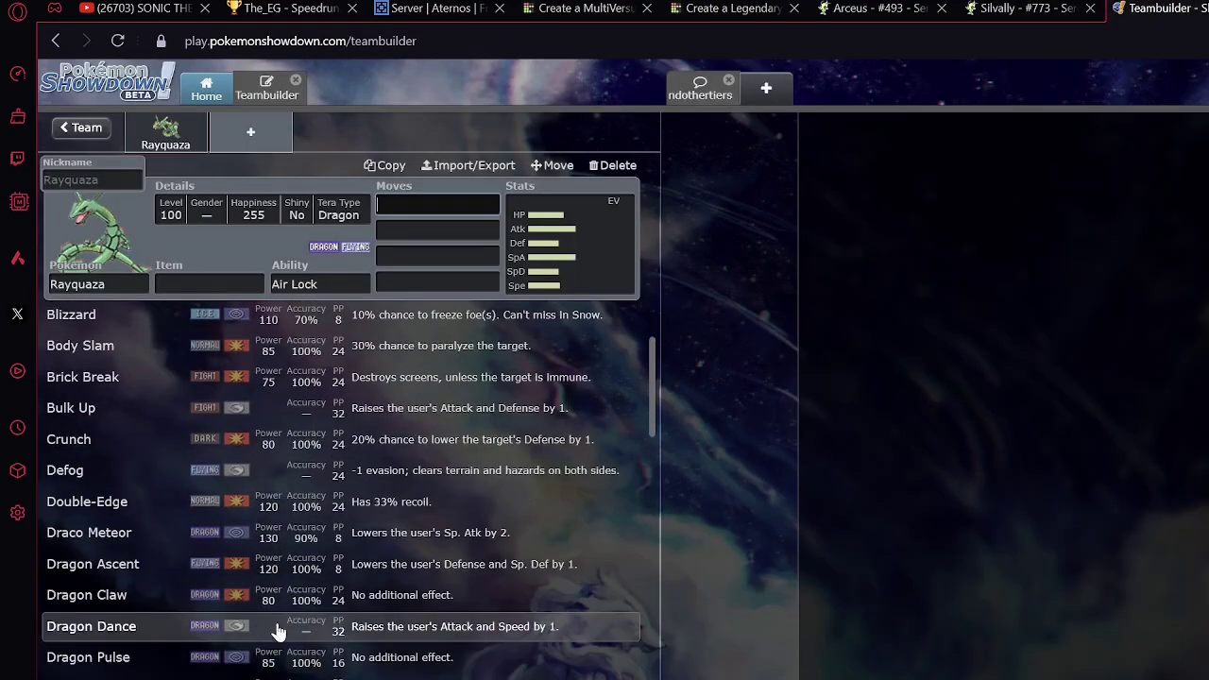
pyautogui.scroll(-2, 278, 631)
pyautogui.scroll(3, 350, 607)
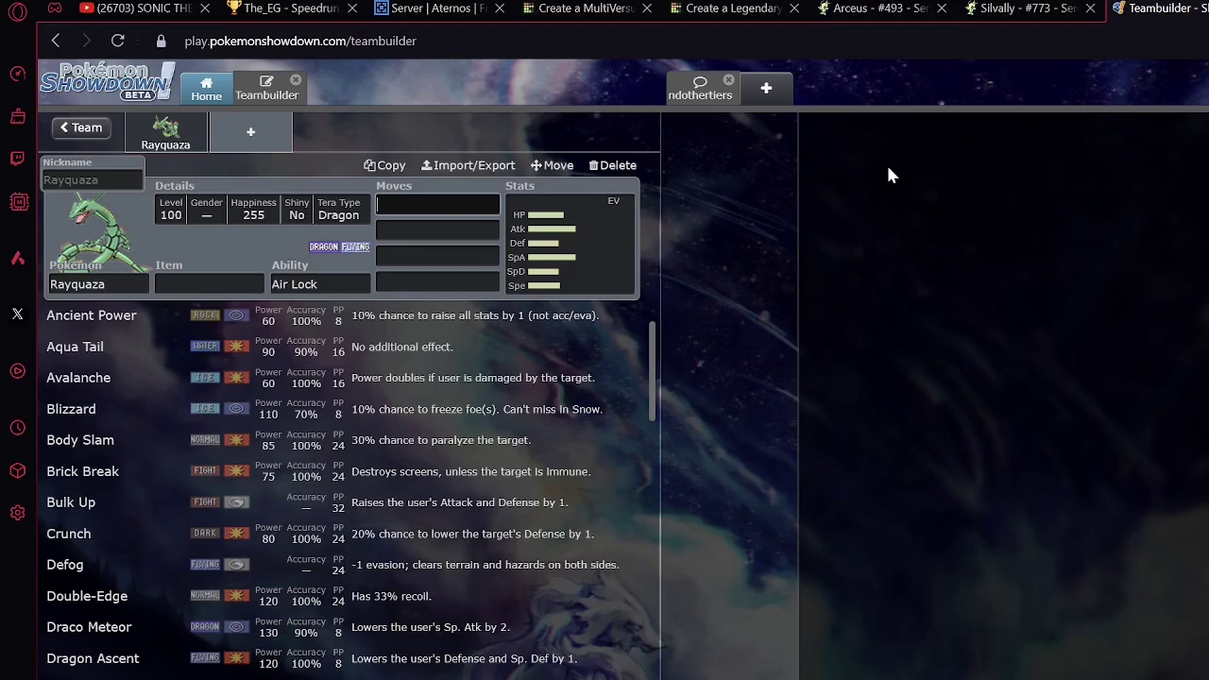
# Switch to the TierMaker list and place Rayquaza at the front of the A tier row, ahead of Lugia
pyautogui.click(732, 7)
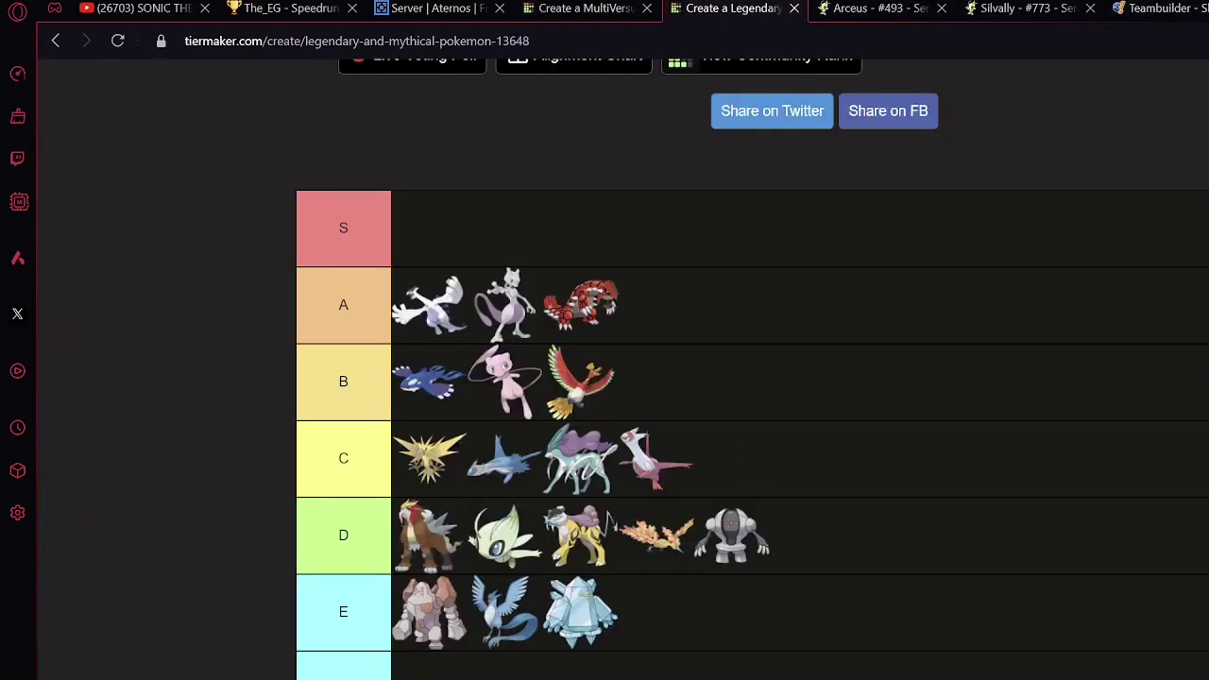
pyautogui.moveTo(680, 660); pyautogui.dragTo(506, 302)
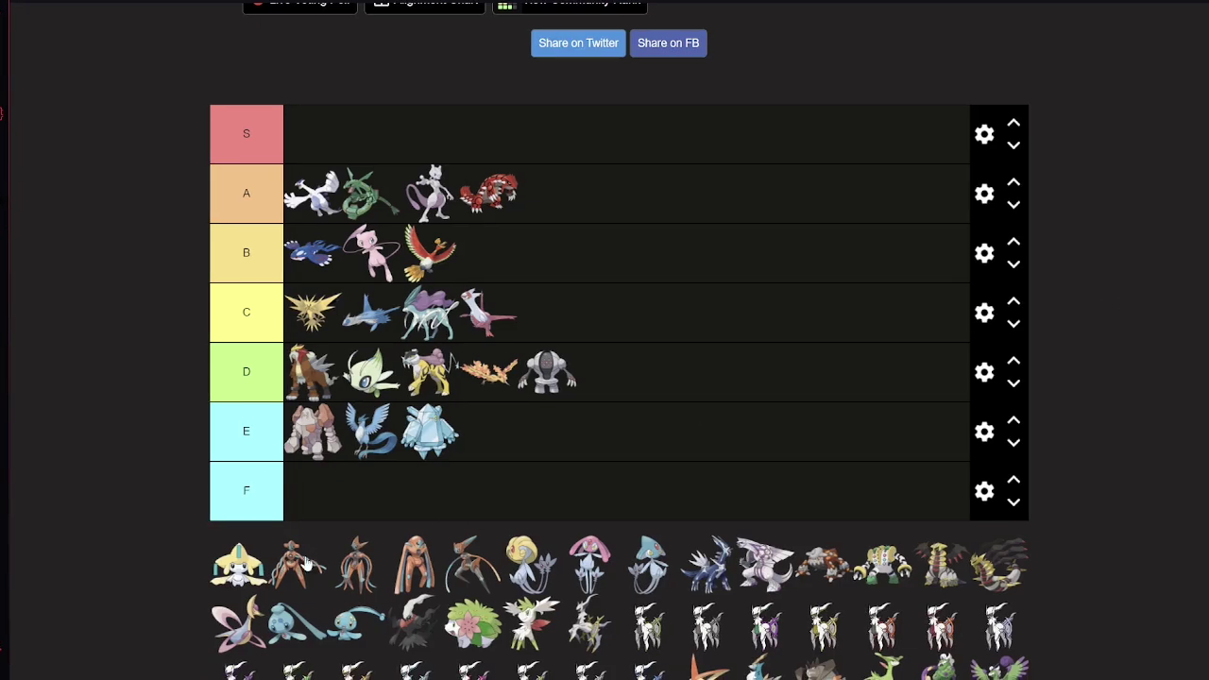
pyautogui.moveTo(375, 208); pyautogui.dragTo(325, 200)
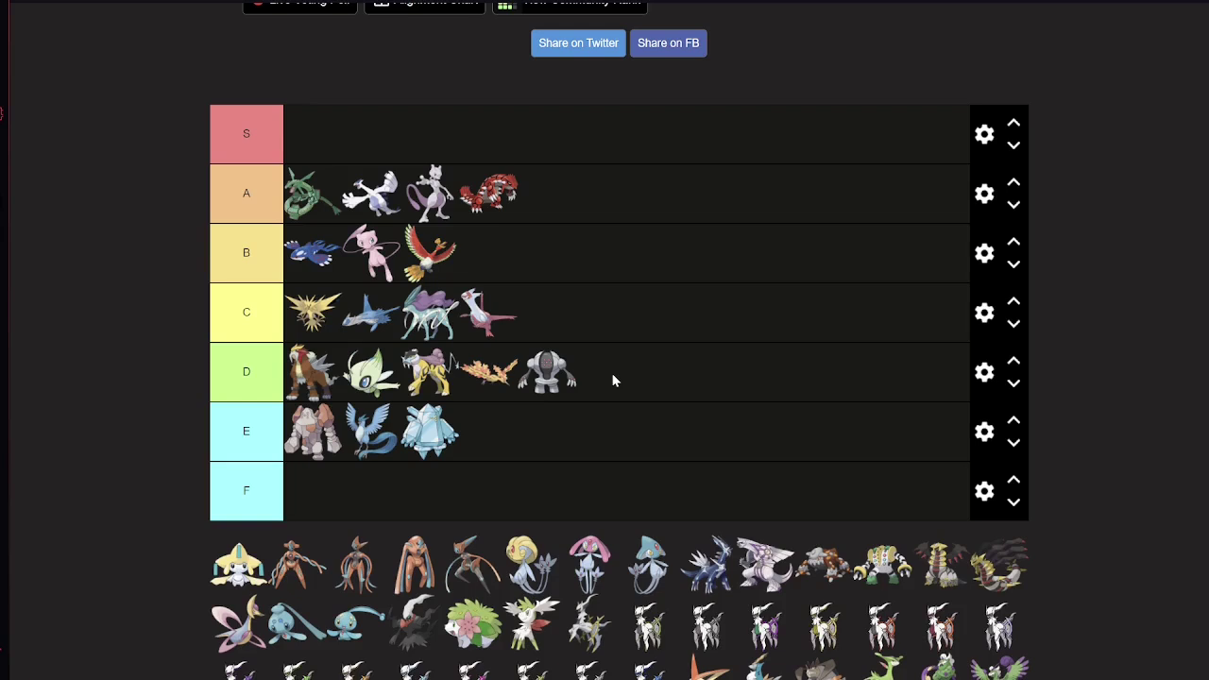
# Place Jirachi in the A tier row between Mewtwo and Groudon
pyautogui.moveTo(241, 572); pyautogui.dragTo(578, 212)
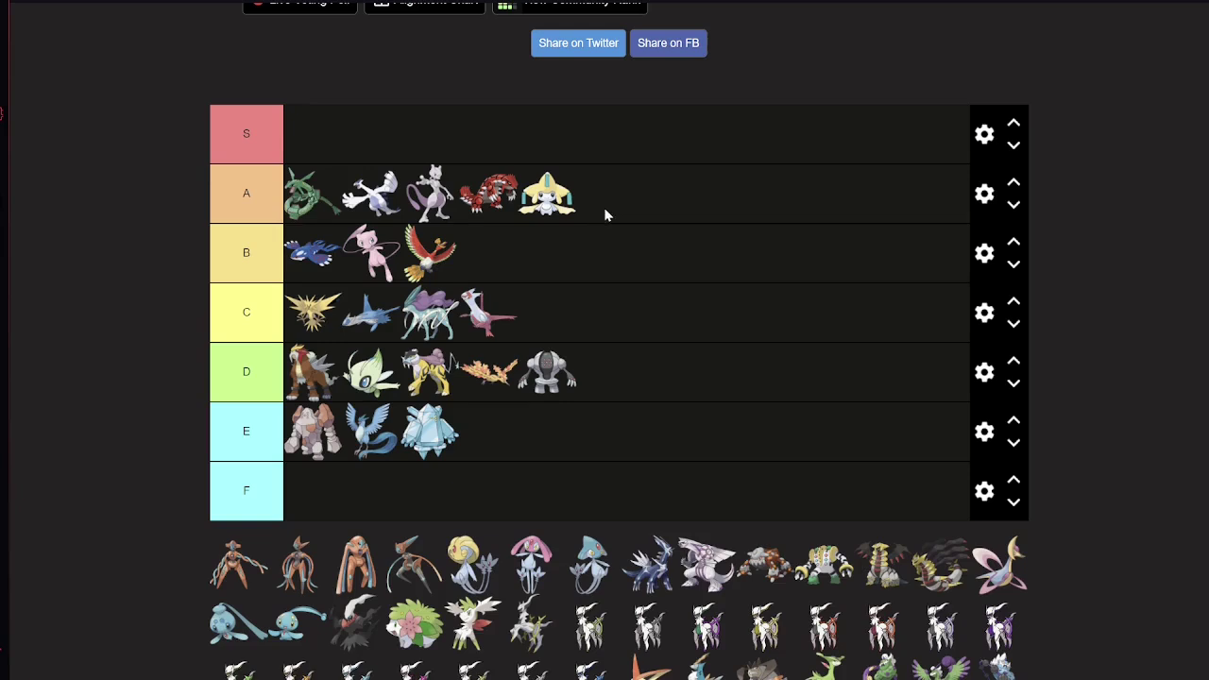
pyautogui.moveTo(557, 202)
pyautogui.mouseDown()
pyautogui.moveTo(501, 204)
pyautogui.moveTo(597, 213)
pyautogui.moveTo(552, 204)
pyautogui.moveTo(571, 208)
pyautogui.mouseUp()
pyautogui.moveTo(551, 206); pyautogui.dragTo(493, 197)
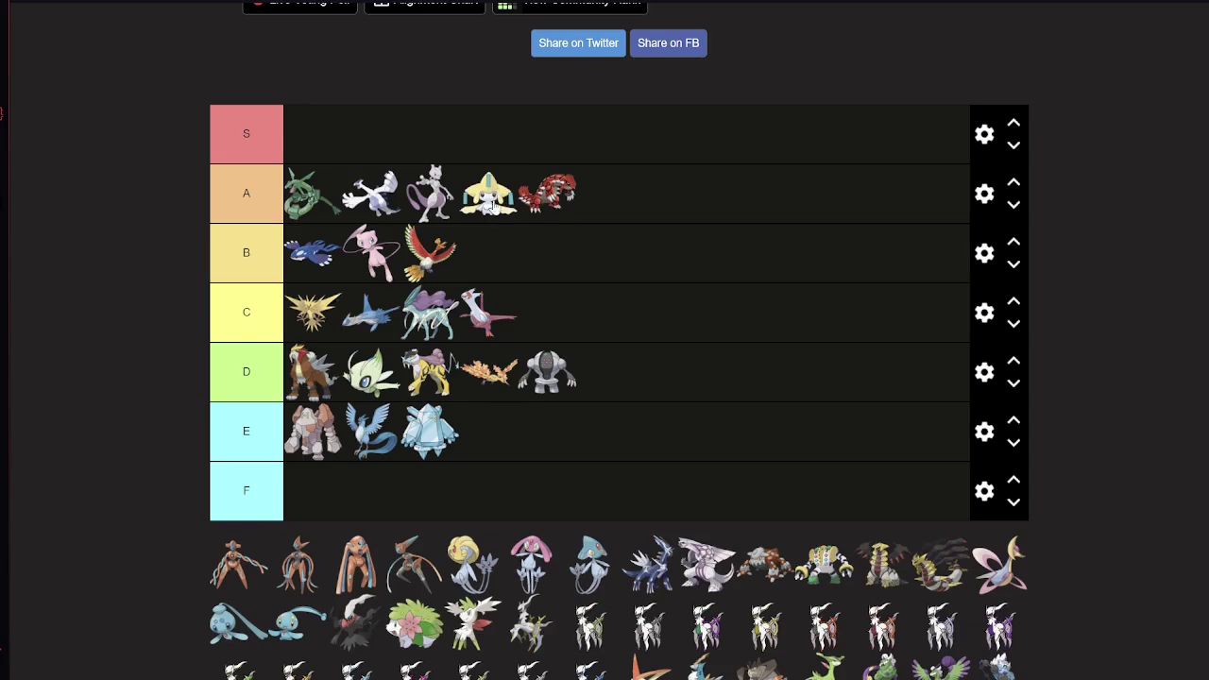
# Return to the Pokémon Showdown teambuilder and change the team slot's Pokémon from Rayquaza to Deoxys
pyautogui.moveTo(481, 199)
pyautogui.mouseDown()
pyautogui.moveTo(444, 175)
pyautogui.moveTo(444, 194)
pyautogui.moveTo(471, 204)
pyautogui.mouseUp()
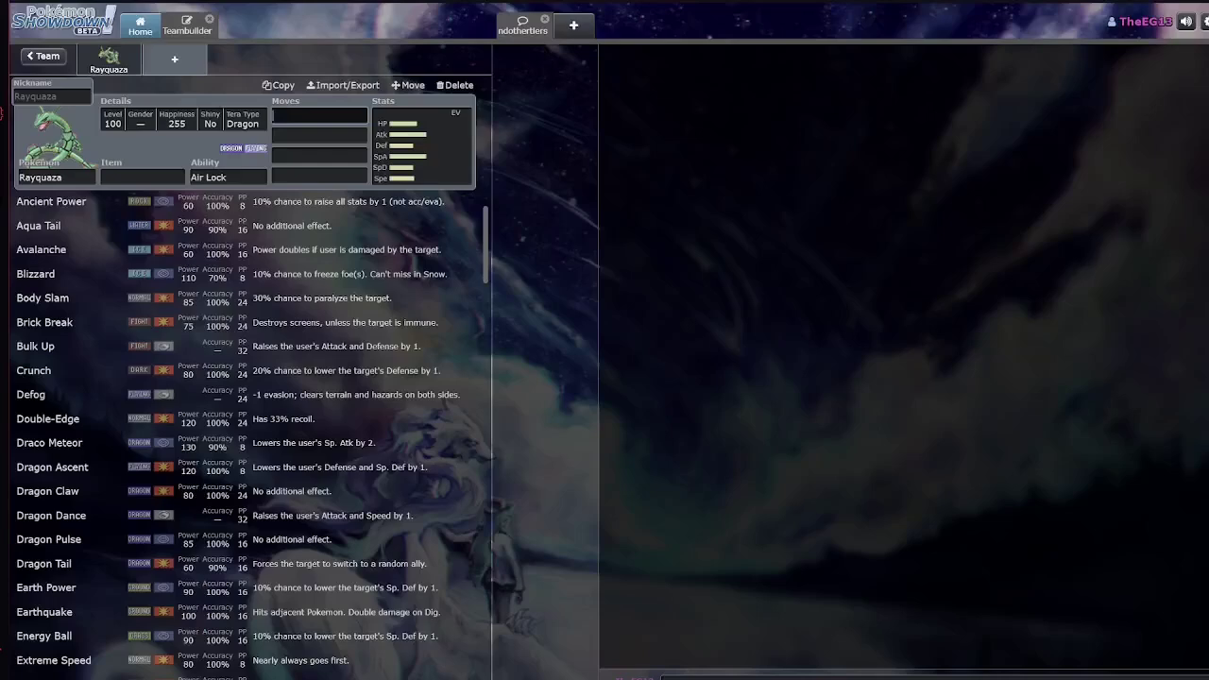
pyautogui.click(81, 177)
pyautogui.write('deoxys')
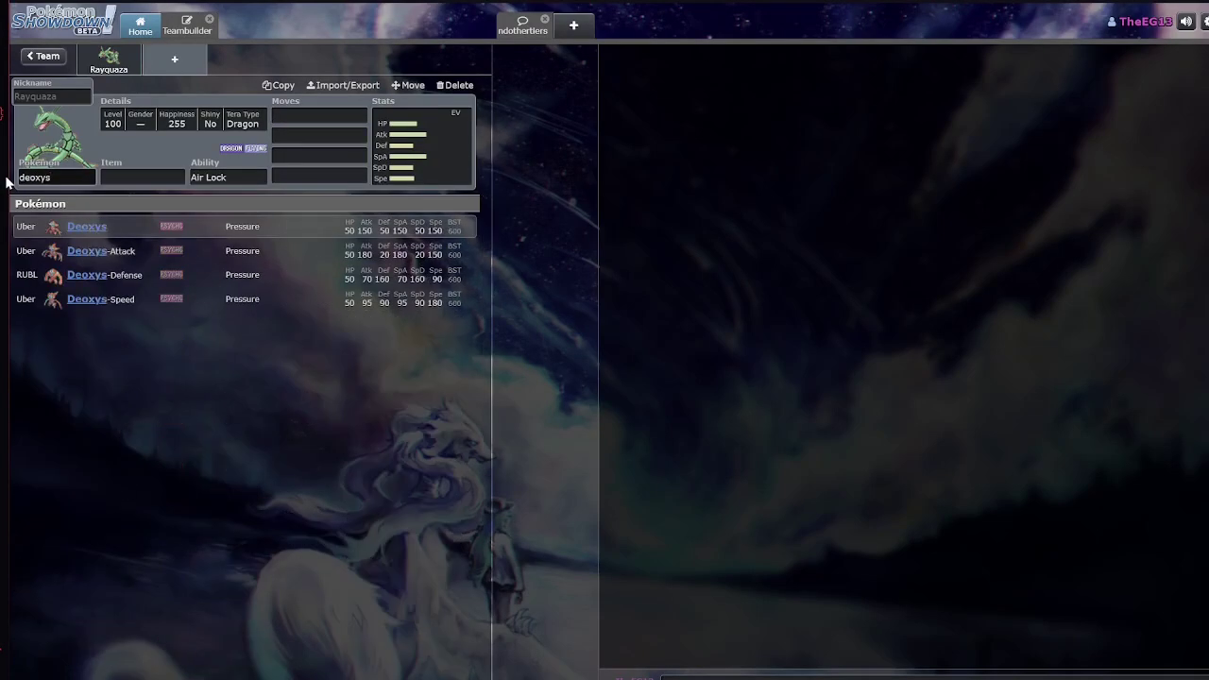
pyautogui.press('Return')
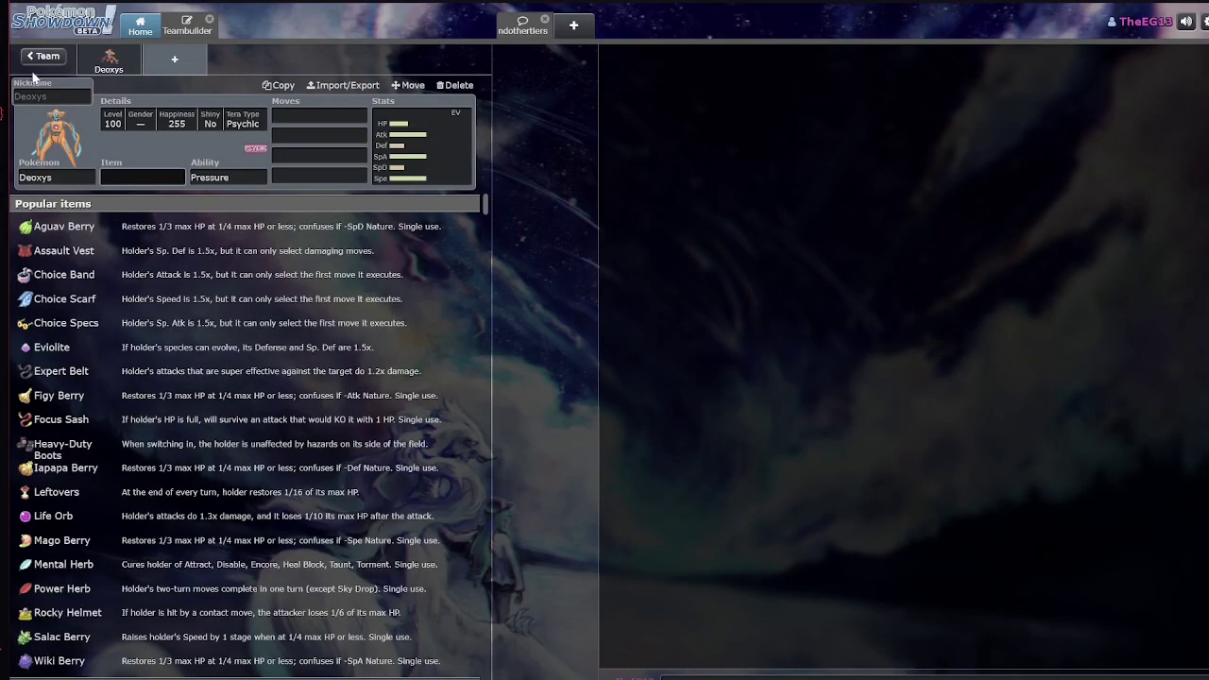
# Examine Deoxys's learnable moves and compare the base stats of its four forms
pyautogui.click(280, 118)
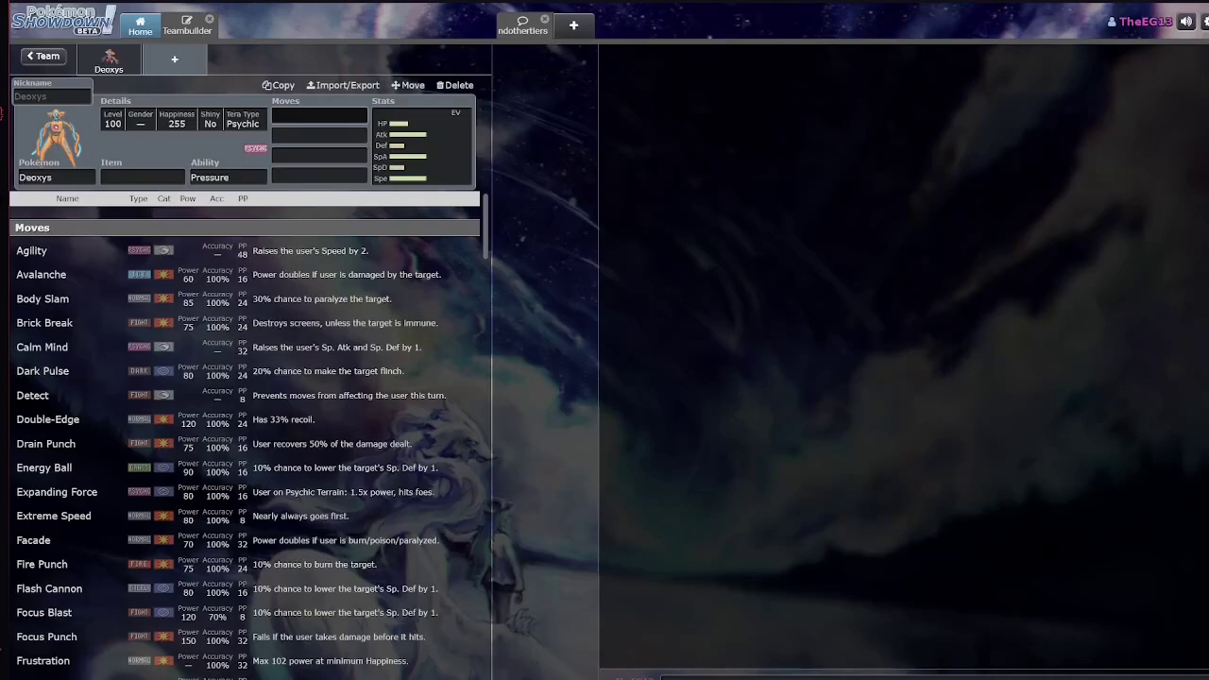
pyautogui.click(83, 178)
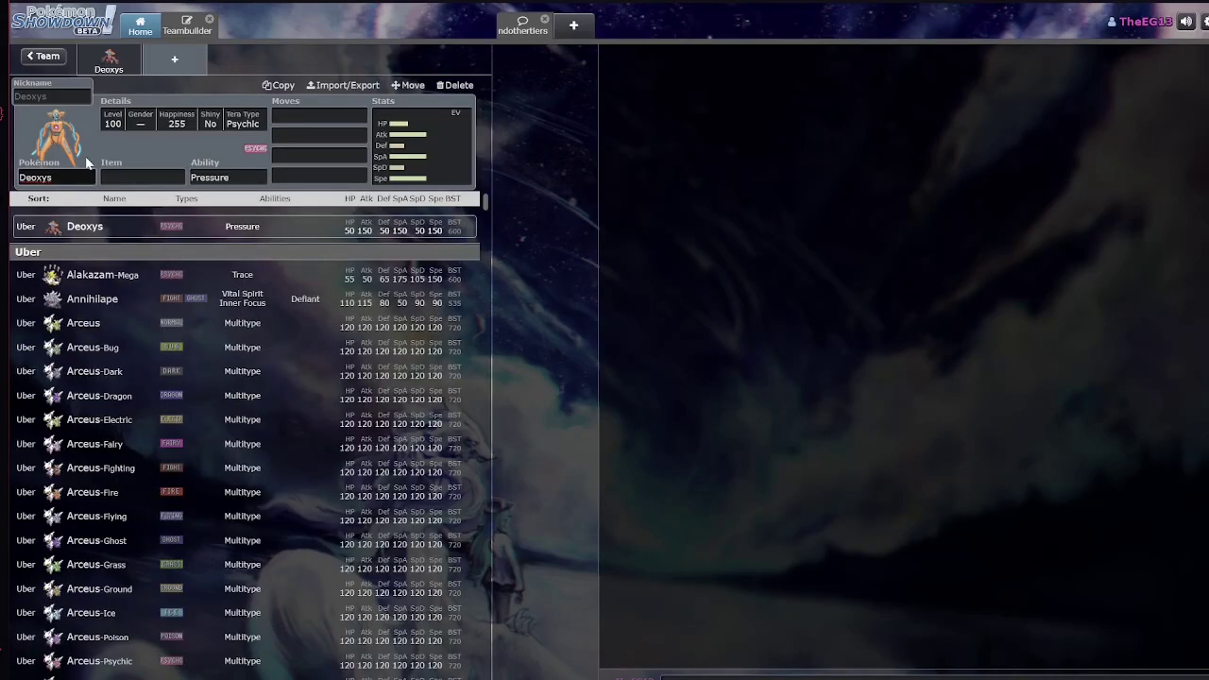
pyautogui.write('-')
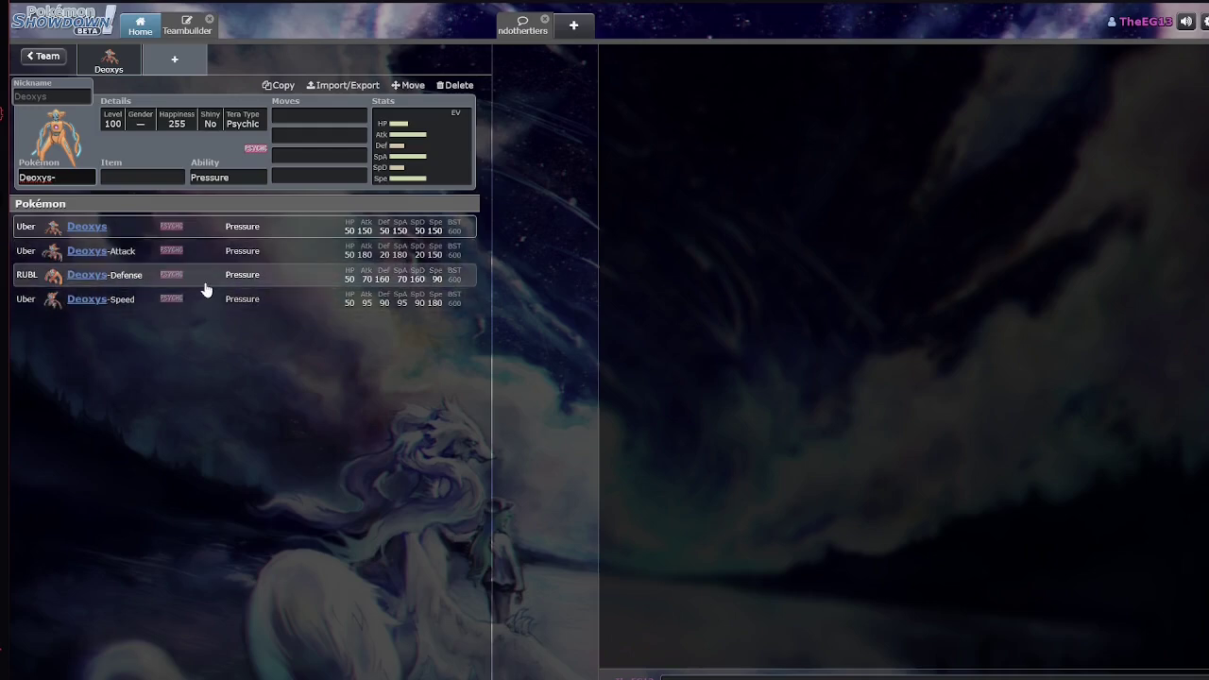
pyautogui.press('BackSpace')
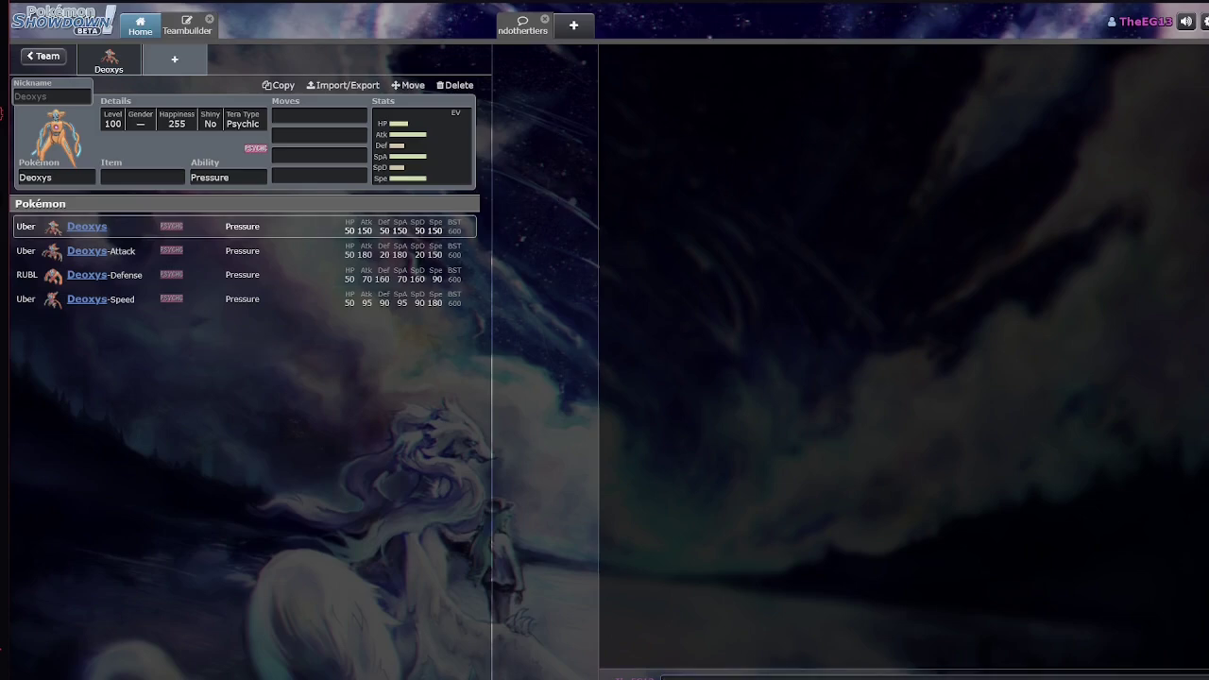
pyautogui.click(319, 111)
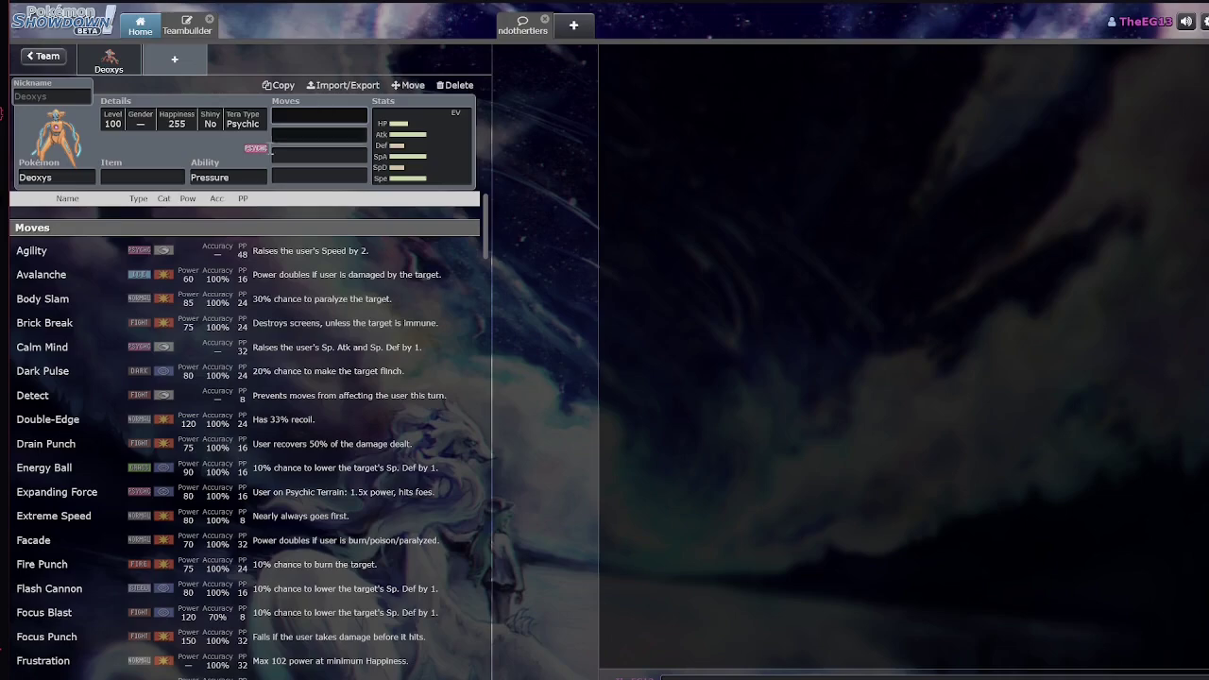
pyautogui.scroll(-7, 292, 359)
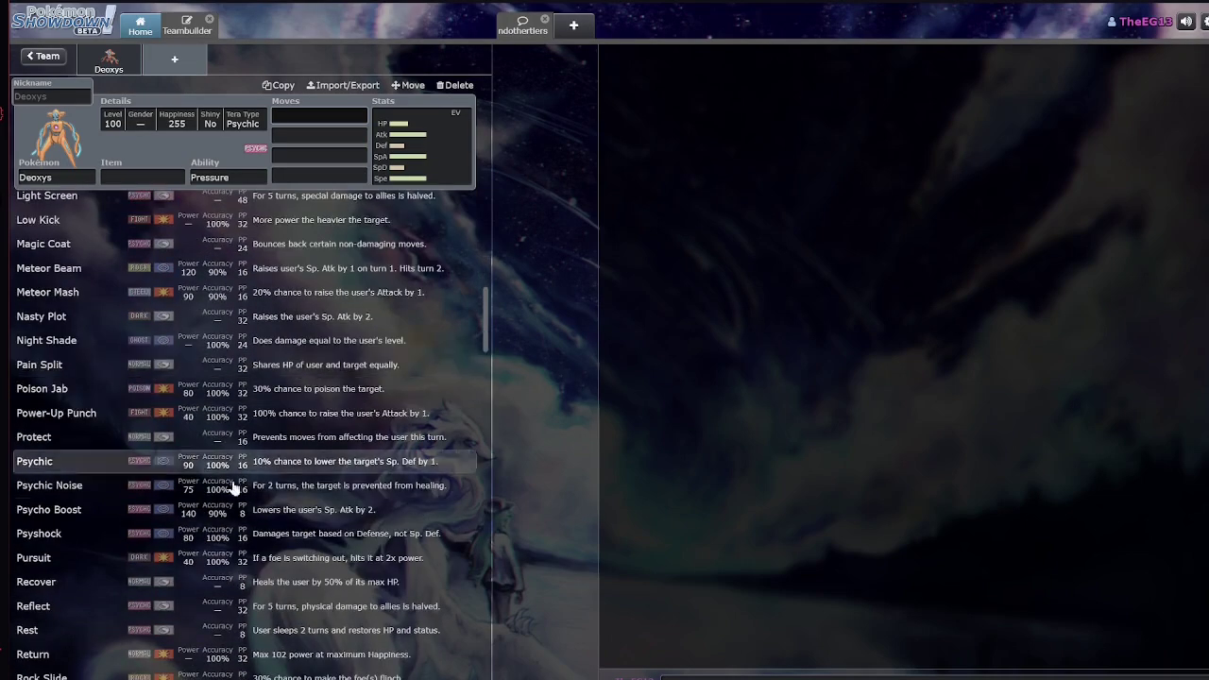
pyautogui.scroll(-6, 207, 501)
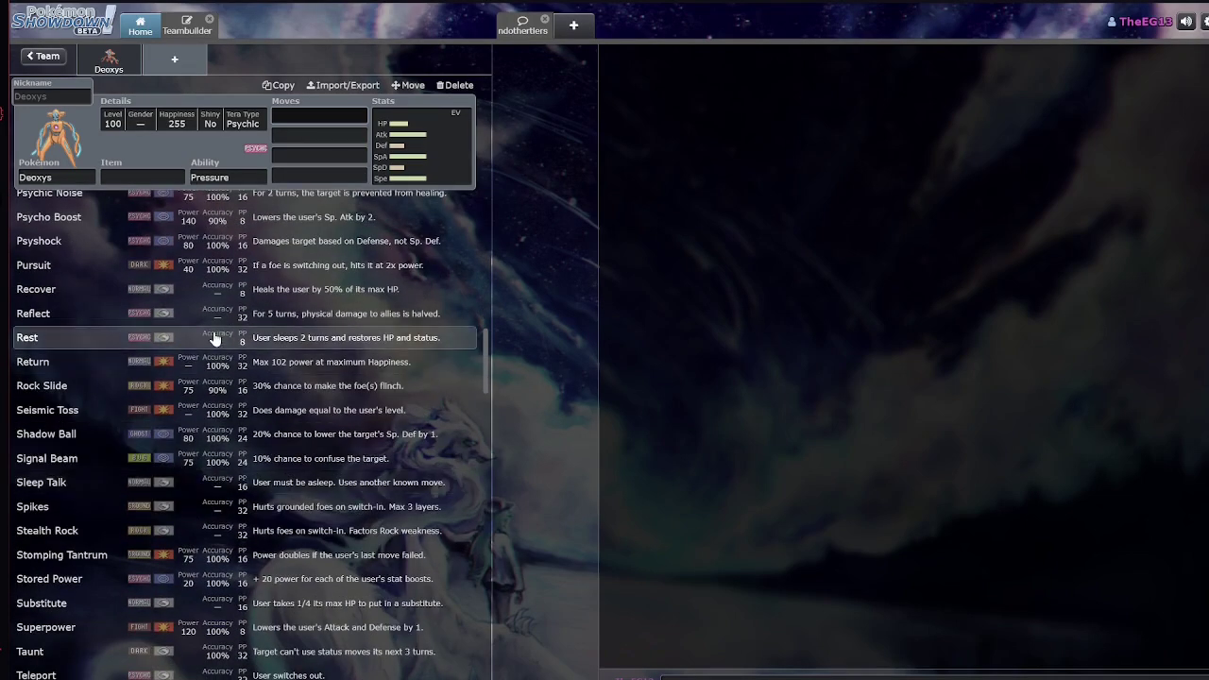
# Switch to the TierMaker list and place normal-form Deoxys in the B tier row between Mew and Ho-Oh
pyautogui.scroll(5, 224, 336)
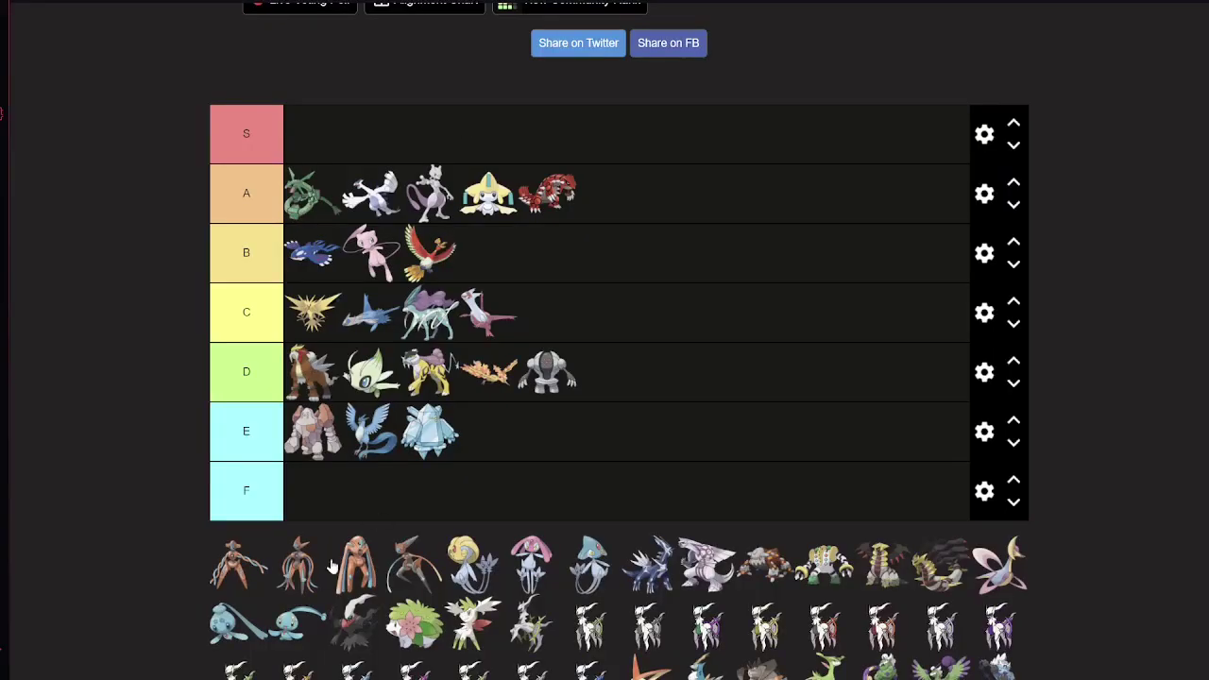
pyautogui.moveTo(396, 559)
pyautogui.mouseDown()
pyautogui.moveTo(396, 198)
pyautogui.moveTo(306, 173)
pyautogui.moveTo(338, 236)
pyautogui.moveTo(326, 524)
pyautogui.moveTo(390, 576)
pyautogui.moveTo(401, 565)
pyautogui.mouseUp()
pyautogui.moveTo(220, 572); pyautogui.dragTo(479, 262)
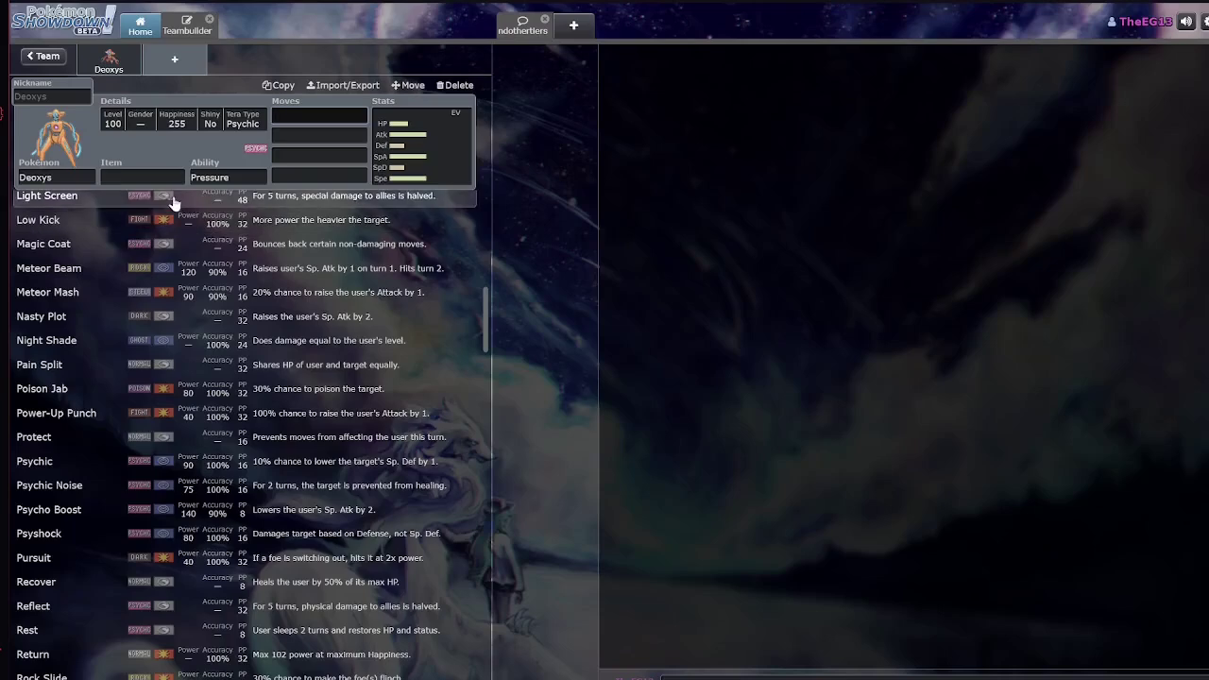
# Return to the Pokémon Showdown teambuilder, change the team slot's Pokémon to Deoxys-Attack and view its base stats
pyautogui.click(73, 176)
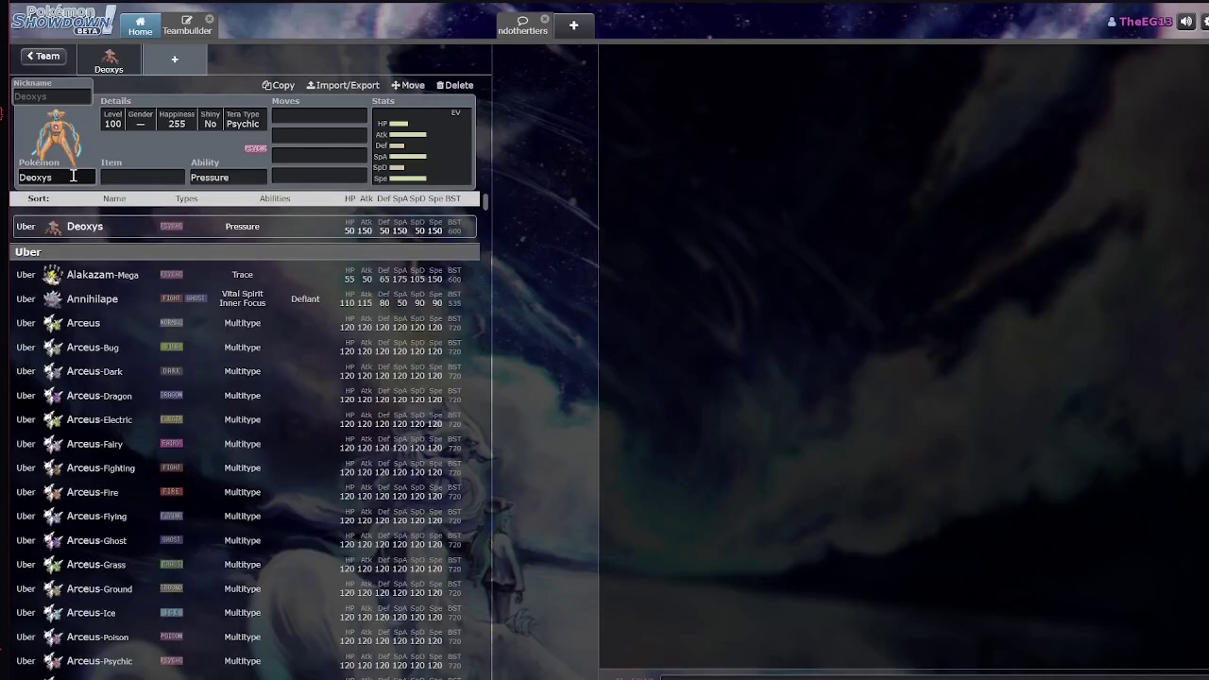
pyautogui.click(94, 249)
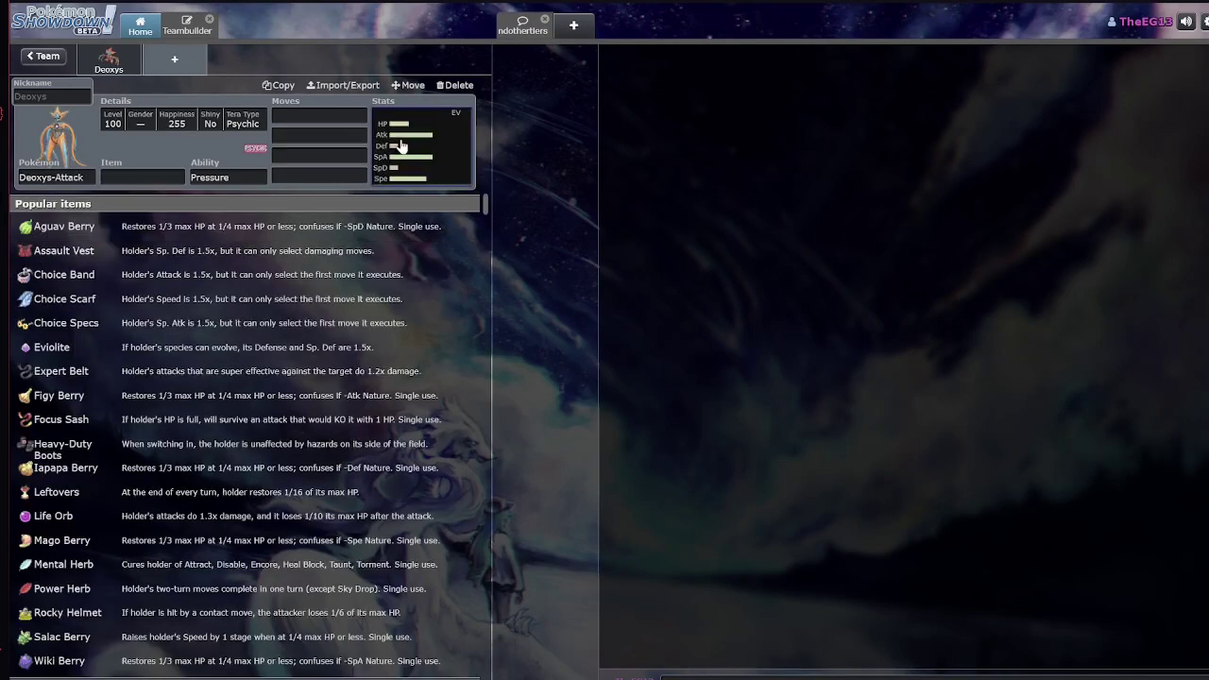
pyautogui.click(412, 174)
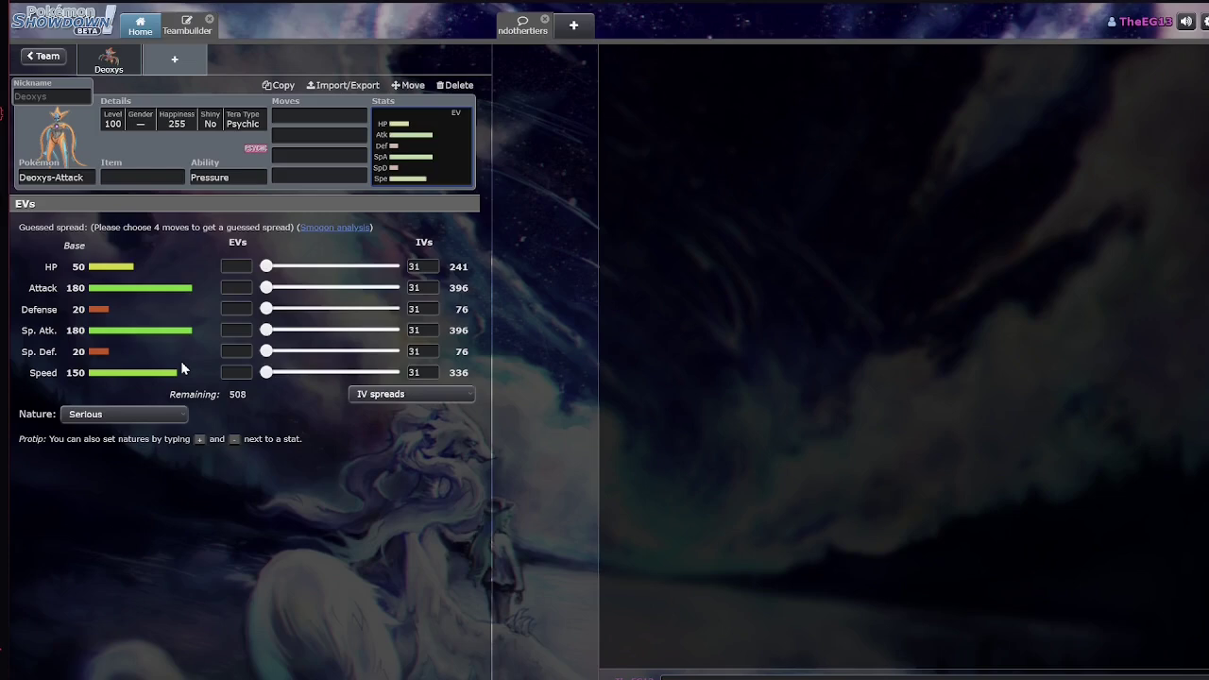
pyautogui.click(238, 372)
pyautogui.click(451, 378)
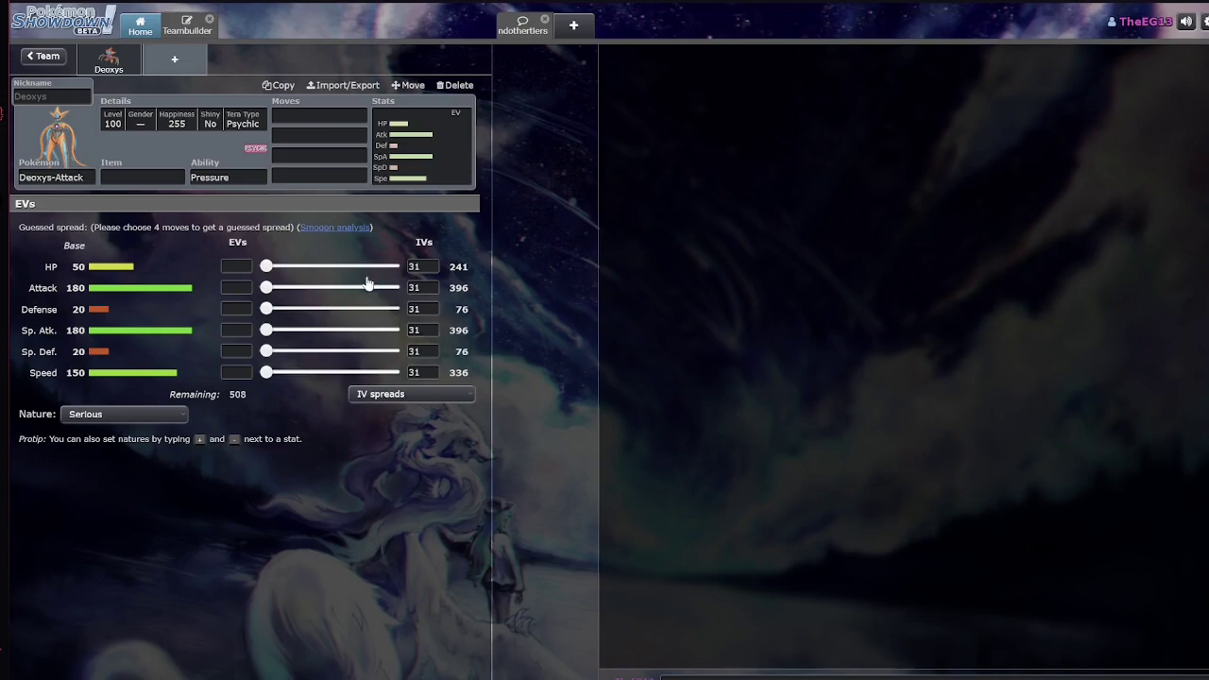
# Examine Deoxys-Attack's learnable moves and their effects, rechecking its stats along the way
pyautogui.click(323, 119)
pyautogui.scroll(-2, 250, 401)
pyautogui.scroll(-1, 226, 397)
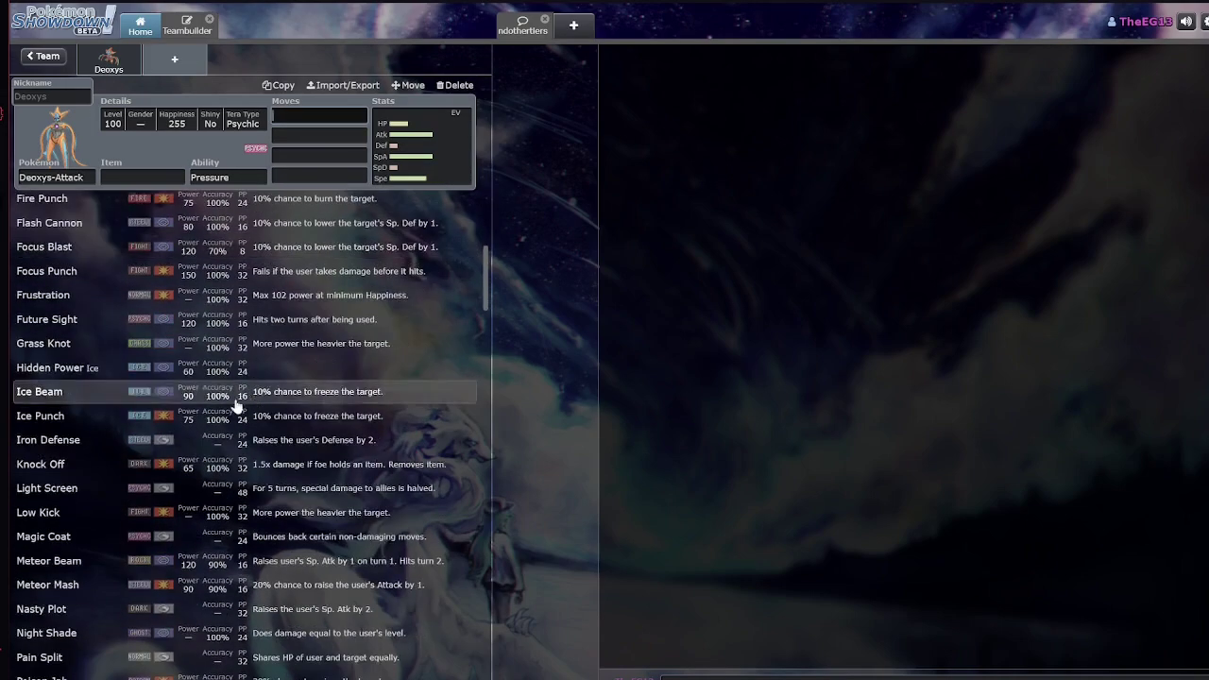
pyautogui.scroll(-1, 165, 496)
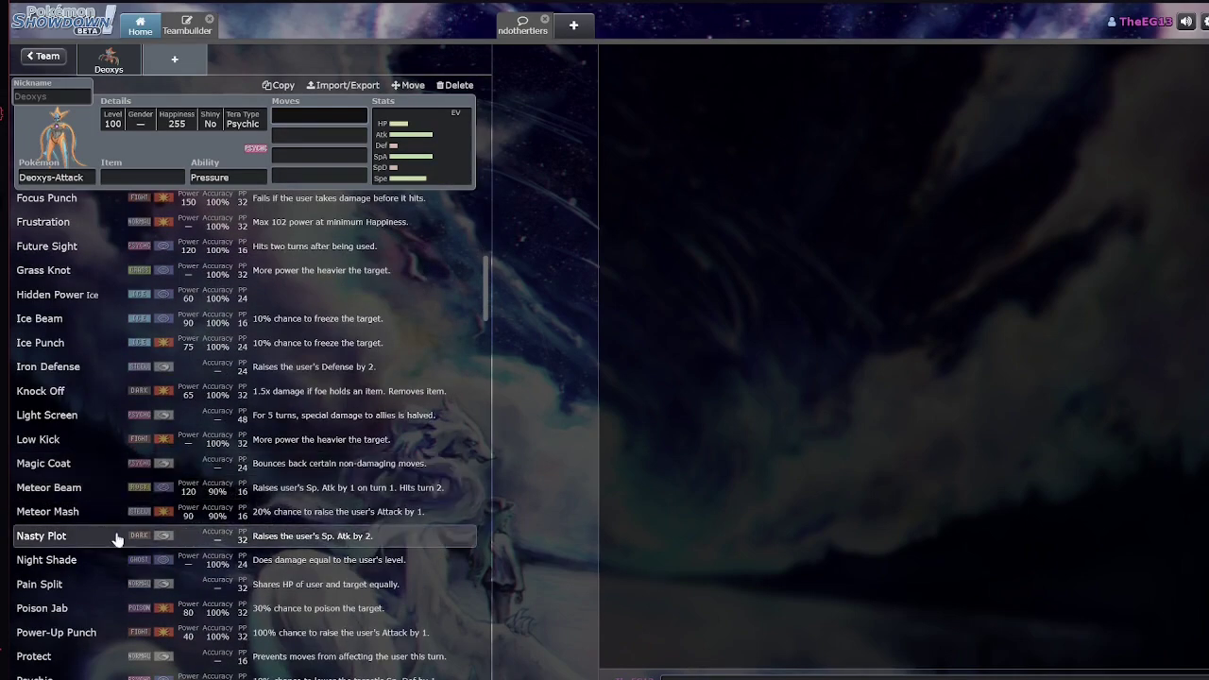
pyautogui.click(442, 144)
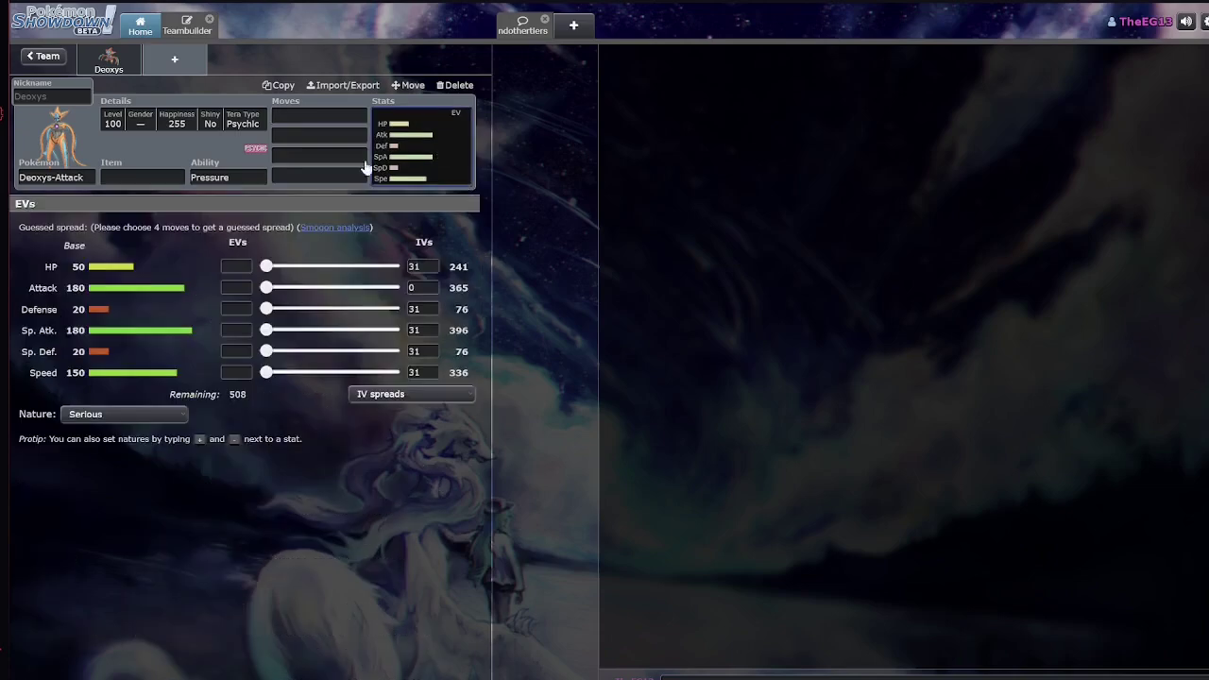
pyautogui.click(111, 177)
pyautogui.click(318, 115)
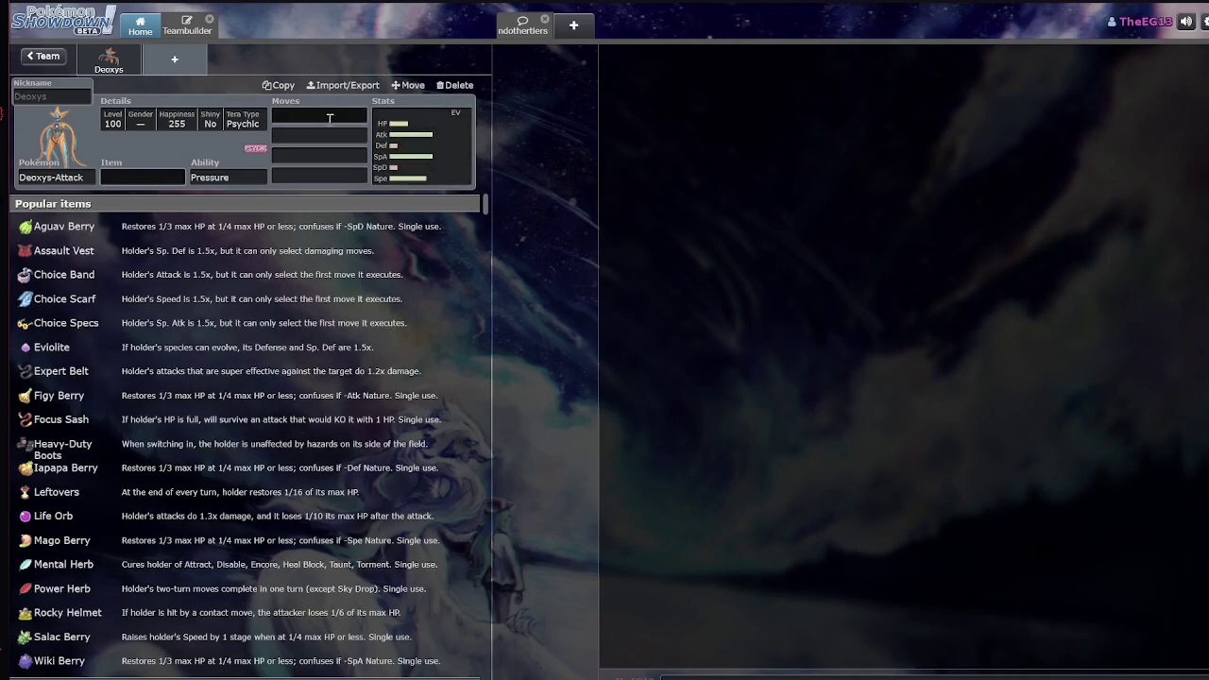
pyautogui.scroll(-2, 226, 378)
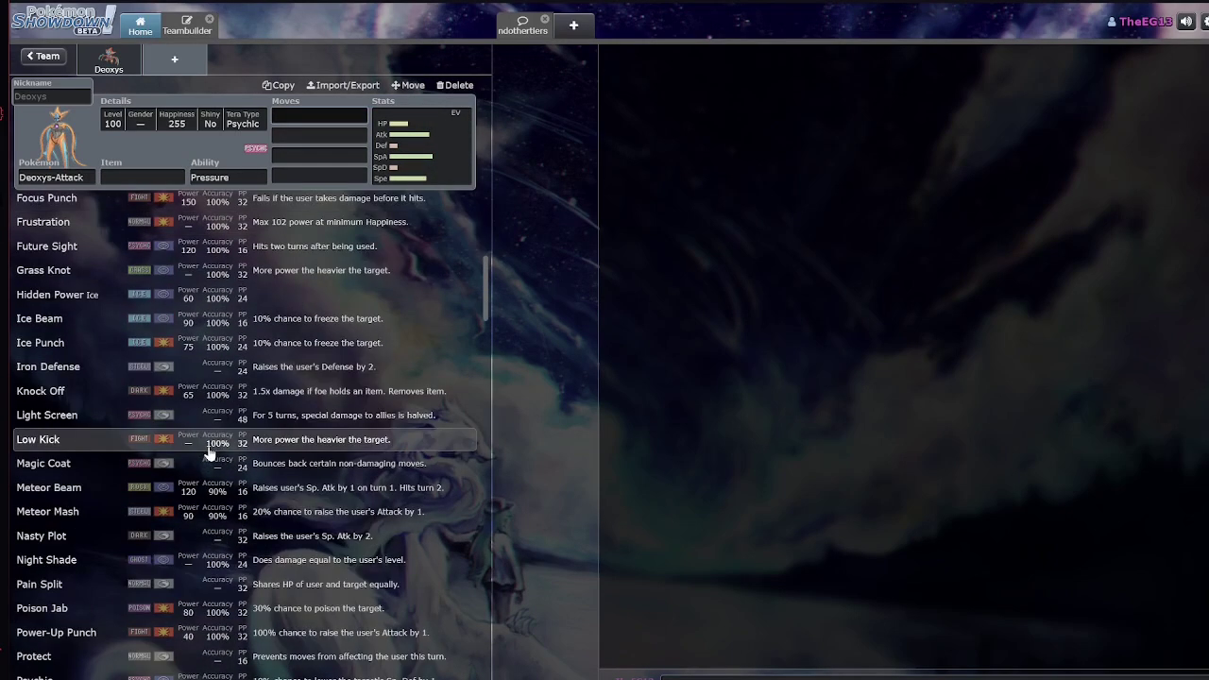
pyautogui.scroll(-1, 209, 452)
pyautogui.scroll(-3, 227, 461)
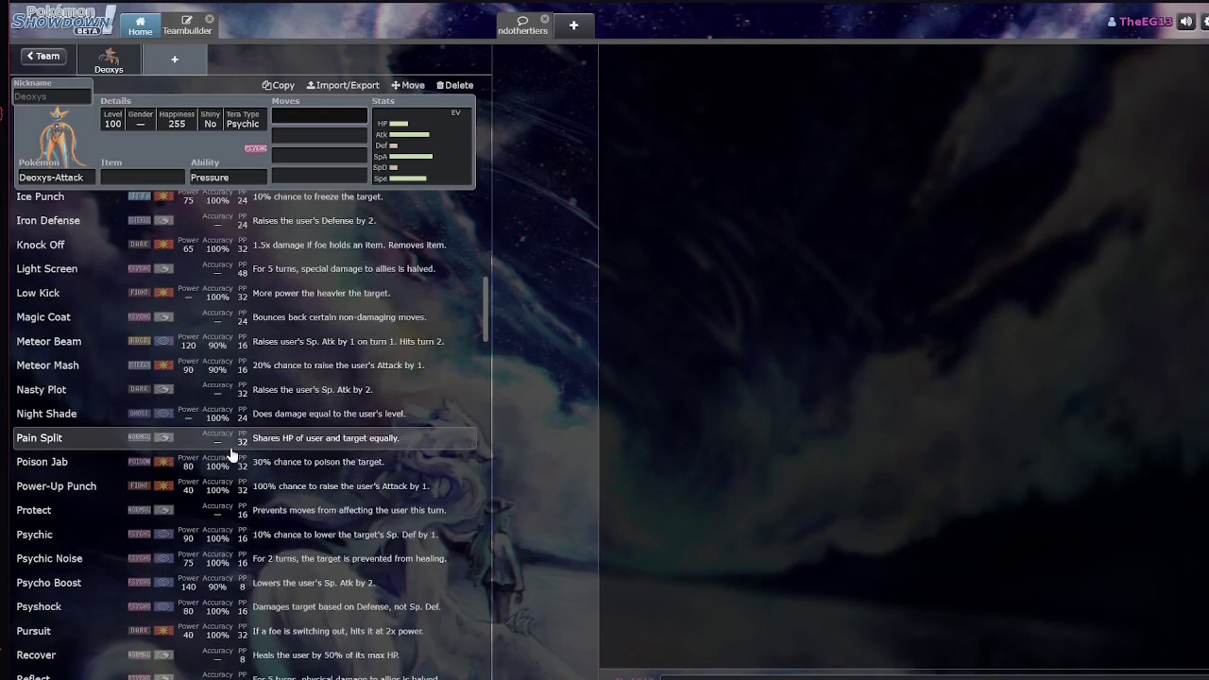
pyautogui.scroll(-2, 189, 444)
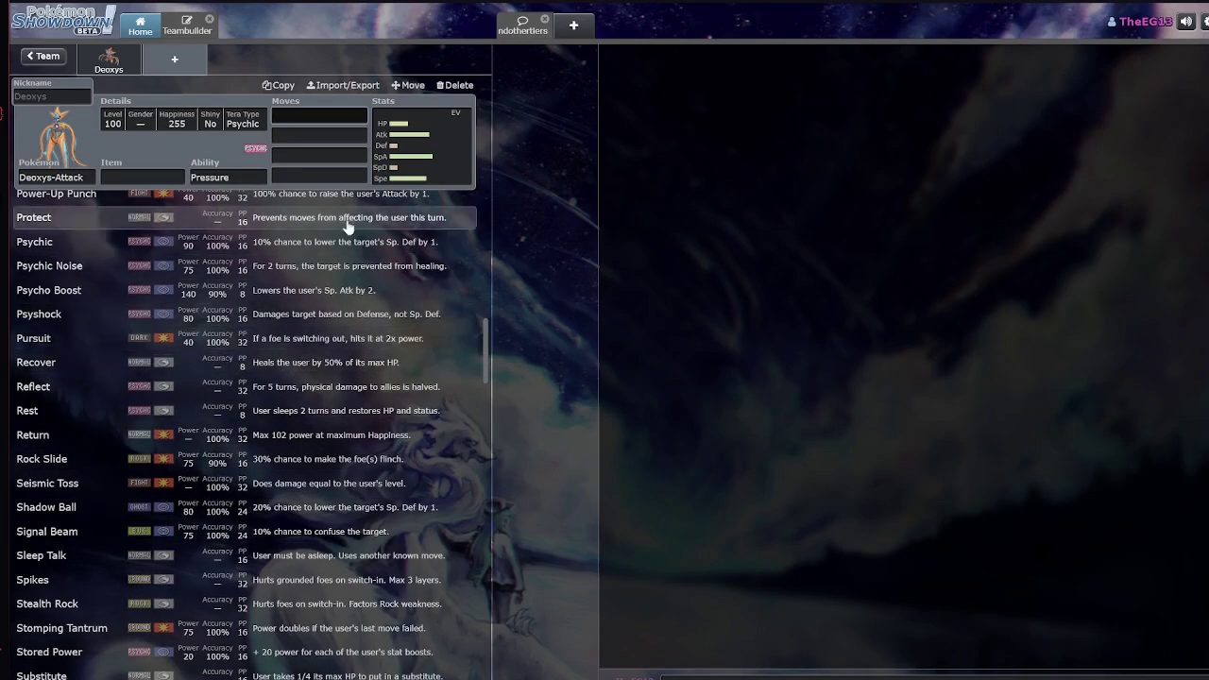
pyautogui.scroll(-3, 321, 359)
# Switch to the TierMaker list and place Deoxys-Attack in the B tier row between Kyogre and Mew
pyautogui.scroll(10, 338, 369)
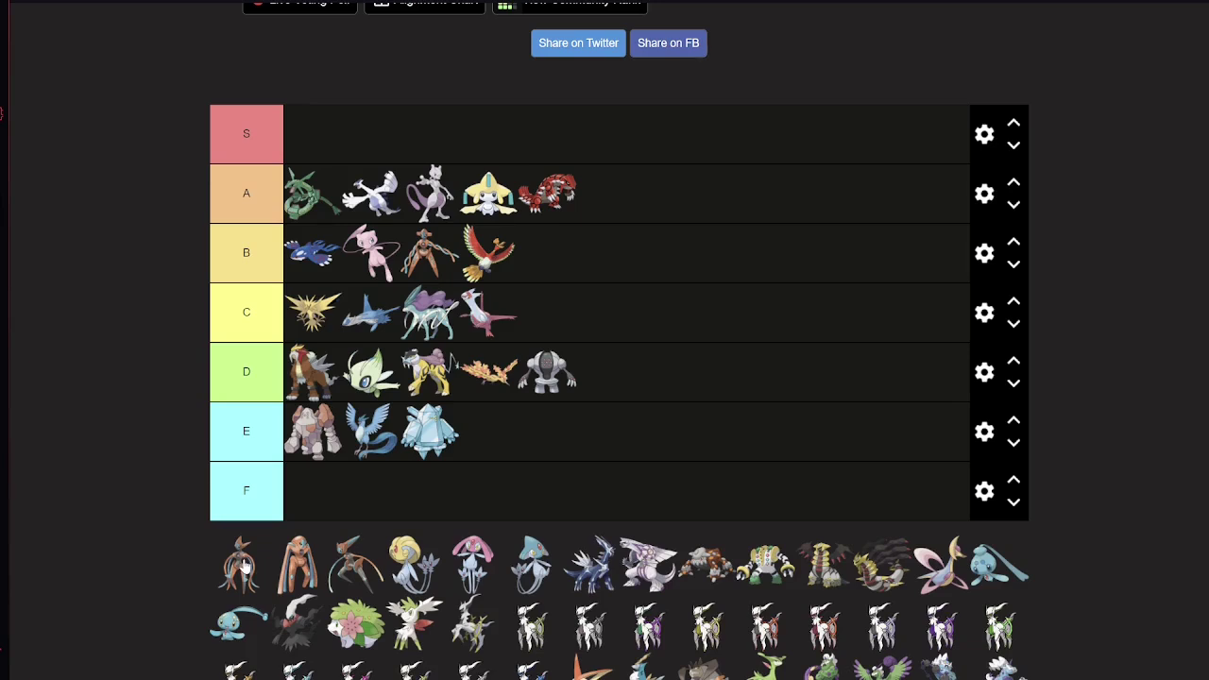
pyautogui.moveTo(241, 565); pyautogui.dragTo(369, 251)
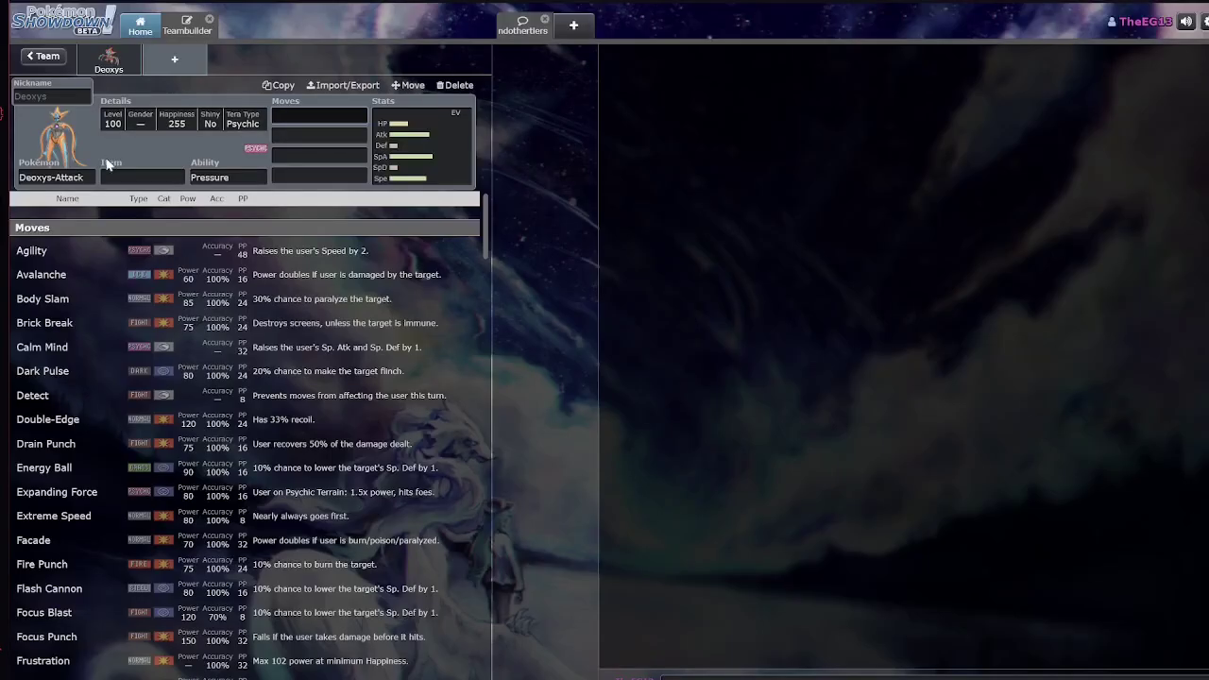
# Return to the Pokémon Showdown teambuilder and change the team slot's Pokémon from Deoxys-Attack to Deoxys-Defense
pyautogui.click(85, 178)
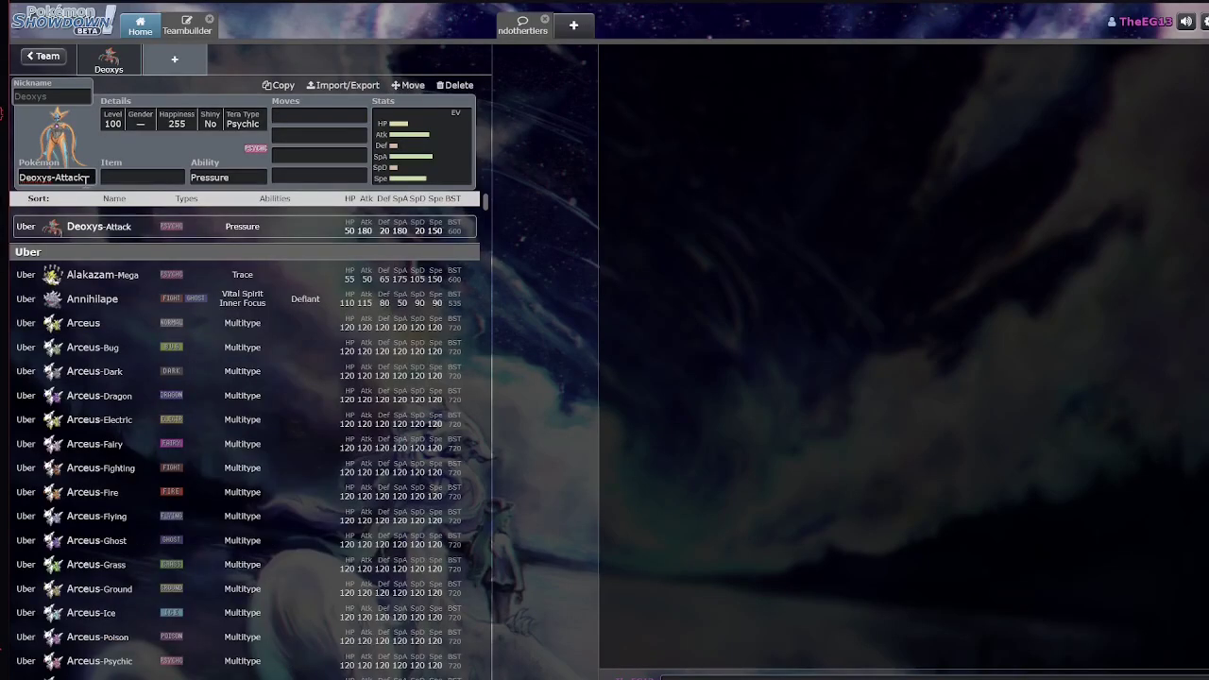
pyautogui.press('BackSpace')
pyautogui.press('BackSpace')
pyautogui.press('BackSpace')
pyautogui.press('BackSpace')
pyautogui.press('BackSpace')
pyautogui.press('BackSpace')
pyautogui.write('de')
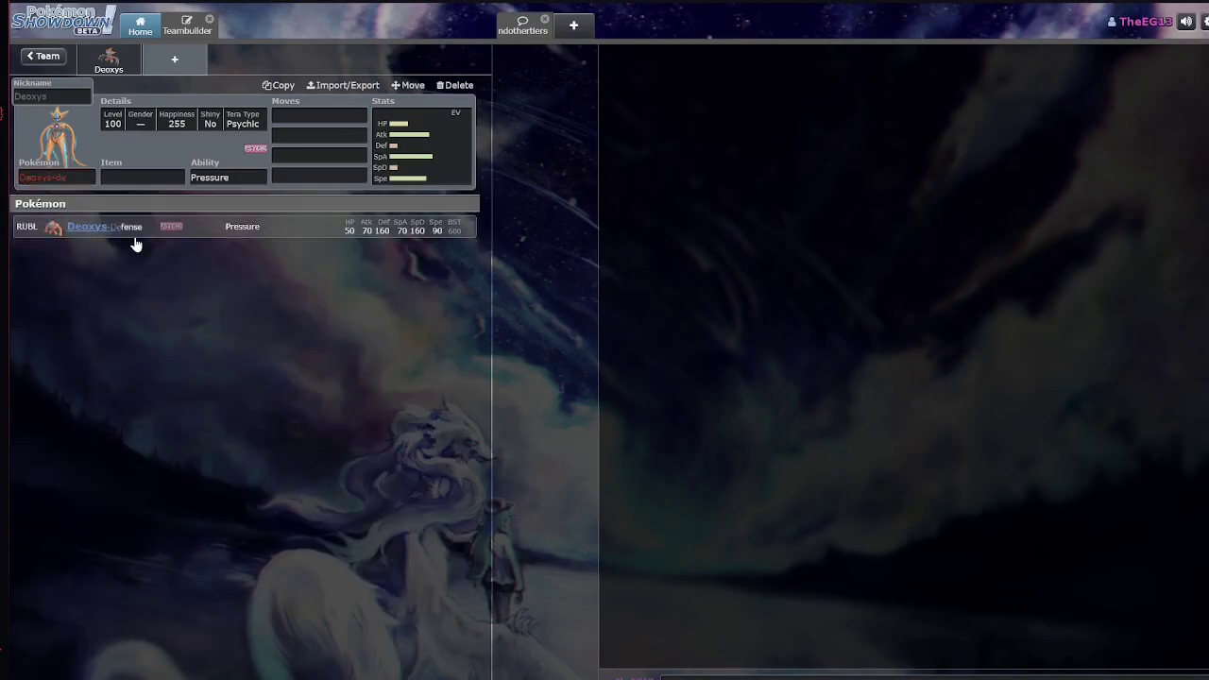
pyautogui.click(134, 236)
# Examine Deoxys-Defense's base stats and learnable moves, and look over the unranked Pokémon in the TierMaker list
pyautogui.click(386, 153)
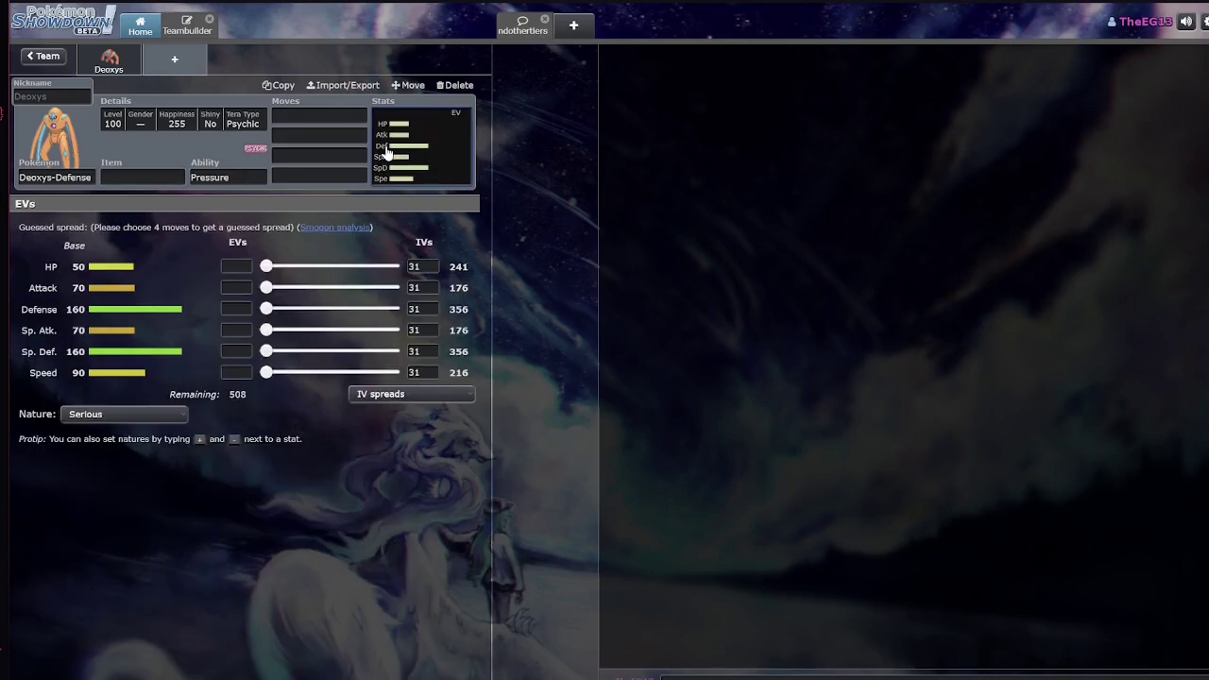
pyautogui.click(284, 117)
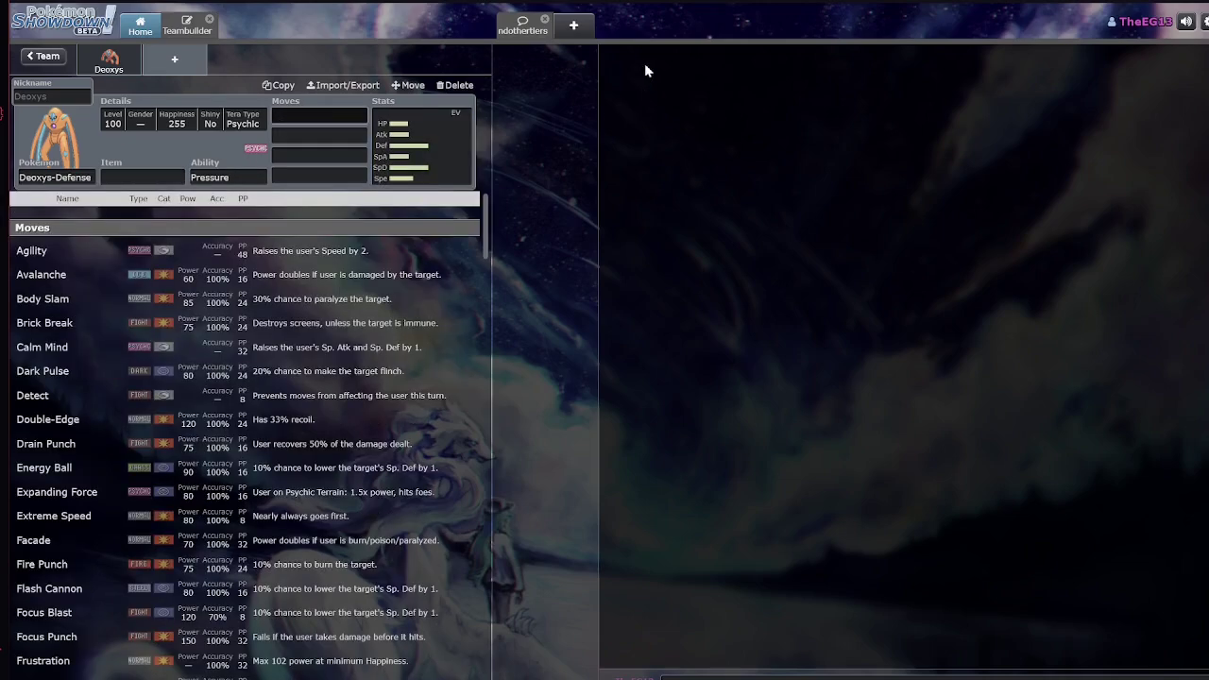
pyautogui.scroll(-15, 321, 378)
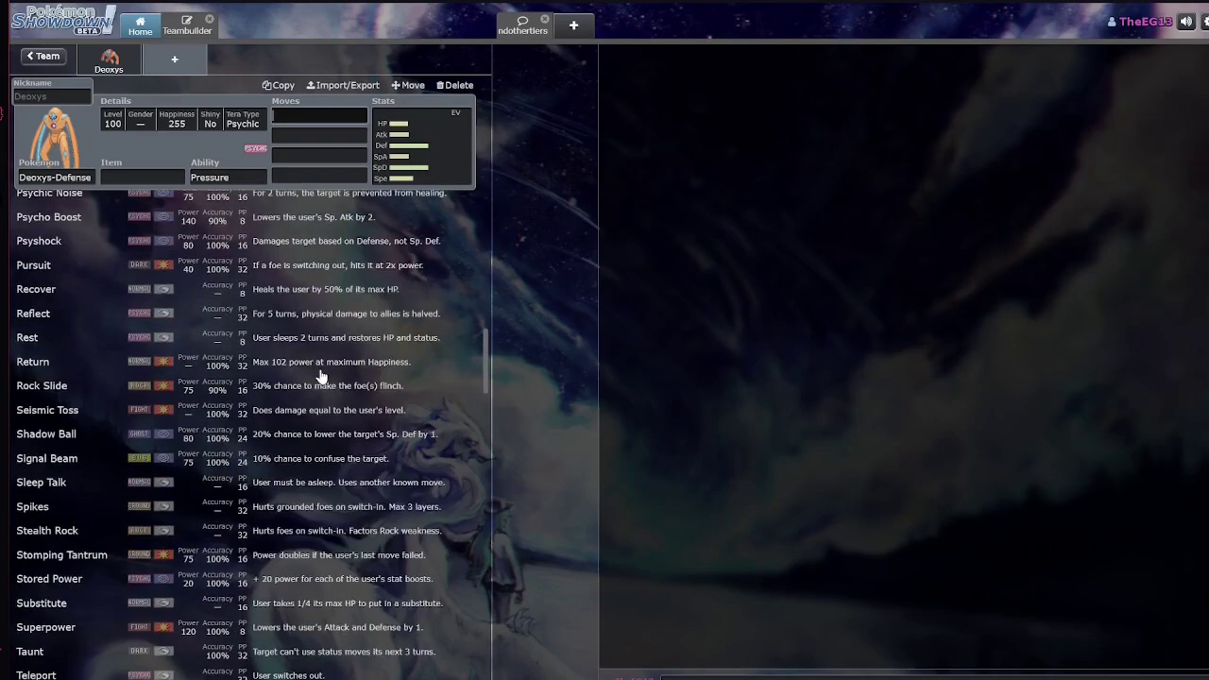
pyautogui.scroll(-2, 316, 377)
pyautogui.scroll(10, 368, 302)
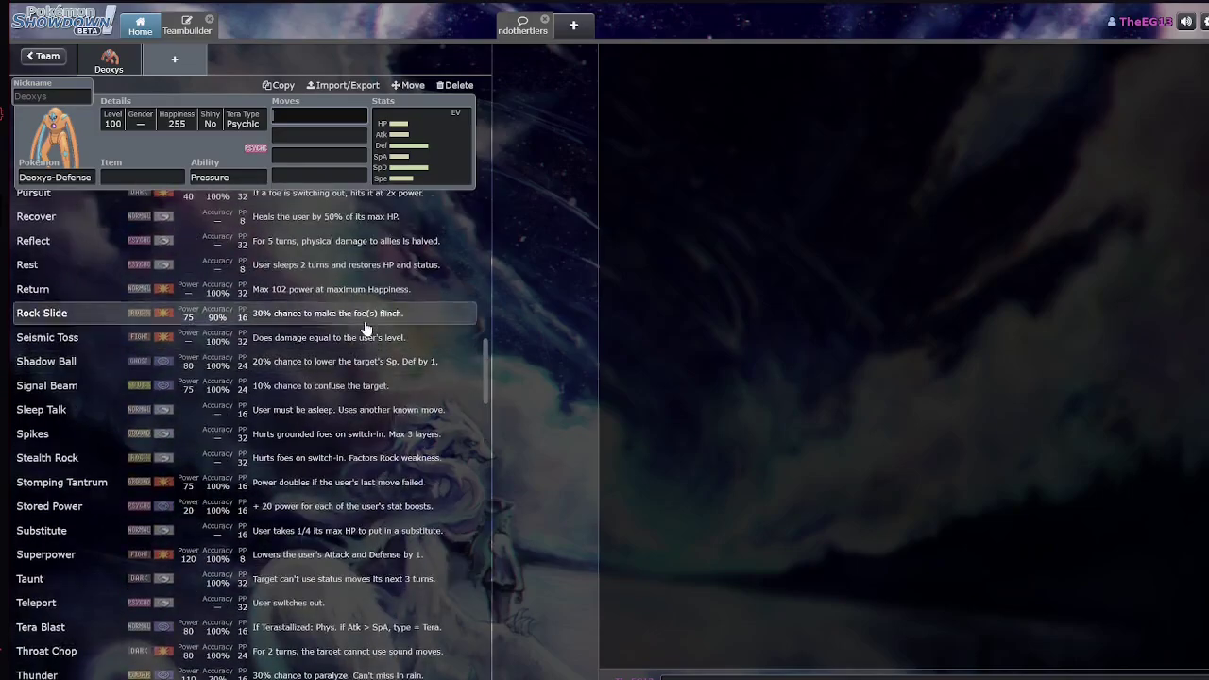
pyautogui.scroll(5, 369, 292)
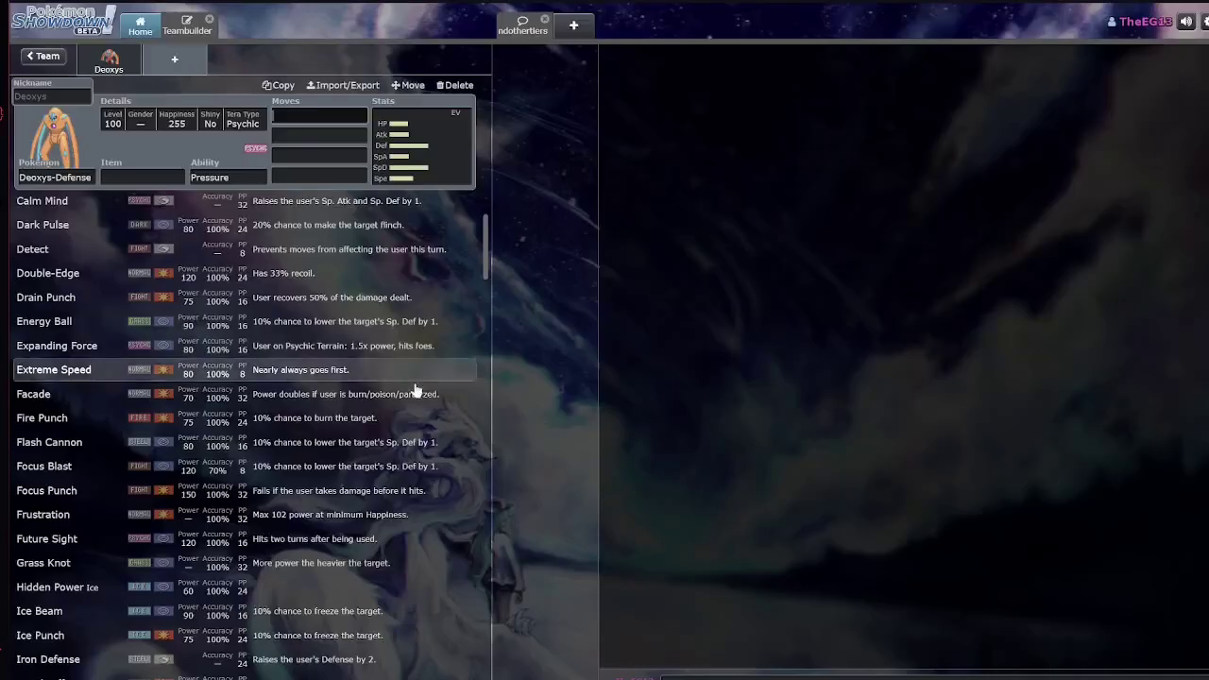
pyautogui.scroll(-10, 425, 406)
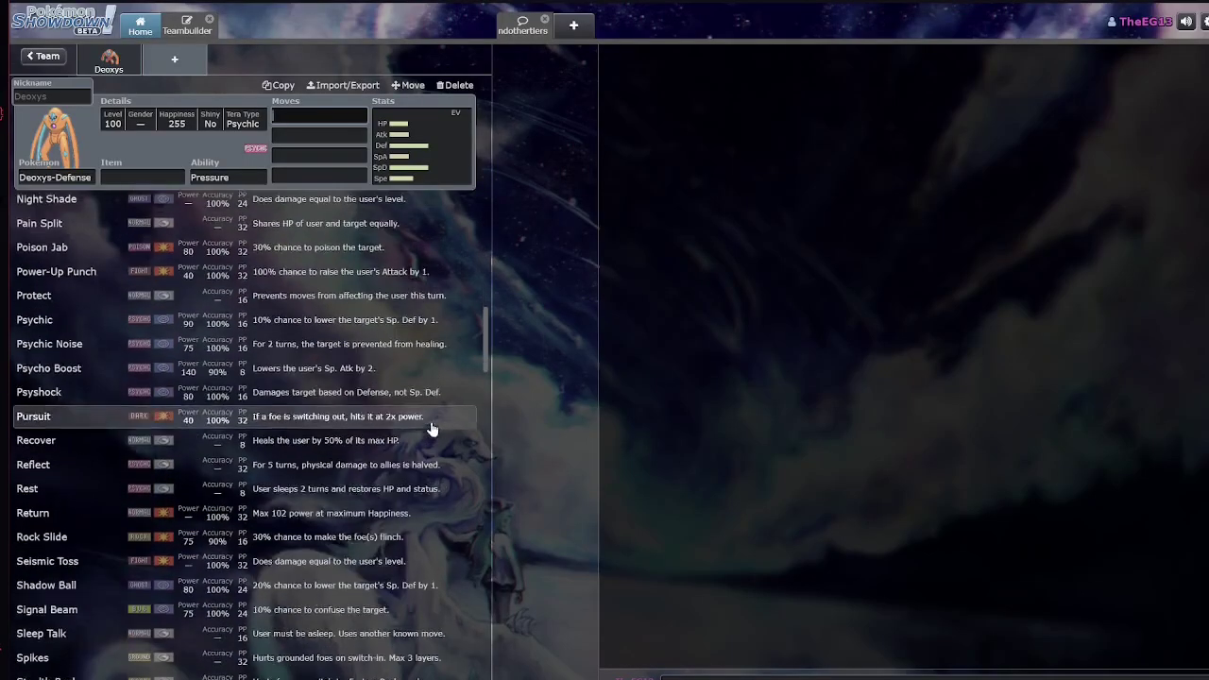
pyautogui.scroll(-4, 170, 510)
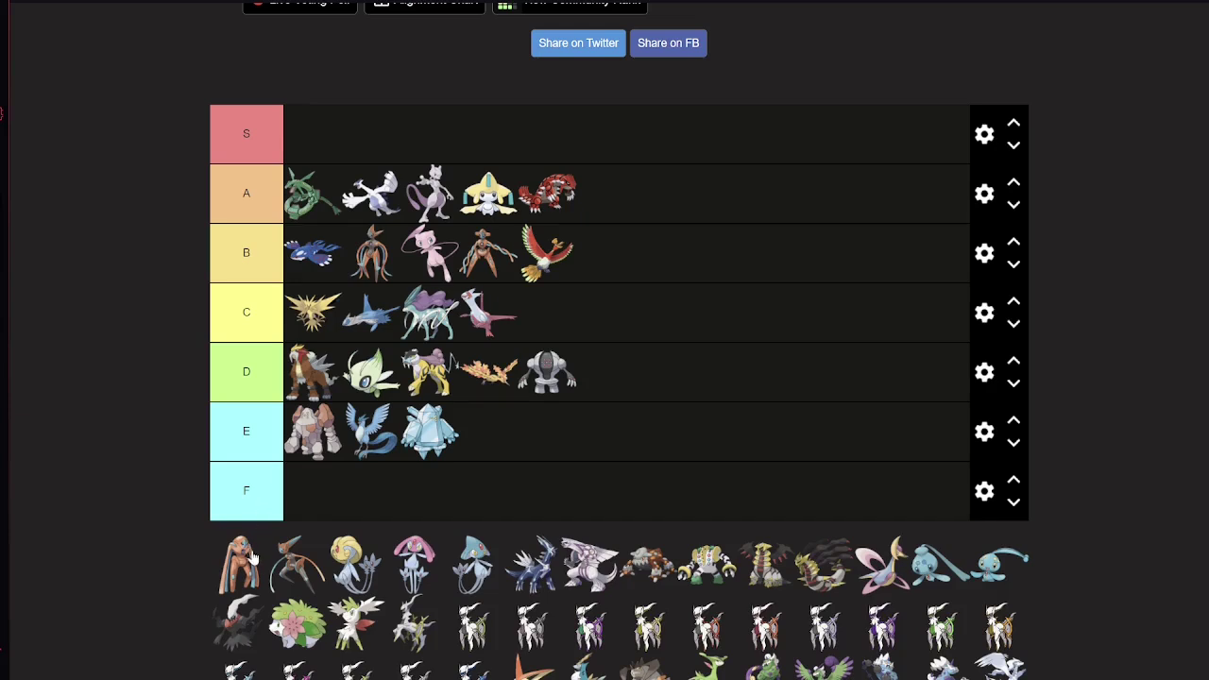
pyautogui.scroll(-5, 463, 513)
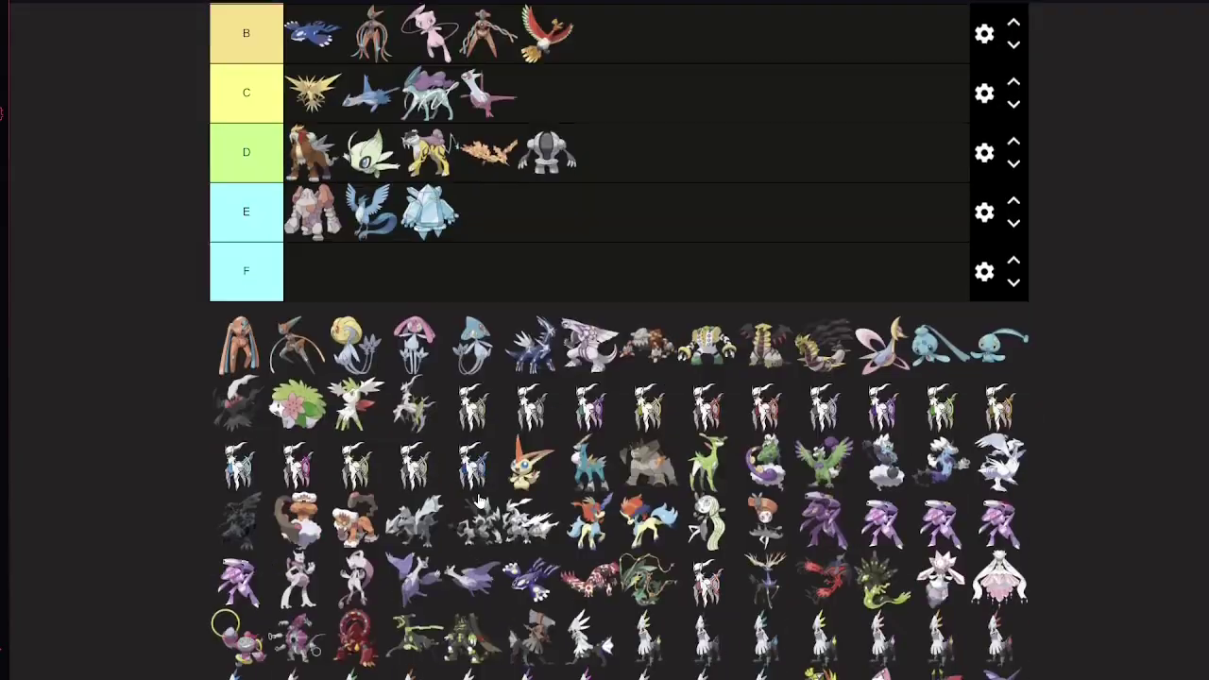
# Place Deoxys-Defense at the start of the C tier, ahead of Zapdos, and put Deoxys-Speed in the S tier
pyautogui.scroll(2, 480, 501)
pyautogui.scroll(3, 480, 501)
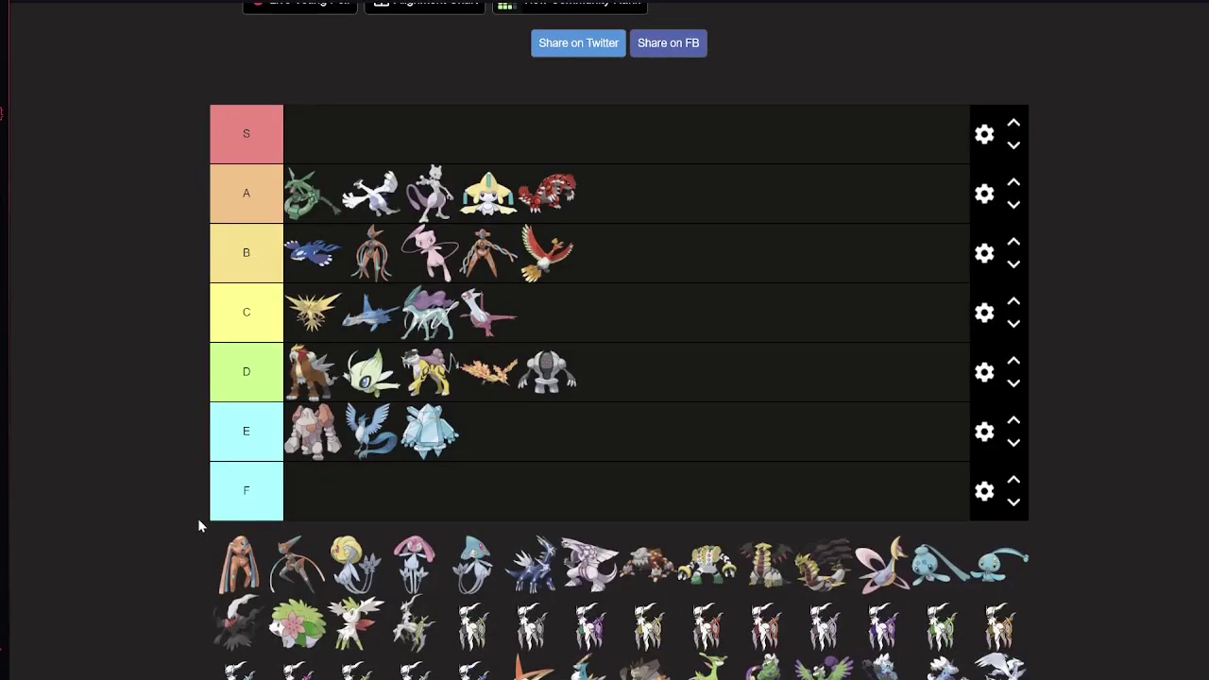
pyautogui.moveTo(236, 564); pyautogui.dragTo(359, 322)
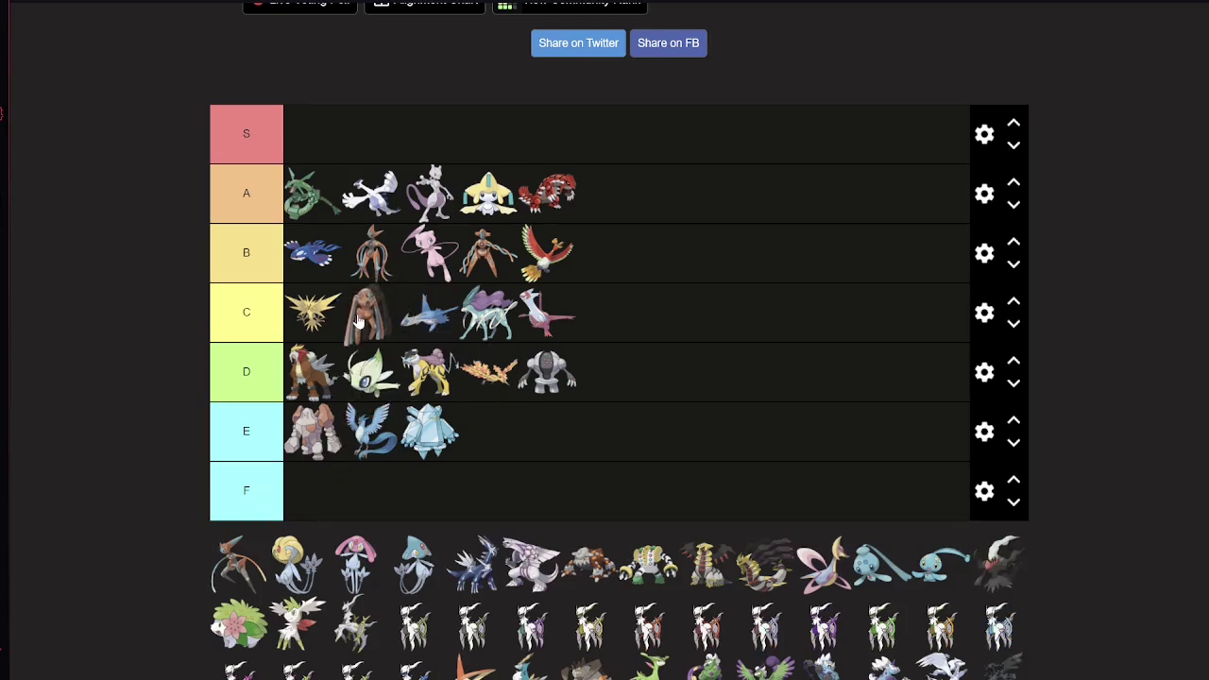
pyautogui.moveTo(359, 322); pyautogui.dragTo(306, 326)
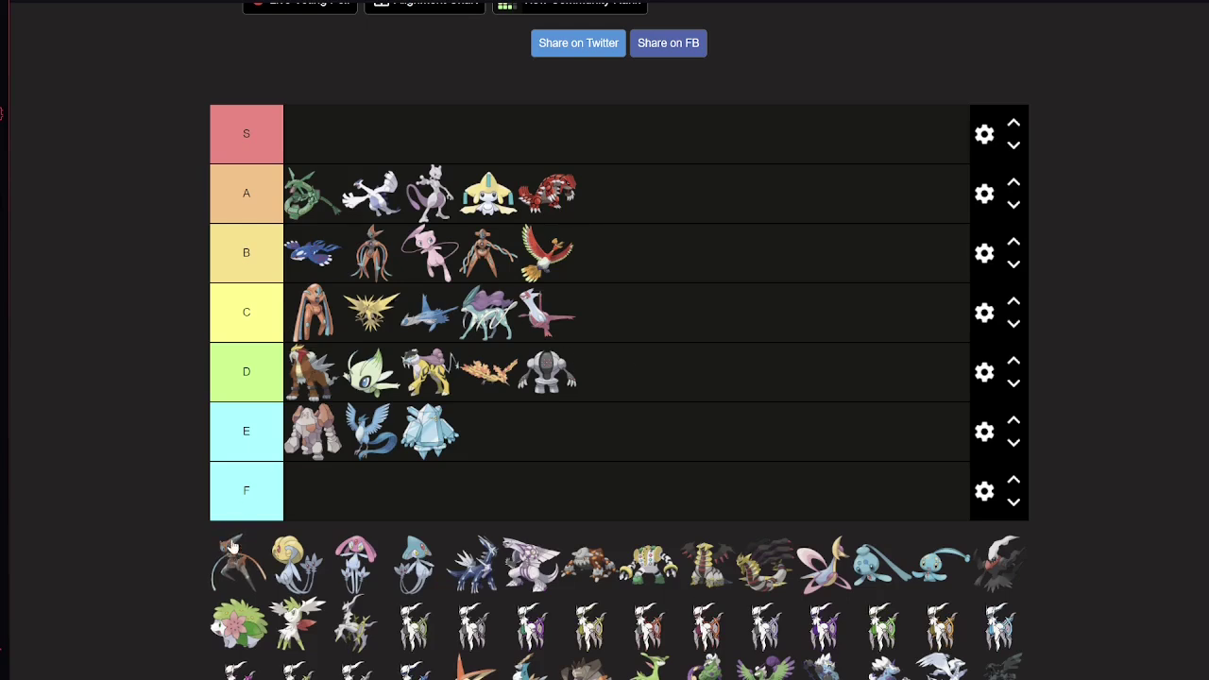
pyautogui.moveTo(238, 568); pyautogui.dragTo(326, 132)
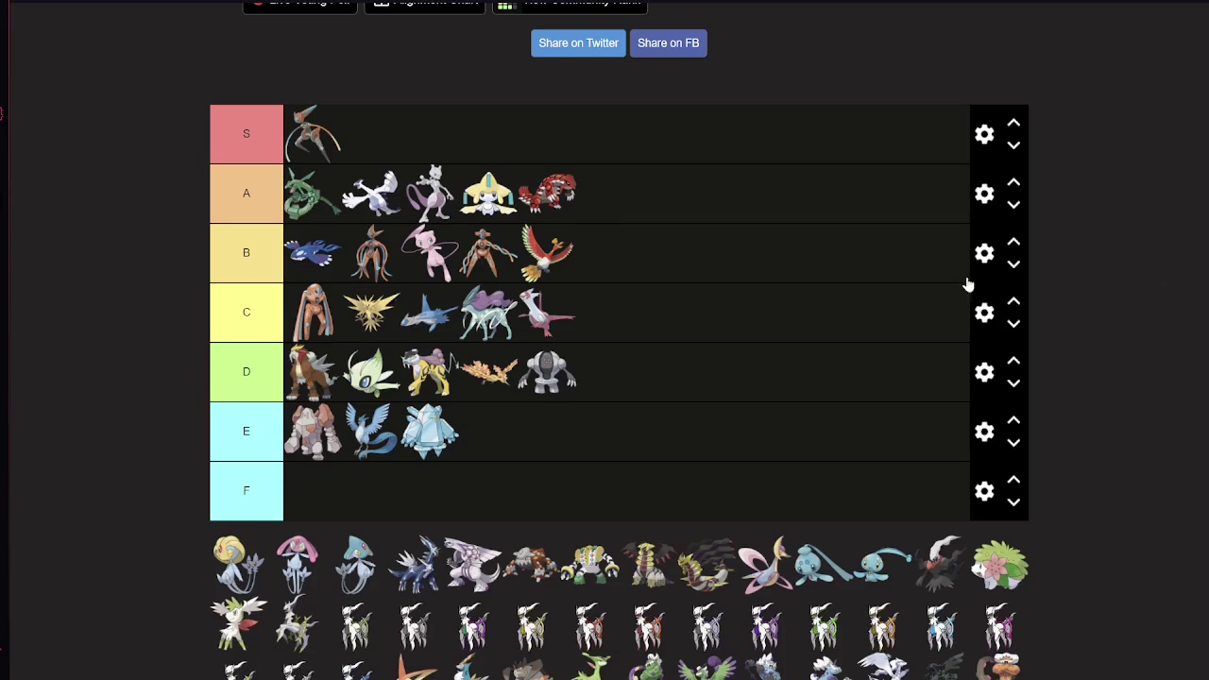
# Place Azelf in the D tier between Celebi and Raikou, and put Uxie directly after it
pyautogui.scroll(-1, 413, 519)
pyautogui.scroll(1, 257, 525)
pyautogui.moveTo(365, 564); pyautogui.dragTo(435, 373)
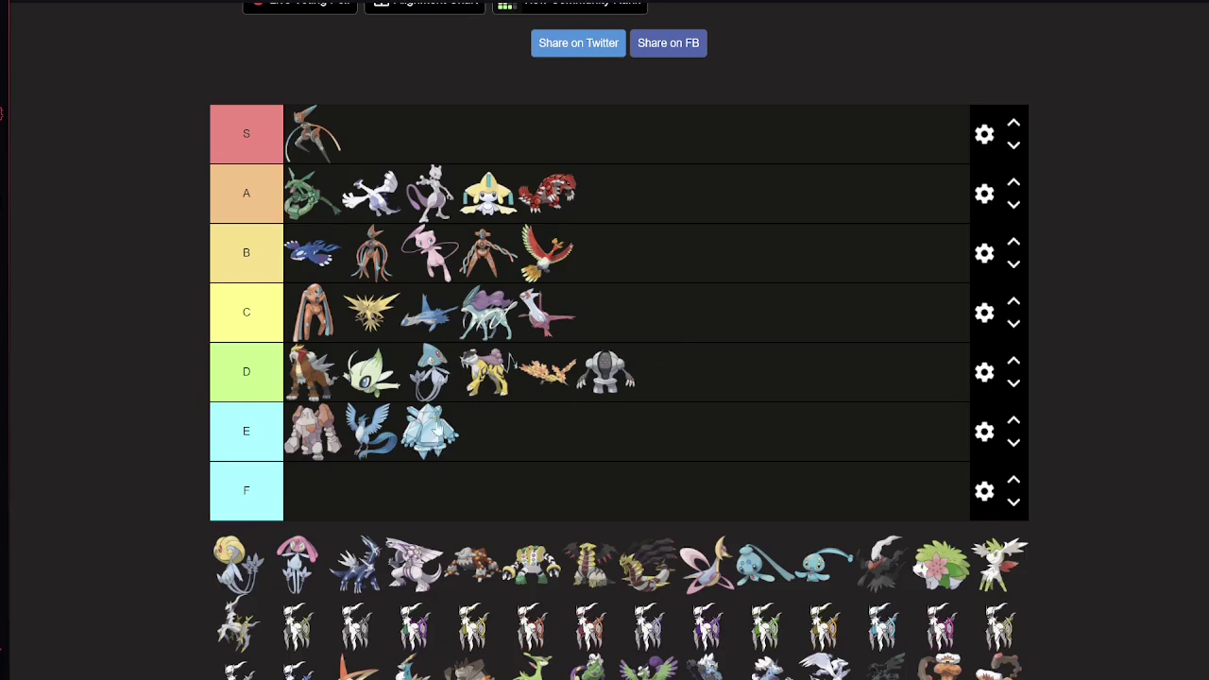
pyautogui.moveTo(439, 381); pyautogui.dragTo(501, 376)
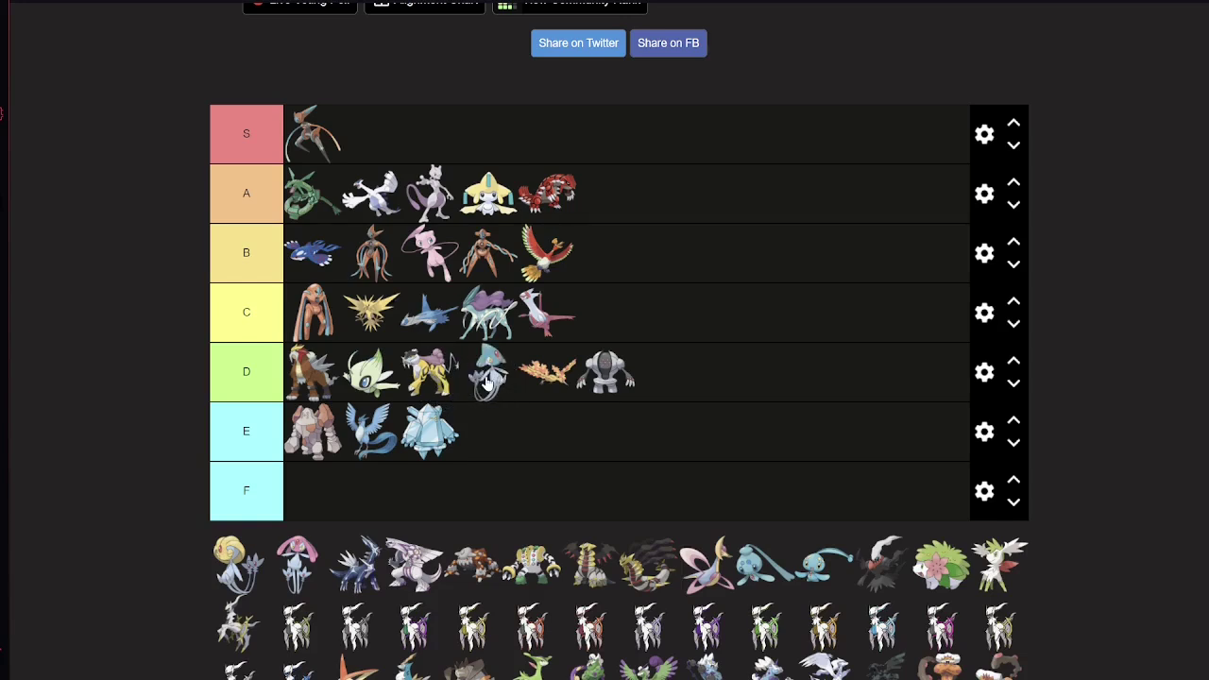
pyautogui.moveTo(487, 382); pyautogui.dragTo(595, 382)
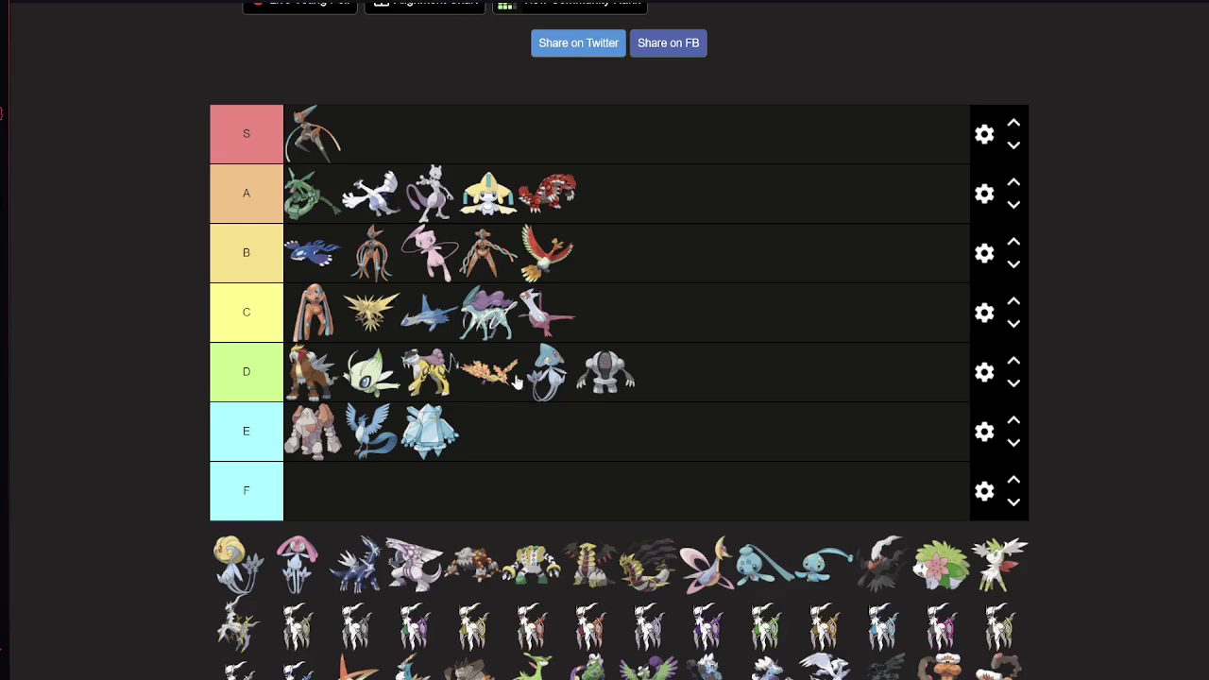
pyautogui.moveTo(548, 378); pyautogui.dragTo(434, 376)
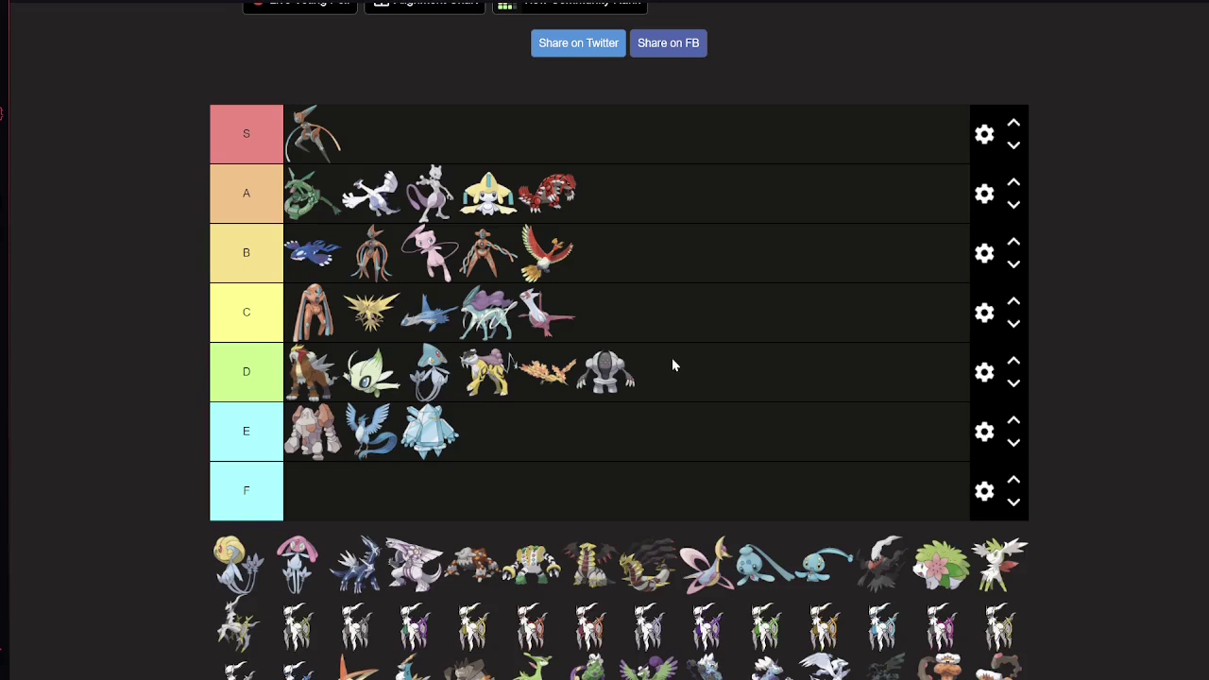
pyautogui.moveTo(243, 578); pyautogui.dragTo(495, 390)
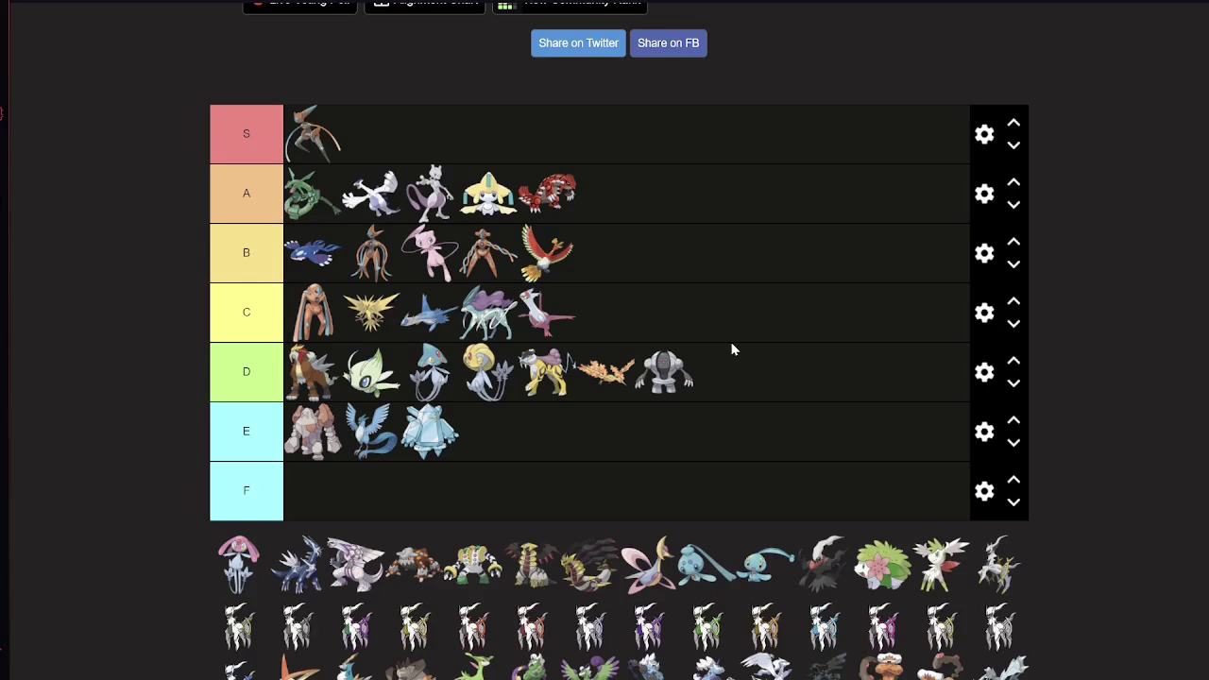
# Place Mesprit at the end of the D tier, after Registeel
pyautogui.moveTo(238, 564); pyautogui.dragTo(683, 364)
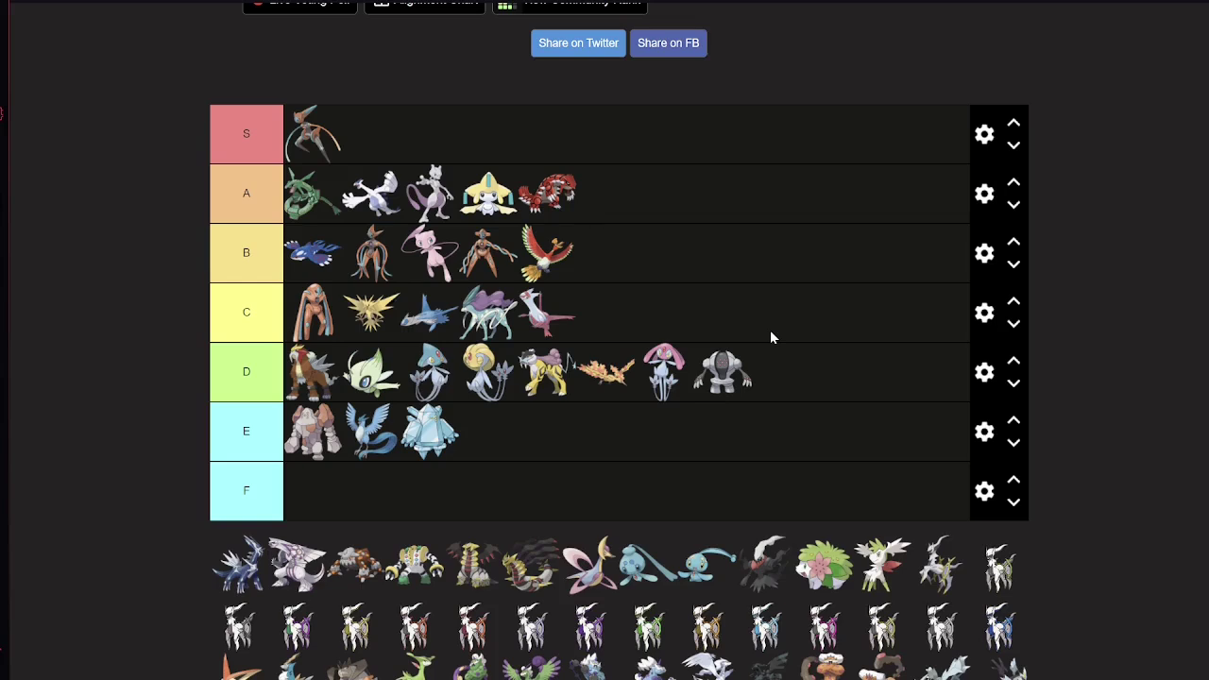
pyautogui.moveTo(684, 378); pyautogui.dragTo(763, 378)
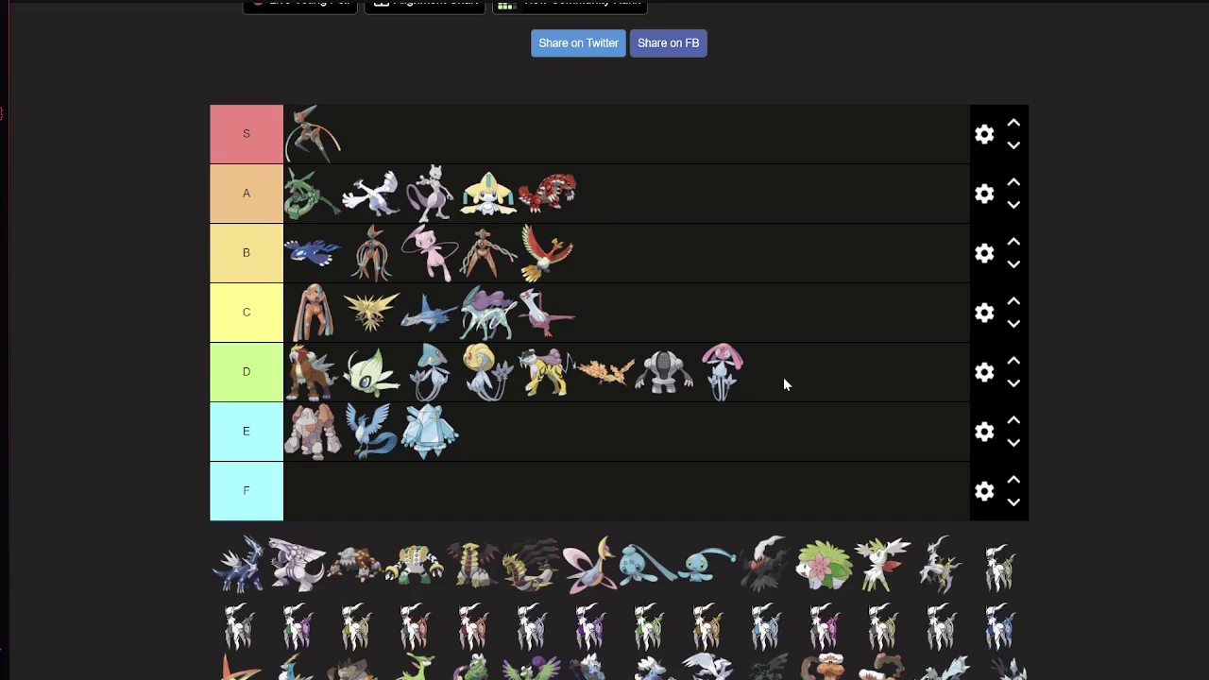
pyautogui.moveTo(725, 376); pyautogui.dragTo(543, 459)
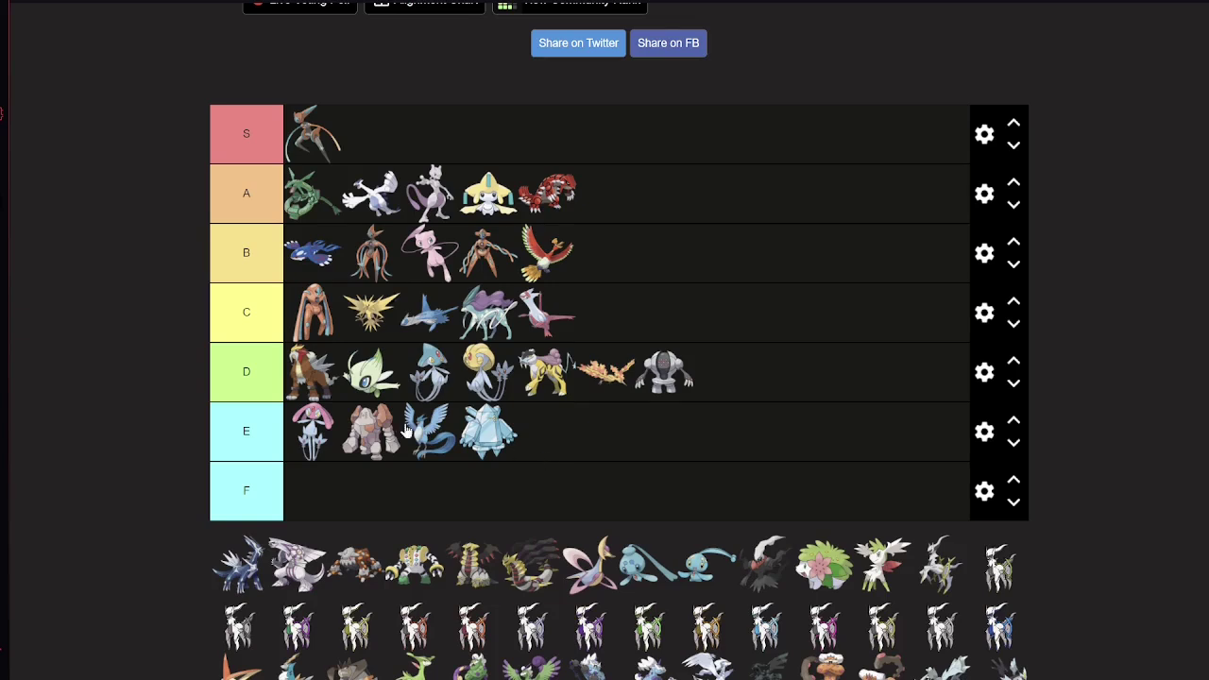
pyautogui.moveTo(312, 430); pyautogui.dragTo(729, 382)
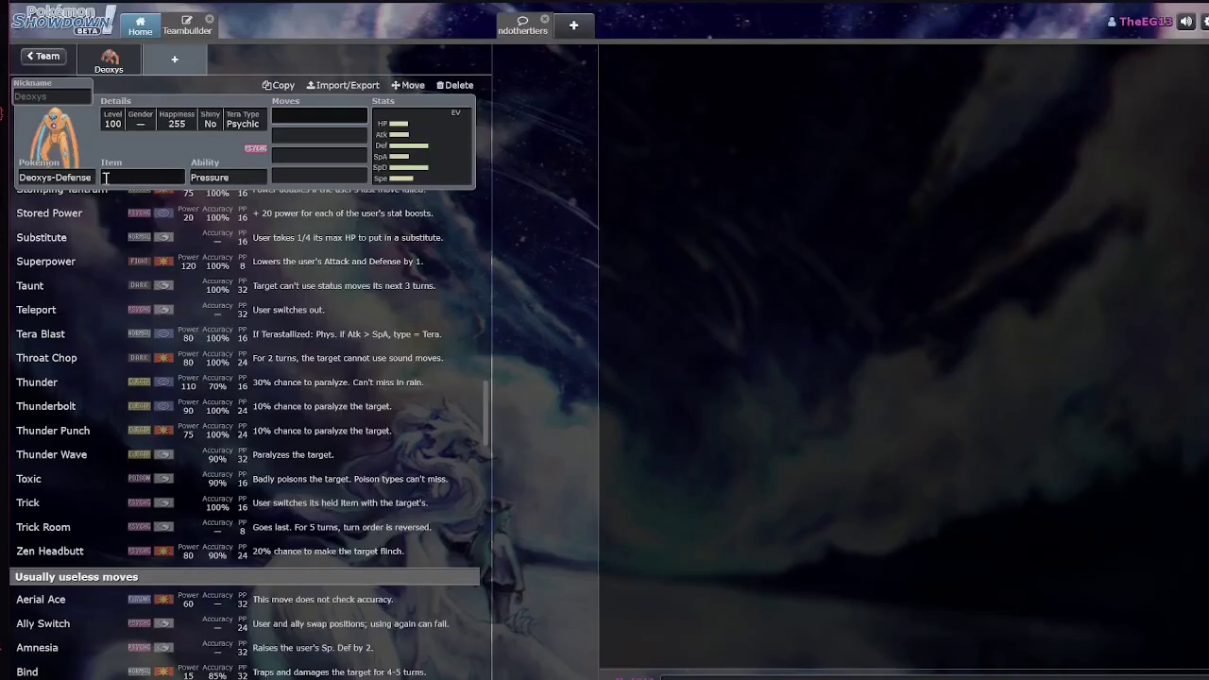
# In the Pokémon Showdown teambuilder, change the team slot's Pokémon from Deoxys-Defense to Dialga
pyautogui.click(21, 177)
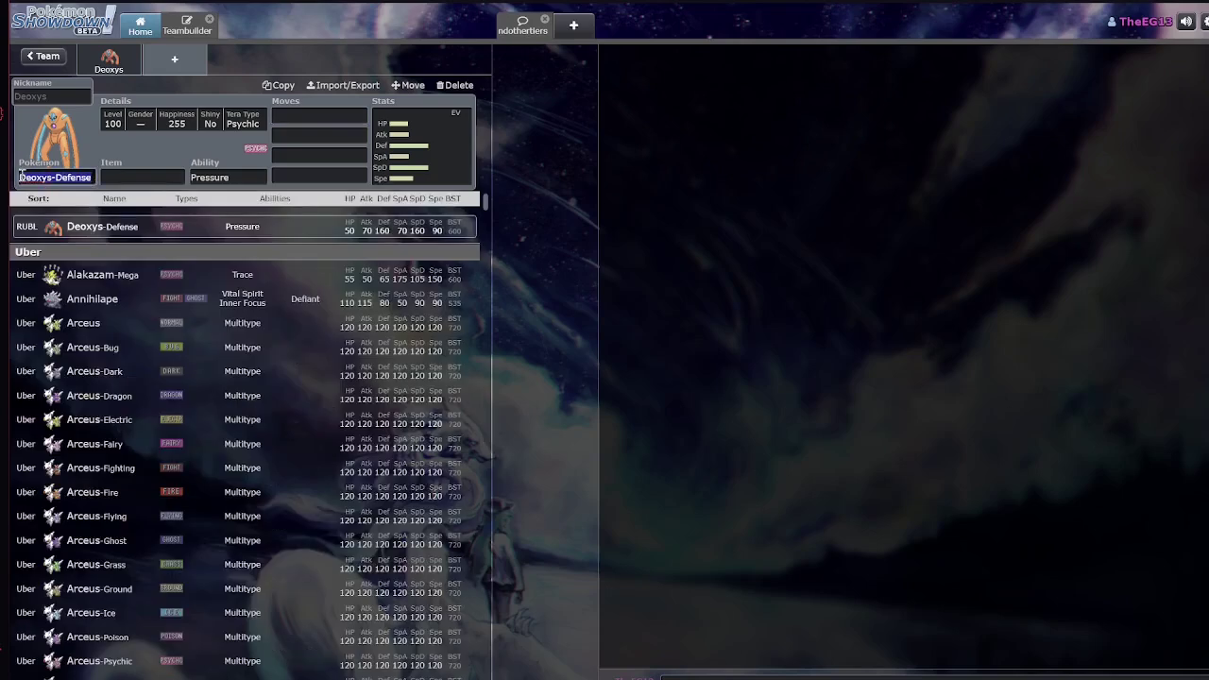
pyautogui.press('BackSpace')
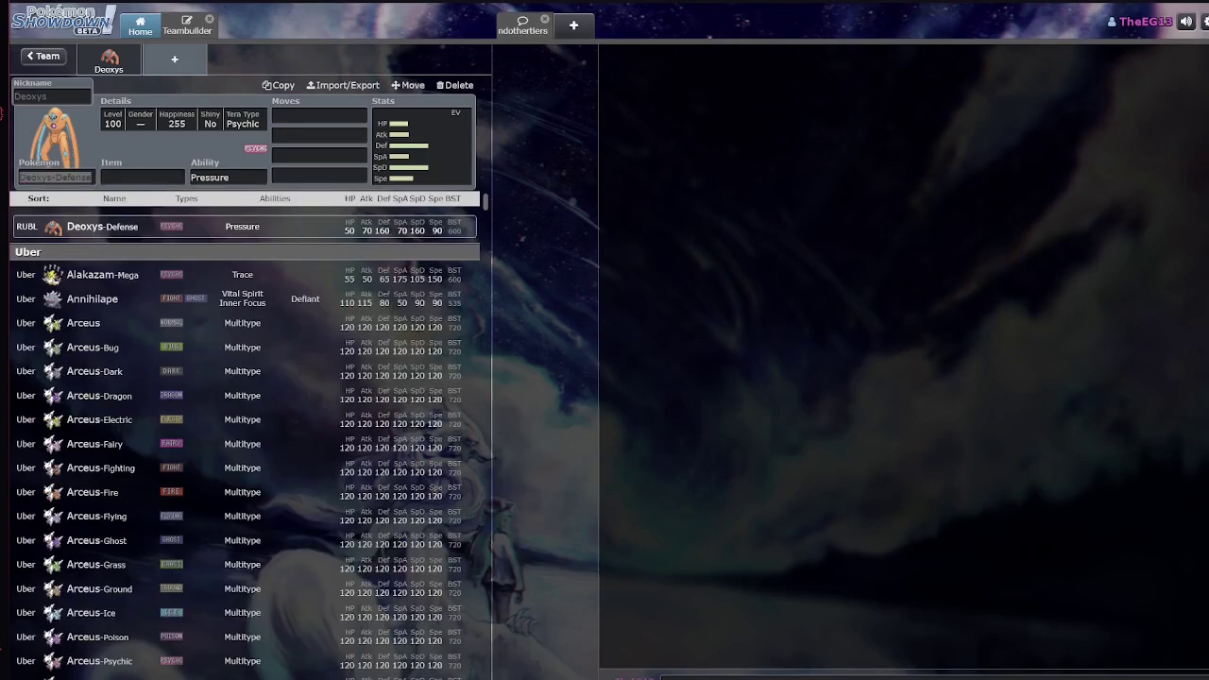
pyautogui.write('di')
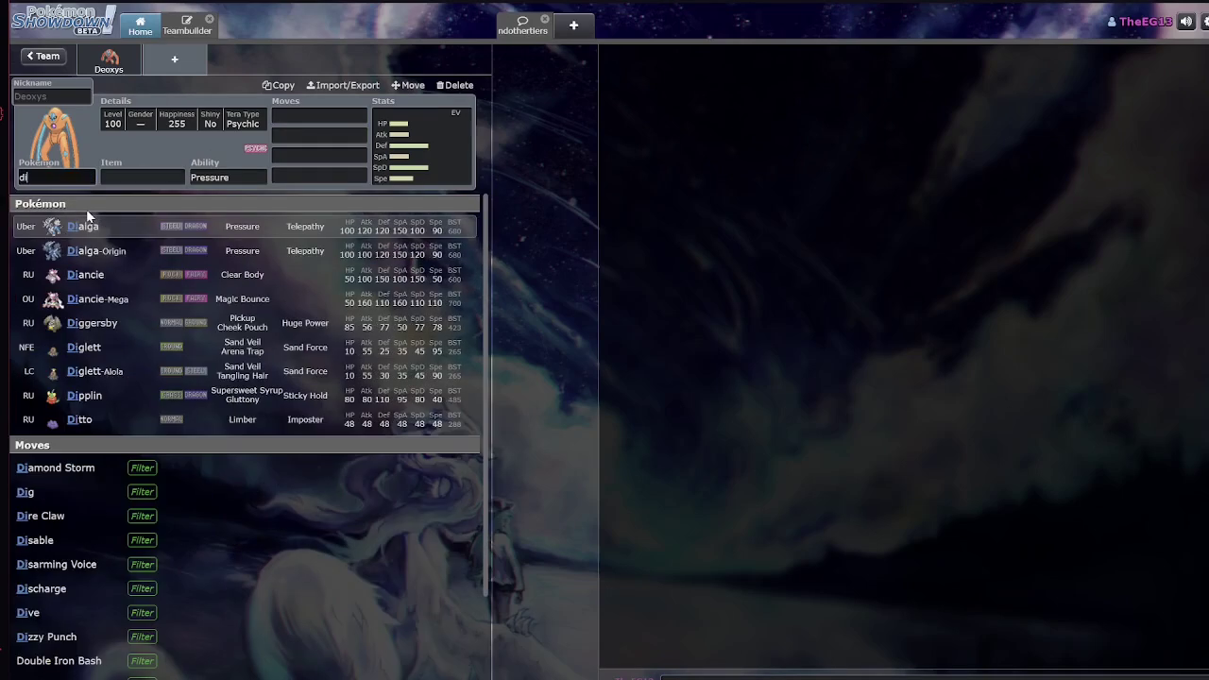
pyautogui.write('alga')
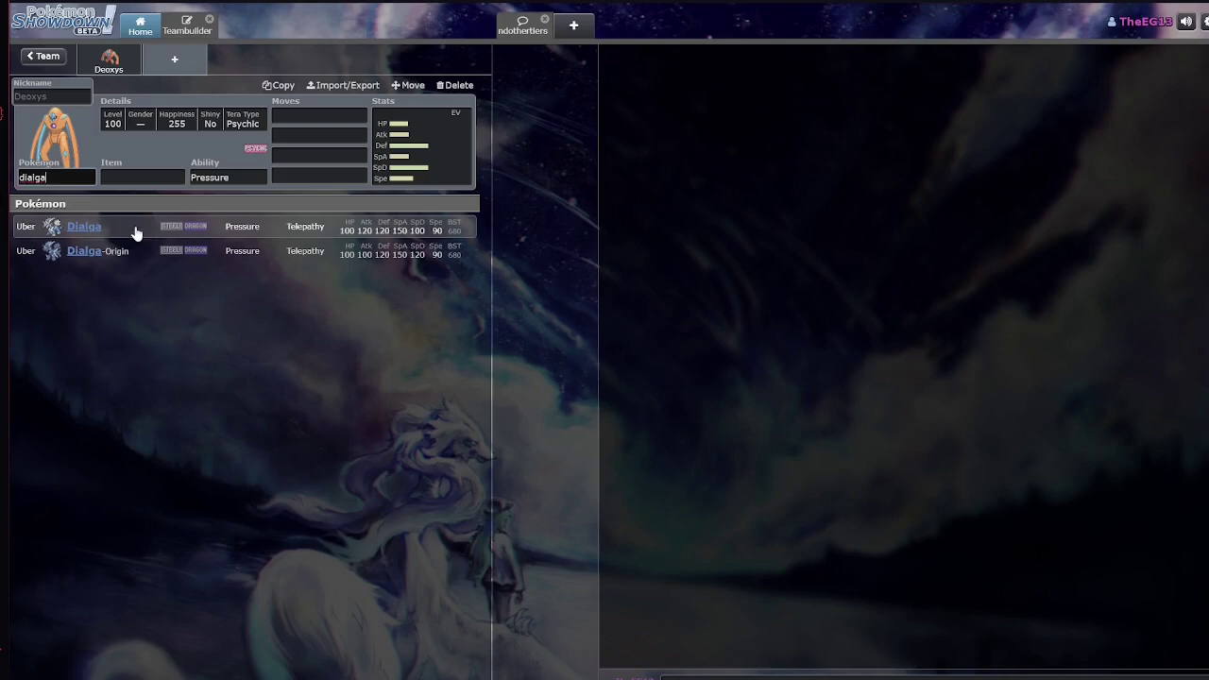
pyautogui.click(84, 227)
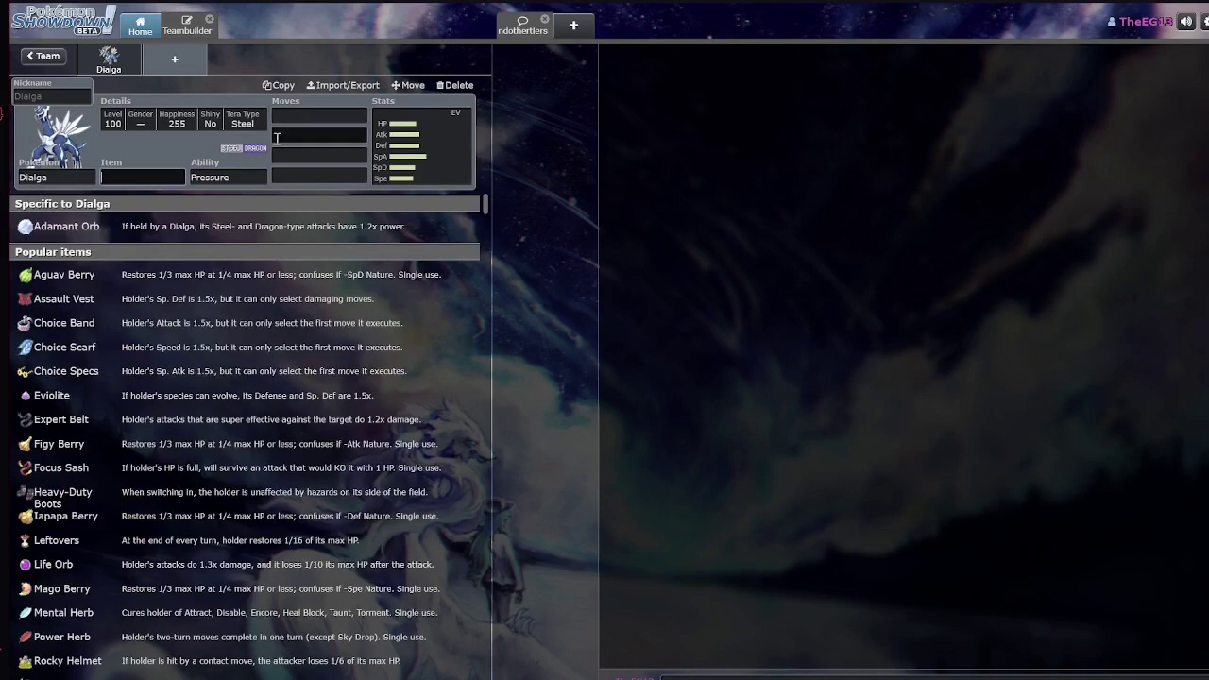
# Examine Dialga's base stats, abilities and learnable moves
pyautogui.press('Tab')
pyautogui.press('Tab')
pyautogui.press('Tab')
pyautogui.press('Tab')
pyautogui.press('Tab')
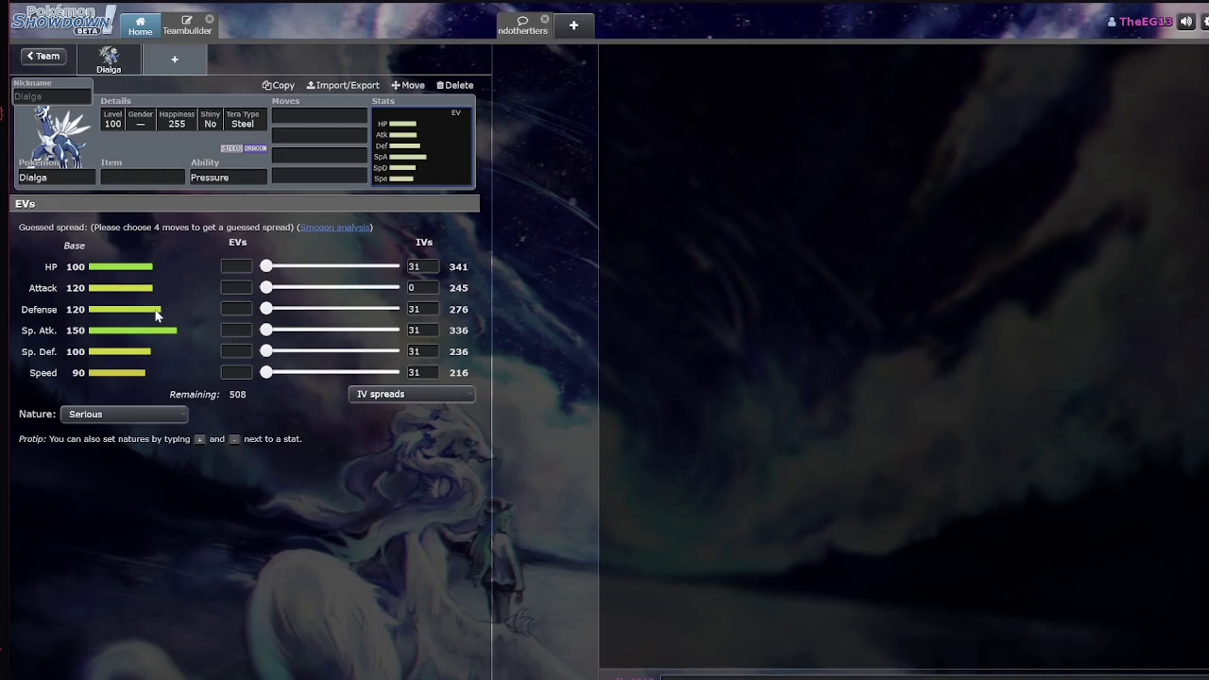
pyautogui.click(229, 178)
pyautogui.click(303, 115)
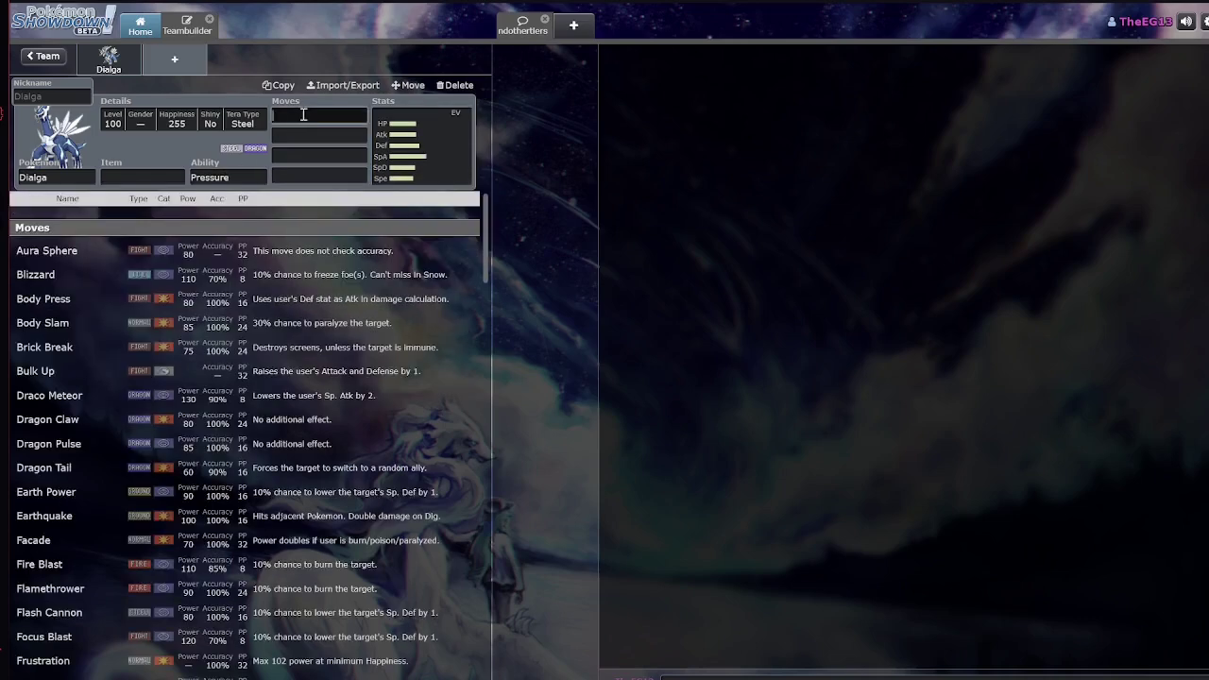
pyautogui.hotkey('shift', 'Tab')
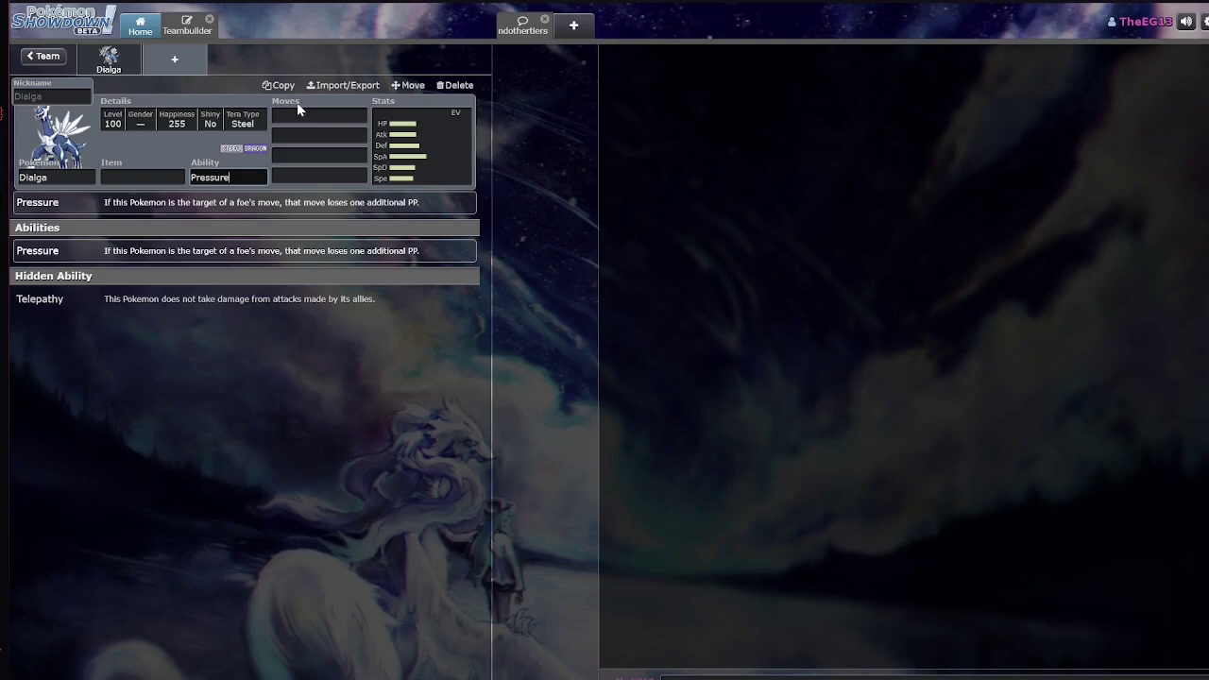
pyautogui.click(299, 115)
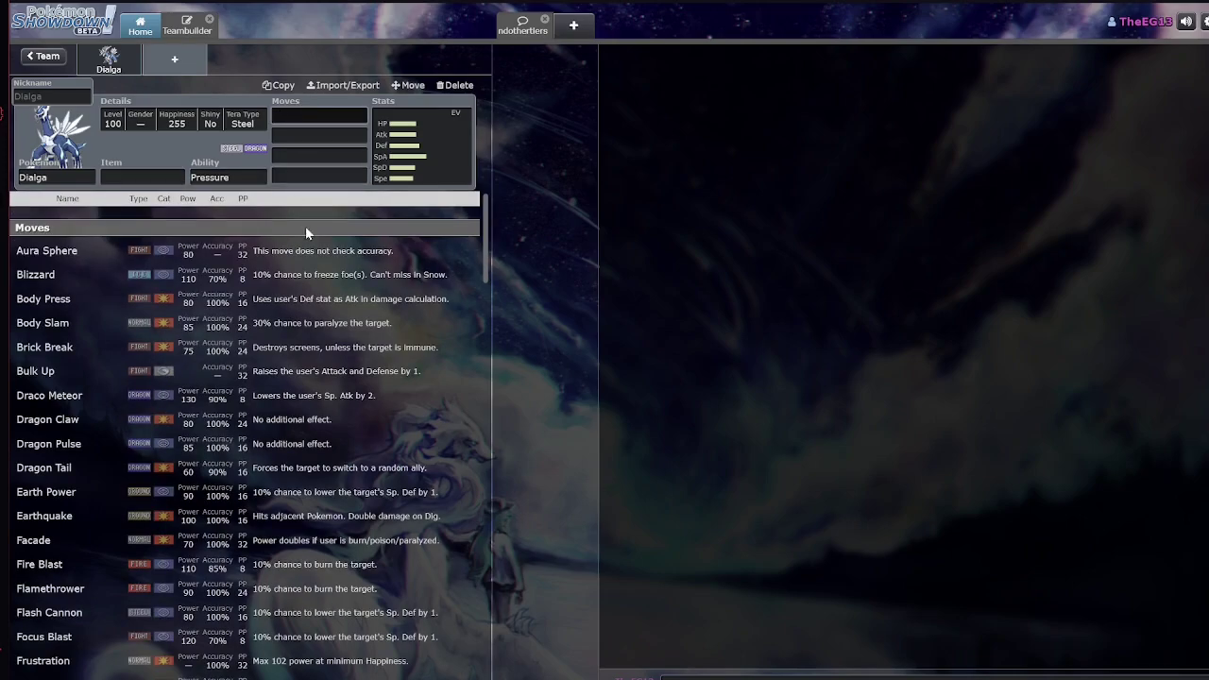
pyautogui.scroll(-5, 264, 411)
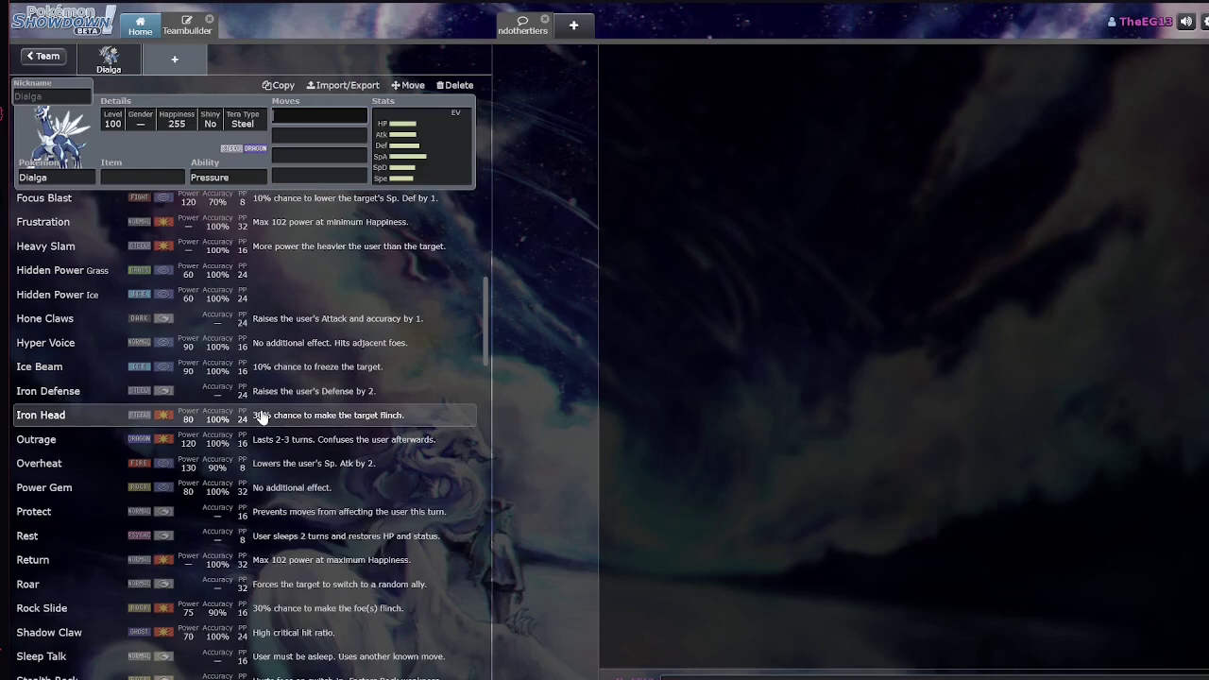
pyautogui.click(227, 177)
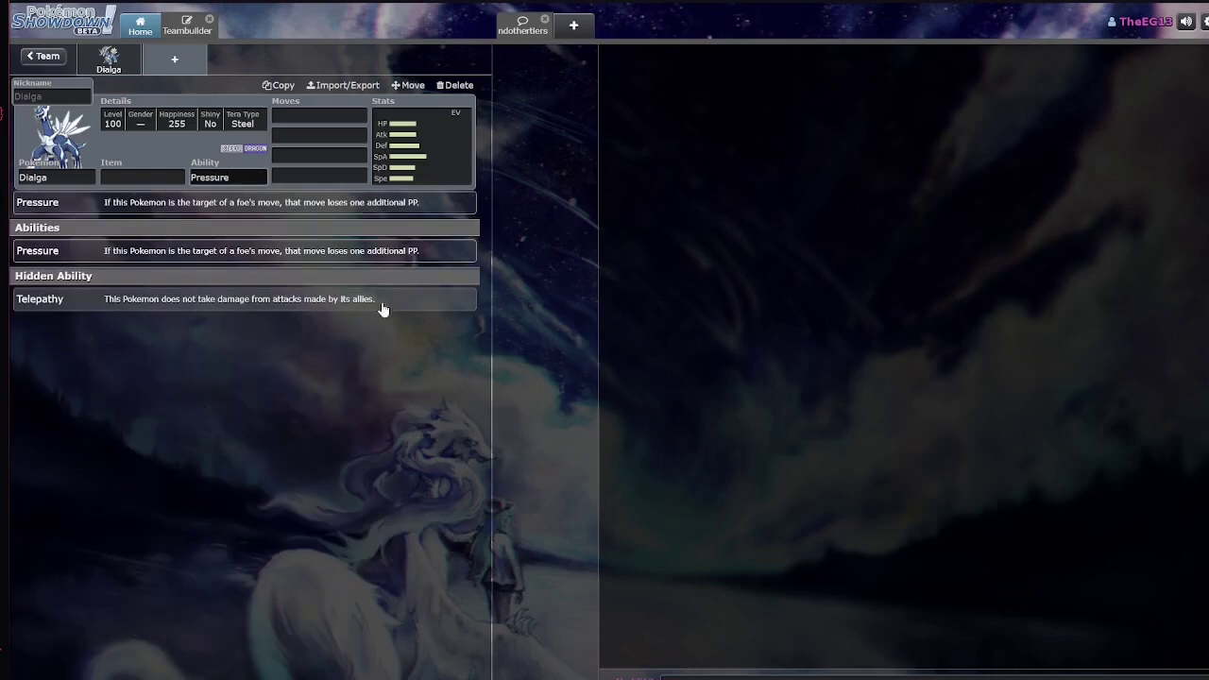
pyautogui.click(308, 115)
pyautogui.scroll(-3, 340, 515)
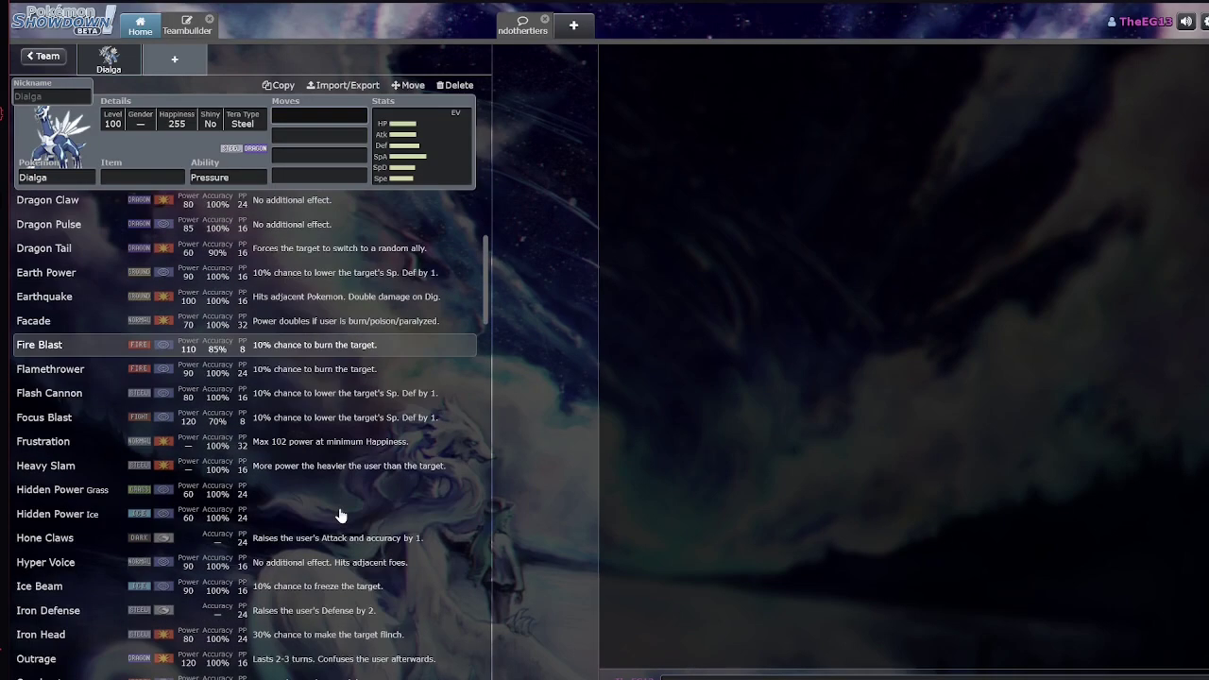
pyautogui.scroll(-1, 342, 513)
pyautogui.scroll(2, 345, 507)
pyautogui.scroll(-3, 265, 473)
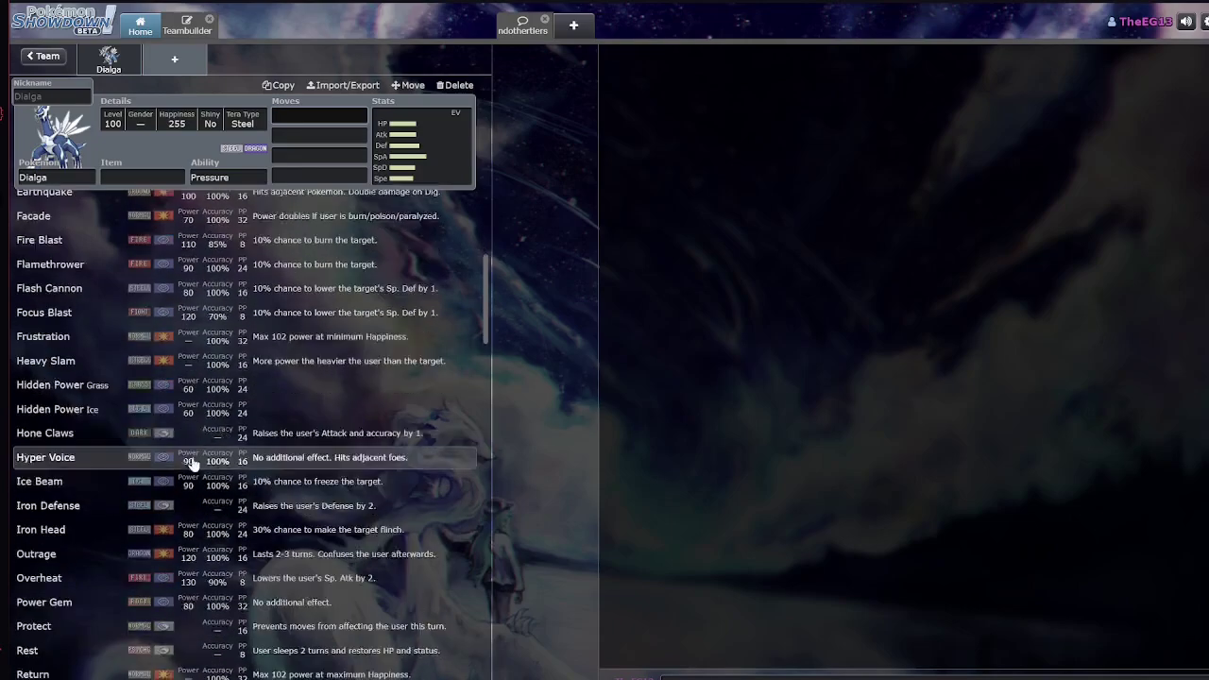
pyautogui.scroll(-6, 217, 444)
pyautogui.scroll(10, 255, 406)
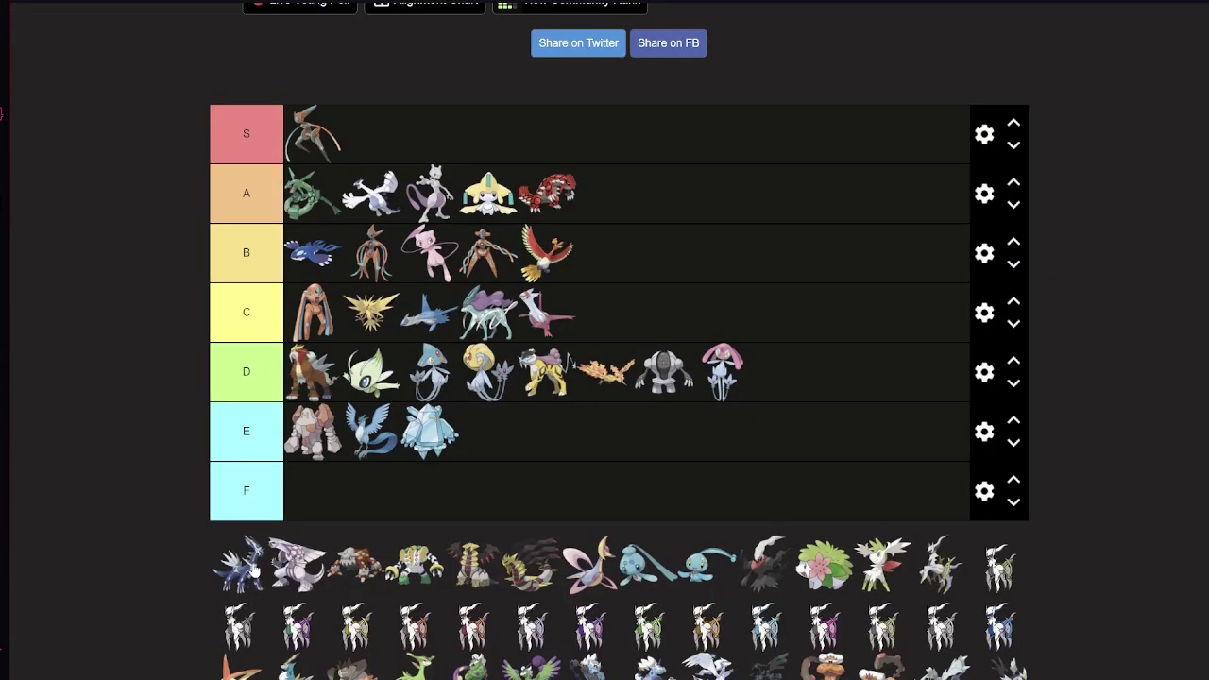
# Switch to the TierMaker list and place Dialga in the B tier row next to Mew
pyautogui.moveTo(253, 571); pyautogui.dragTo(425, 257)
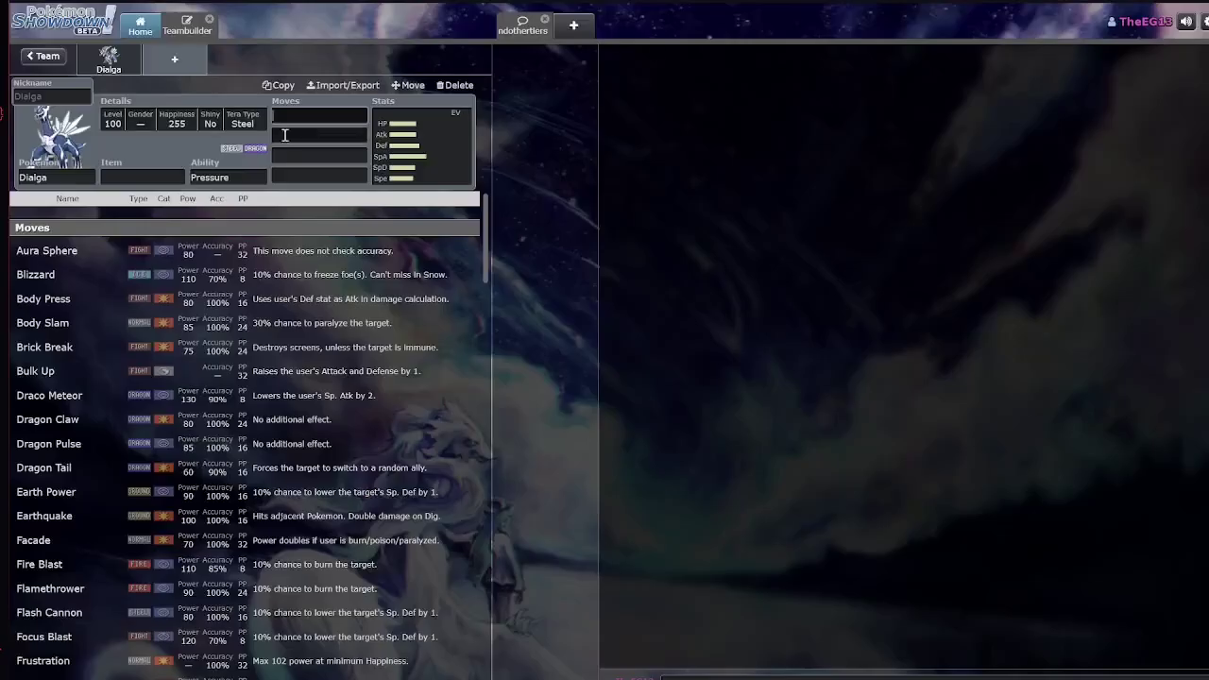
# Return to the Pokémon Showdown teambuilder and change the team slot's Pokémon from Dialga to Palkia
pyautogui.click(82, 174)
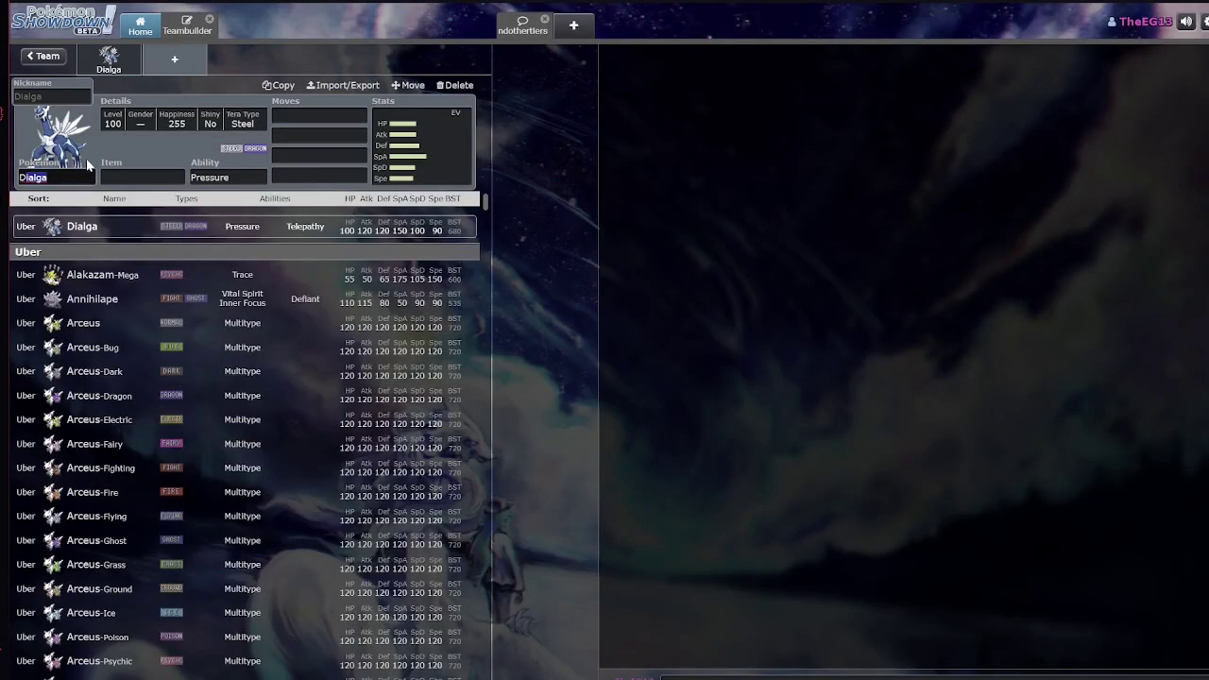
pyautogui.write('d')
pyautogui.press('BackSpace')
pyautogui.write('palkia')
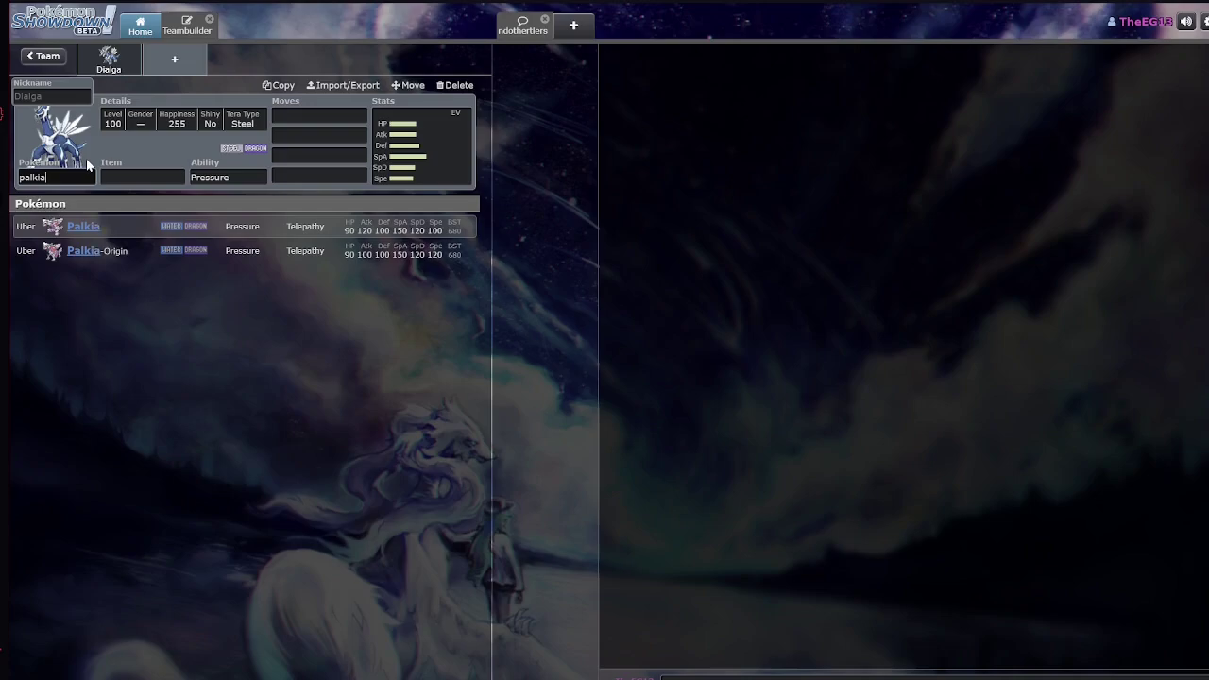
pyautogui.click(129, 233)
# Examine Palkia's abilities and learnable moves, including their power, accuracy and effects
pyautogui.press('Tab')
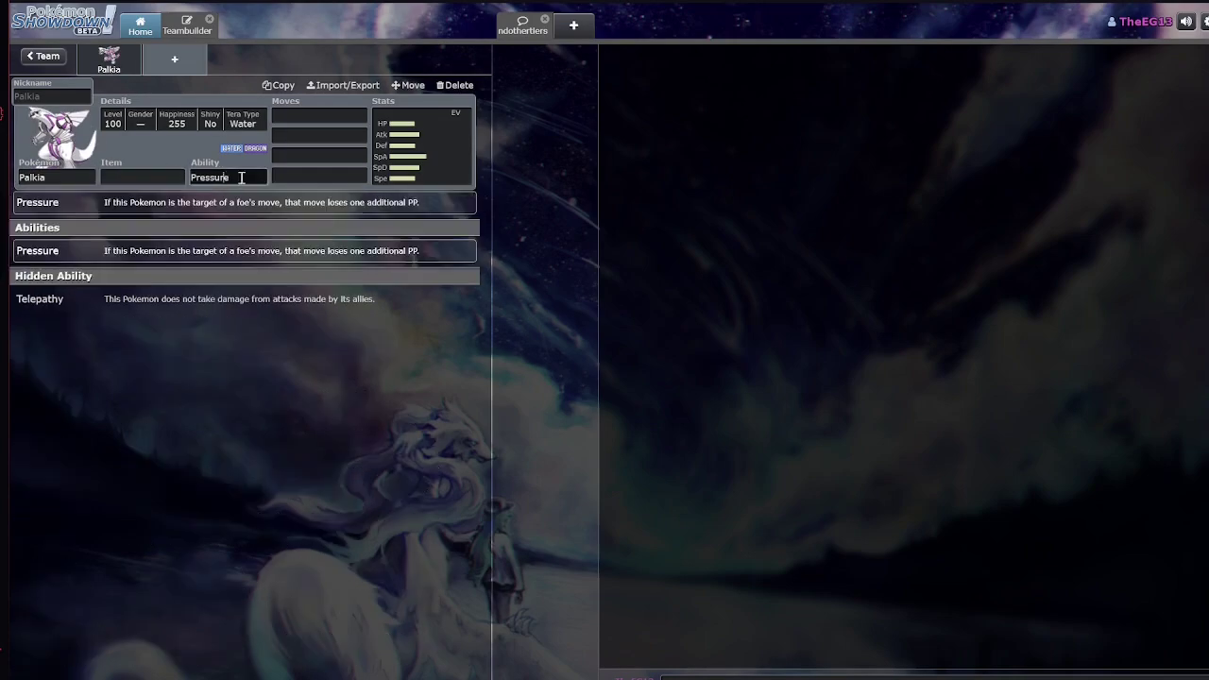
pyautogui.press('Tab')
pyautogui.click(324, 118)
pyautogui.scroll(-6, 391, 324)
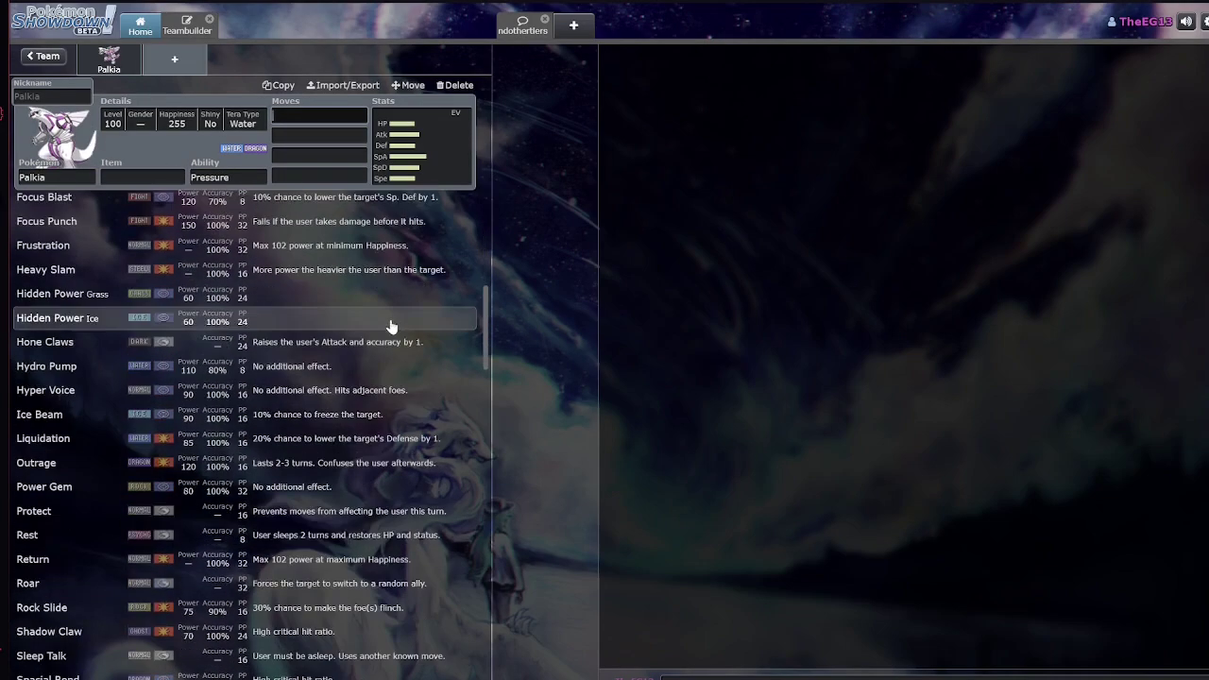
pyautogui.scroll(-3, 235, 391)
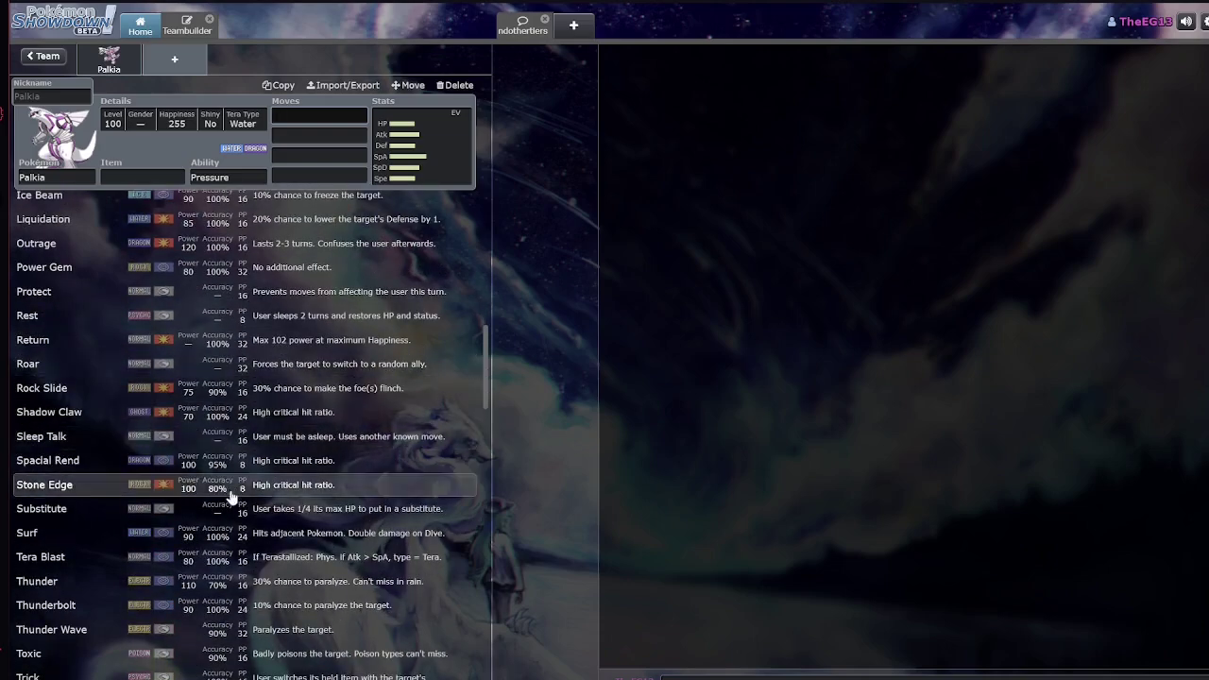
pyautogui.scroll(-2, 271, 491)
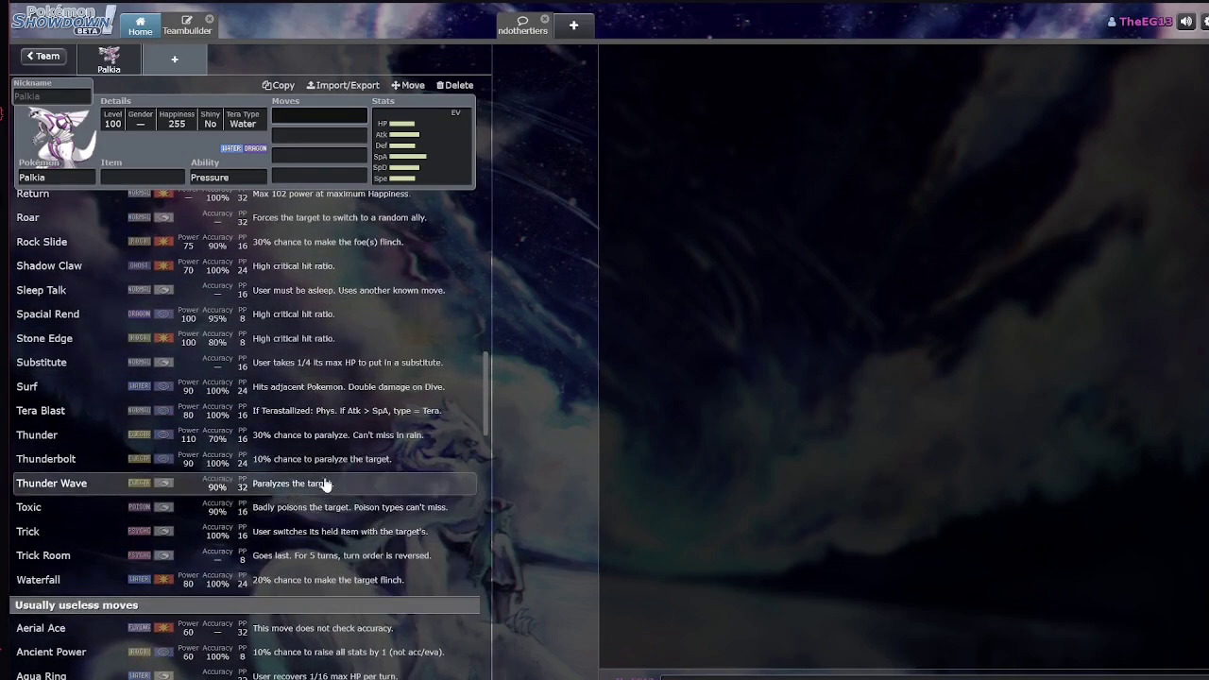
pyautogui.scroll(4, 166, 332)
pyautogui.scroll(1, 202, 270)
pyautogui.scroll(-1, 202, 278)
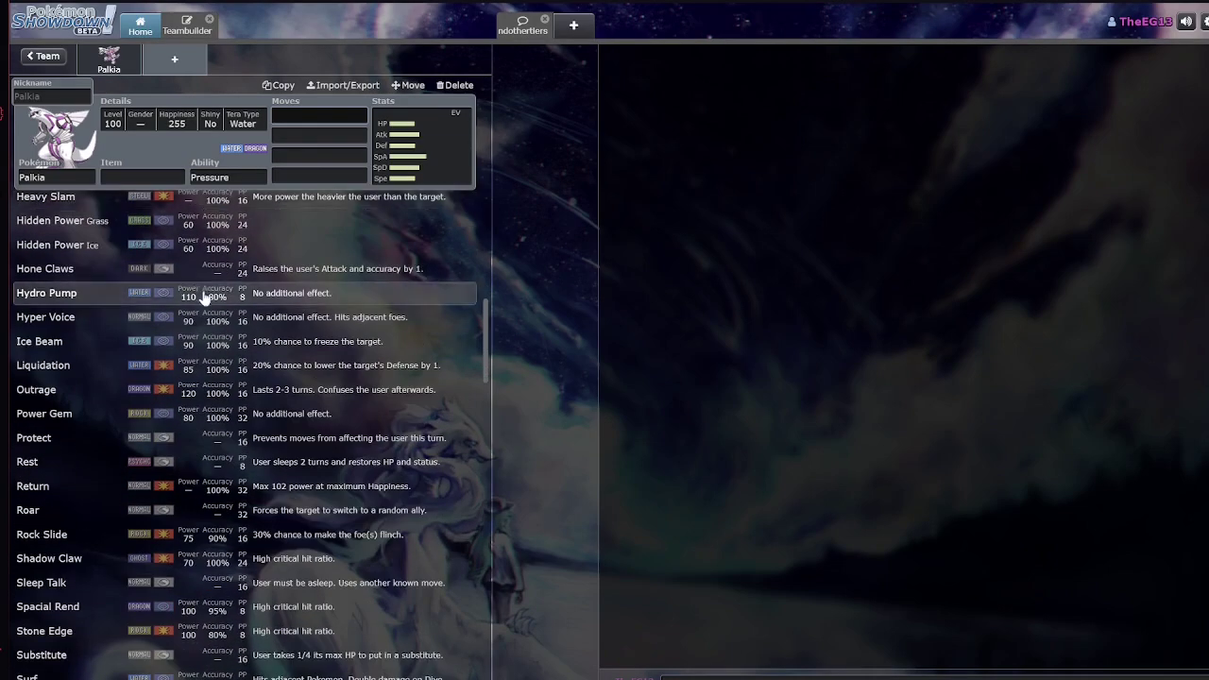
# Examine Palkia's learnable moves and its base stats in the teambuilder
pyautogui.scroll(7, 392, 264)
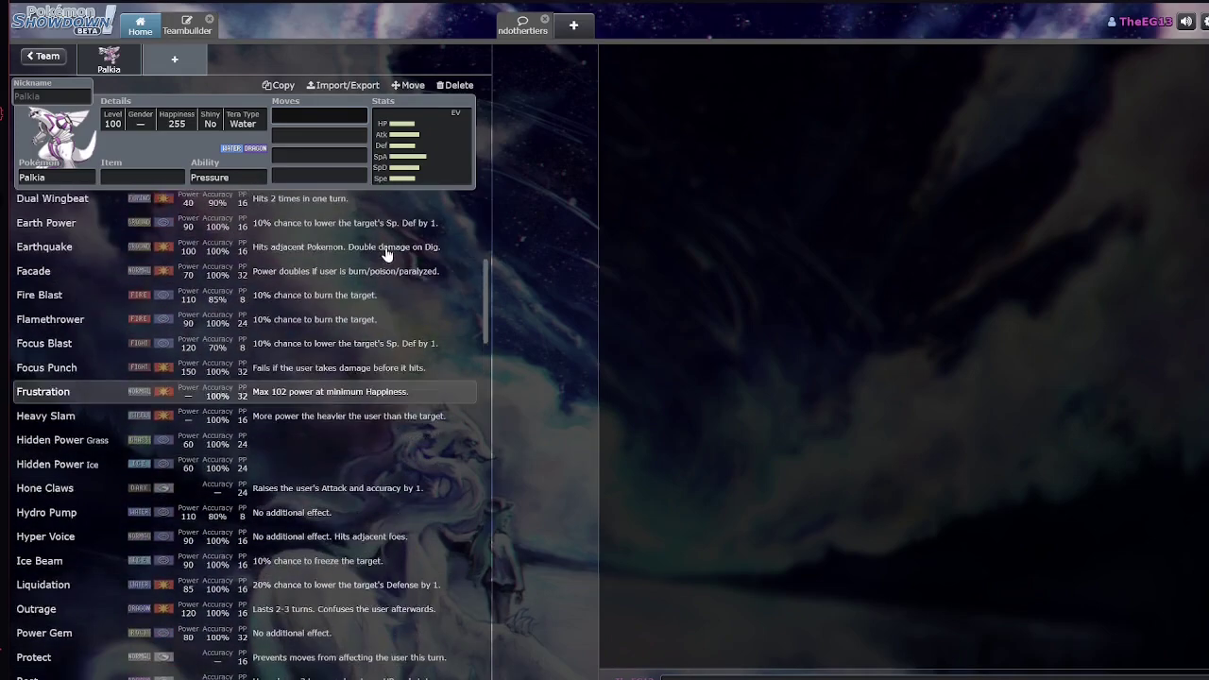
pyautogui.scroll(1, 378, 247)
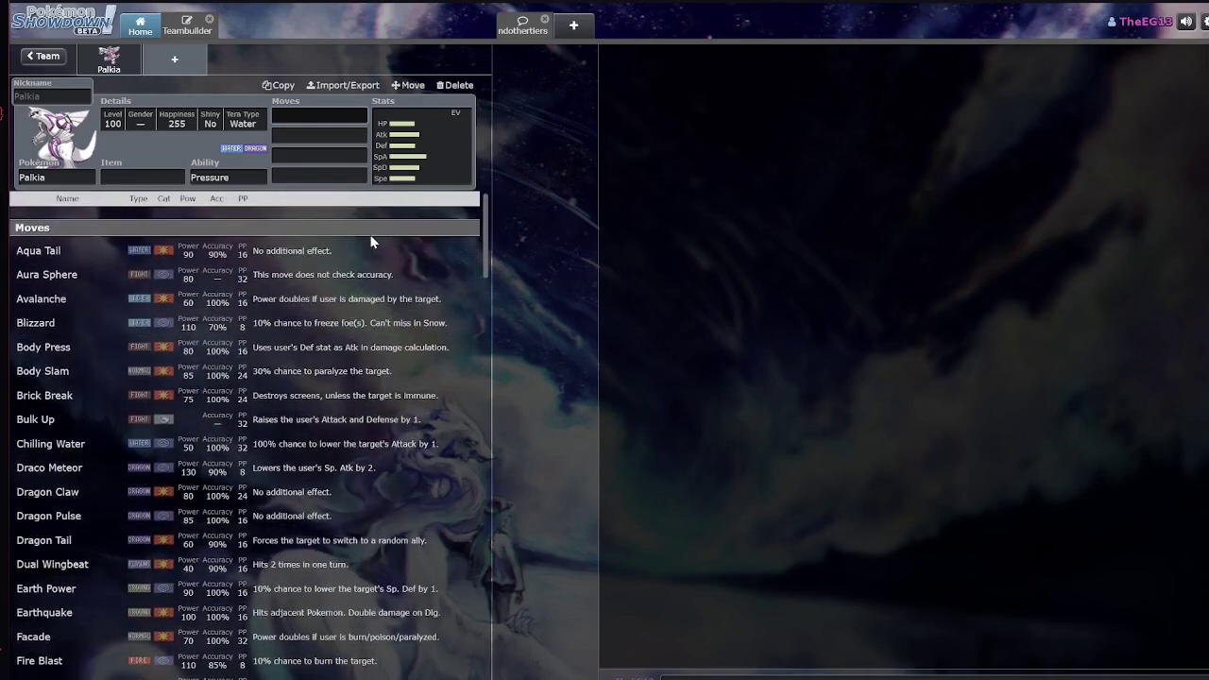
pyautogui.click(408, 161)
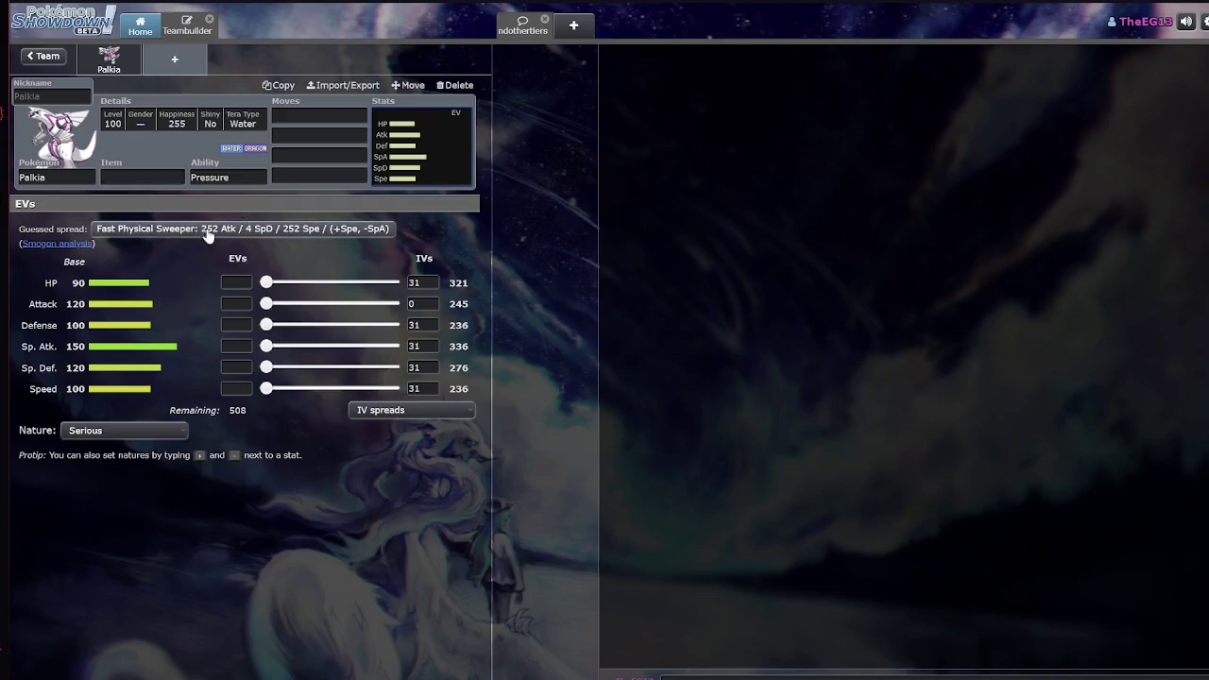
pyautogui.click(339, 116)
pyautogui.scroll(-15, 245, 420)
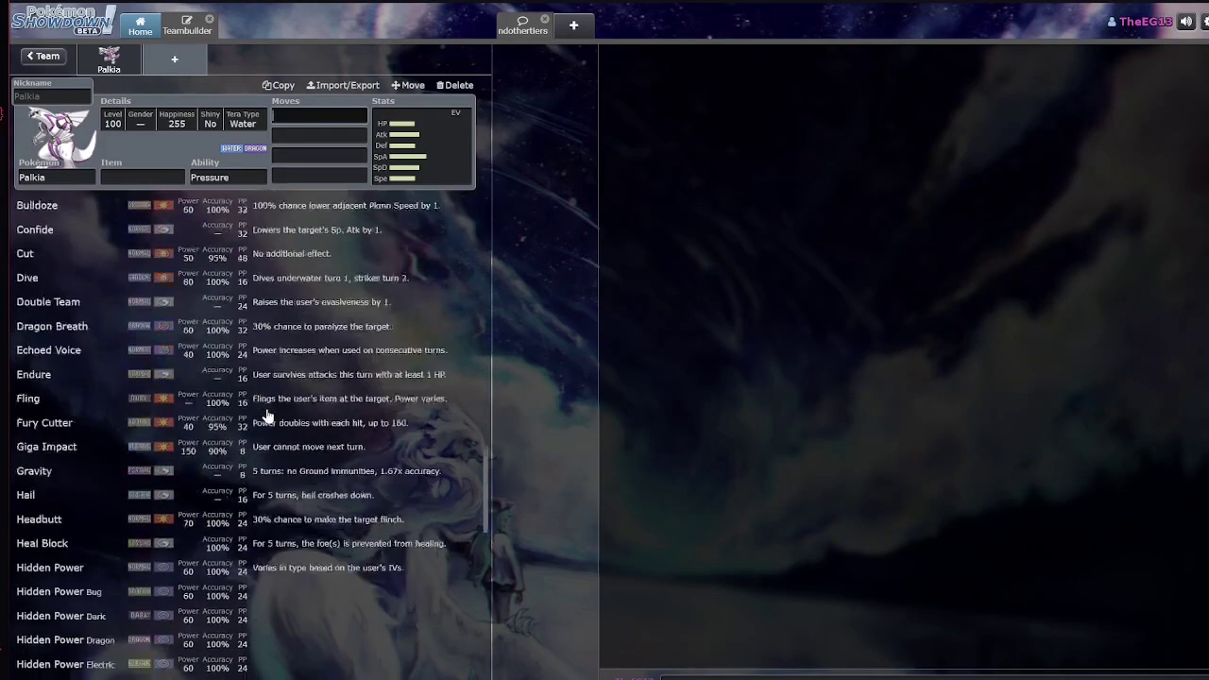
pyautogui.scroll(-10, 267, 416)
# Try the guessed Fast Physical Sweeper spread on Palkia and clear its EVs and nature again
pyautogui.click(421, 174)
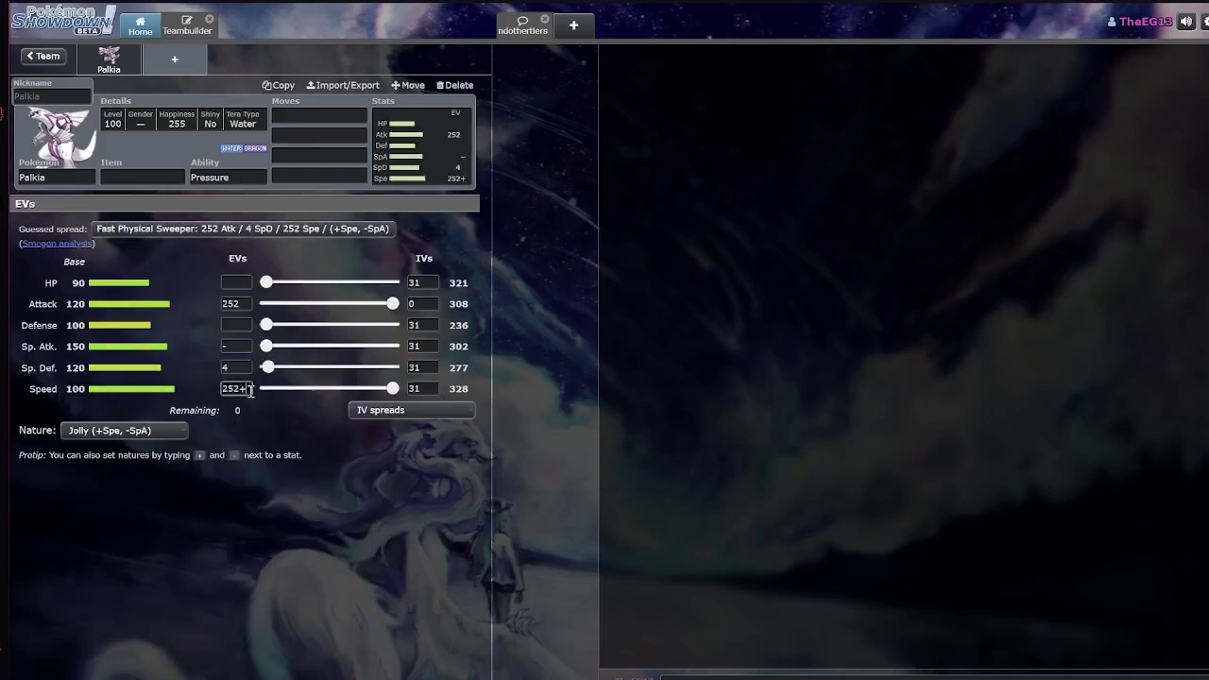
pyautogui.moveTo(247, 388); pyautogui.dragTo(223, 345)
pyautogui.press('BackSpace')
pyautogui.press('BackSpace')
pyautogui.press('BackSpace')
pyautogui.press('BackSpace')
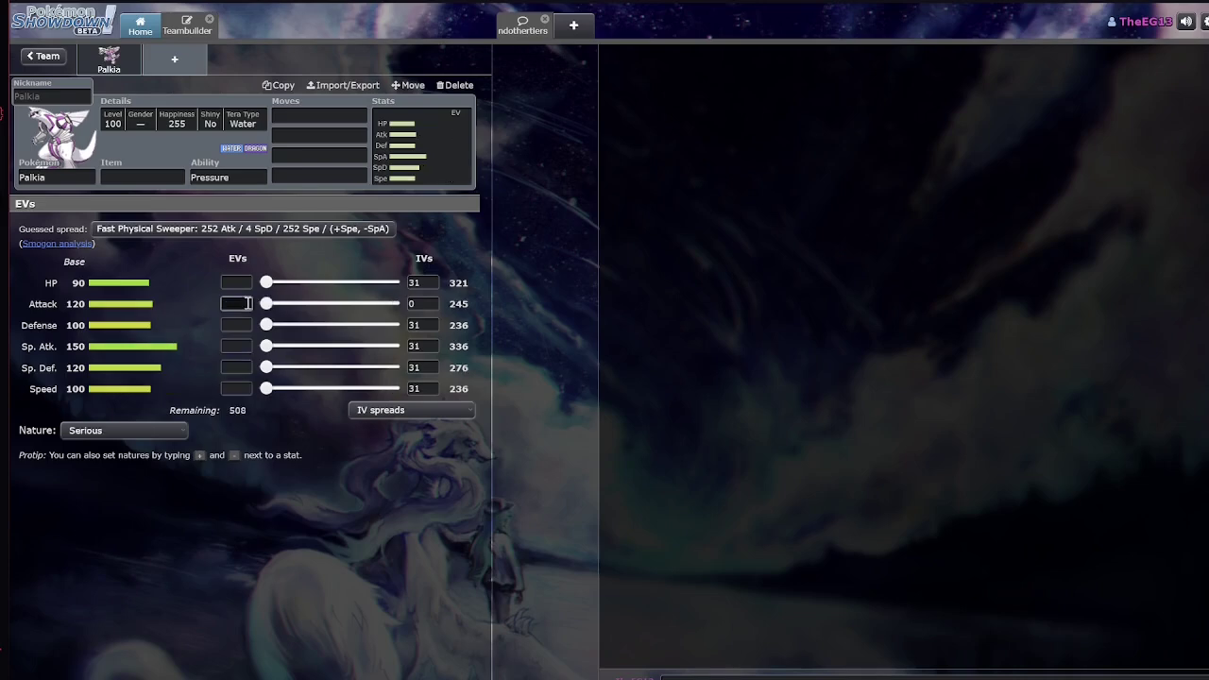
# Review Palkia's exported set text and the descriptions of the items it can hold
pyautogui.click(342, 85)
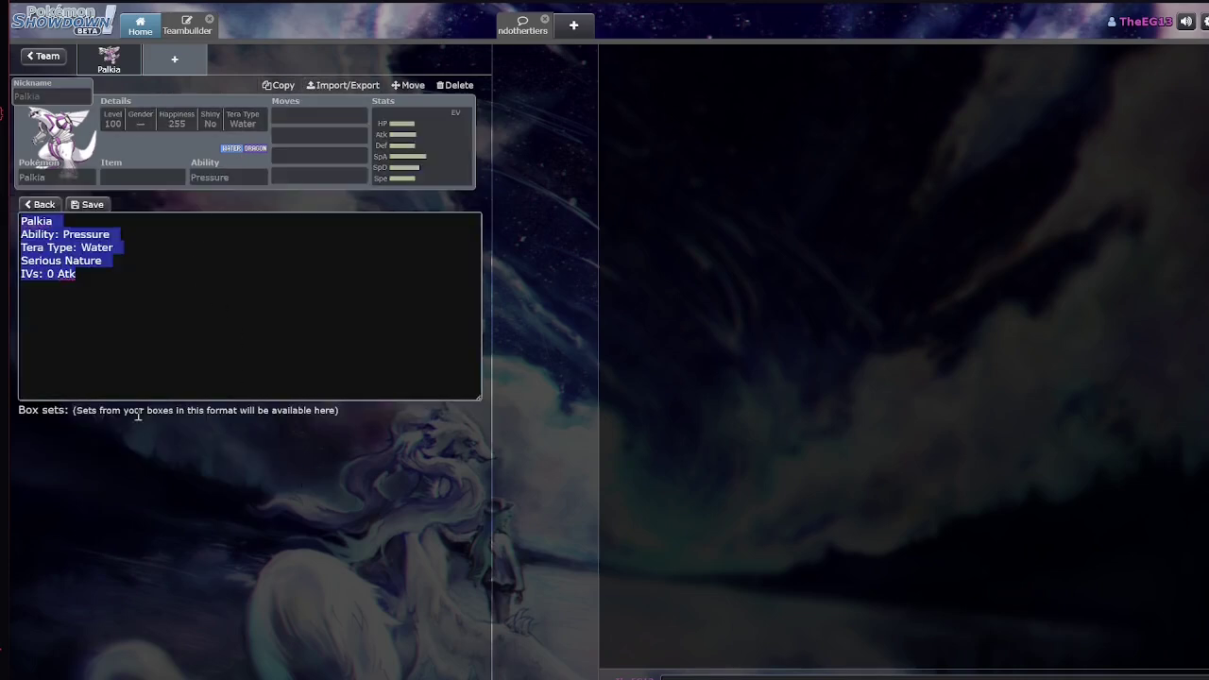
pyautogui.click(94, 205)
pyautogui.click(192, 178)
pyautogui.click(142, 177)
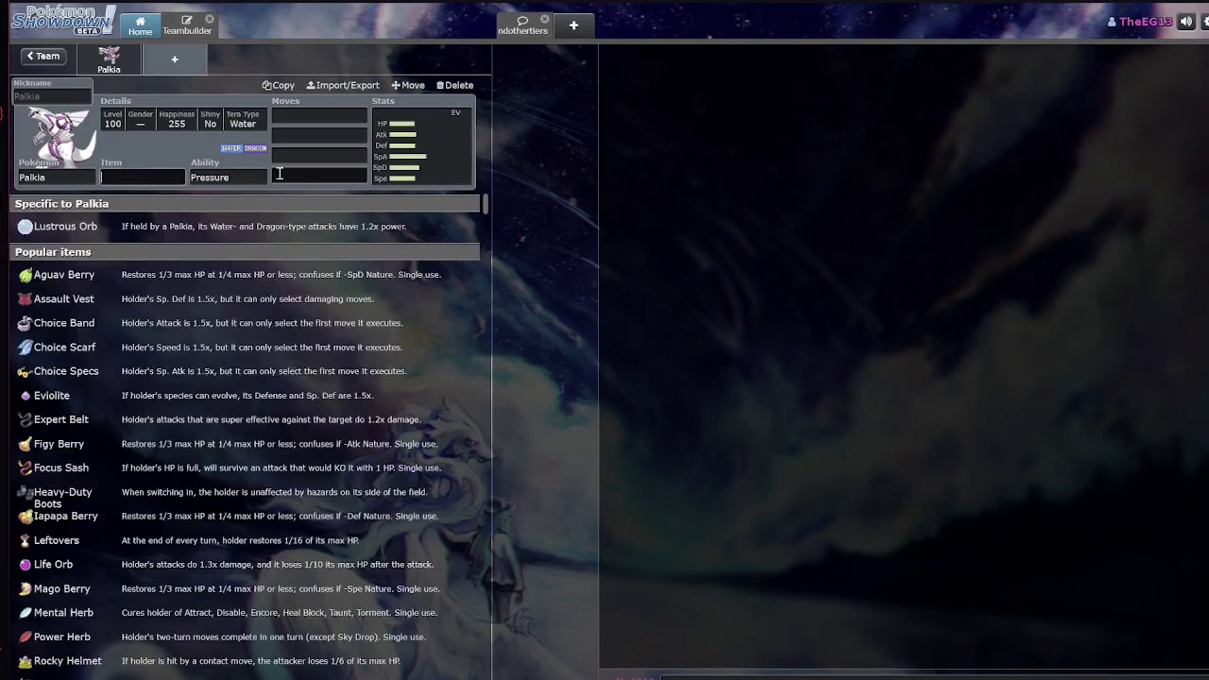
pyautogui.scroll(-7, 250, 340)
pyautogui.scroll(4, 293, 387)
pyautogui.scroll(2, 290, 387)
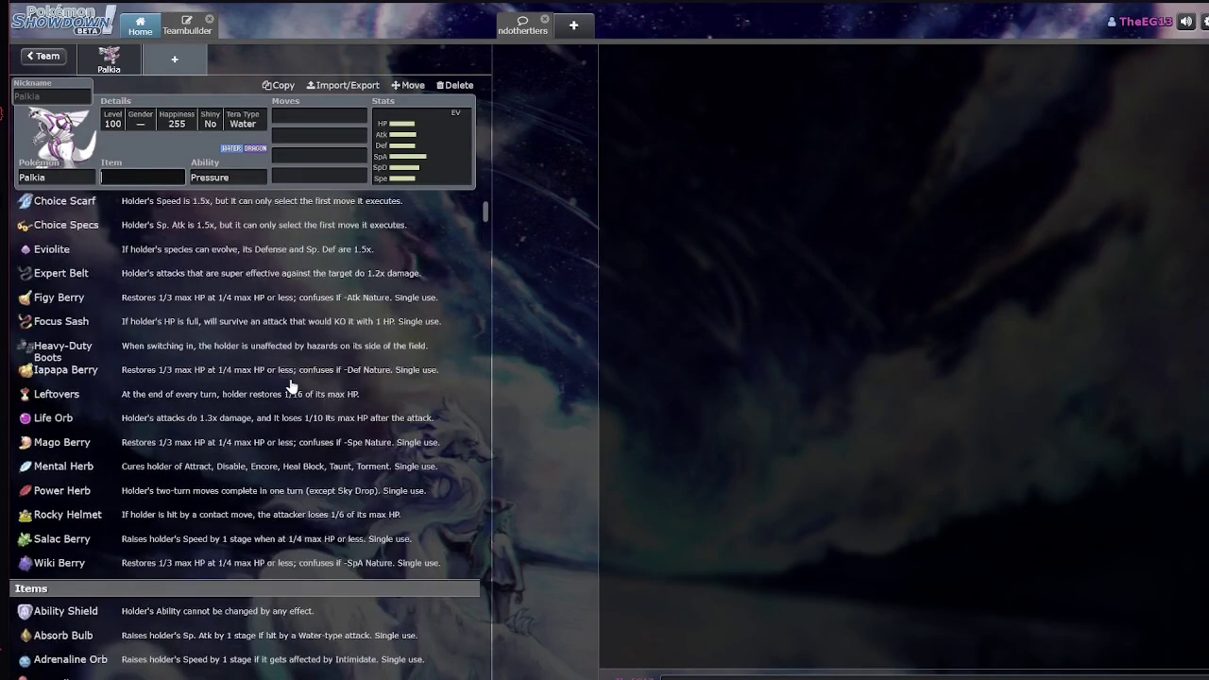
pyautogui.scroll(2, 289, 387)
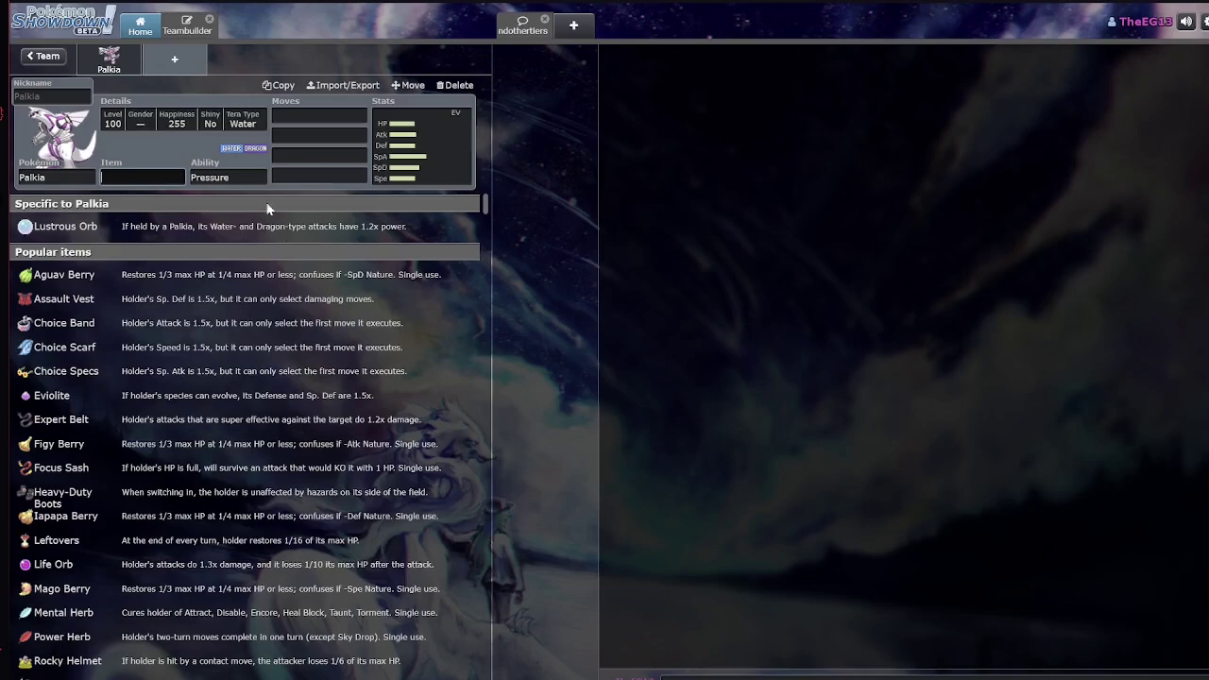
pyautogui.click(321, 115)
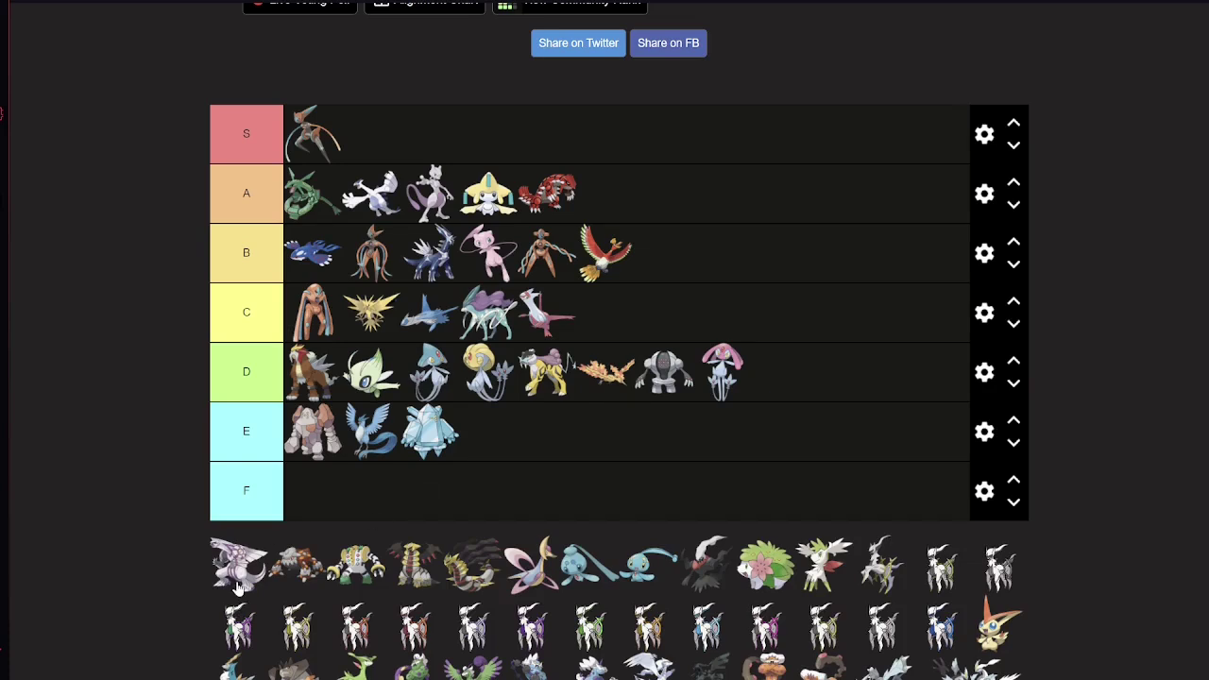
# Switch to the TierMaker list and place Palkia after Groudon and Heatran before Groudon in the A tier row
pyautogui.moveTo(242, 589); pyautogui.dragTo(571, 180)
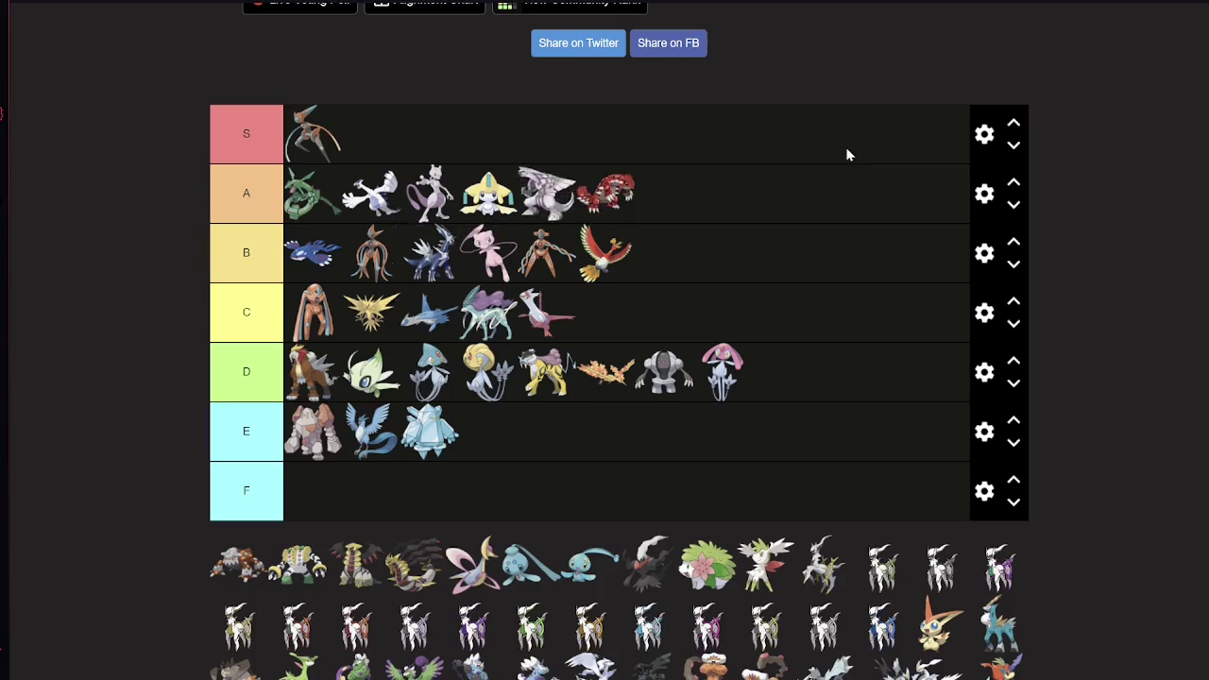
pyautogui.moveTo(578, 189)
pyautogui.mouseDown()
pyautogui.moveTo(673, 190)
pyautogui.moveTo(586, 175)
pyautogui.moveTo(609, 189)
pyautogui.moveTo(373, 131)
pyautogui.moveTo(557, 184)
pyautogui.mouseUp()
pyautogui.moveTo(605, 194); pyautogui.dragTo(548, 191)
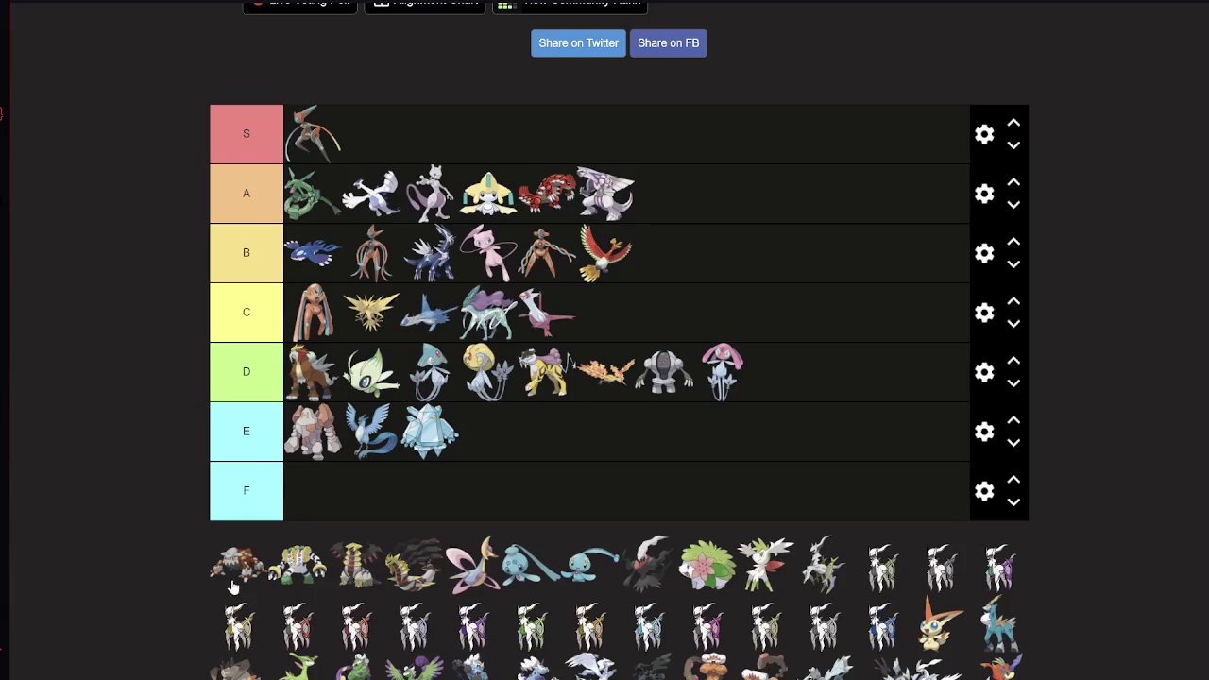
pyautogui.moveTo(233, 588); pyautogui.dragTo(549, 202)
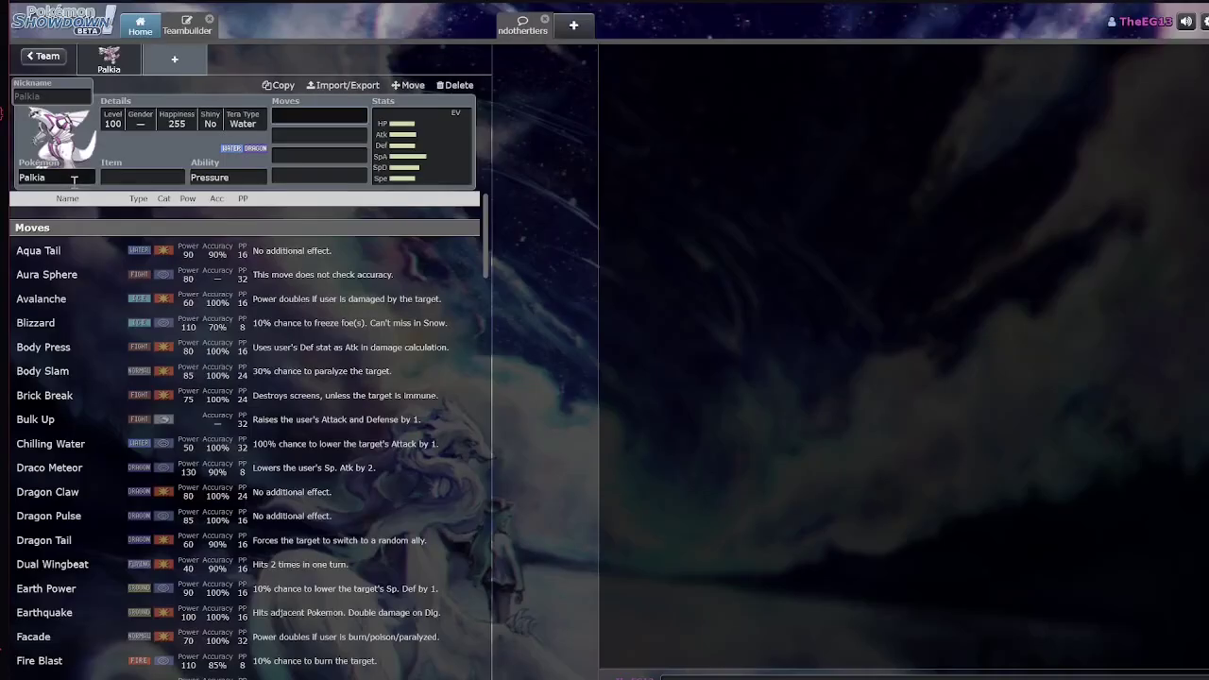
# Return to the Pokémon Showdown teambuilder and change the team slot's Pokémon from Palkia to Heatran
pyautogui.click(74, 180)
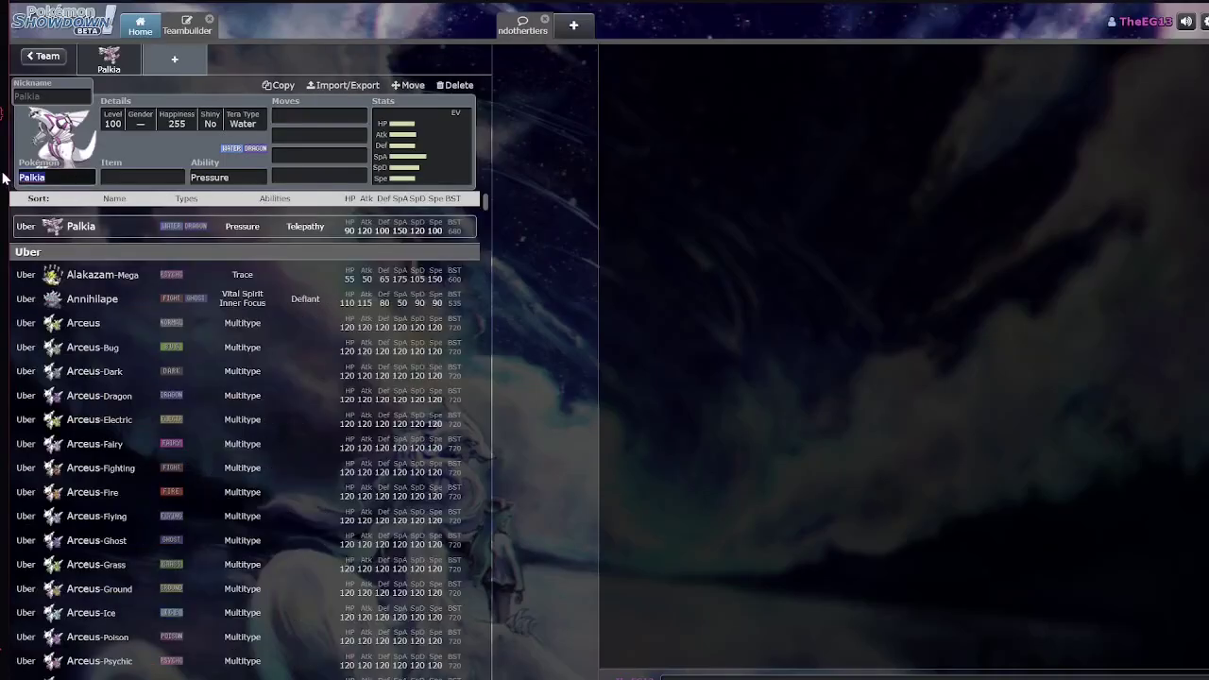
pyautogui.write('heatran')
pyautogui.press('Return')
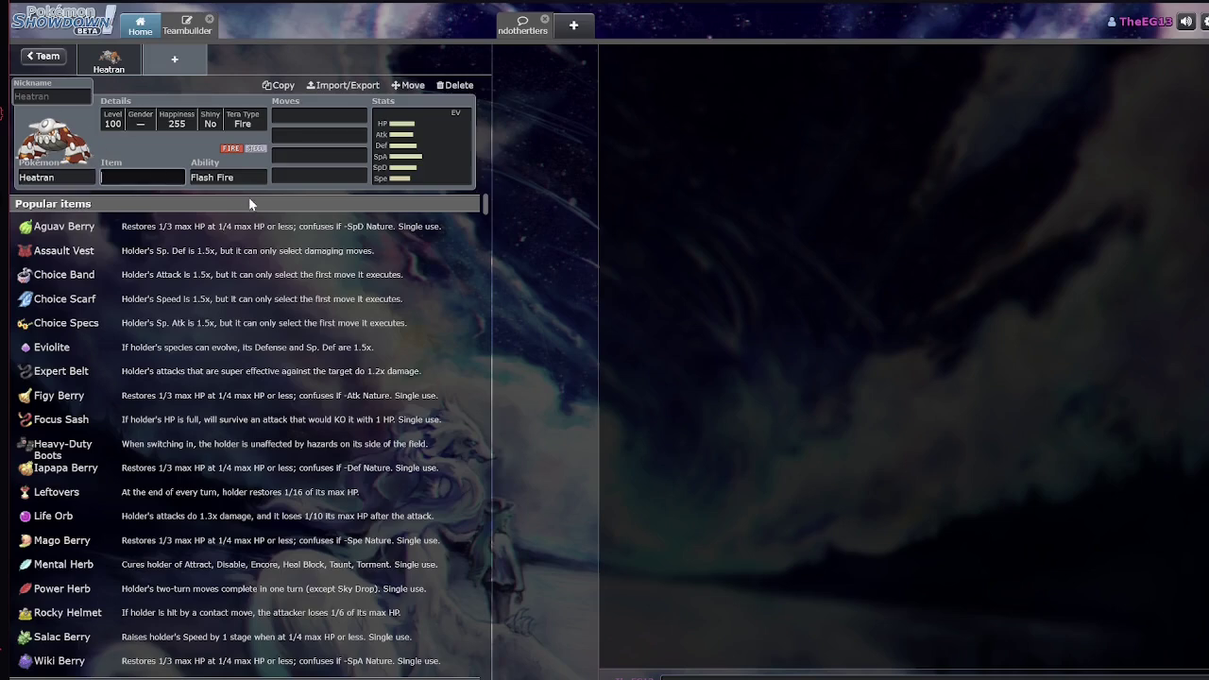
# Examine Heatran's base stats and learnable moves, including their power, accuracy and effects
pyautogui.press('Tab')
pyautogui.press('Tab')
pyautogui.press('Tab')
pyautogui.press('Tab')
pyautogui.press('Tab')
pyautogui.press('Tab')
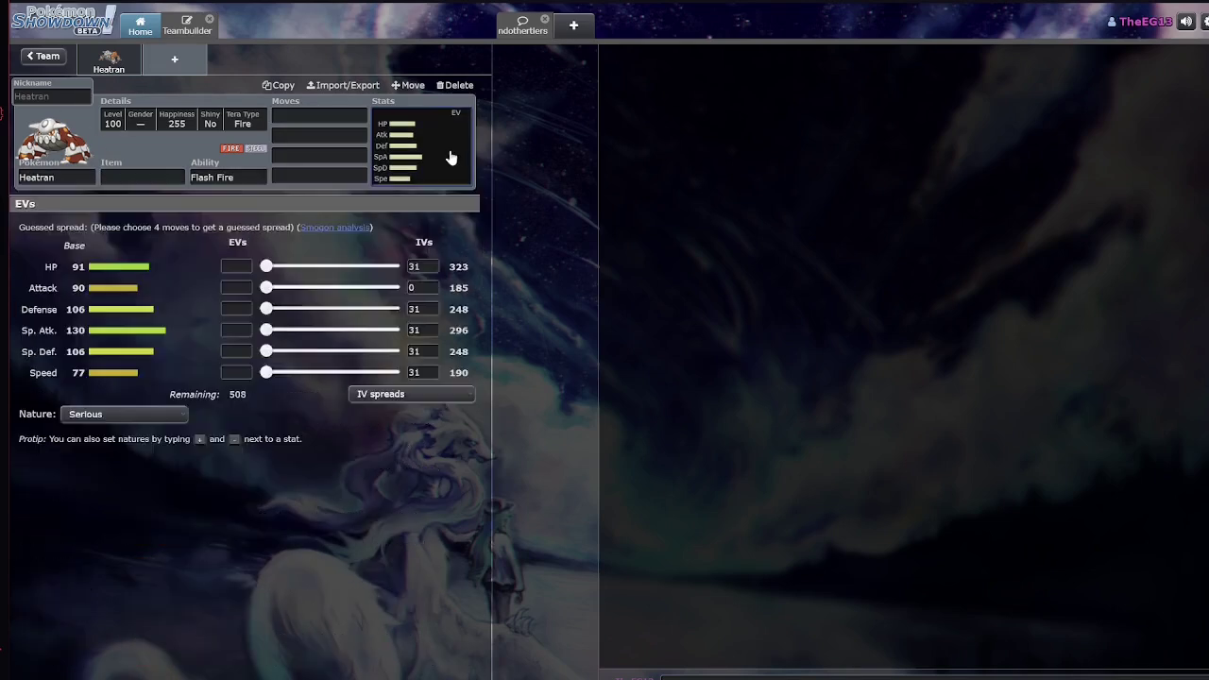
pyautogui.click(321, 140)
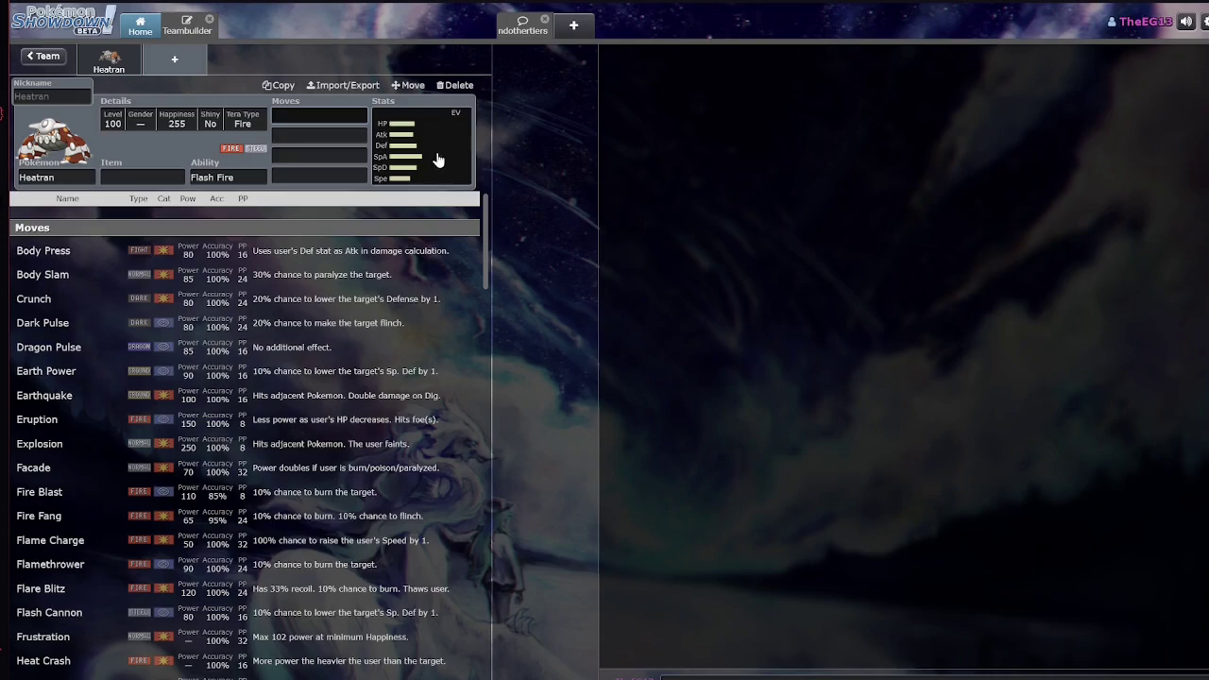
pyautogui.scroll(-3, 382, 326)
pyautogui.scroll(-3, 383, 326)
pyautogui.scroll(5, 378, 330)
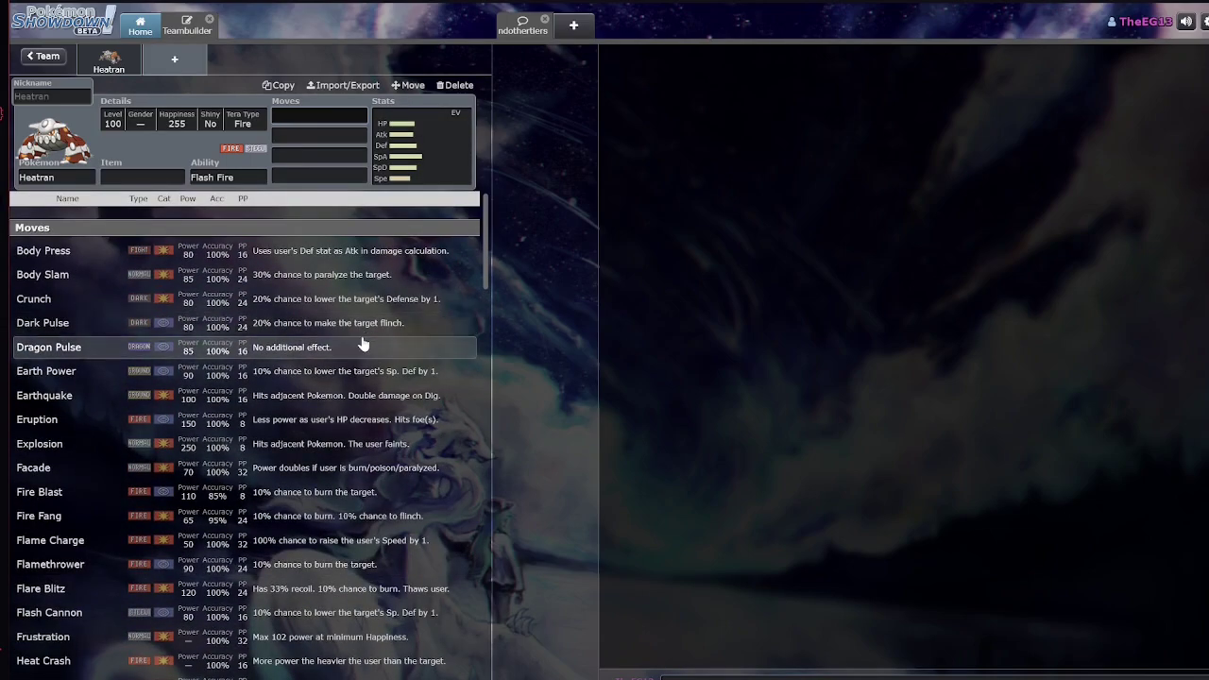
pyautogui.scroll(-10, 364, 346)
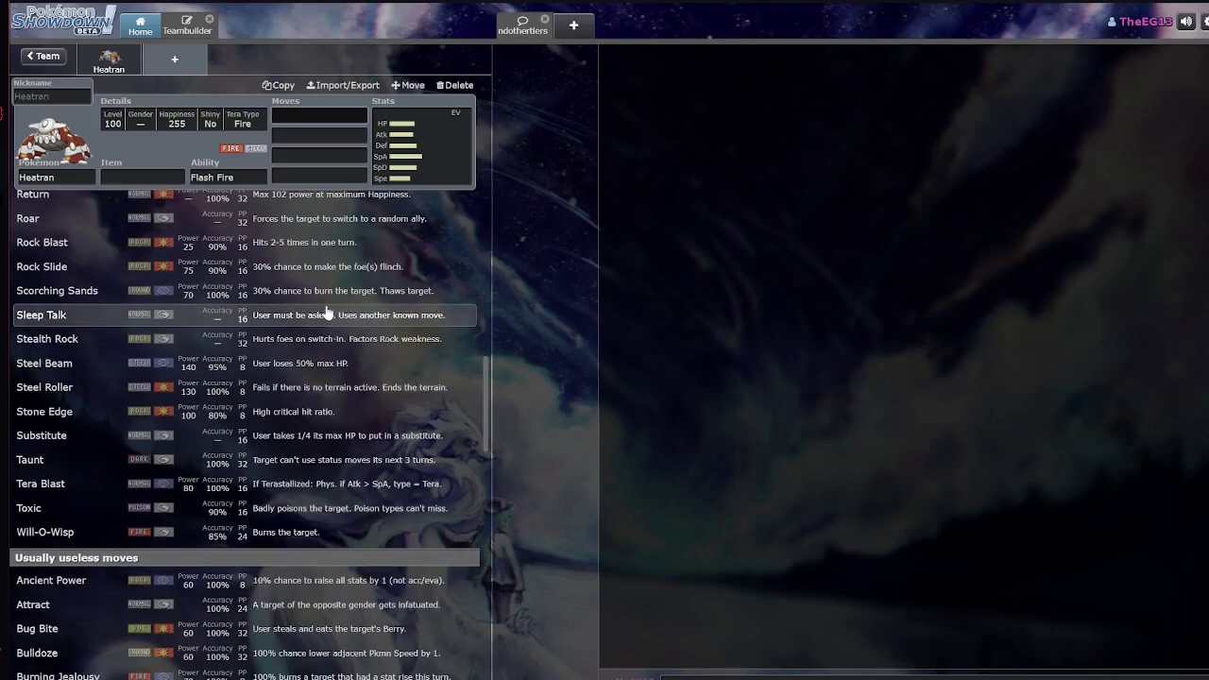
pyautogui.scroll(10, 330, 326)
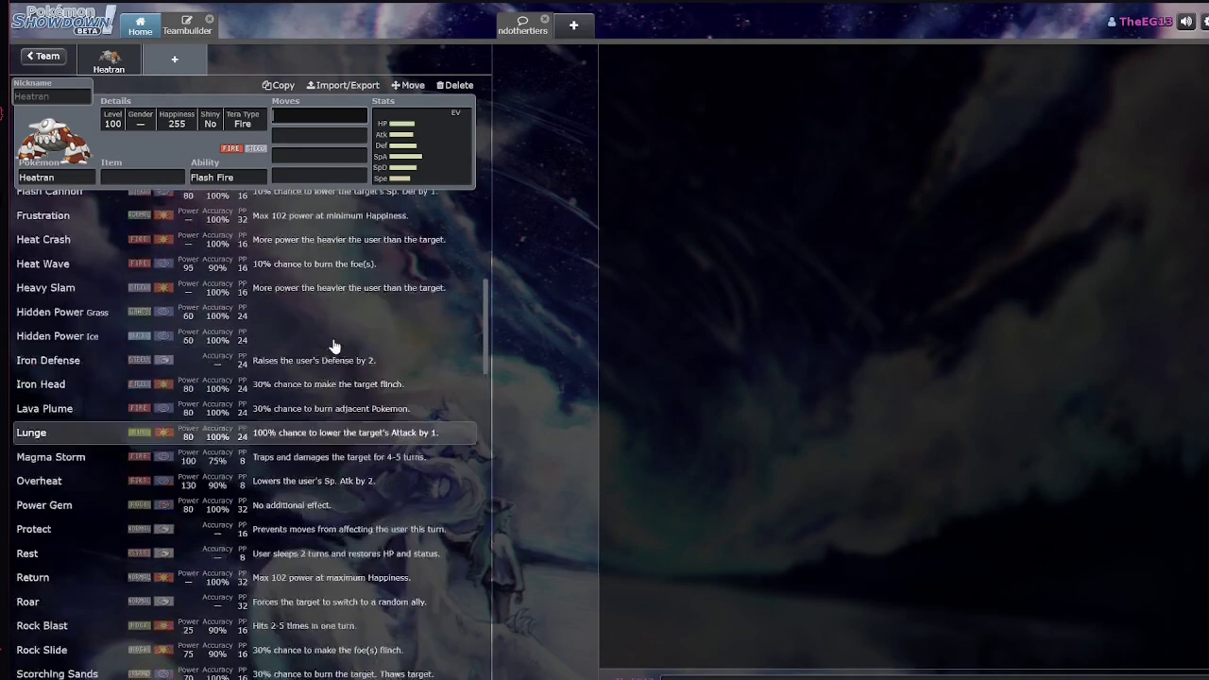
pyautogui.click(211, 124)
pyautogui.click(364, 117)
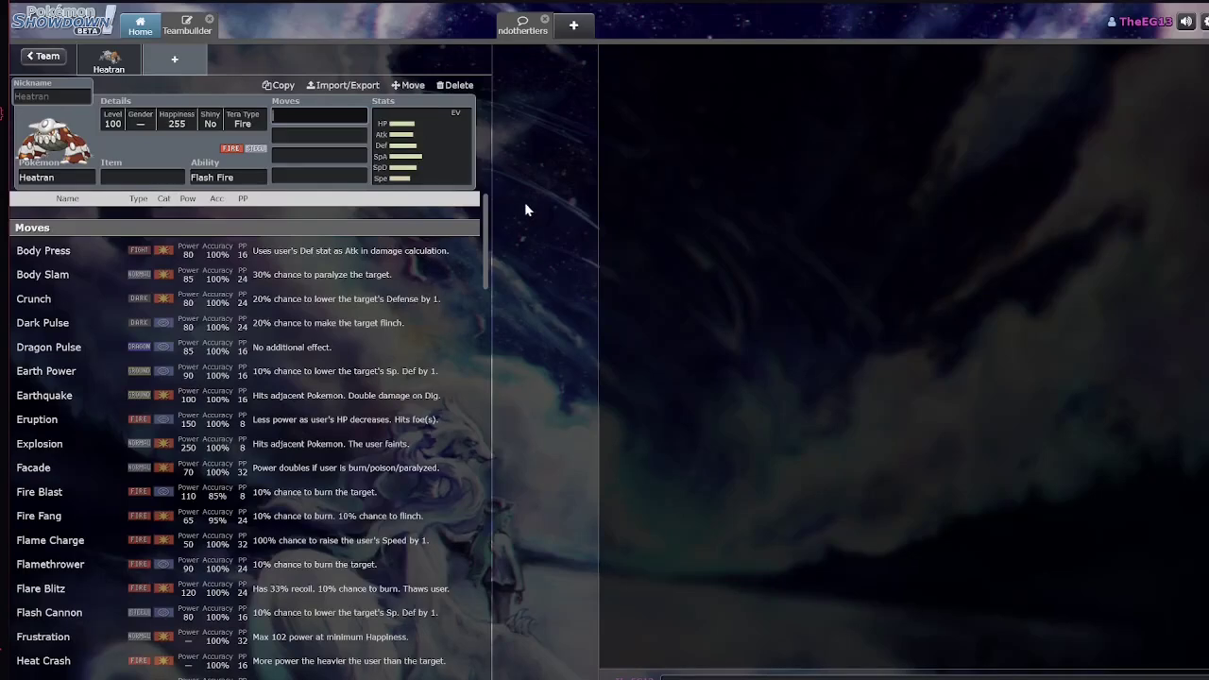
pyautogui.scroll(-4, 319, 371)
pyautogui.scroll(-8, 319, 370)
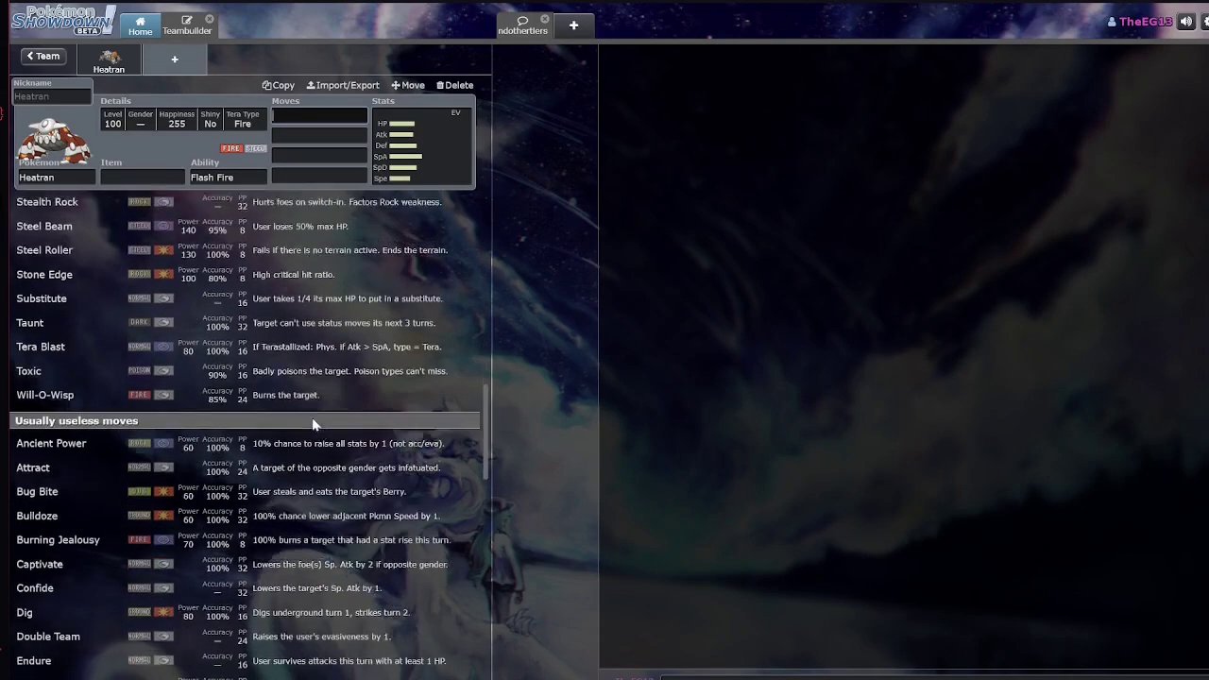
pyautogui.scroll(12, 343, 359)
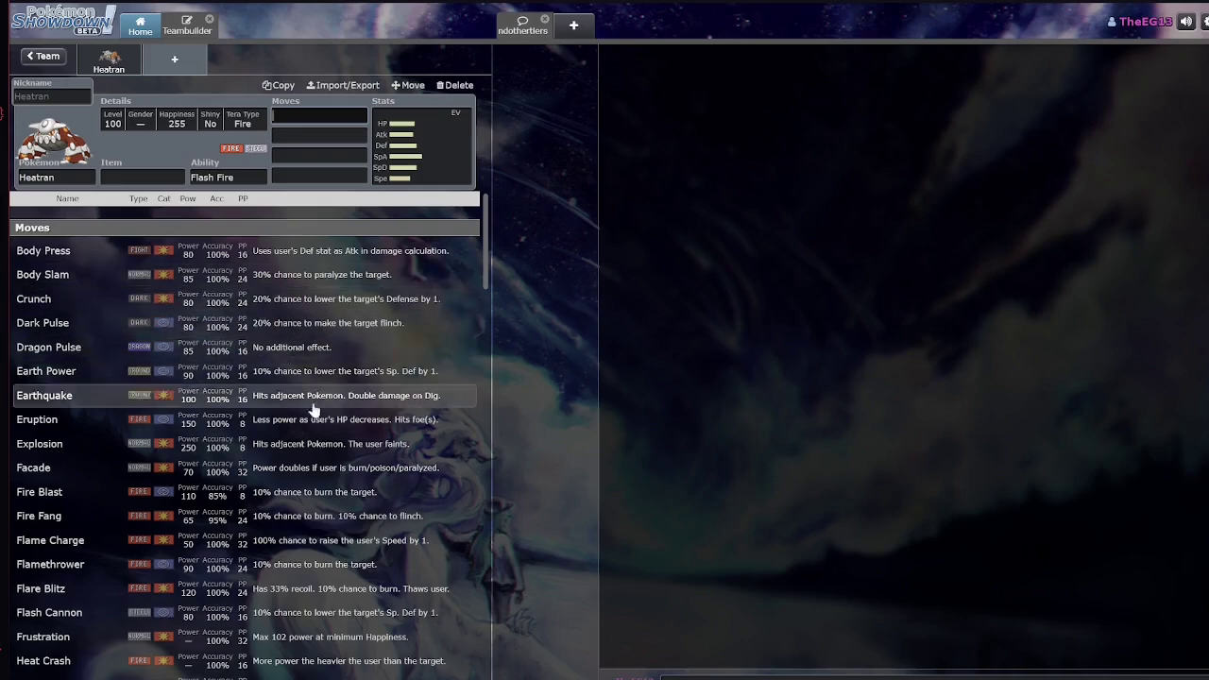
pyautogui.scroll(-5, 321, 373)
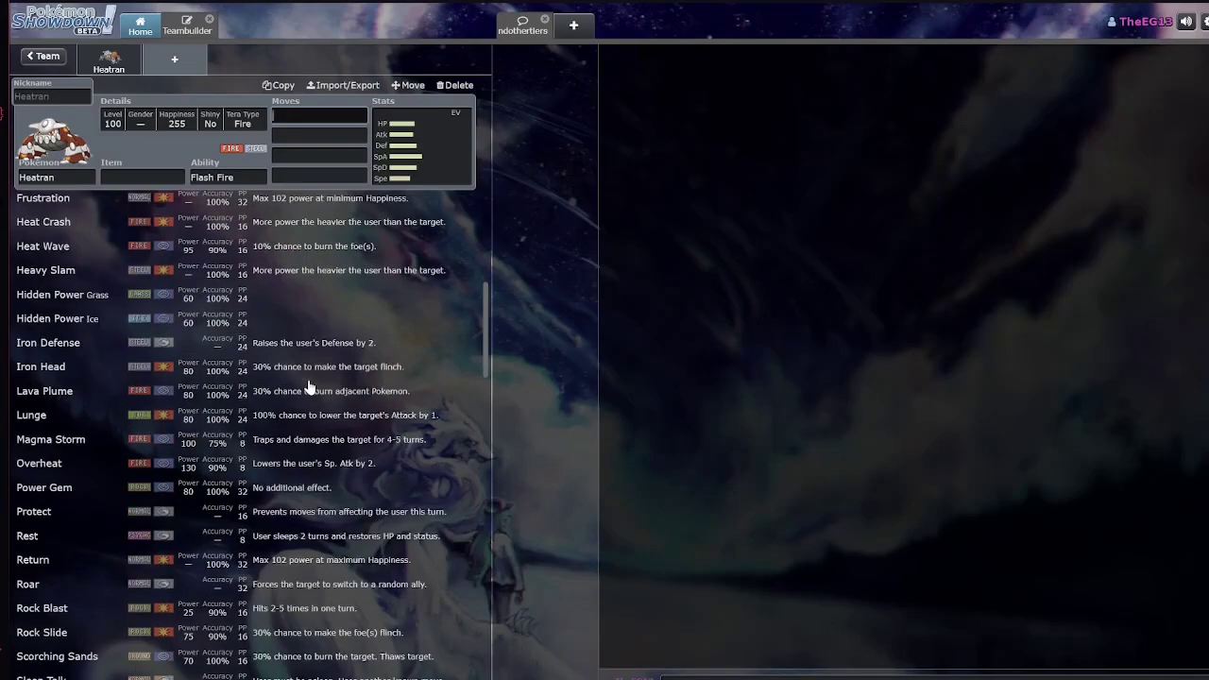
pyautogui.scroll(-3, 300, 383)
pyautogui.scroll(-1, 284, 385)
pyautogui.scroll(9, 226, 358)
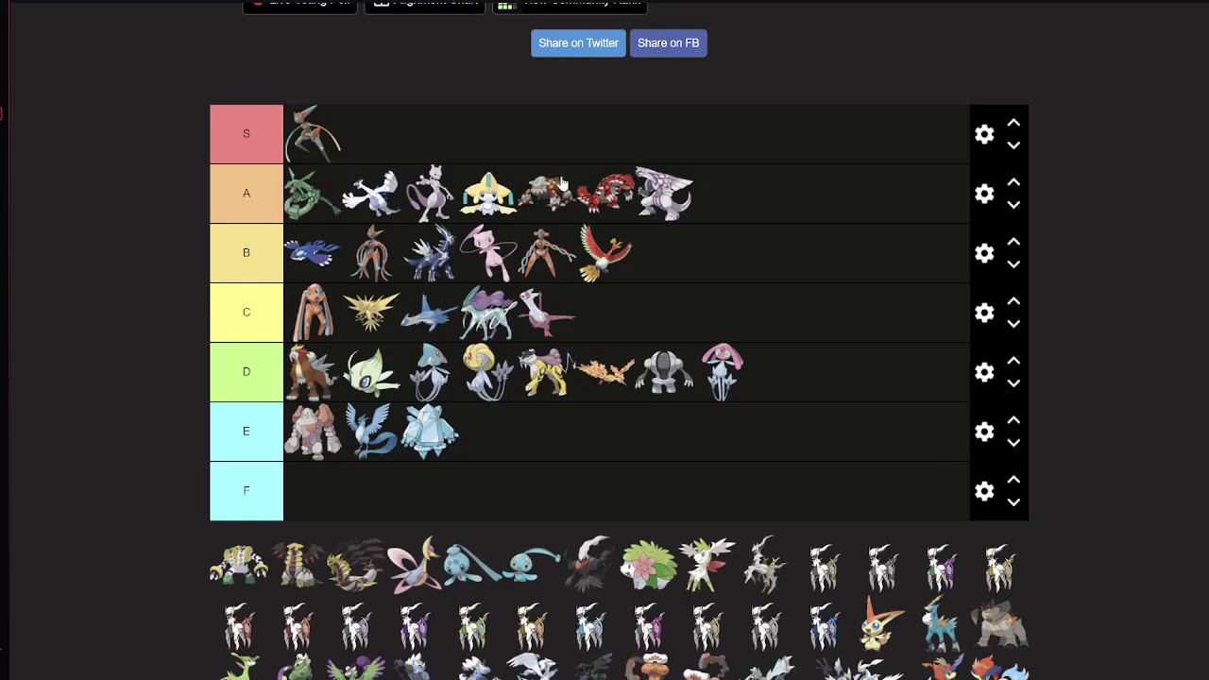
# Switch to the TierMaker list and move Heatran from the A tier down to the C tier row near Zapdos
pyautogui.moveTo(555, 205); pyautogui.dragTo(387, 311)
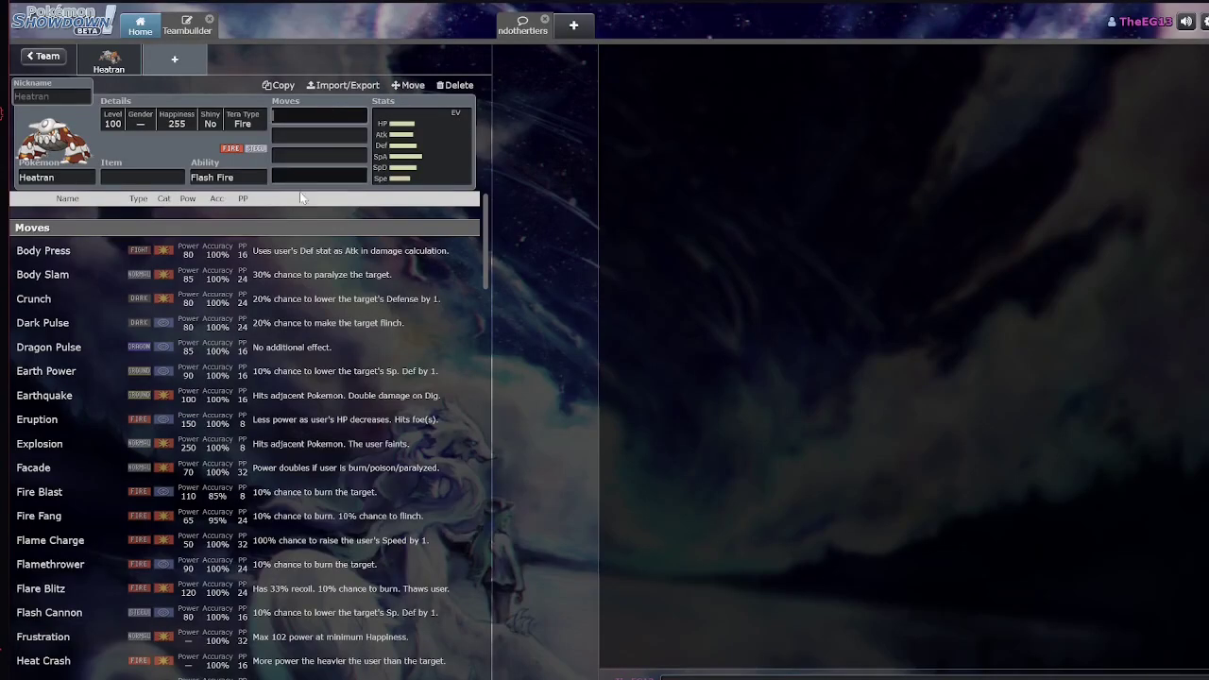
# Return to the Pokémon Showdown teambuilder and recheck Heatran's attacking and status moves
pyautogui.scroll(-10, 288, 416)
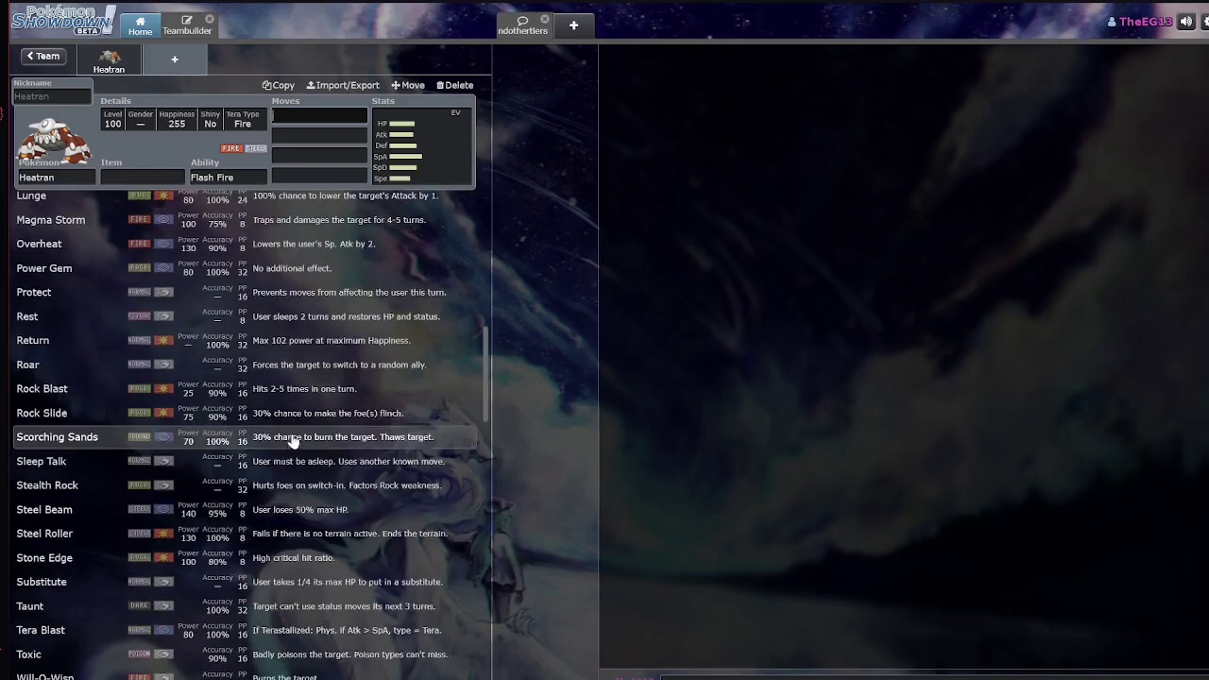
pyautogui.scroll(3, 226, 340)
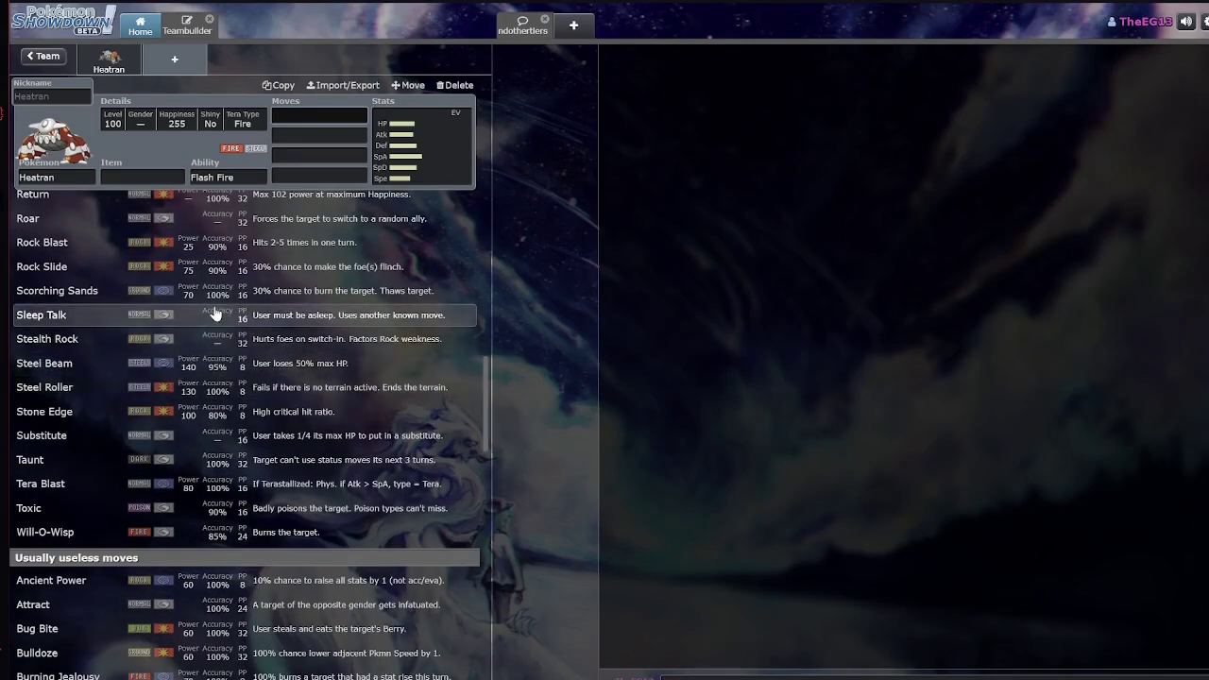
pyautogui.scroll(3, 203, 340)
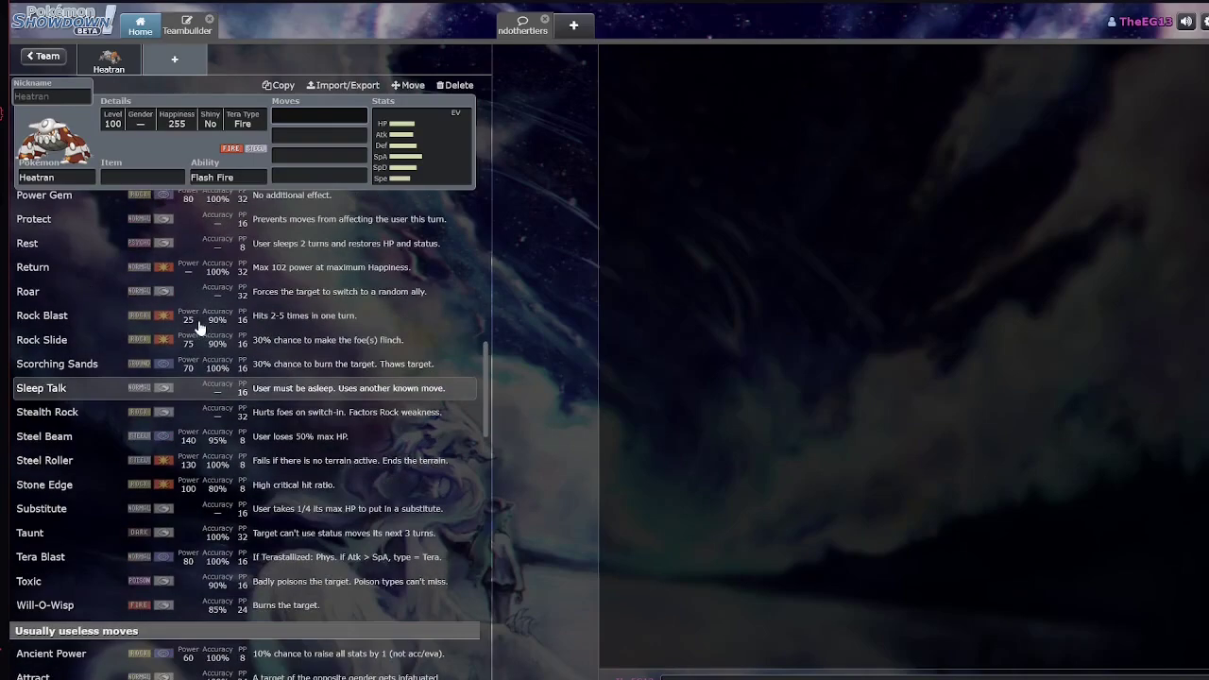
pyautogui.scroll(4, 198, 327)
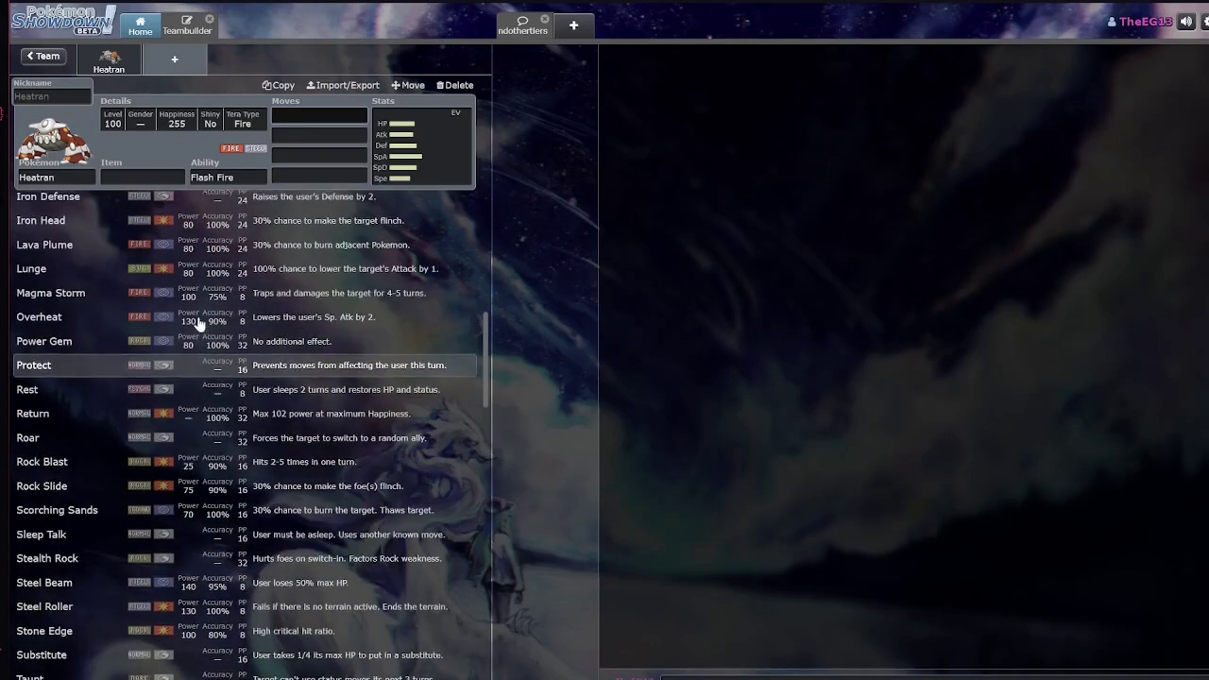
pyautogui.scroll(5, 193, 304)
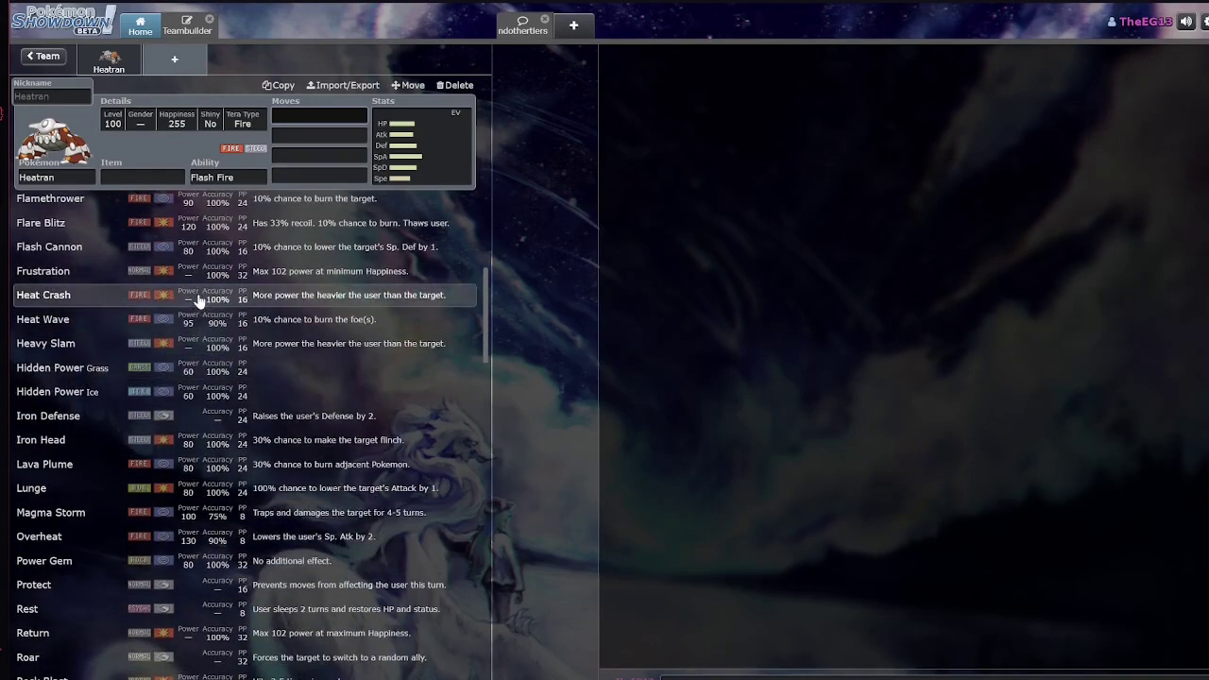
pyautogui.scroll(3, 189, 309)
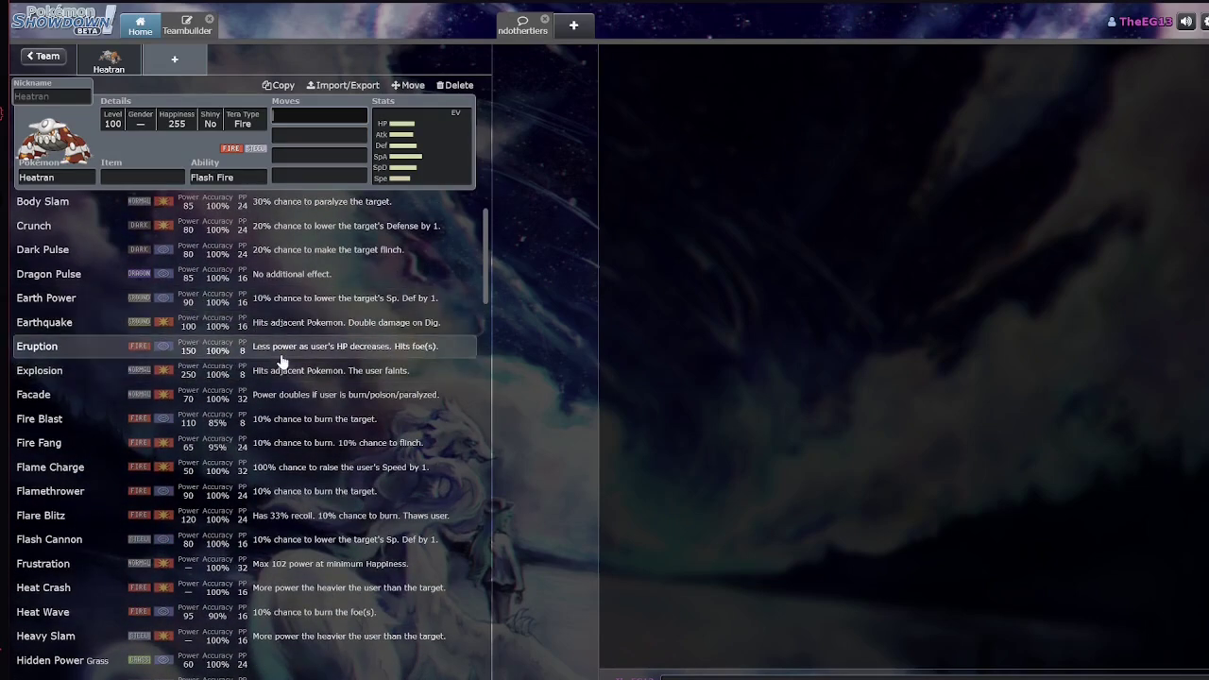
pyautogui.scroll(2, 274, 363)
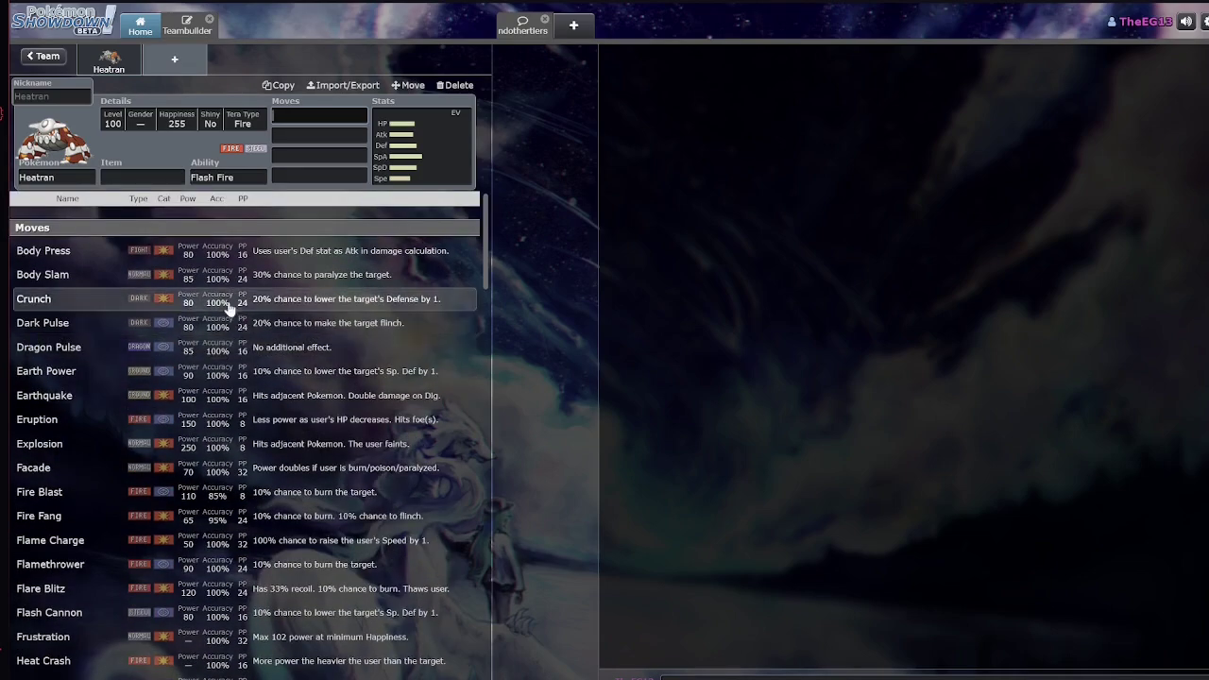
pyautogui.scroll(-15, 283, 377)
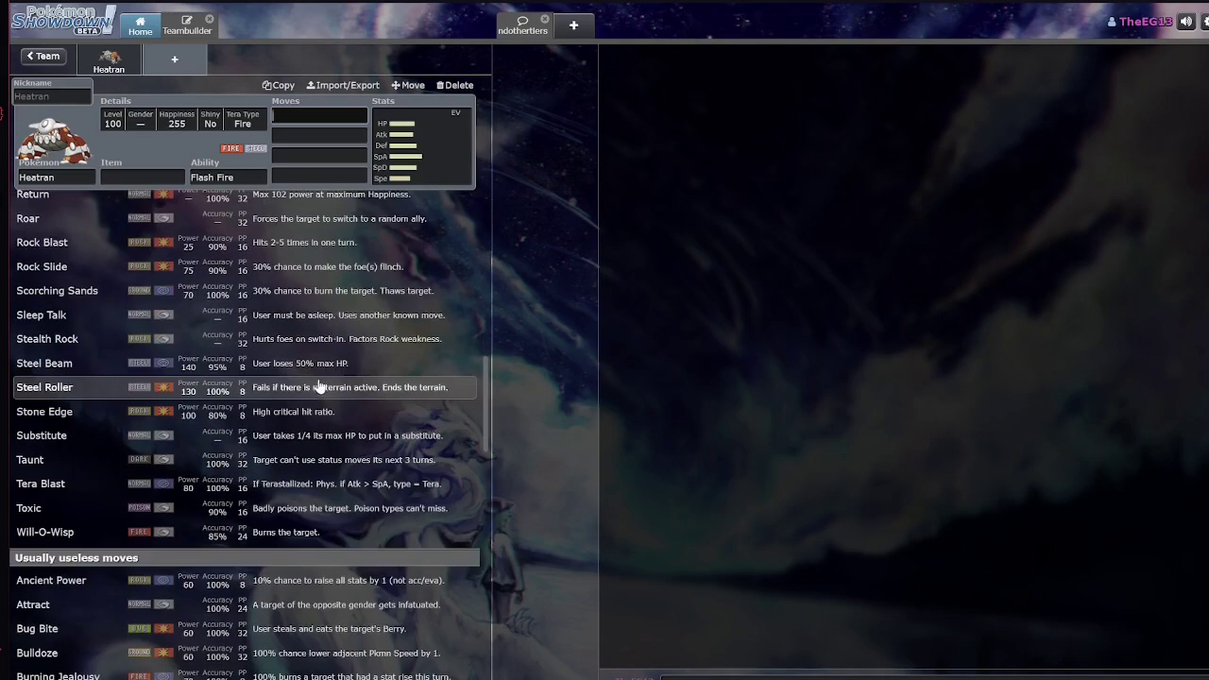
# Recheck Heatran's base stats and its fire, steel and coverage moves in the move list
pyautogui.scroll(8, 283, 312)
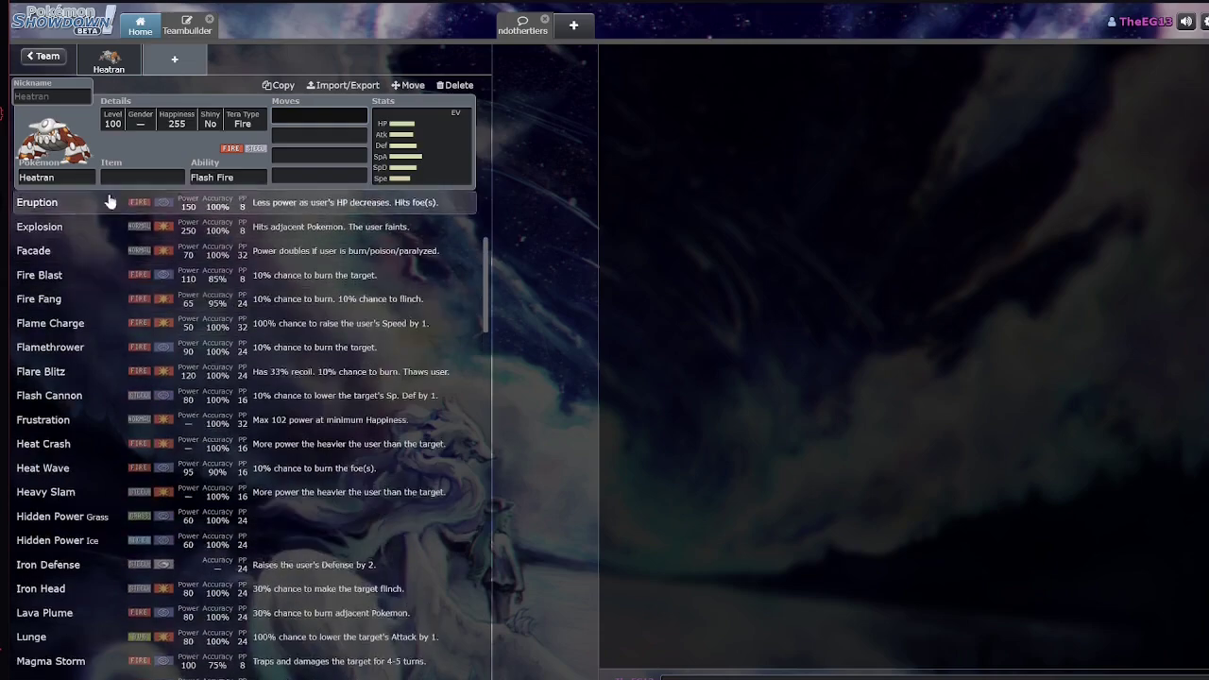
pyautogui.click(88, 183)
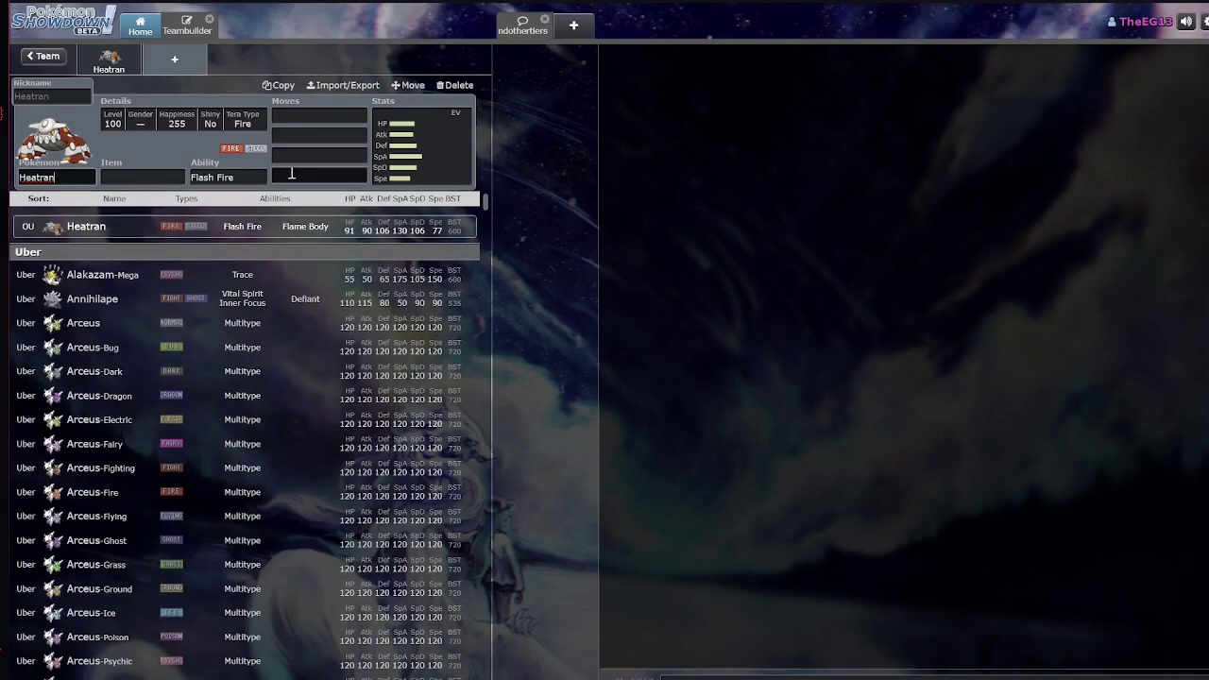
pyautogui.click(274, 113)
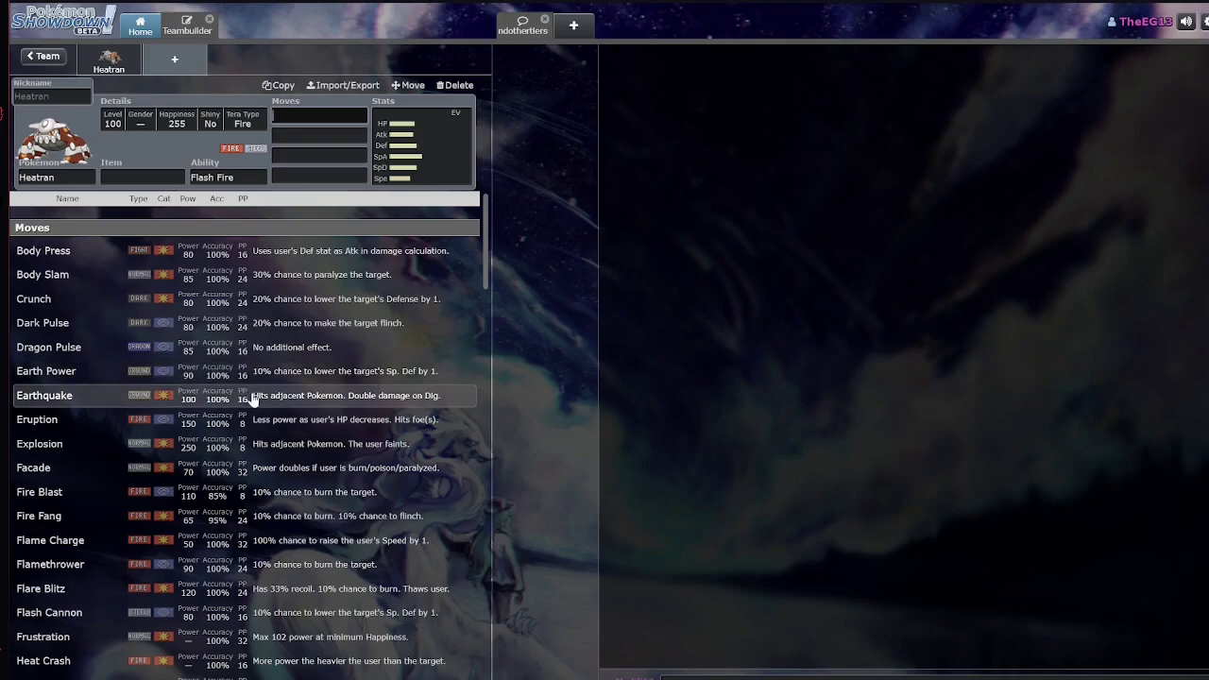
pyautogui.scroll(-3, 253, 397)
pyautogui.scroll(-2, 249, 394)
# Examine the Uber and OU Pokémon listings, comparing their typings, abilities and base stats with Heatran's
pyautogui.click(49, 177)
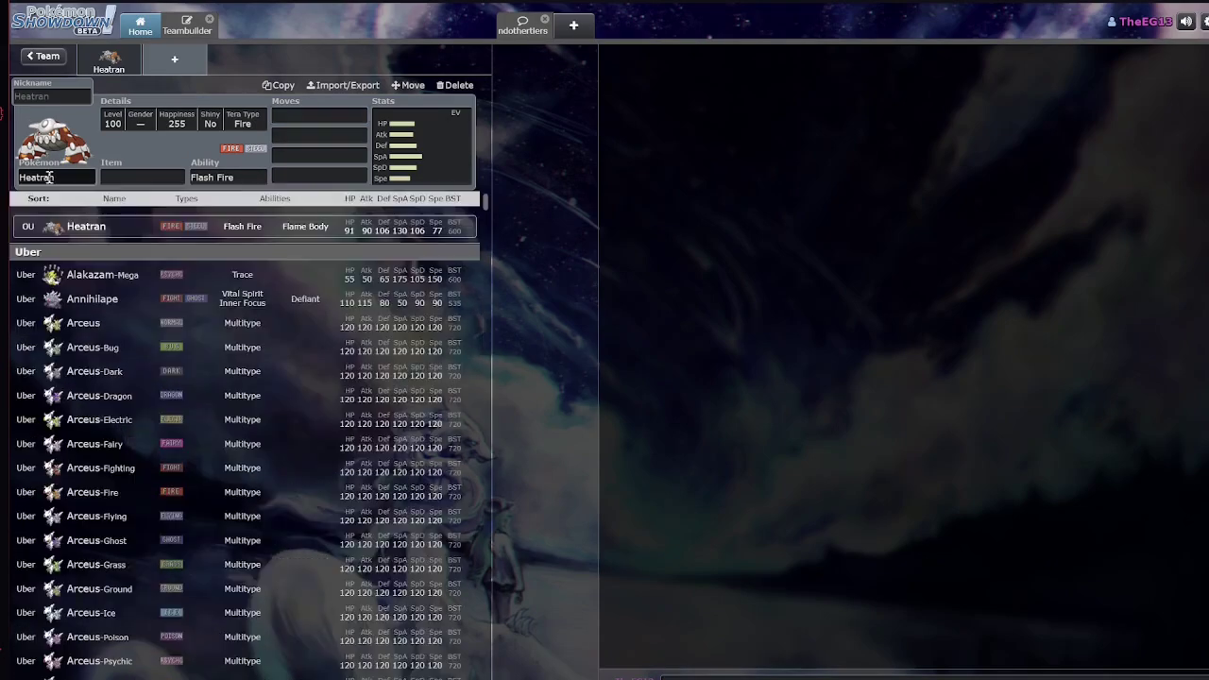
pyautogui.scroll(-20, 237, 386)
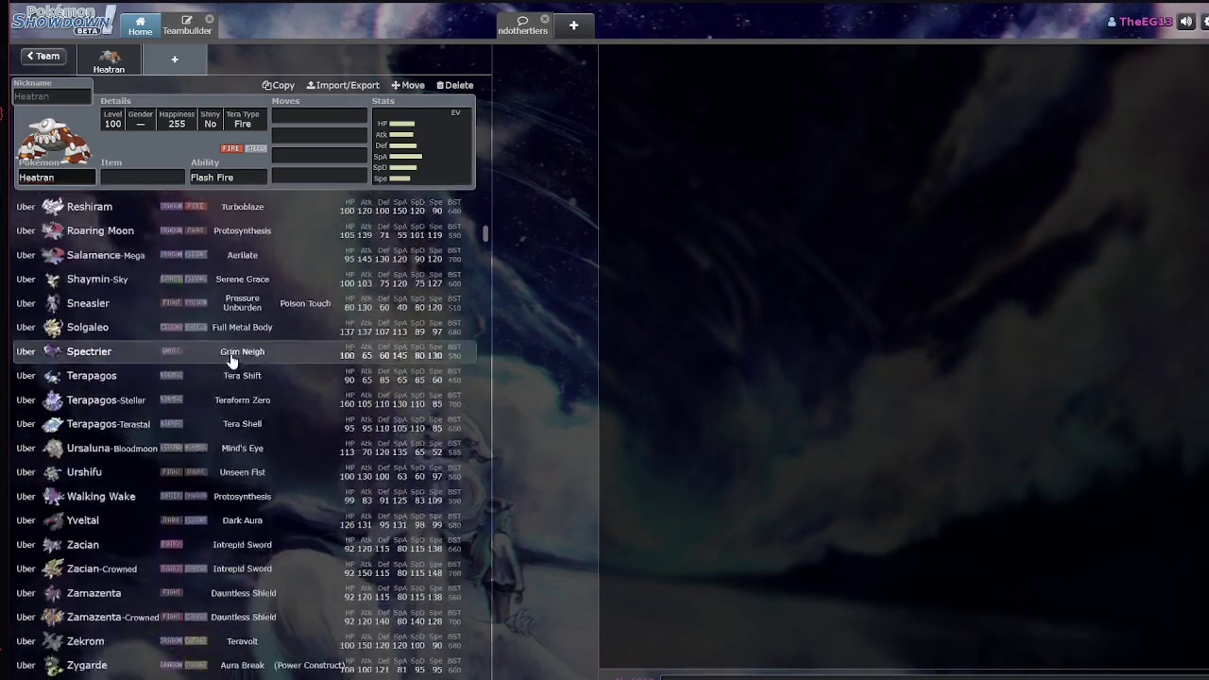
pyautogui.scroll(-1, 231, 359)
pyautogui.scroll(2, 168, 359)
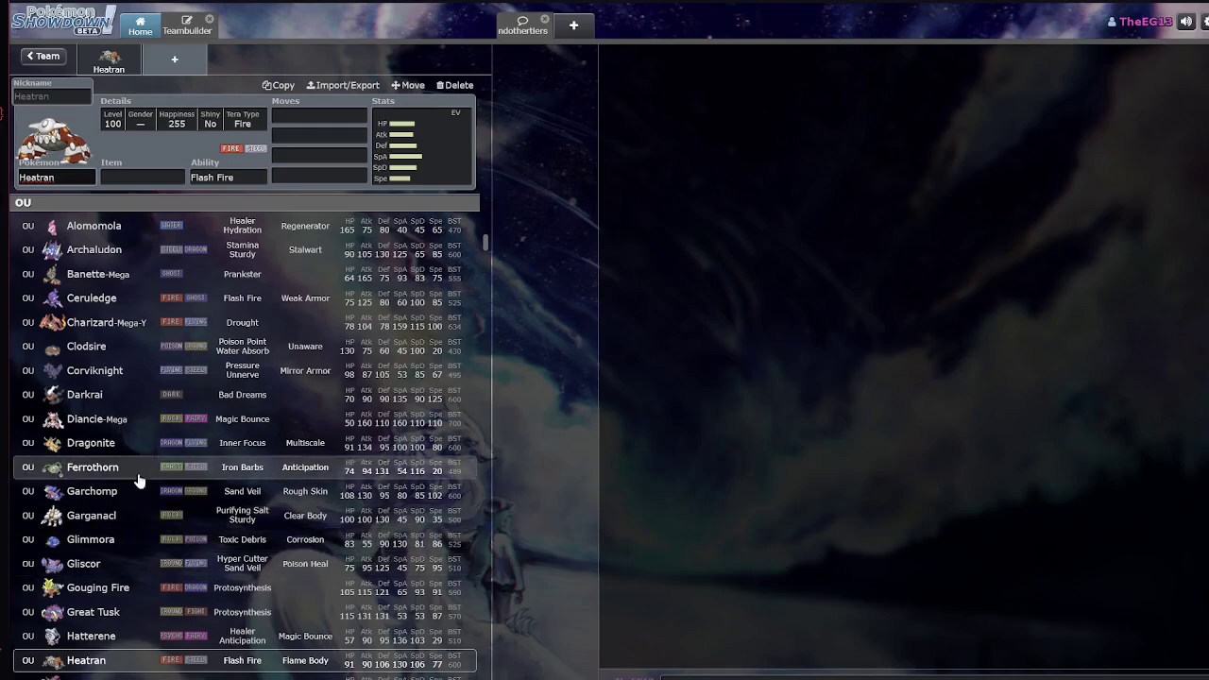
pyautogui.scroll(-3, 127, 491)
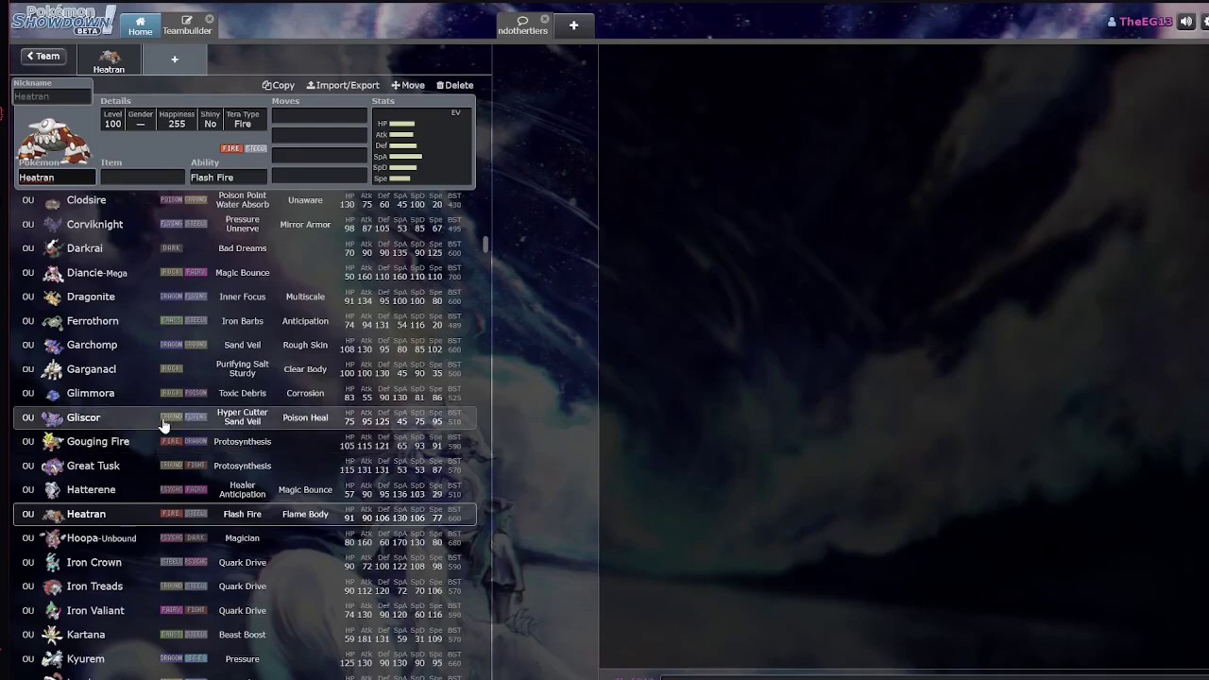
pyautogui.scroll(-6, 165, 425)
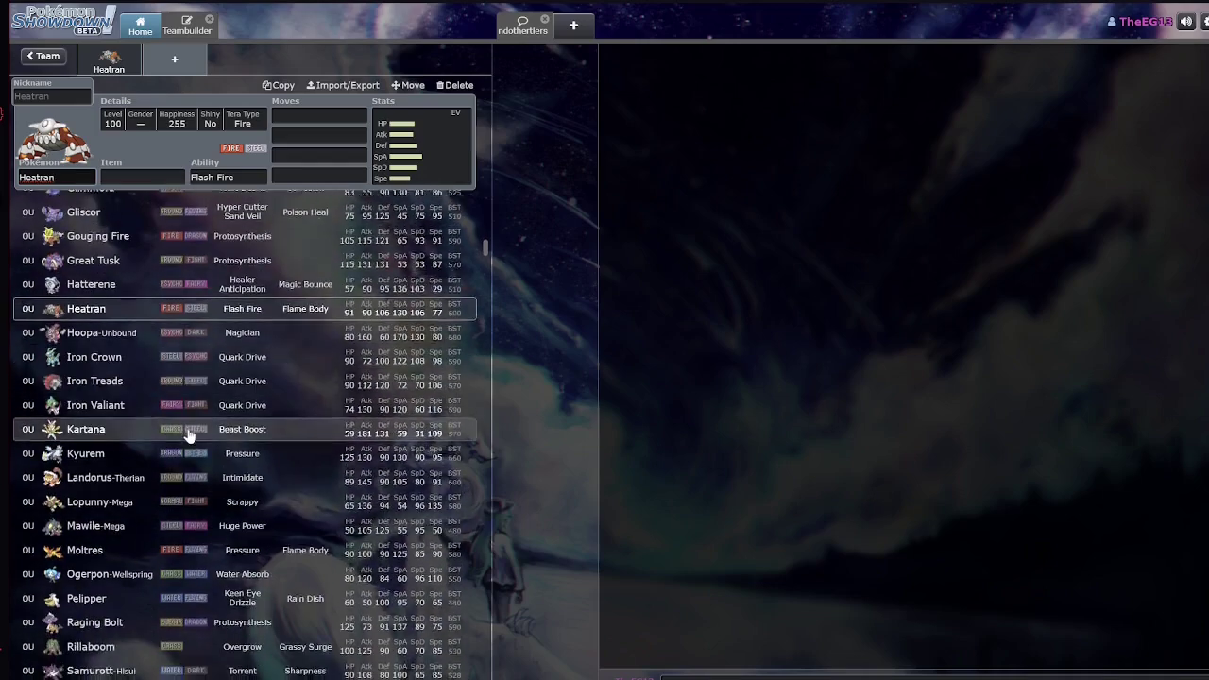
pyautogui.scroll(-1, 212, 486)
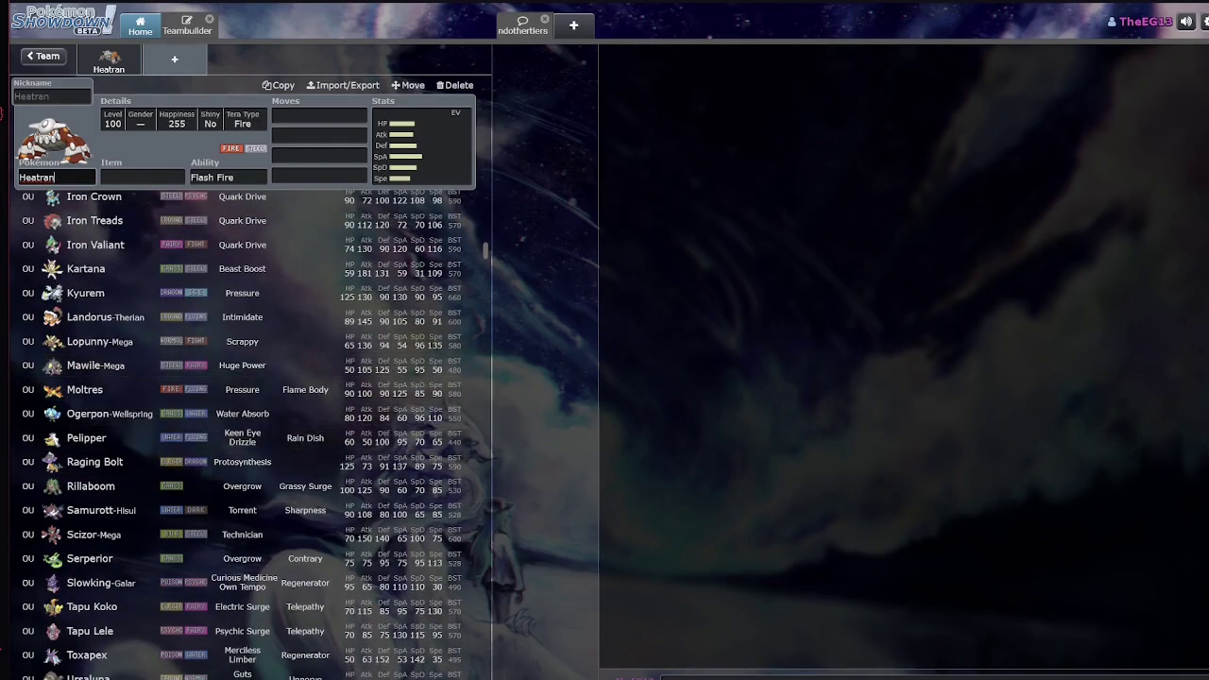
pyautogui.scroll(-2, 277, 328)
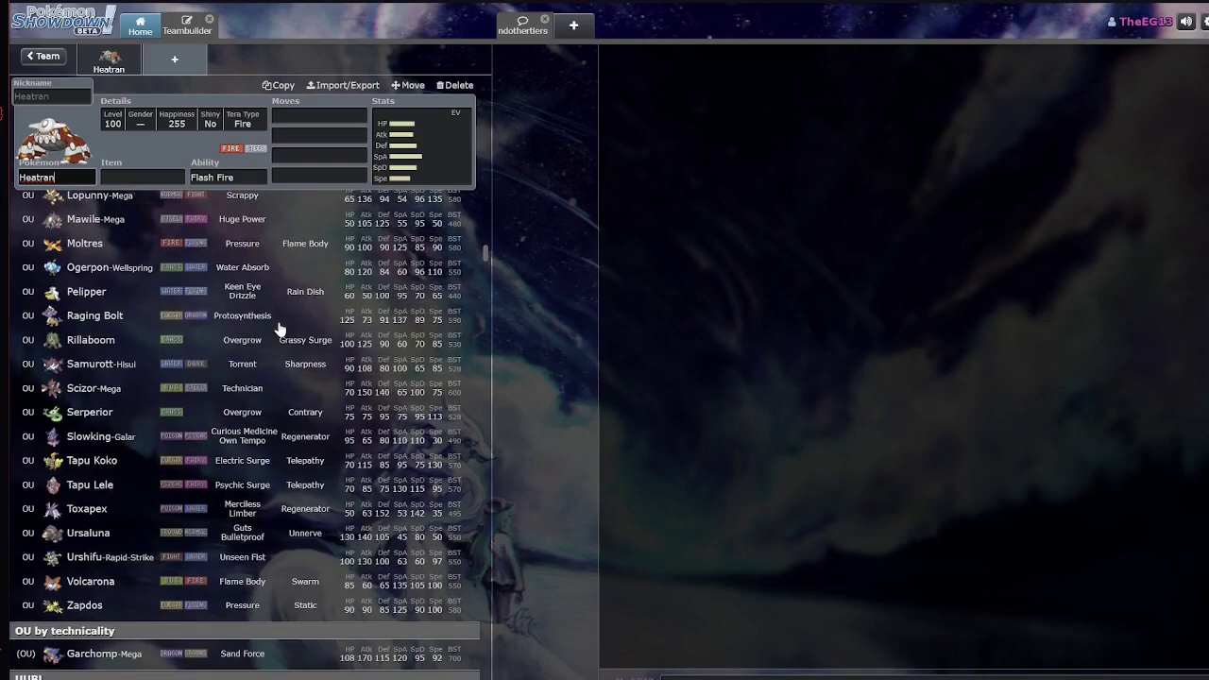
pyautogui.scroll(1, 268, 318)
pyautogui.scroll(1, 241, 320)
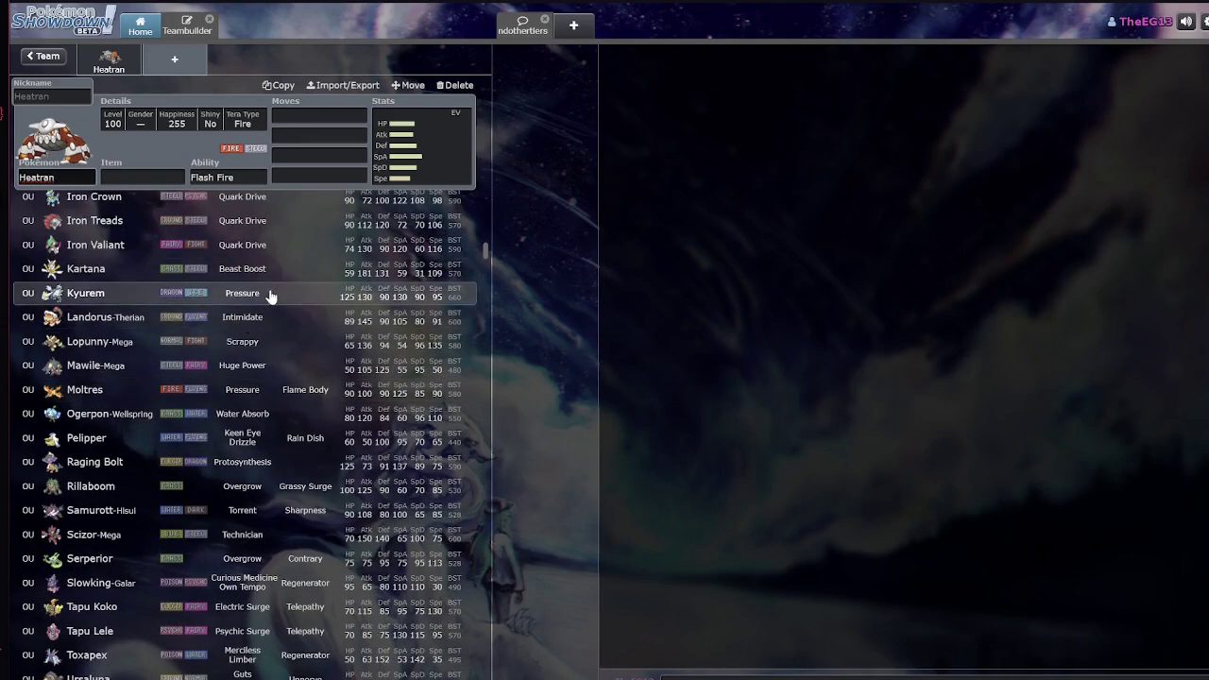
pyautogui.scroll(1, 270, 288)
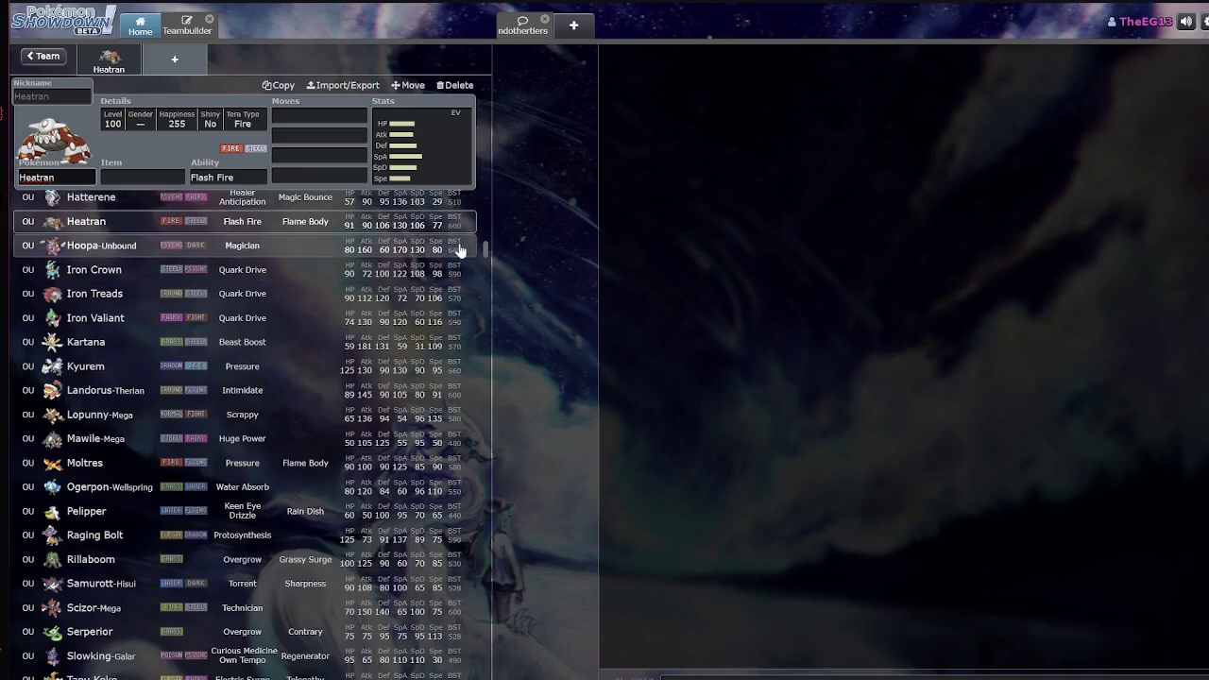
pyautogui.scroll(1, 431, 237)
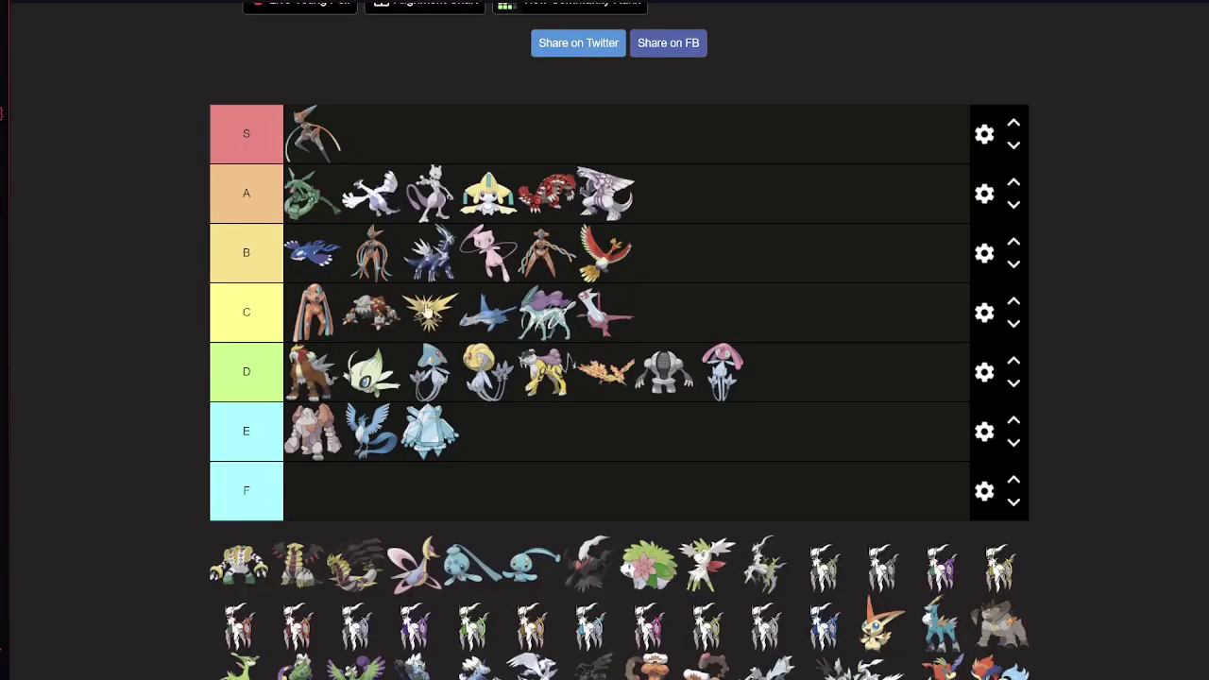
# Switch to the TierMaker list, move Heatran to the end of the B tier and Entei into the C tier before Latias
pyautogui.moveTo(376, 312); pyautogui.dragTo(559, 243)
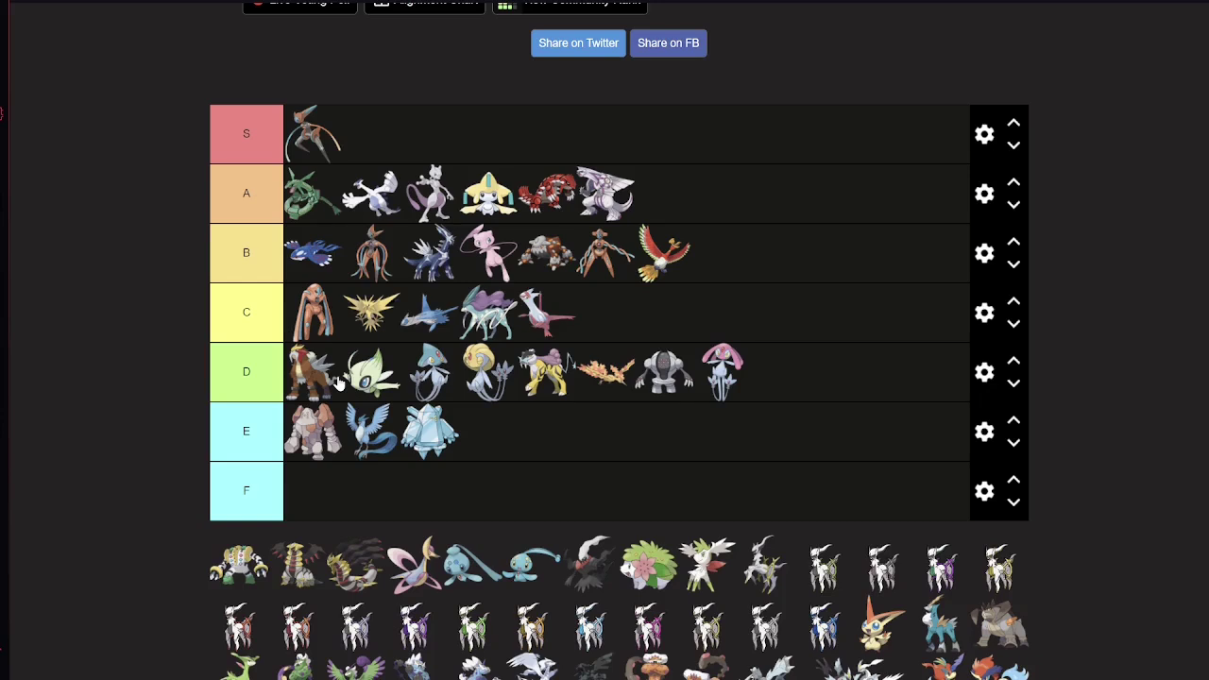
pyautogui.moveTo(338, 381); pyautogui.dragTo(605, 315)
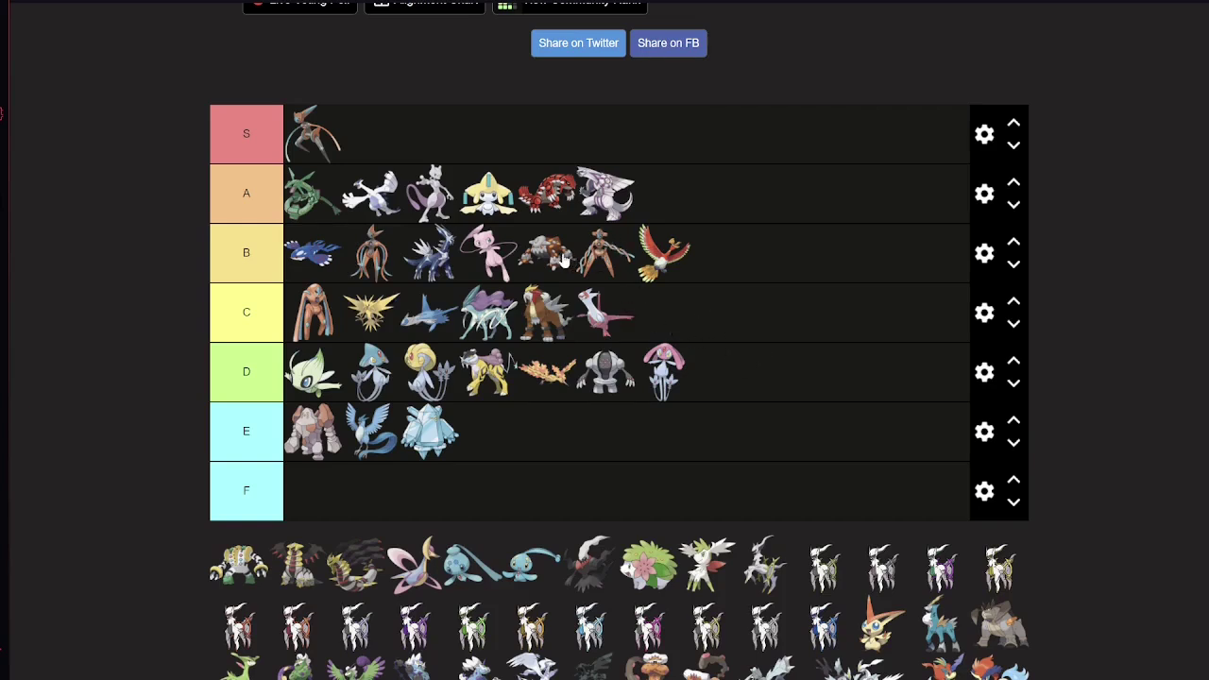
pyautogui.moveTo(563, 261); pyautogui.dragTo(652, 267)
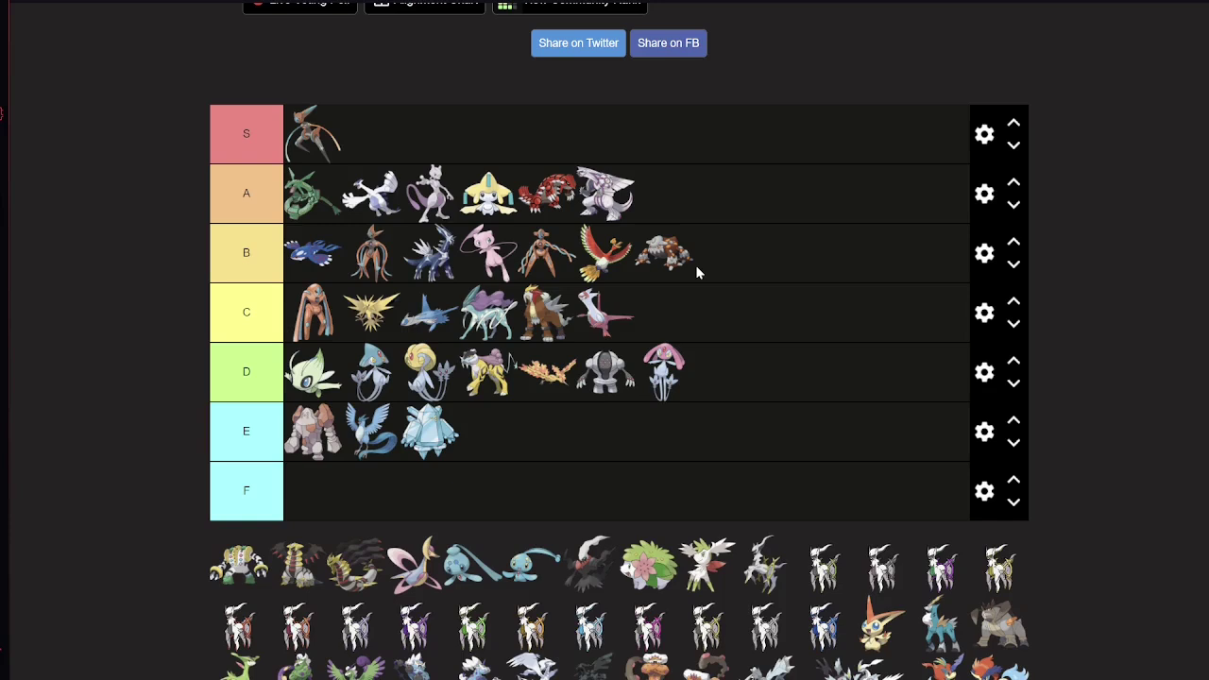
# Place Regigigas in the E tier after Regice, and change the Pokémon Showdown teambuilder slot's Pokémon to Regigigas
pyautogui.moveTo(236, 564); pyautogui.dragTo(477, 453)
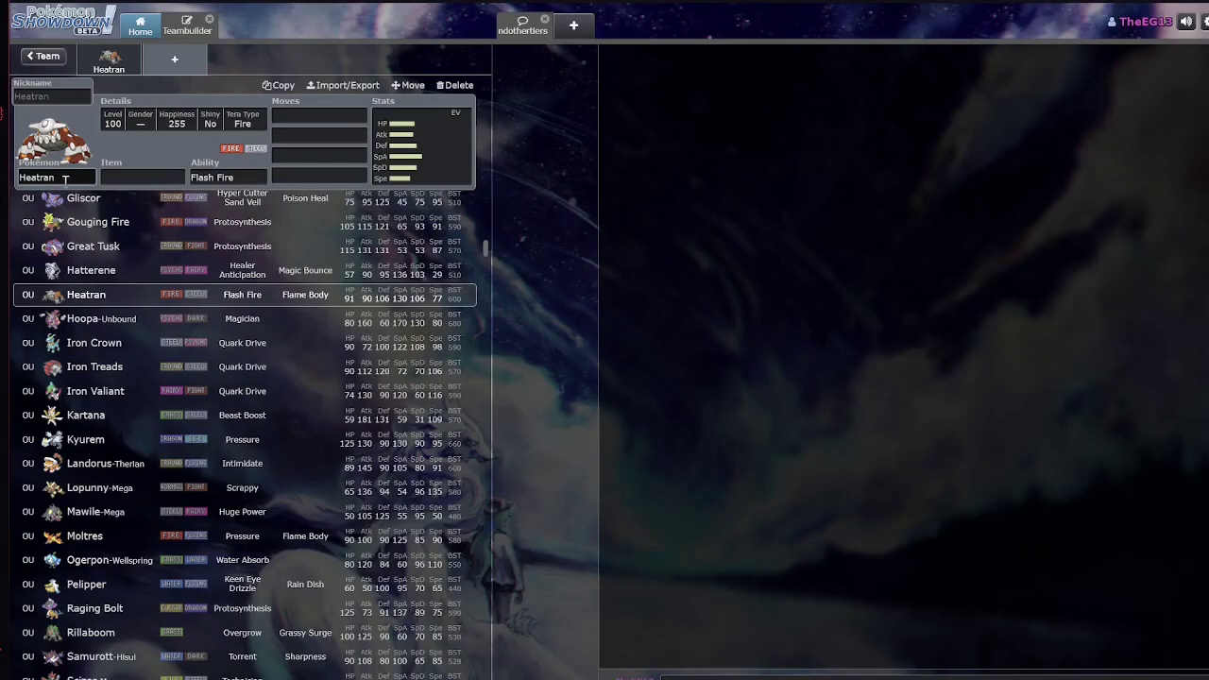
pyautogui.click(65, 179)
pyautogui.write('regigig')
pyautogui.press('Return')
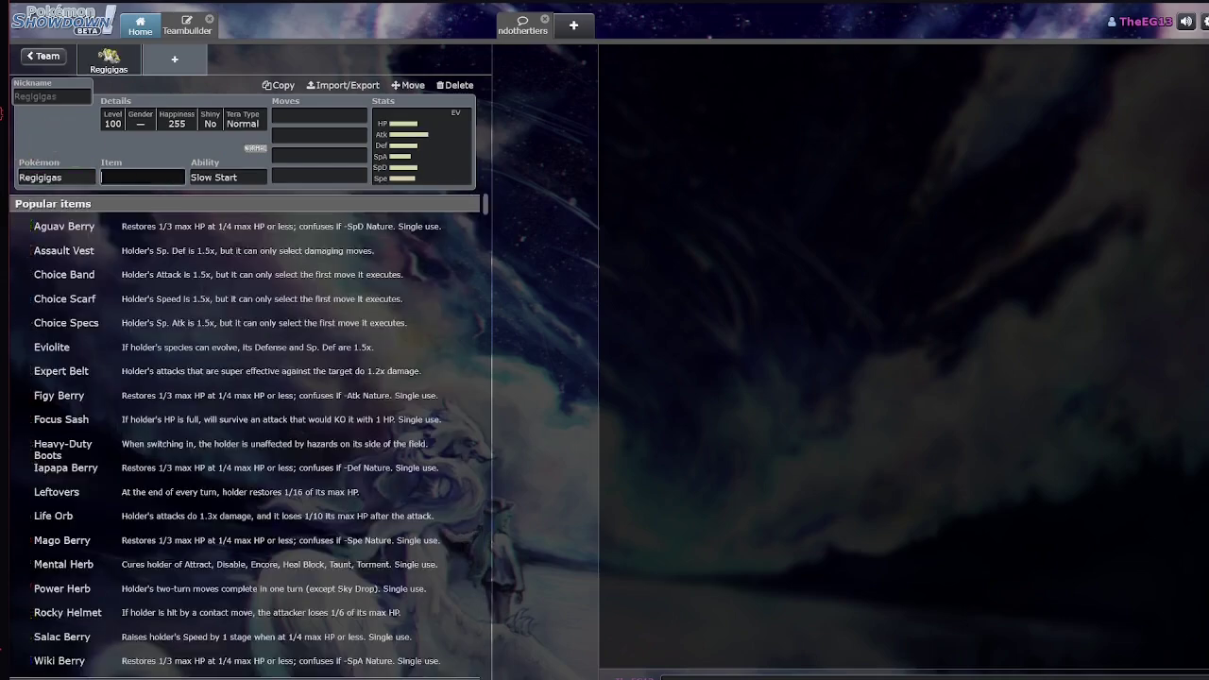
# Examine Regigigas's learnable moves, including their power, accuracy and effects
pyautogui.click(251, 174)
pyautogui.press('Return')
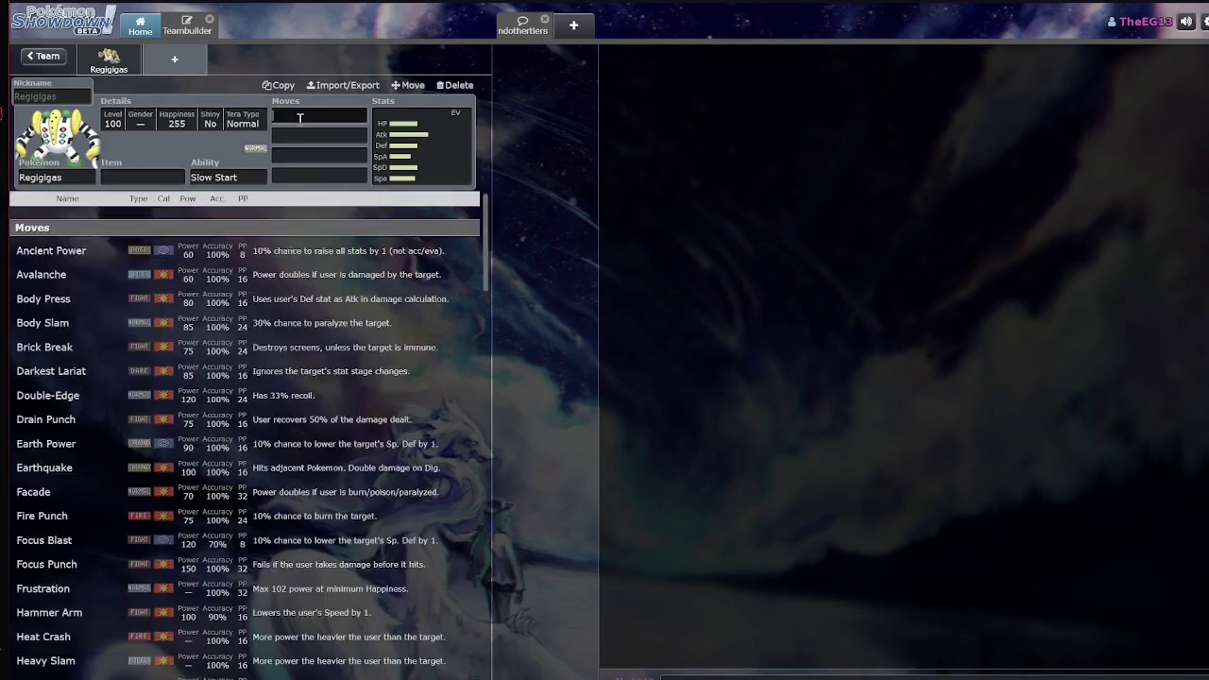
pyautogui.scroll(-4, 312, 321)
pyautogui.scroll(4, 312, 321)
pyautogui.scroll(-11, 312, 322)
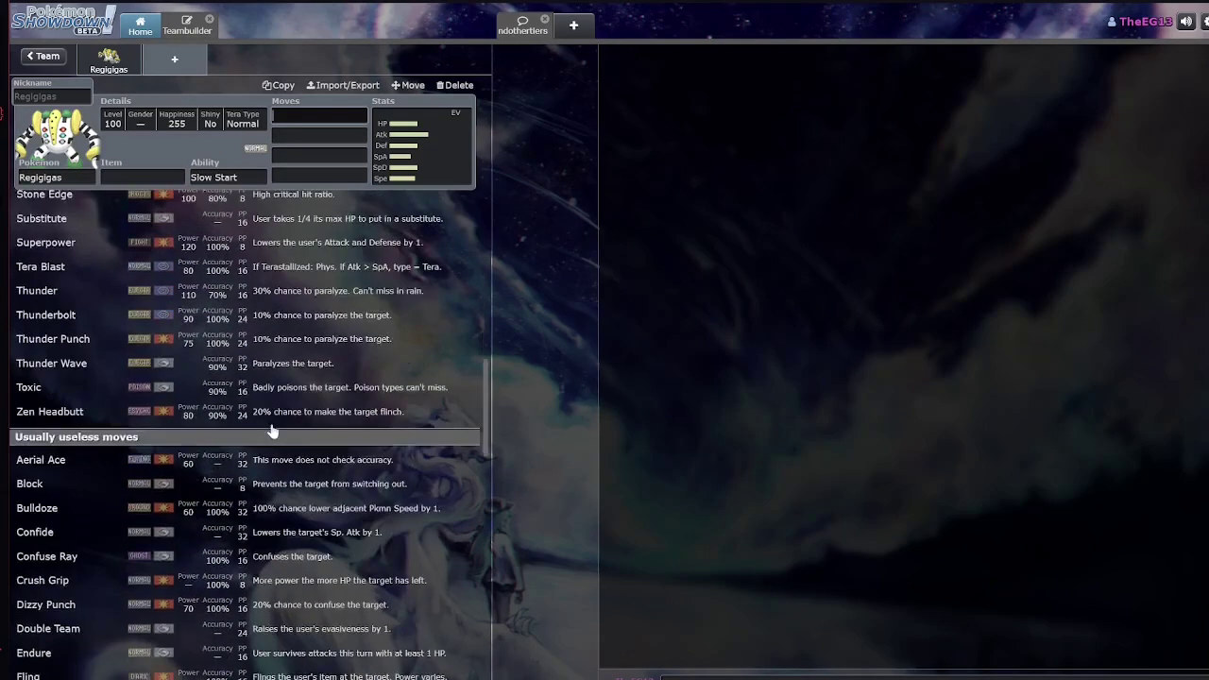
pyautogui.scroll(5, 253, 386)
pyautogui.scroll(3, 251, 406)
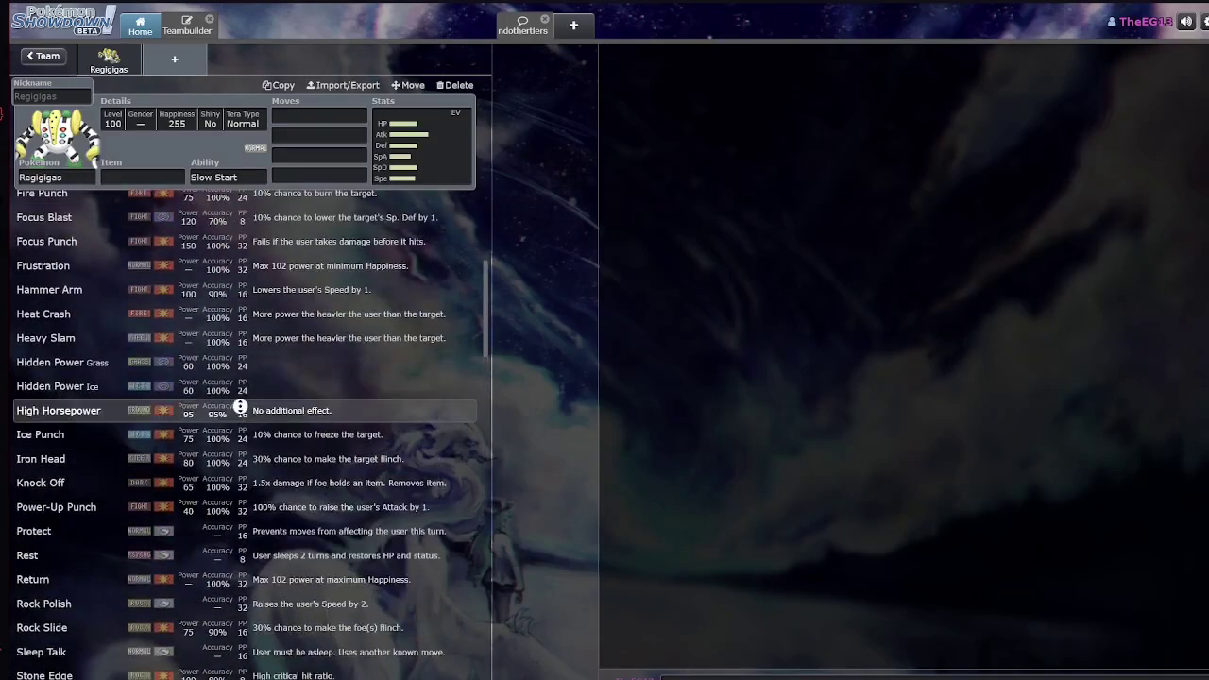
pyautogui.scroll(4, 252, 406)
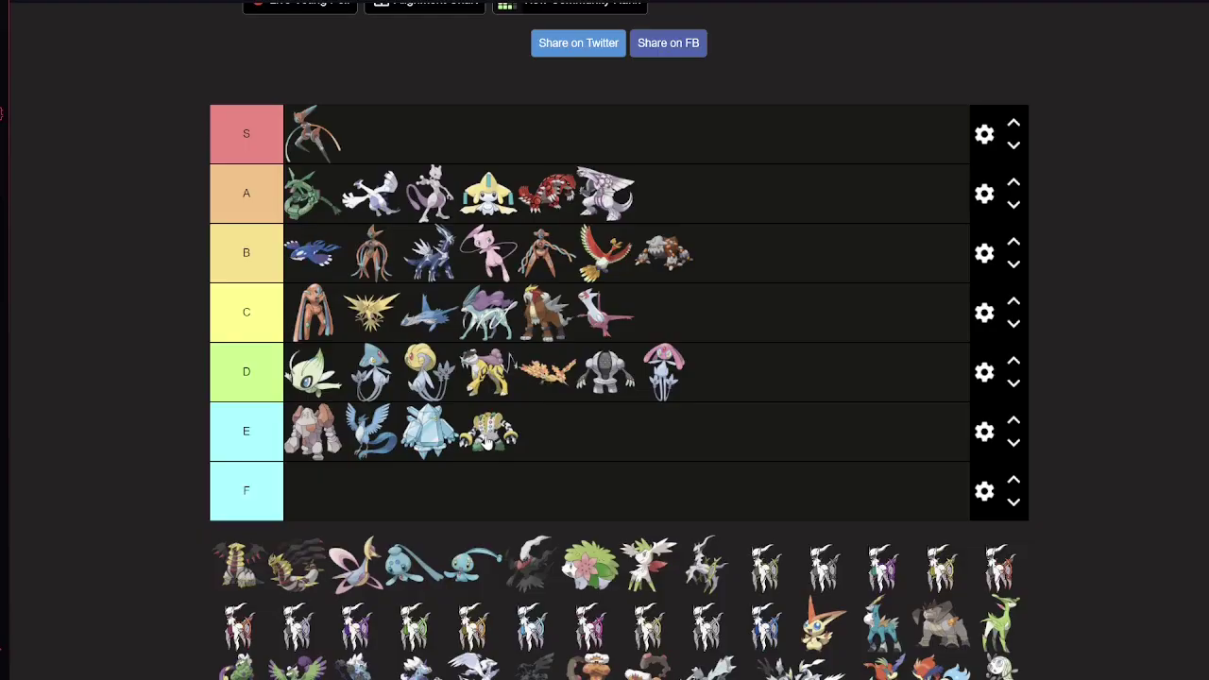
# Move Regigigas up to the D tier beside Celebi in TierMaker, and change the Showdown teambuilder slot's Pokémon to Giratina
pyautogui.moveTo(487, 431); pyautogui.dragTo(359, 383)
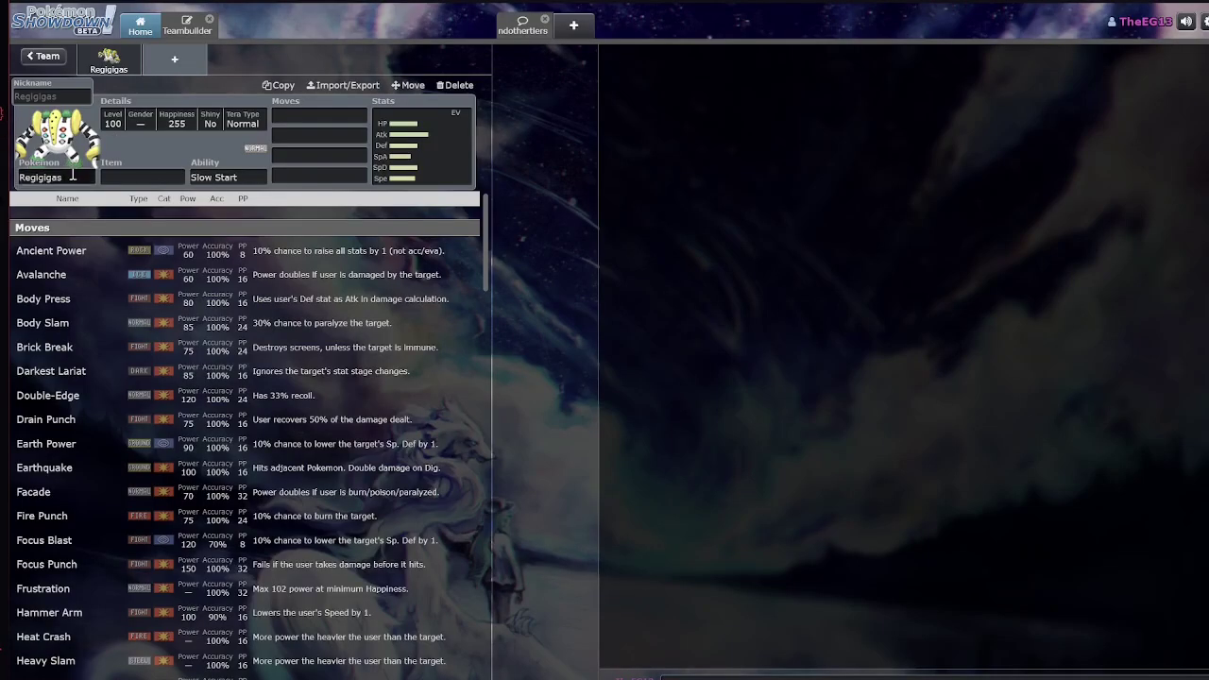
pyautogui.click(72, 175)
pyautogui.write('giratina')
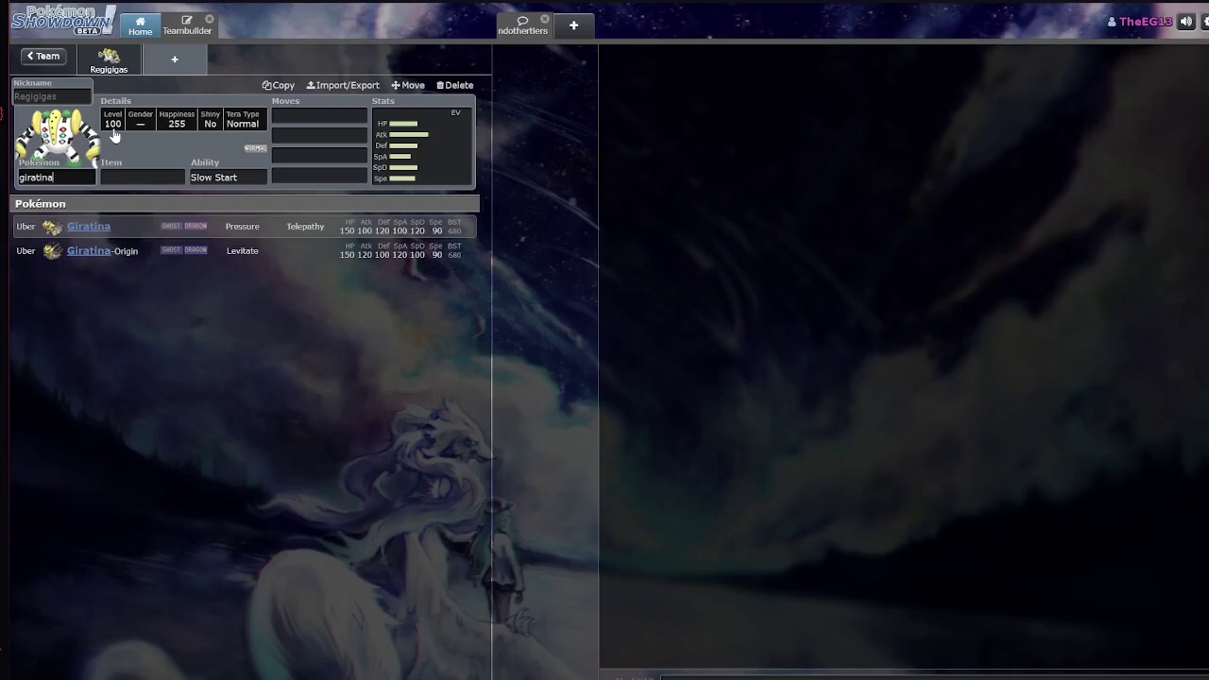
pyautogui.press('Return')
# Examine Giratina's abilities, learnable moves and the base stats of its two forms
pyautogui.click(263, 177)
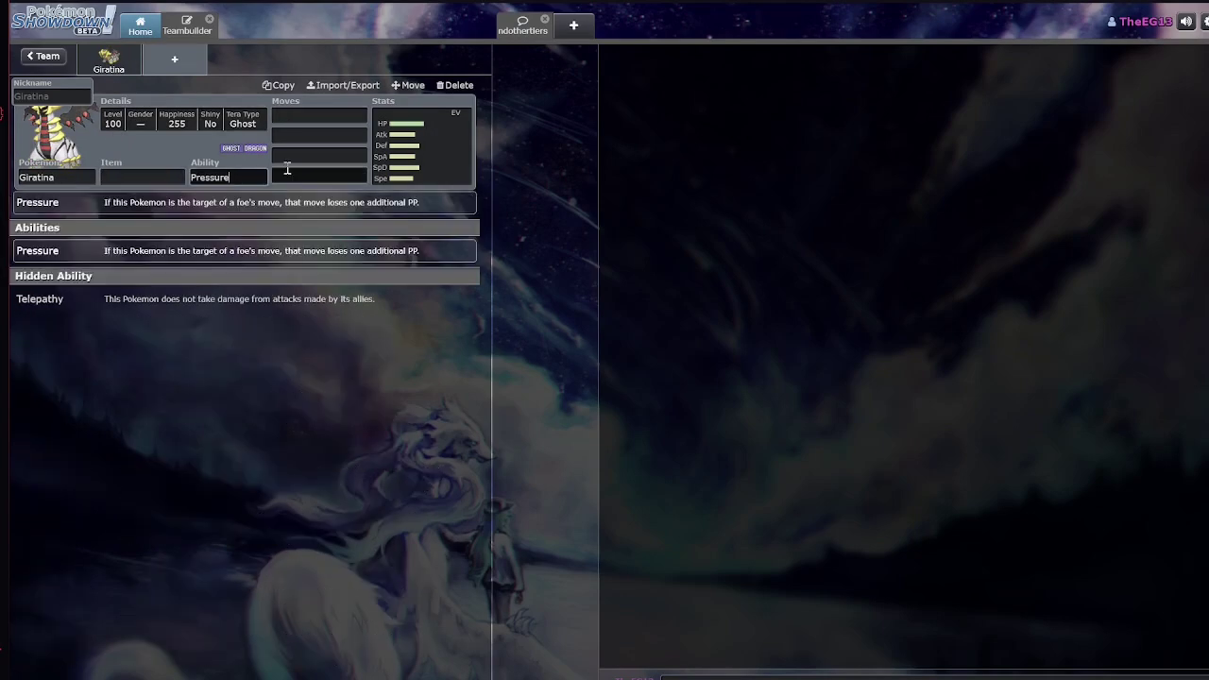
pyautogui.click(285, 116)
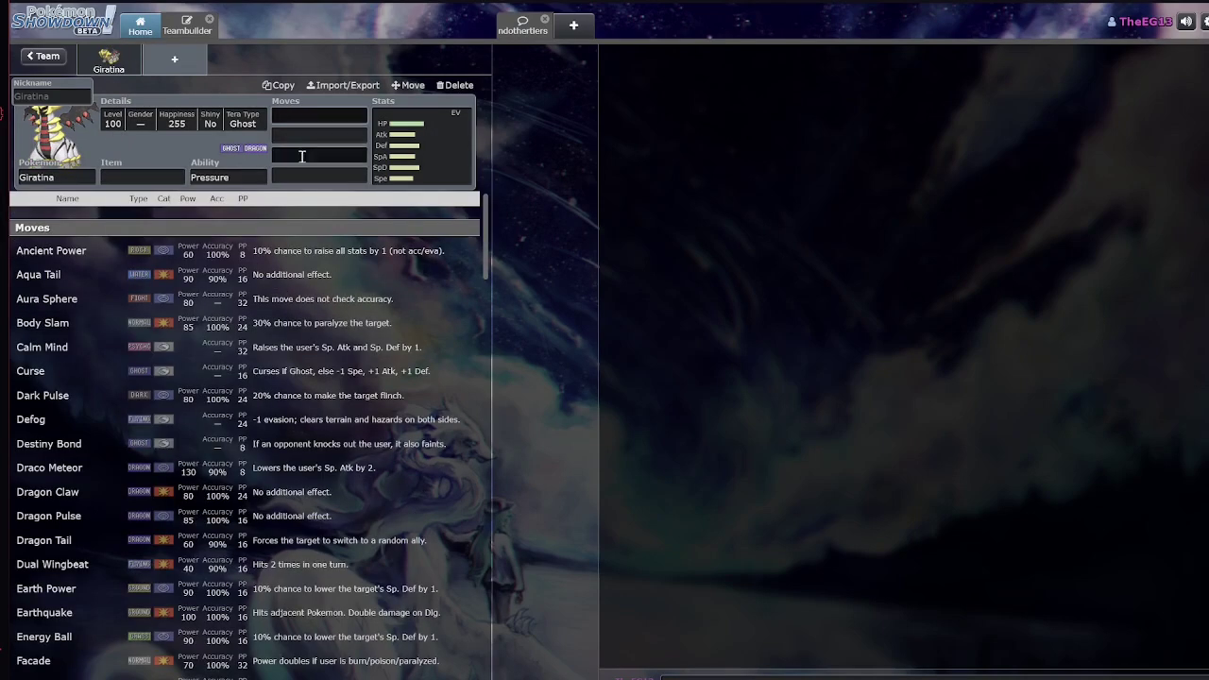
pyautogui.scroll(-2, 334, 216)
pyautogui.scroll(3, 339, 208)
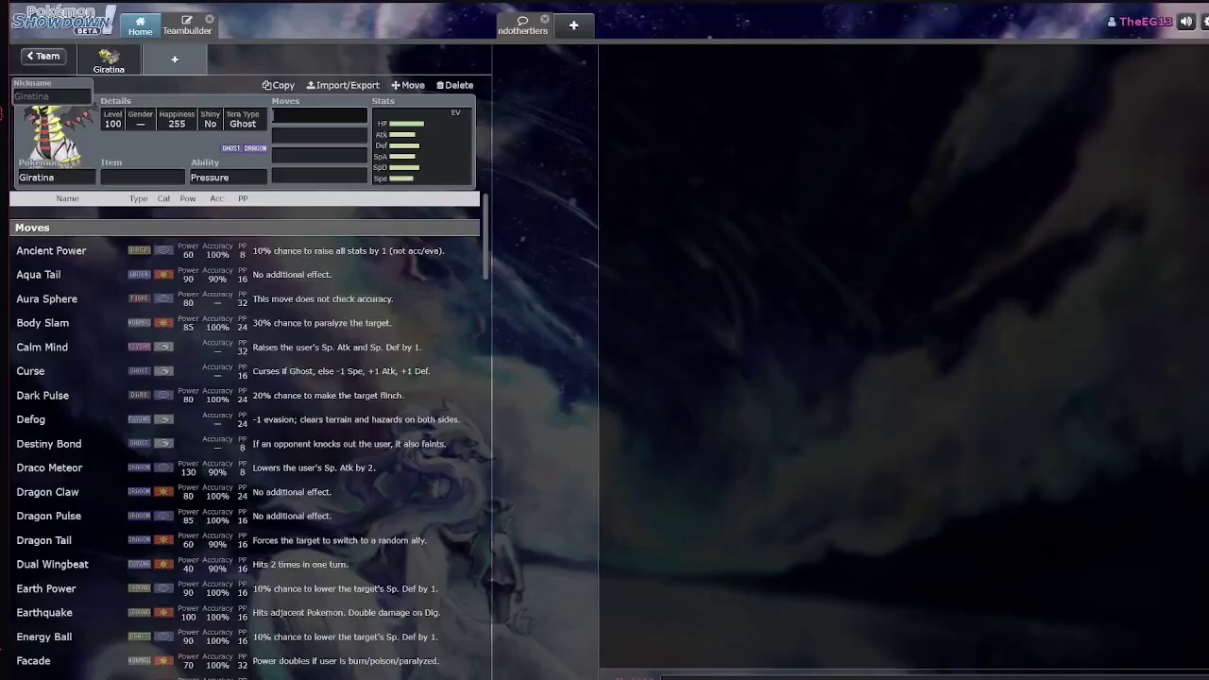
pyautogui.click(85, 174)
pyautogui.write('-')
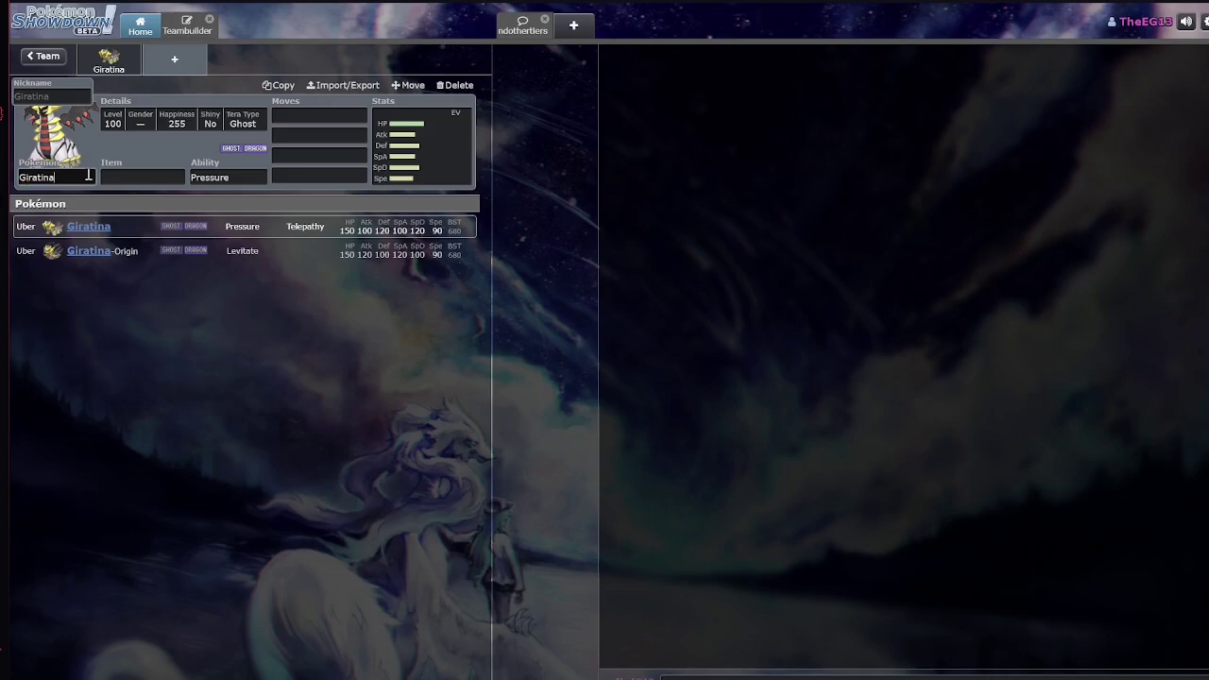
pyautogui.press('BackSpace')
pyautogui.click(318, 115)
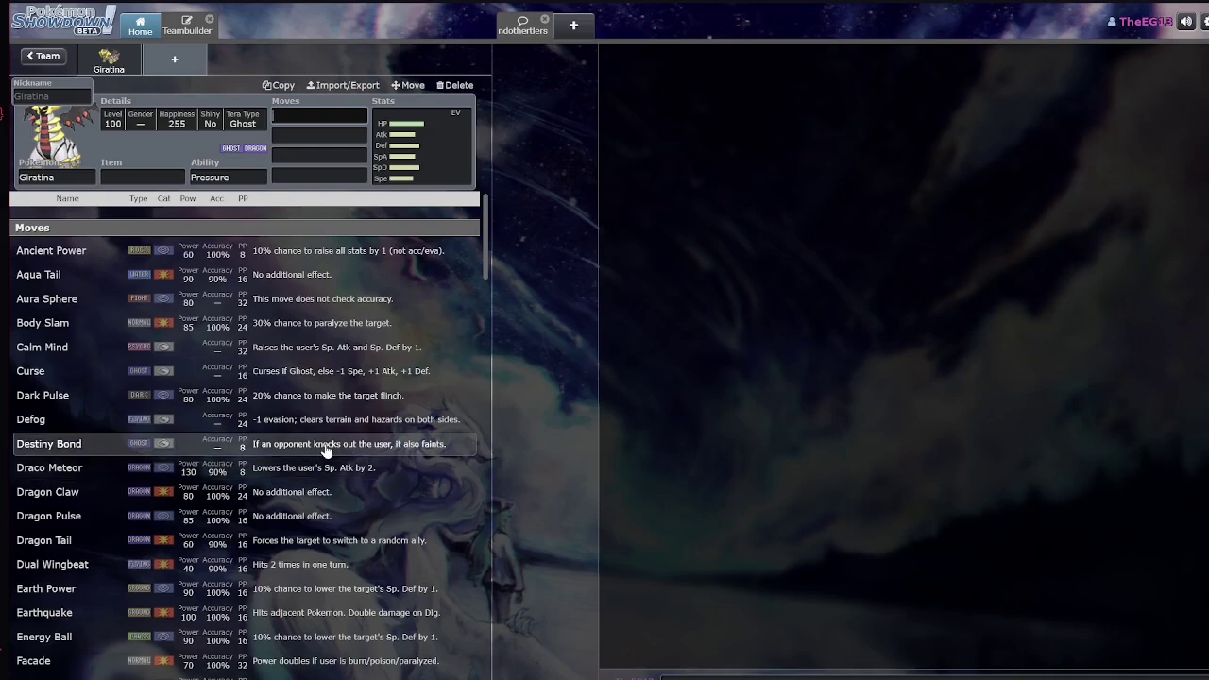
pyautogui.scroll(-1, 345, 415)
pyautogui.click(232, 177)
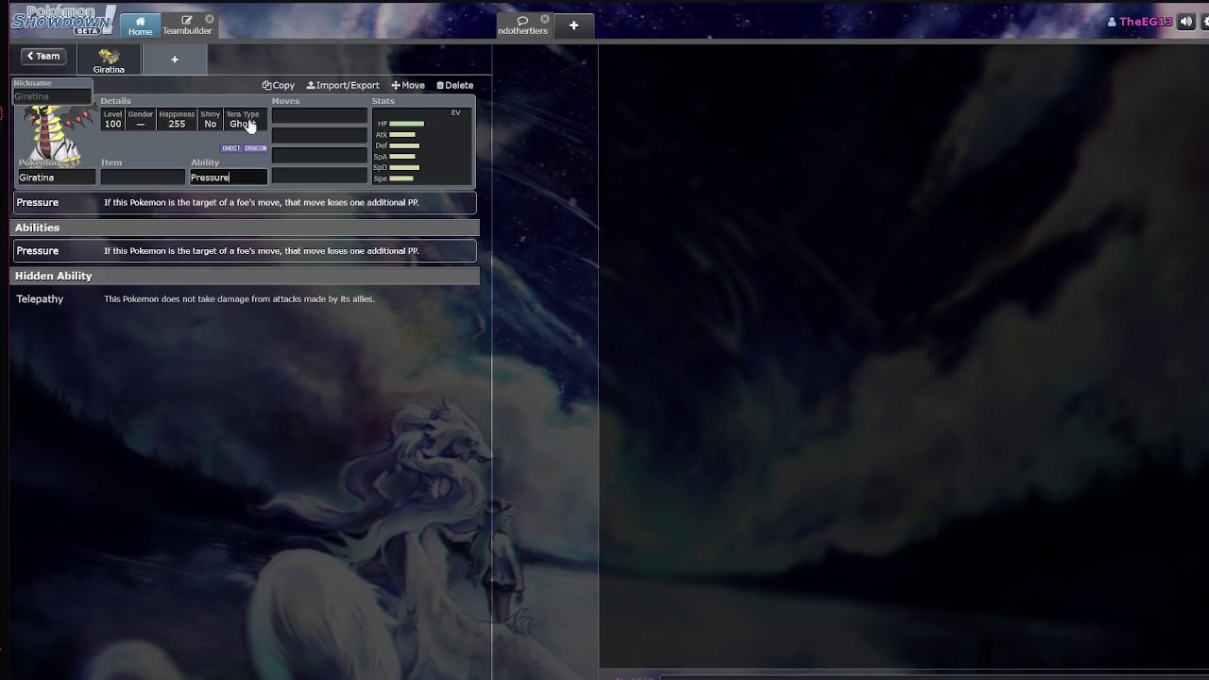
# Change the team slot's Pokémon to Giratina-Origin and compare its ability and base stats with the standard form's
pyautogui.click(137, 172)
pyautogui.click(85, 179)
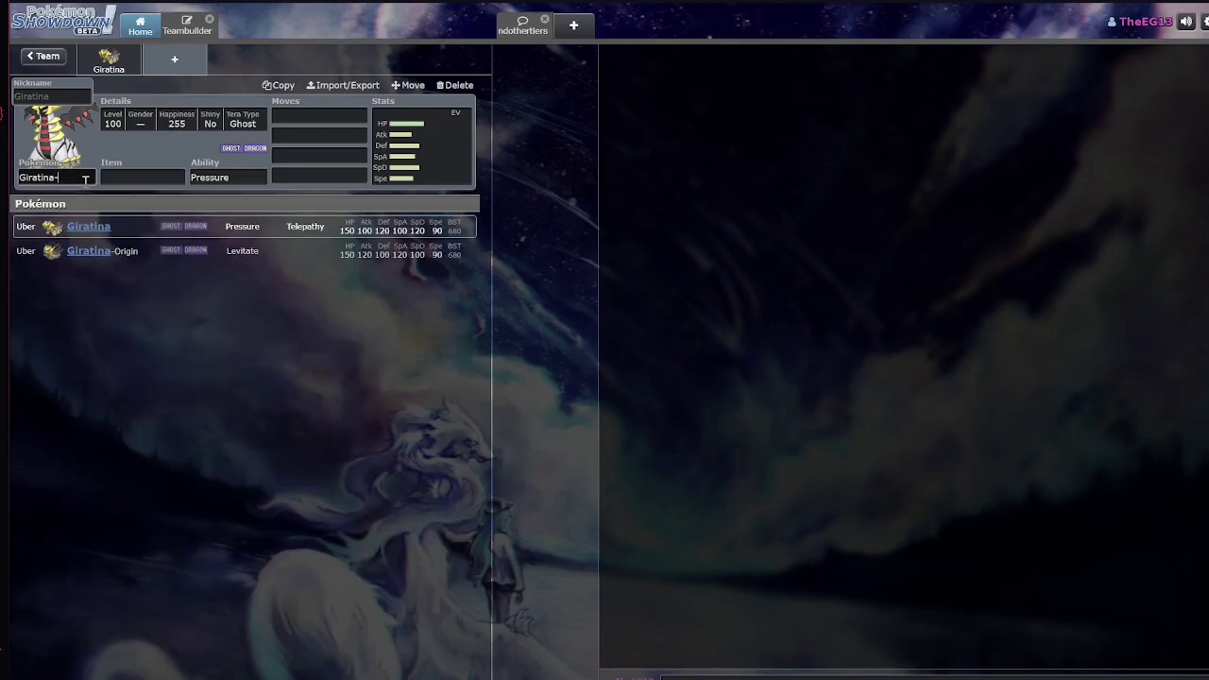
pyautogui.click(129, 244)
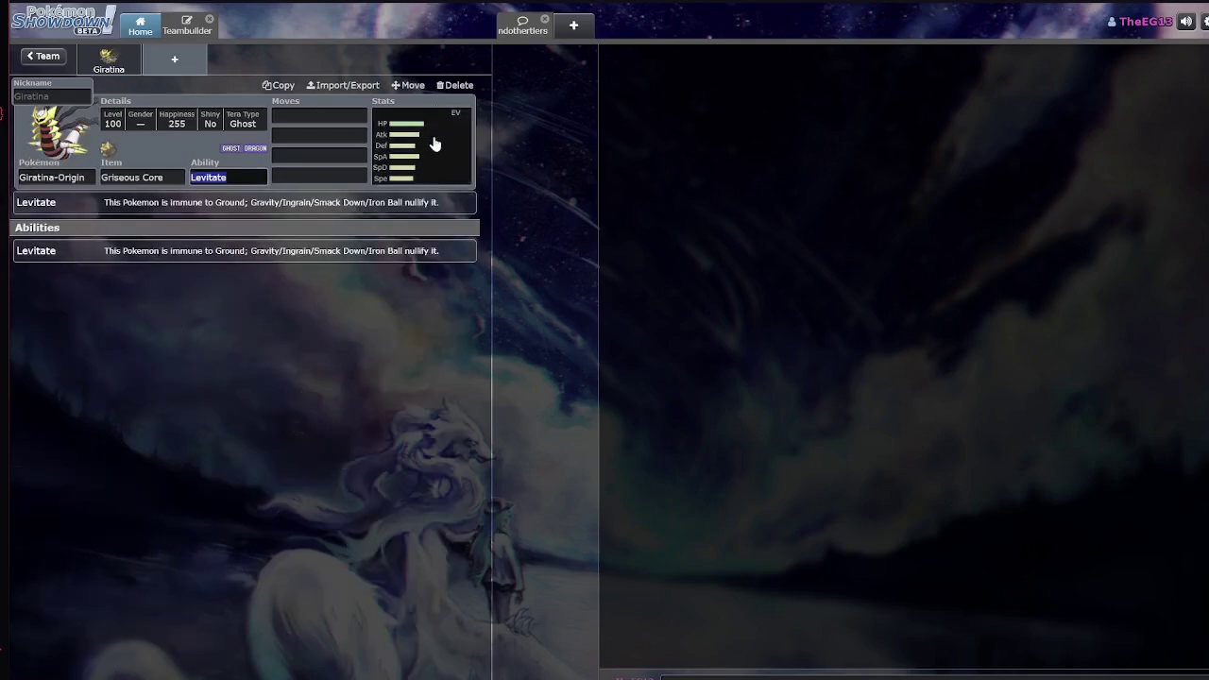
pyautogui.click(85, 177)
pyautogui.press('BackSpace')
pyautogui.press('BackSpace')
pyautogui.press('BackSpace')
pyautogui.press('BackSpace')
pyautogui.press('BackSpace')
pyautogui.press('BackSpace')
pyautogui.press('BackSpace')
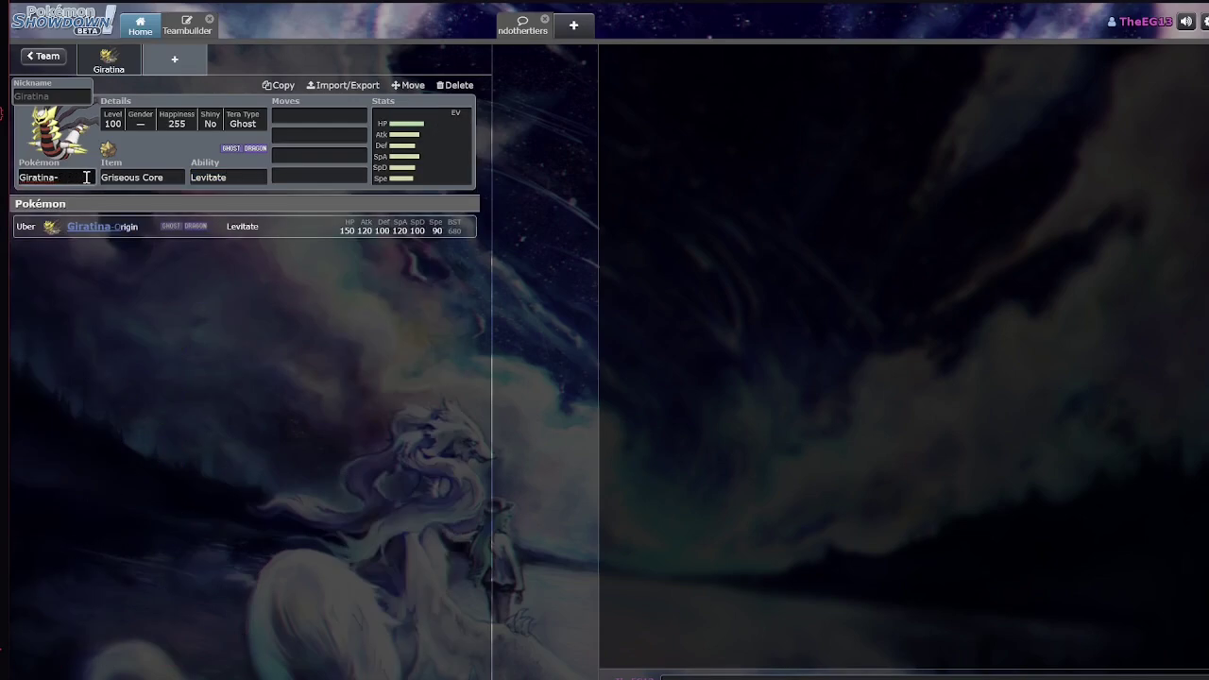
pyautogui.click(147, 229)
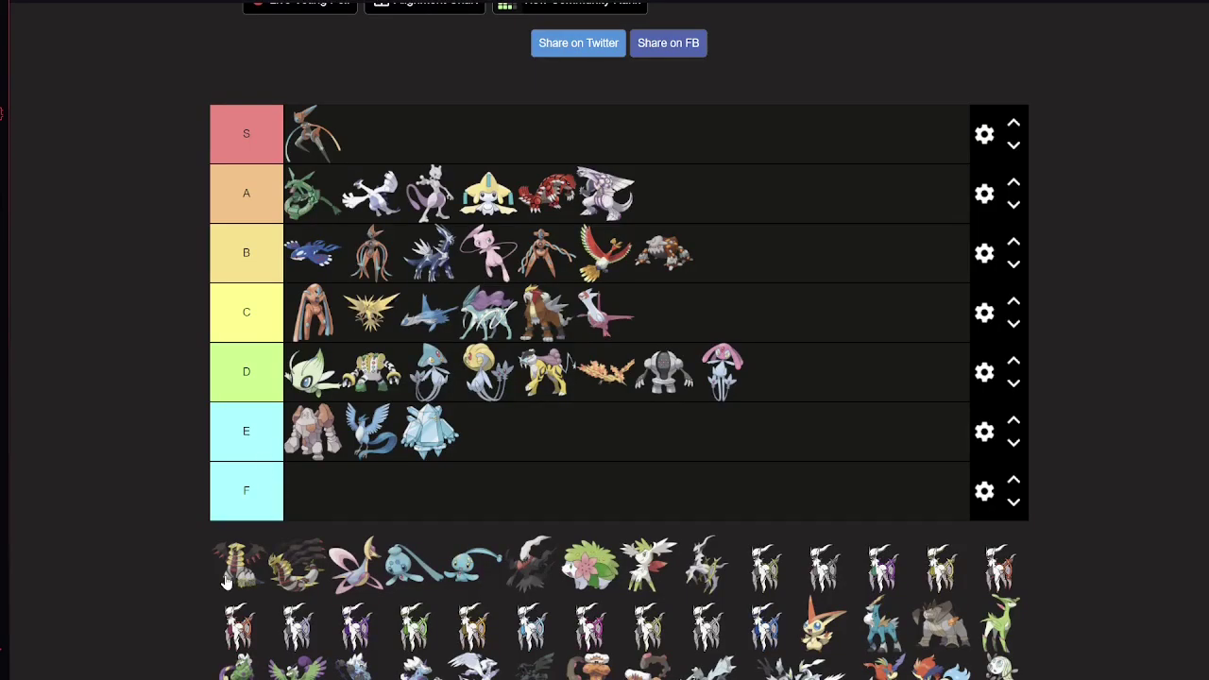
# Switch to the TierMaker list and place Giratina's standard form in the A tier between Mewtwo and Jirachi
pyautogui.moveTo(226, 583); pyautogui.dragTo(475, 201)
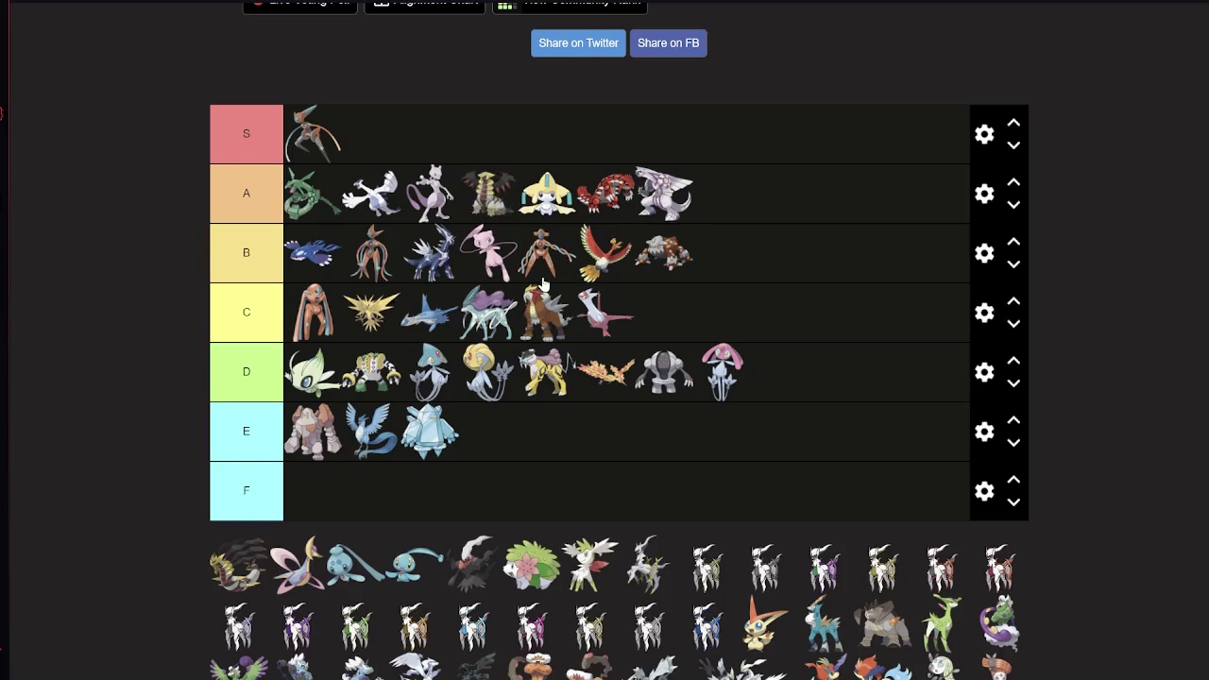
# Place Giratina's Origin form in the A tier between Jirachi and Groudon, and add Cresselia to the S tier beside Deoxys
pyautogui.moveTo(241, 566); pyautogui.dragTo(673, 193)
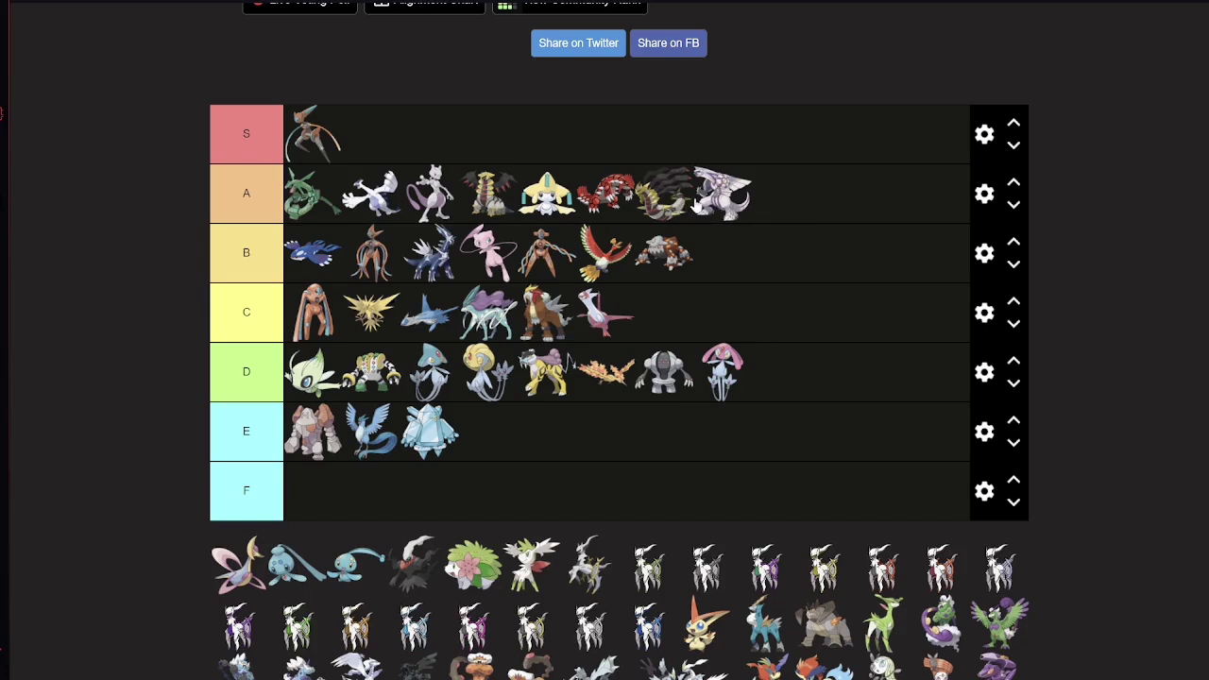
pyautogui.moveTo(659, 208); pyautogui.dragTo(628, 206)
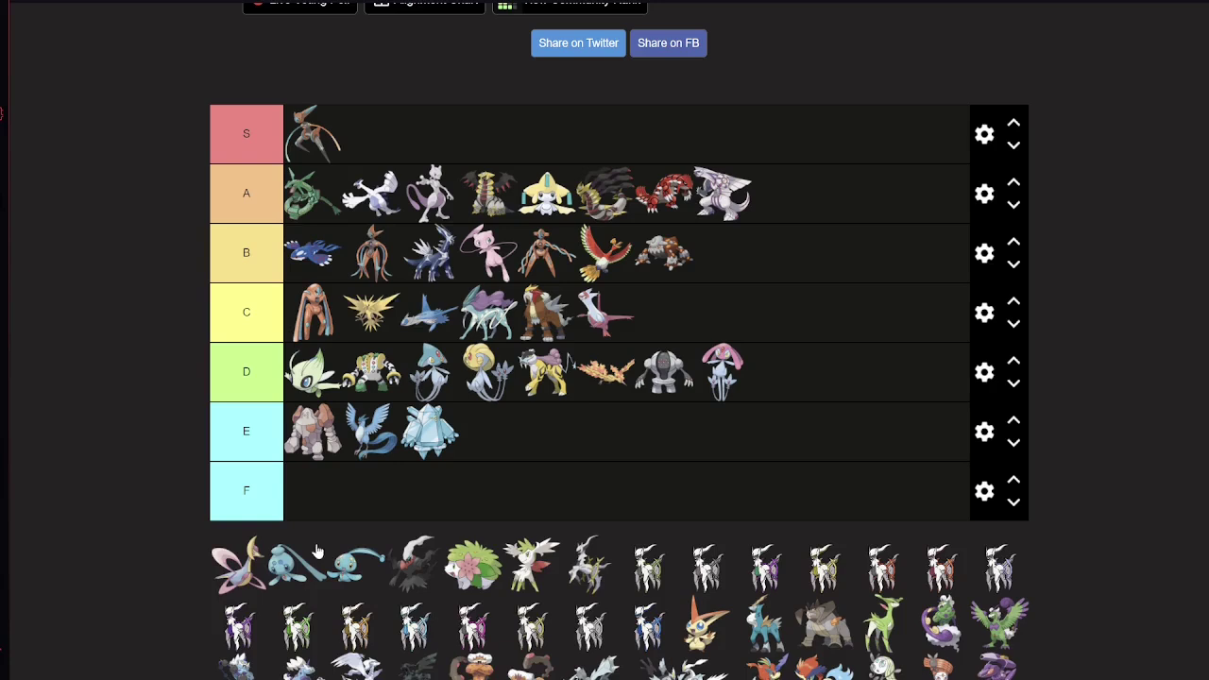
pyautogui.moveTo(244, 565); pyautogui.dragTo(369, 142)
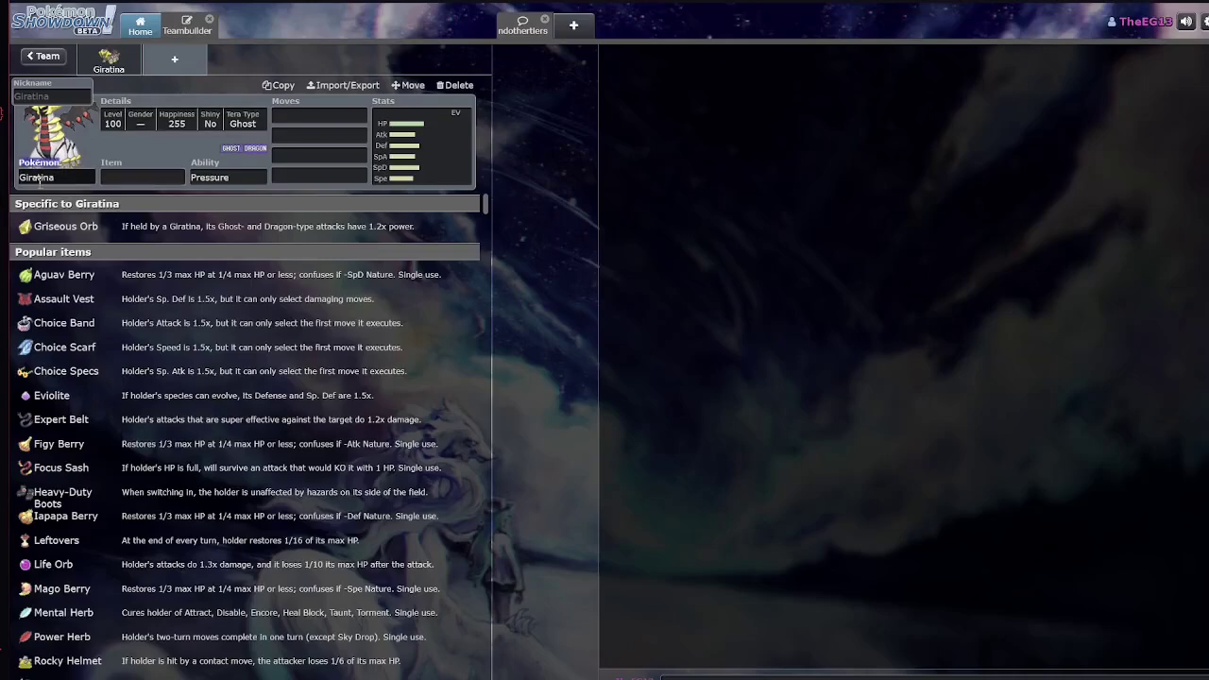
# Switch to the Showdown teambuilder, change the team slot's Pokémon to Cresselia and open its first move slot
pyautogui.click(39, 179)
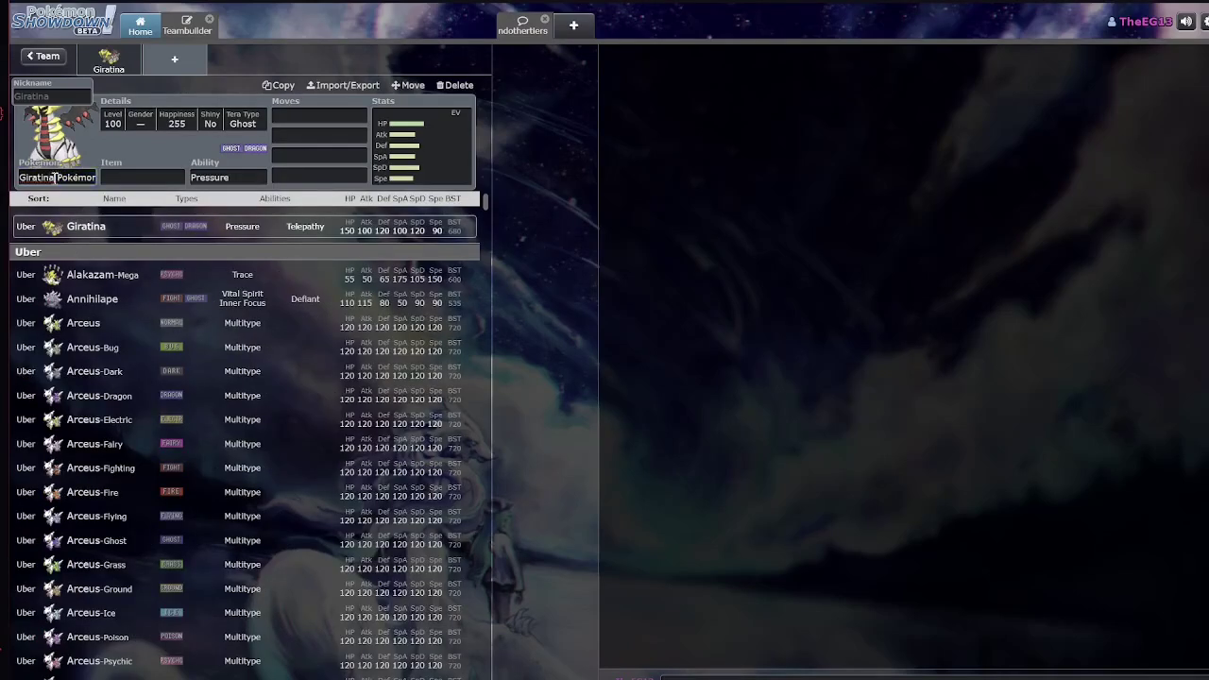
pyautogui.press('BackSpace')
pyautogui.press('BackSpace')
pyautogui.press('BackSpace')
pyautogui.press('BackSpace')
pyautogui.press('BackSpace')
pyautogui.press('BackSpace')
pyautogui.press('BackSpace')
pyautogui.press('BackSpace')
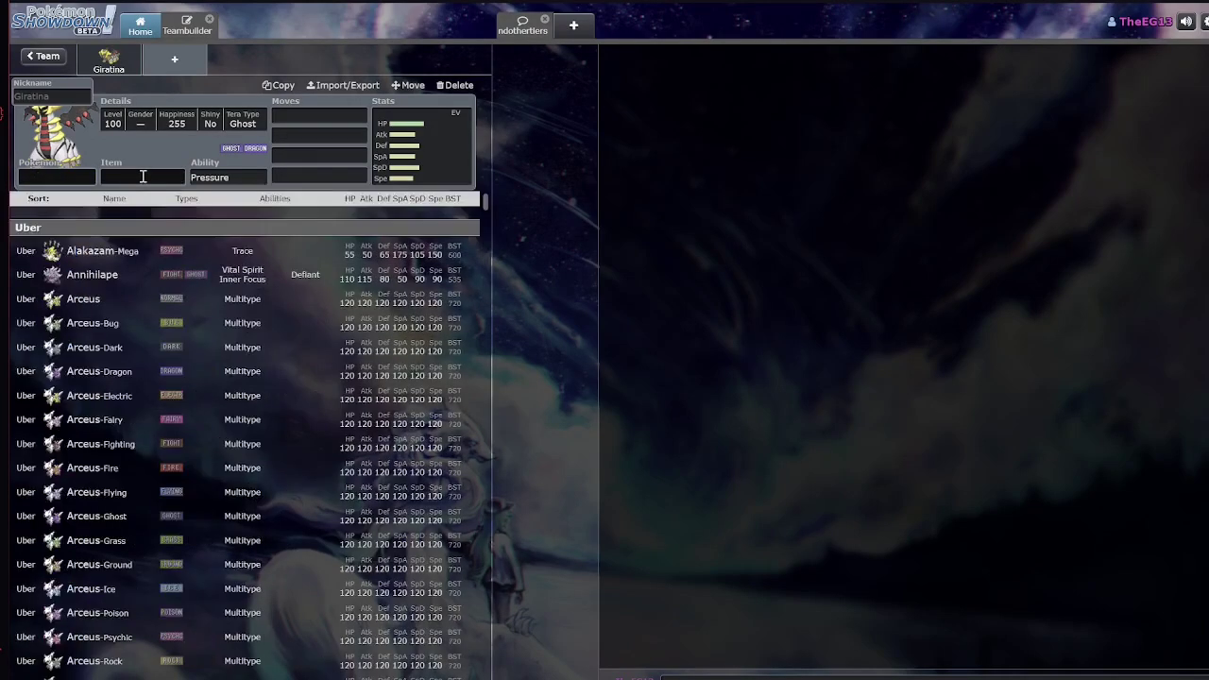
pyautogui.write('cresselia')
pyautogui.press('Return')
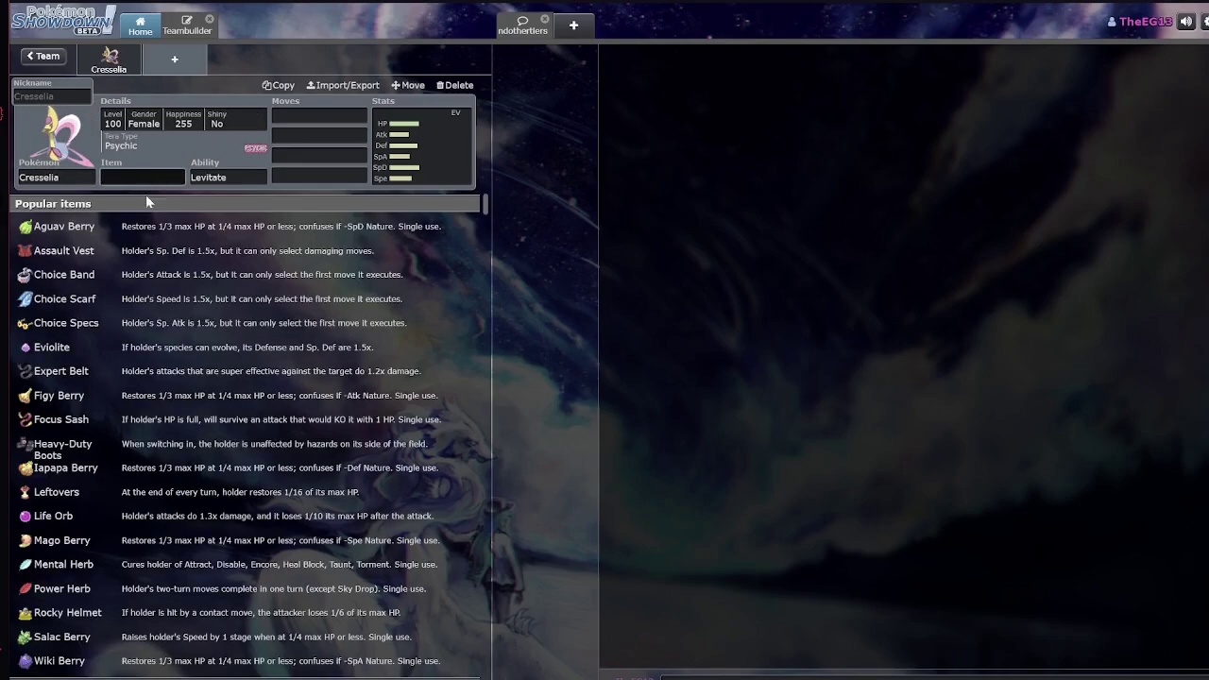
pyautogui.click(318, 120)
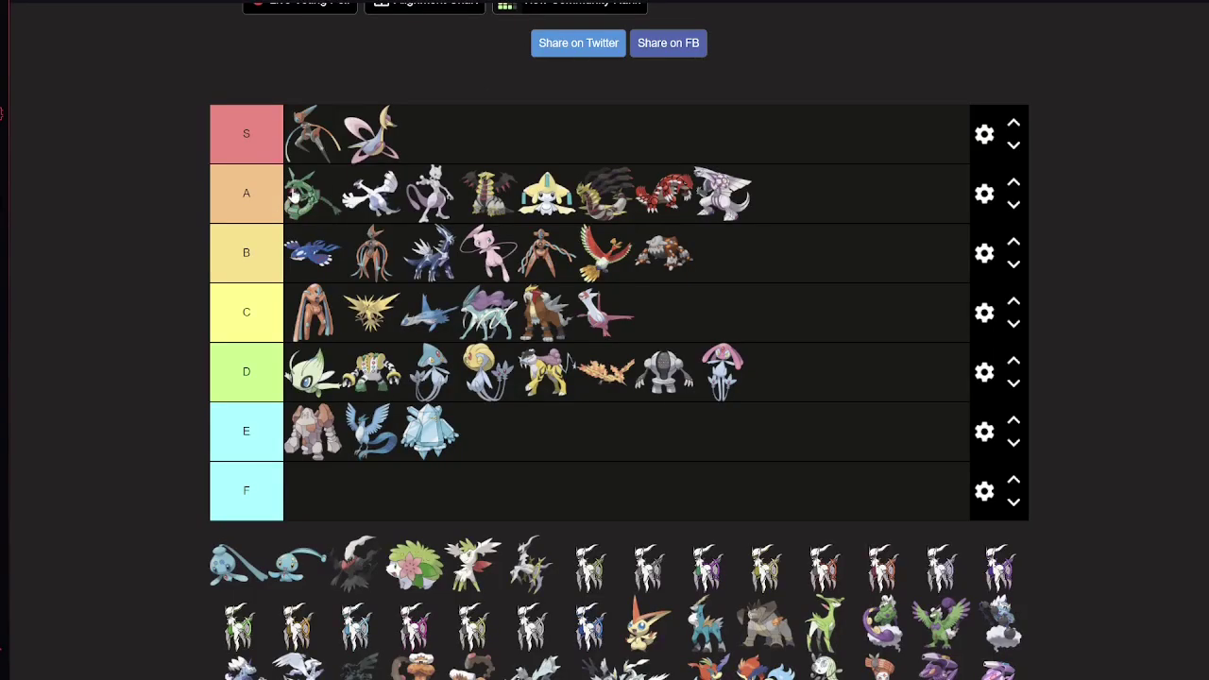
# In TierMaker, move Cresselia to the B tier just before Mew, and move Dialga up beside Kyogre
pyautogui.moveTo(350, 137); pyautogui.dragTo(306, 140)
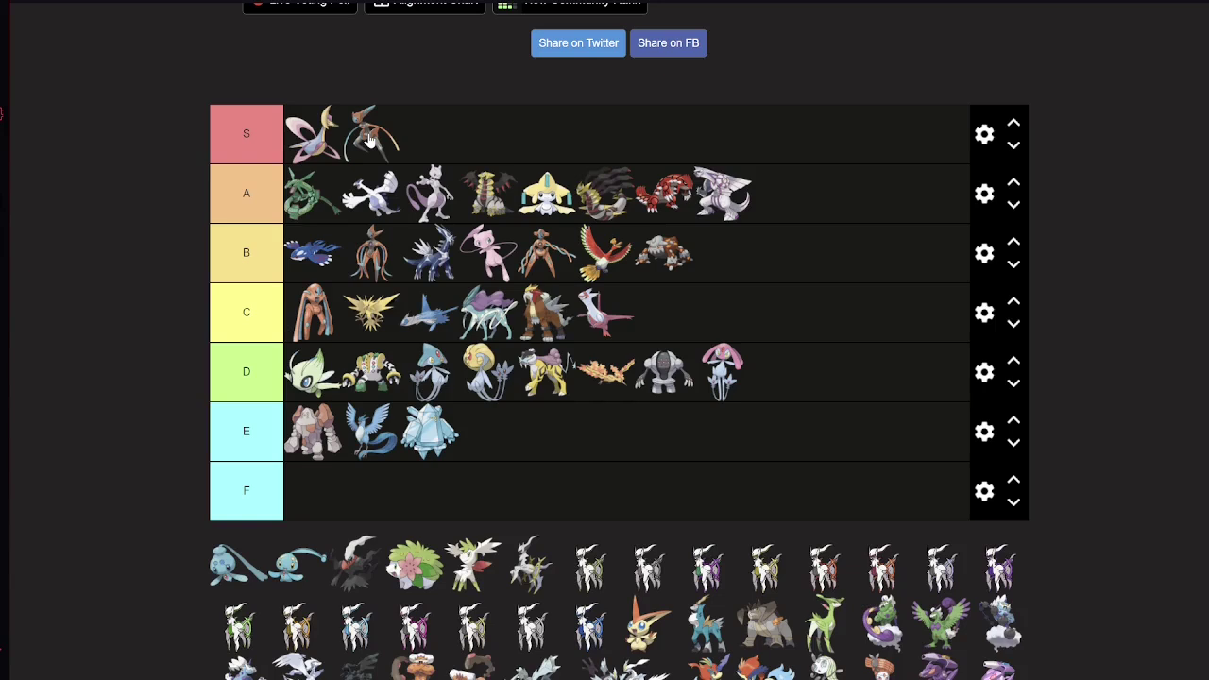
pyautogui.moveTo(314, 141); pyautogui.dragTo(392, 238)
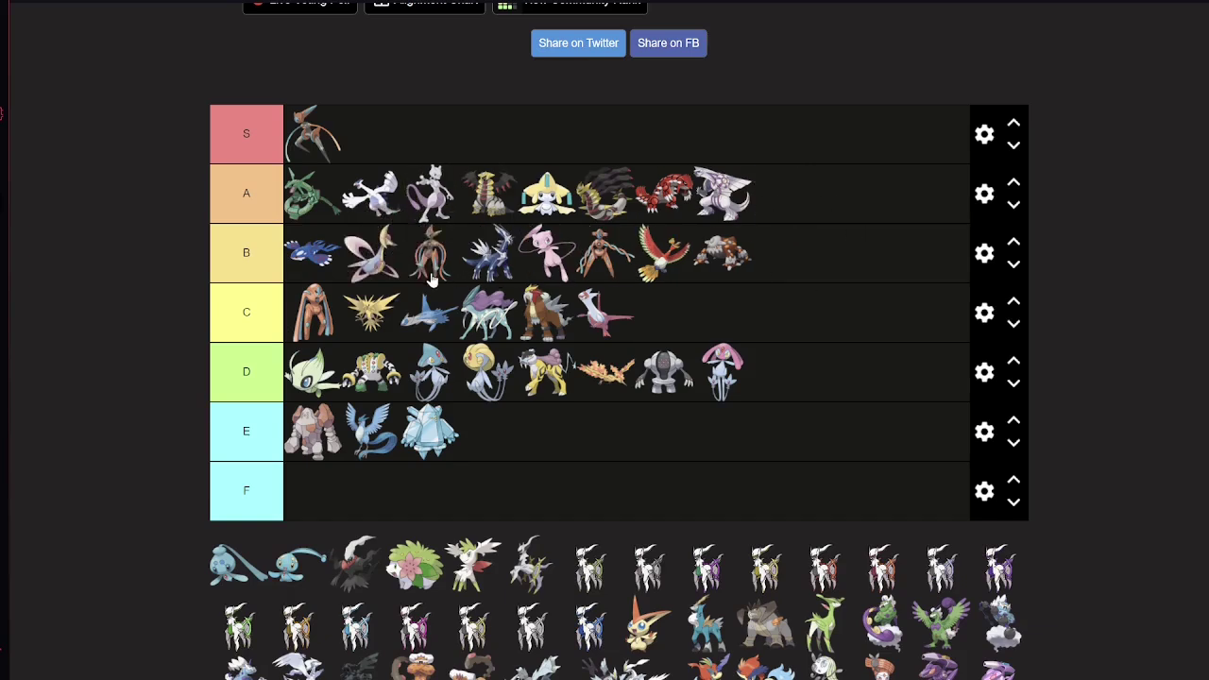
pyautogui.moveTo(431, 274); pyautogui.dragTo(397, 270)
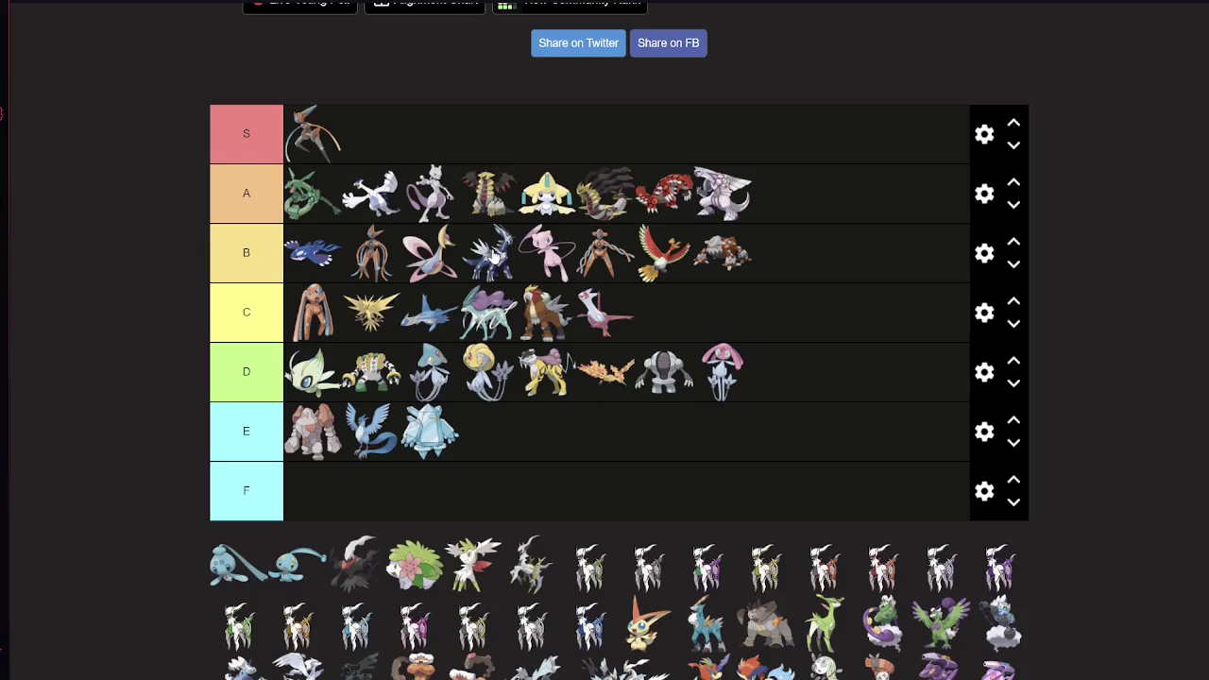
pyautogui.moveTo(491, 255); pyautogui.dragTo(372, 253)
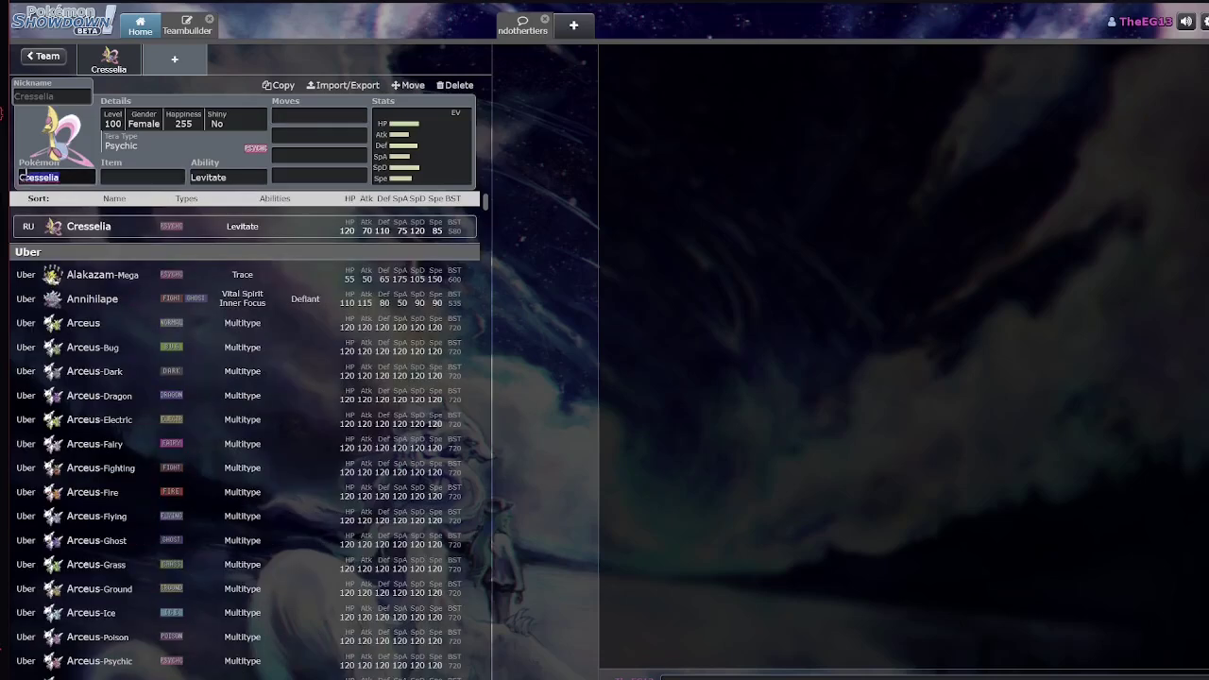
# Change the Showdown team slot's Pokémon to Phione and review its learnable moves and base stats
pyautogui.write('phione')
pyautogui.press('Return')
pyautogui.press('Tab')
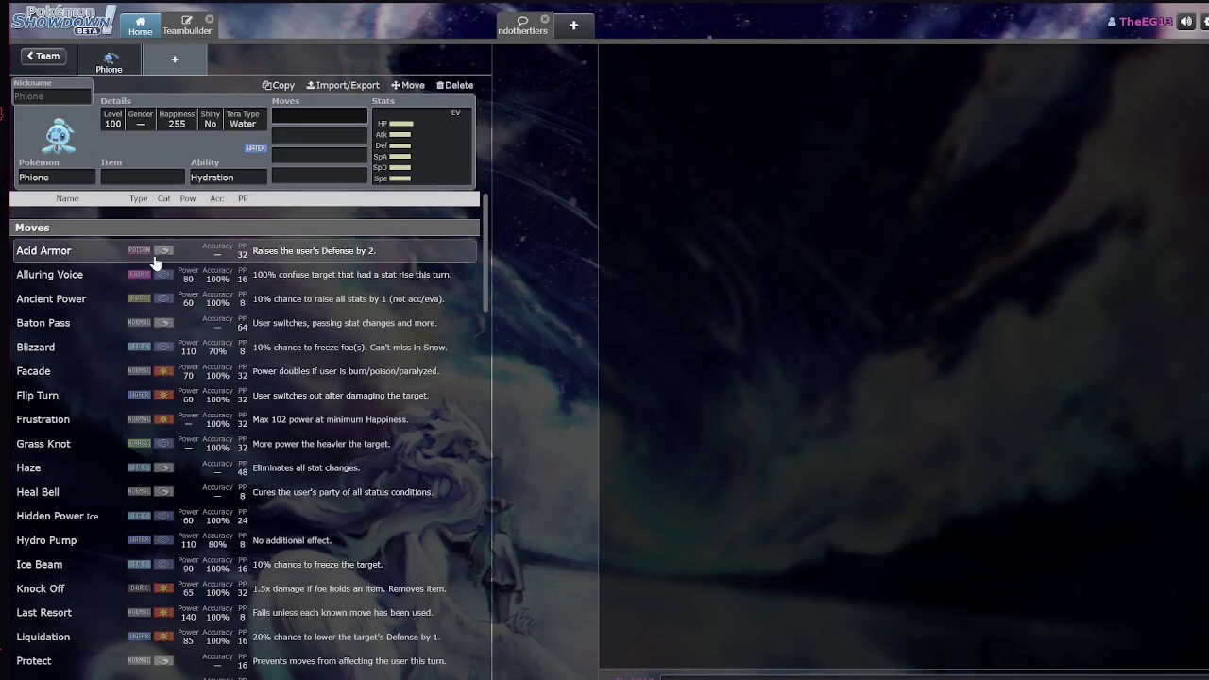
pyautogui.scroll(-5, 129, 369)
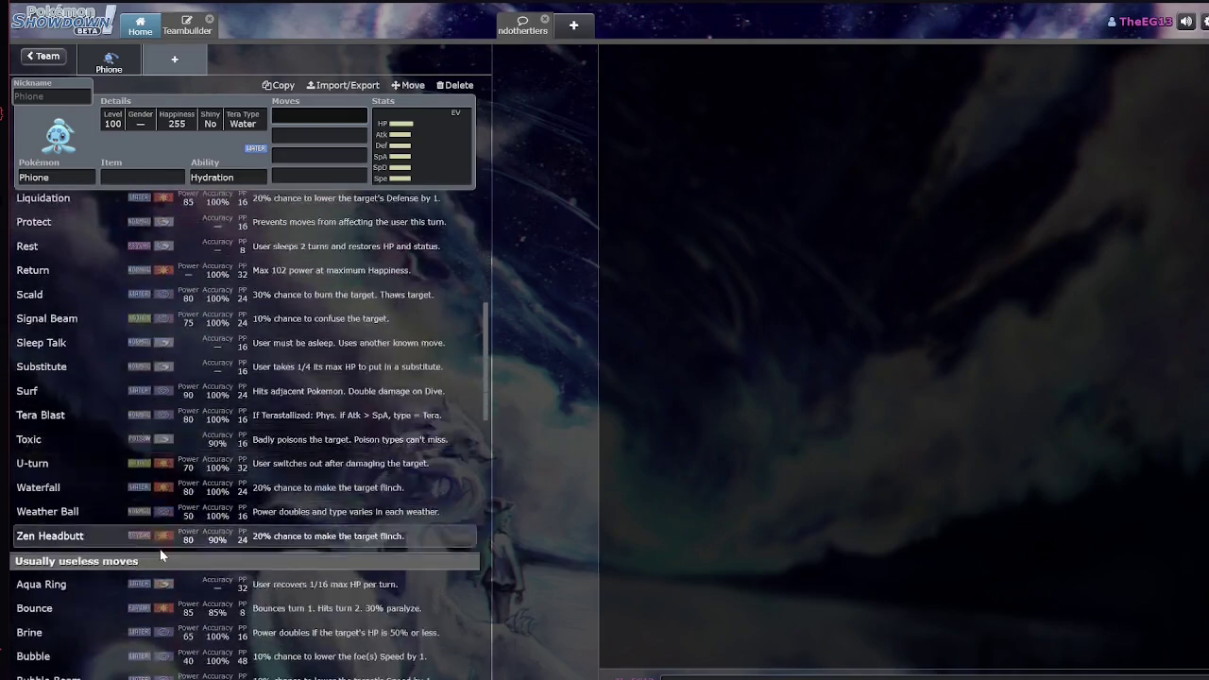
pyautogui.scroll(5, 189, 406)
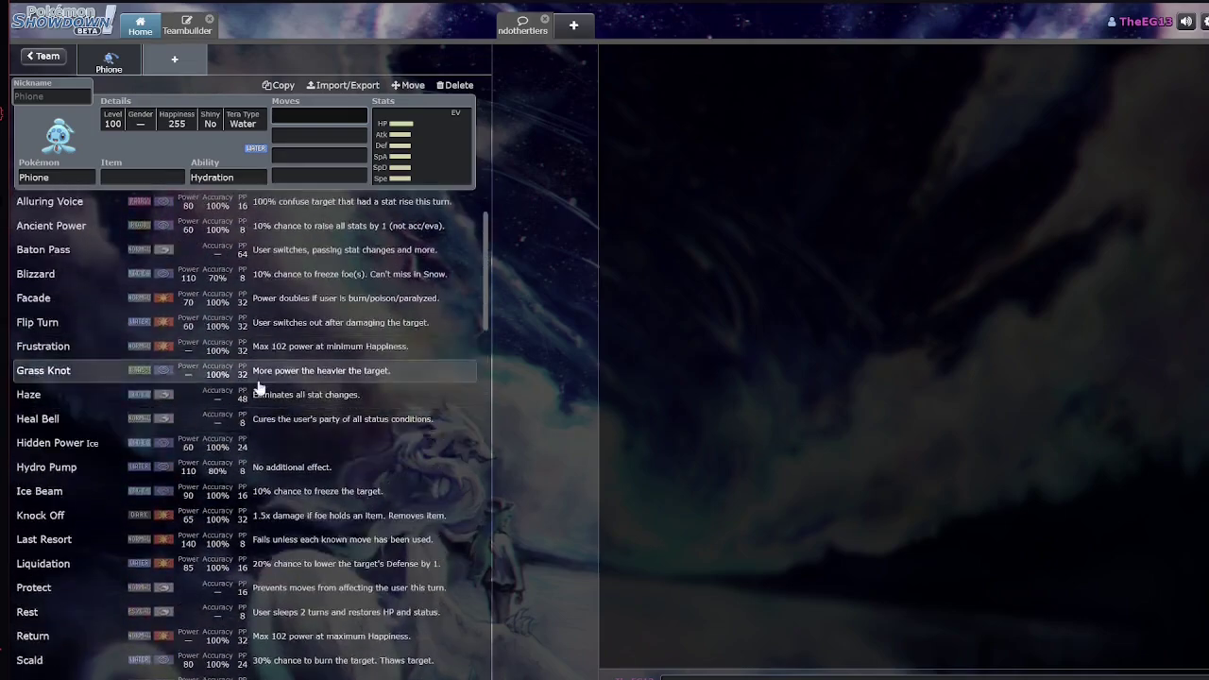
pyautogui.scroll(1, 211, 270)
pyautogui.scroll(-6, 216, 529)
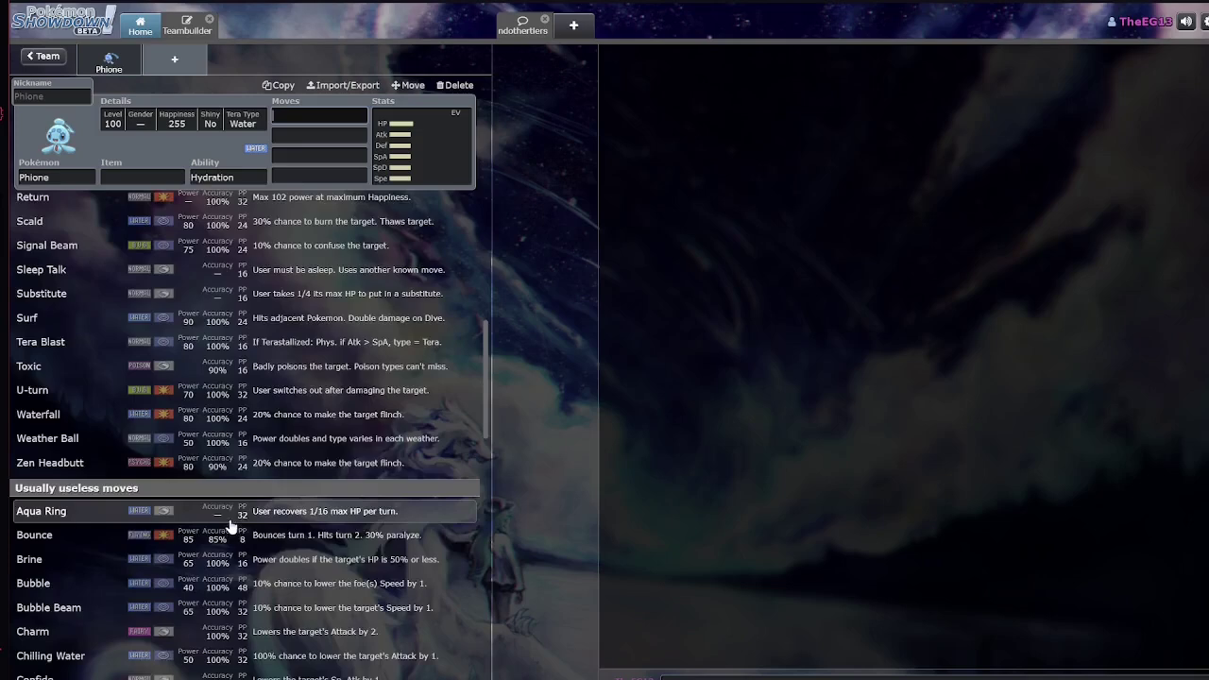
pyautogui.click(440, 156)
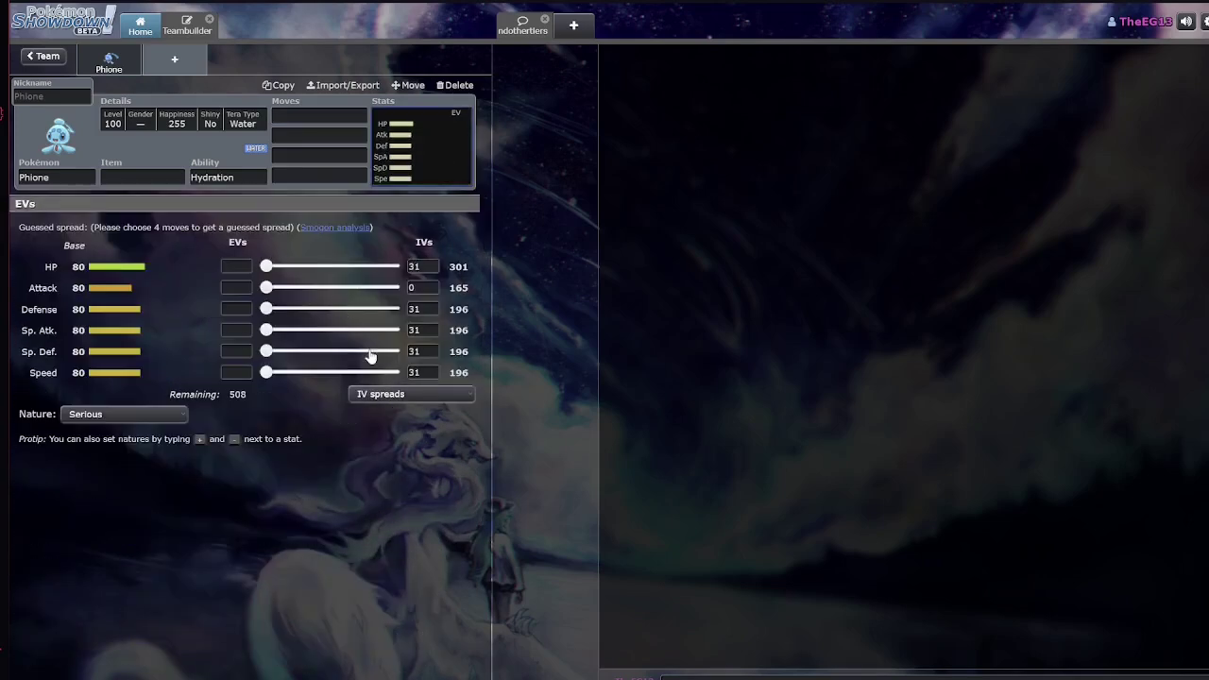
pyautogui.click(413, 289)
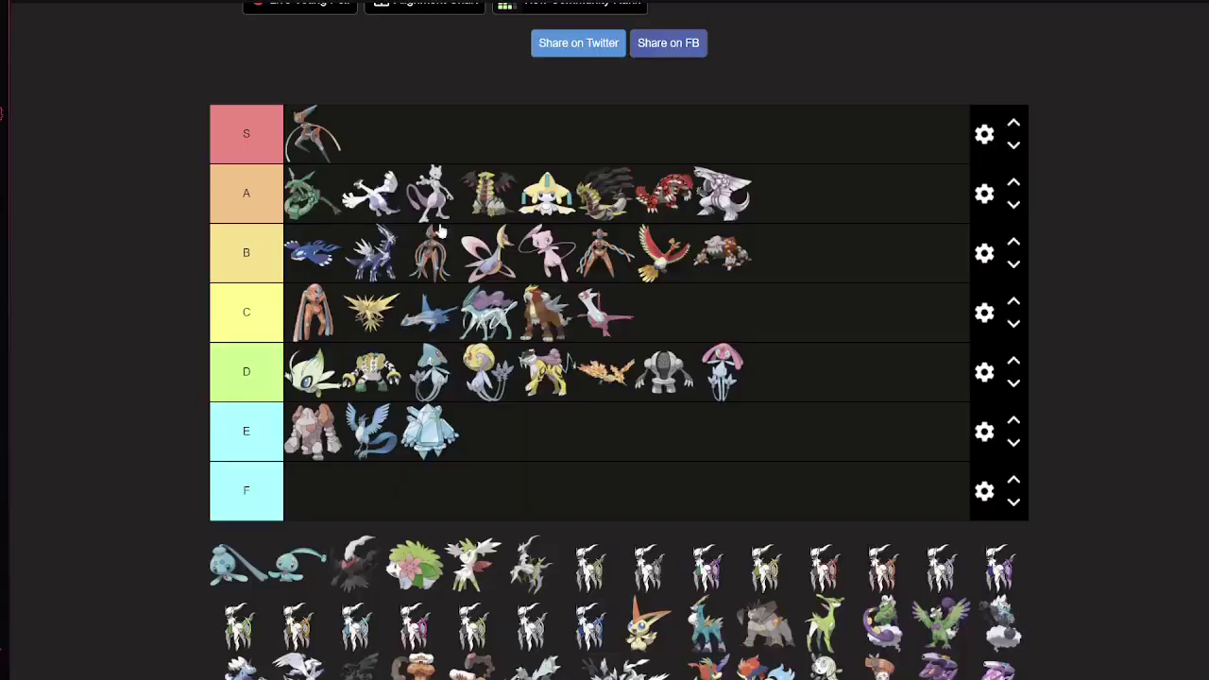
# Switch to the TierMaker list and place Phione in the F tier
pyautogui.scroll(-2, 266, 451)
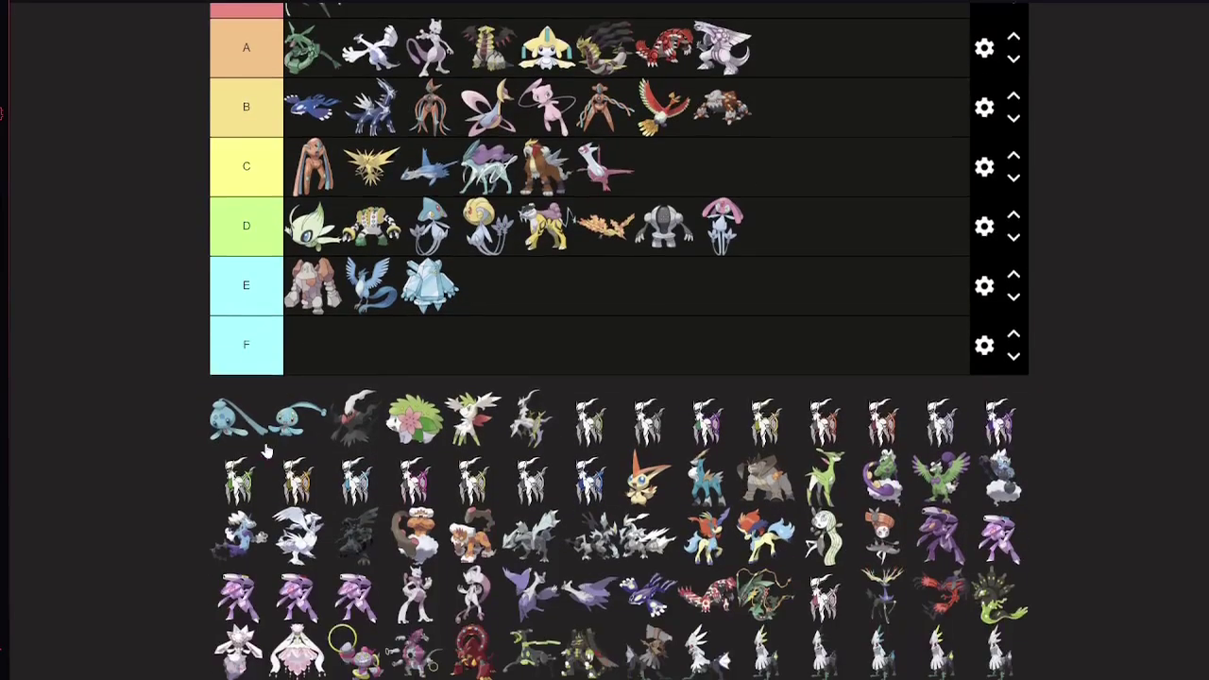
pyautogui.moveTo(240, 430); pyautogui.dragTo(546, 338)
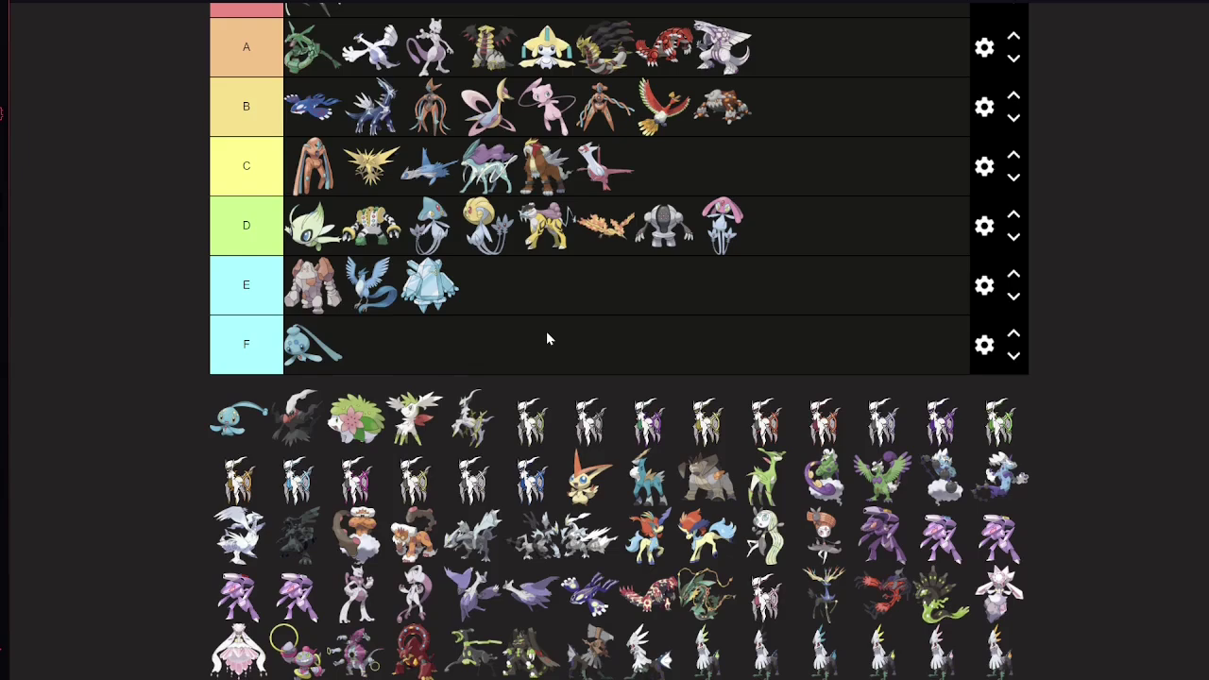
pyautogui.scroll(1, 547, 332)
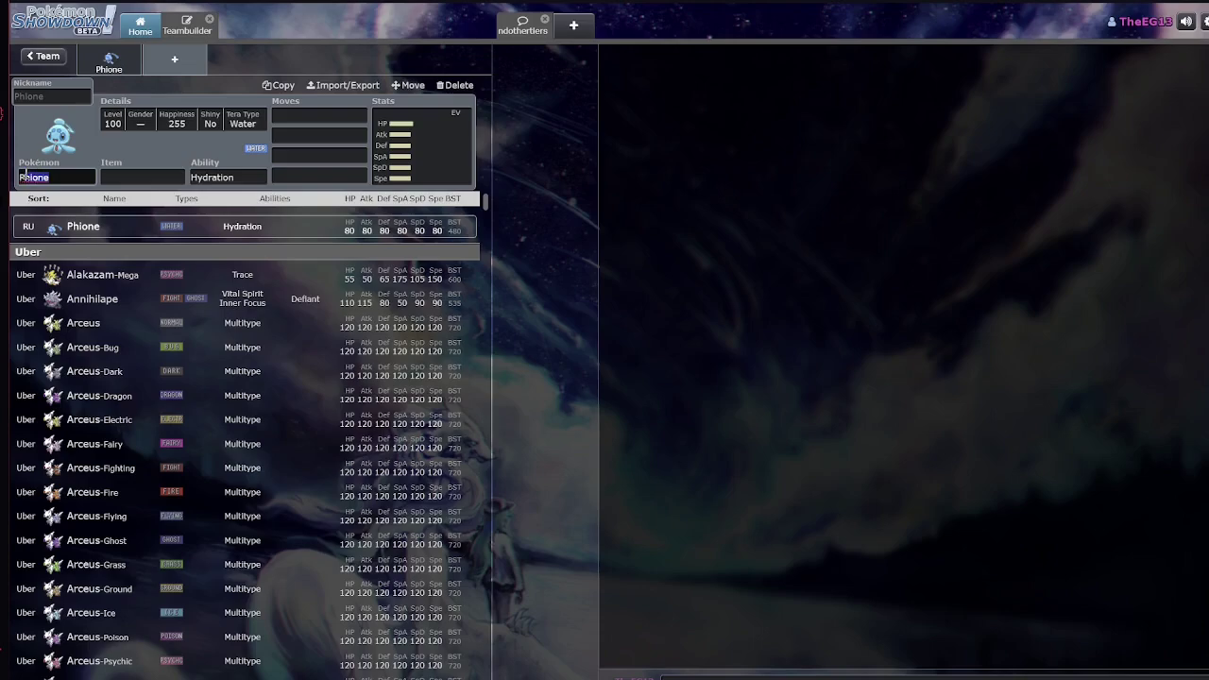
# Change the Showdown team slot's Pokémon to Manaphy and look through its learnable moves
pyautogui.write('mana')
pyautogui.press('Return')
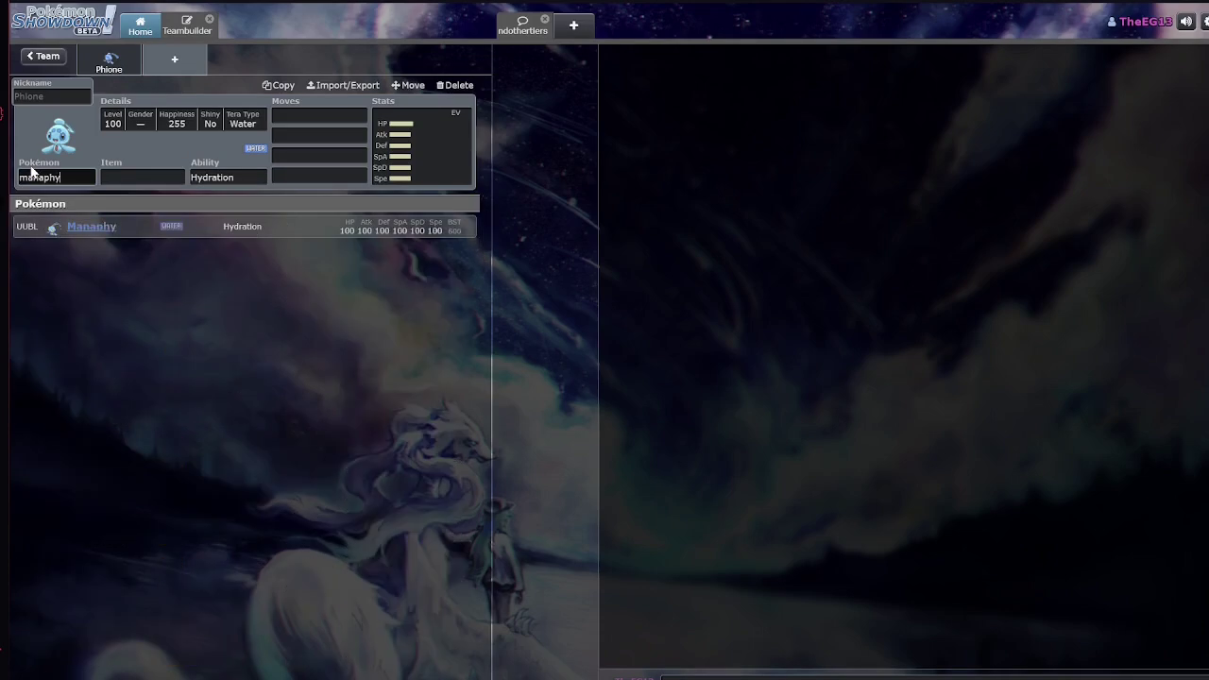
pyautogui.press('Tab')
pyautogui.press('Tab')
pyautogui.scroll(-10, 170, 374)
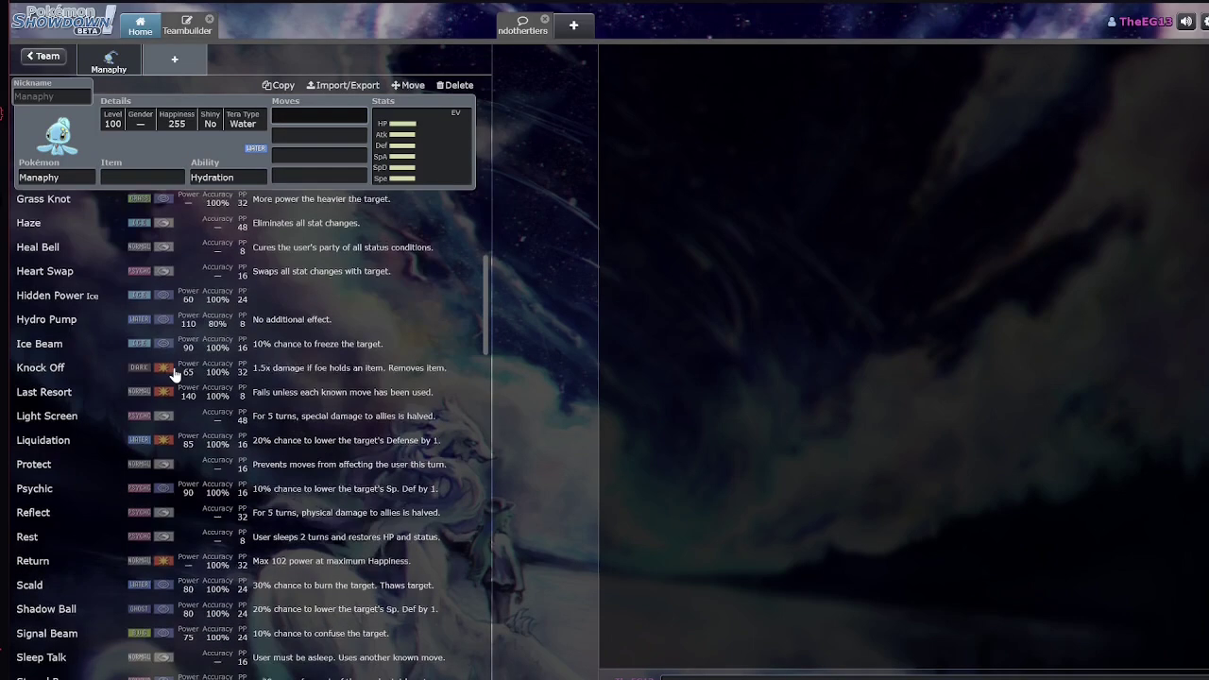
pyautogui.scroll(4, 210, 377)
pyautogui.scroll(5, 215, 367)
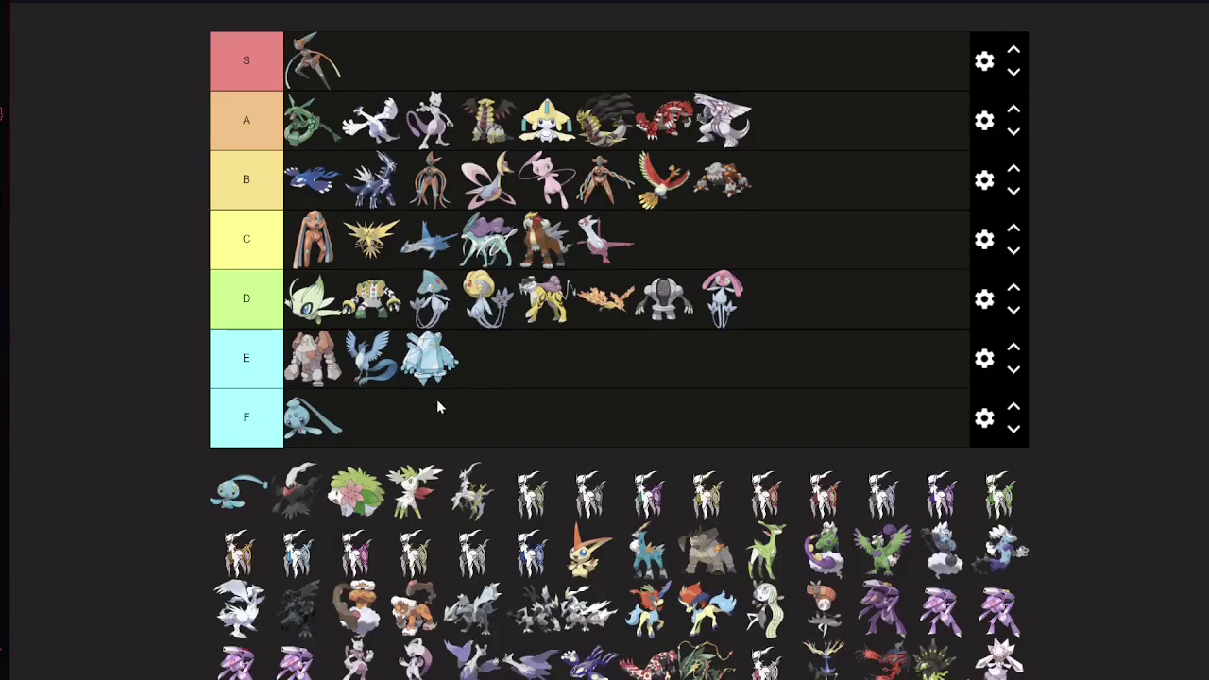
# In TierMaker, place Manaphy in the C tier between Deoxys and Zapdos, and Darkrai at the end of the A tier
pyautogui.moveTo(226, 502); pyautogui.dragTo(480, 181)
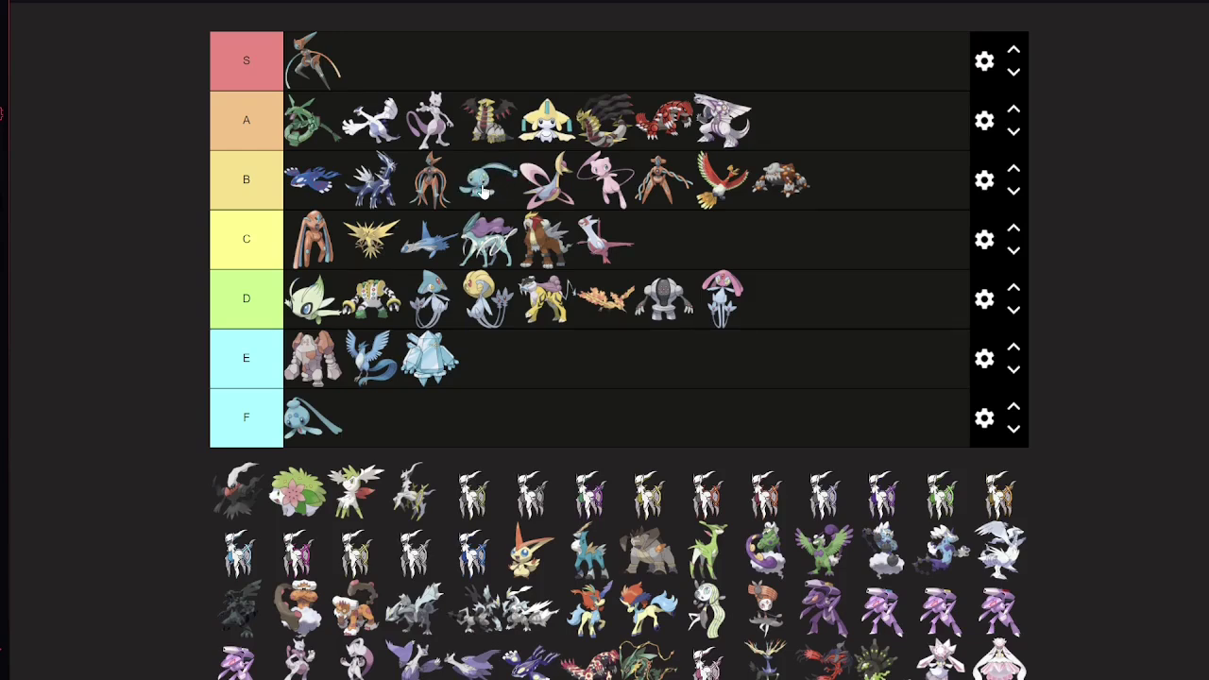
pyautogui.moveTo(482, 191); pyautogui.dragTo(311, 238)
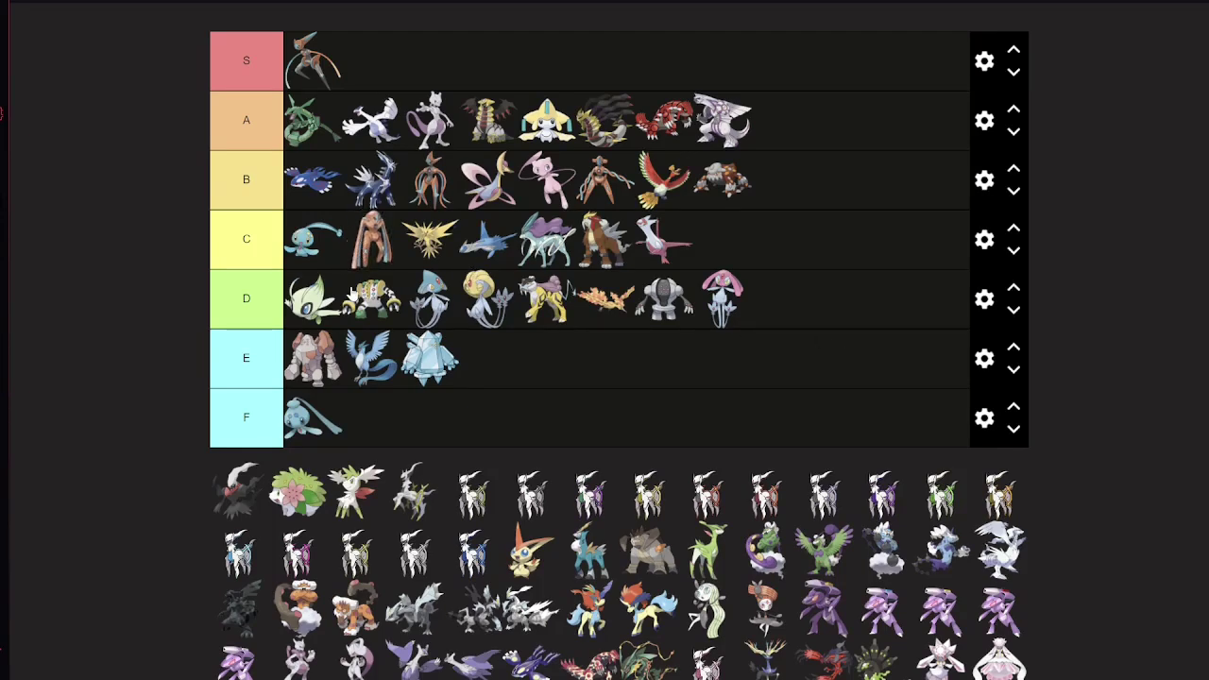
pyautogui.moveTo(382, 232); pyautogui.dragTo(359, 245)
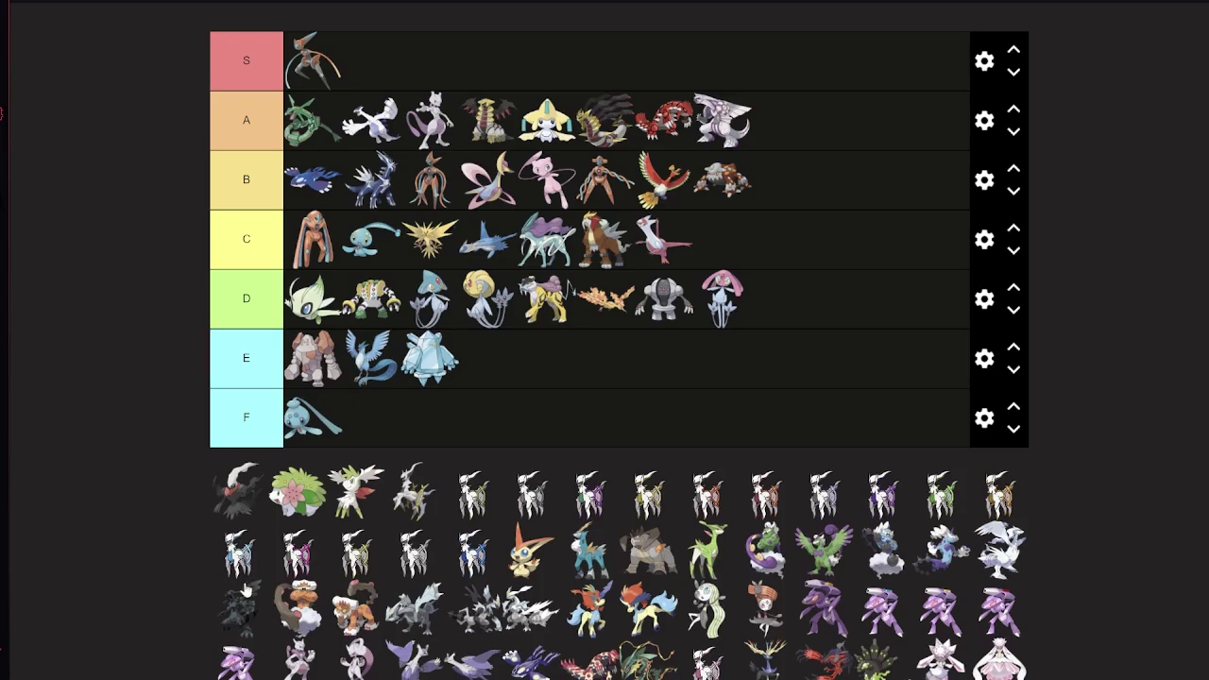
pyautogui.moveTo(236, 500); pyautogui.dragTo(804, 140)
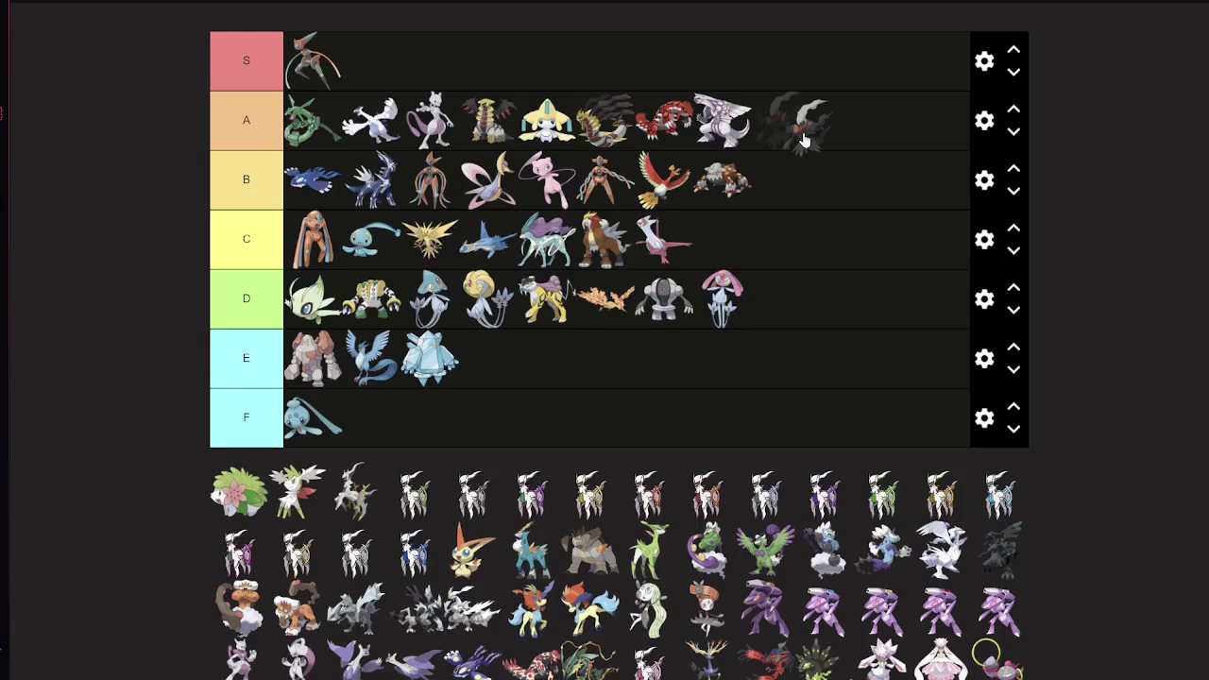
pyautogui.moveTo(804, 140); pyautogui.dragTo(782, 124)
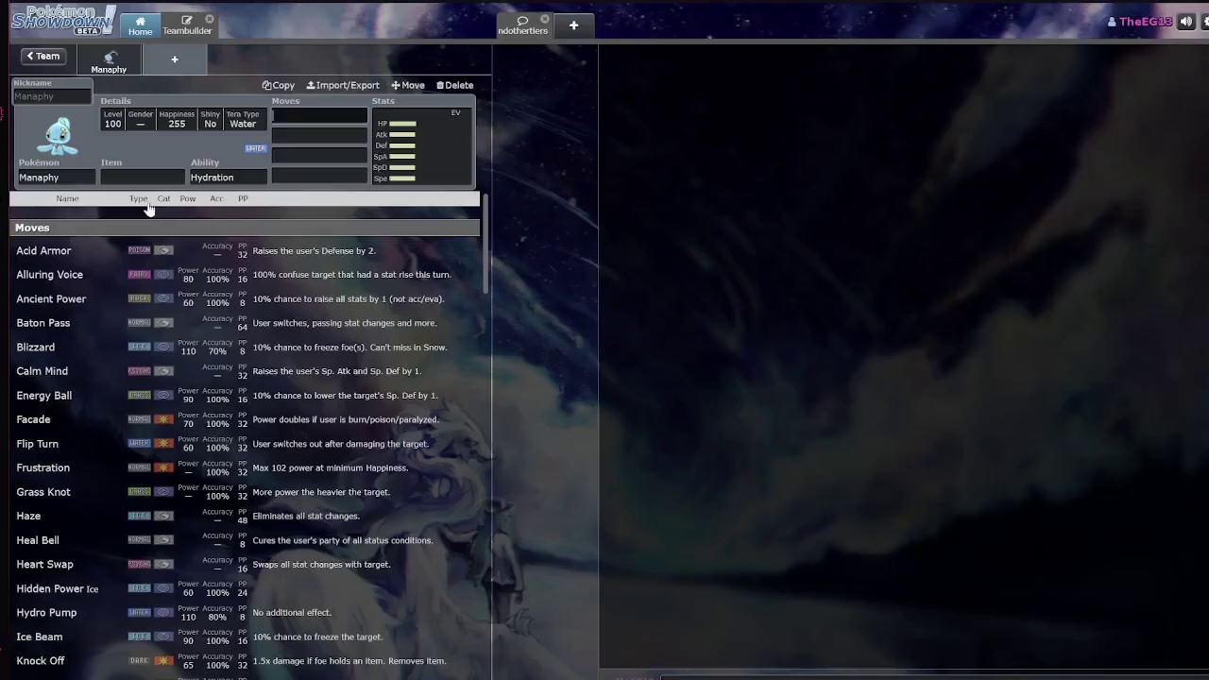
# Change the Showdown team slot's Pokémon to Darkrai and open its first move slot
pyautogui.click(28, 178)
pyautogui.write('darkrai')
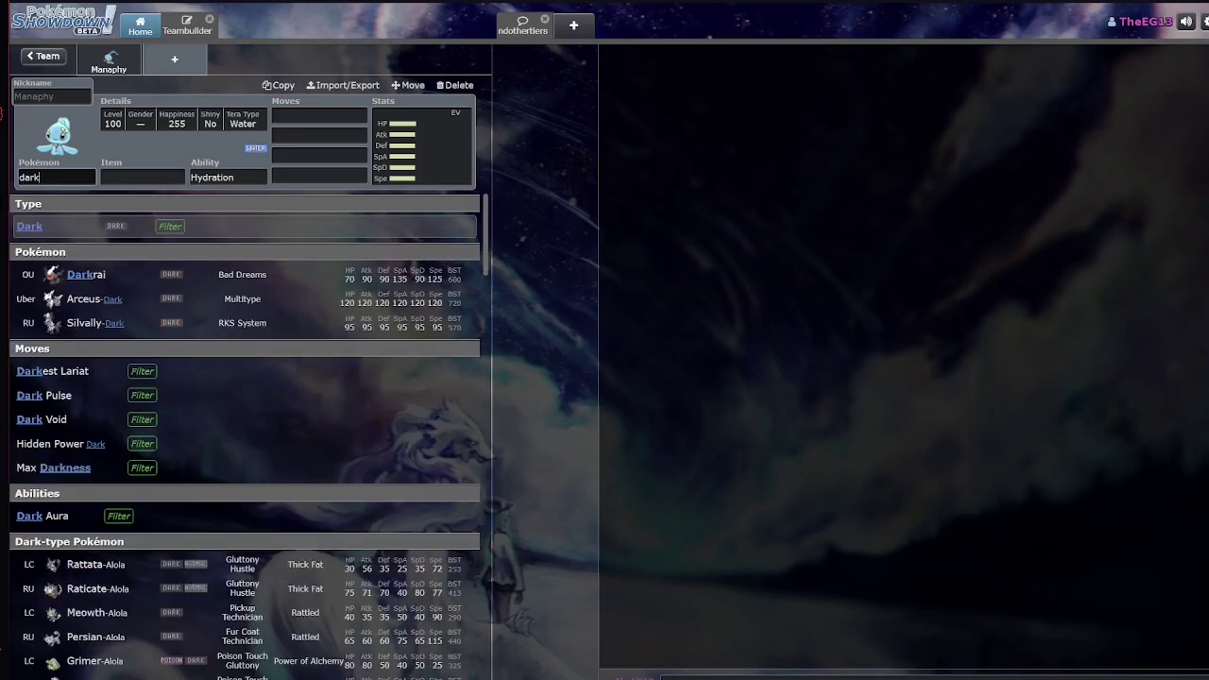
pyautogui.press('Return')
pyautogui.click(293, 119)
# Examine Darkrai's learnable moves, including its attacking, status and setup options
pyautogui.scroll(-10, 351, 283)
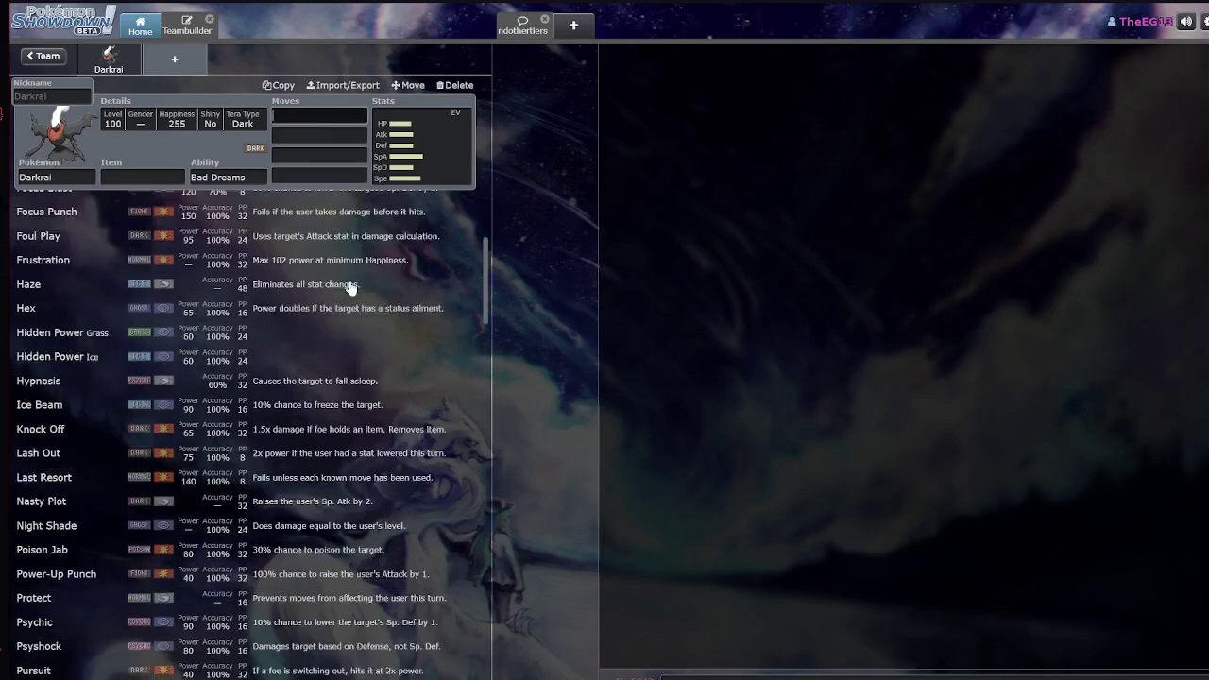
pyautogui.scroll(-3, 363, 324)
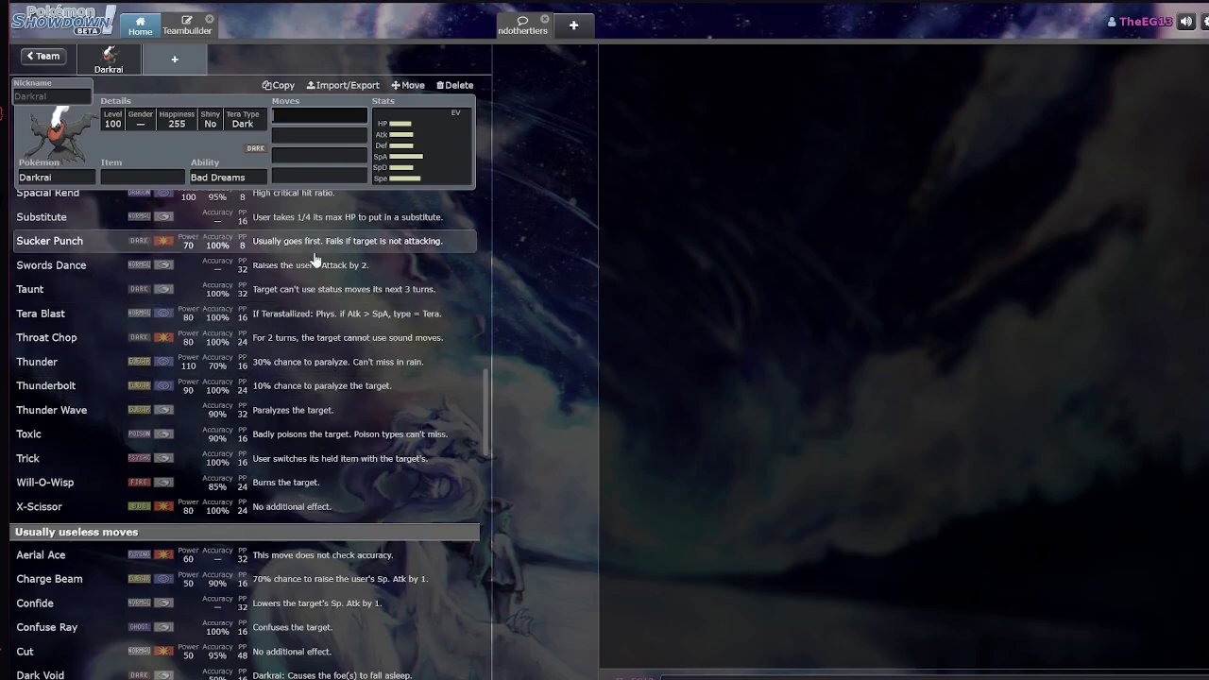
pyautogui.scroll(2, 346, 368)
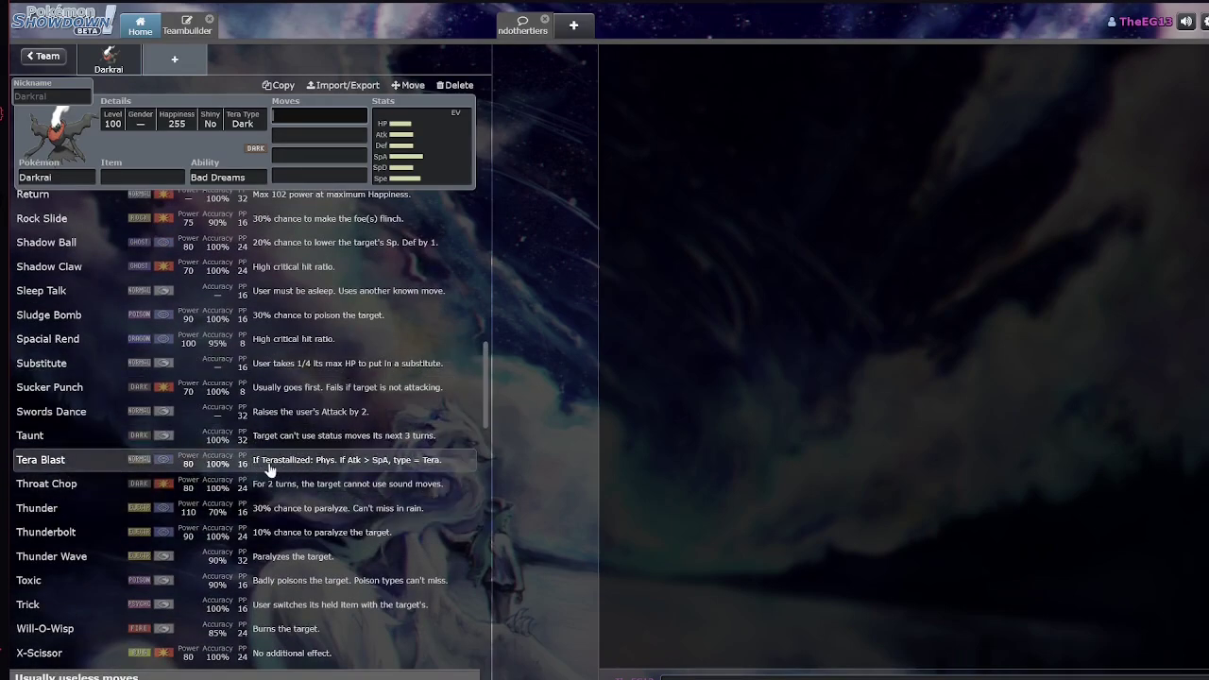
pyautogui.scroll(1, 255, 469)
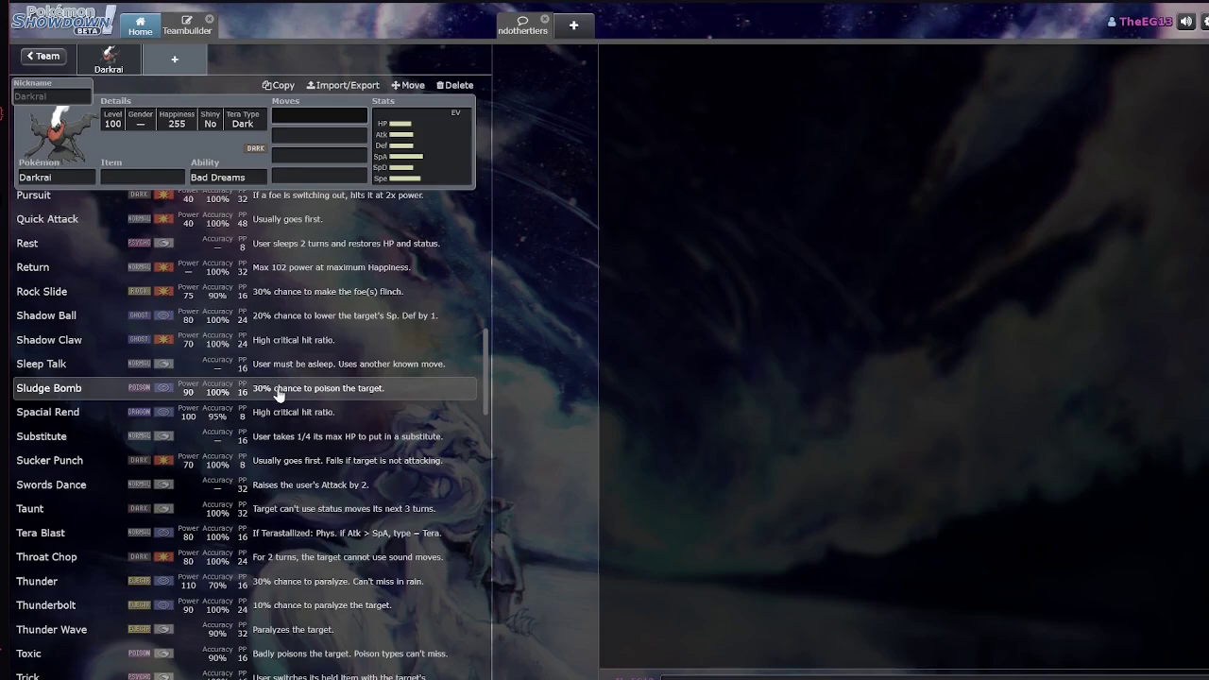
pyautogui.scroll(-1, 280, 406)
pyautogui.scroll(2, 283, 401)
pyautogui.scroll(3, 284, 399)
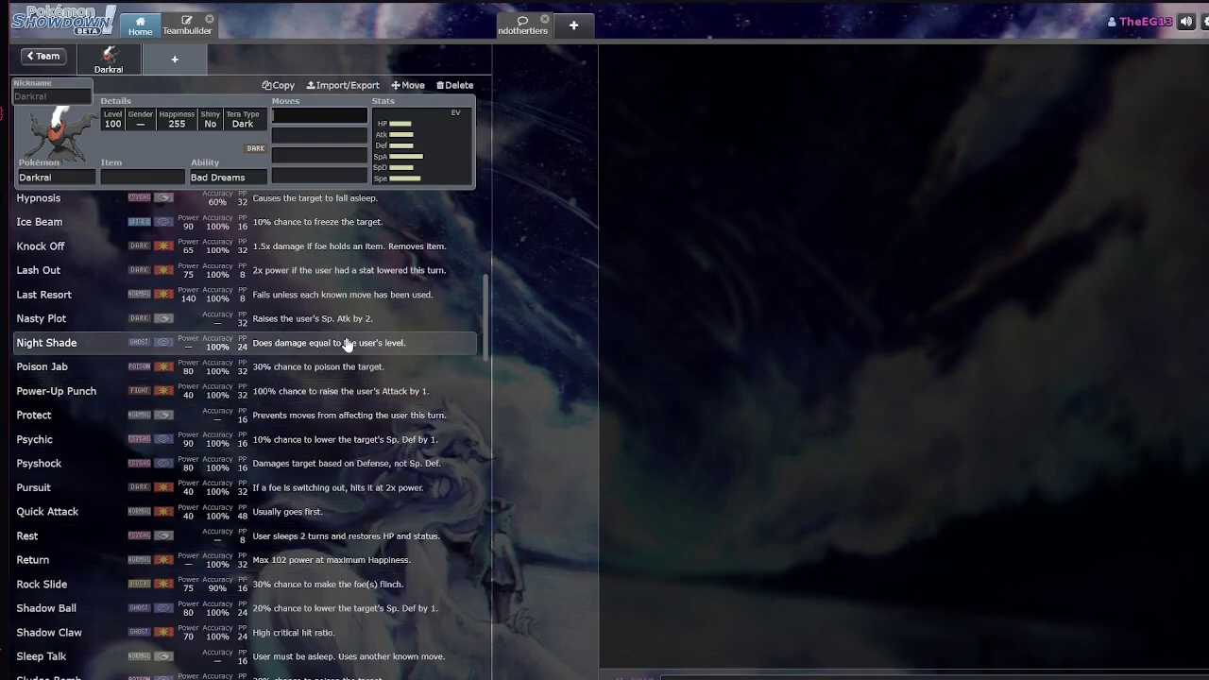
pyautogui.scroll(1, 270, 491)
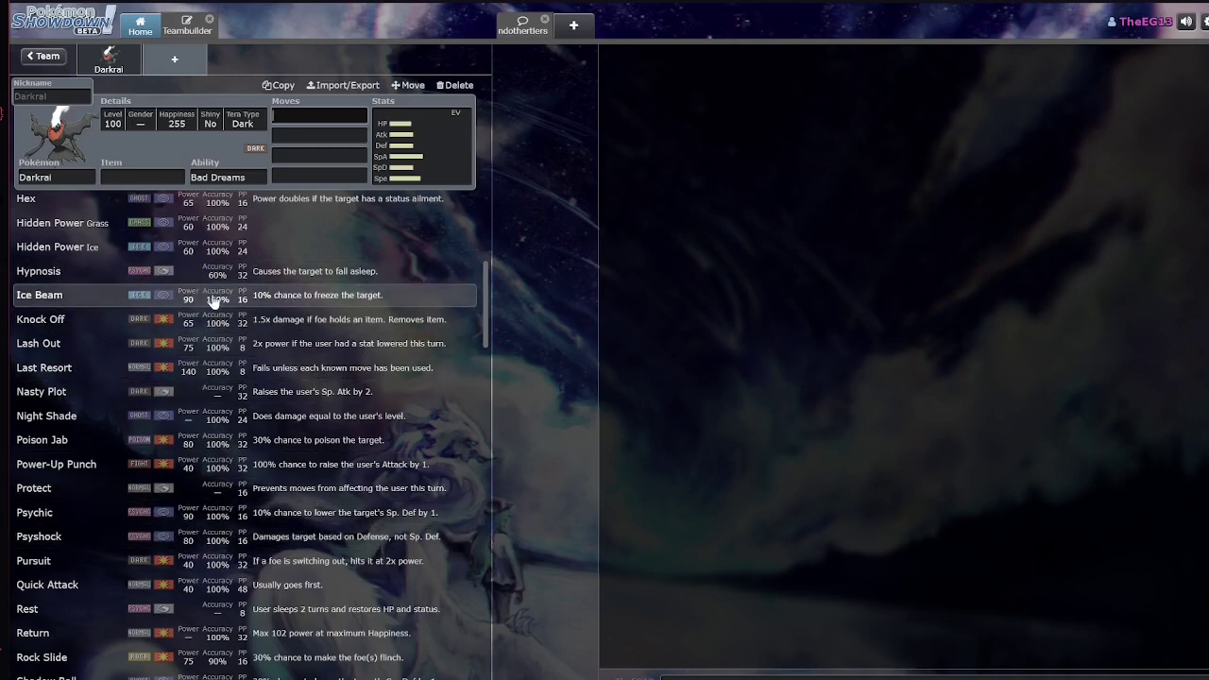
# Review Darkrai's move list again from Blizzard through X-Scissor, comparing options such as Hypnosis, Ice Beam, Nasty Plot and Taunt
pyautogui.scroll(2, 310, 289)
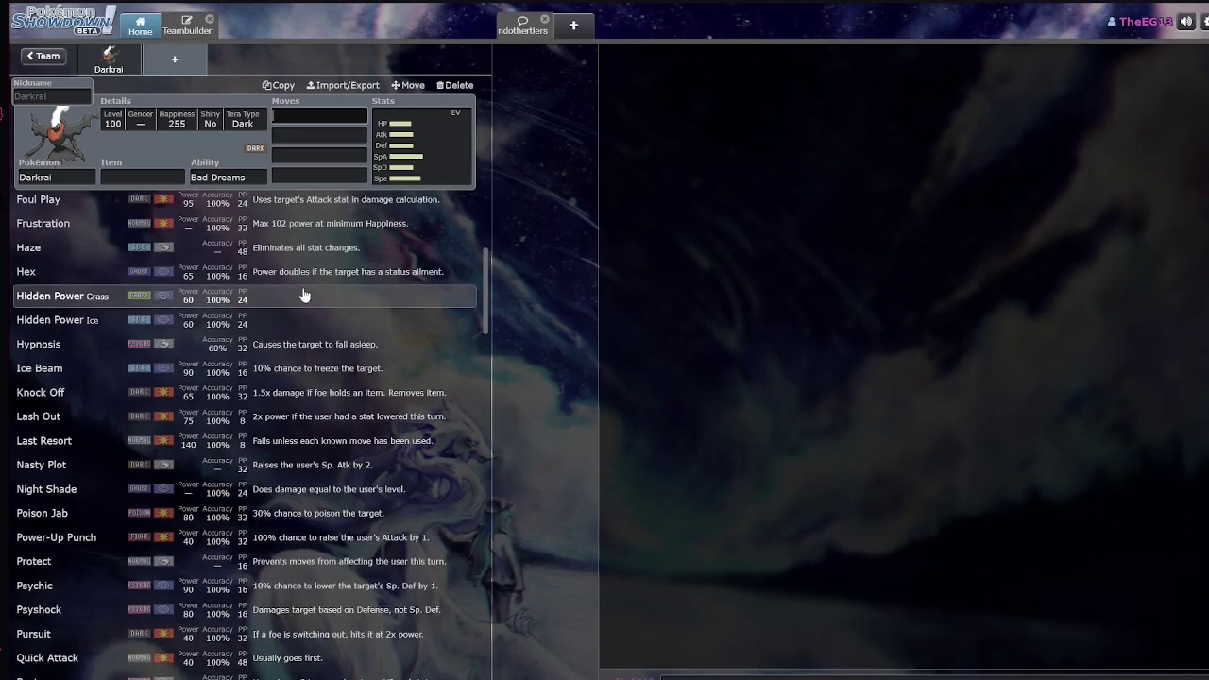
pyautogui.scroll(1, 234, 493)
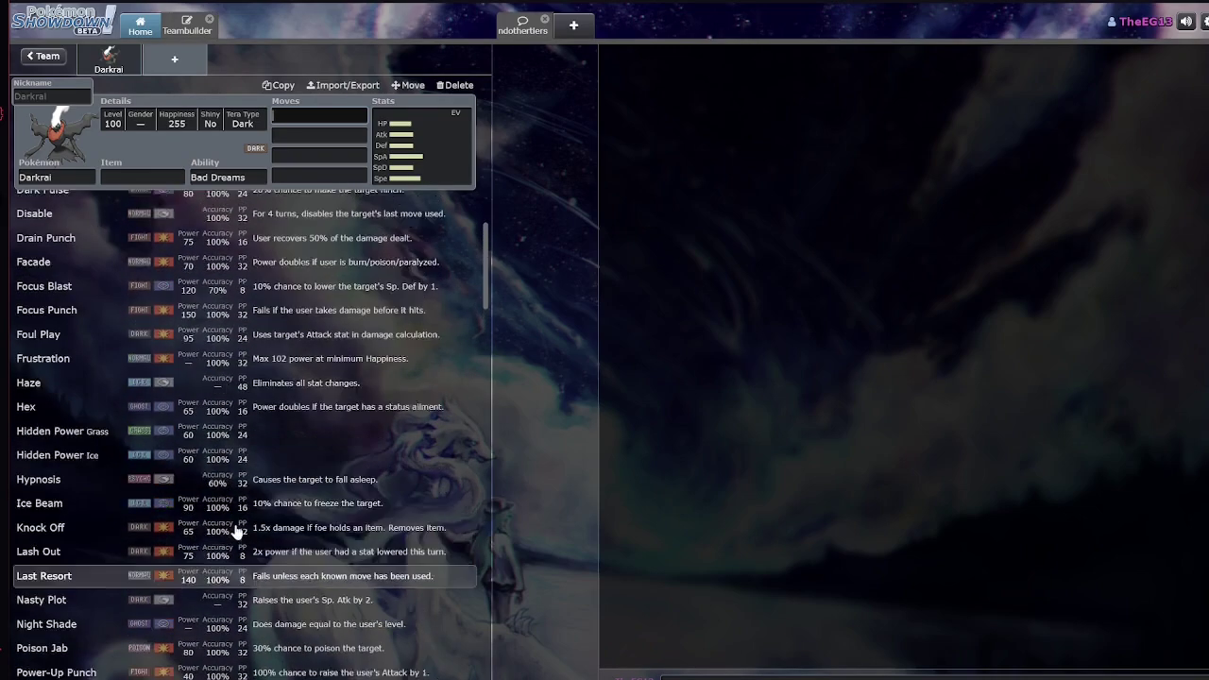
pyautogui.scroll(2, 294, 321)
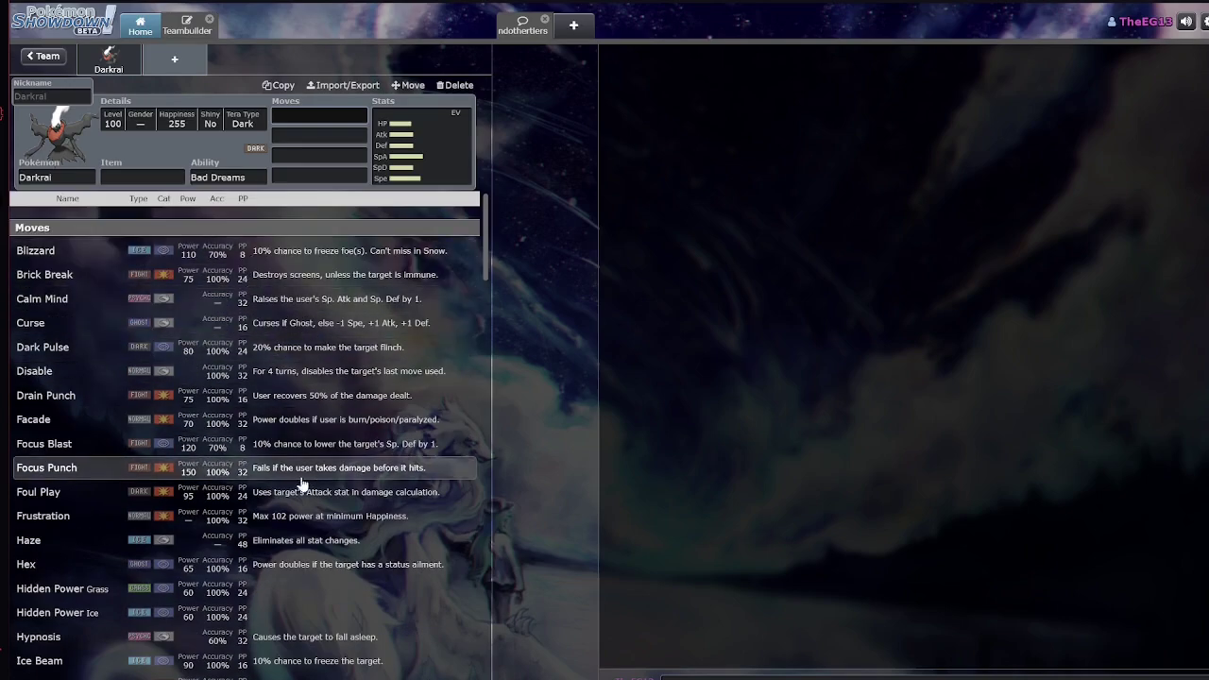
pyautogui.scroll(-6, 304, 472)
pyautogui.scroll(-5, 298, 456)
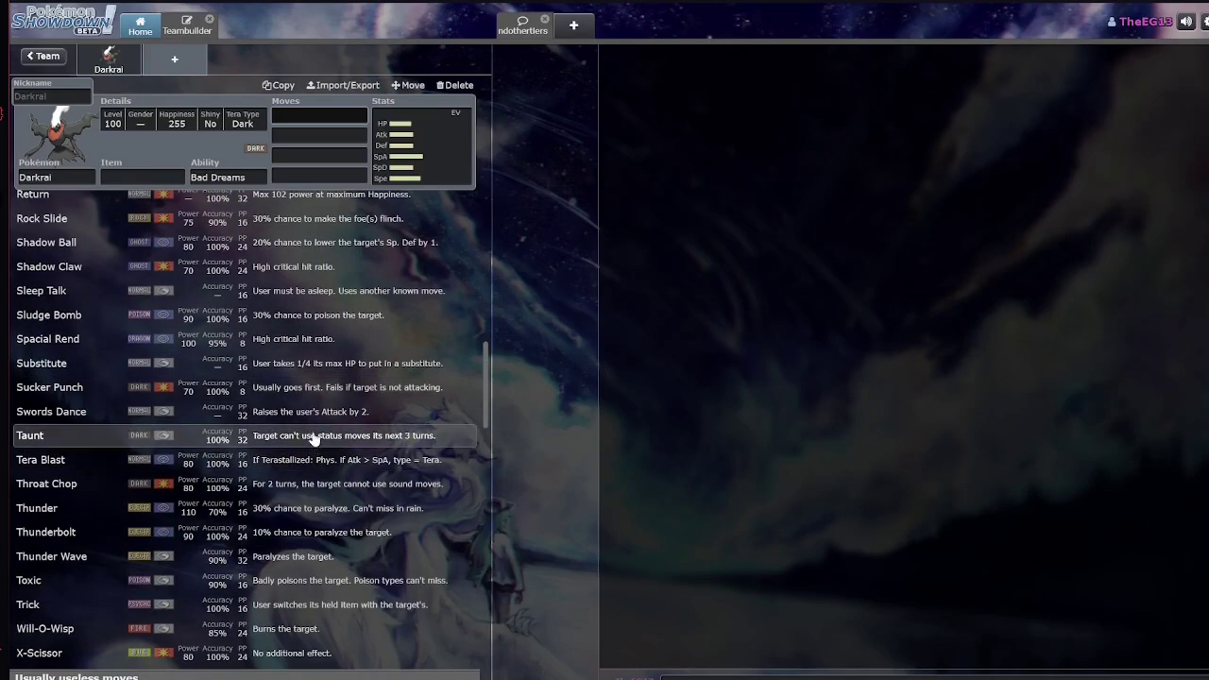
pyautogui.scroll(11, 311, 429)
pyautogui.scroll(-4, 311, 416)
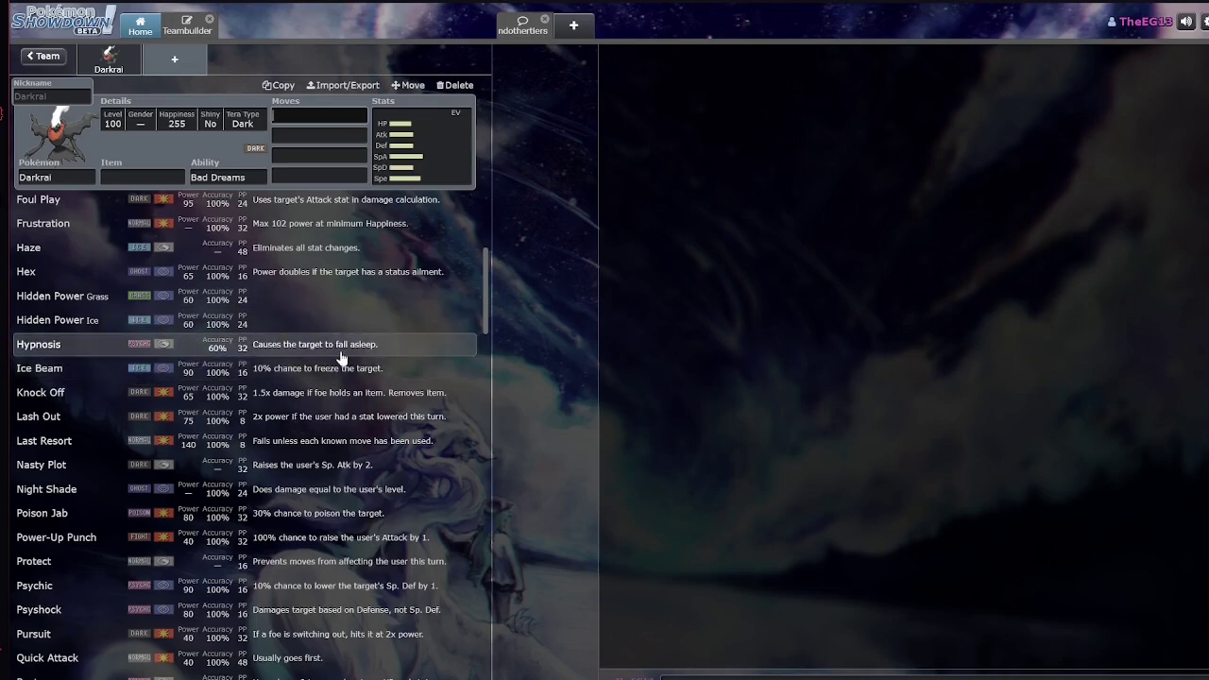
pyautogui.scroll(3, 337, 357)
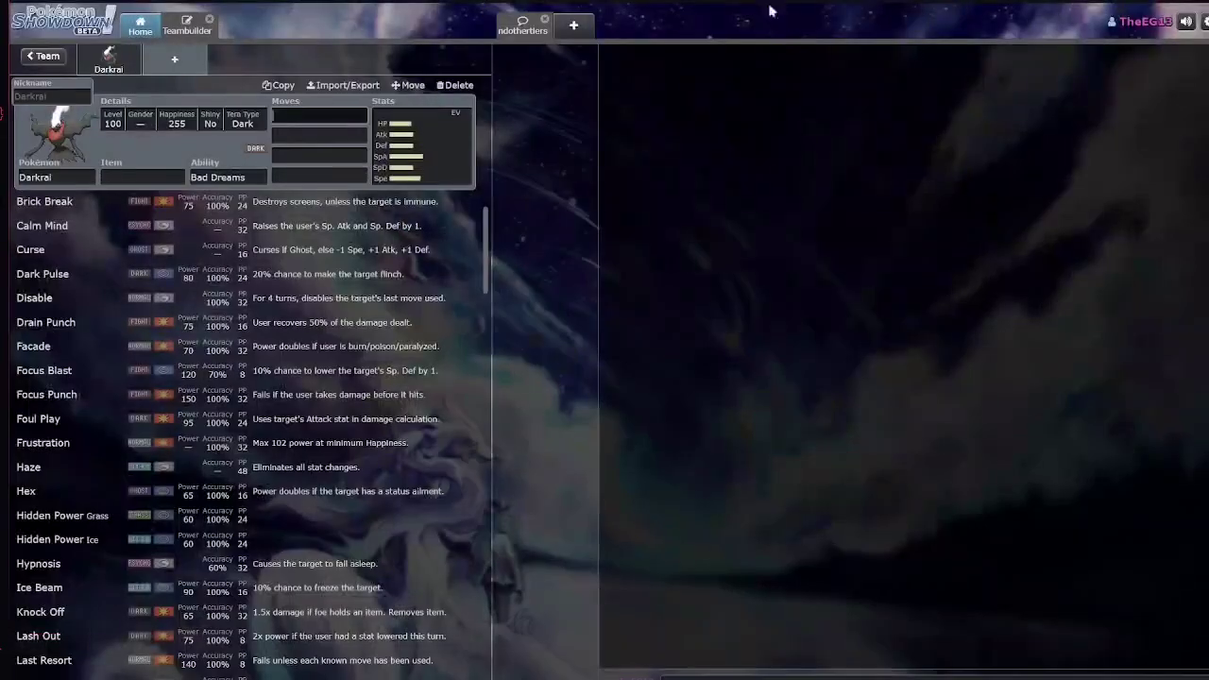
pyautogui.click(54, 178)
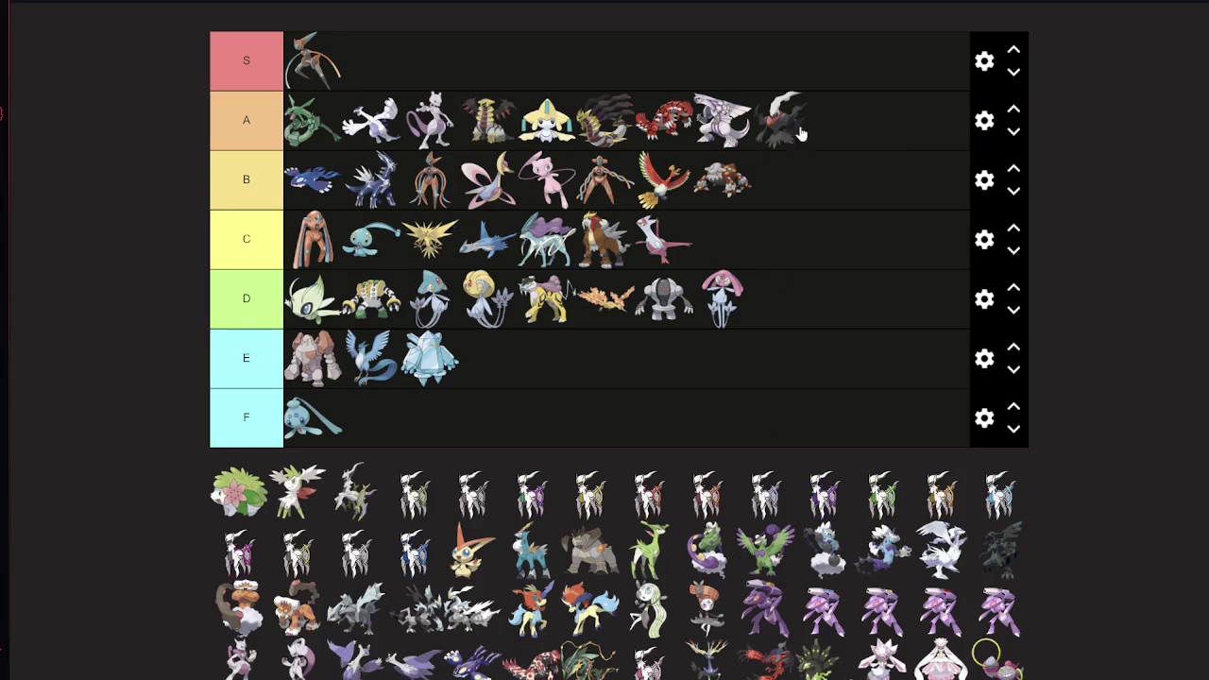
# In TierMaker, move Darkrai to the B tier between Deoxys and Cresselia, and place Shaymin at the end of the E tier
pyautogui.moveTo(780, 122); pyautogui.dragTo(378, 184)
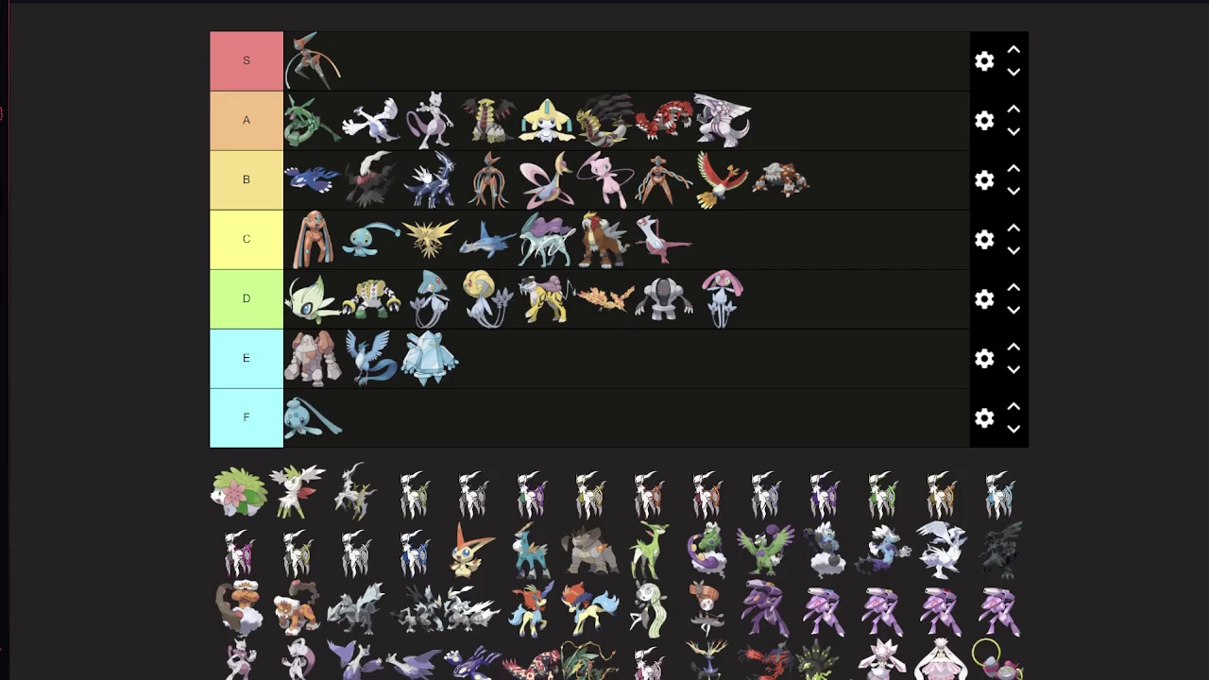
pyautogui.moveTo(370, 179); pyautogui.dragTo(477, 189)
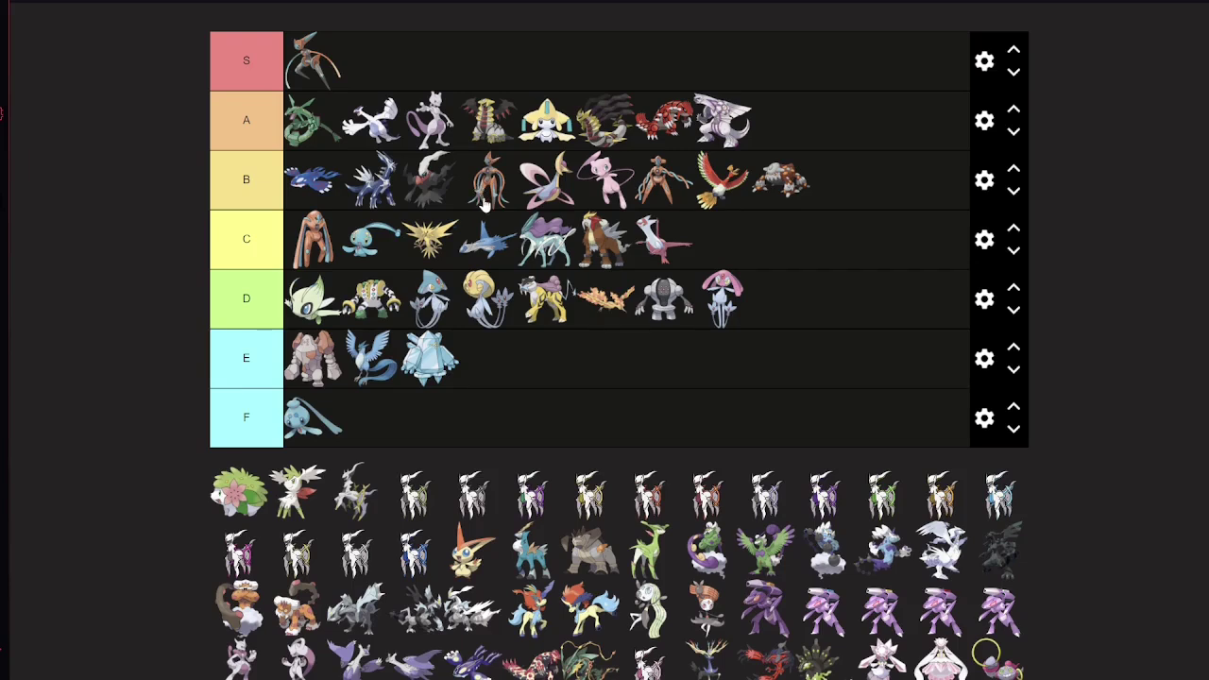
pyautogui.moveTo(484, 203)
pyautogui.mouseDown()
pyautogui.moveTo(439, 198)
pyautogui.moveTo(480, 192)
pyautogui.mouseUp()
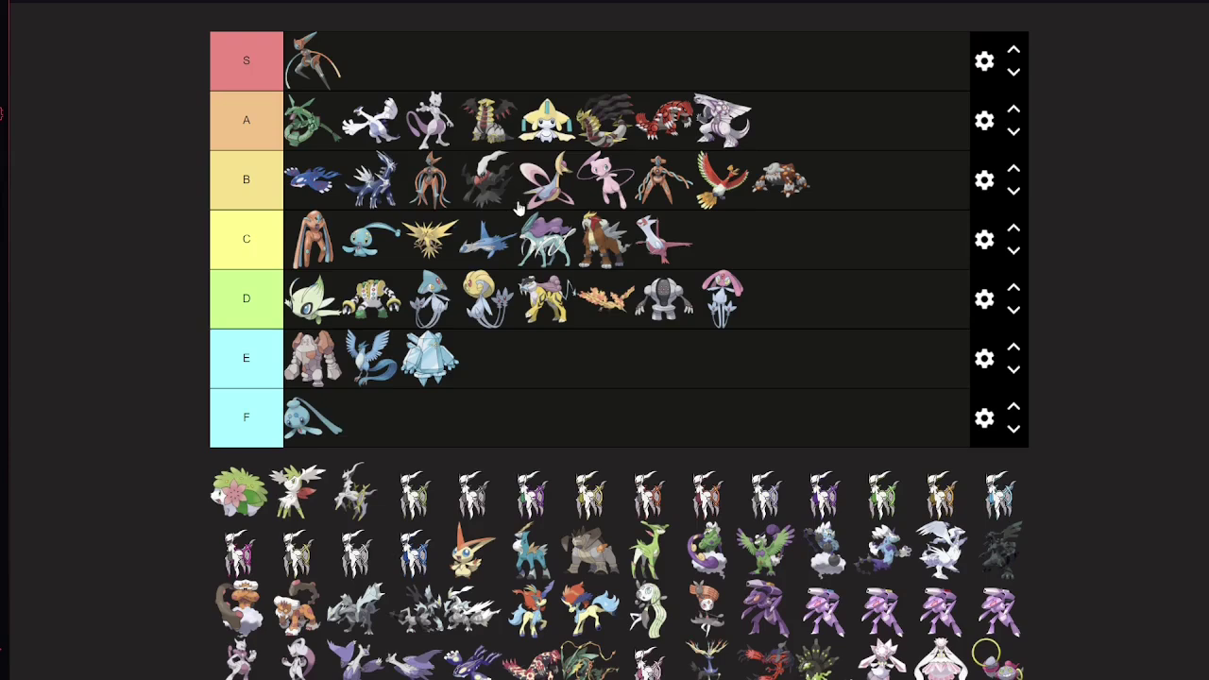
pyautogui.moveTo(247, 479); pyautogui.dragTo(535, 348)
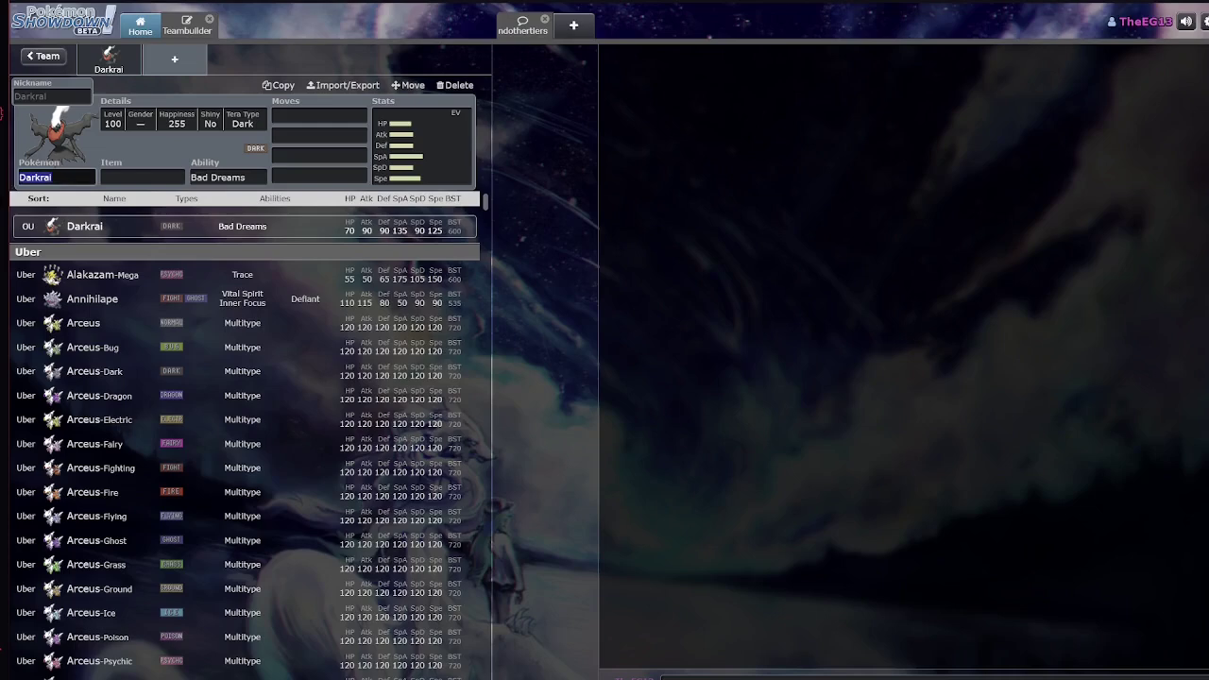
# Change the Showdown team slot's Pokémon to Shaymin and look through its learnable moves
pyautogui.write('shaym')
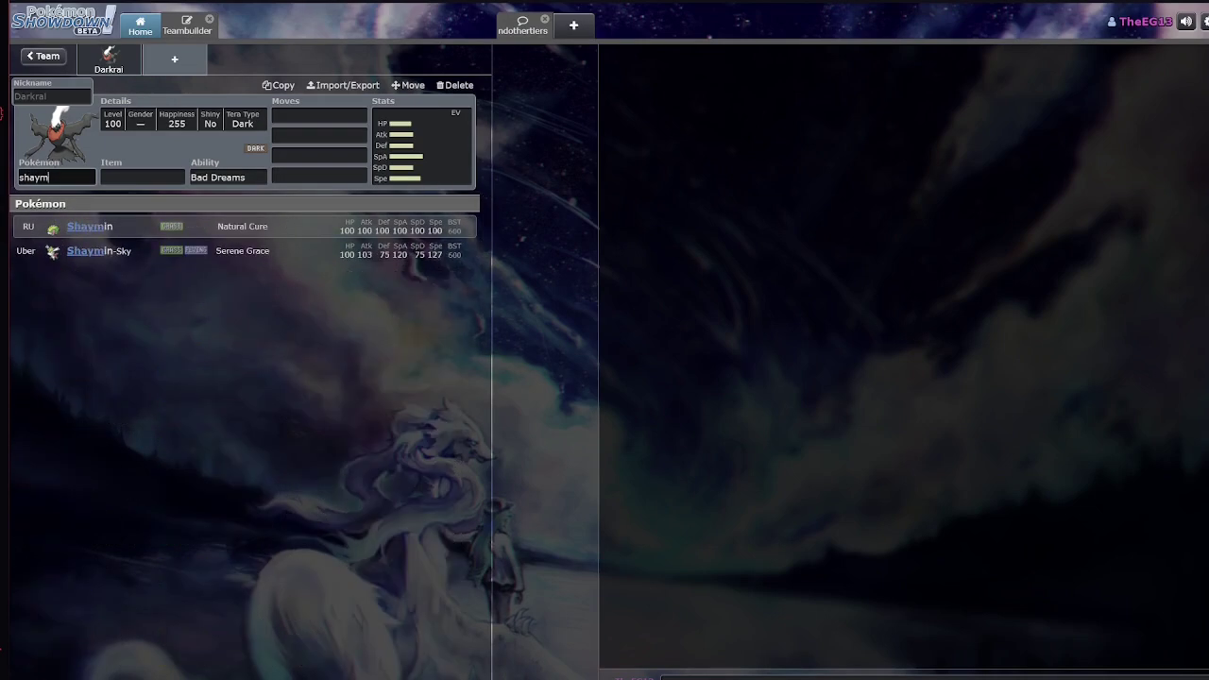
pyautogui.write('in')
pyautogui.press('Return')
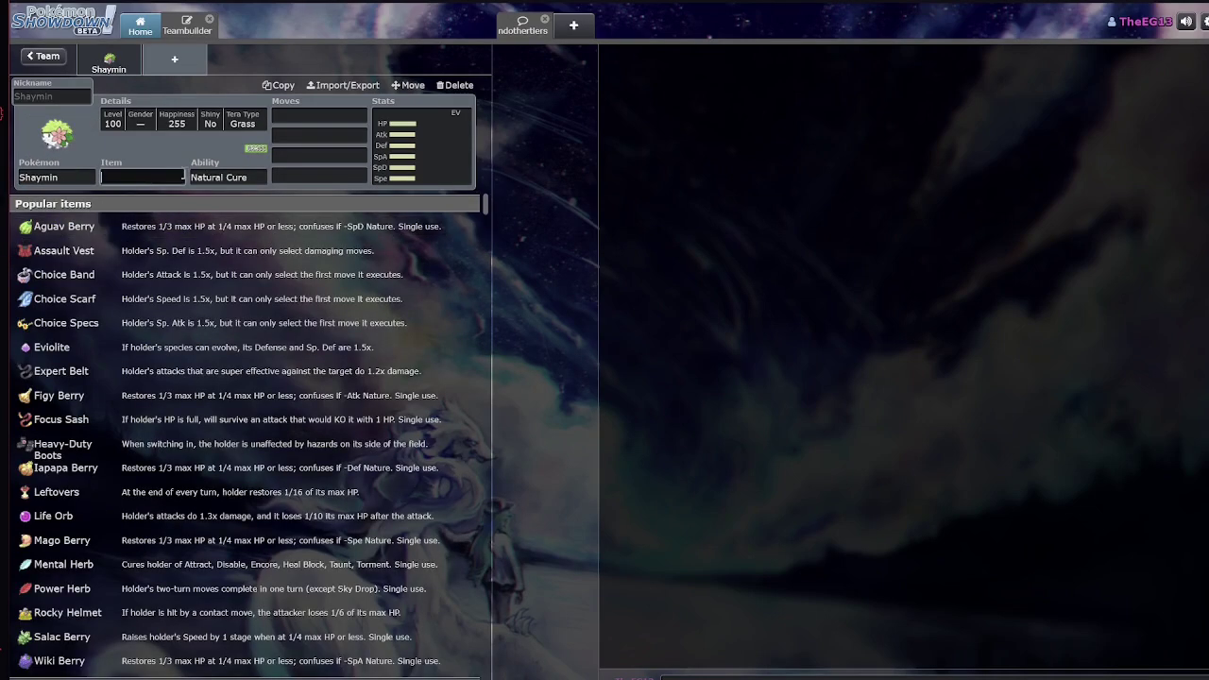
pyautogui.press('Tab')
pyautogui.click(322, 114)
pyautogui.scroll(-6, 283, 396)
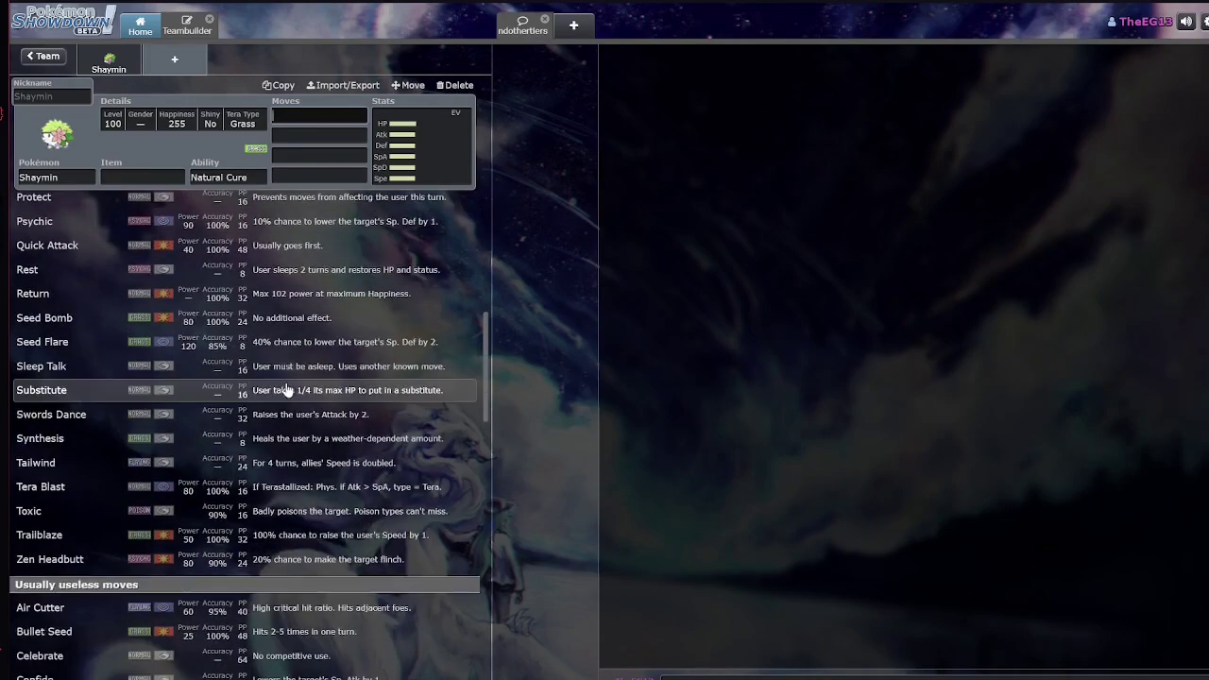
# Review Shaymin's move list and its current tier placement, and open its stats in the Pokémon Showdown teambuilder
pyautogui.scroll(8, 290, 487)
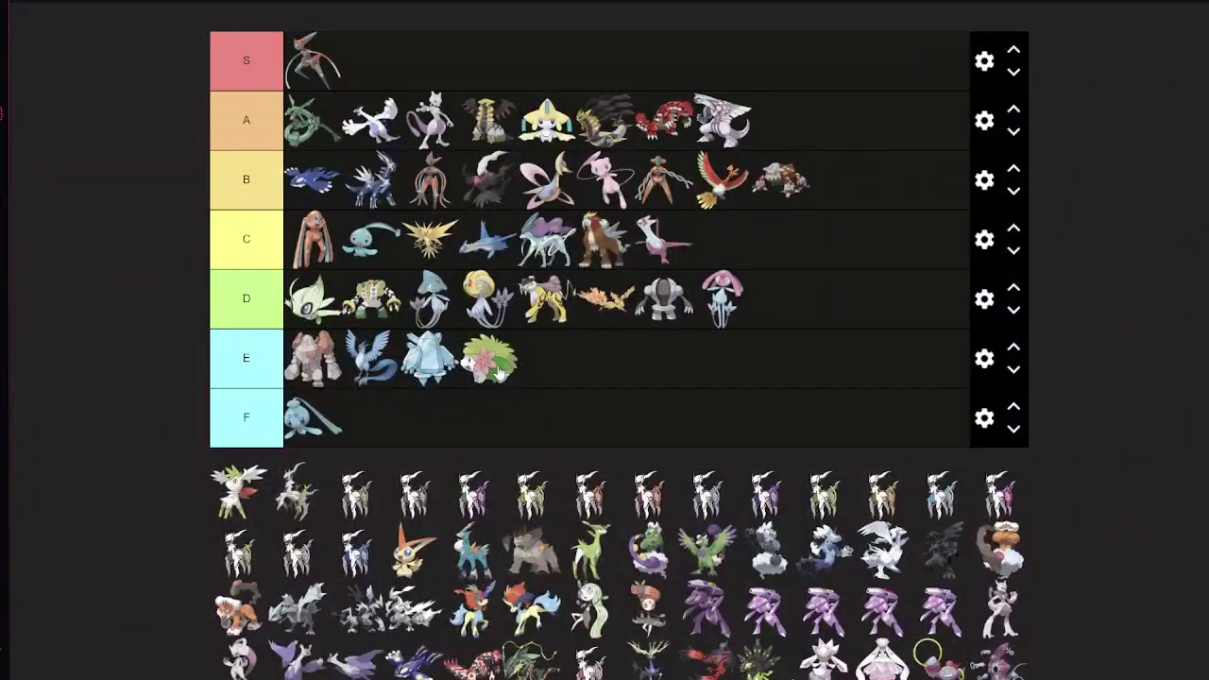
pyautogui.moveTo(491, 363); pyautogui.dragTo(656, 360)
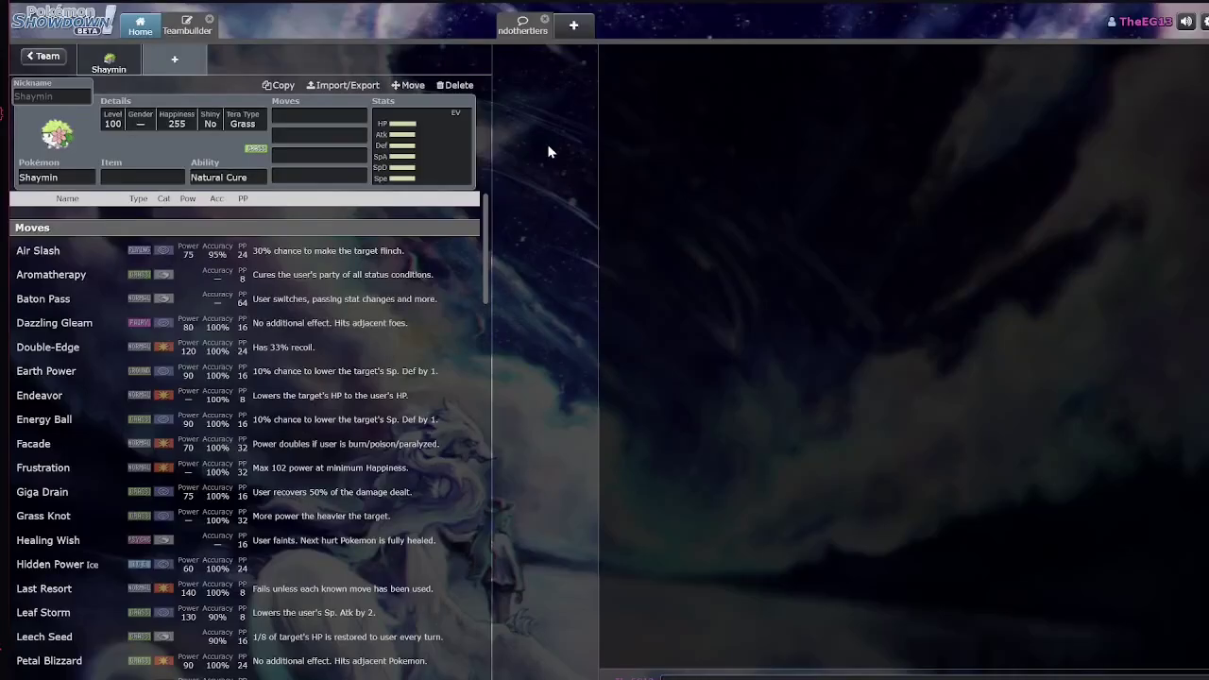
pyautogui.click(440, 178)
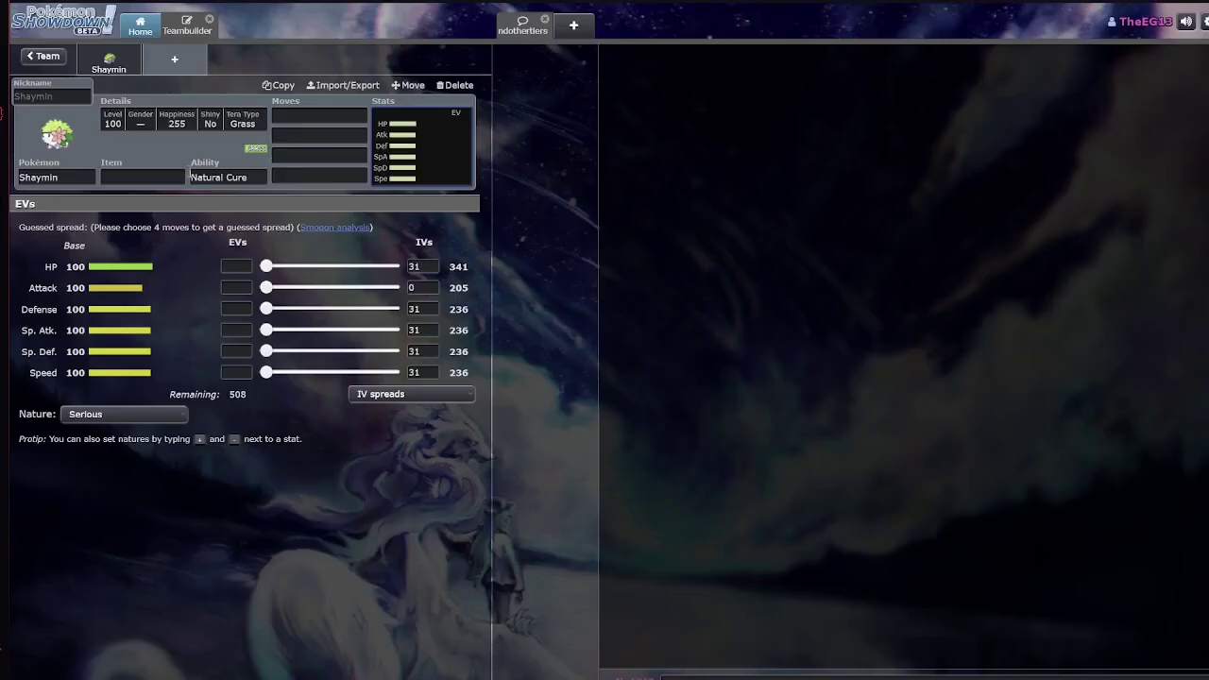
# Change the team's Pokémon to Shaymin-Sky
pyautogui.click(56, 177)
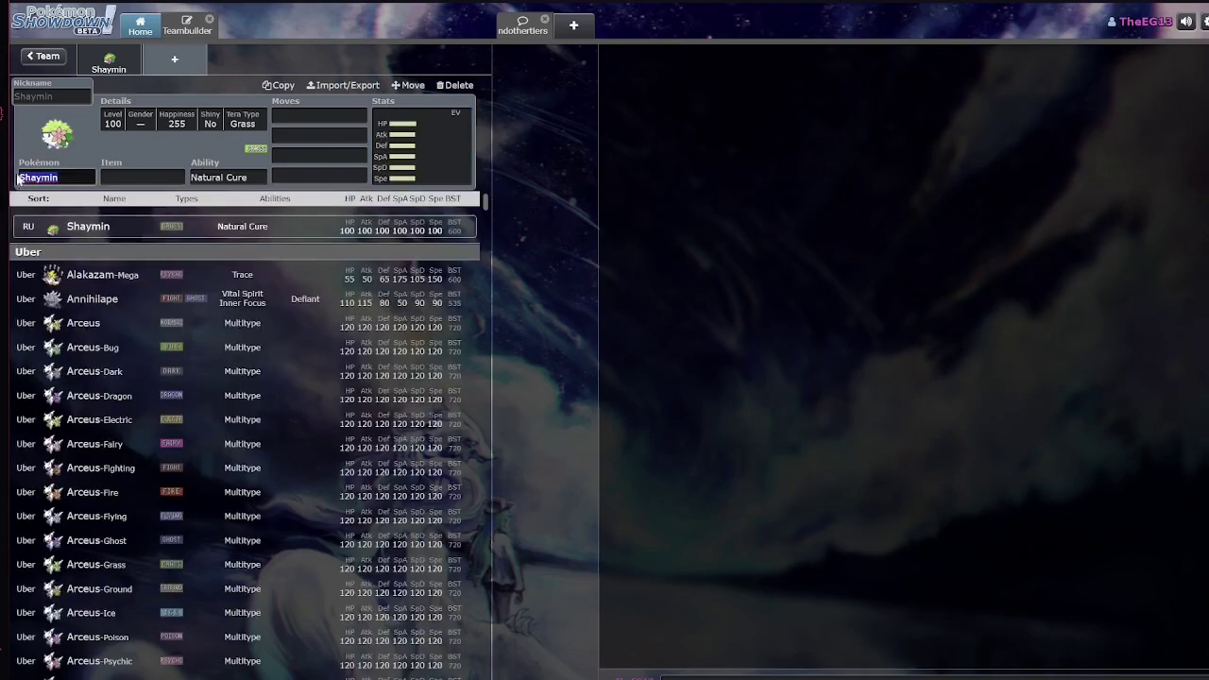
pyautogui.write('shaymin')
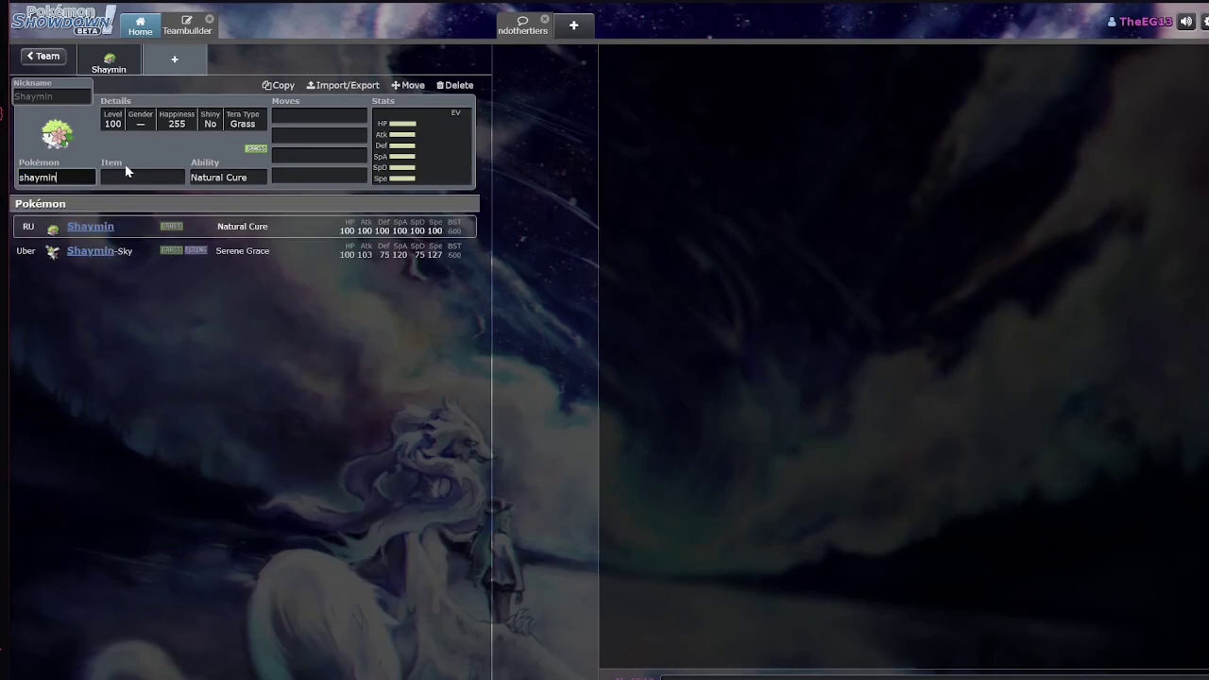
pyautogui.click(224, 253)
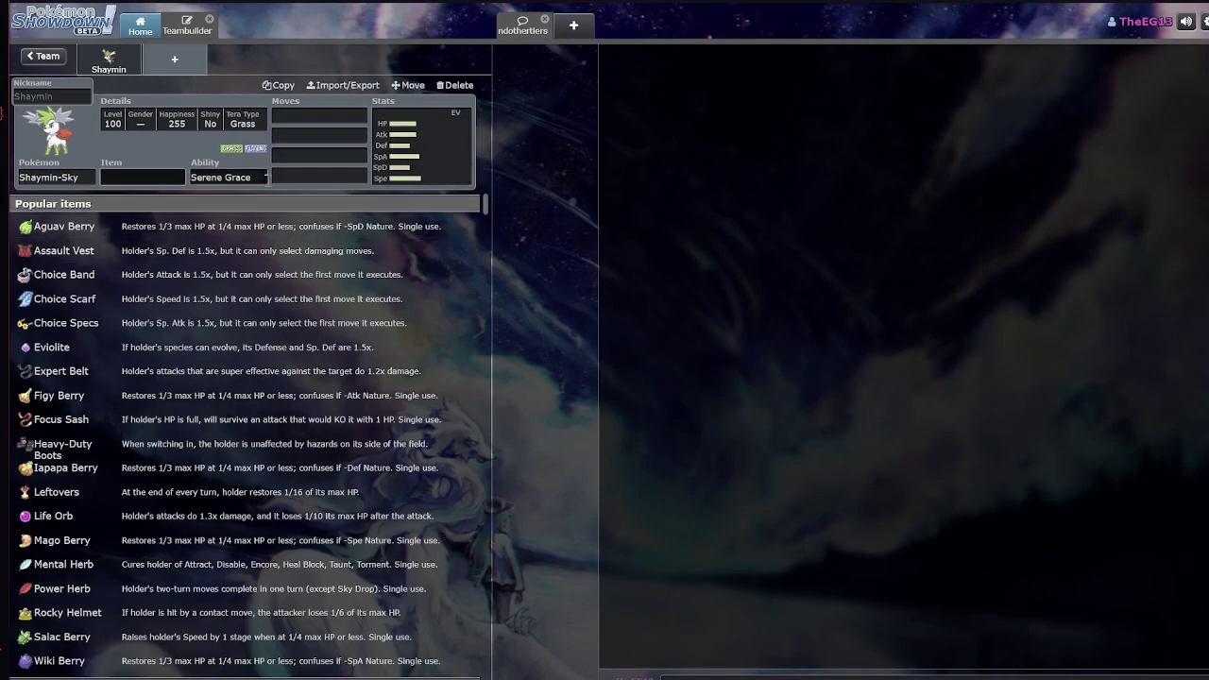
# Examine Shaymin-Sky's ability, base stats and available moves
pyautogui.click(254, 178)
pyautogui.click(319, 115)
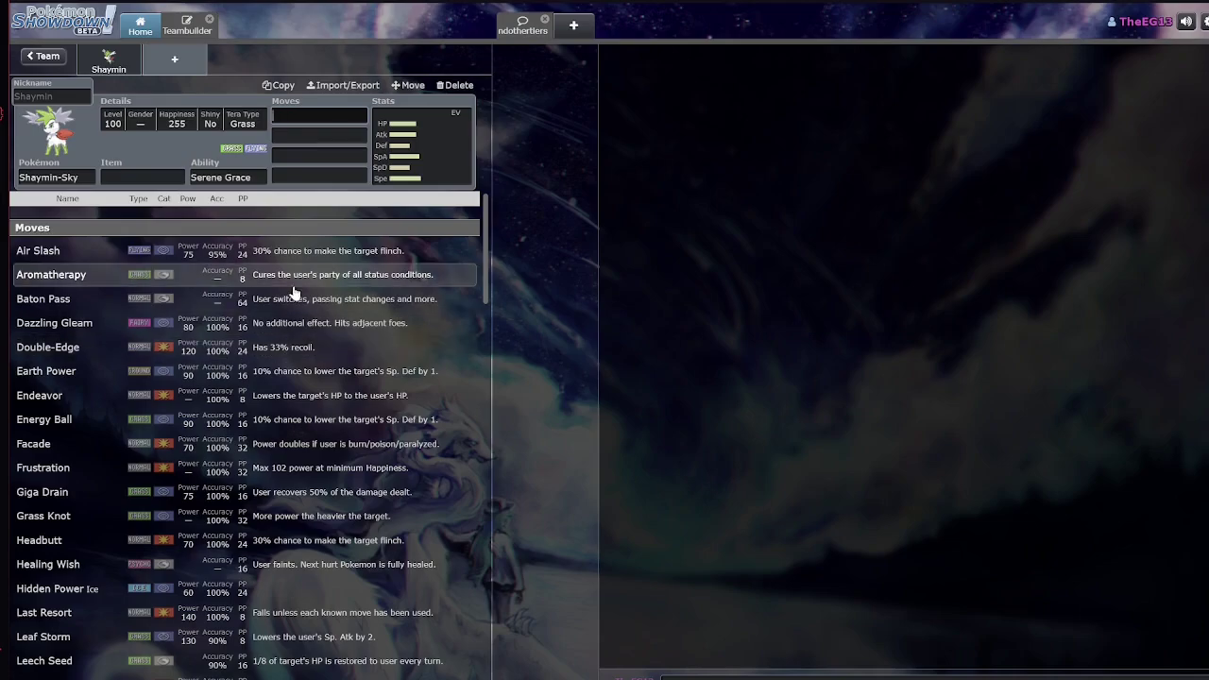
pyautogui.scroll(-5, 288, 350)
pyautogui.scroll(-2, 262, 390)
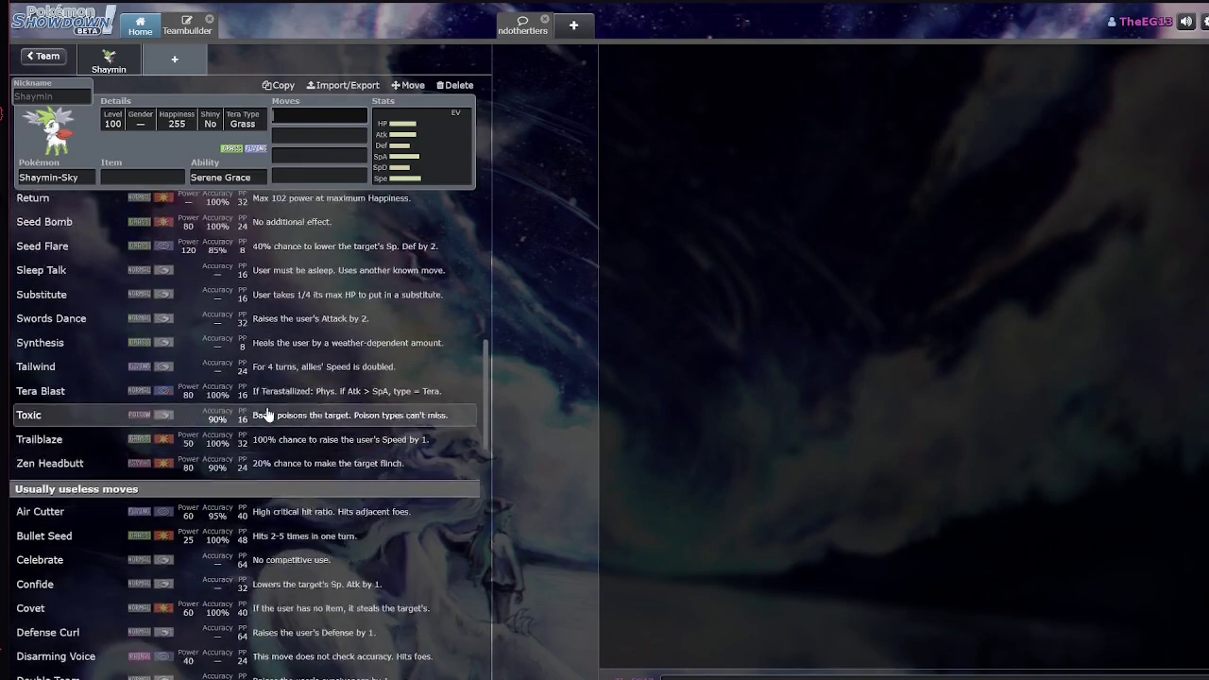
pyautogui.scroll(8, 245, 406)
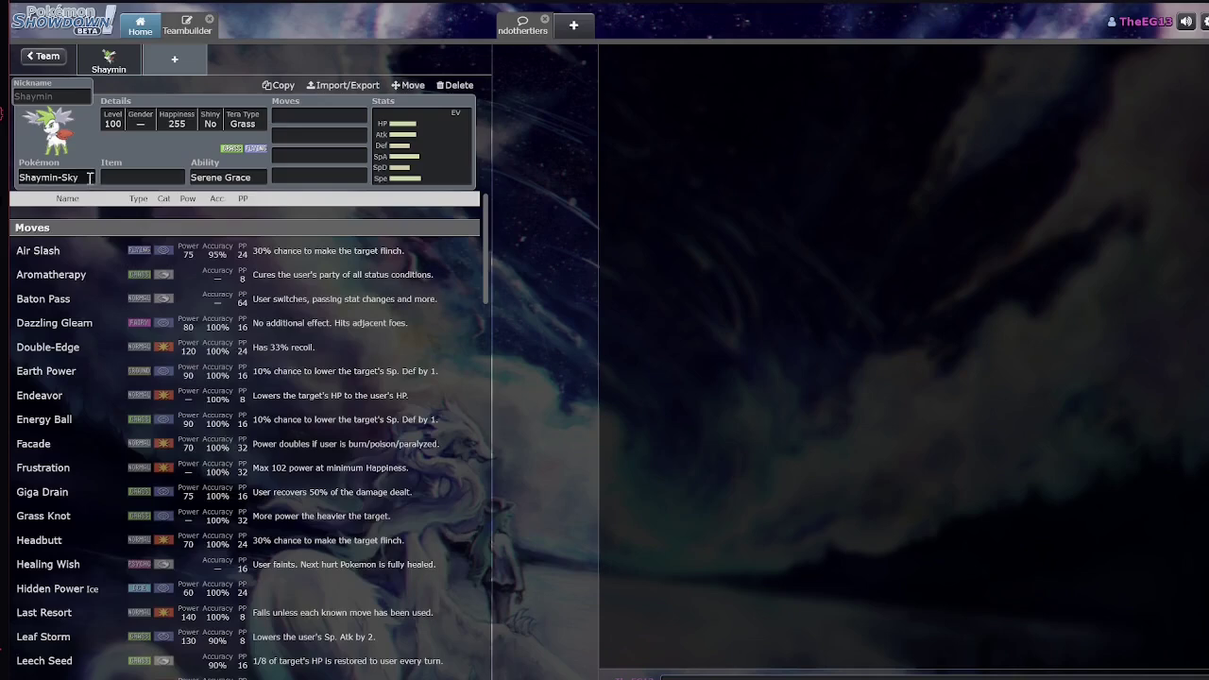
pyautogui.click(90, 178)
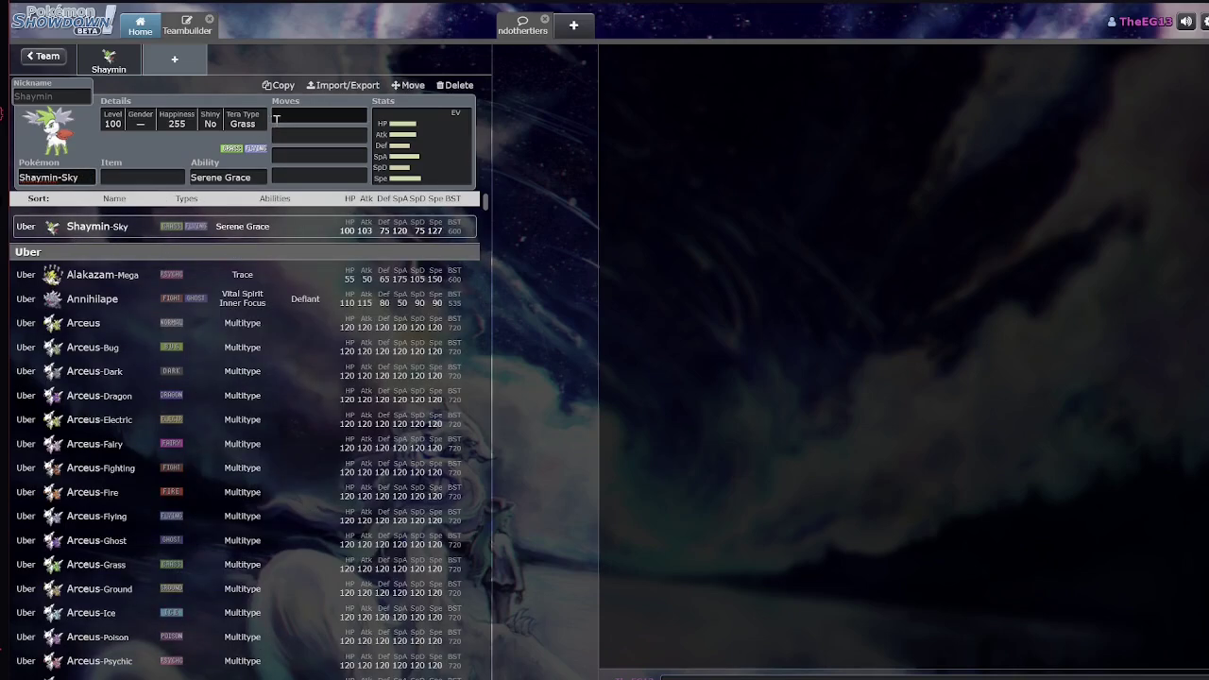
pyautogui.click(275, 117)
pyautogui.scroll(-3, 257, 387)
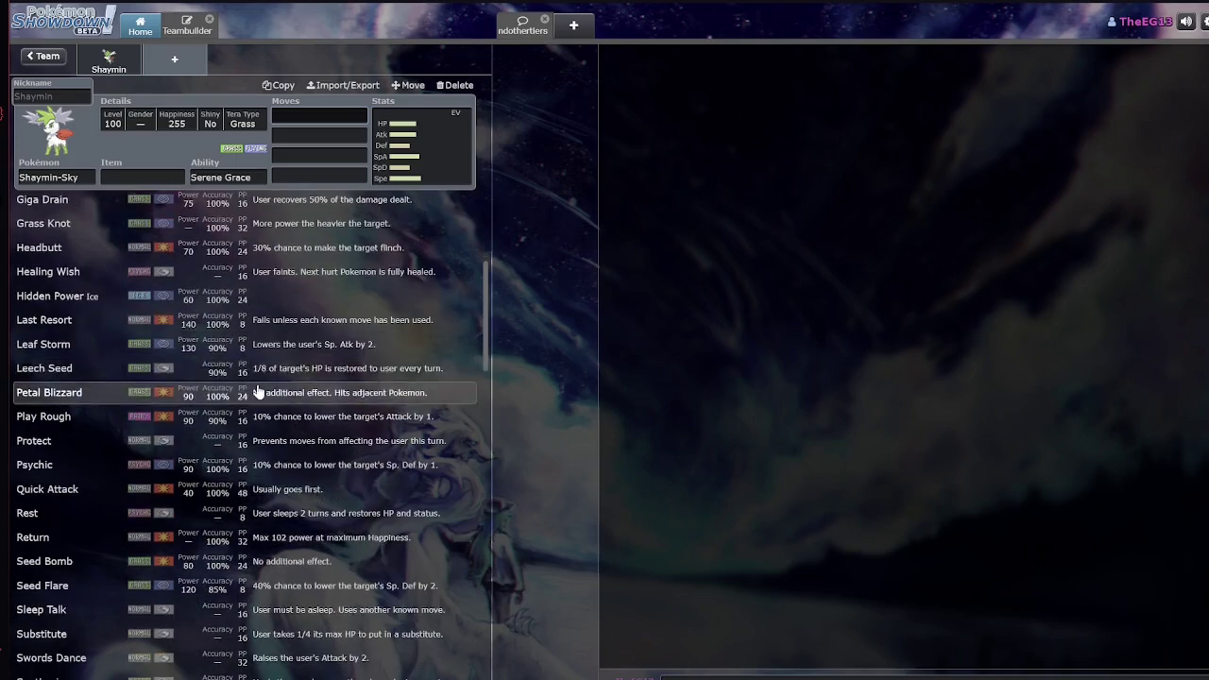
pyautogui.scroll(3, 258, 387)
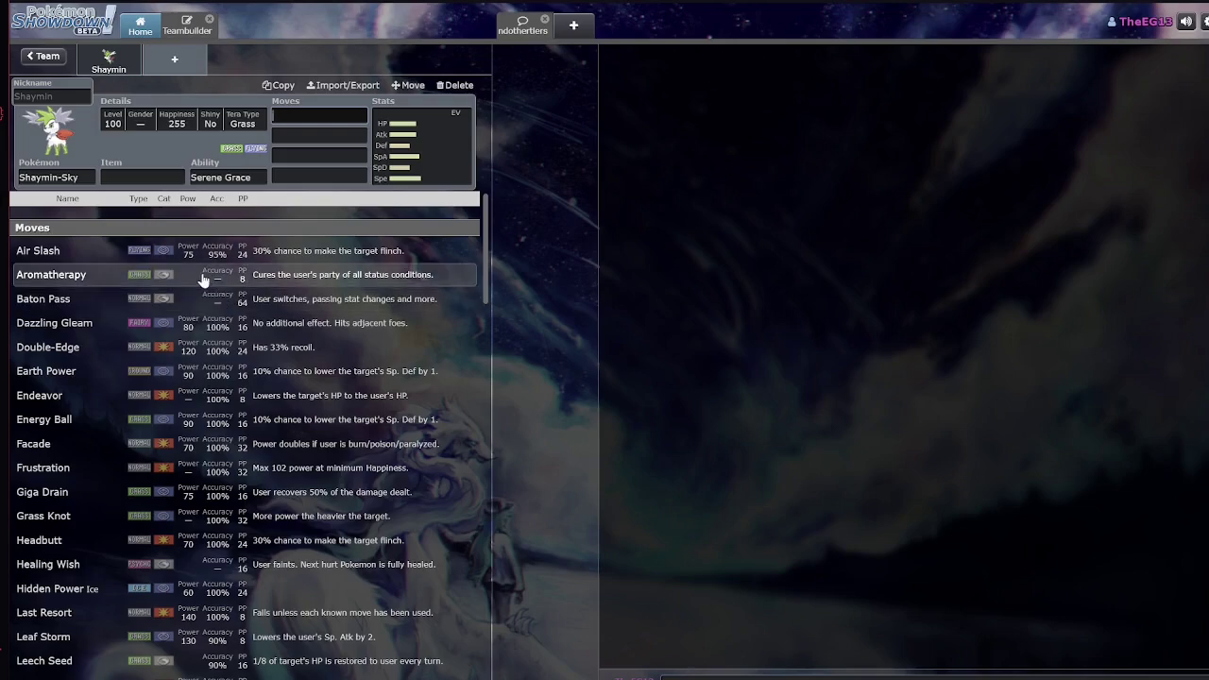
pyautogui.scroll(-5, 198, 284)
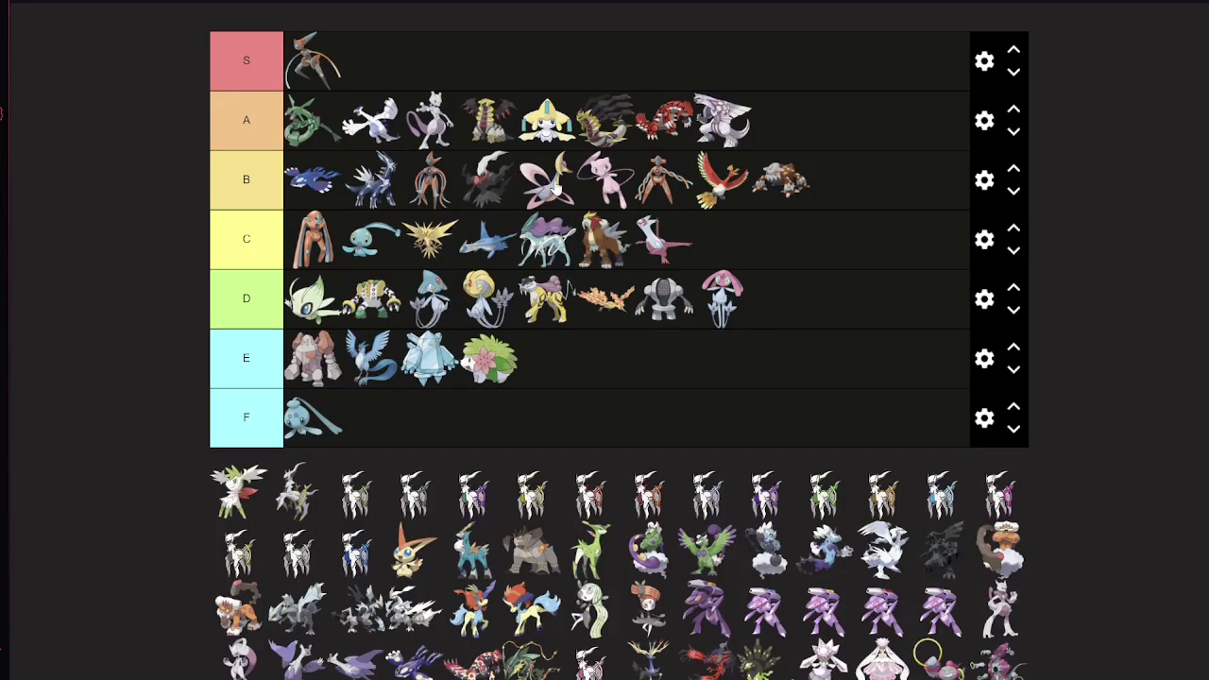
# In the tier list, move Cresselia ahead of Darkrai in tier B and place Shaymin-Sky first in tier C
pyautogui.moveTo(555, 188)
pyautogui.mouseDown()
pyautogui.moveTo(495, 180)
pyautogui.moveTo(562, 174)
pyautogui.mouseUp()
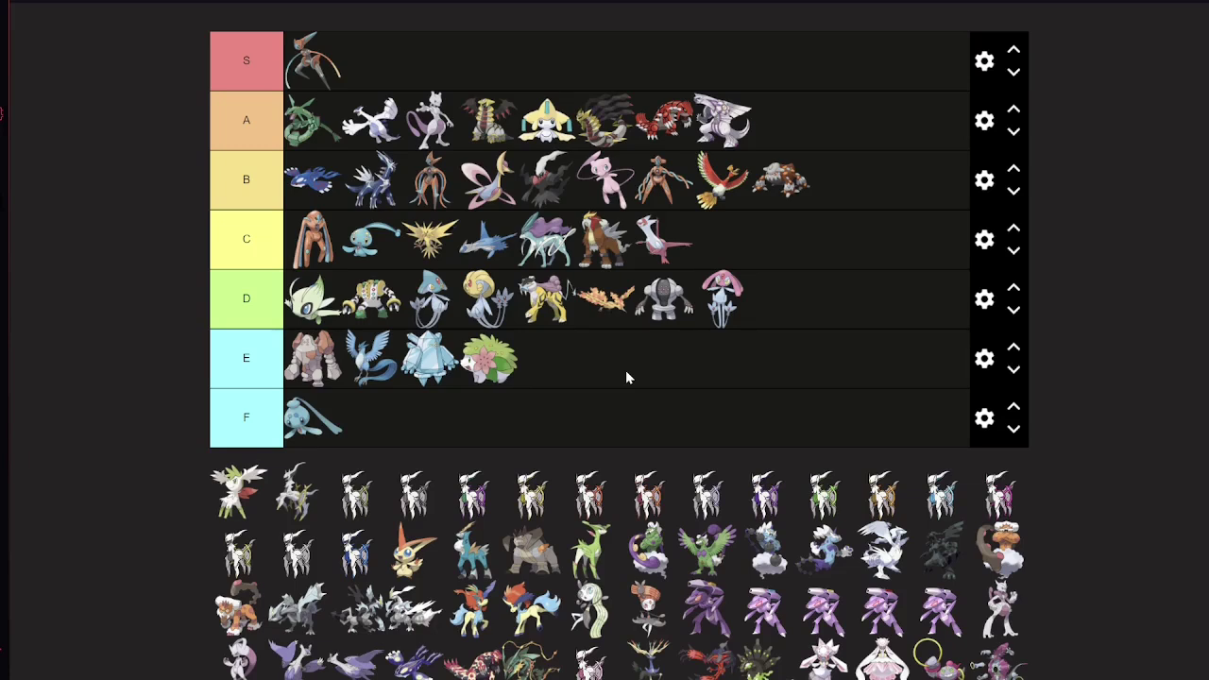
pyautogui.moveTo(238, 491); pyautogui.dragTo(840, 180)
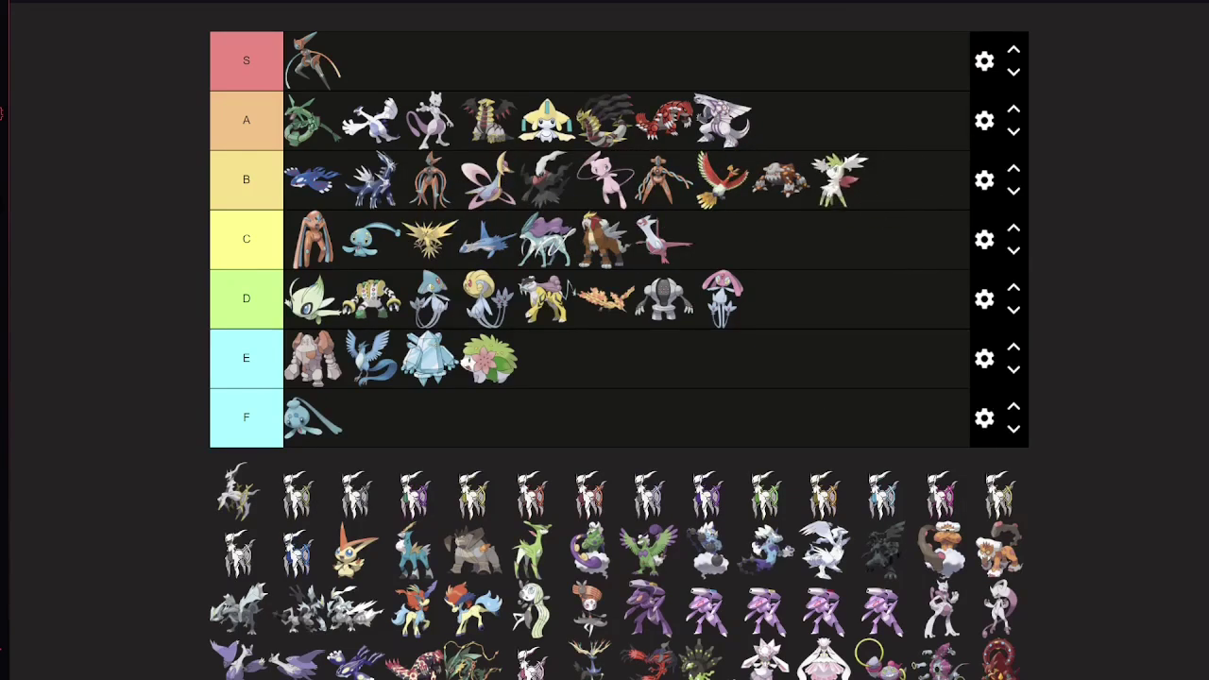
pyautogui.moveTo(836, 179); pyautogui.dragTo(368, 229)
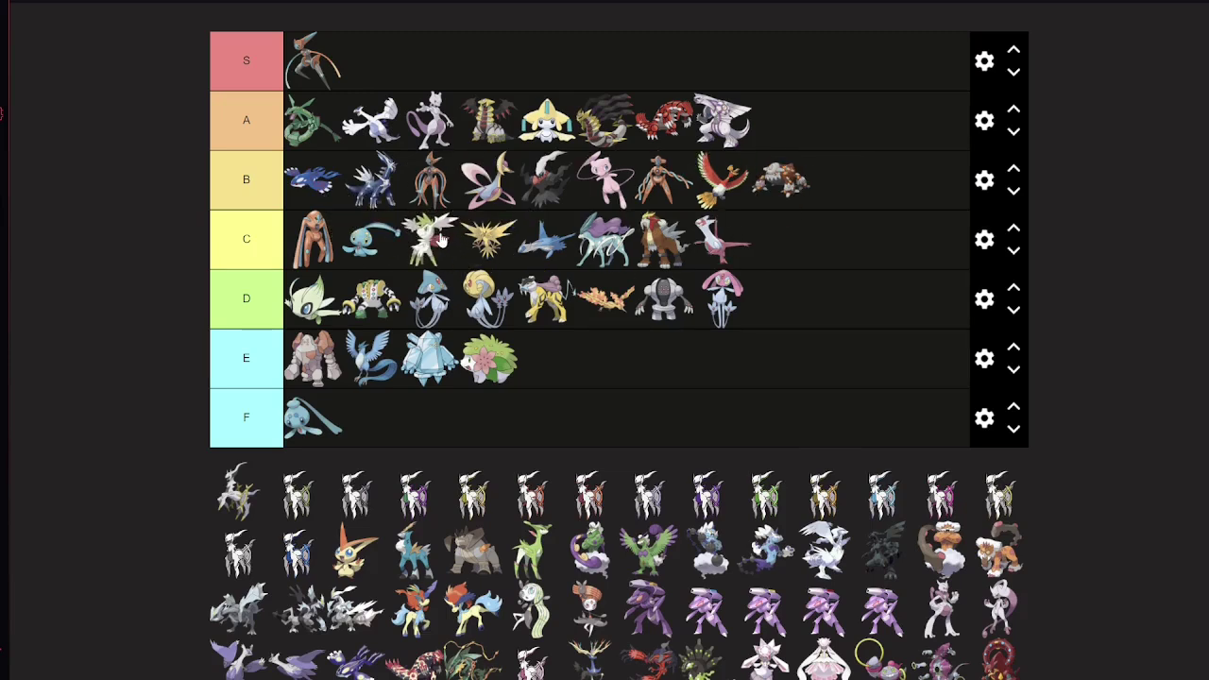
pyautogui.moveTo(440, 242); pyautogui.dragTo(397, 231)
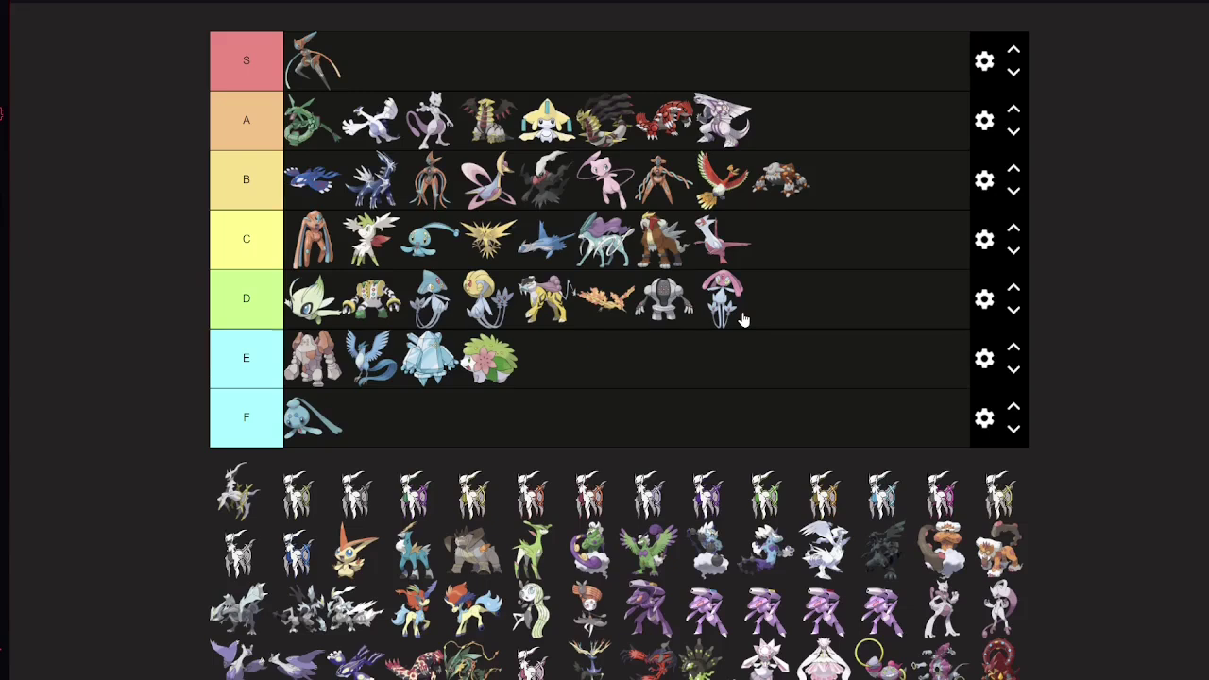
pyautogui.moveTo(366, 241); pyautogui.dragTo(319, 234)
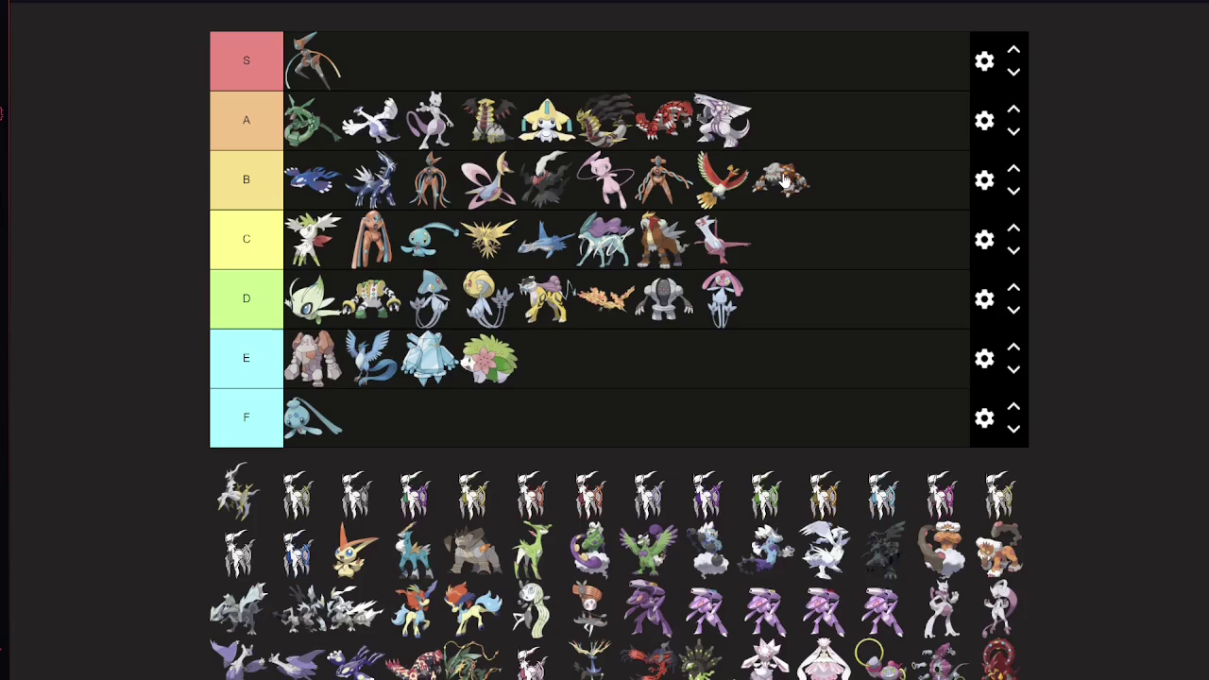
# Move Heatran directly behind Cresselia in tier B and place the standard Arceus between Lugia and Mewtwo in tier A
pyautogui.moveTo(783, 182); pyautogui.dragTo(546, 179)
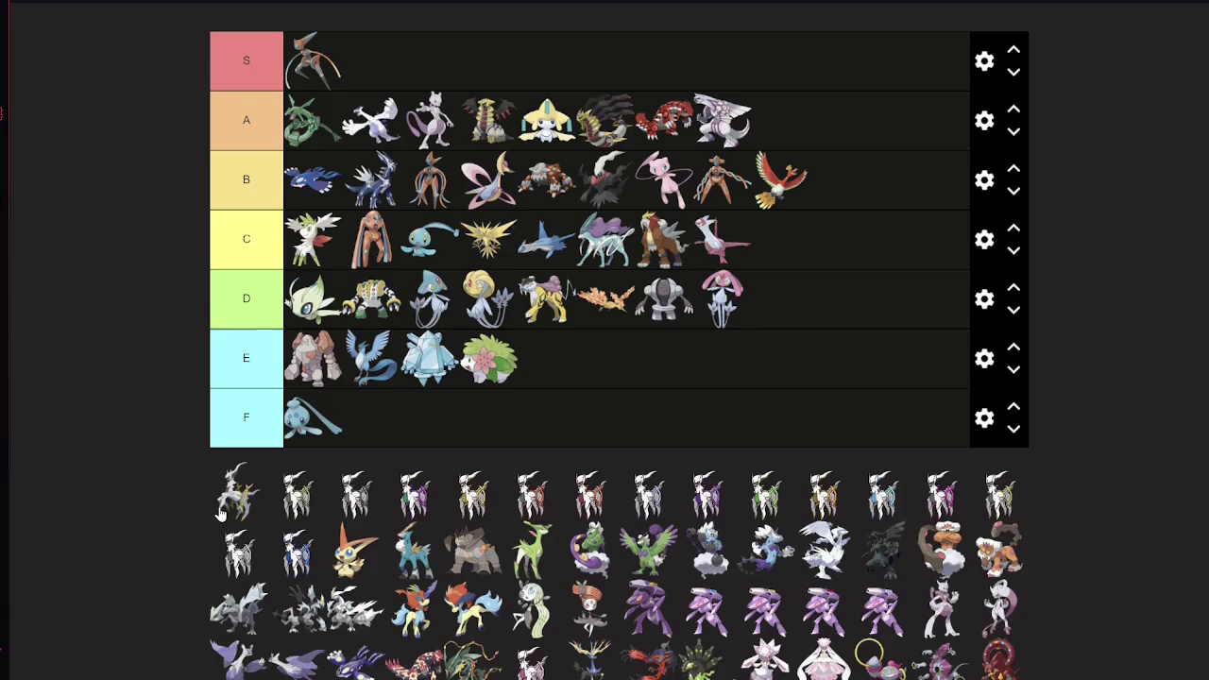
pyautogui.moveTo(219, 513); pyautogui.dragTo(430, 134)
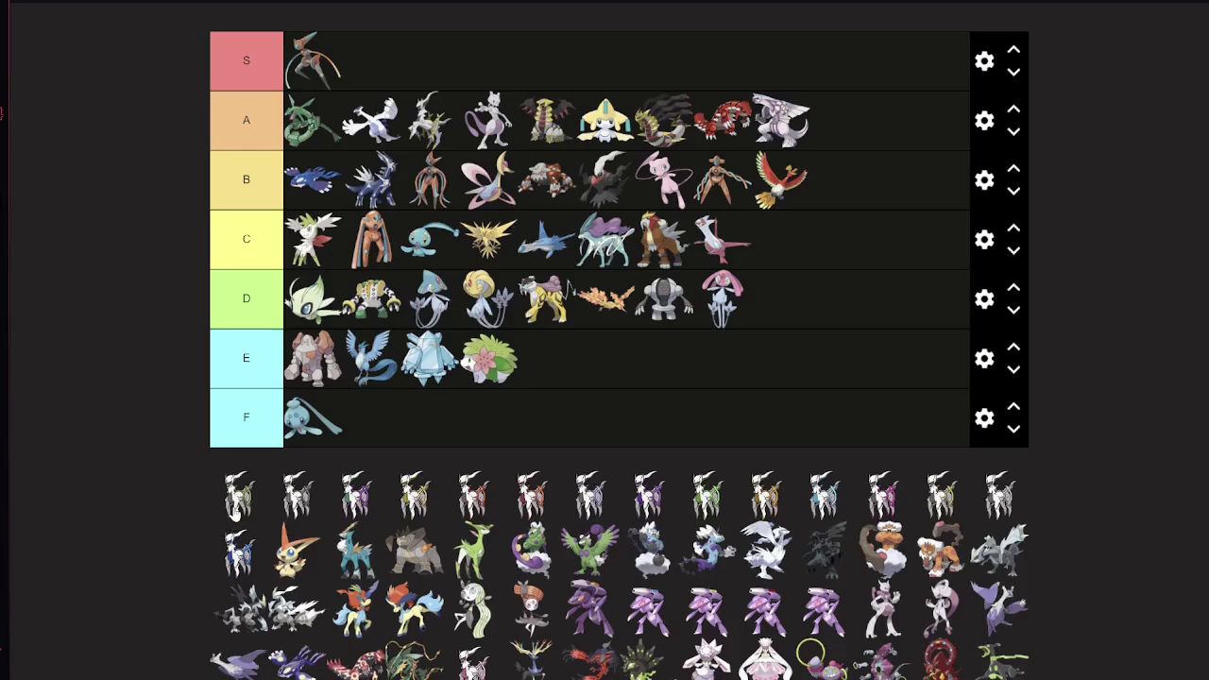
# Place Bug Arceus between Zapdos and Latios in tier C, and Dark Arceus between Cresselia and Heatran in tier B
pyautogui.moveTo(231, 511); pyautogui.dragTo(768, 253)
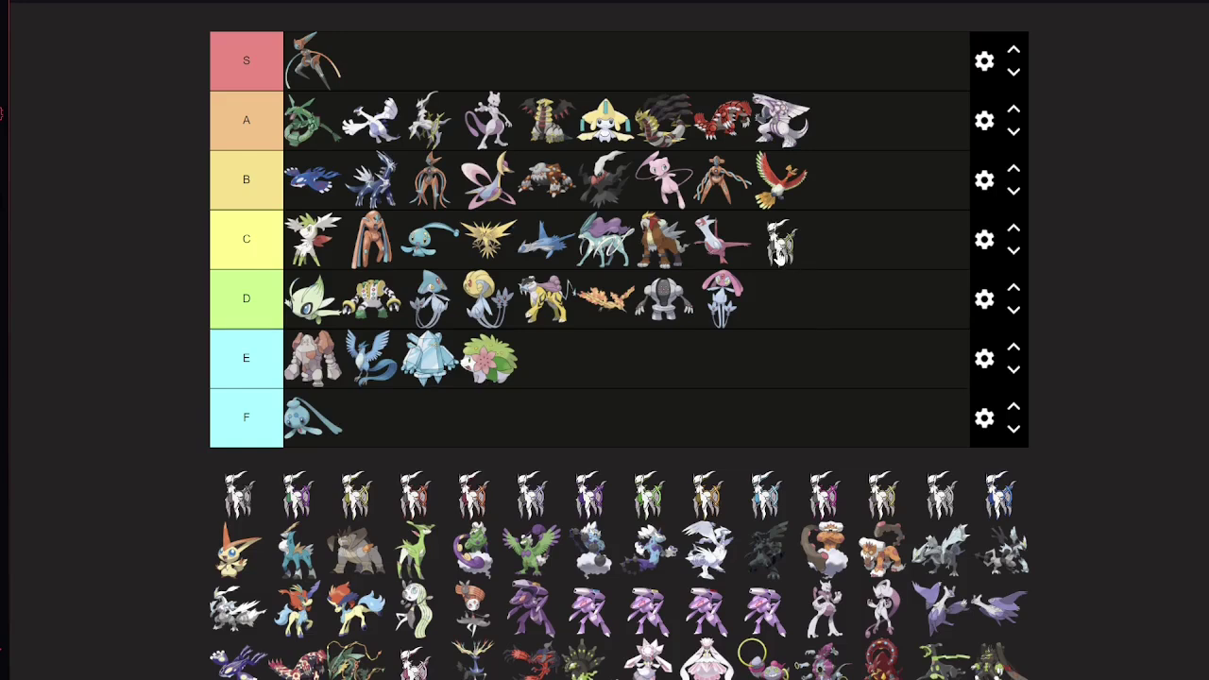
pyautogui.moveTo(777, 250); pyautogui.dragTo(543, 248)
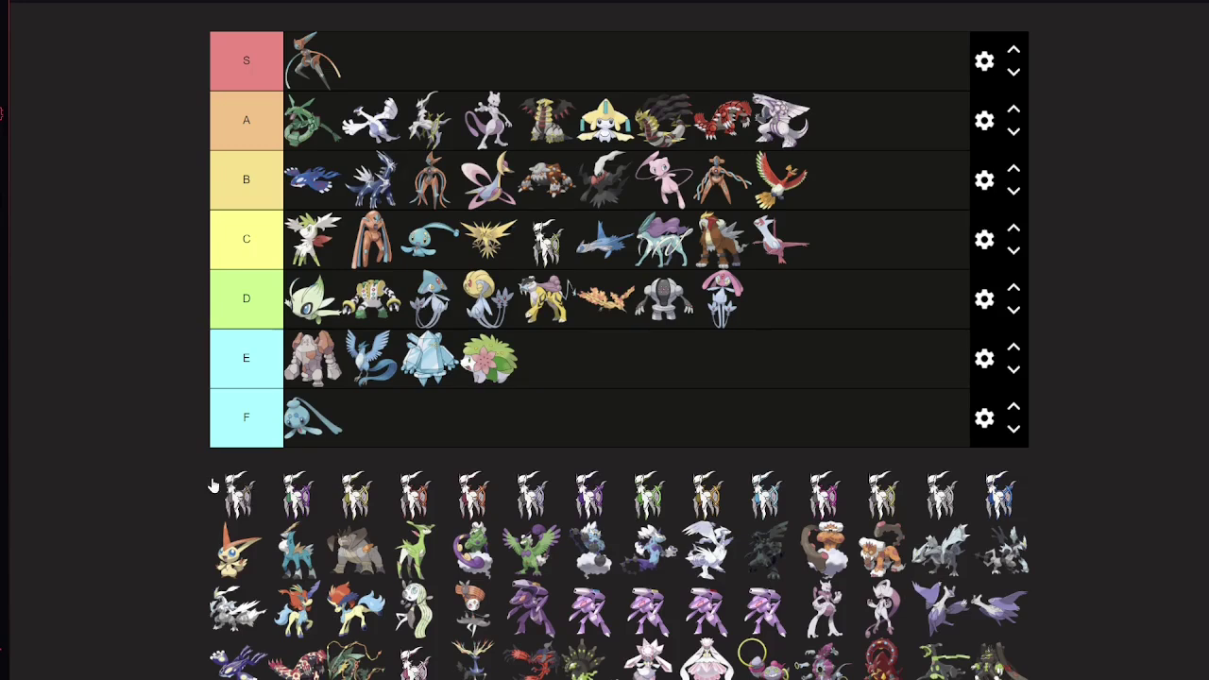
pyautogui.moveTo(244, 495); pyautogui.dragTo(558, 183)
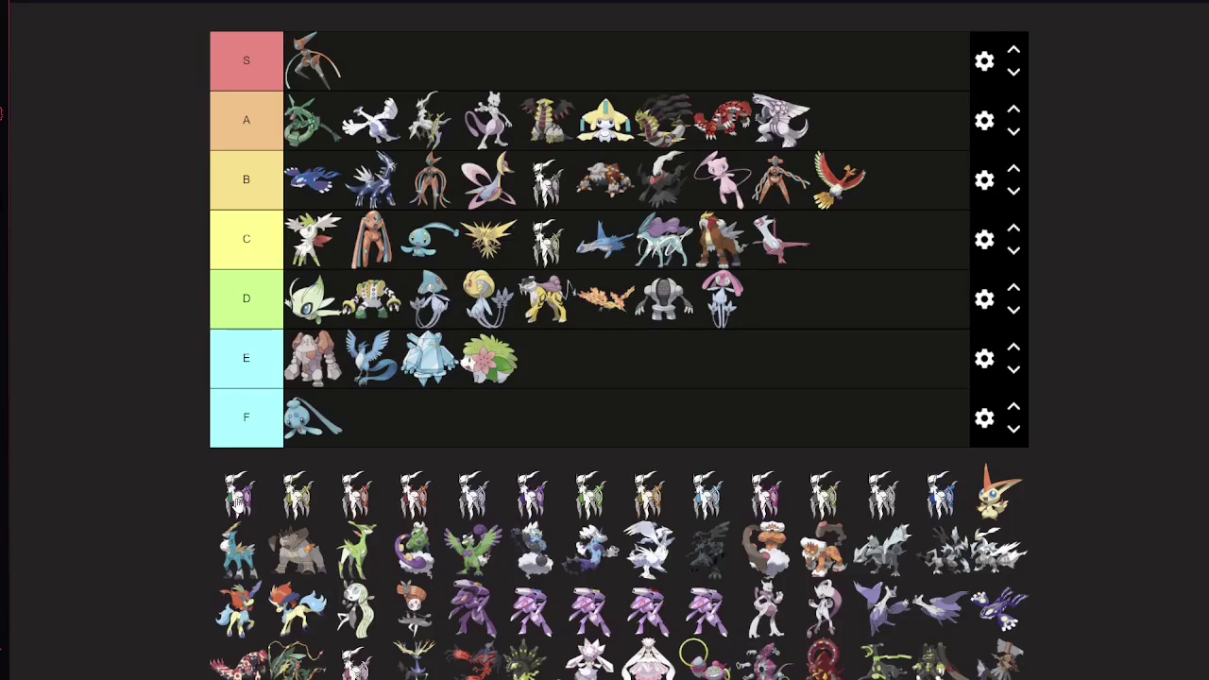
# Place Dragon Arceus at the front of tier A, ahead of Rayquaza
pyautogui.moveTo(238, 496); pyautogui.dragTo(437, 137)
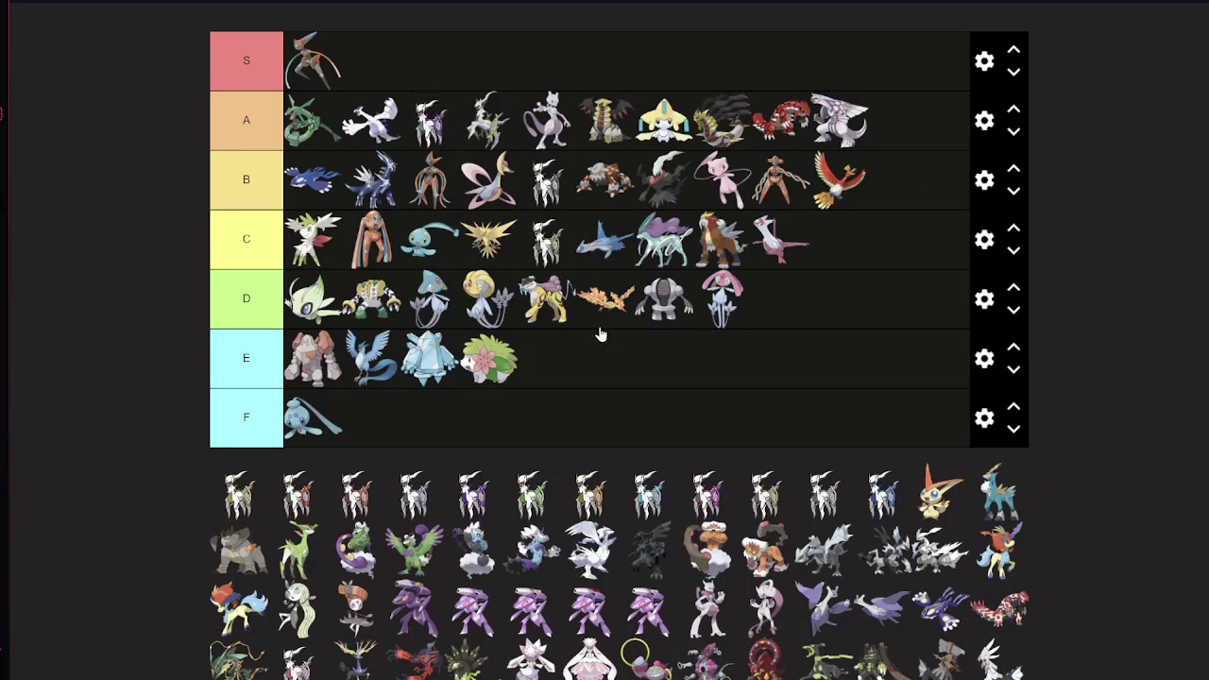
pyautogui.moveTo(430, 122); pyautogui.dragTo(314, 118)
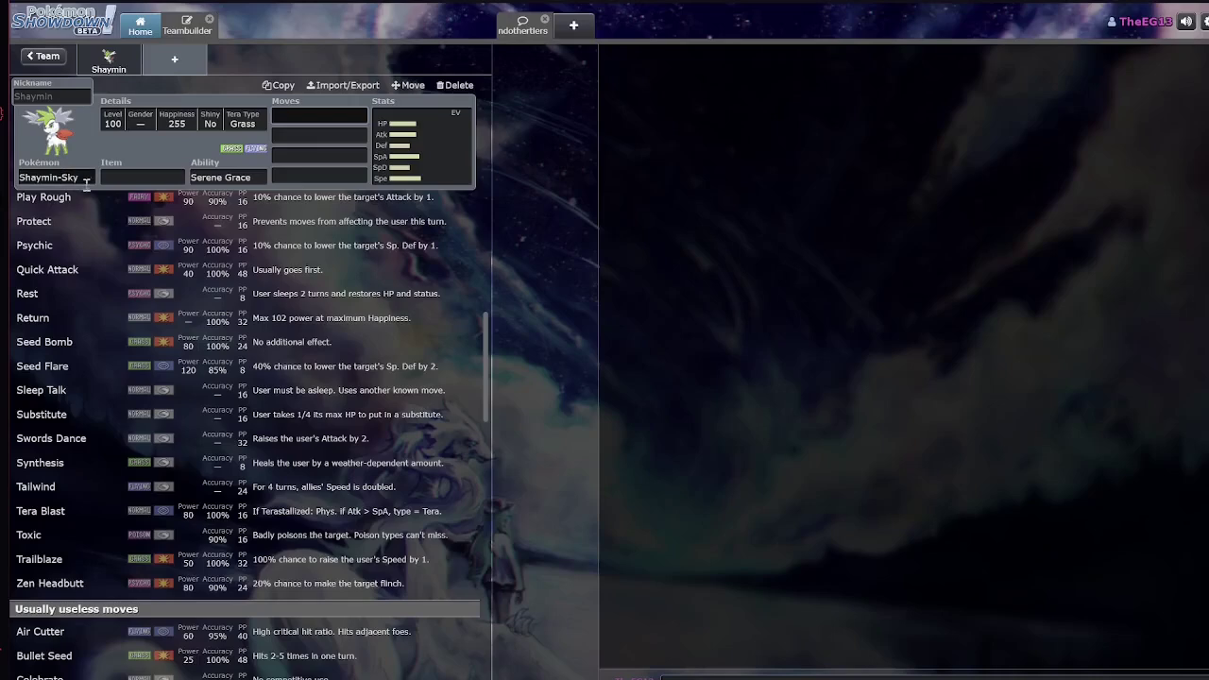
# Switch to the Pokémon Showdown teambuilder, change the Pokémon to Arceus-Dragon and look through its available options
pyautogui.click(57, 177)
pyautogui.write('a')
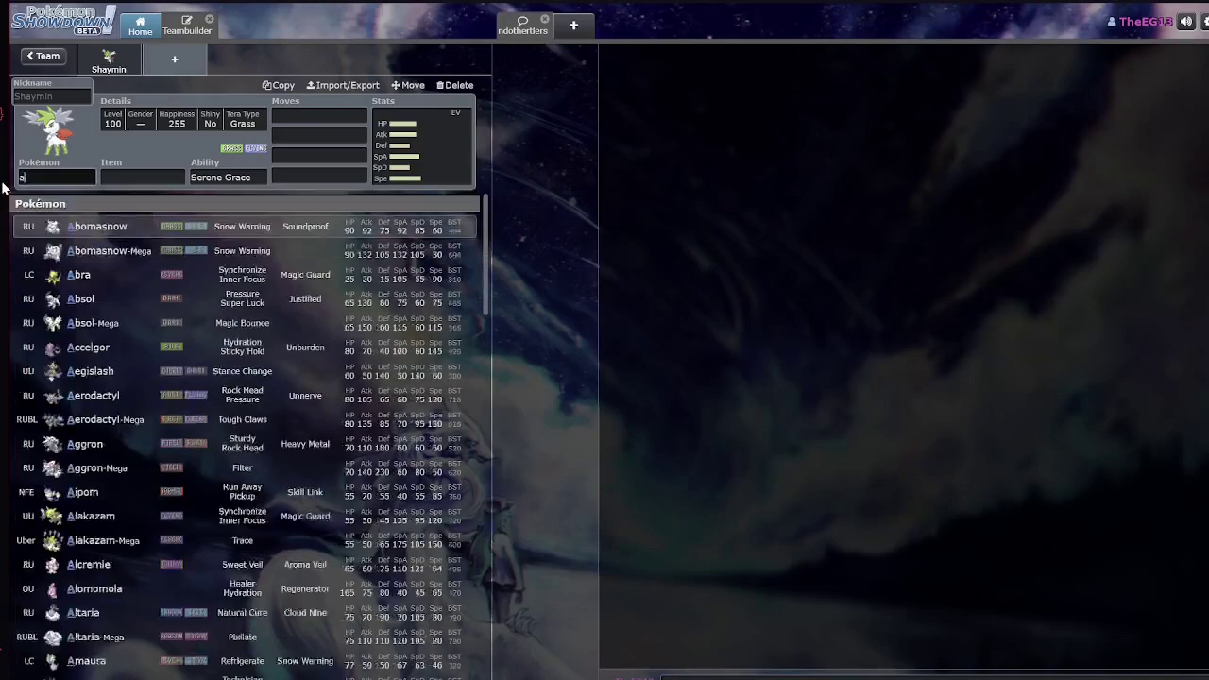
pyautogui.write('rceus')
pyautogui.press('Return')
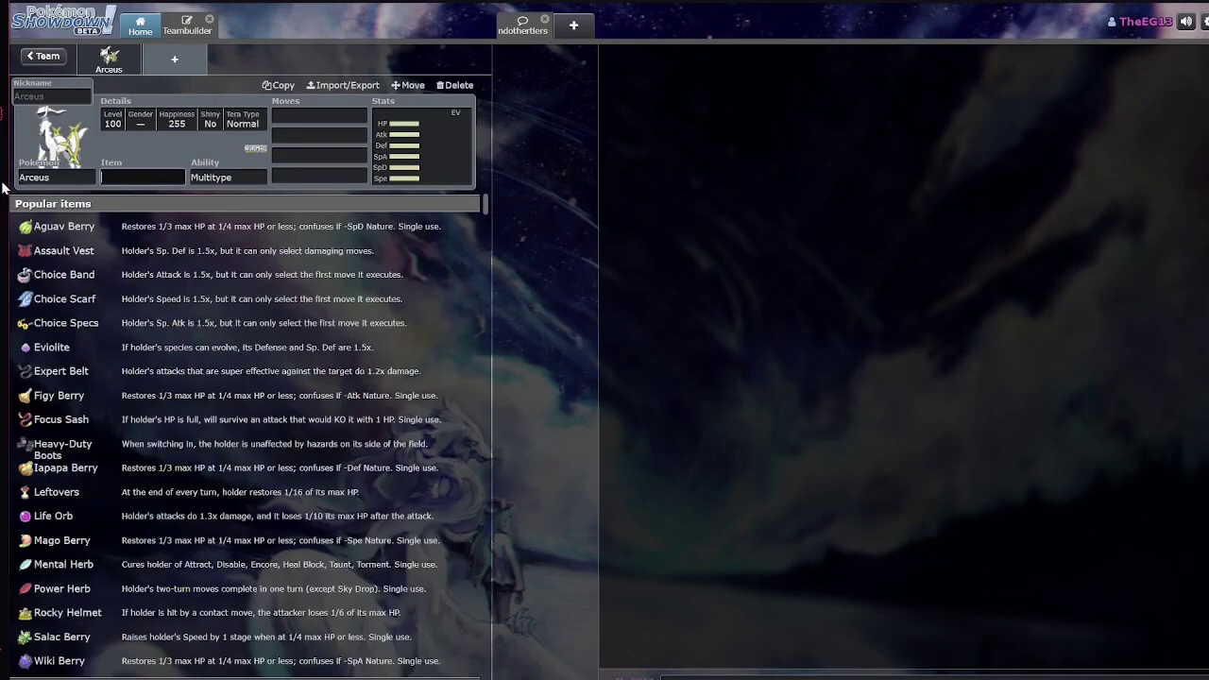
pyautogui.click(72, 190)
pyautogui.write('-dragon')
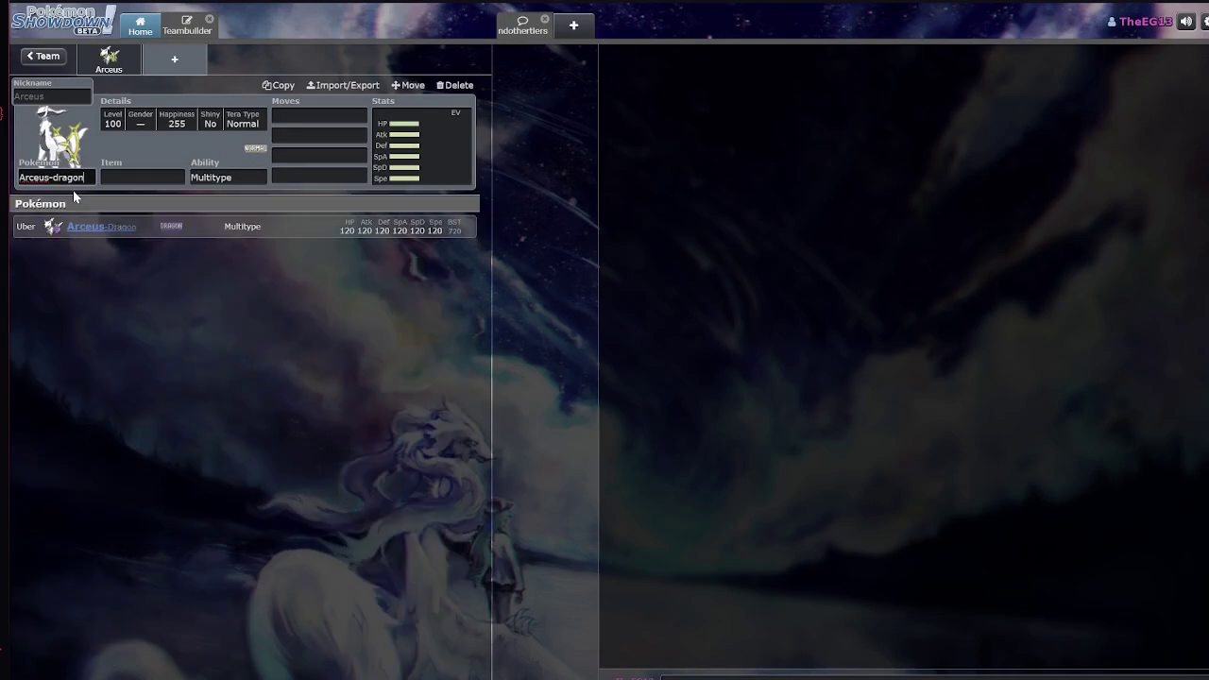
pyautogui.press('Return')
pyautogui.press('Tab')
pyautogui.scroll(-5, 250, 446)
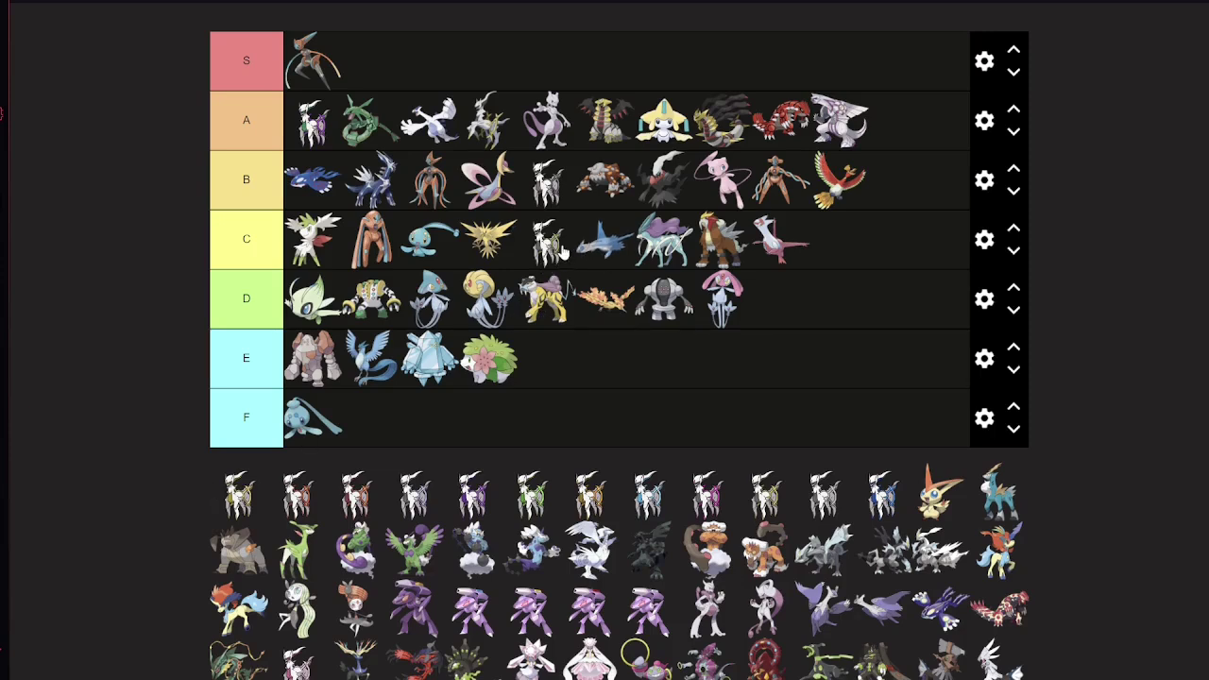
# Back in the tier list, move Bug Arceus to the front of tier C, ahead of Shaymin-Sky
pyautogui.moveTo(563, 250); pyautogui.dragTo(902, 184)
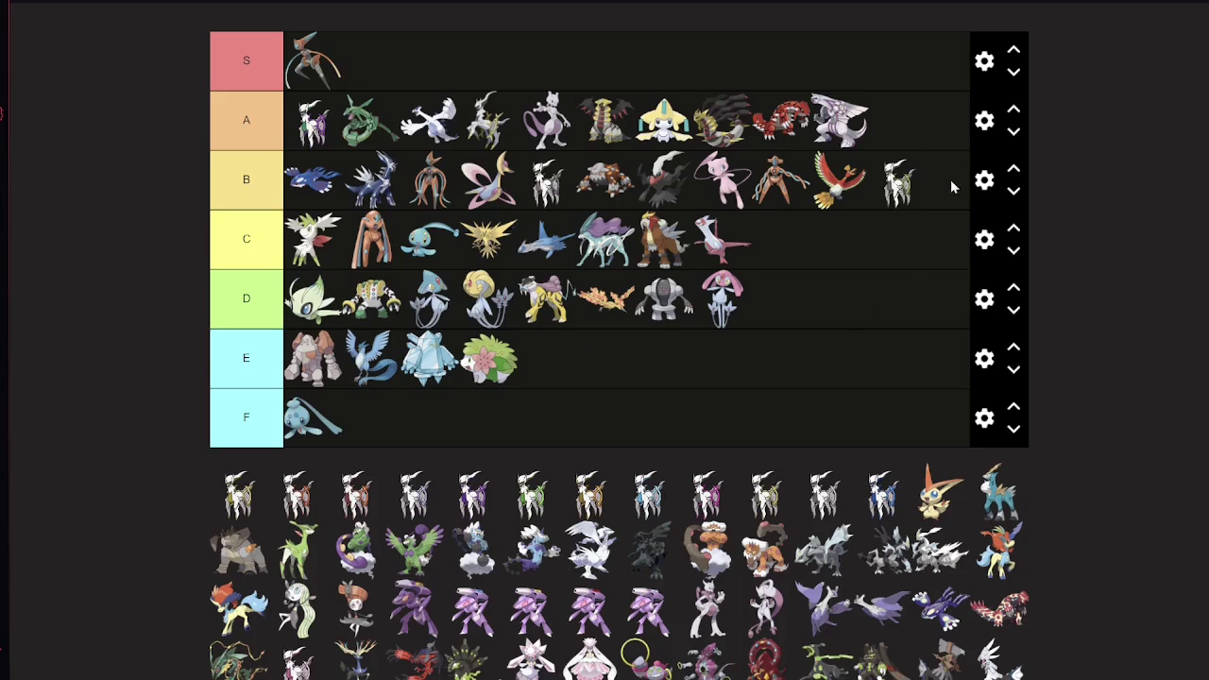
pyautogui.moveTo(902, 184); pyautogui.dragTo(422, 257)
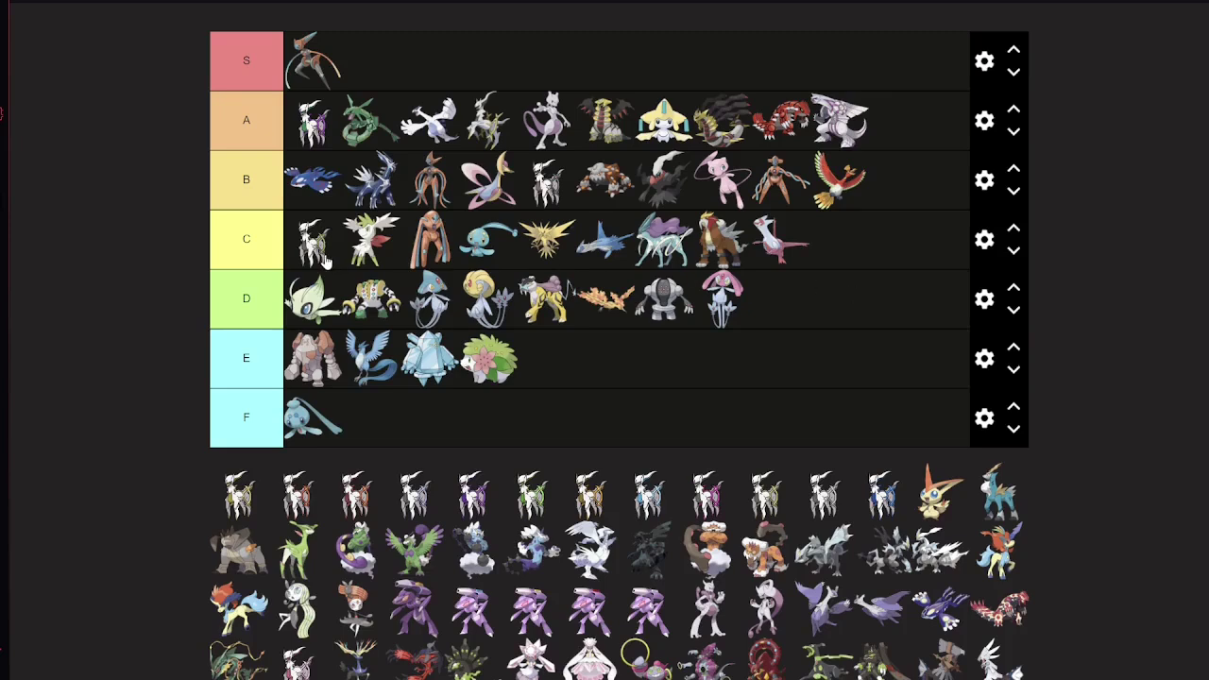
pyautogui.moveTo(324, 262); pyautogui.dragTo(547, 244)
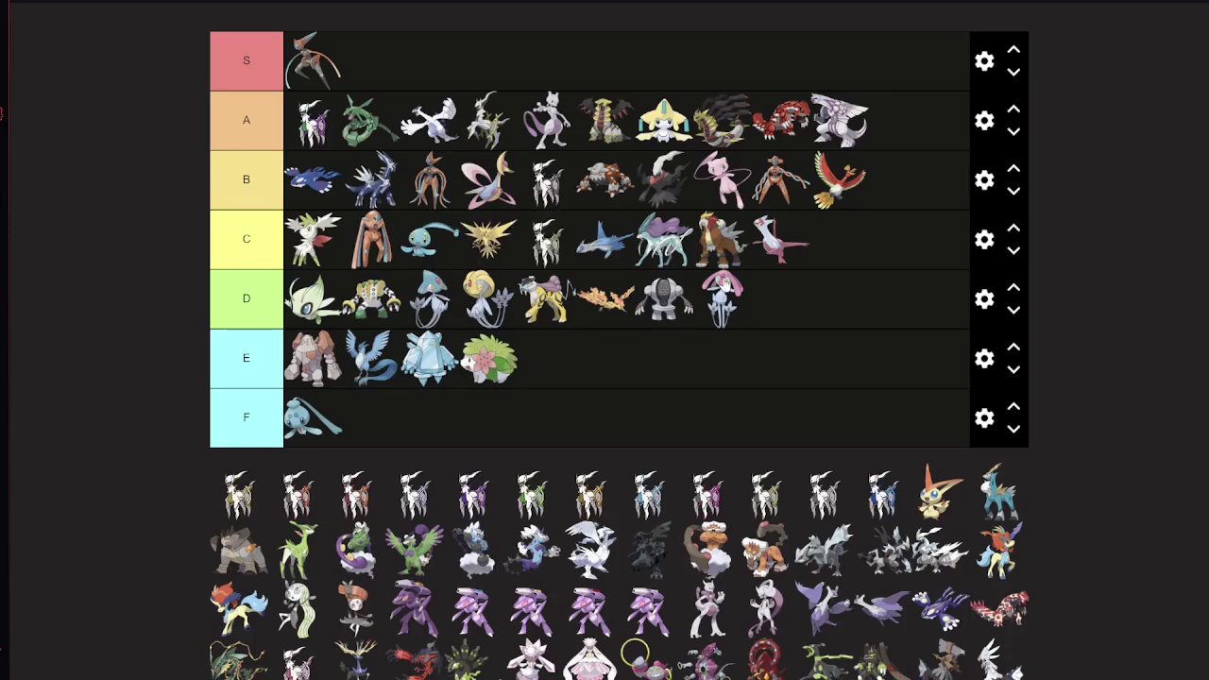
pyautogui.moveTo(543, 239); pyautogui.dragTo(311, 241)
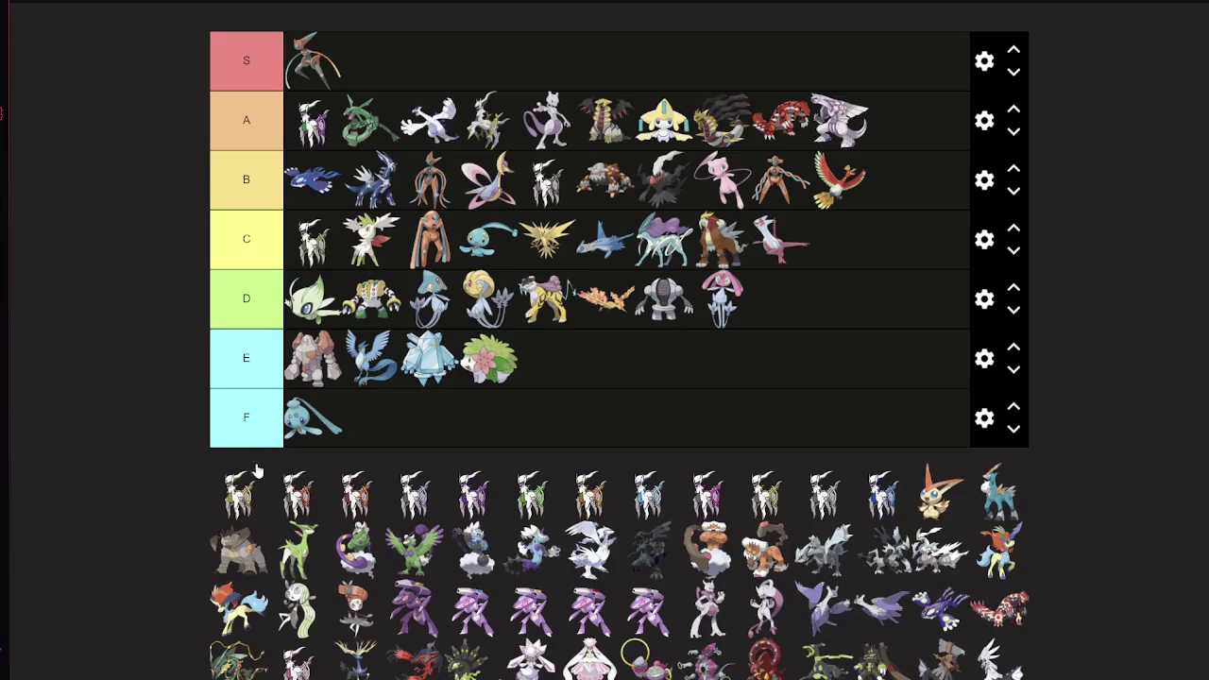
pyautogui.moveTo(311, 253)
pyautogui.mouseDown()
pyautogui.moveTo(392, 288)
pyautogui.moveTo(546, 251)
pyautogui.moveTo(306, 236)
pyautogui.mouseUp()
# Place Electric Arceus directly behind Cresselia in tier B and Fighting Arceus directly ahead of Palkia in tier A
pyautogui.moveTo(243, 500); pyautogui.dragTo(574, 179)
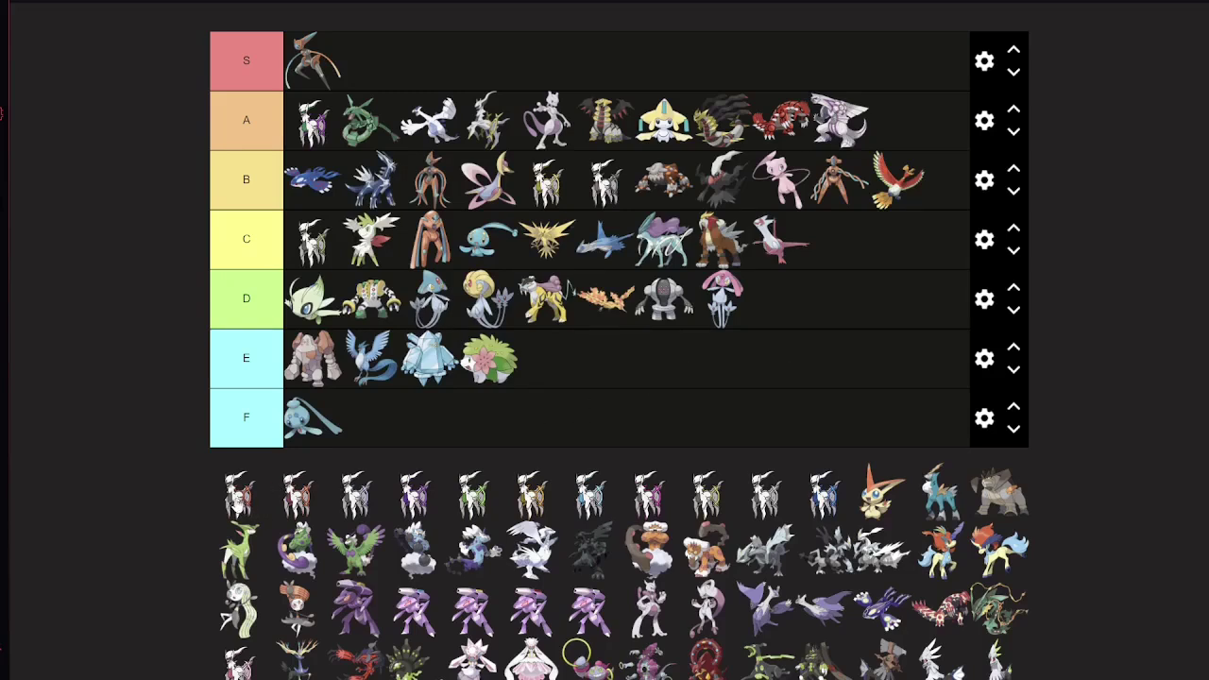
pyautogui.moveTo(241, 491); pyautogui.dragTo(858, 115)
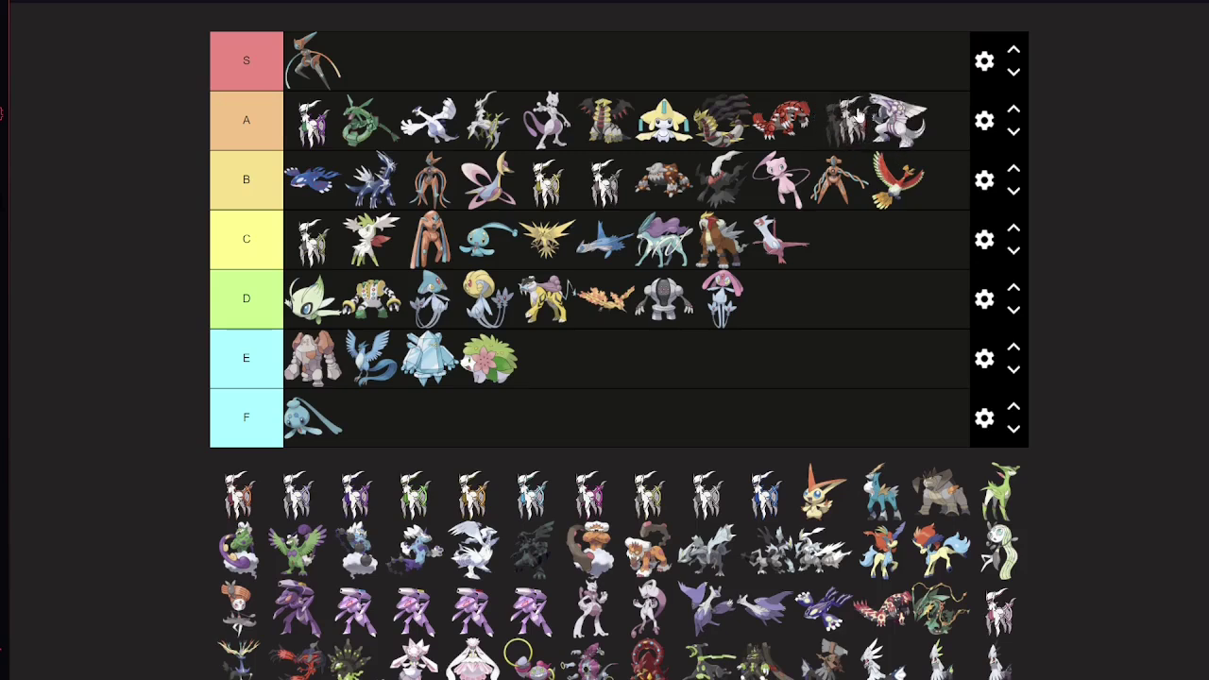
# Move Fighting Arceus behind Jirachi in tier A with Fire Arceus beside it, and place Flying Arceus ahead of Ho-Oh in tier B
pyautogui.moveTo(856, 114); pyautogui.dragTo(735, 106)
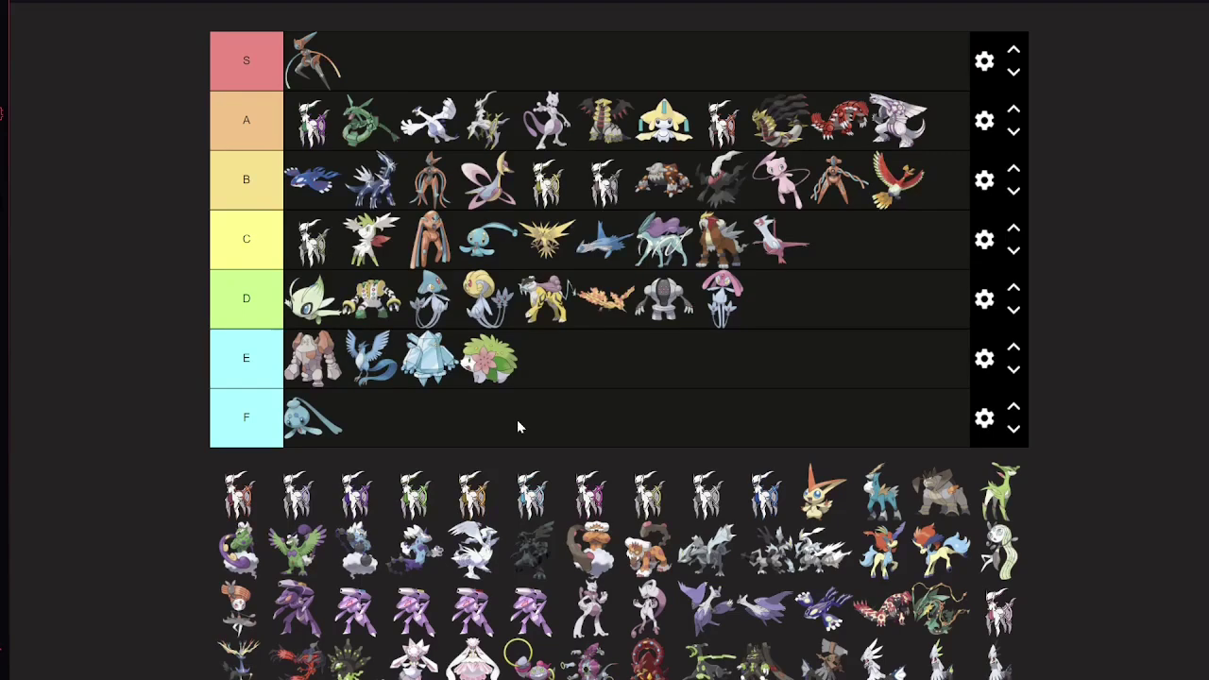
pyautogui.moveTo(298, 493); pyautogui.dragTo(790, 190)
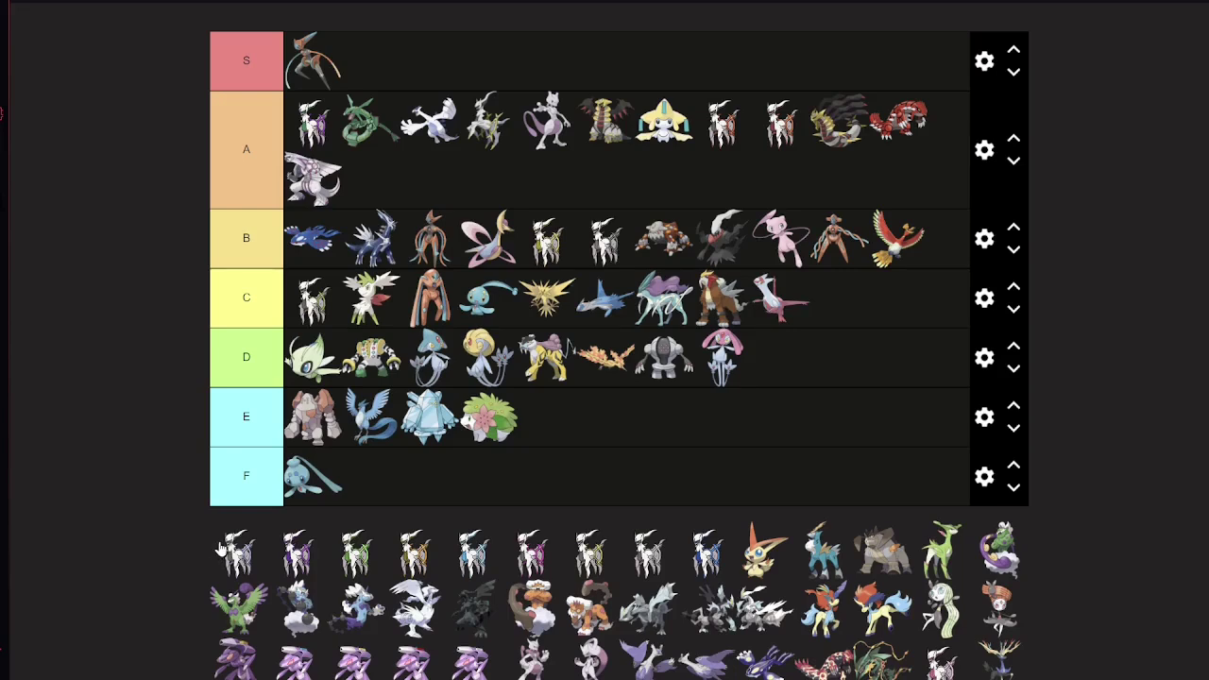
pyautogui.moveTo(220, 548); pyautogui.dragTo(912, 238)
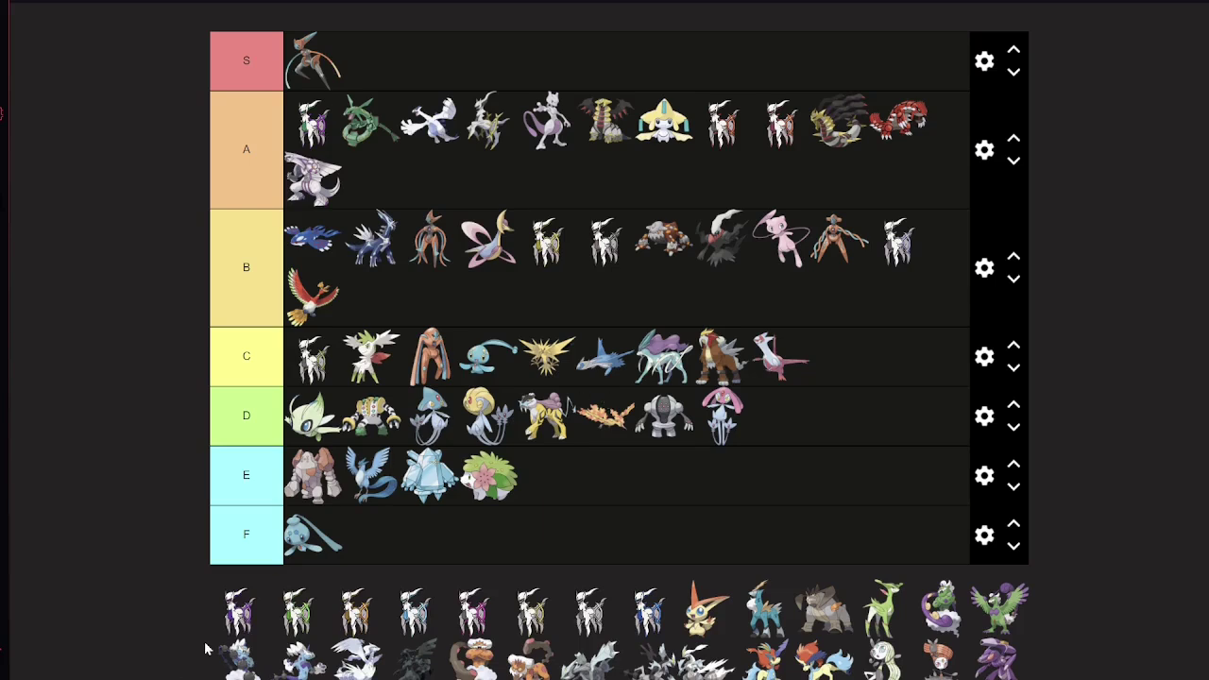
pyautogui.scroll(-1, 238, 591)
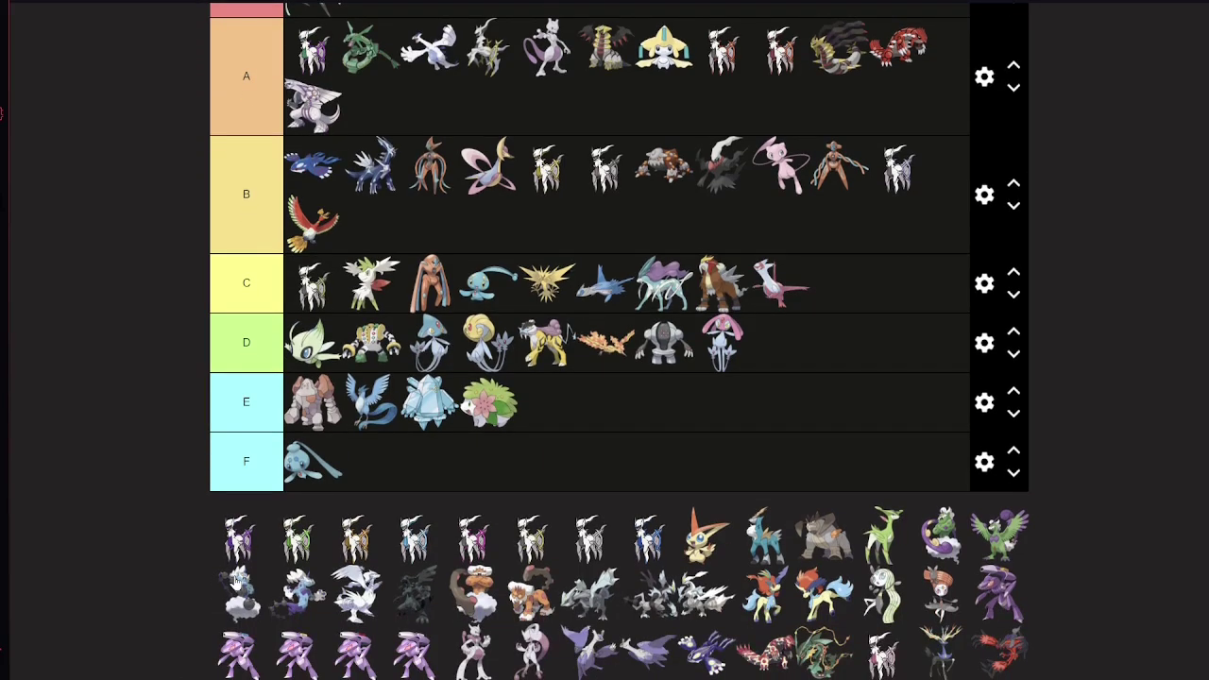
pyautogui.scroll(1, 236, 585)
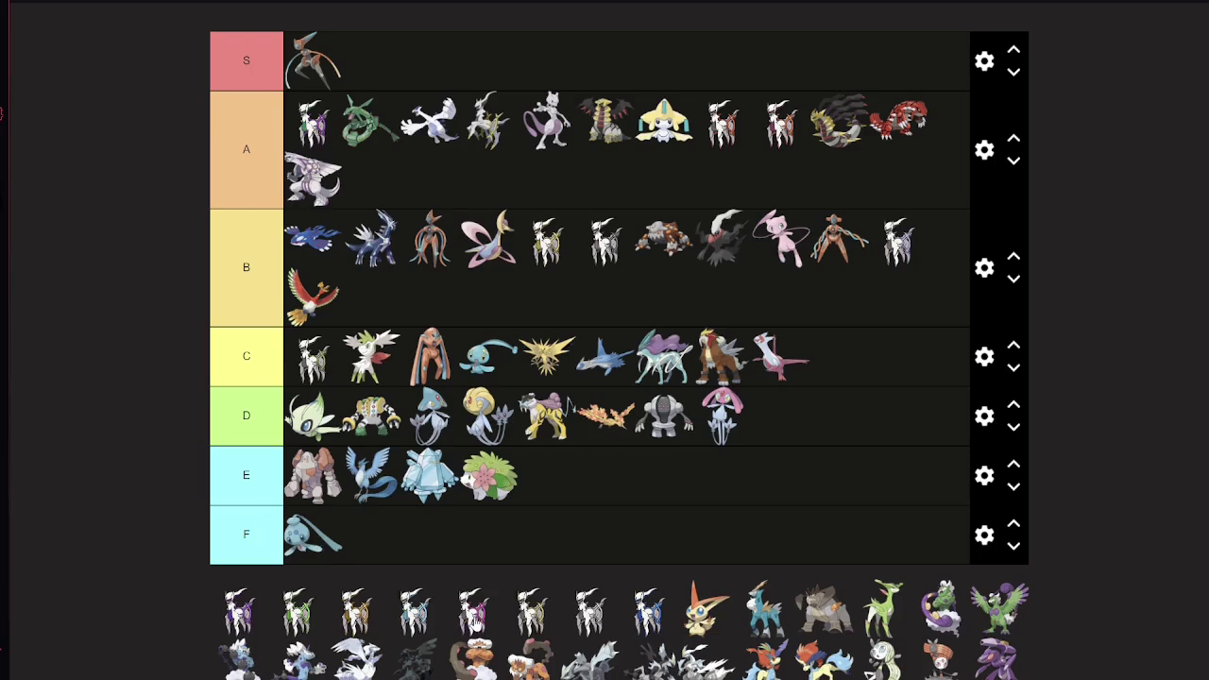
pyautogui.scroll(-1, 521, 534)
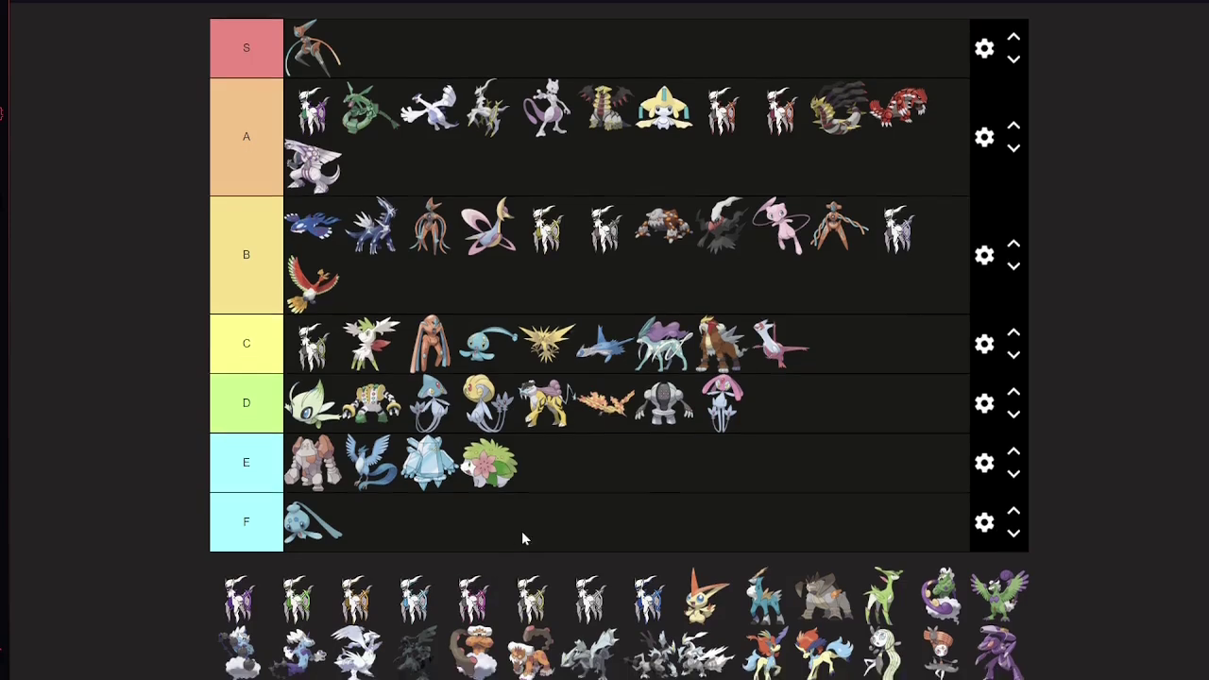
pyautogui.scroll(-1, 568, 484)
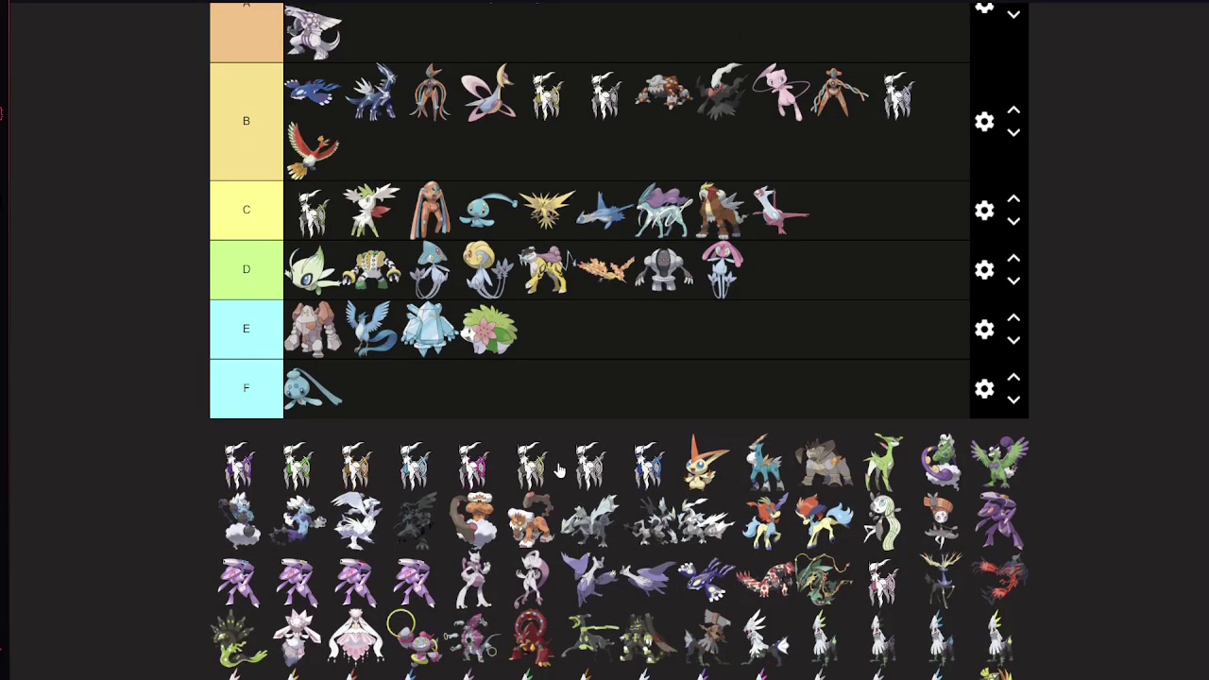
pyautogui.scroll(1, 557, 472)
pyautogui.scroll(-1, 558, 472)
pyautogui.scroll(3, 1034, 469)
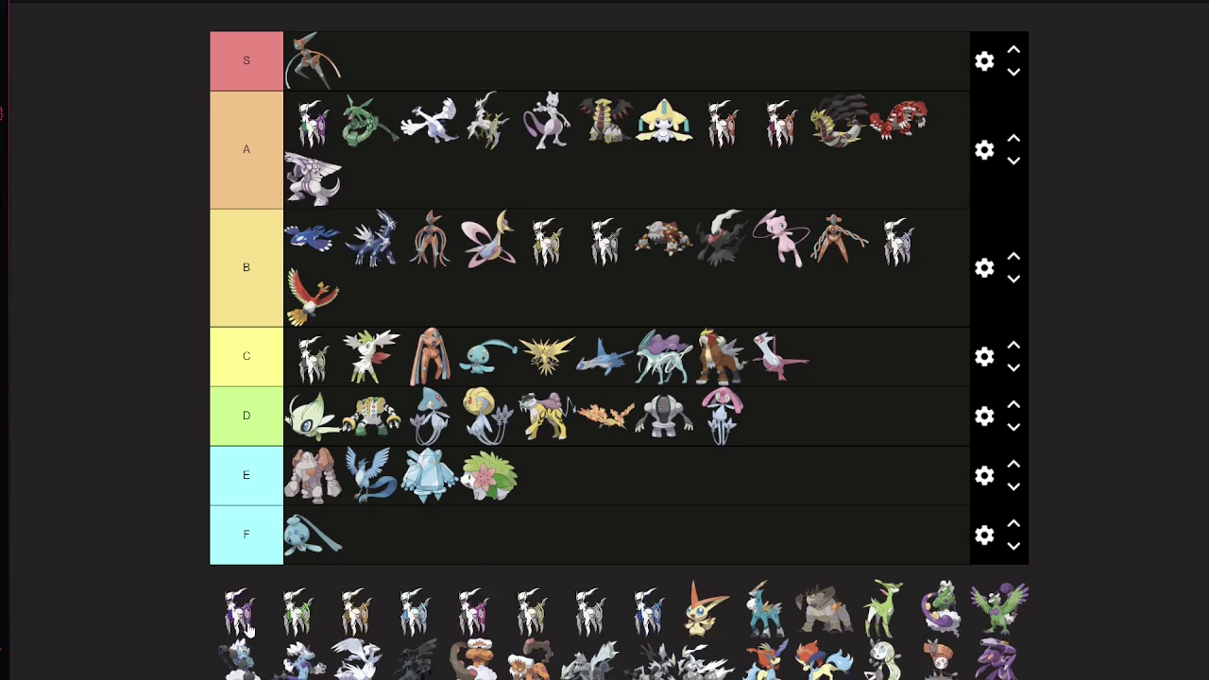
# Place Ghost Arceus at the front of tier A and Grass Arceus at the end of tier B, behind Ho-Oh
pyautogui.moveTo(241, 618); pyautogui.dragTo(301, 122)
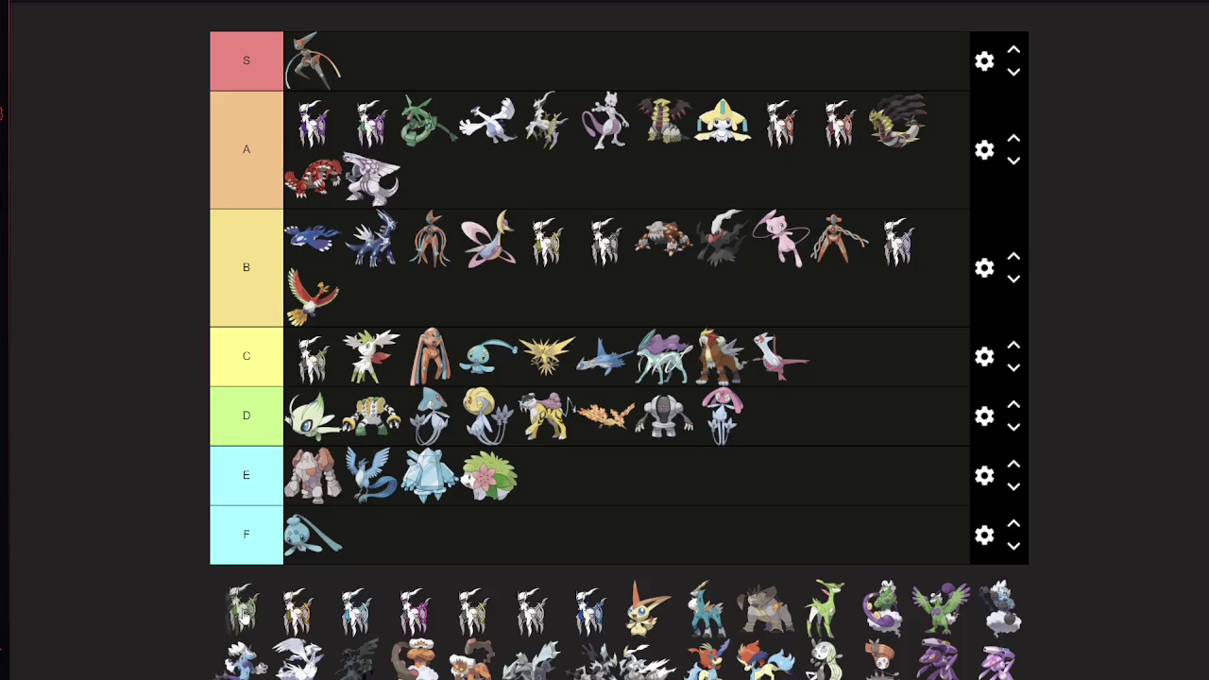
pyautogui.moveTo(239, 618); pyautogui.dragTo(387, 326)
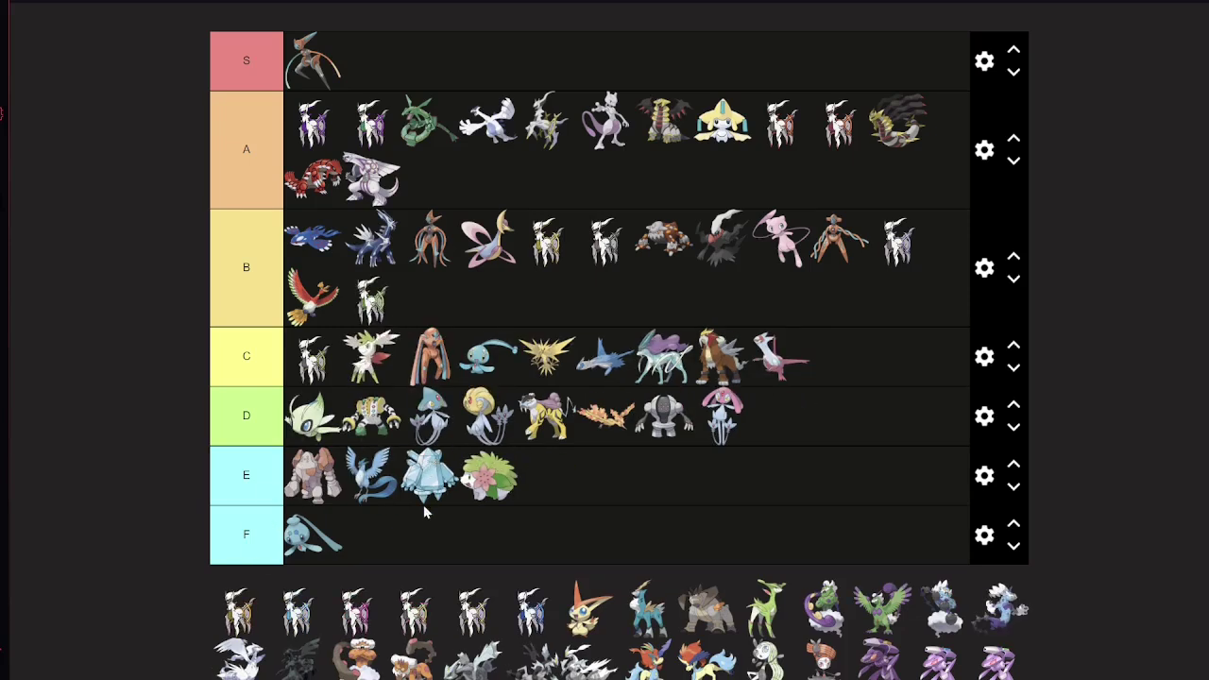
# Move Electric Arceus from tier B up to the end of tier A, directly behind Palkia
pyautogui.moveTo(325, 363)
pyautogui.mouseDown()
pyautogui.moveTo(430, 318)
pyautogui.moveTo(313, 365)
pyautogui.mouseUp()
pyautogui.moveTo(548, 241); pyautogui.dragTo(498, 186)
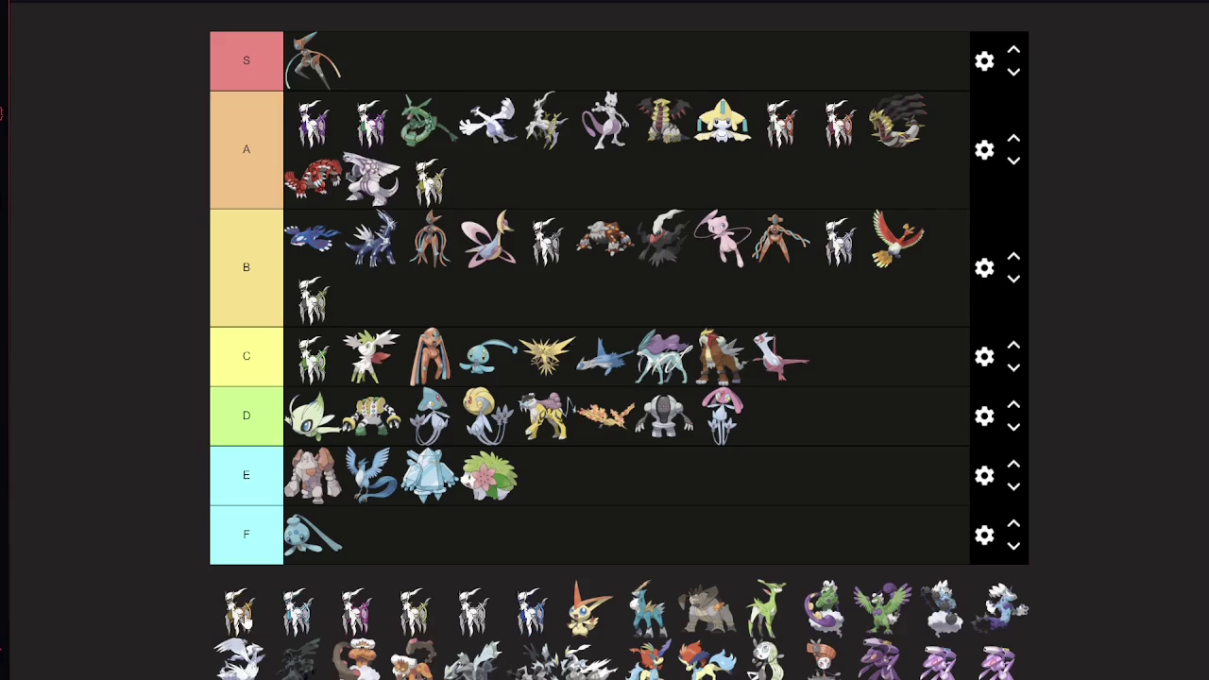
# Place Ground Arceus directly behind Ho-Oh in tier B, followed by Ice Arceus
pyautogui.moveTo(234, 591); pyautogui.dragTo(233, 585)
pyautogui.moveTo(242, 599); pyautogui.dragTo(604, 236)
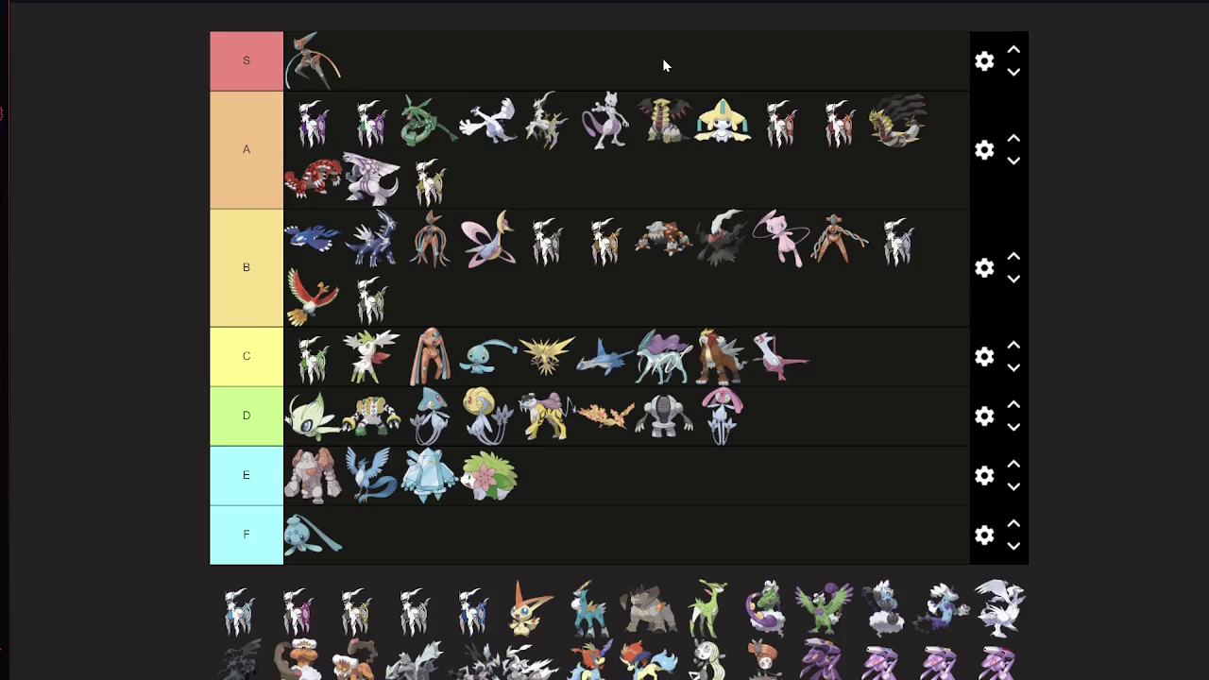
pyautogui.moveTo(610, 244); pyautogui.dragTo(371, 300)
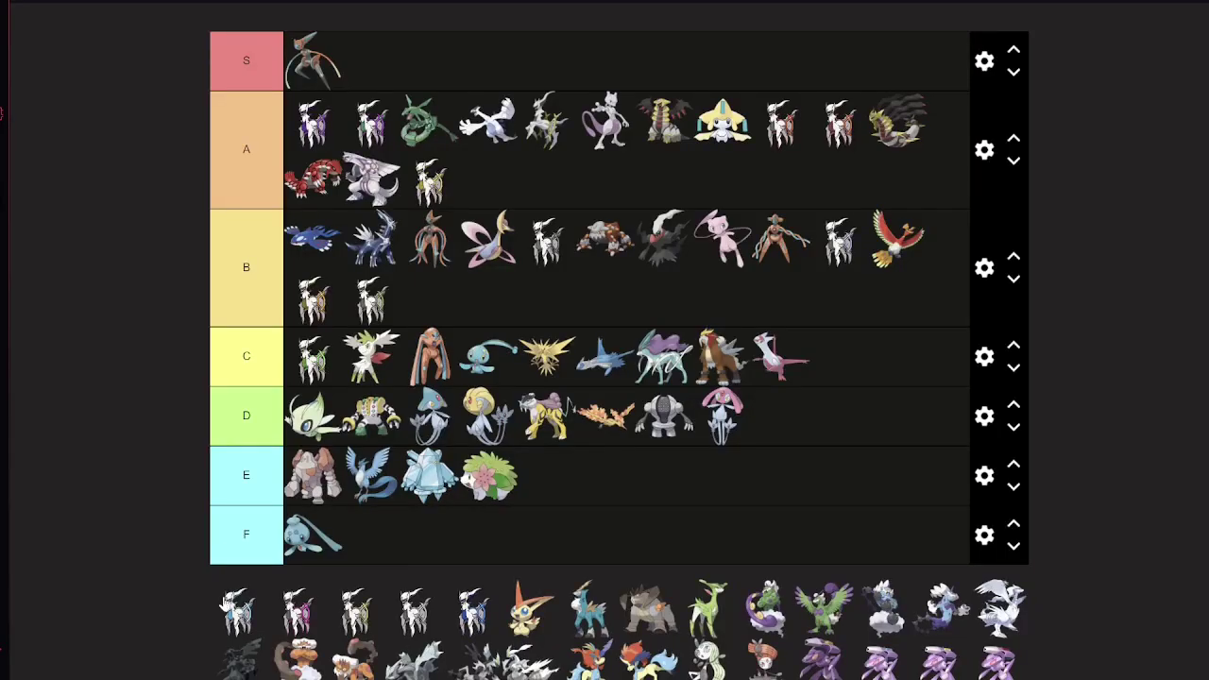
pyautogui.moveTo(226, 606)
pyautogui.mouseDown()
pyautogui.moveTo(406, 509)
pyautogui.moveTo(359, 545)
pyautogui.moveTo(408, 304)
pyautogui.moveTo(312, 425)
pyautogui.moveTo(227, 604)
pyautogui.mouseUp()
pyautogui.moveTo(243, 615); pyautogui.dragTo(417, 300)
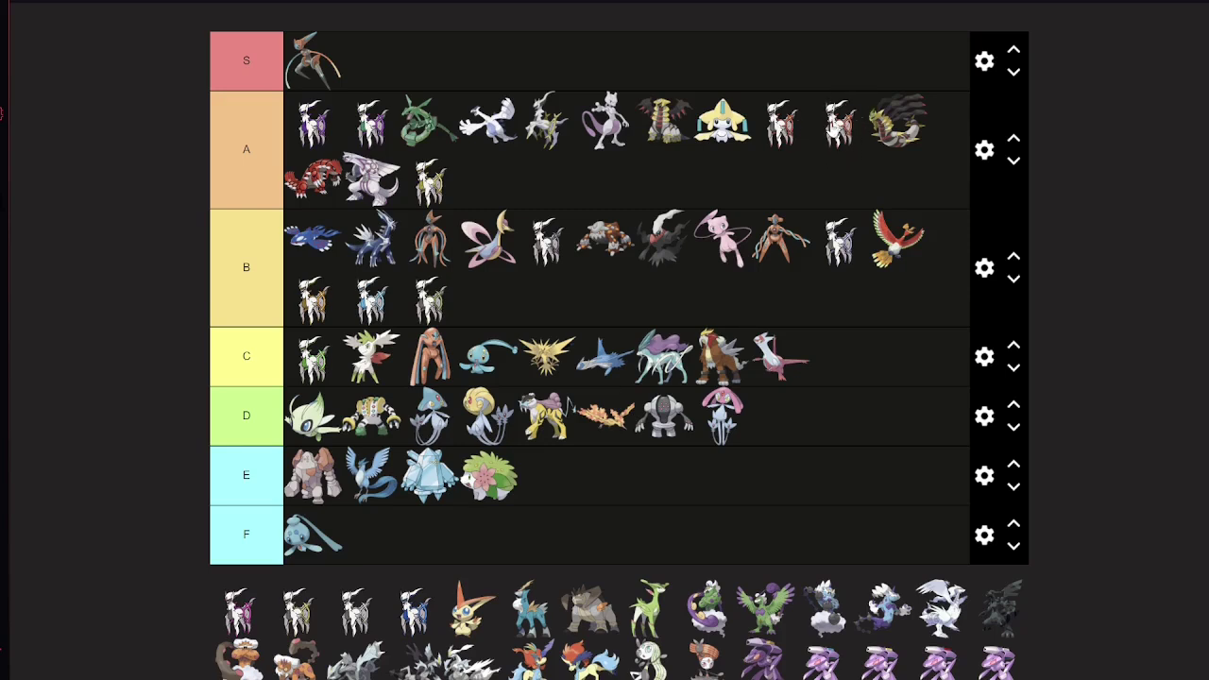
# Move the red Arceus ahead of Giratina-Origin to directly behind it in tier A, and Ground Arceus directly behind Cresselia in tier B
pyautogui.moveTo(835, 132); pyautogui.dragTo(893, 140)
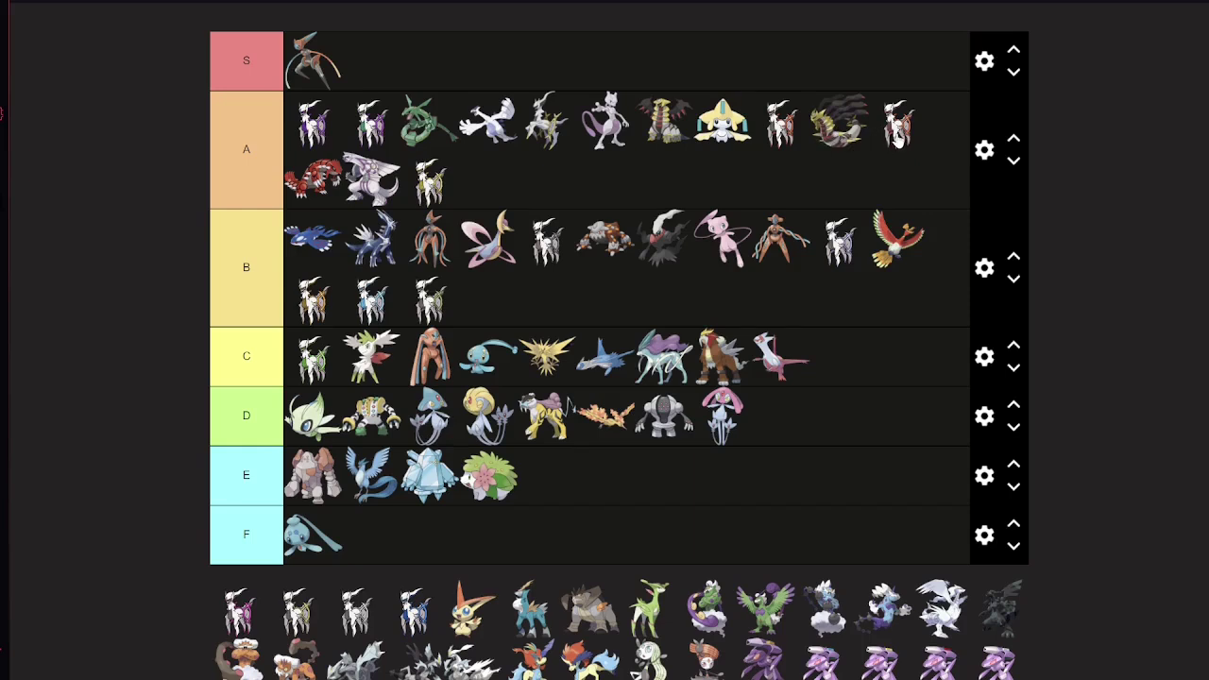
pyautogui.moveTo(897, 132); pyautogui.dragTo(798, 139)
pyautogui.moveTo(316, 302); pyautogui.dragTo(603, 241)
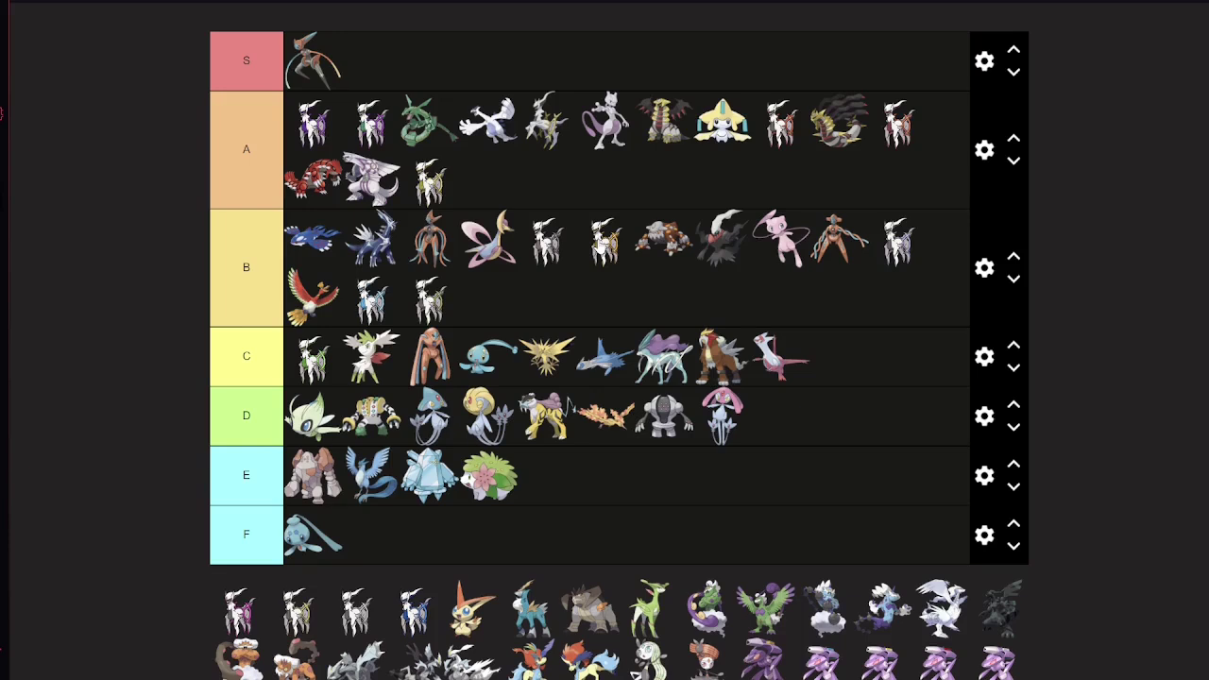
pyautogui.moveTo(602, 241); pyautogui.dragTo(571, 240)
# Place Psychic Arceus among the leading Arceus forms in tier A, between Ghost Arceus and Rayquaza
pyautogui.moveTo(228, 621); pyautogui.dragTo(360, 127)
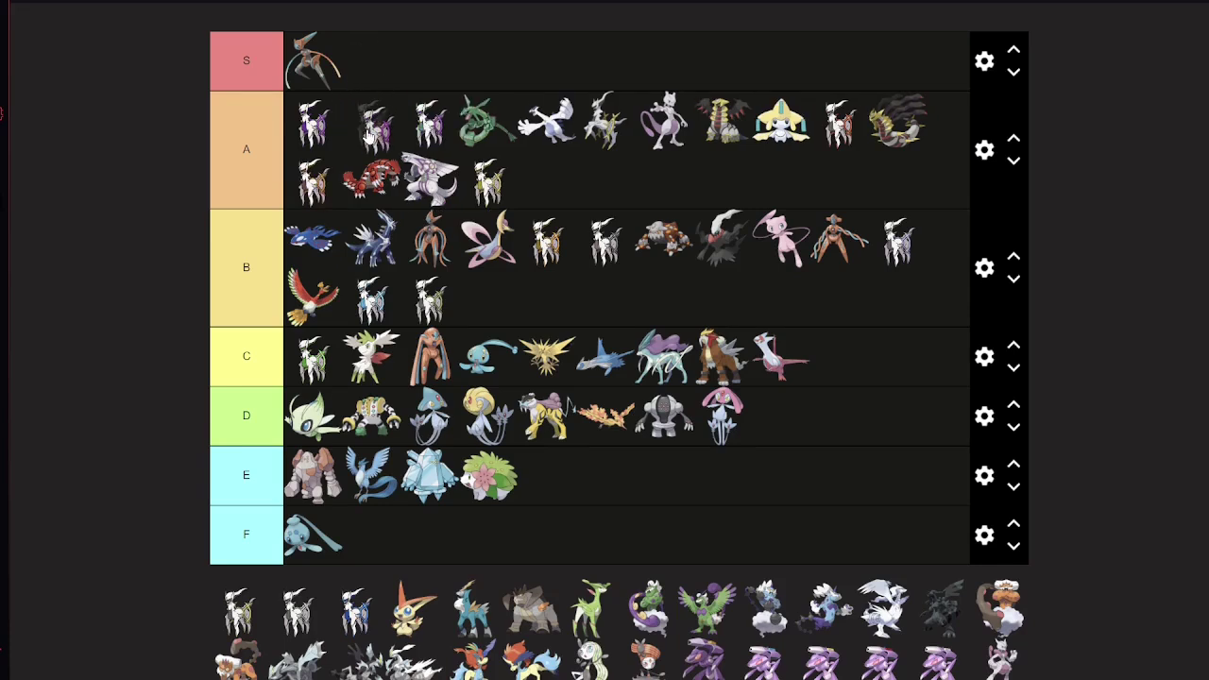
pyautogui.moveTo(370, 130); pyautogui.dragTo(420, 135)
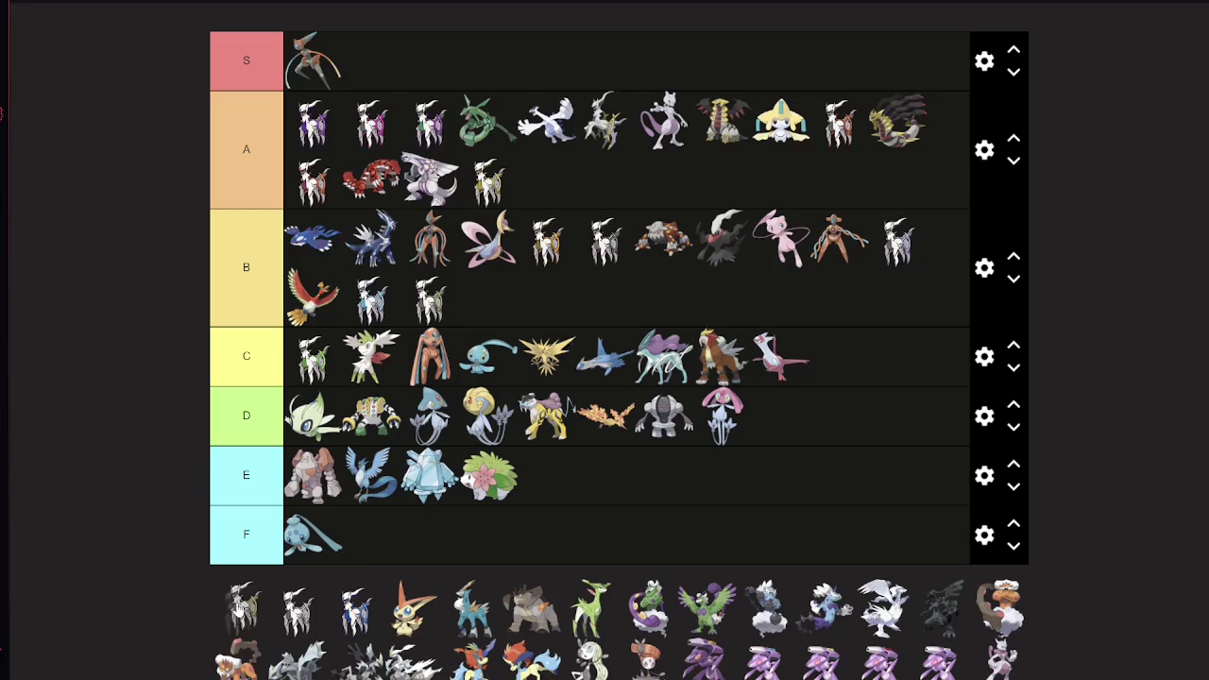
# Add Rock Arceus near the front of tier C and move Shaymin-Sky ahead of both Arceus forms there
pyautogui.moveTo(239, 616); pyautogui.dragTo(371, 357)
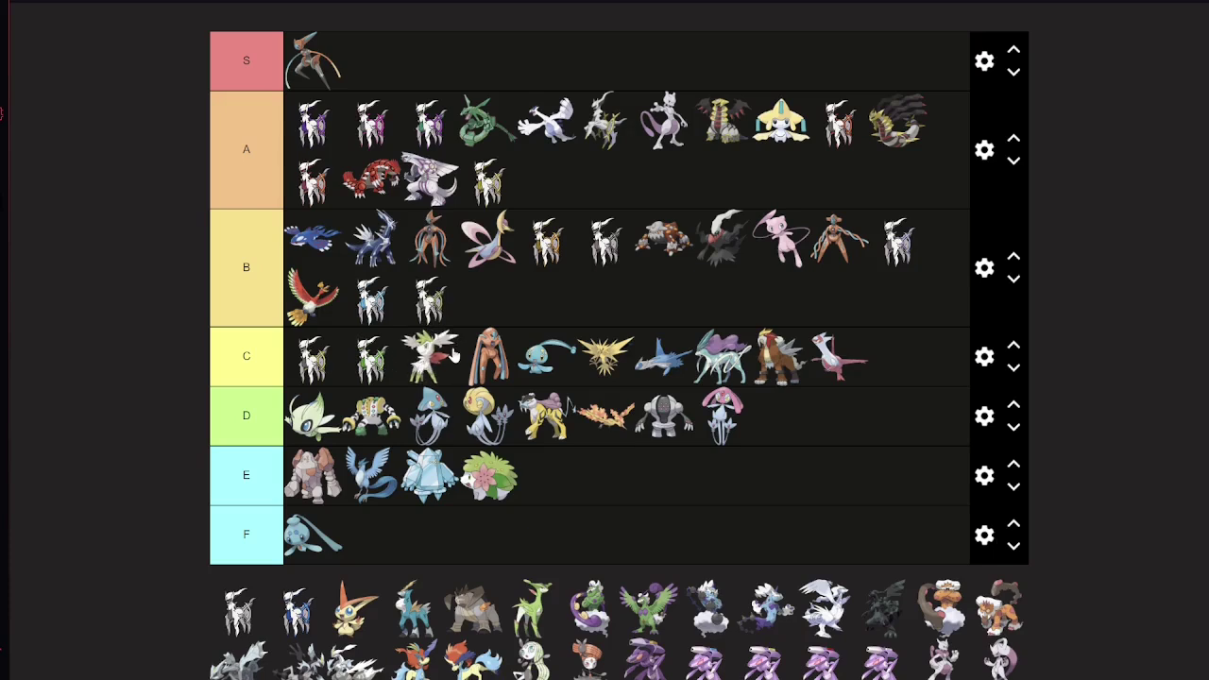
pyautogui.moveTo(438, 360); pyautogui.dragTo(402, 357)
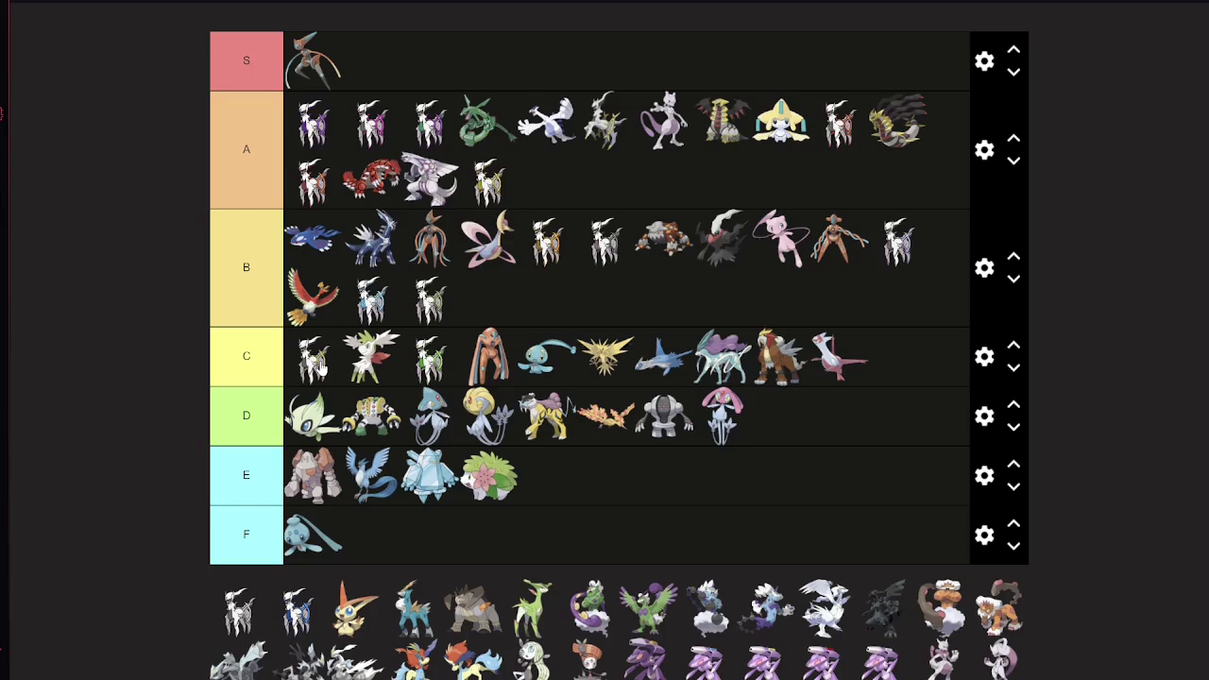
pyautogui.moveTo(341, 368)
pyautogui.mouseDown()
pyautogui.moveTo(309, 369)
pyautogui.moveTo(352, 367)
pyautogui.moveTo(319, 367)
pyautogui.mouseUp()
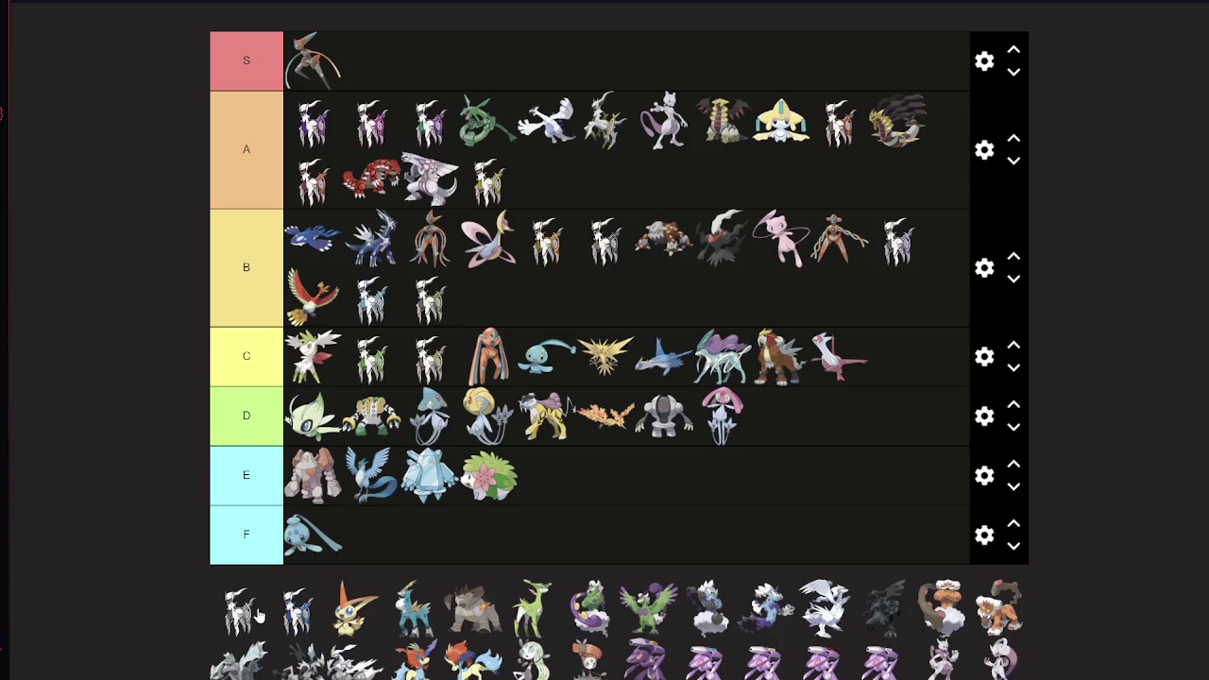
# Place Steel Arceus between Rayquaza and Lugia in tier A and Water Arceus directly behind Kyogre in tier B
pyautogui.moveTo(236, 612); pyautogui.dragTo(536, 124)
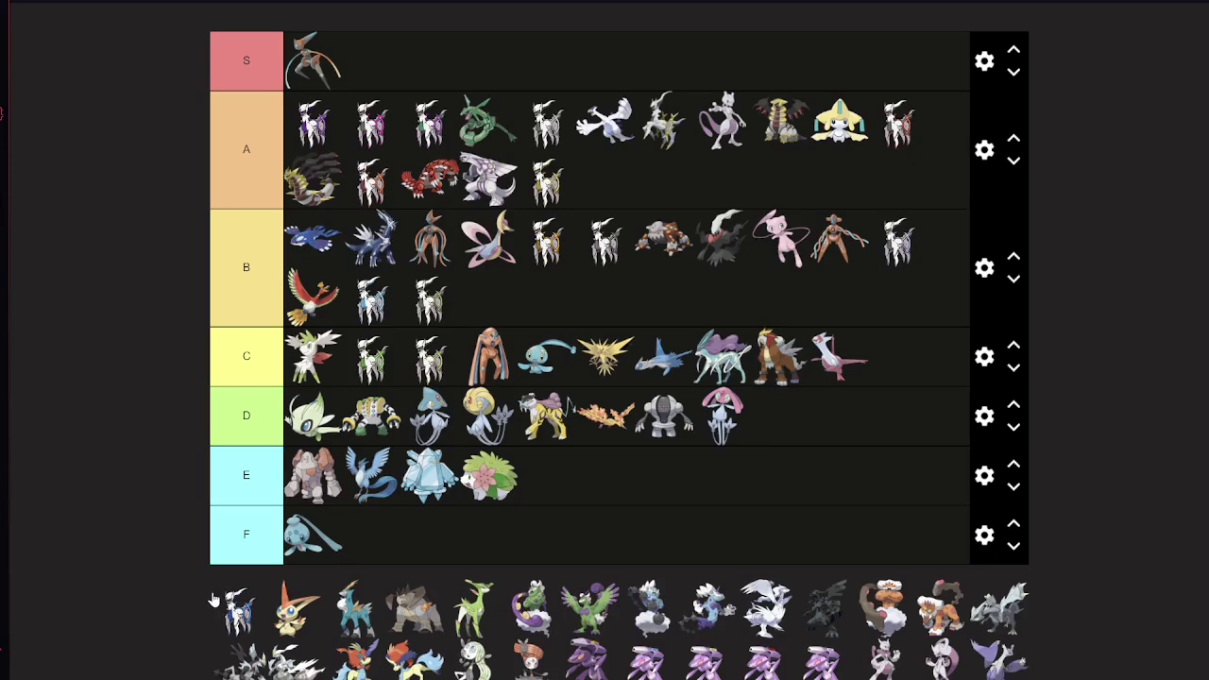
pyautogui.moveTo(213, 605); pyautogui.dragTo(360, 244)
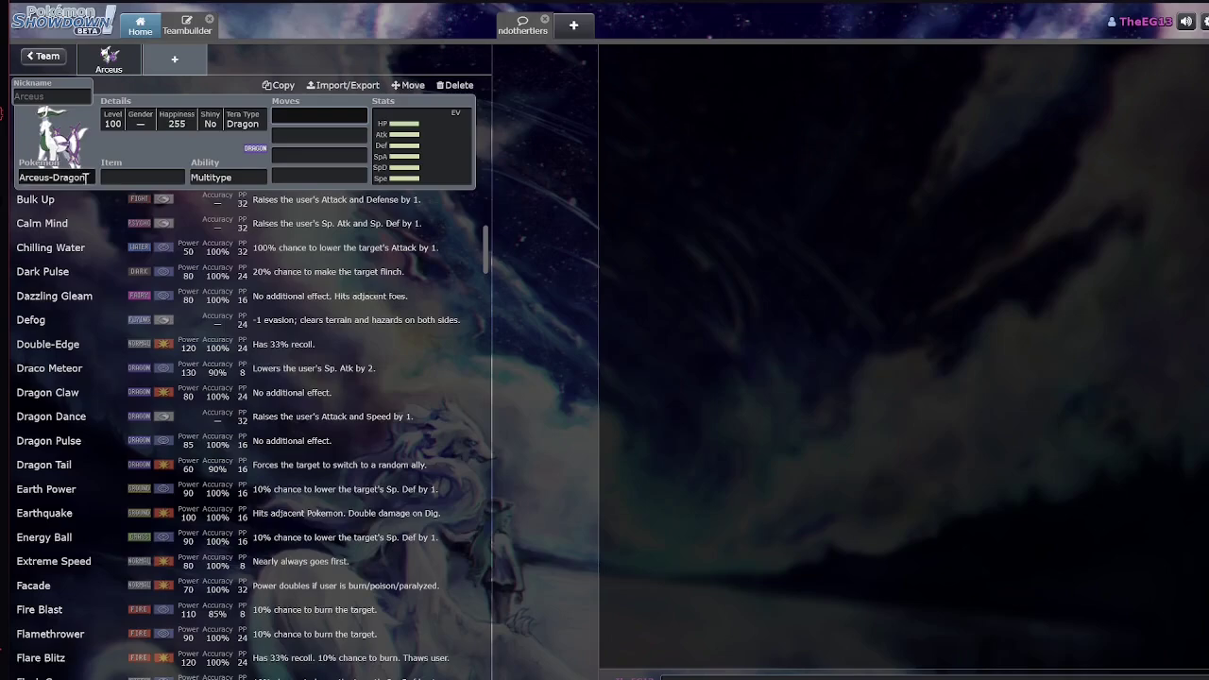
# In the Pokémon Showdown teambuilder, change the Pokémon to Arceus-Water and look through its available moves
pyautogui.click(51, 177)
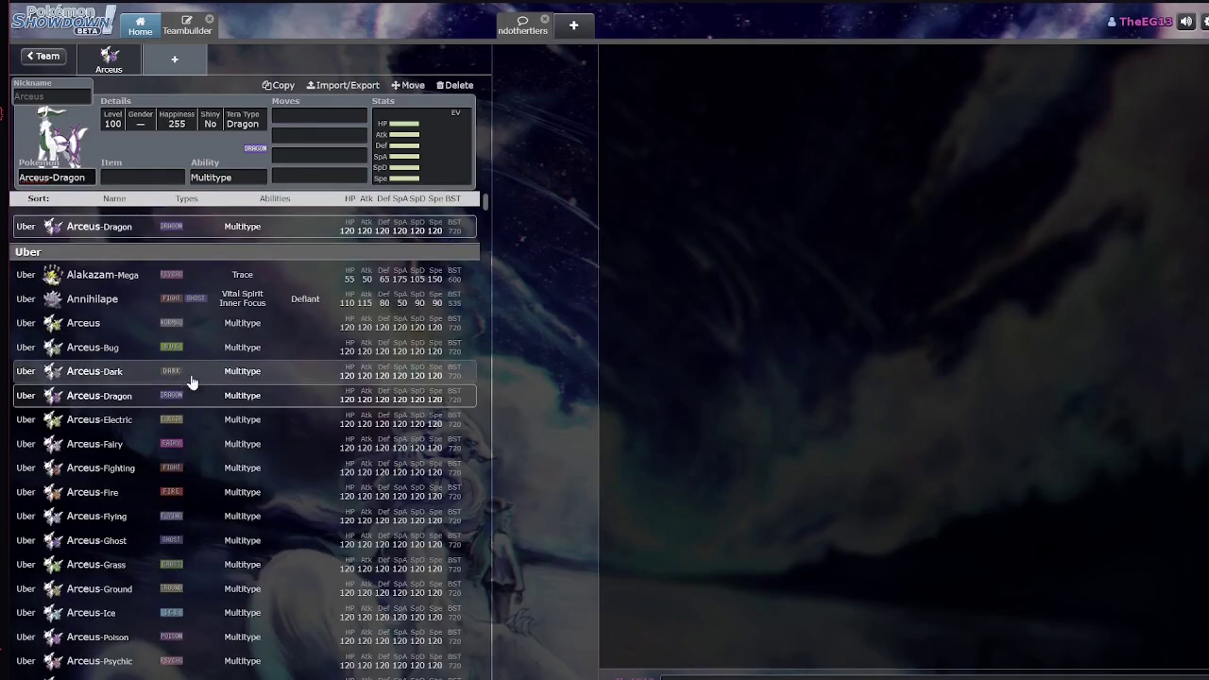
pyautogui.scroll(-2, 191, 380)
pyautogui.click(132, 588)
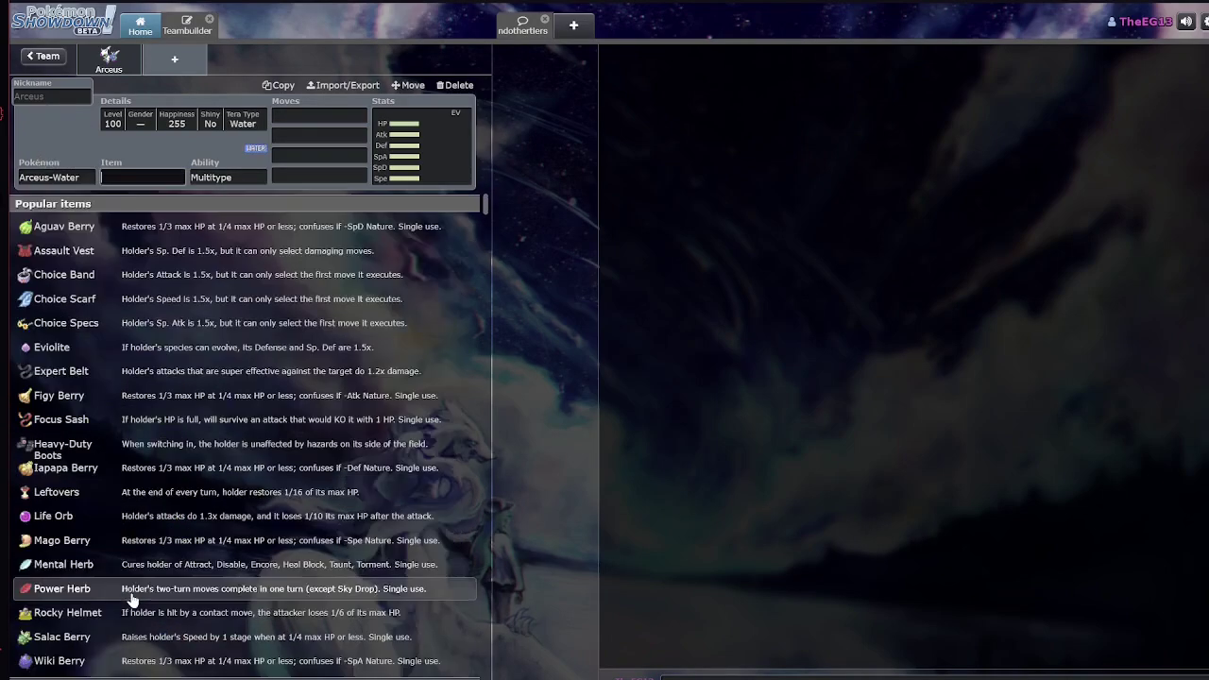
pyautogui.click(319, 115)
pyautogui.scroll(-6, 291, 401)
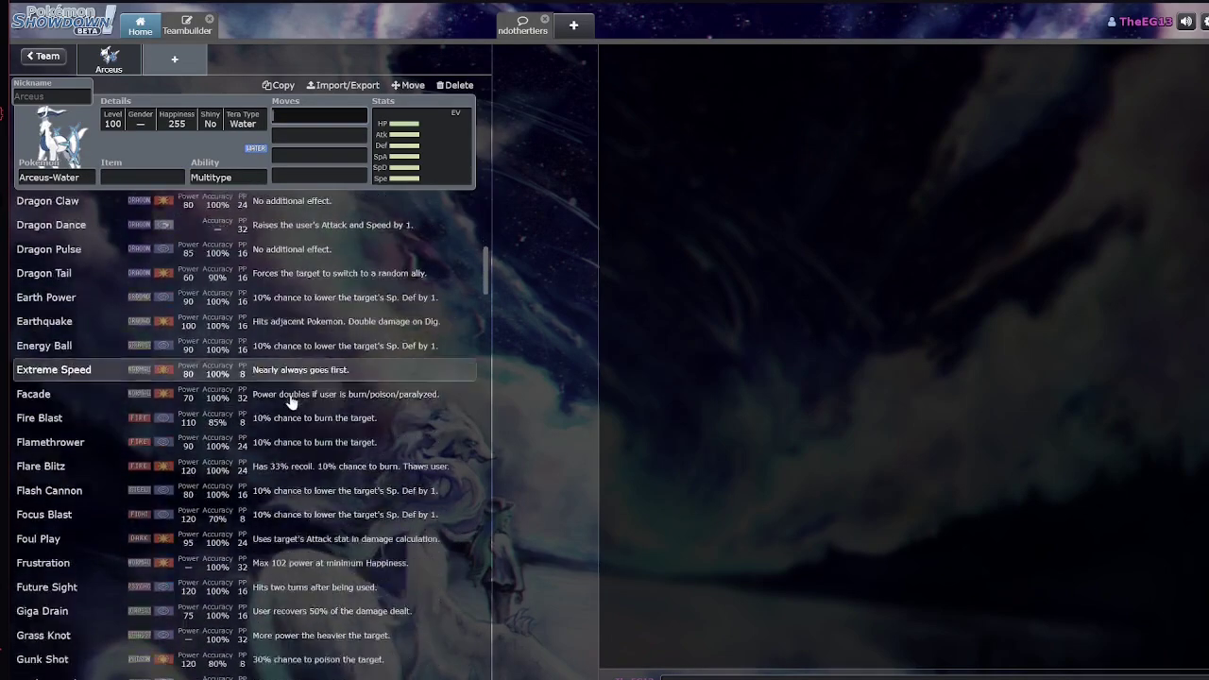
pyautogui.scroll(-15, 291, 401)
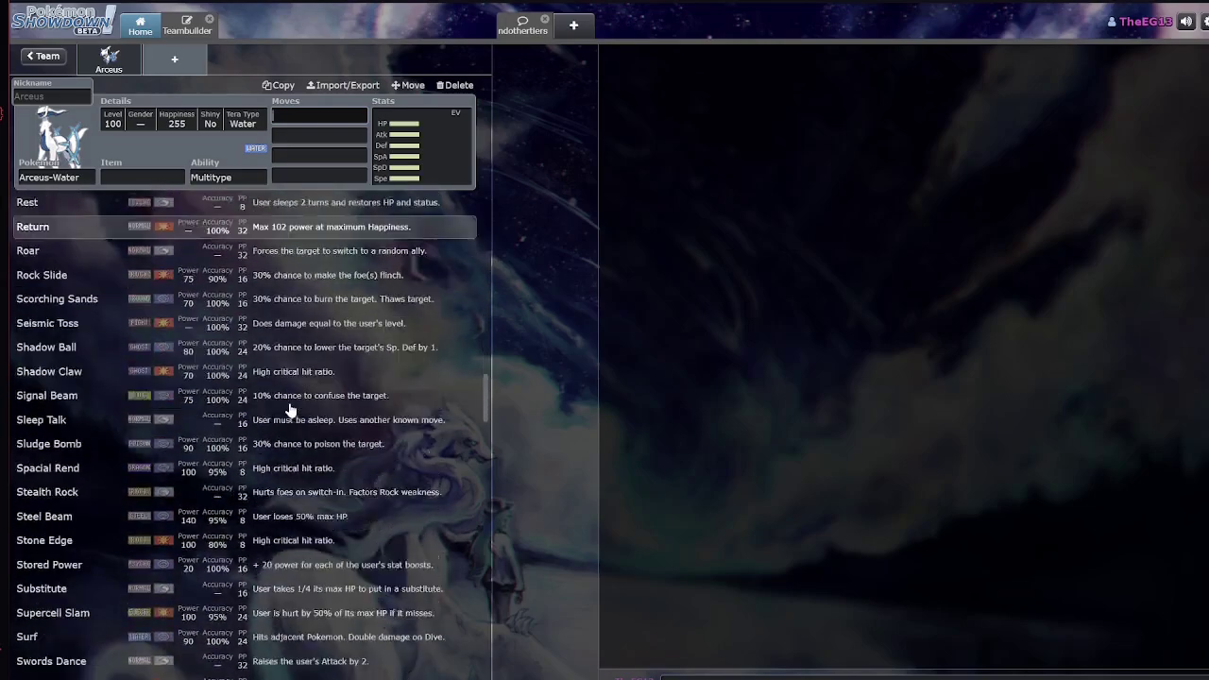
pyautogui.scroll(-6, 291, 409)
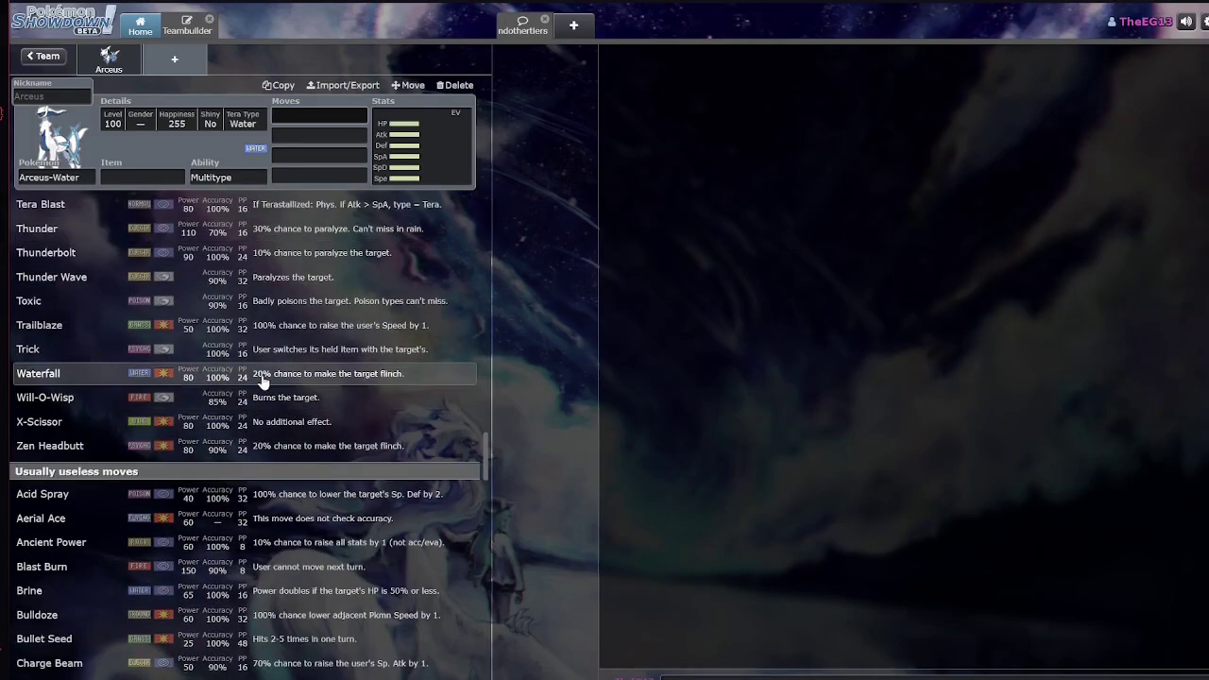
pyautogui.scroll(-10, 256, 383)
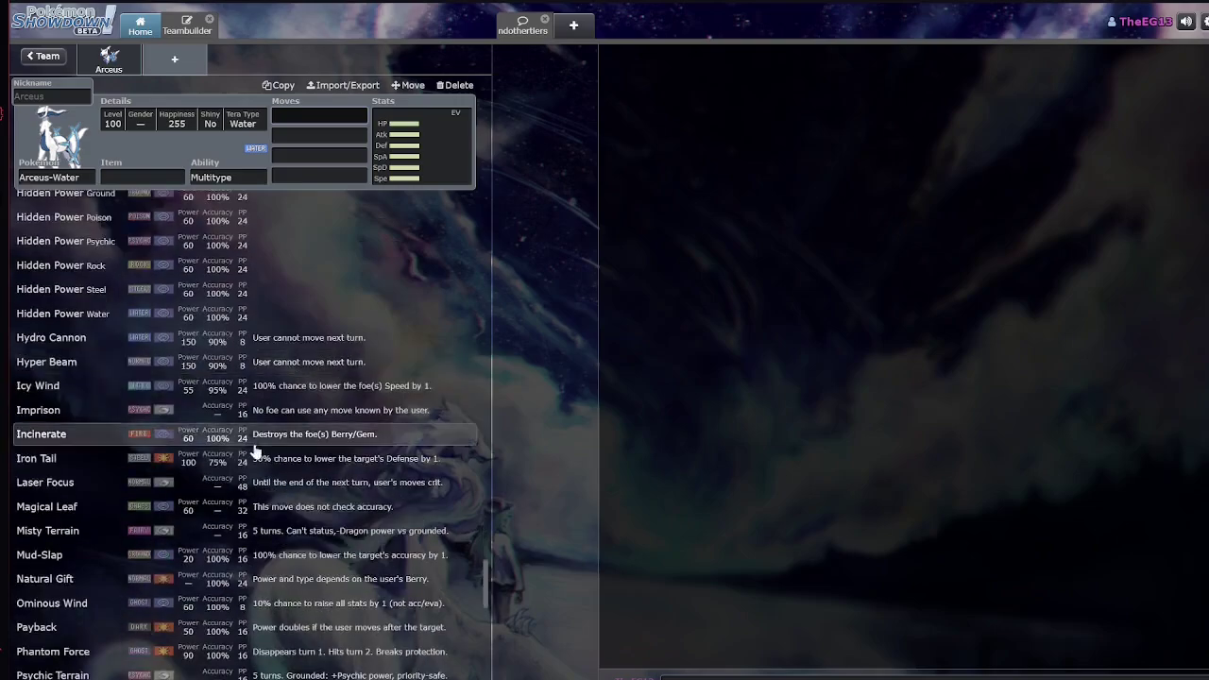
pyautogui.scroll(-10, 253, 453)
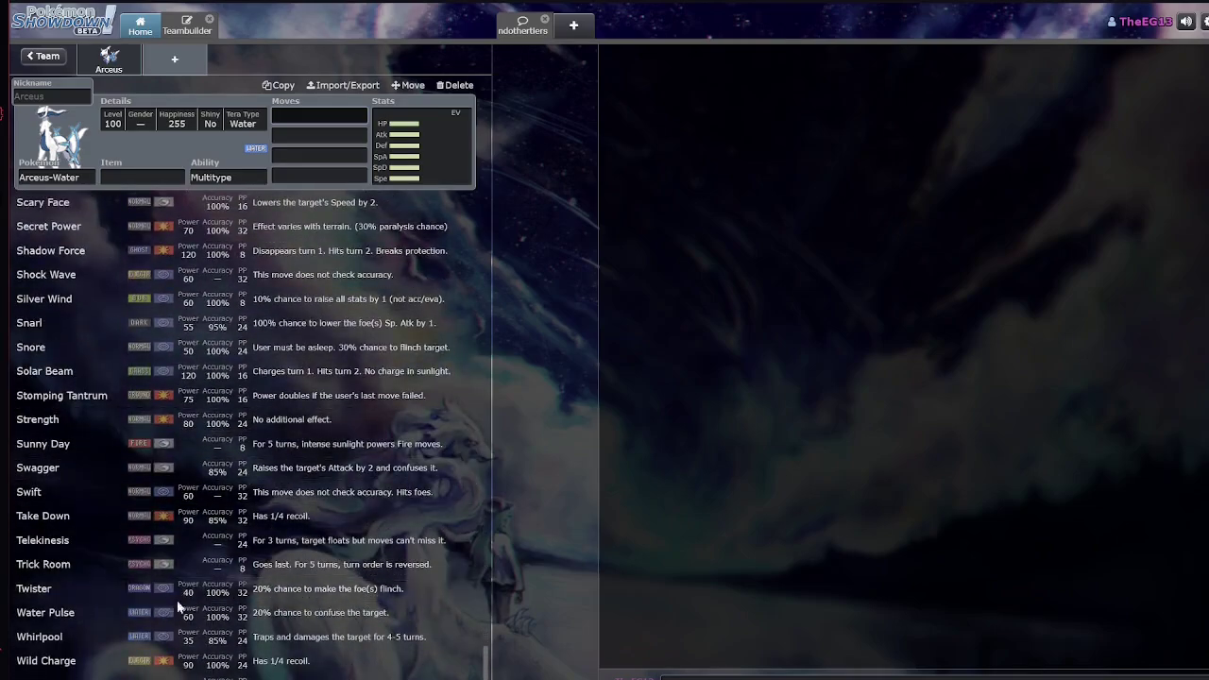
pyautogui.scroll(-10, 332, 346)
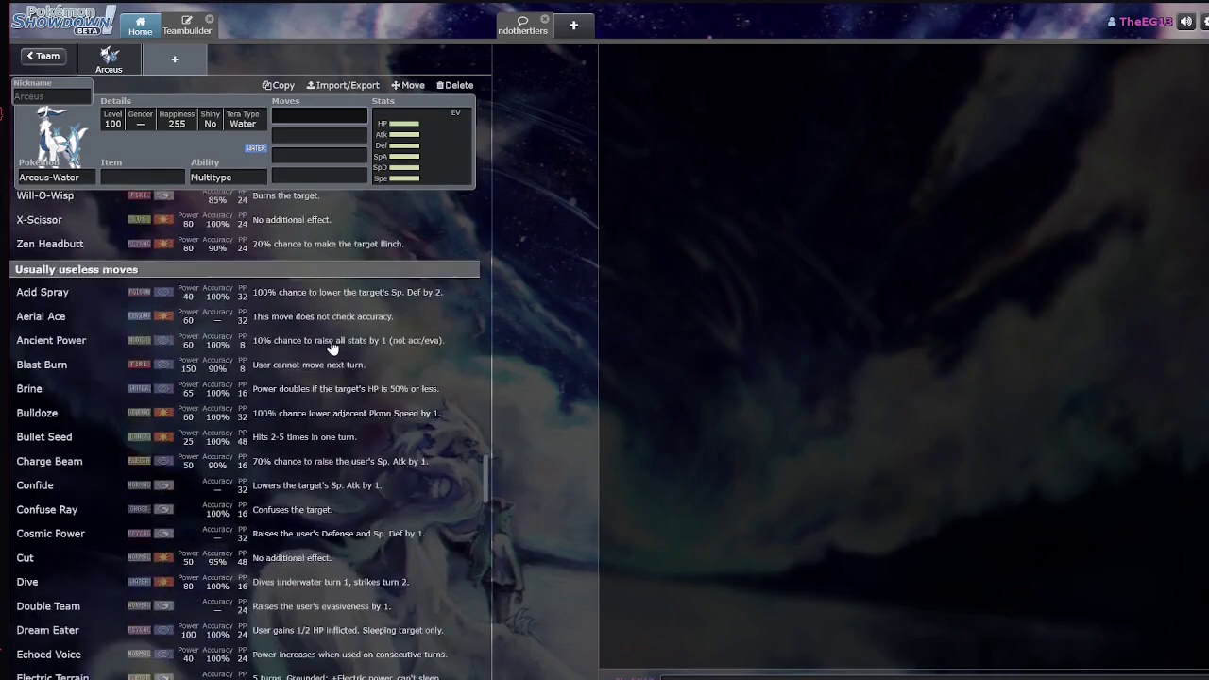
pyautogui.scroll(20, 332, 346)
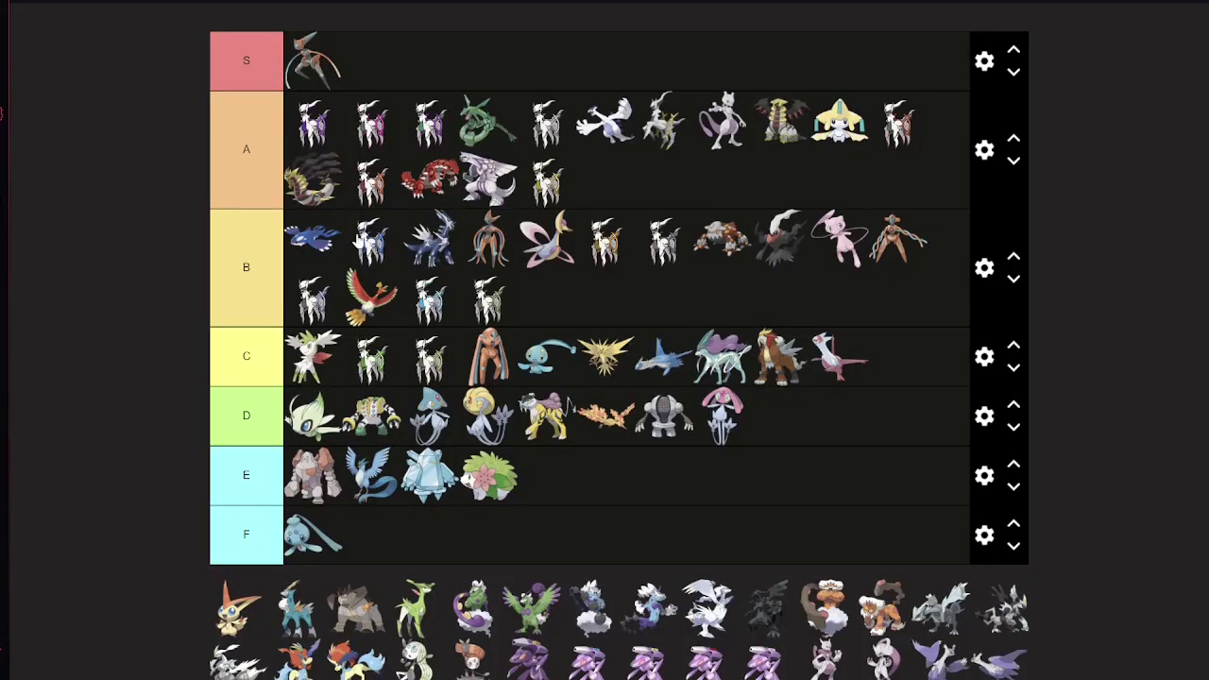
# Back in the tier list, move Water Arceus in tier B to directly behind Cresselia, ahead of Ground Arceus
pyautogui.moveTo(371, 244); pyautogui.dragTo(468, 236)
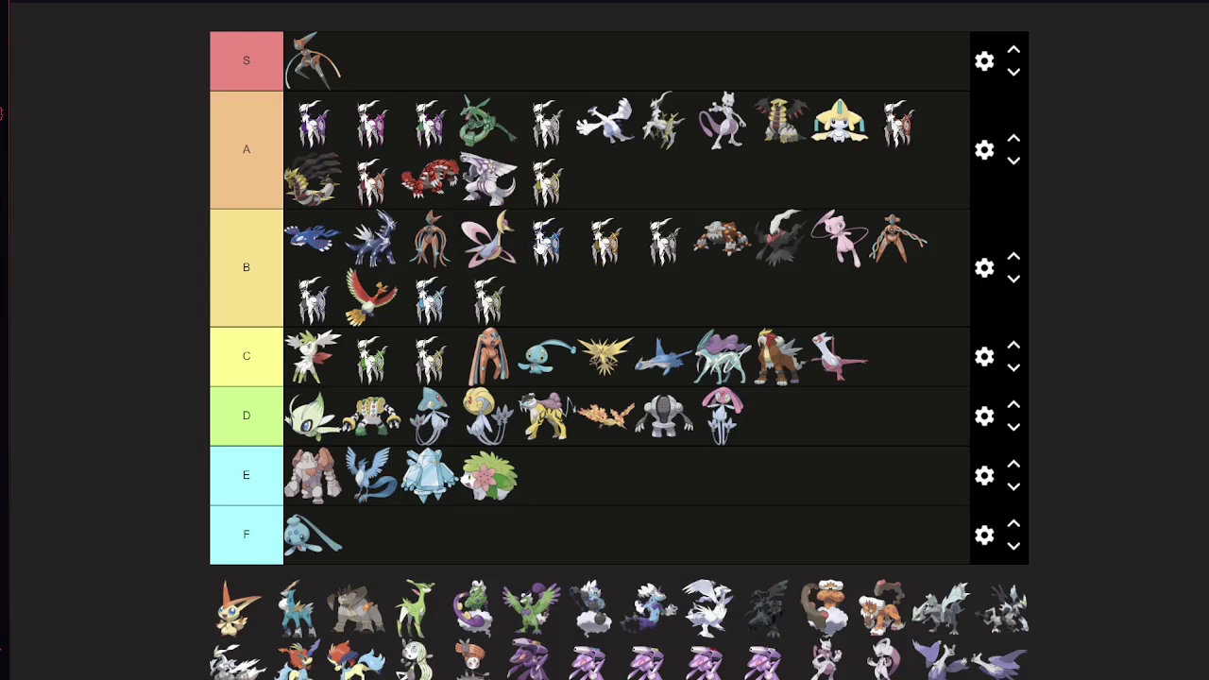
pyautogui.moveTo(539, 248); pyautogui.dragTo(493, 241)
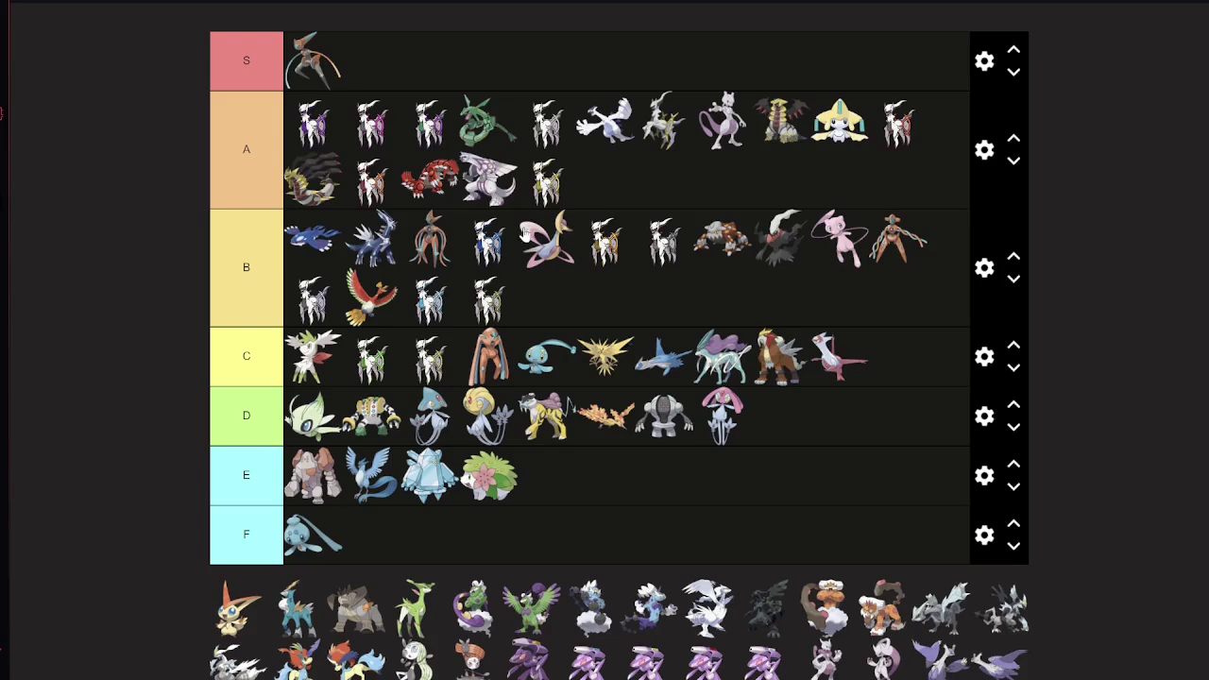
pyautogui.moveTo(488, 251); pyautogui.dragTo(540, 252)
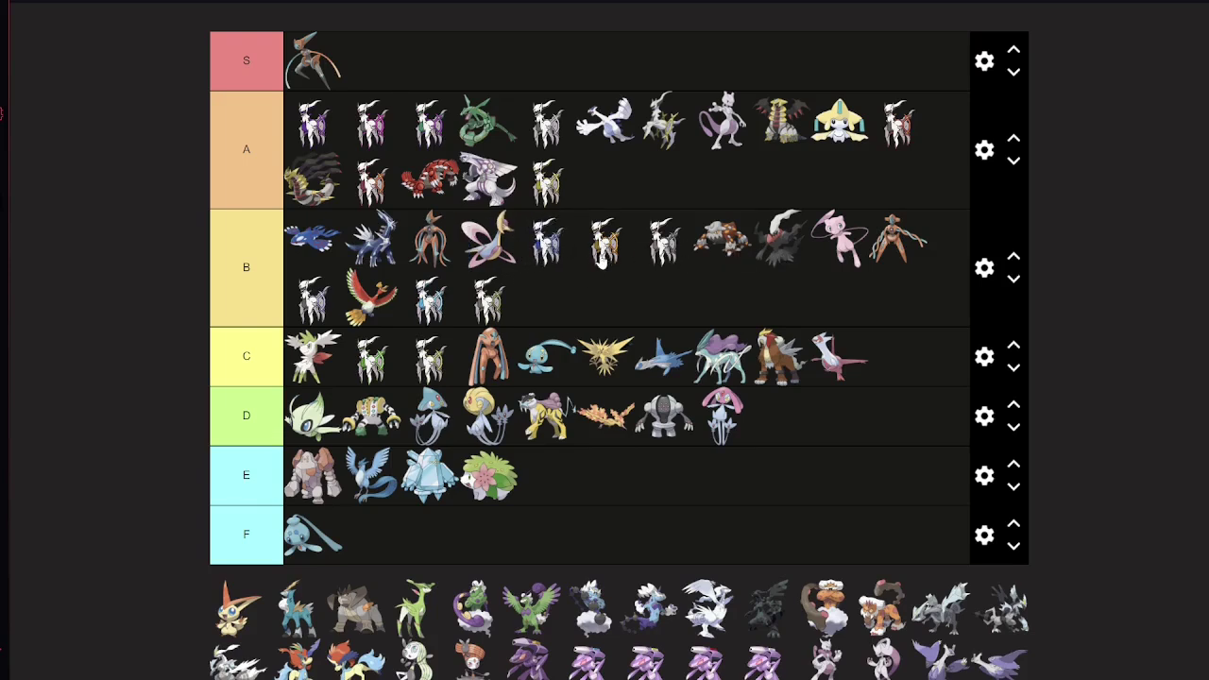
# In the Pokémon Showdown teambuilder, change the Pokémon to Cresselia and look through its available moves
pyautogui.moveTo(554, 257); pyautogui.dragTo(546, 252)
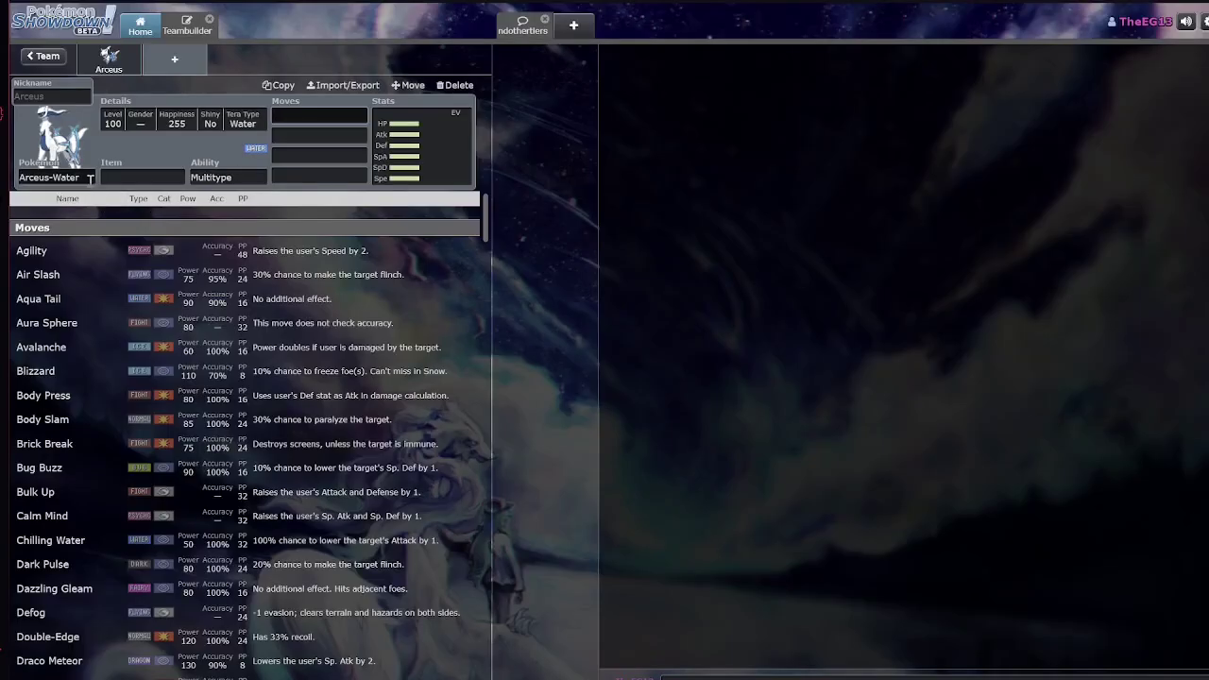
pyautogui.click(90, 178)
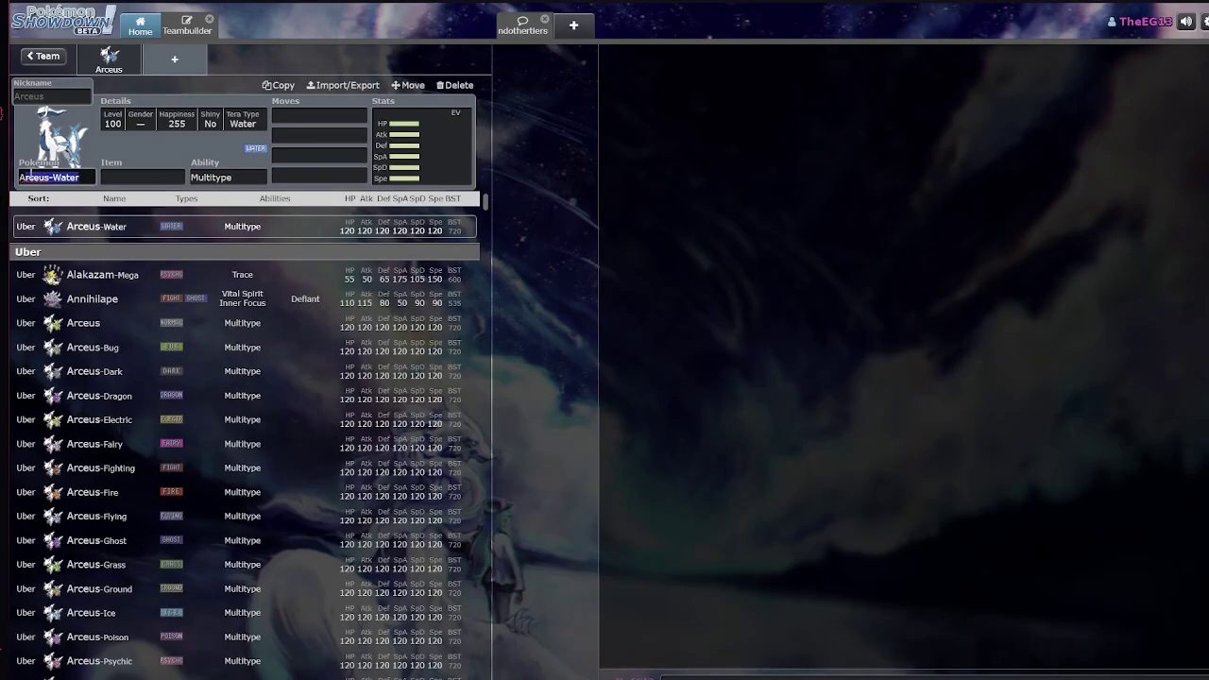
pyautogui.write('cresse')
pyautogui.press('Return')
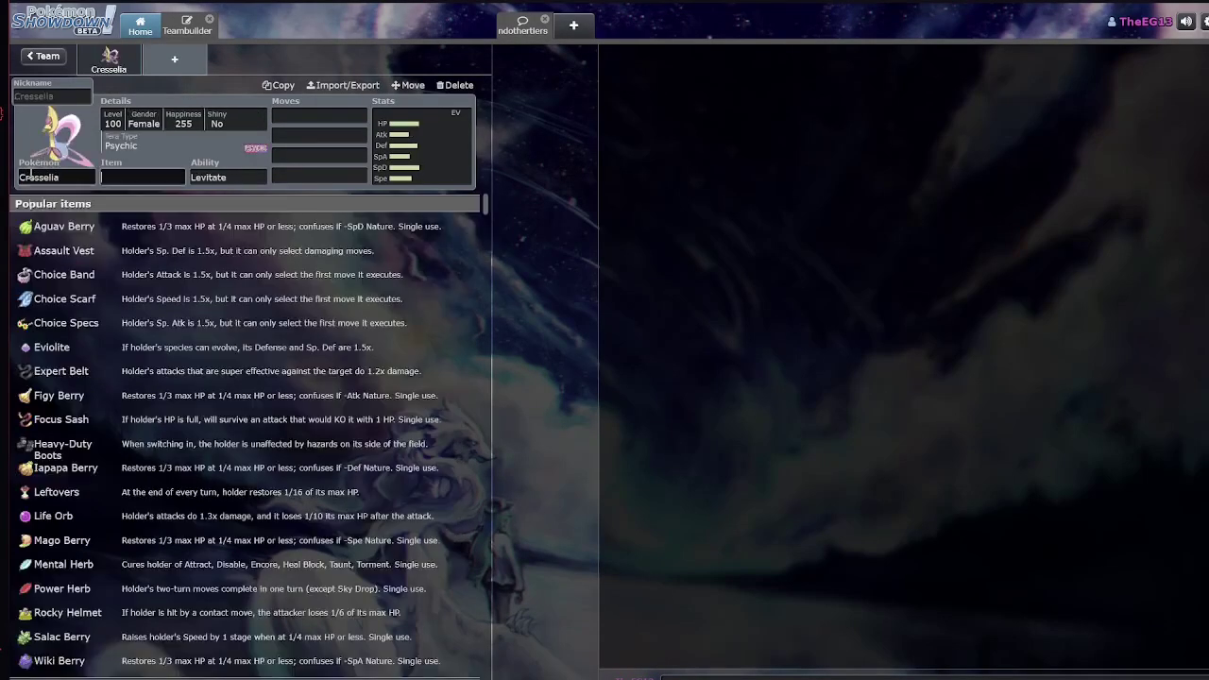
pyautogui.click(336, 119)
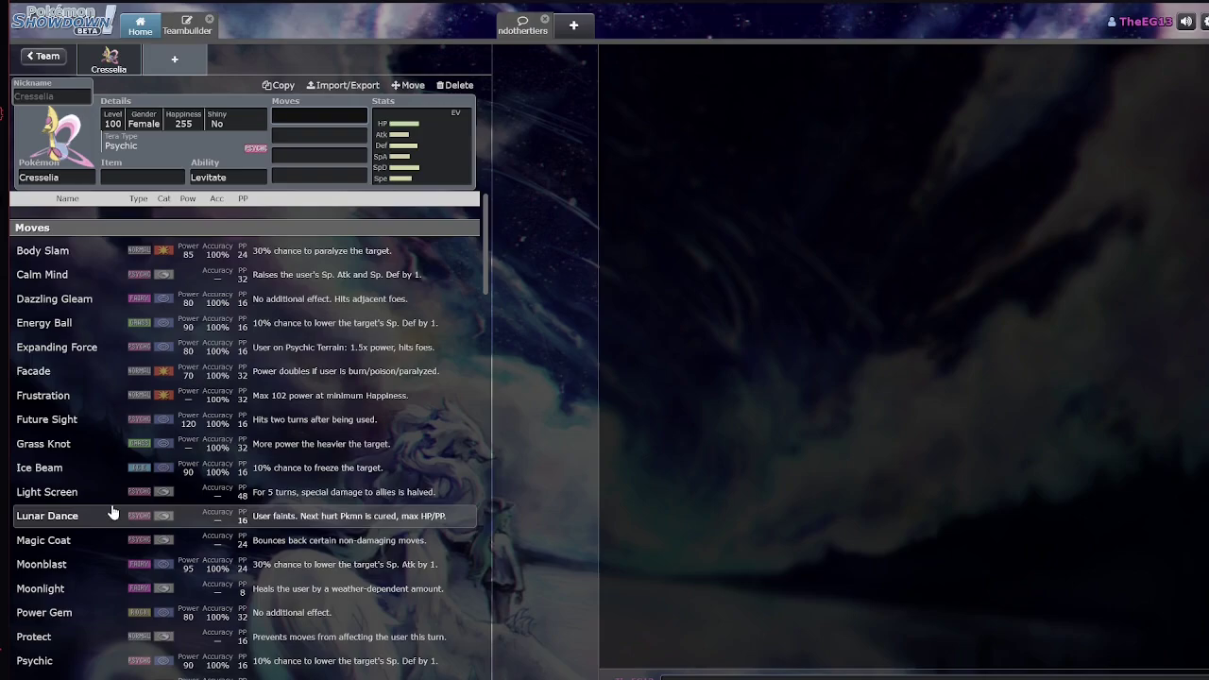
pyautogui.scroll(-3, 109, 510)
pyautogui.scroll(-7, 110, 586)
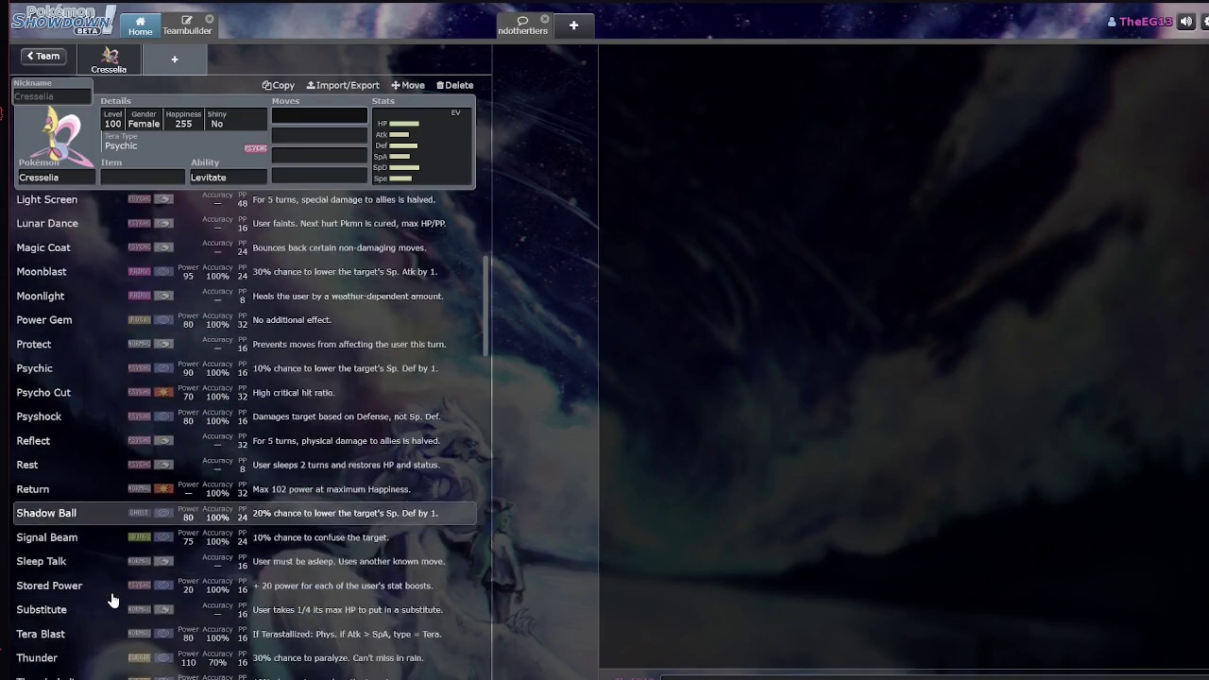
pyautogui.scroll(-12, 104, 585)
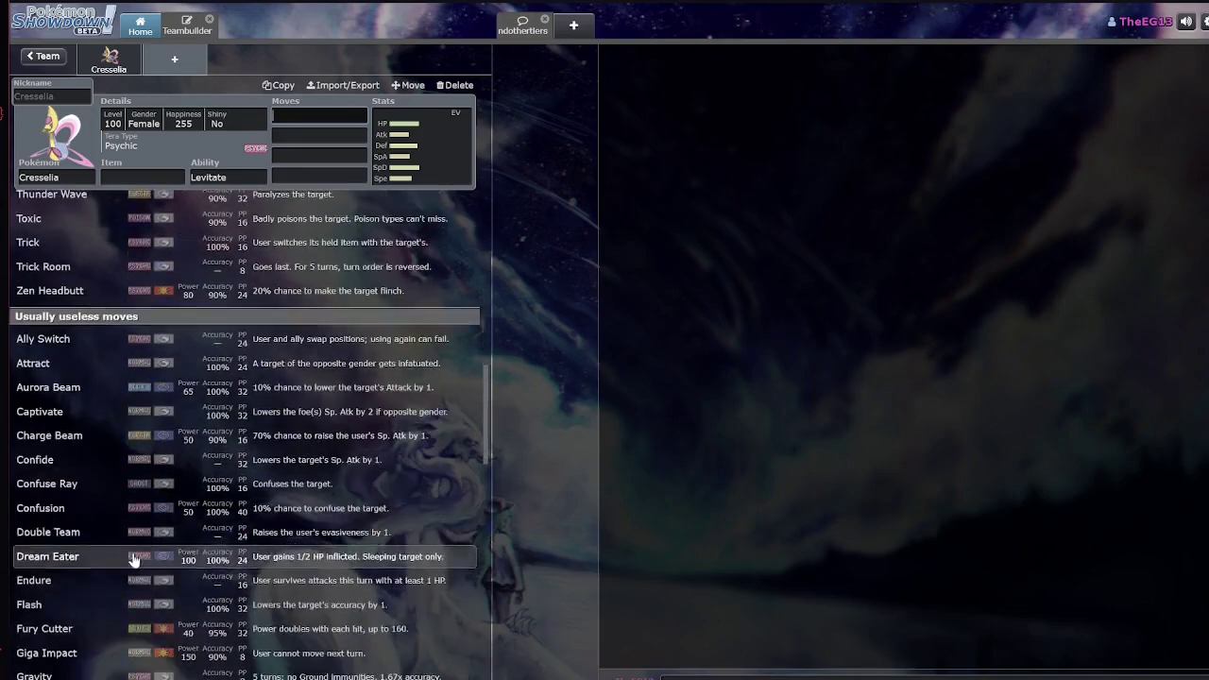
pyautogui.scroll(-7, 279, 422)
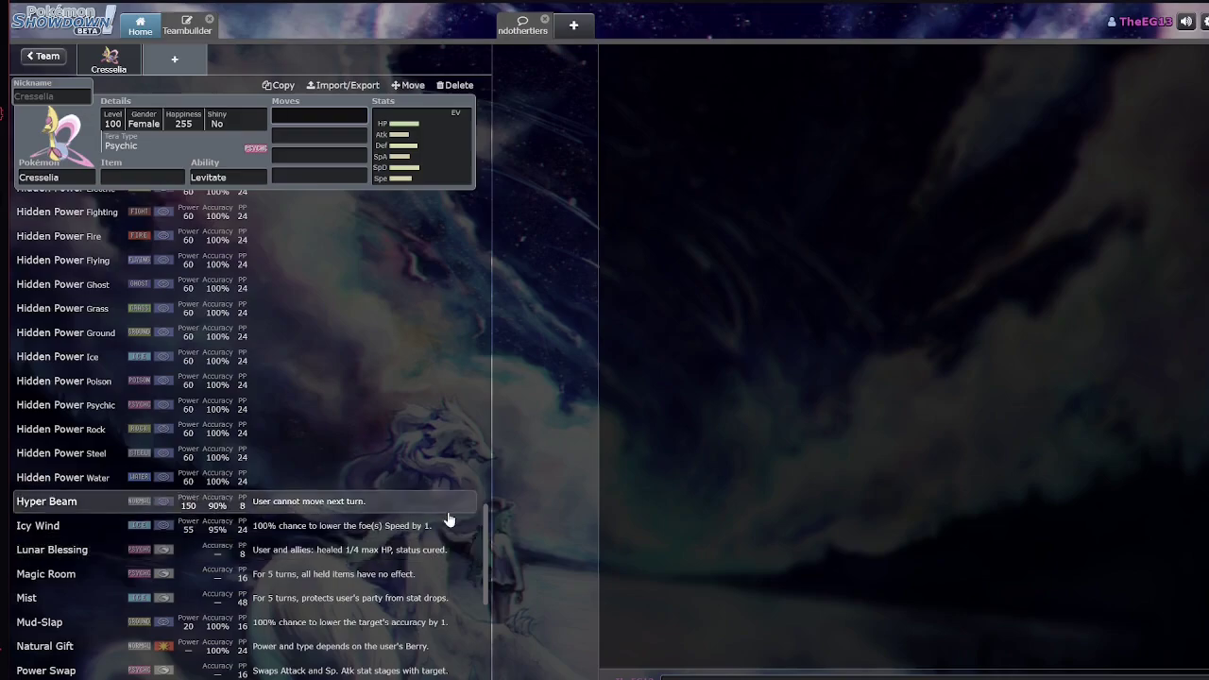
pyautogui.scroll(20, 445, 520)
pyautogui.scroll(2, 424, 372)
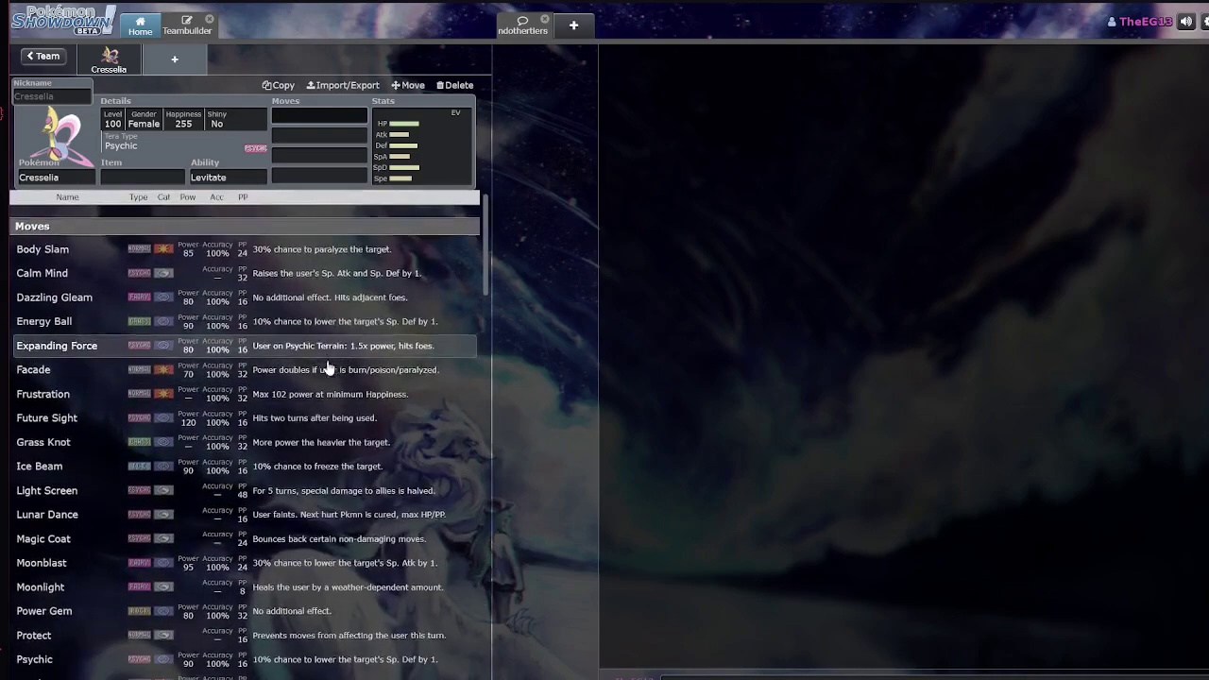
pyautogui.scroll(-2, 229, 339)
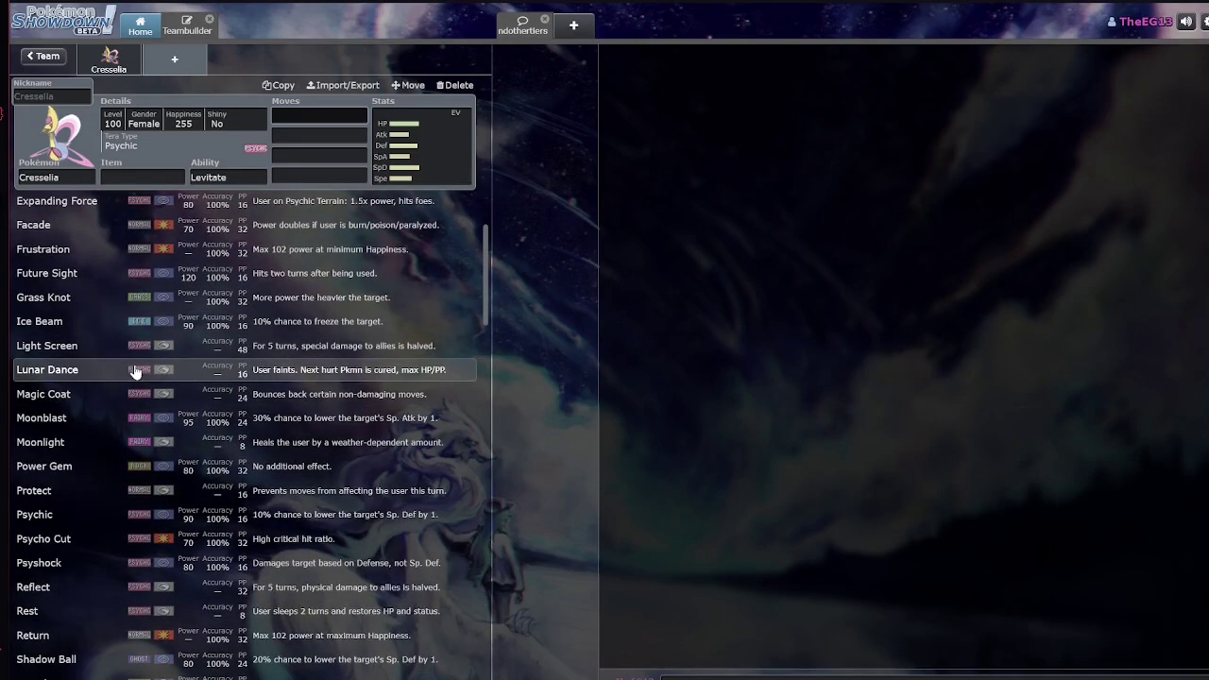
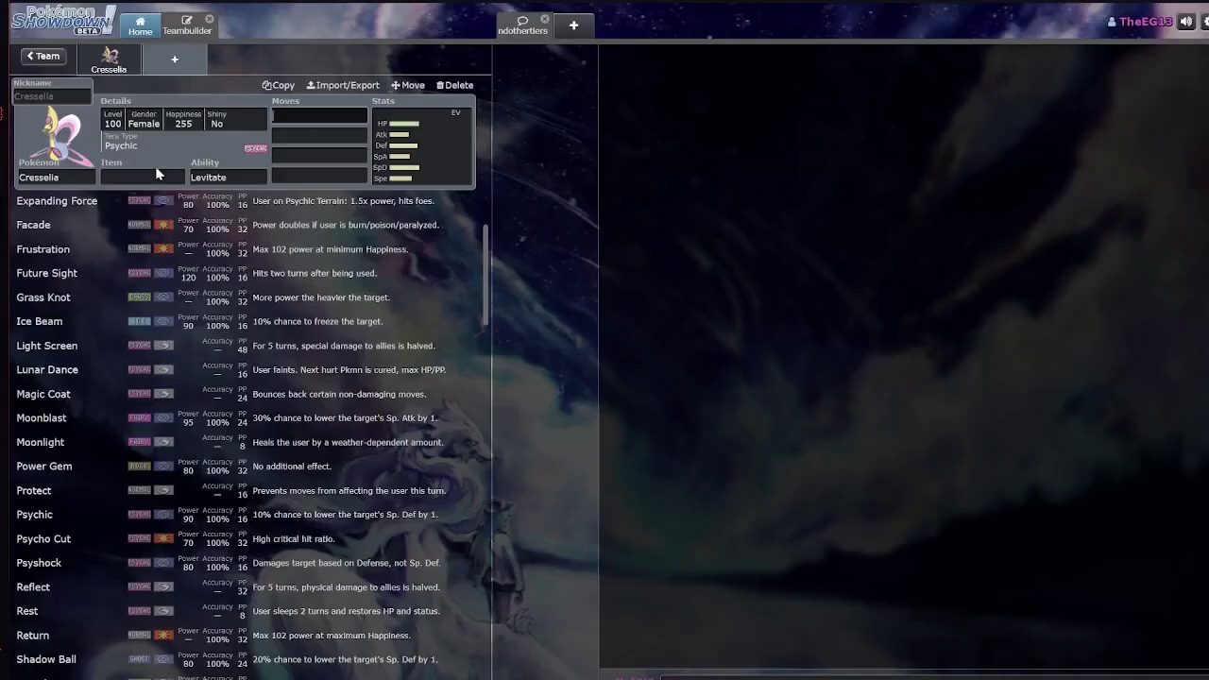
# Filter the Pokémon list by the move Revival Blessing to see which Pokémon learn it, and remove the filter
pyautogui.click(72, 177)
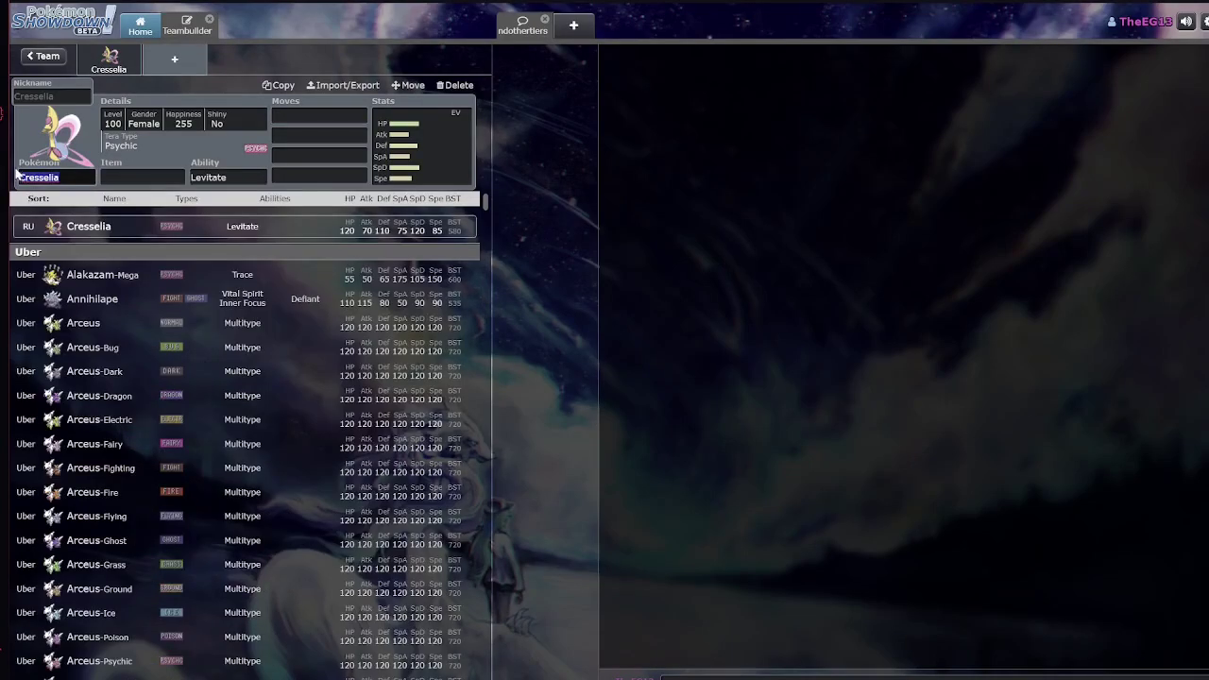
pyautogui.write('revival')
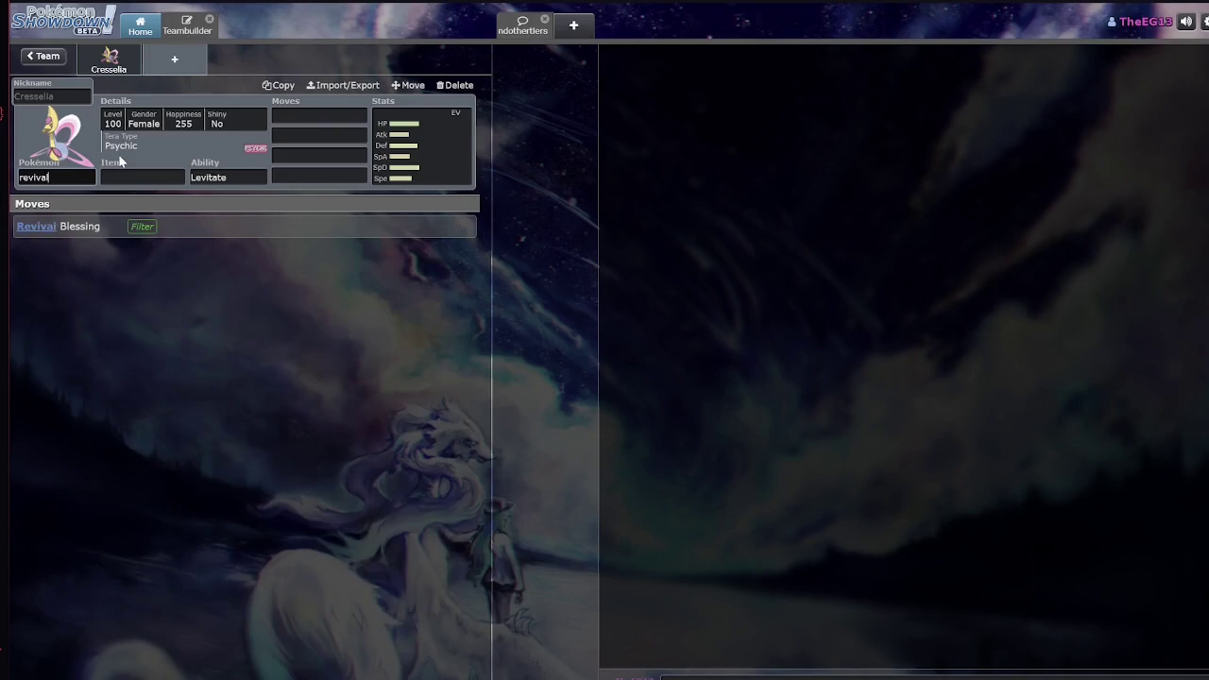
pyautogui.click(142, 225)
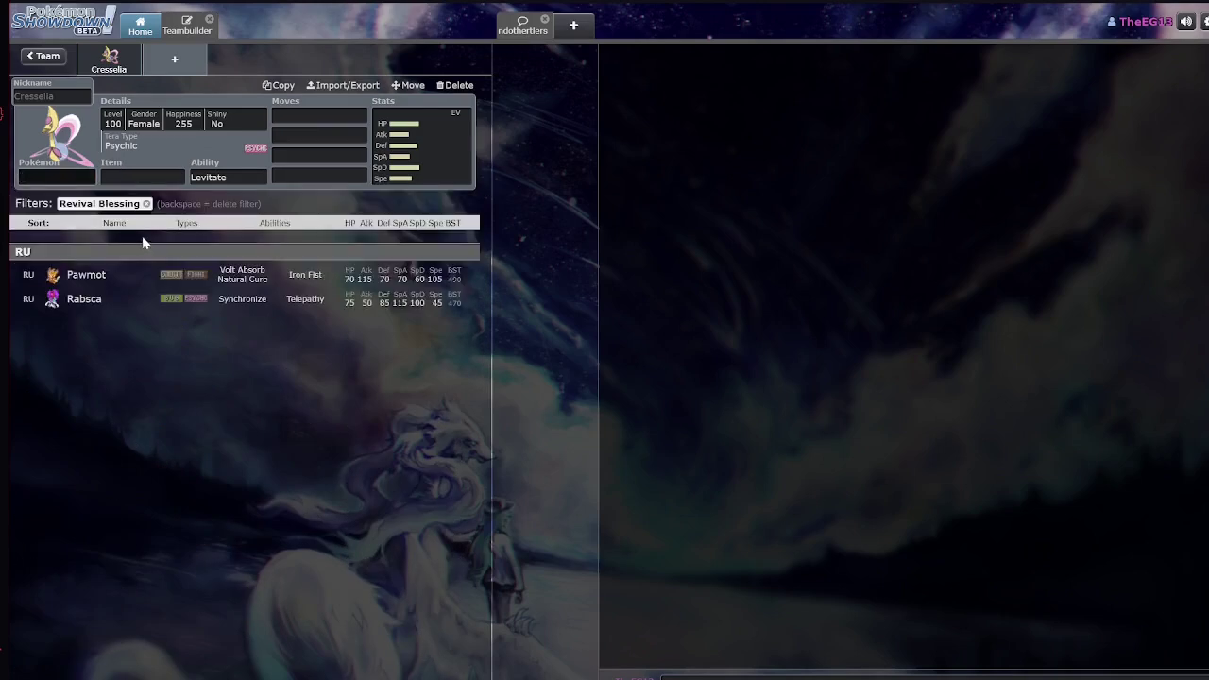
pyautogui.click(151, 202)
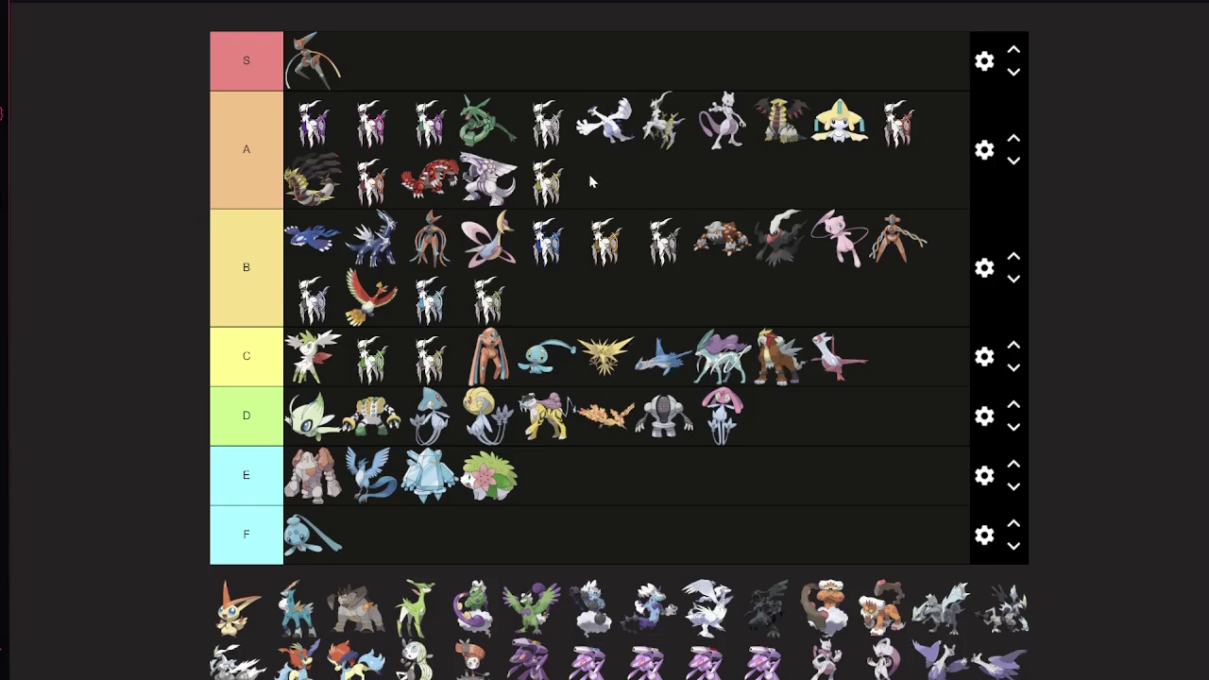
# Back in the tier list, move Water Arceus in tier B ahead of Cresselia
pyautogui.moveTo(545, 241); pyautogui.dragTo(486, 241)
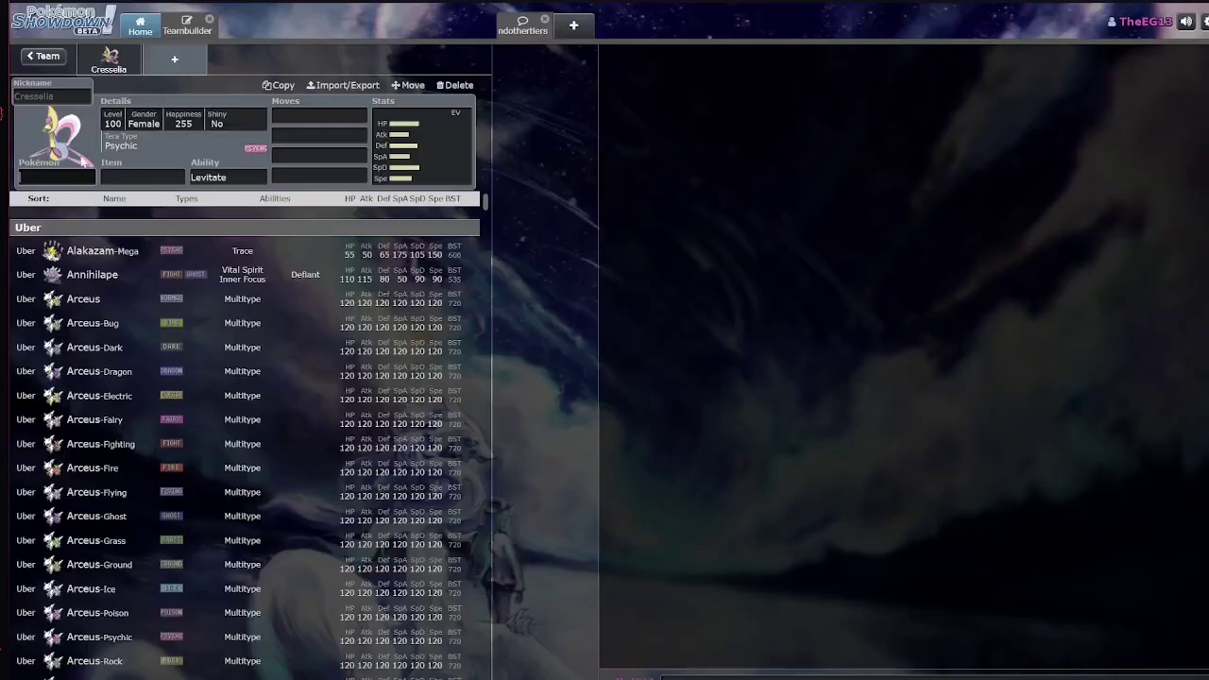
# In the Pokémon Showdown teambuilder, change the Pokémon to Victini and bring up its available moves
pyautogui.write('Vic')
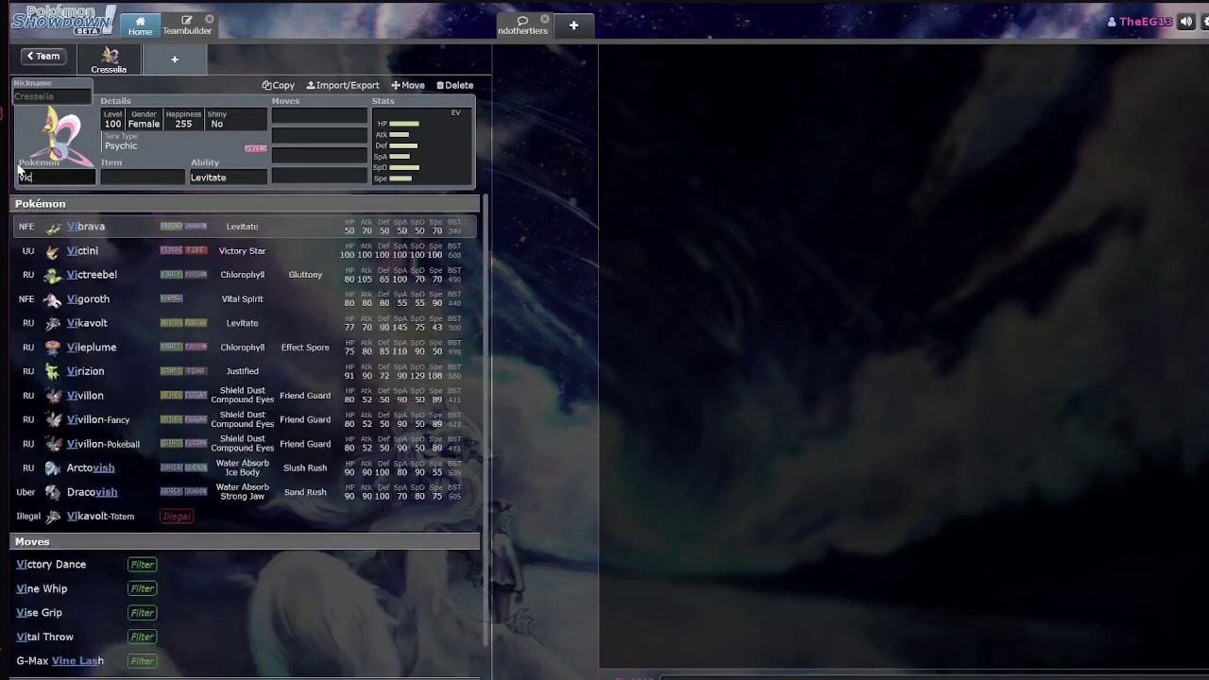
pyautogui.write('tini')
pyautogui.press('Return')
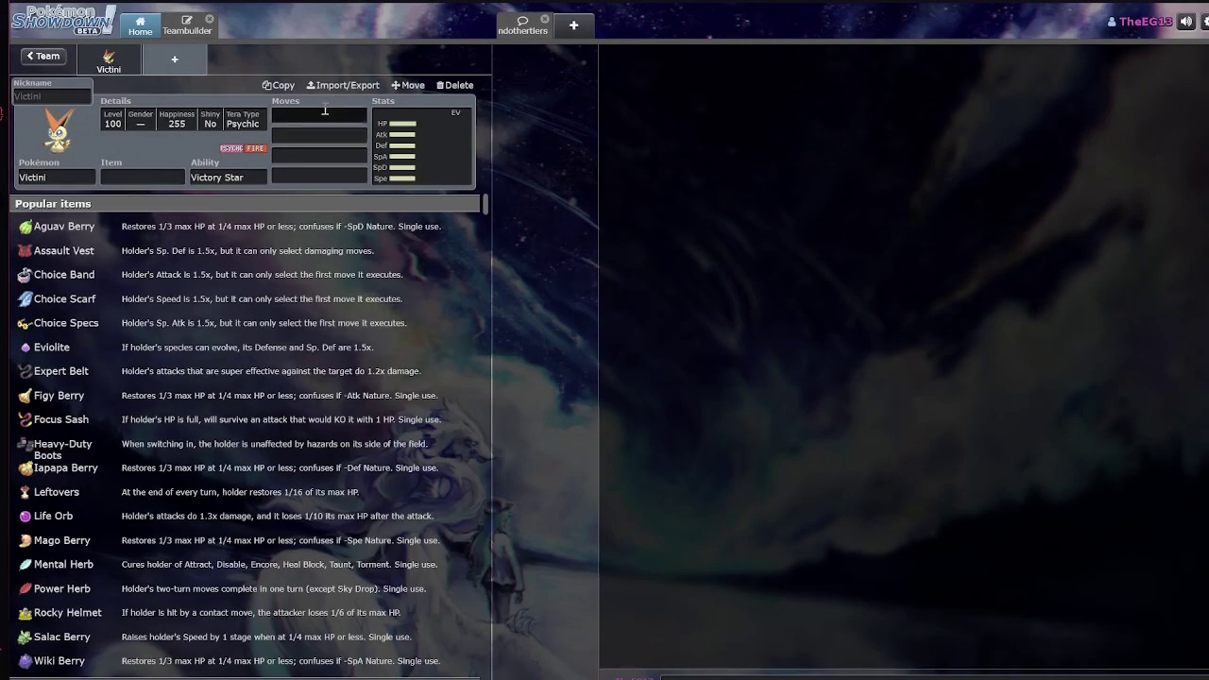
pyautogui.click(325, 111)
pyautogui.scroll(-2, 255, 397)
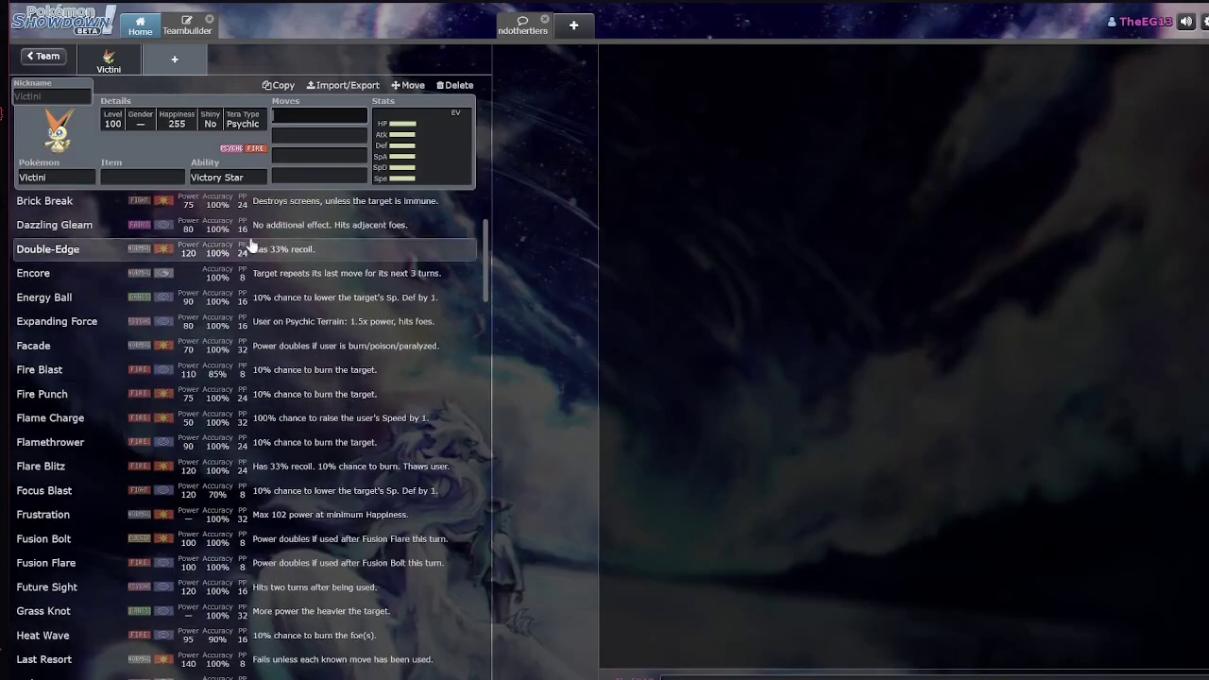
# Examine Victini's ability description and look through its list of available moves
pyautogui.click(253, 175)
pyautogui.click(141, 178)
pyautogui.click(319, 115)
pyautogui.scroll(-3, 324, 352)
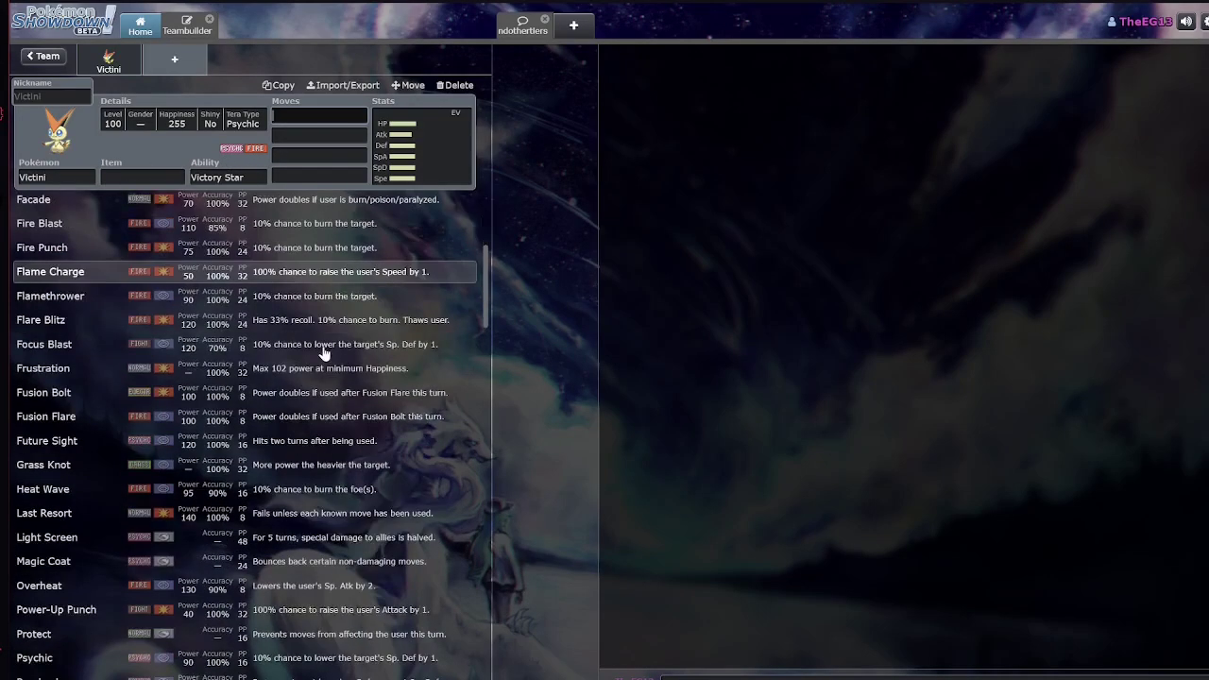
pyautogui.scroll(-10, 324, 352)
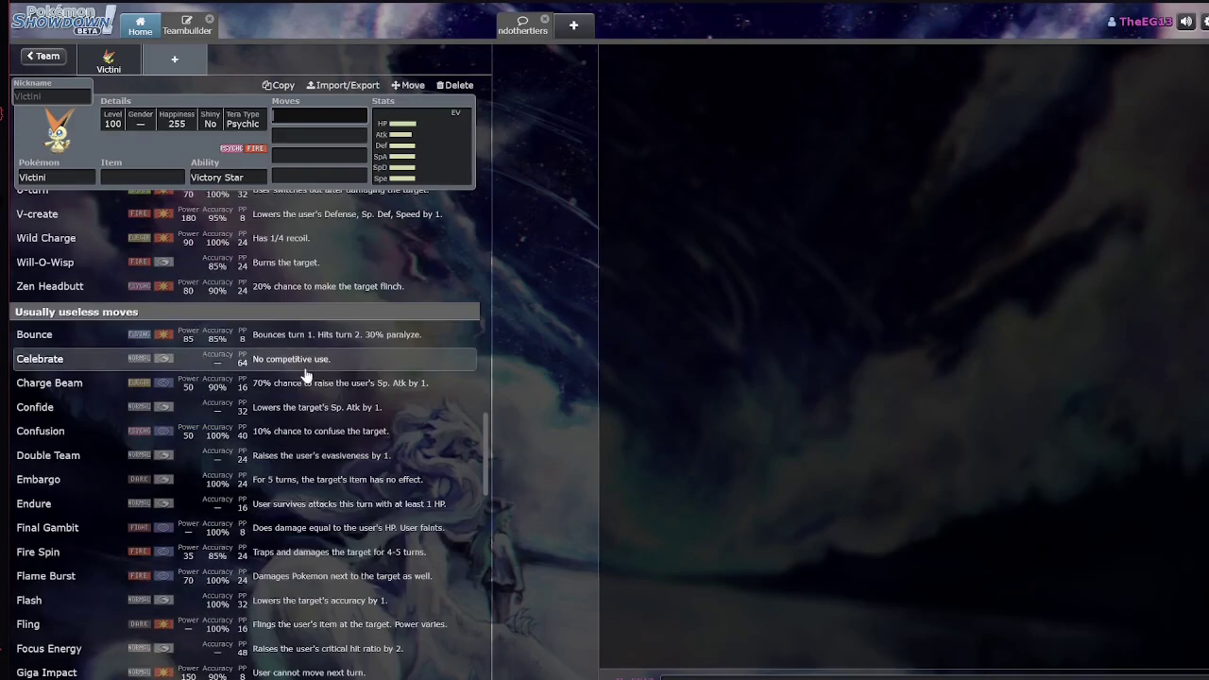
pyautogui.scroll(5, 305, 376)
pyautogui.scroll(-1, 293, 360)
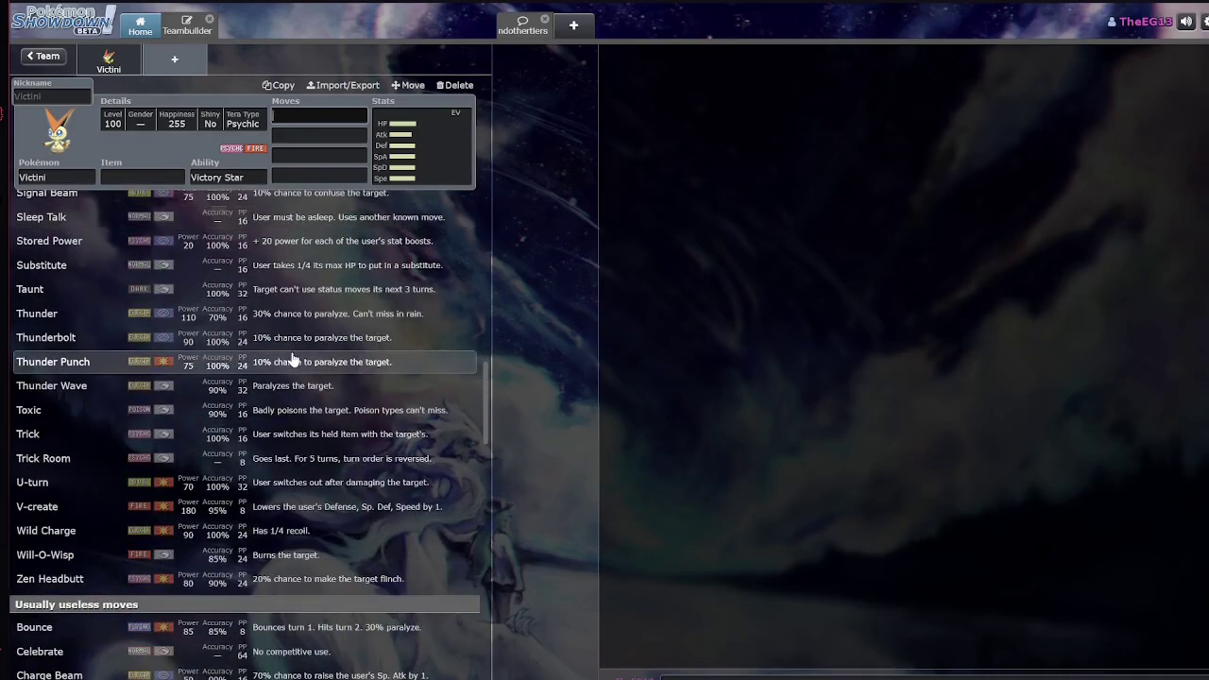
pyautogui.scroll(3, 295, 362)
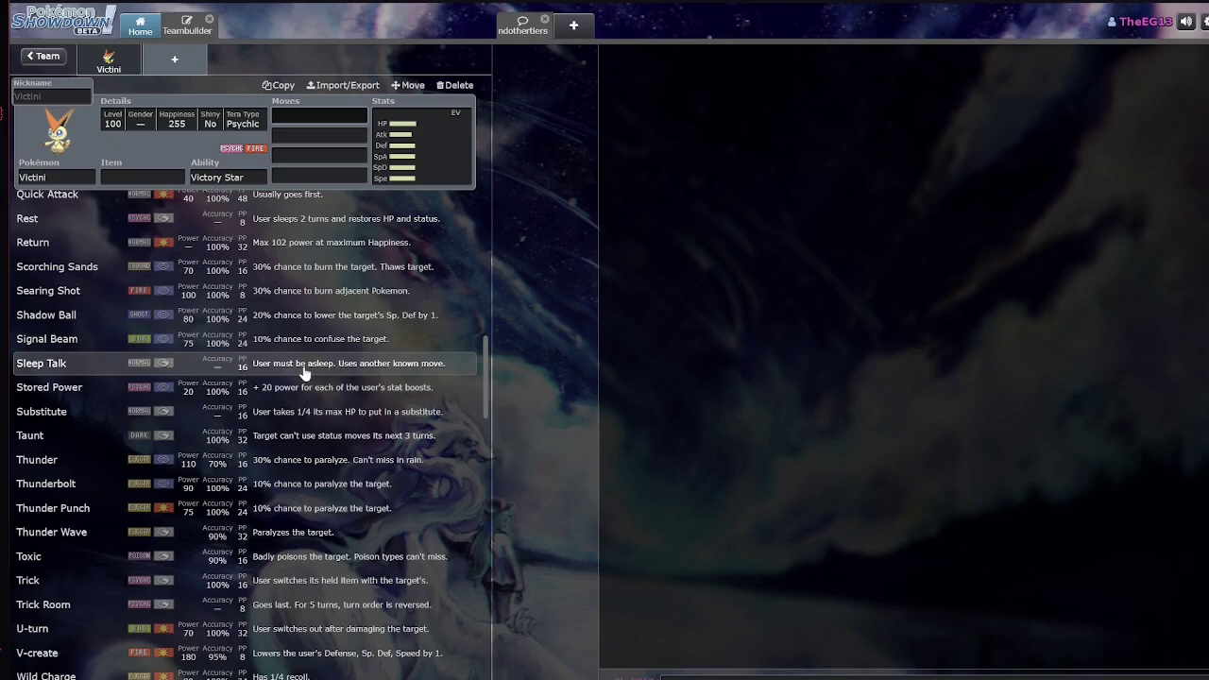
pyautogui.click(253, 178)
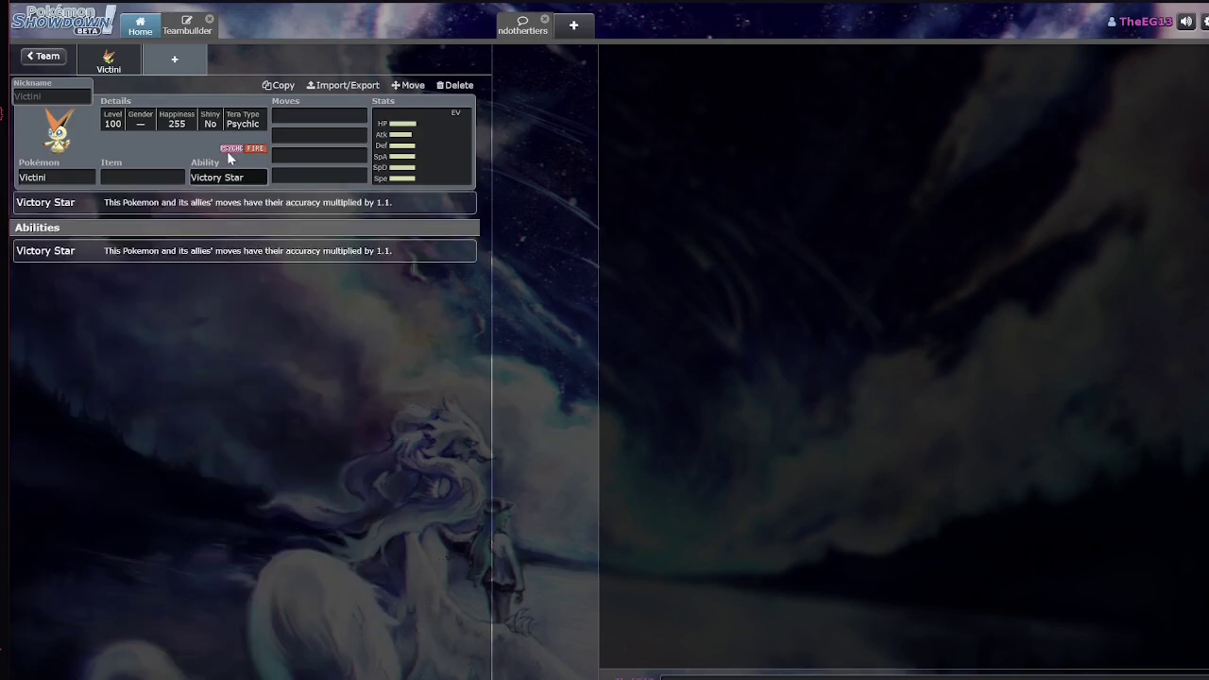
pyautogui.click(306, 117)
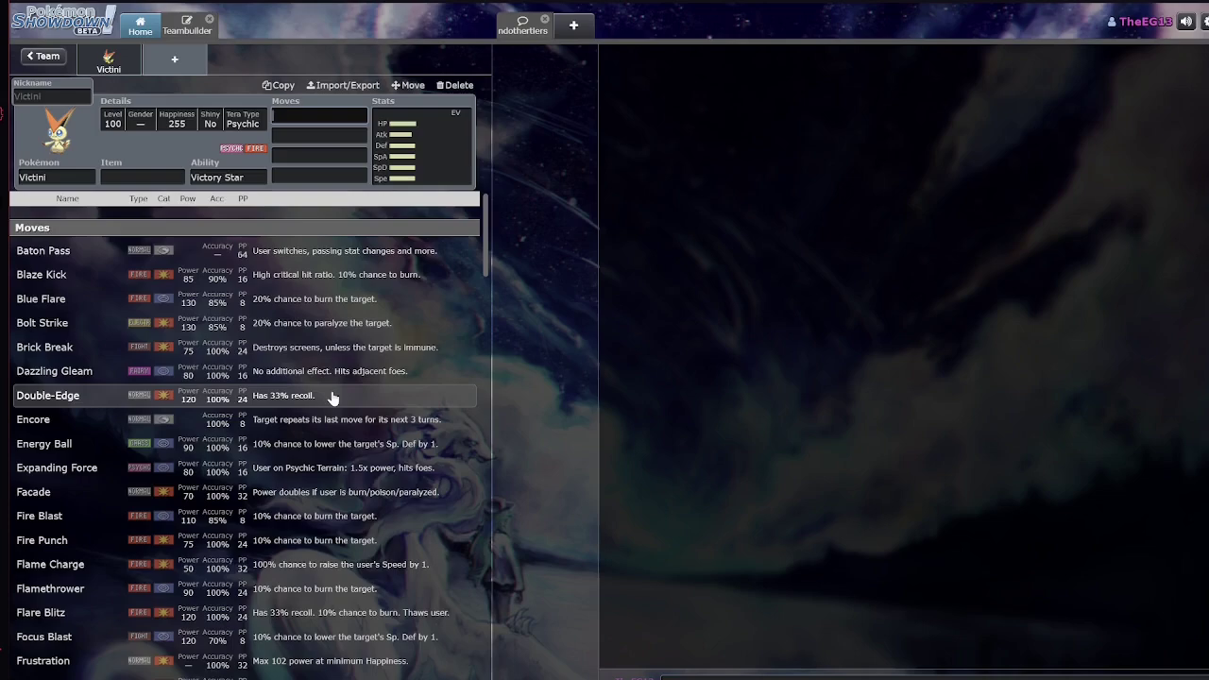
pyautogui.scroll(-5, 333, 397)
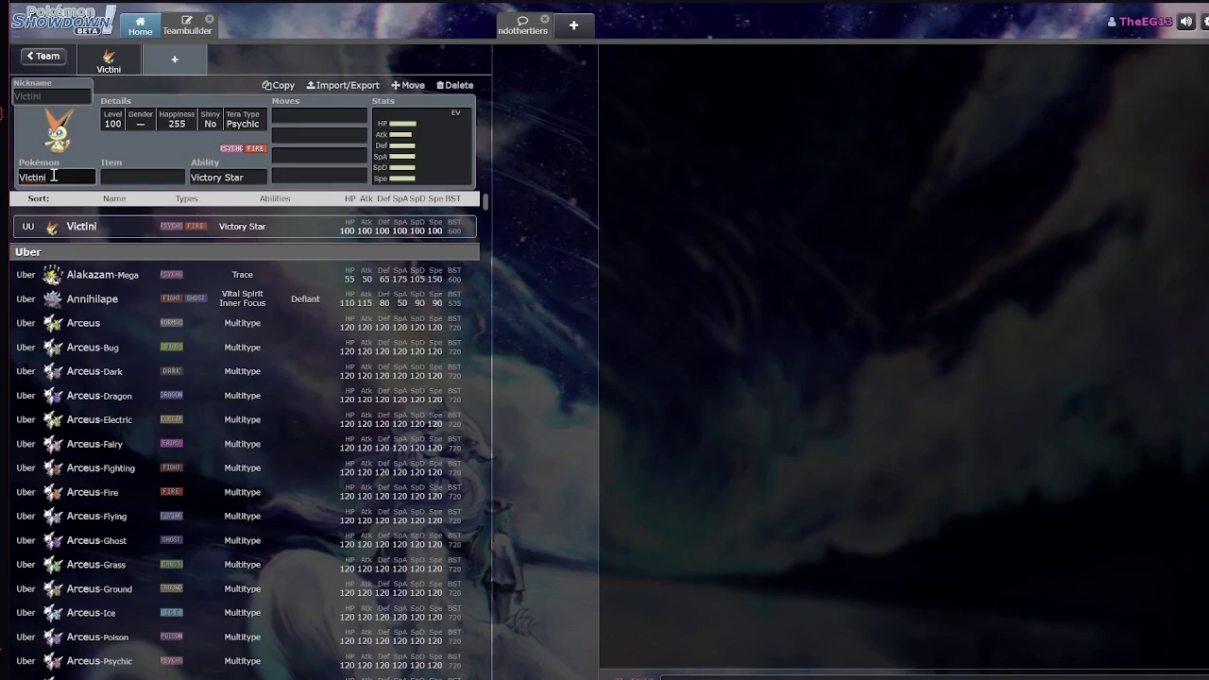
# Change the Pokémon to Vivillon and set its ability to Compound Eyes
pyautogui.press('BackSpace')
pyautogui.press('BackSpace')
pyautogui.press('BackSpace')
pyautogui.press('BackSpace')
pyautogui.press('BackSpace')
pyautogui.write('villon')
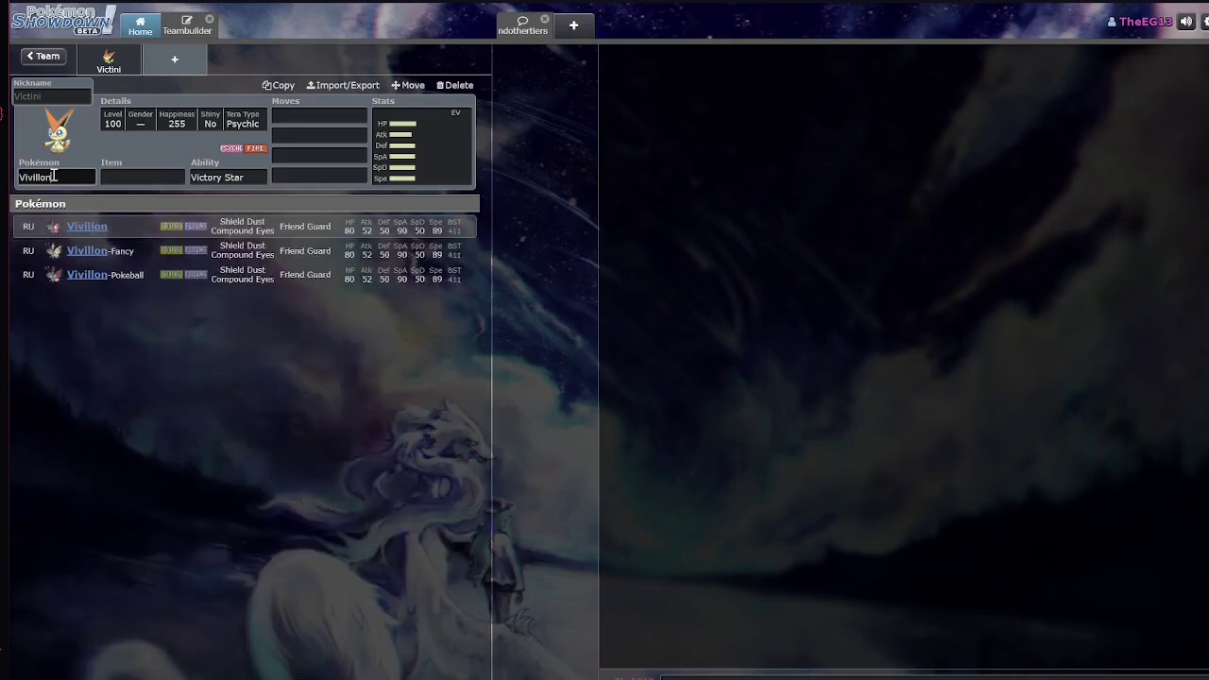
pyautogui.click(137, 227)
pyautogui.click(241, 177)
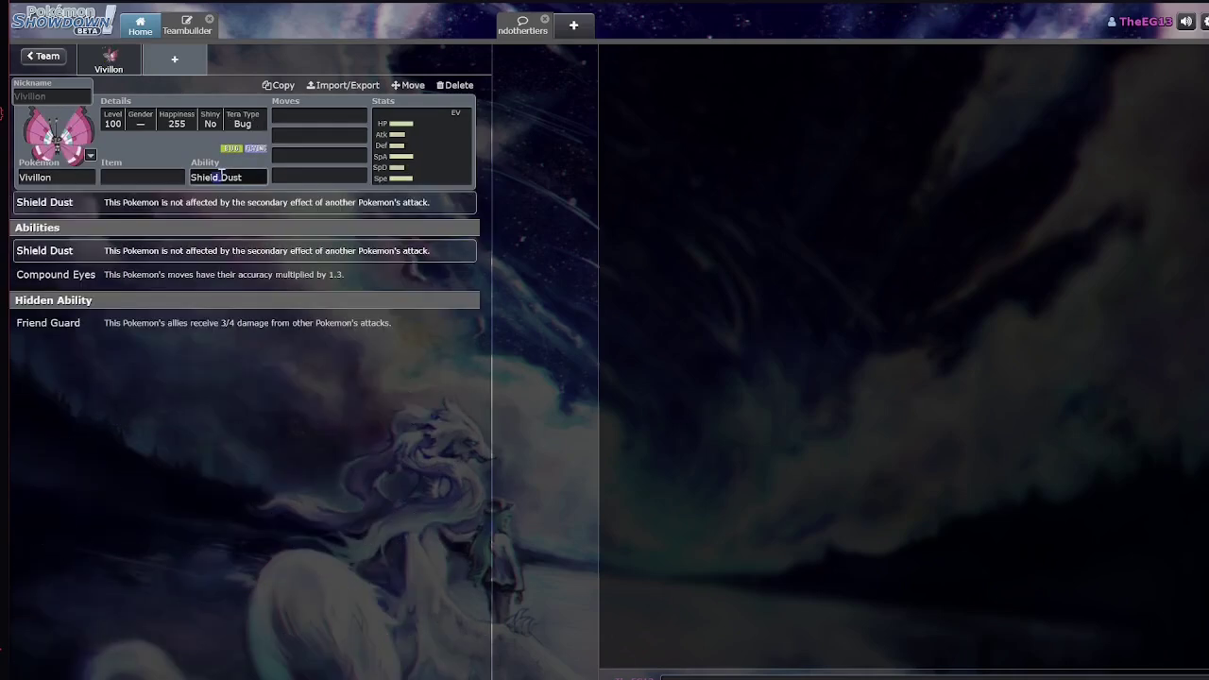
pyautogui.click(305, 278)
pyautogui.click(265, 179)
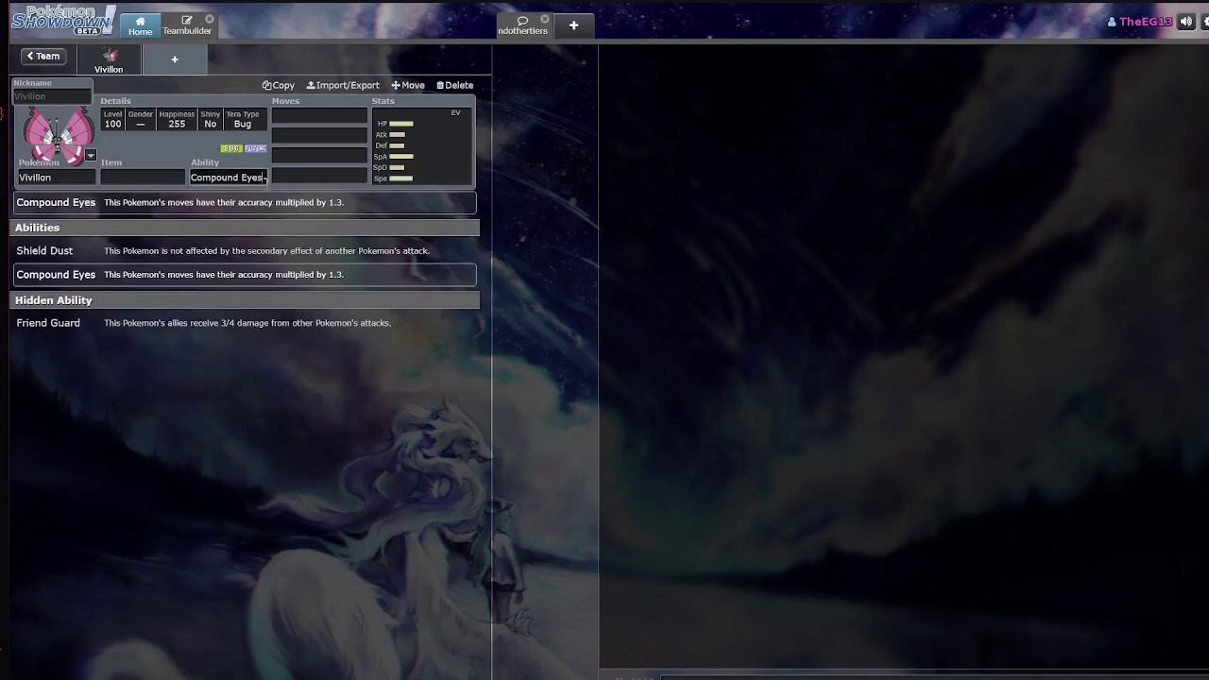
# Change the Pokémon back to Victini and bring up its move list
pyautogui.click(83, 178)
pyautogui.write('Vict')
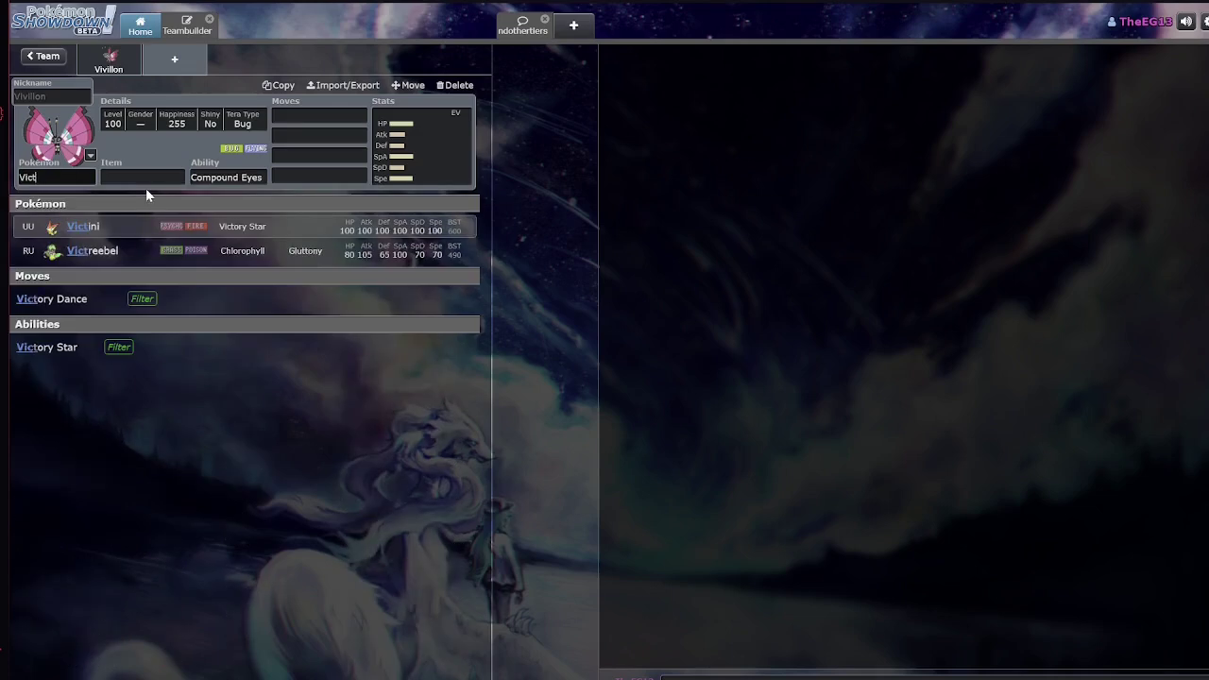
pyautogui.write('ini')
pyautogui.press('Return')
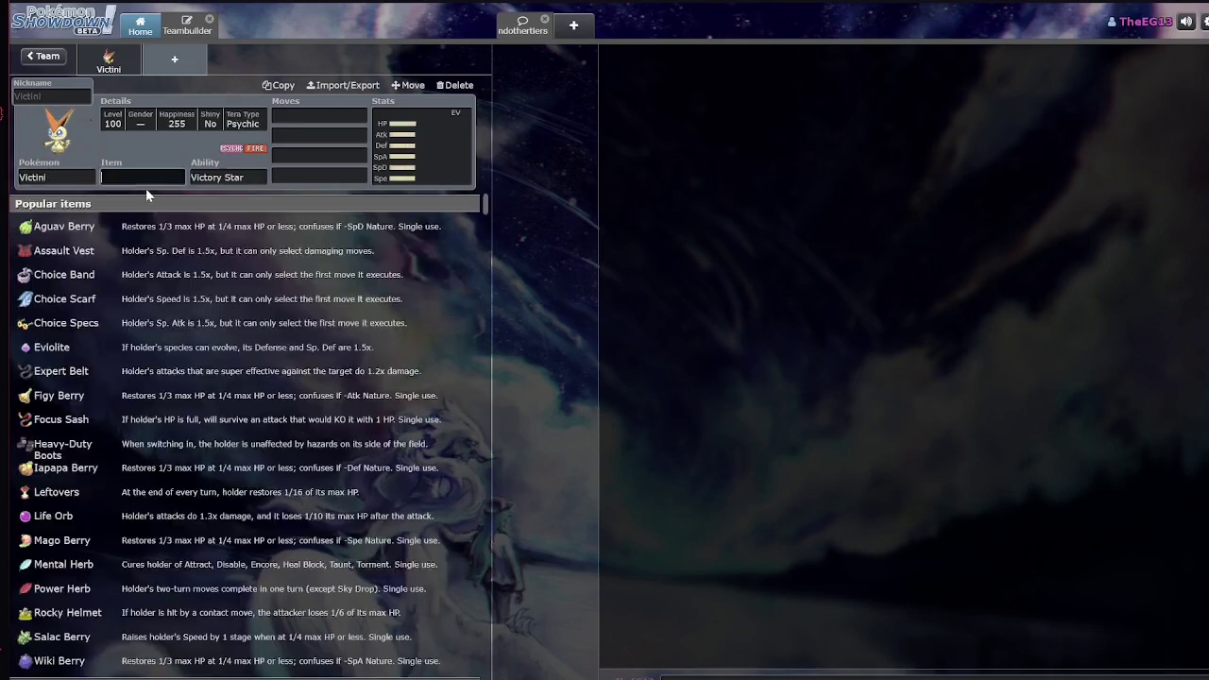
pyautogui.click(240, 180)
pyautogui.press('Tab')
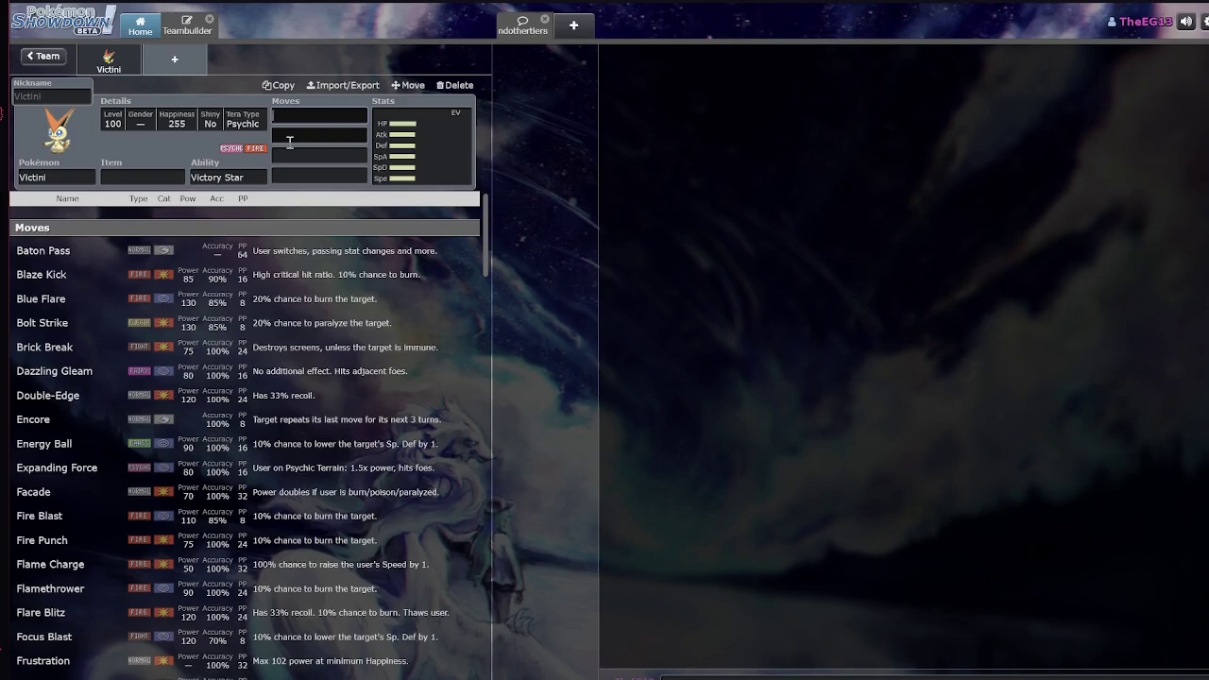
# Check the Victory Star ability description again and review Victini's attacking and status moves
pyautogui.click(215, 177)
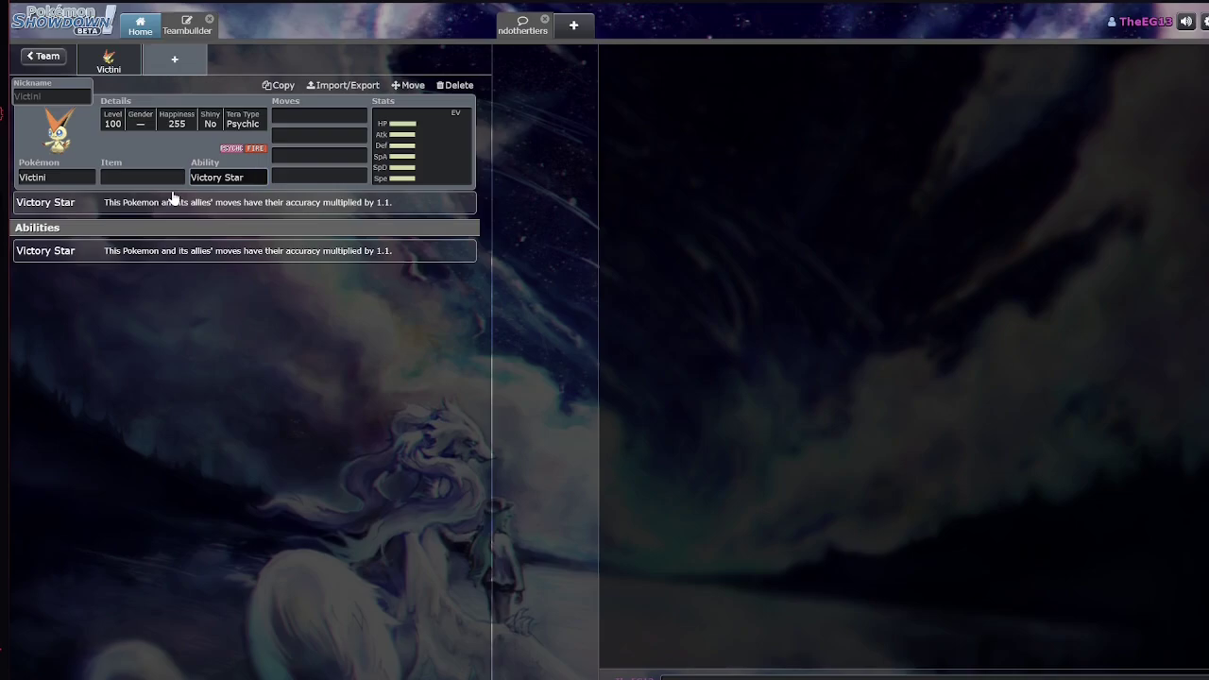
pyautogui.click(284, 121)
pyautogui.scroll(-10, 311, 338)
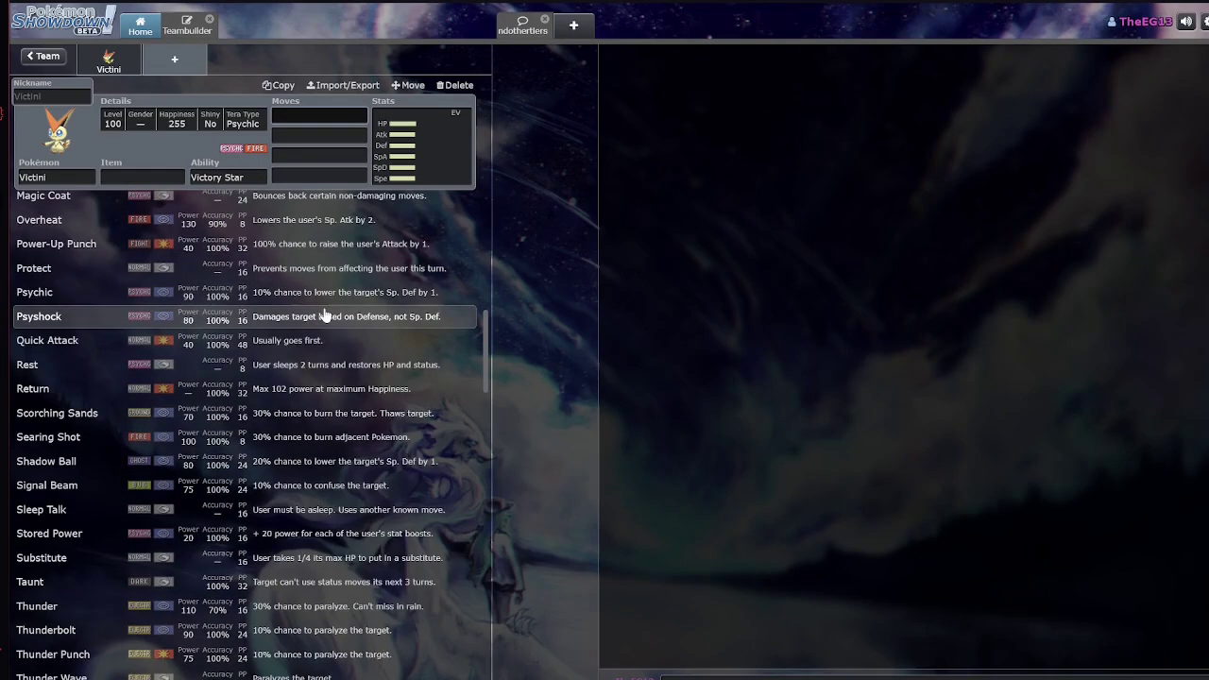
pyautogui.scroll(3, 293, 318)
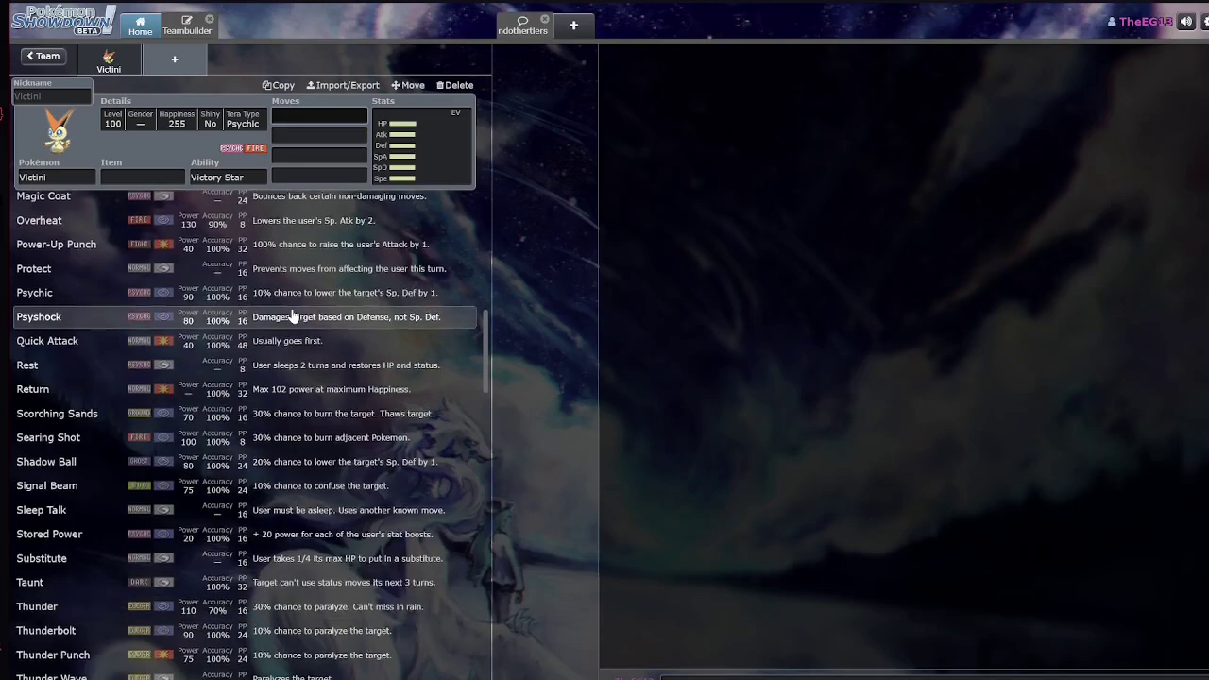
pyautogui.scroll(2, 295, 316)
pyautogui.scroll(-6, 304, 316)
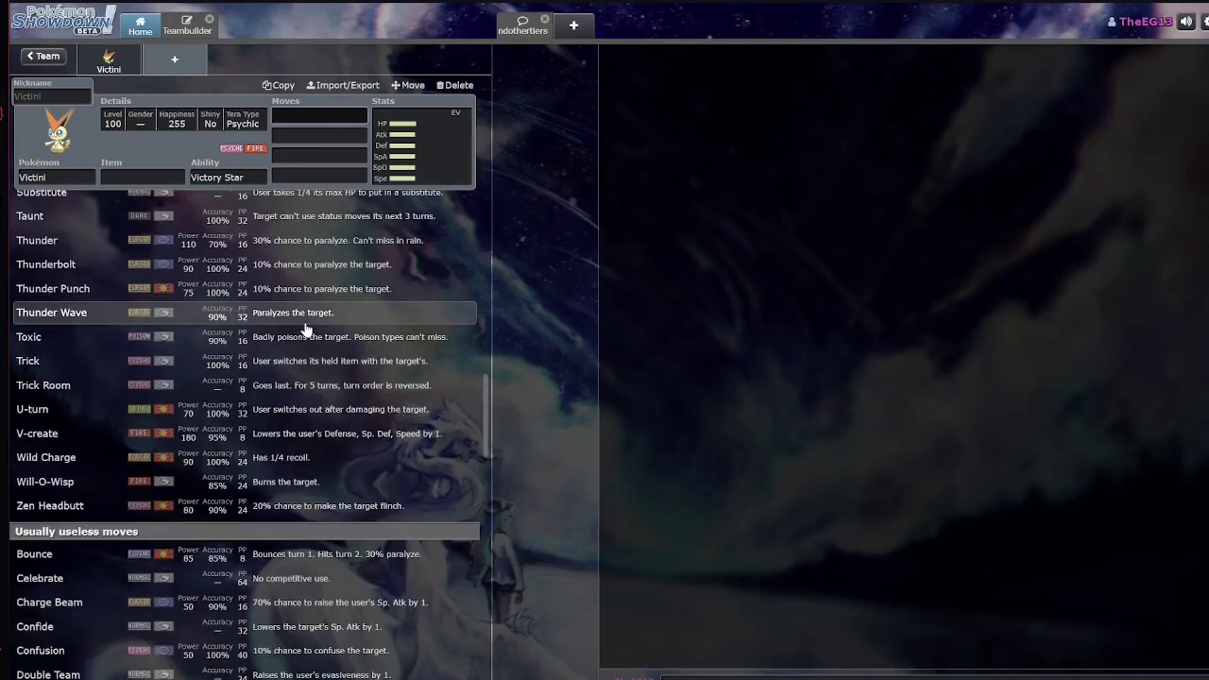
# Review Victini's full list of available moves once more, from Baton Pass through the status and attacking options
pyautogui.scroll(7, 308, 297)
pyautogui.scroll(2, 307, 286)
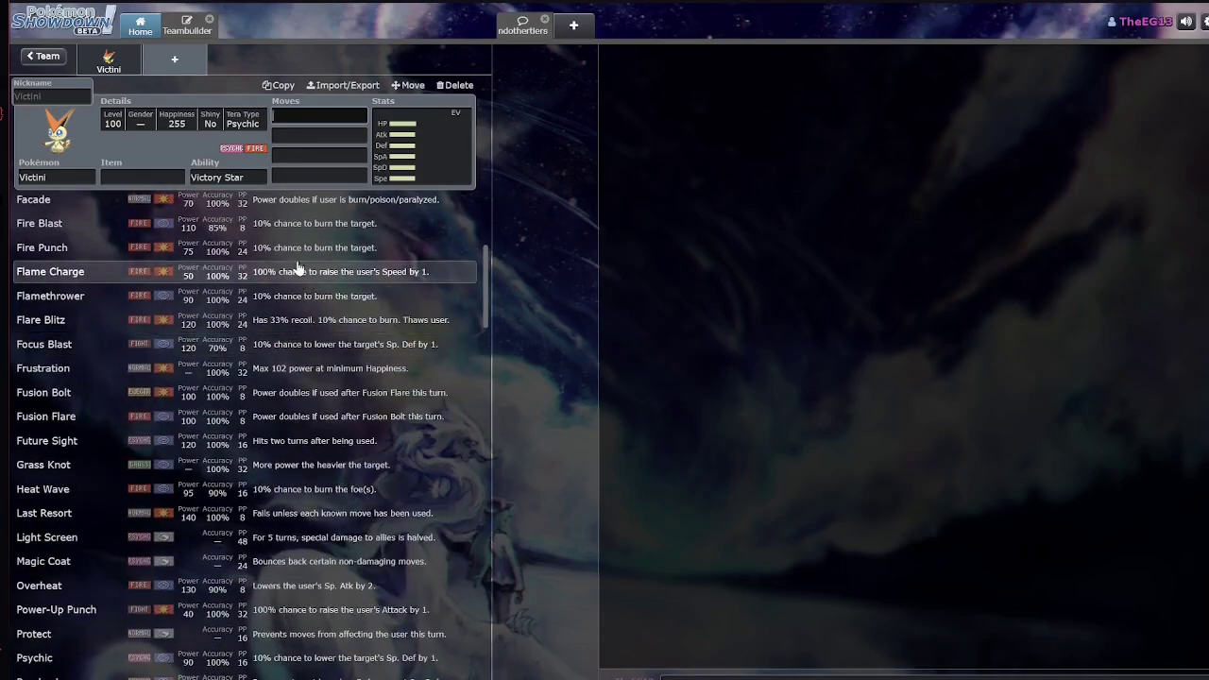
pyautogui.scroll(2, 237, 482)
pyautogui.scroll(4, 237, 473)
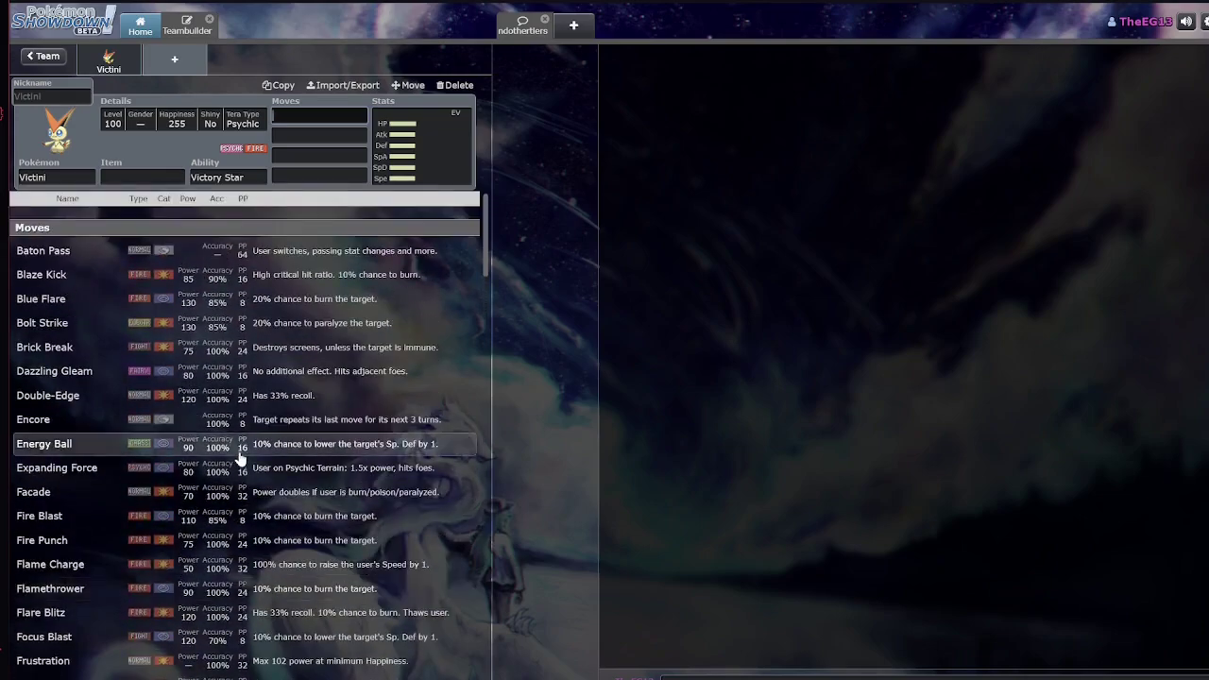
pyautogui.scroll(-4, 207, 416)
pyautogui.scroll(-5, 236, 404)
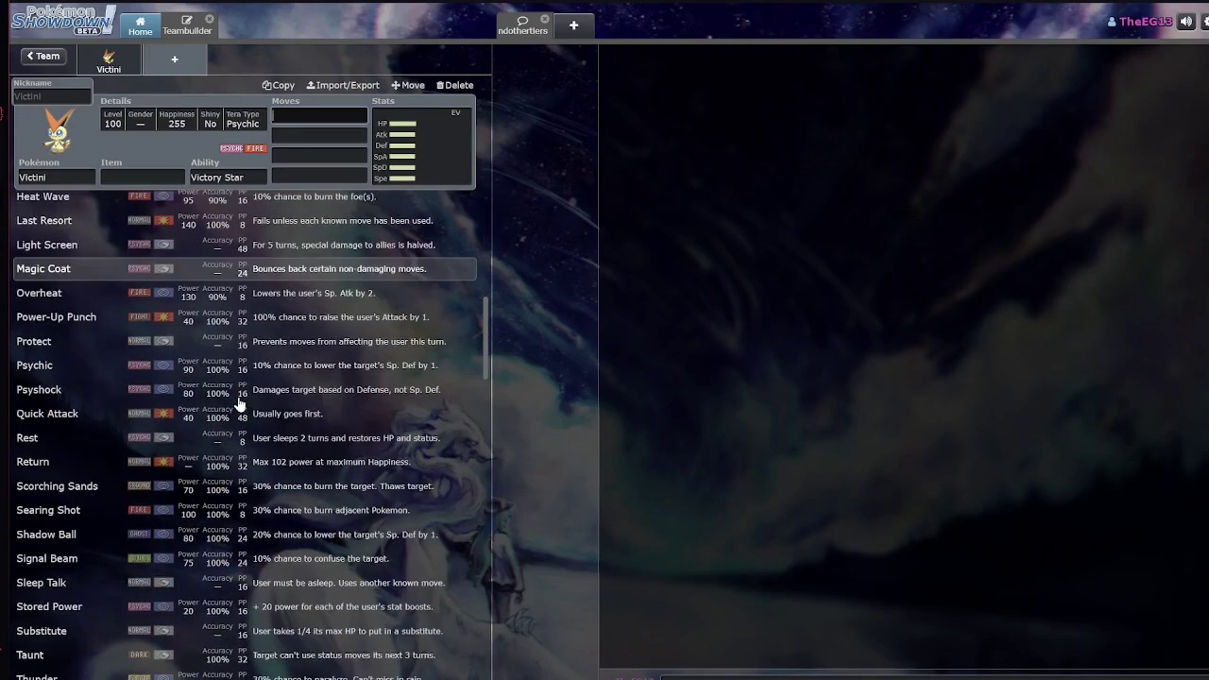
pyautogui.scroll(-2, 244, 406)
pyautogui.scroll(10, 244, 406)
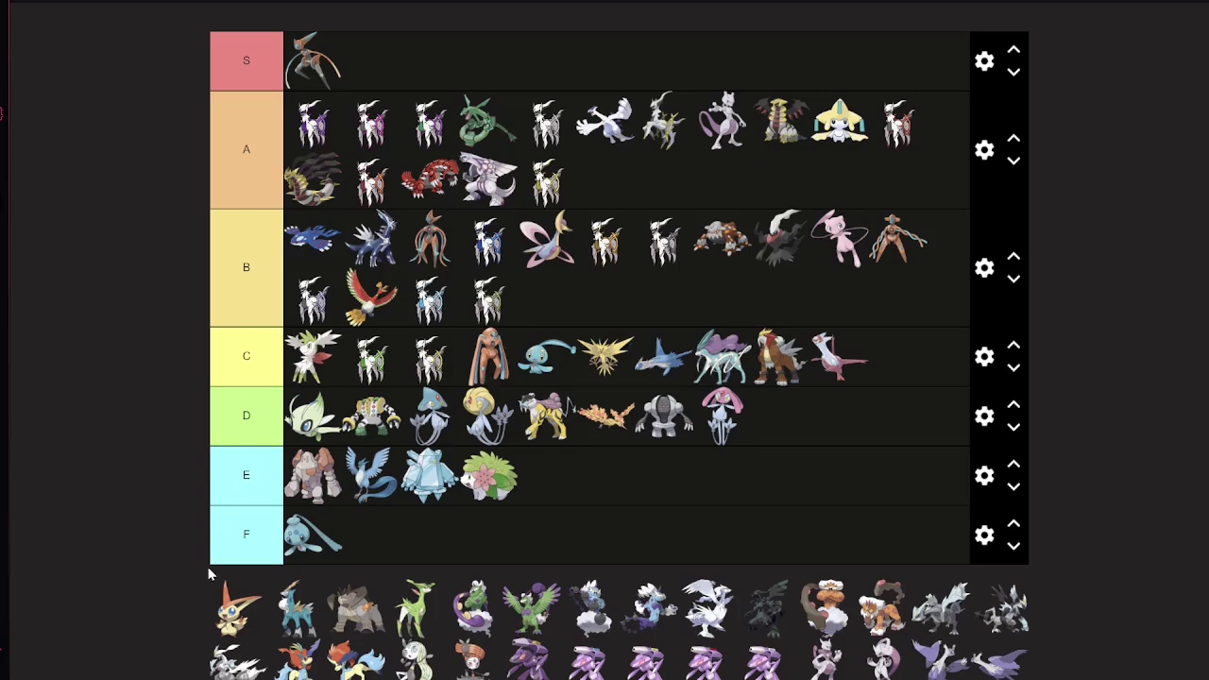
# In the tier list, place Victini second in tier C behind Shaymin-Sky and Cobalion at the head of tier D
pyautogui.moveTo(224, 604); pyautogui.dragTo(398, 340)
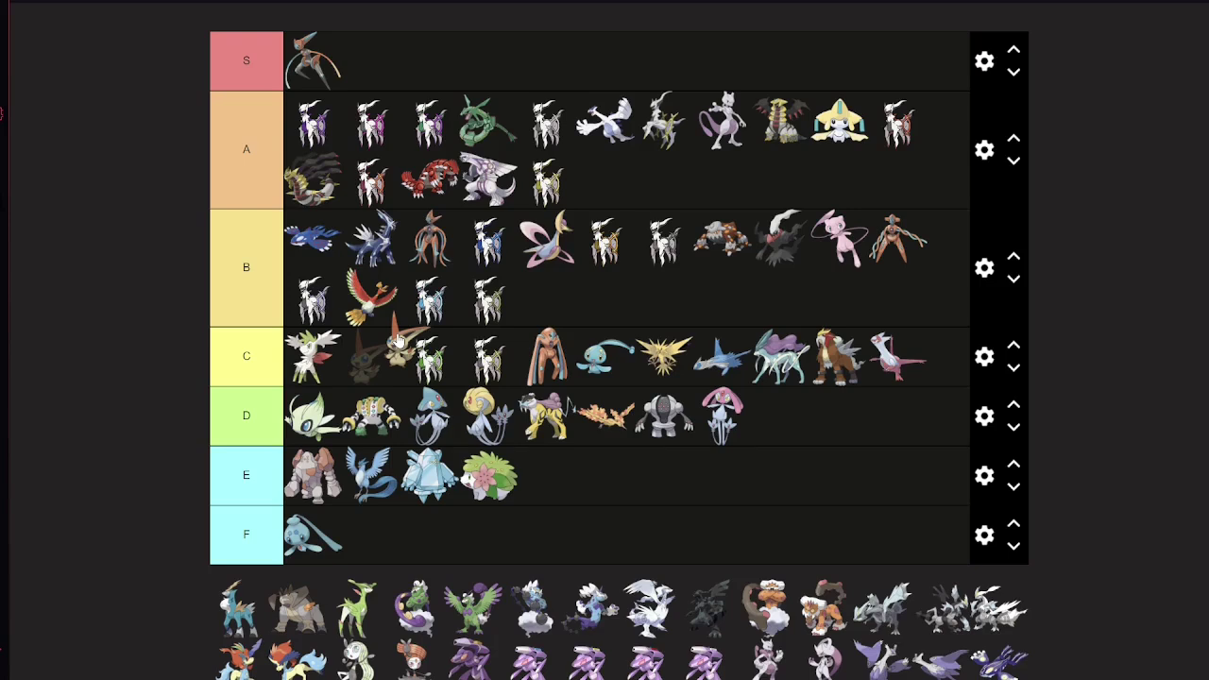
pyautogui.moveTo(399, 340); pyautogui.dragTo(401, 342)
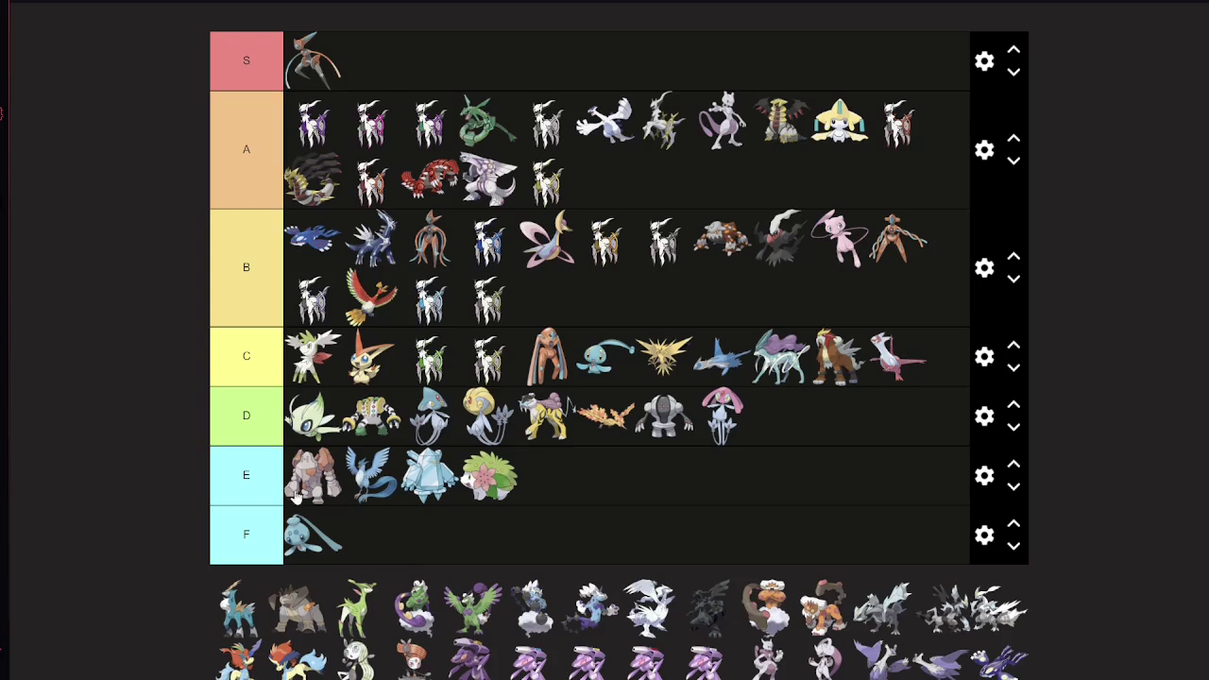
pyautogui.moveTo(236, 605); pyautogui.dragTo(678, 421)
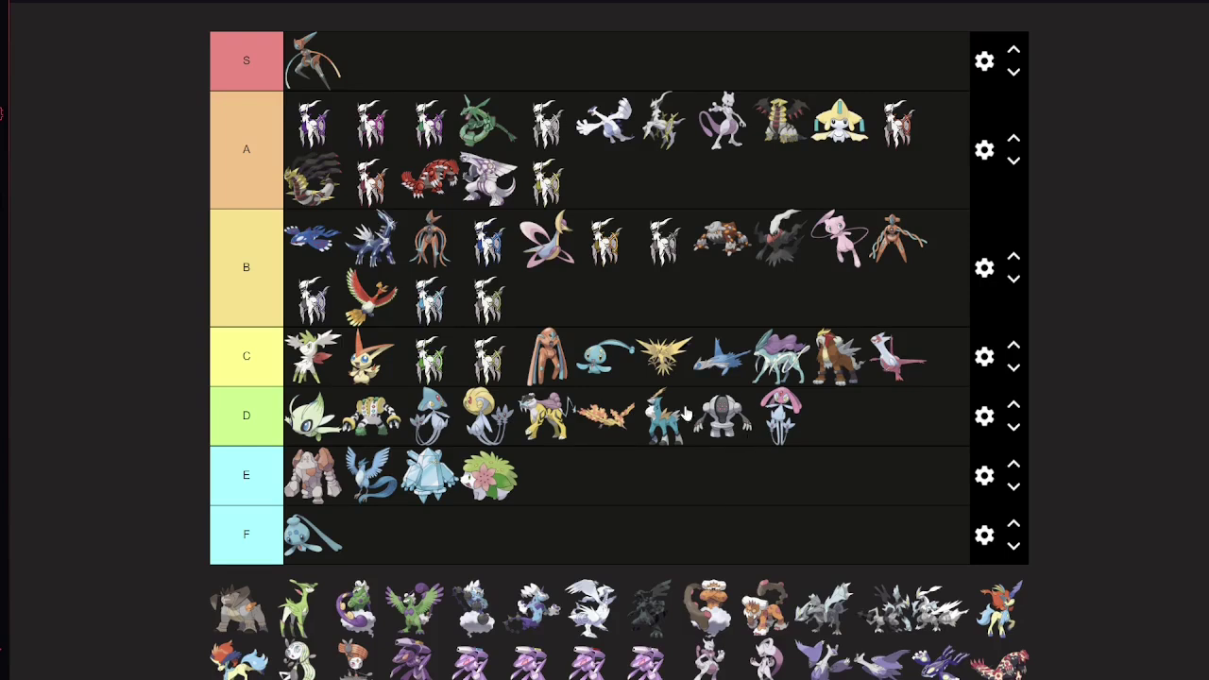
pyautogui.moveTo(676, 426); pyautogui.dragTo(613, 430)
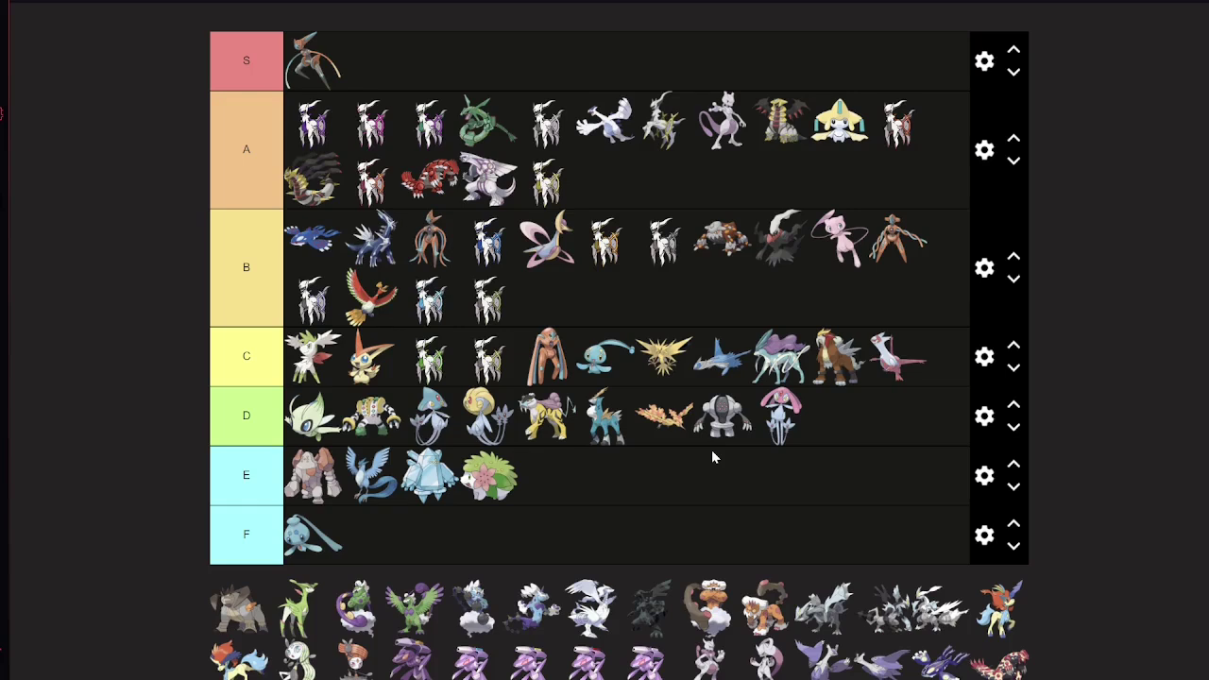
pyautogui.moveTo(611, 432); pyautogui.dragTo(317, 425)
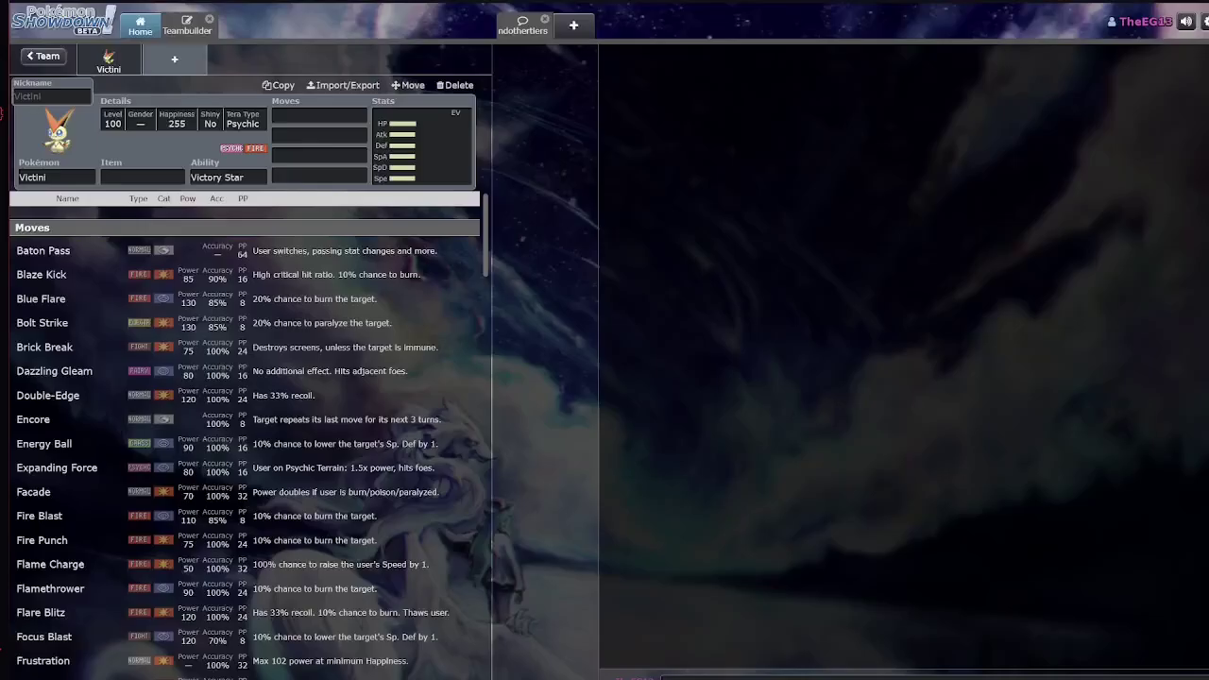
# In Pokémon Showdown, change the Pokémon to Cobalion and bring up its base stats
pyautogui.click(17, 178)
pyautogui.write('cobalion')
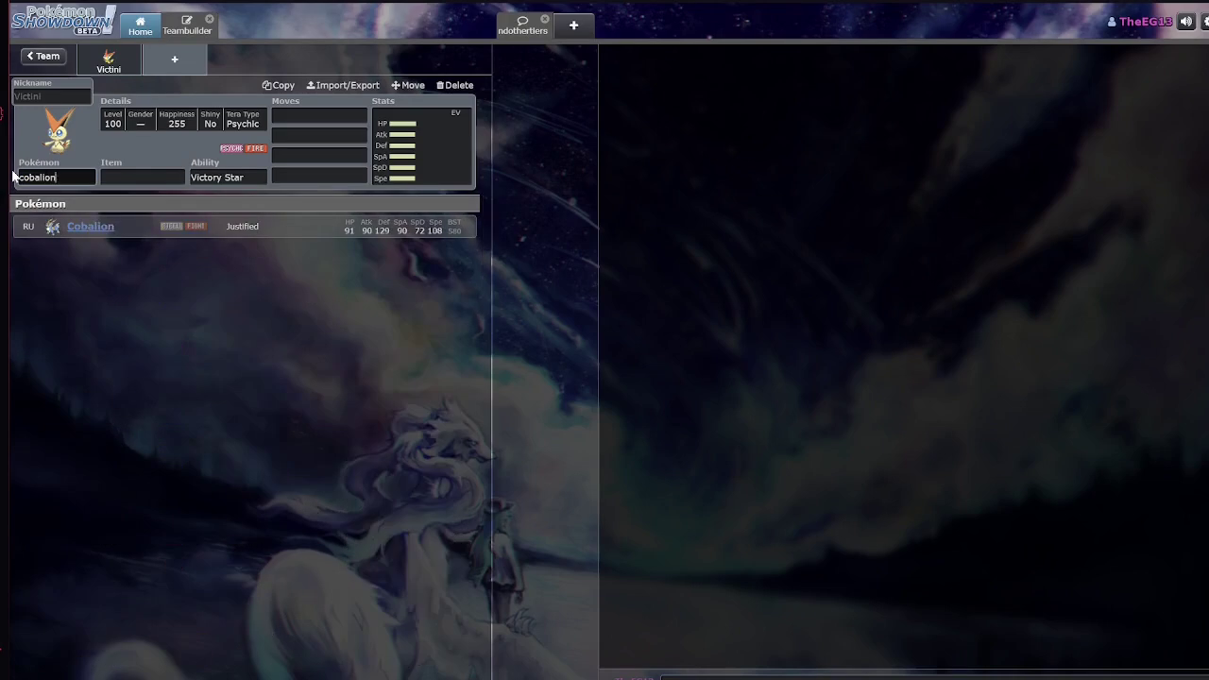
pyautogui.press('Return')
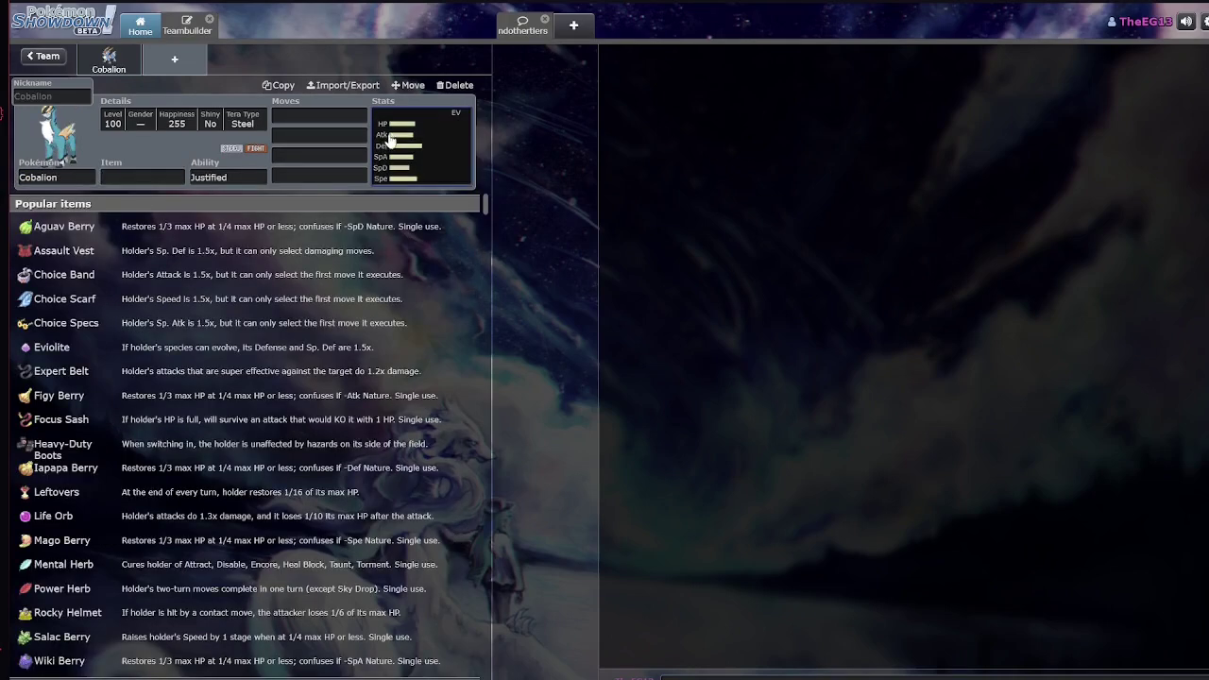
pyautogui.click(420, 146)
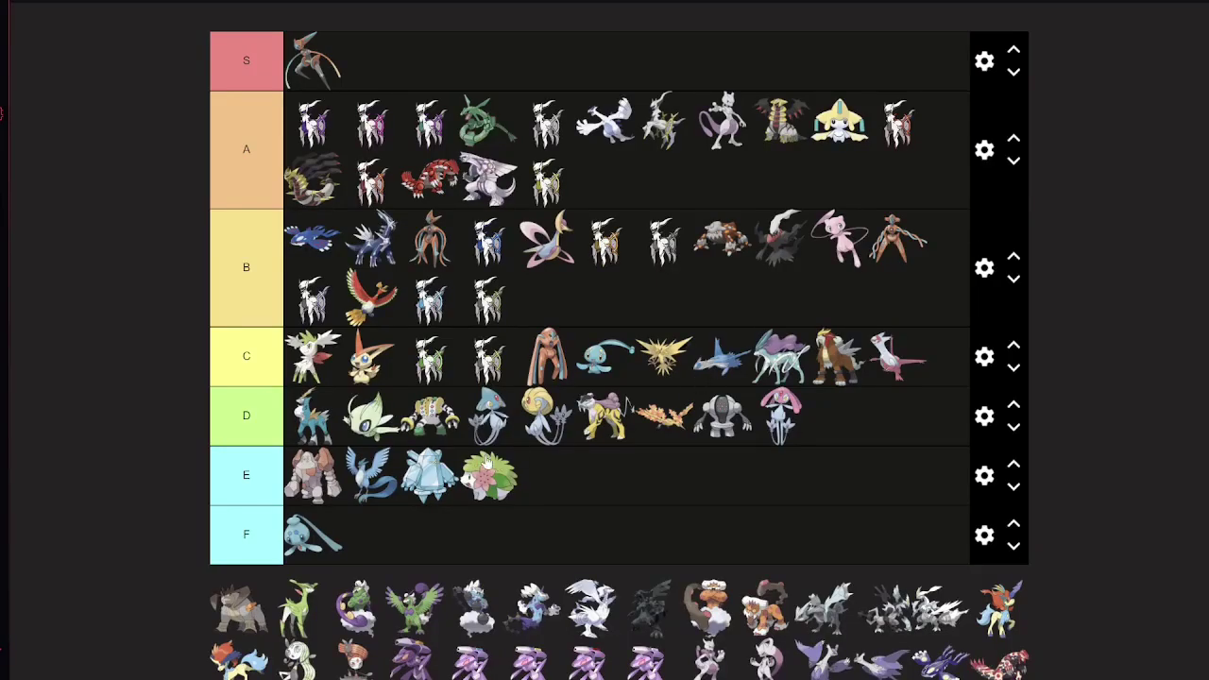
# Move Cobalion directly behind Celebi in tier D of the tier list, and check its Showdown ability description and move list
pyautogui.moveTo(352, 427); pyautogui.dragTo(326, 420)
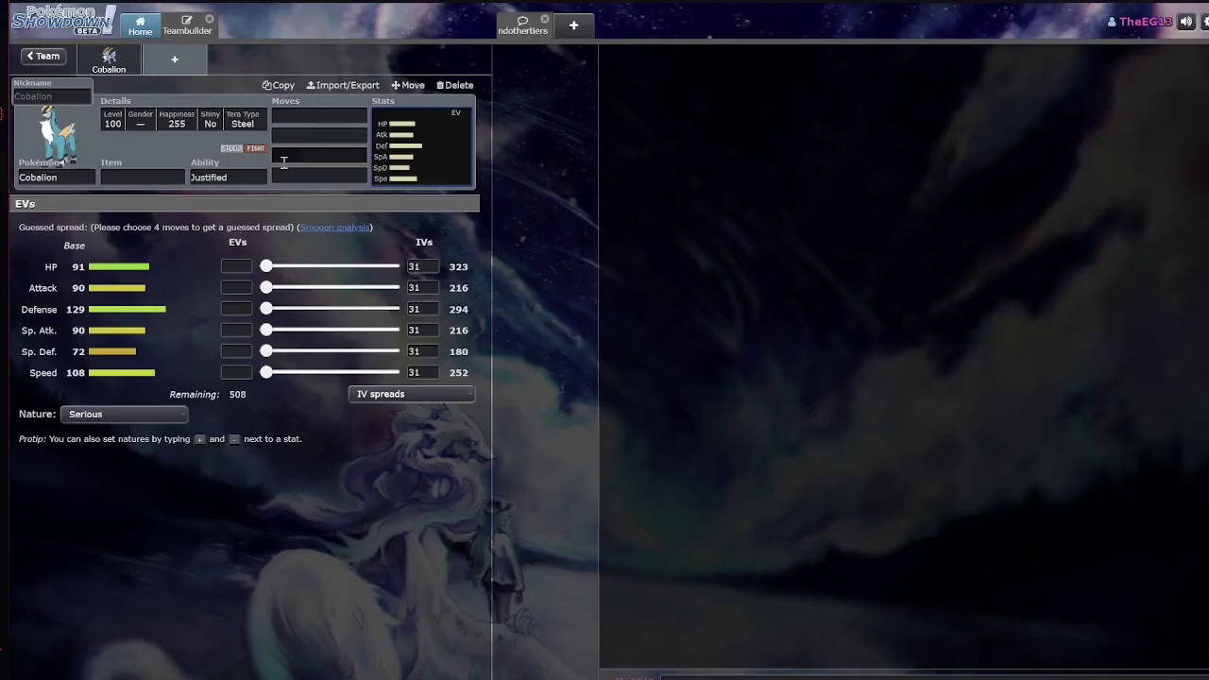
pyautogui.click(265, 176)
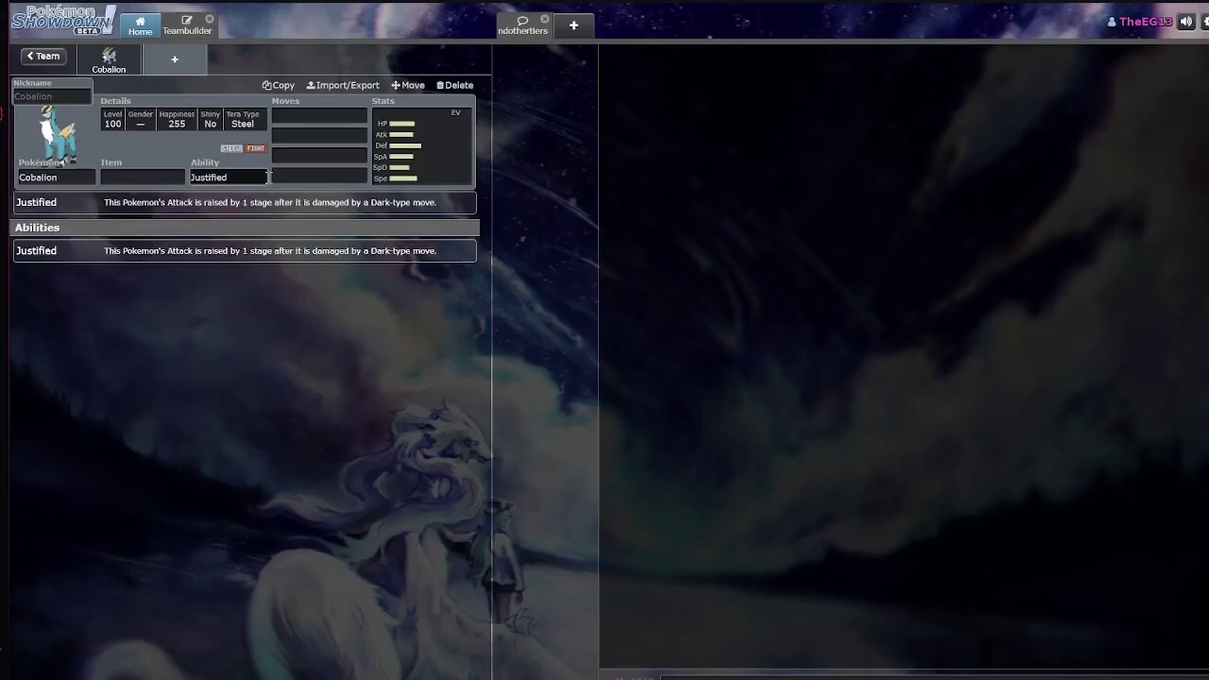
pyautogui.click(293, 117)
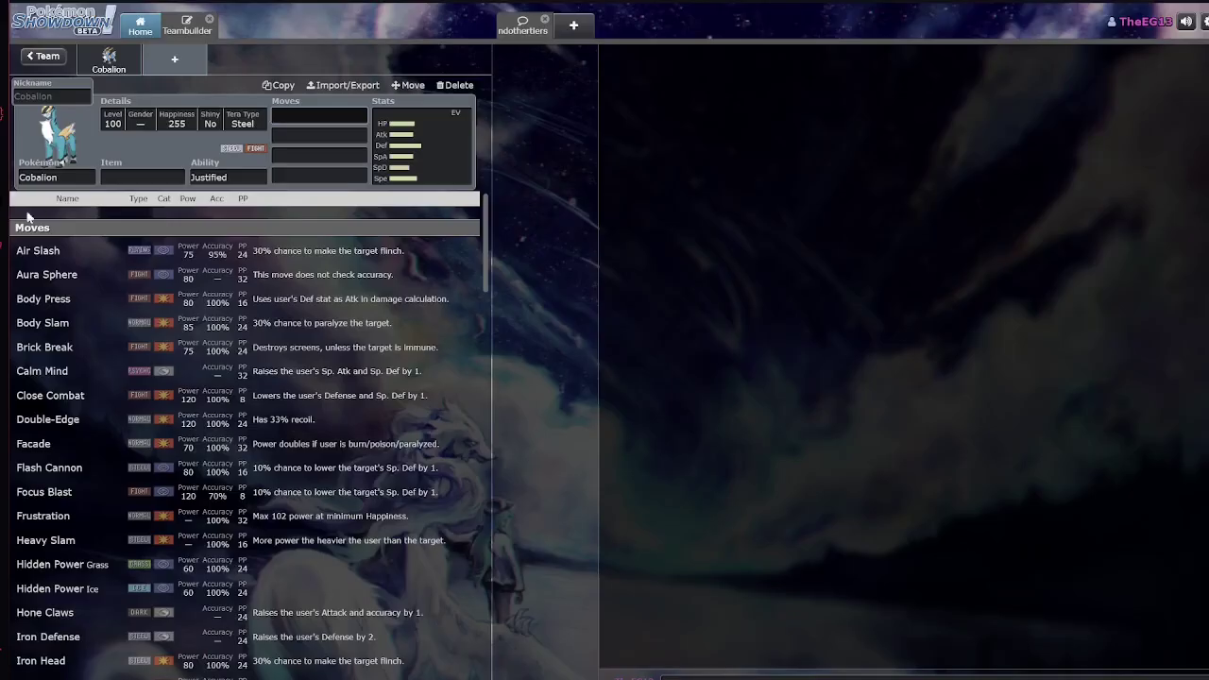
# Change the Pokémon to Terrakion and bring up its list of available moves
pyautogui.click(32, 175)
pyautogui.write('terra')
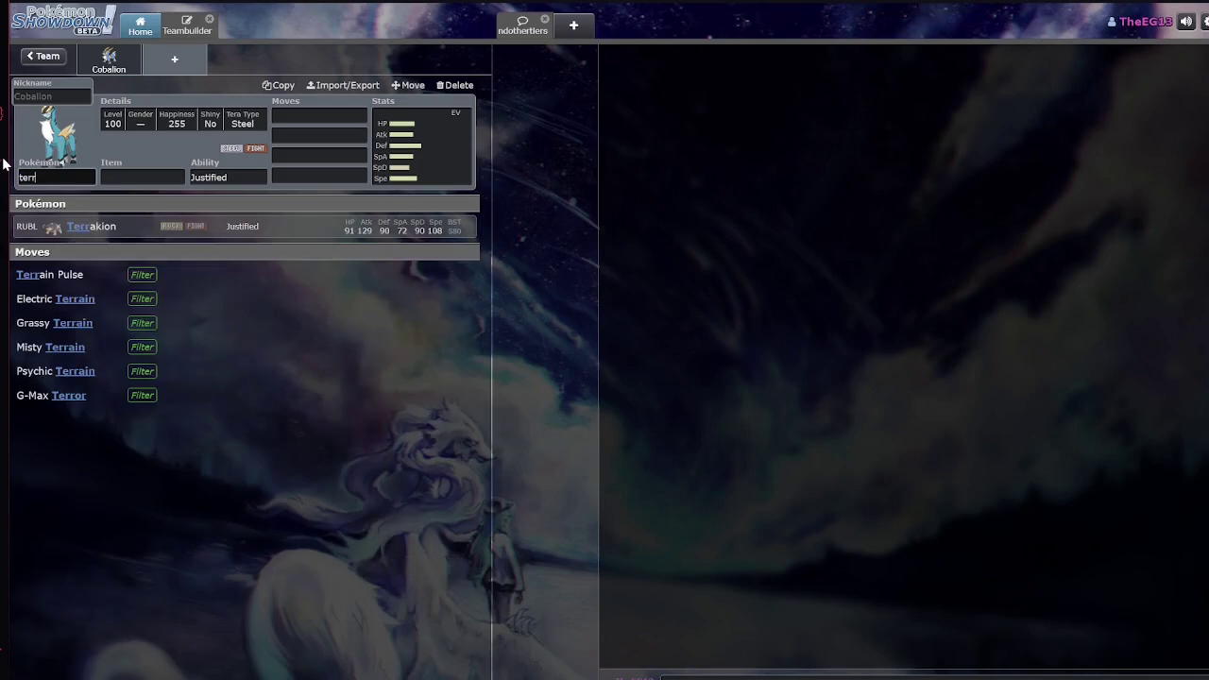
pyautogui.click(105, 226)
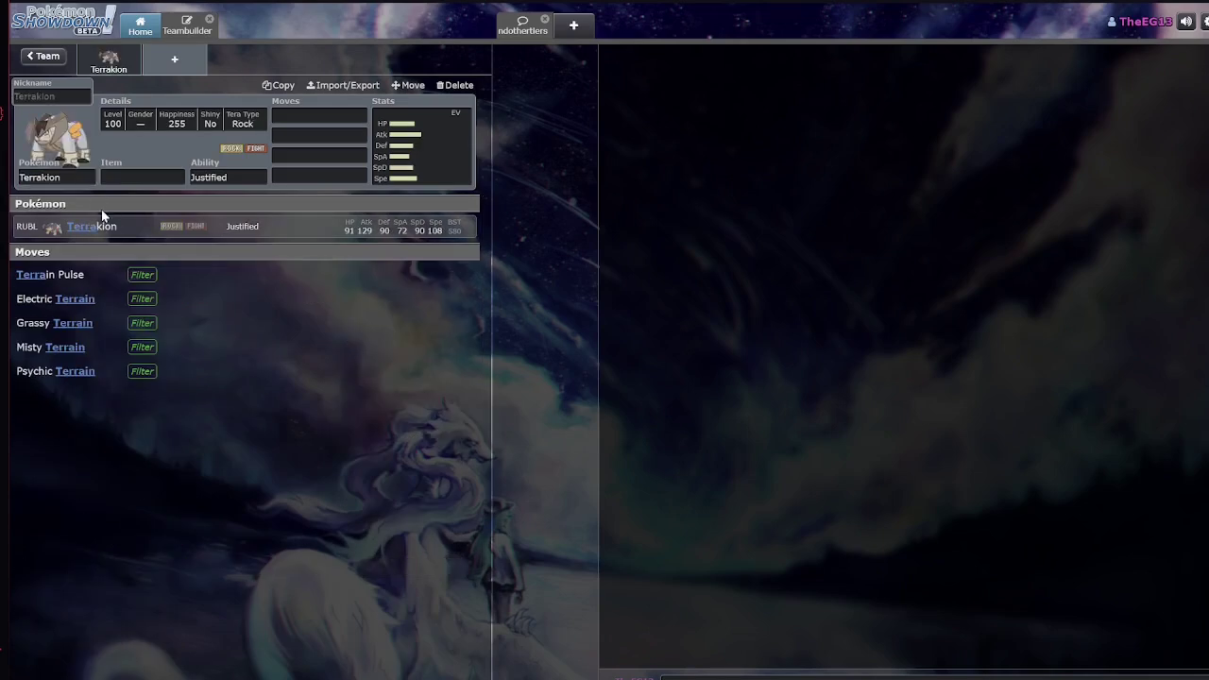
pyautogui.press('Tab')
pyautogui.press('Tab')
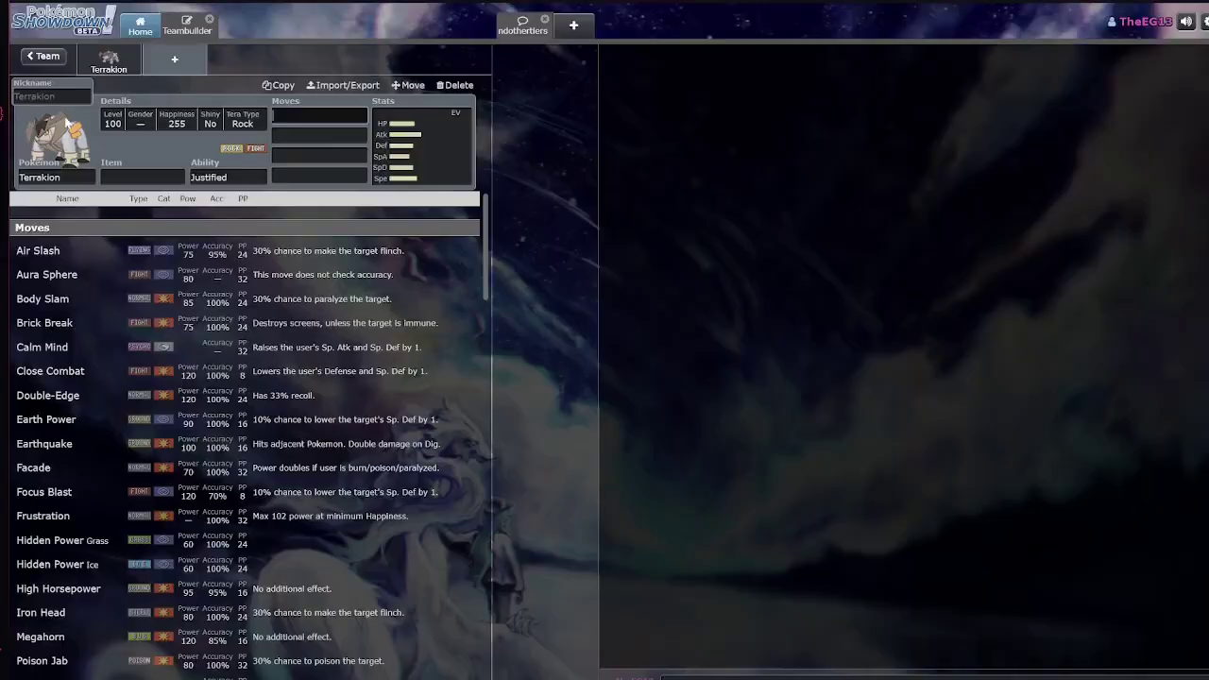
# Change the Pokémon to Iron Crown and look over its available moves
pyautogui.click(83, 178)
pyautogui.write('iron crown')
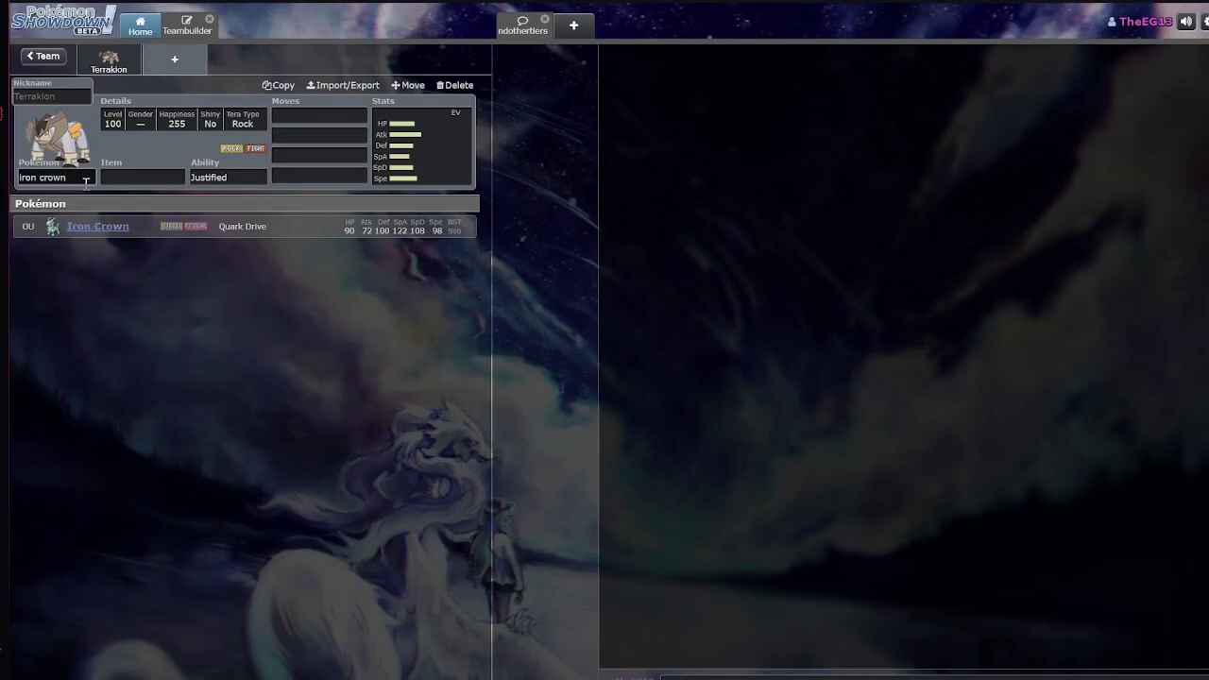
pyautogui.press('Return')
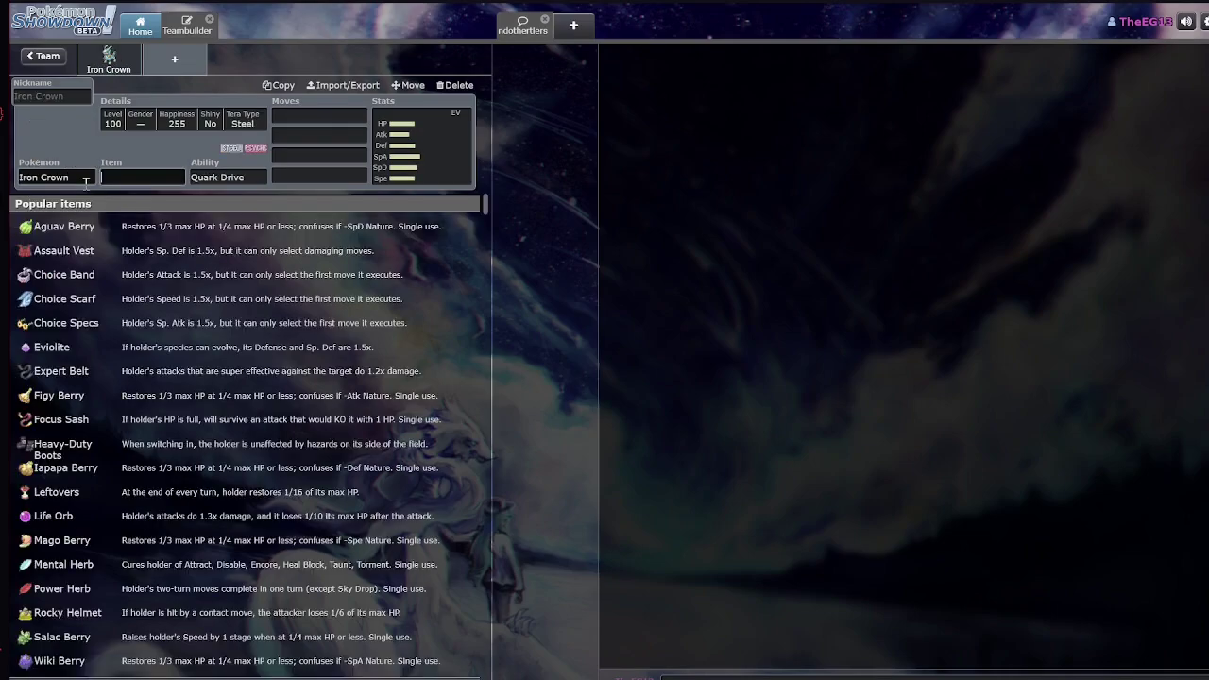
pyautogui.press('Tab')
pyautogui.click(295, 114)
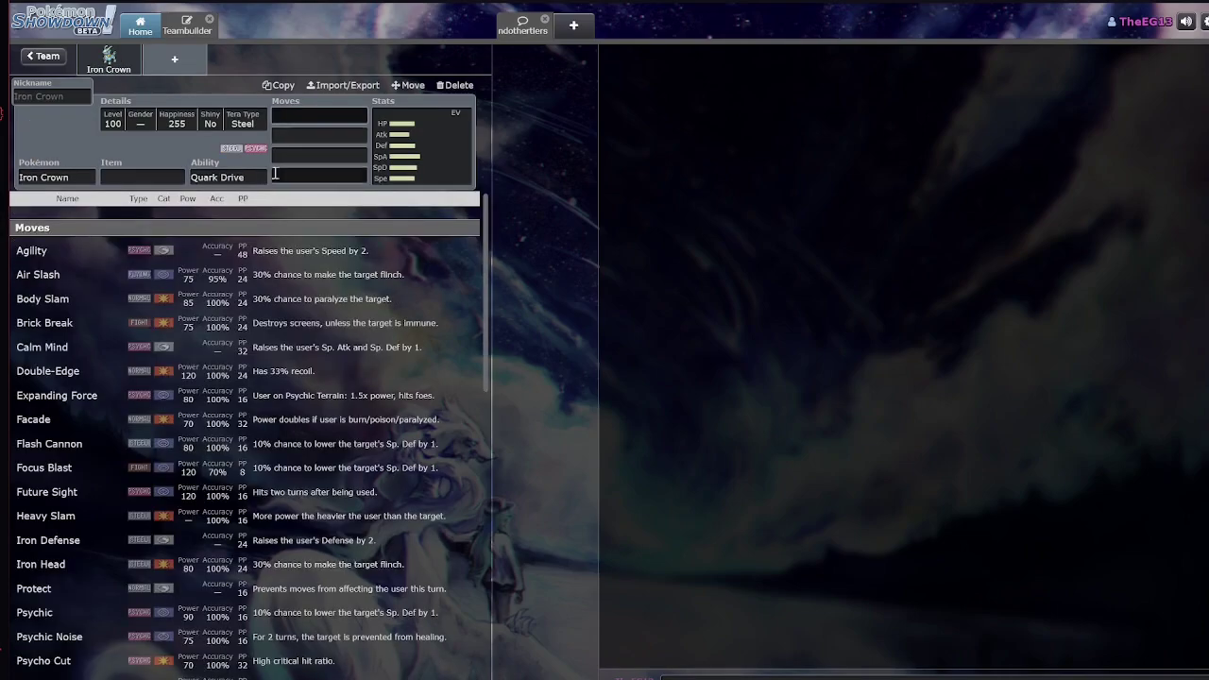
pyautogui.scroll(-2, 378, 283)
pyautogui.scroll(2, 412, 246)
# Change the Pokémon to Iron Boulder and bring up its available moves
pyautogui.click(57, 176)
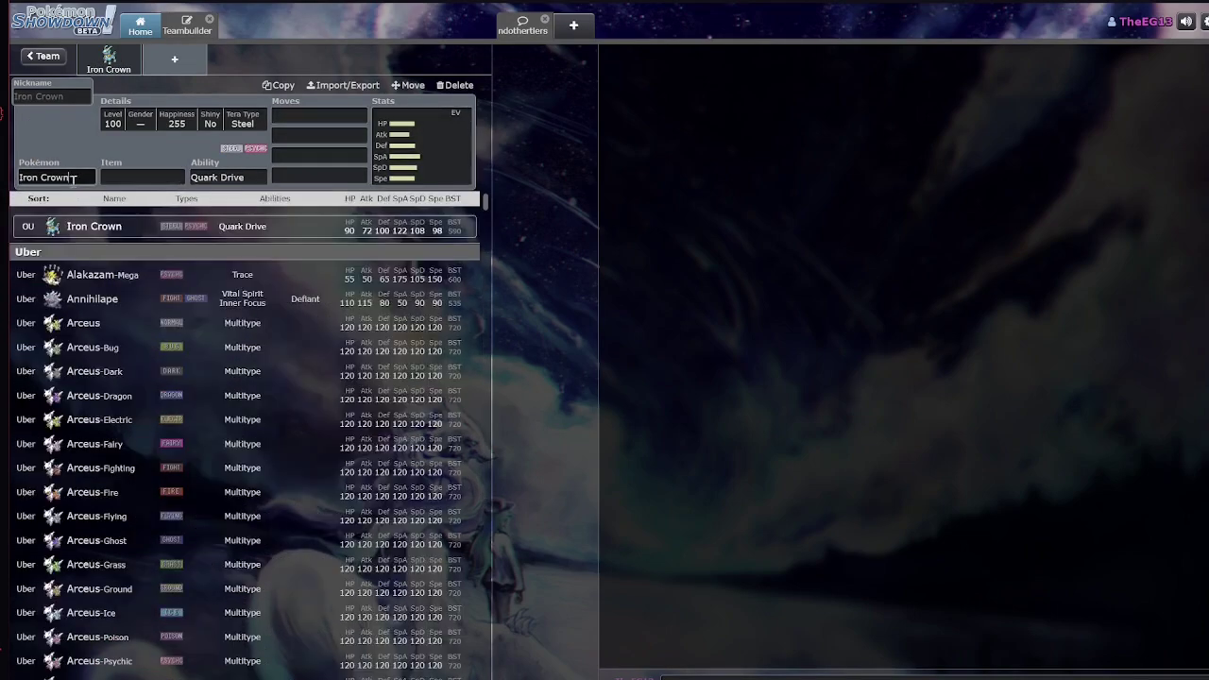
pyautogui.doubleClick(53, 177)
pyautogui.write('boulder')
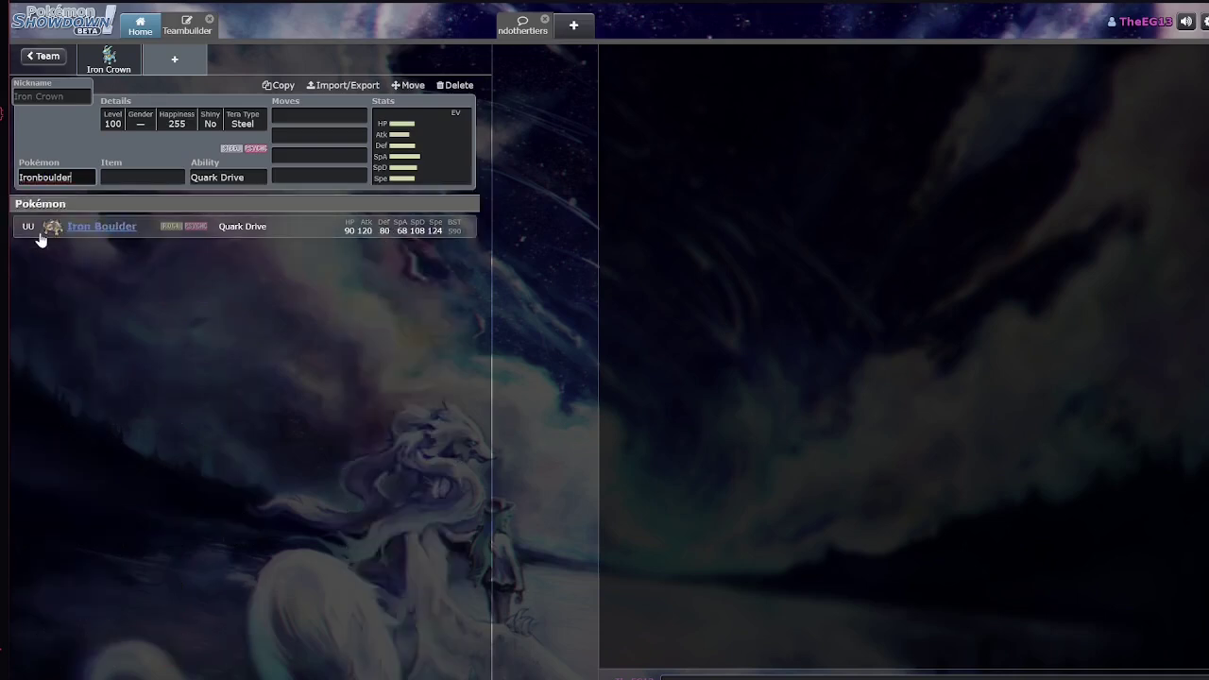
pyautogui.click(40, 236)
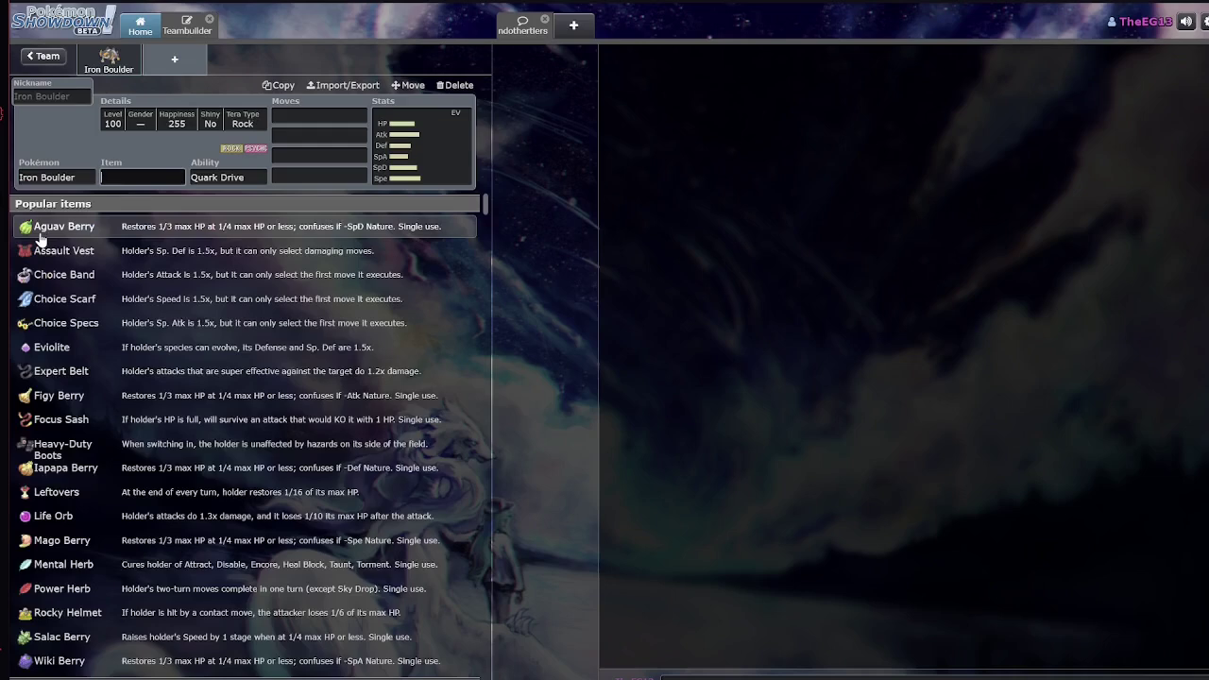
pyautogui.click(321, 116)
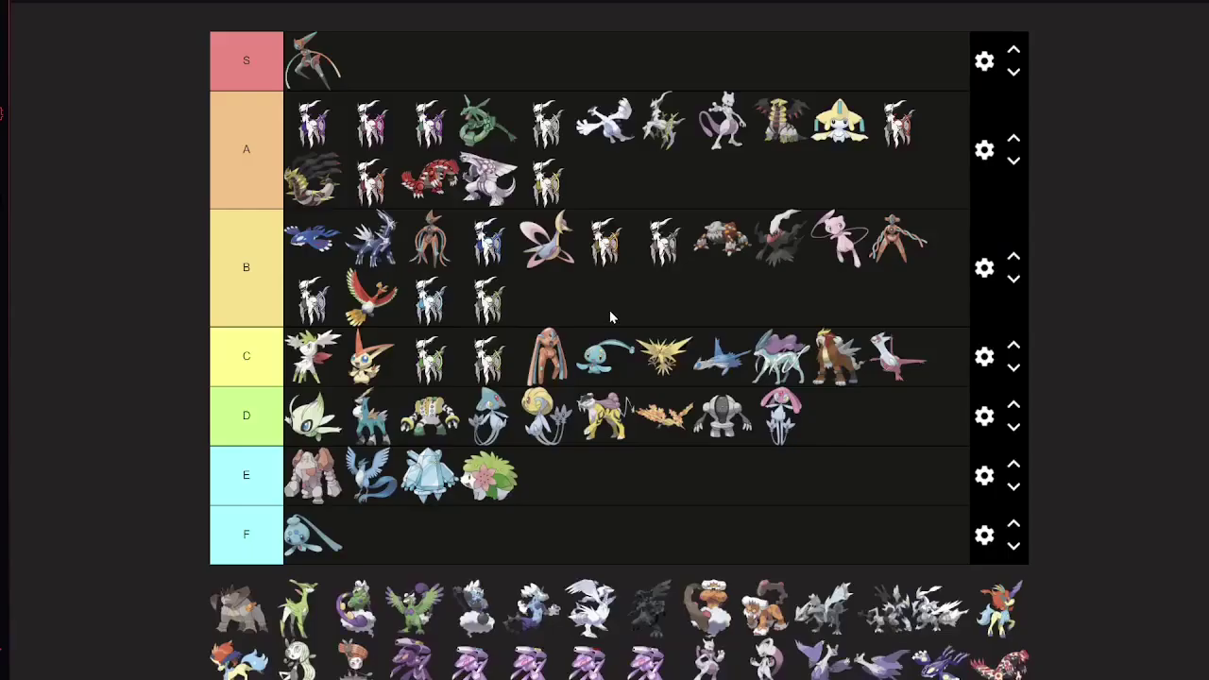
# In the tier list, place Terrakion at the head of tier D and Virizion in the same tier directly after Cobalion
pyautogui.scroll(-8, 609, 310)
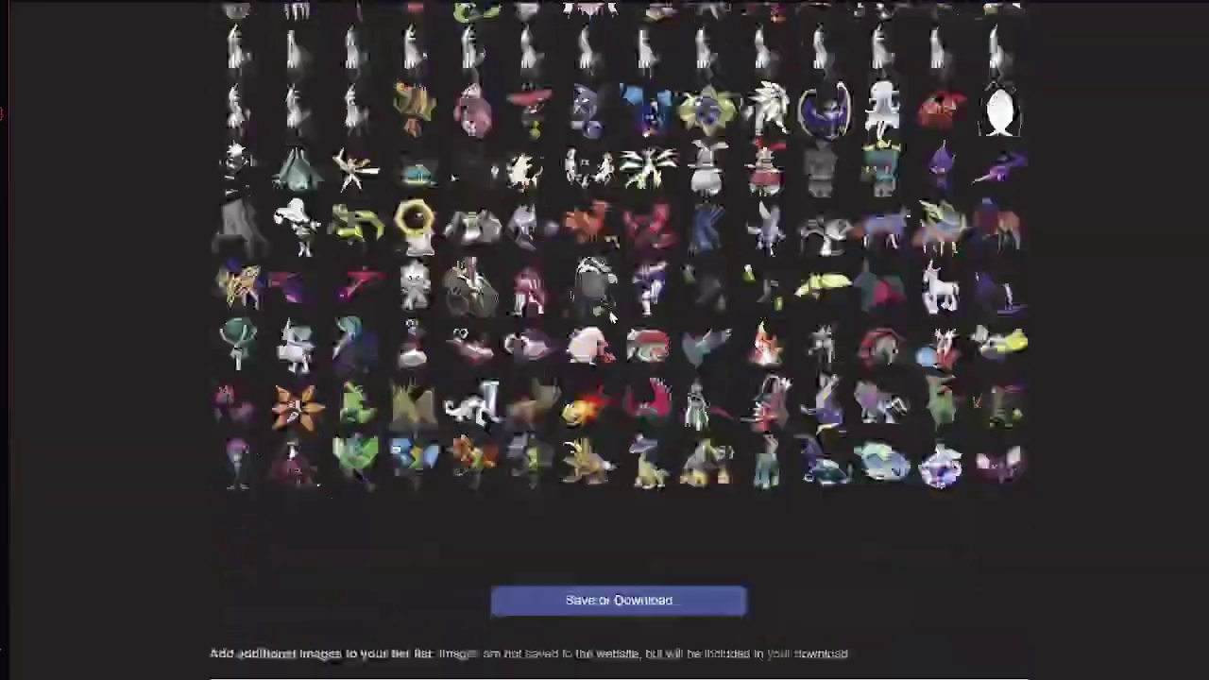
pyautogui.scroll(4, 609, 310)
pyautogui.scroll(3, 612, 308)
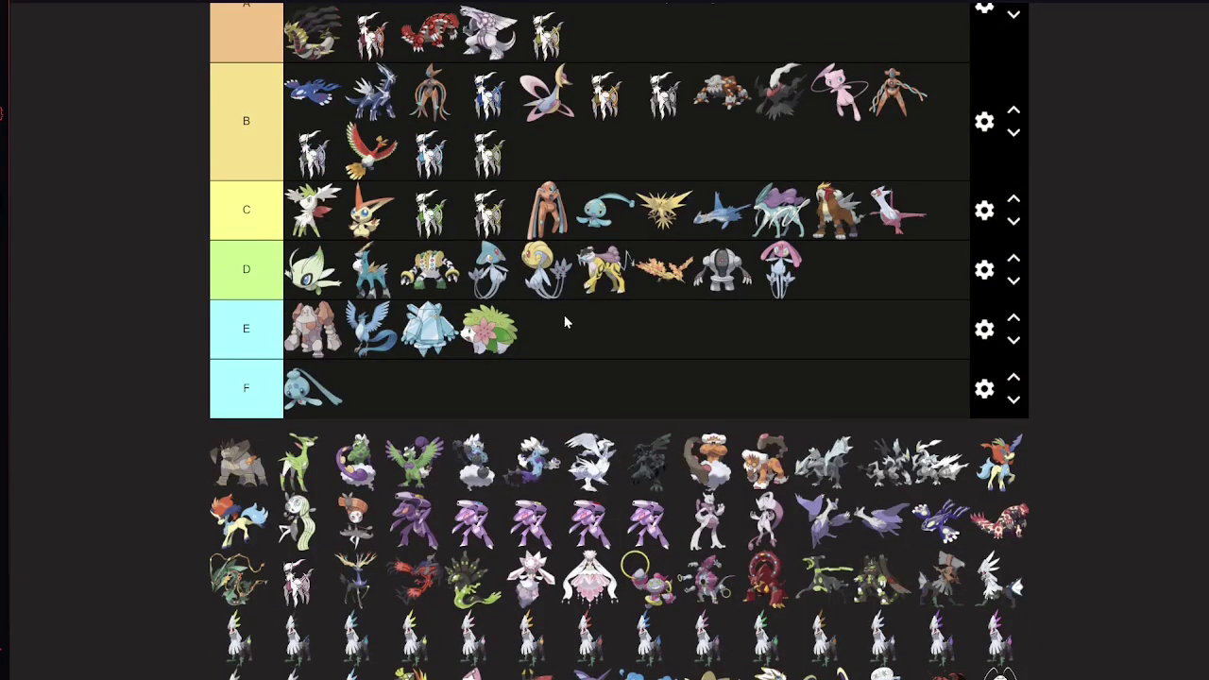
pyautogui.scroll(2, 565, 323)
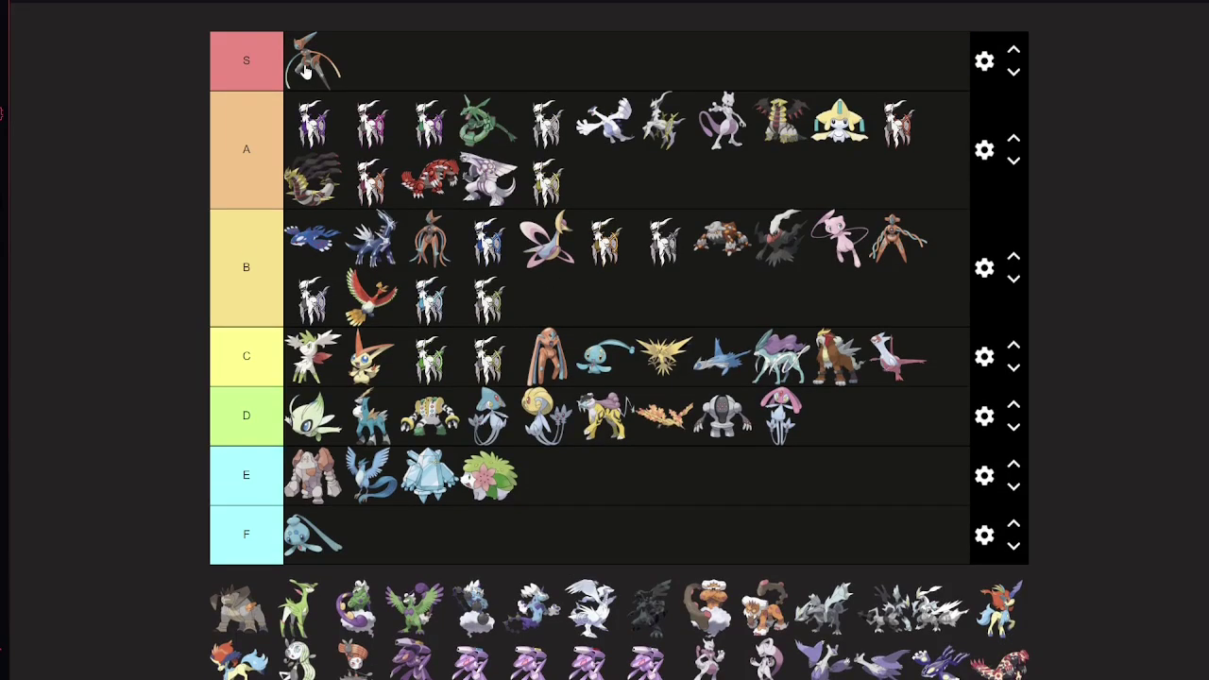
pyautogui.moveTo(322, 67); pyautogui.dragTo(321, 66)
pyautogui.moveTo(219, 627); pyautogui.dragTo(313, 415)
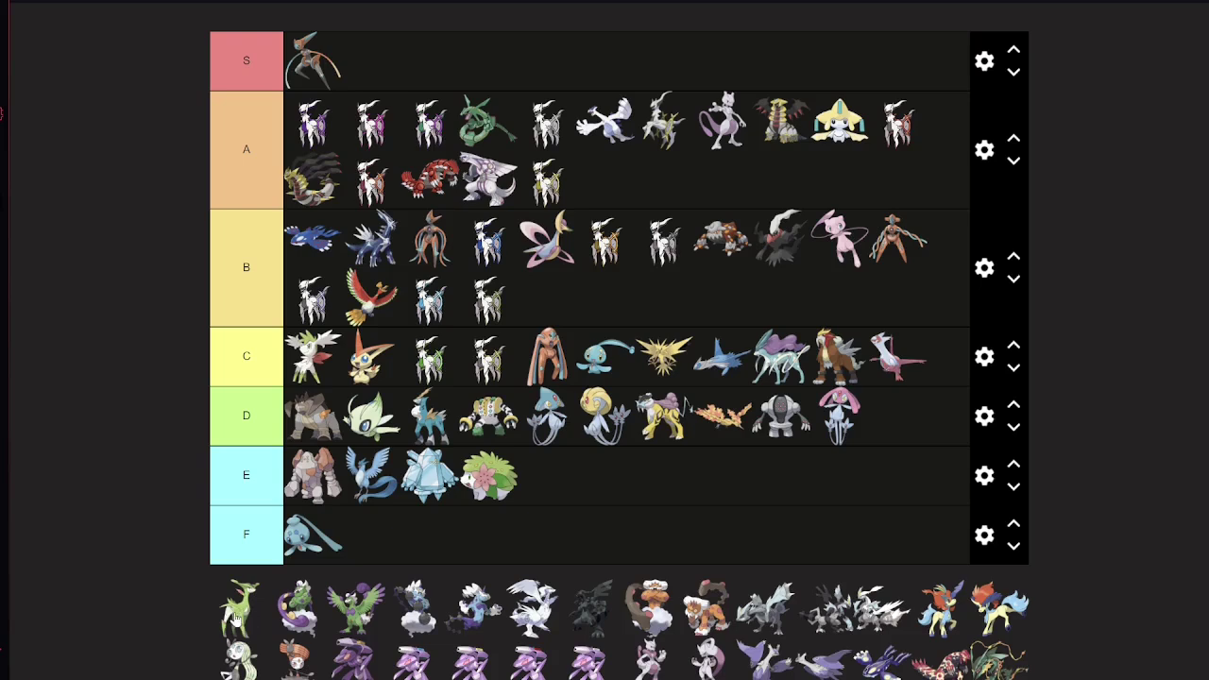
pyautogui.moveTo(241, 612); pyautogui.dragTo(517, 434)
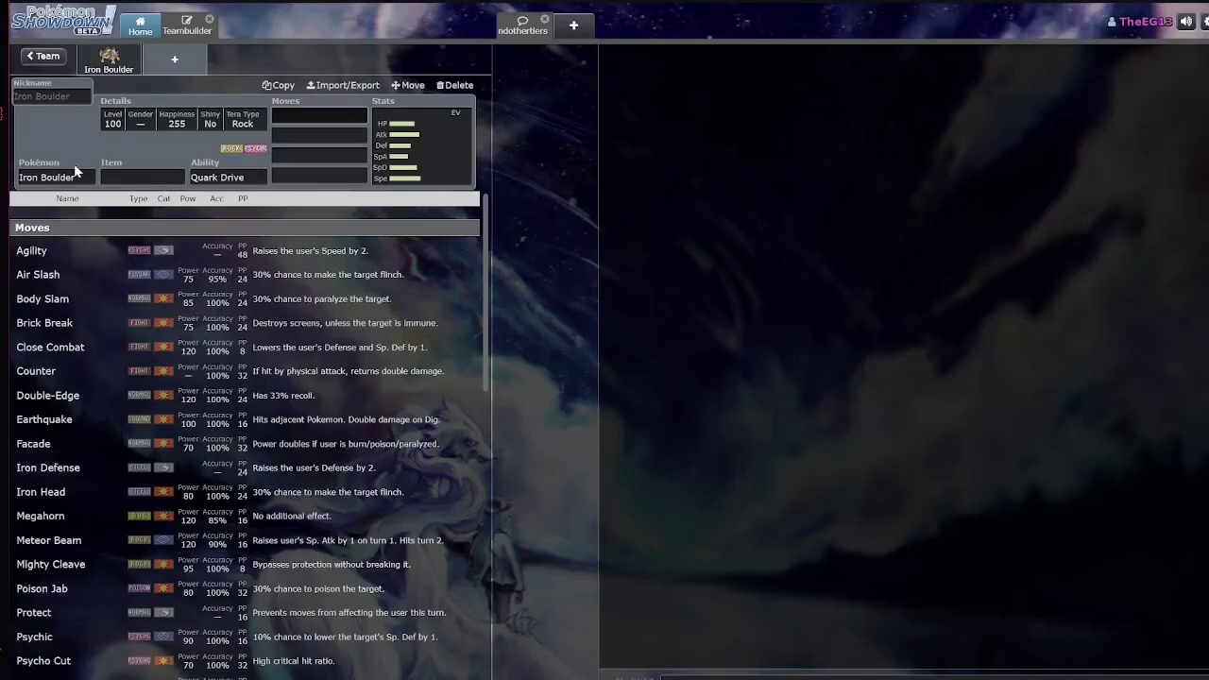
# Bring up Virizion's base stats in Pokémon Showdown, and move Virizion directly behind Regigigas in tier D of the tier list
pyautogui.click(74, 170)
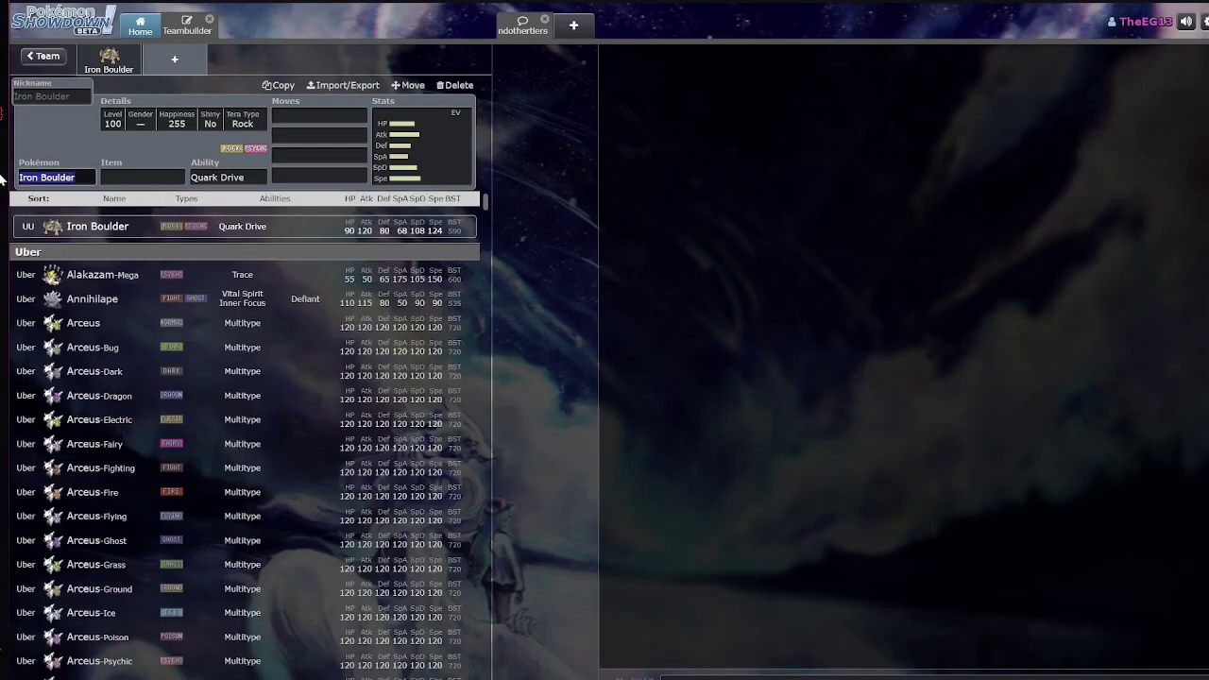
pyautogui.write('virizion')
pyautogui.press('Return')
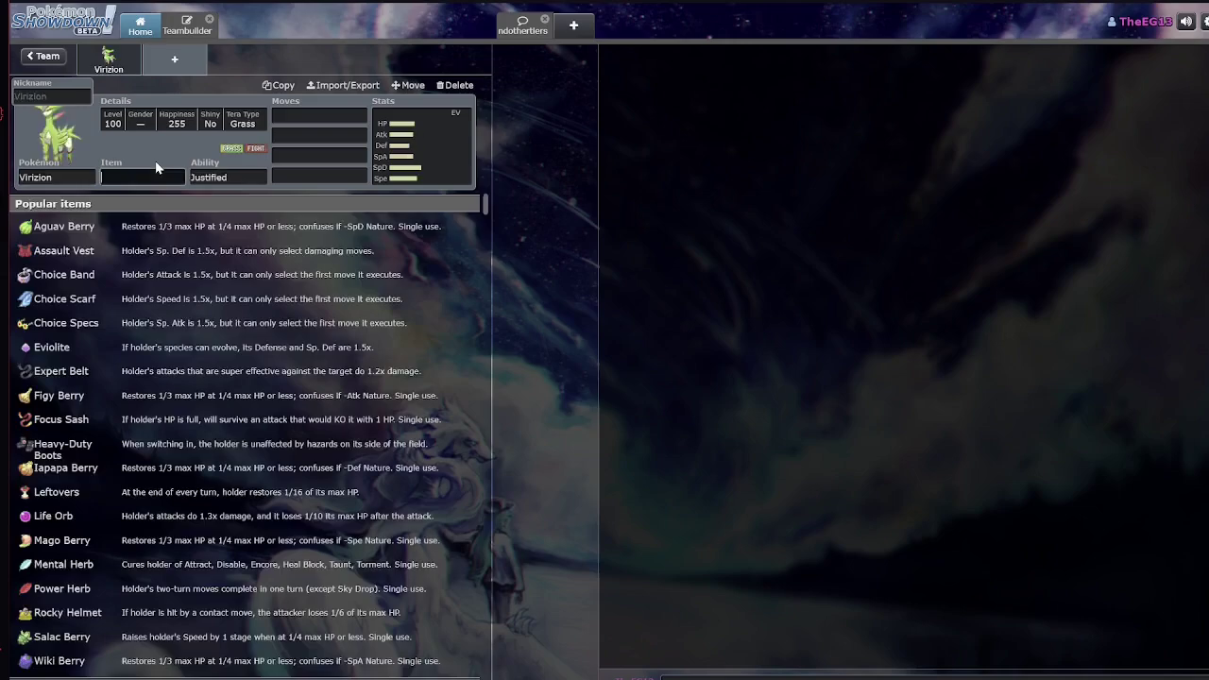
pyautogui.click(418, 147)
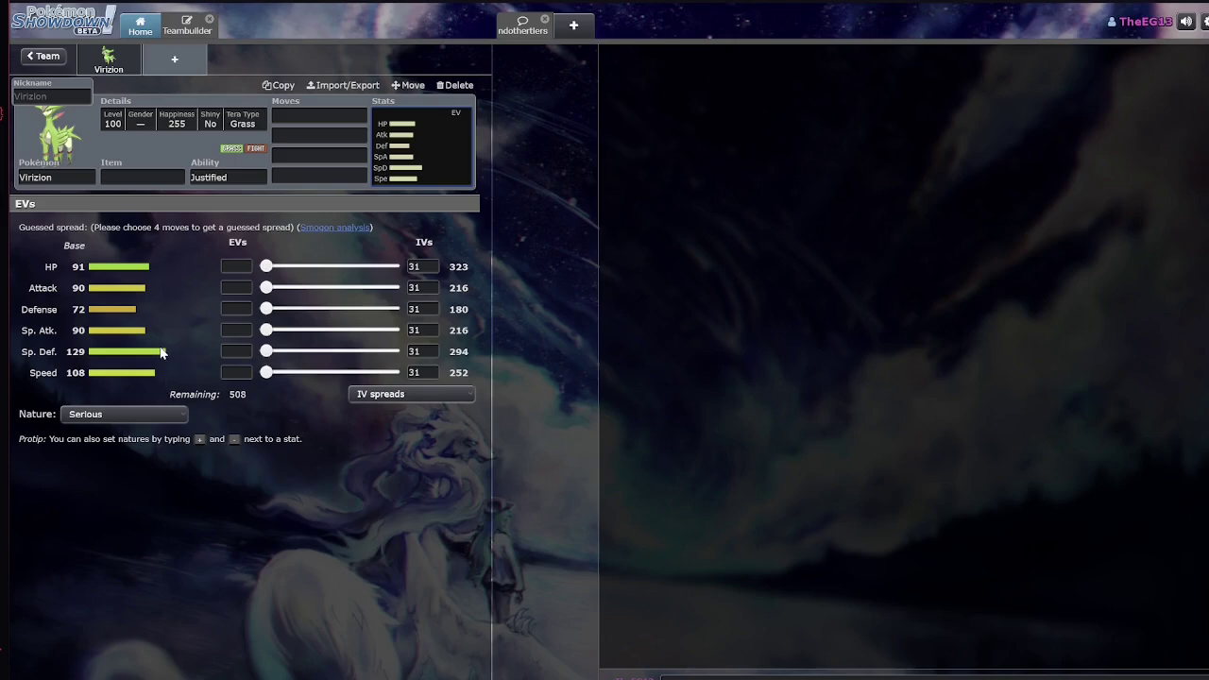
pyautogui.moveTo(468, 264); pyautogui.dragTo(459, 269)
pyautogui.click(463, 262)
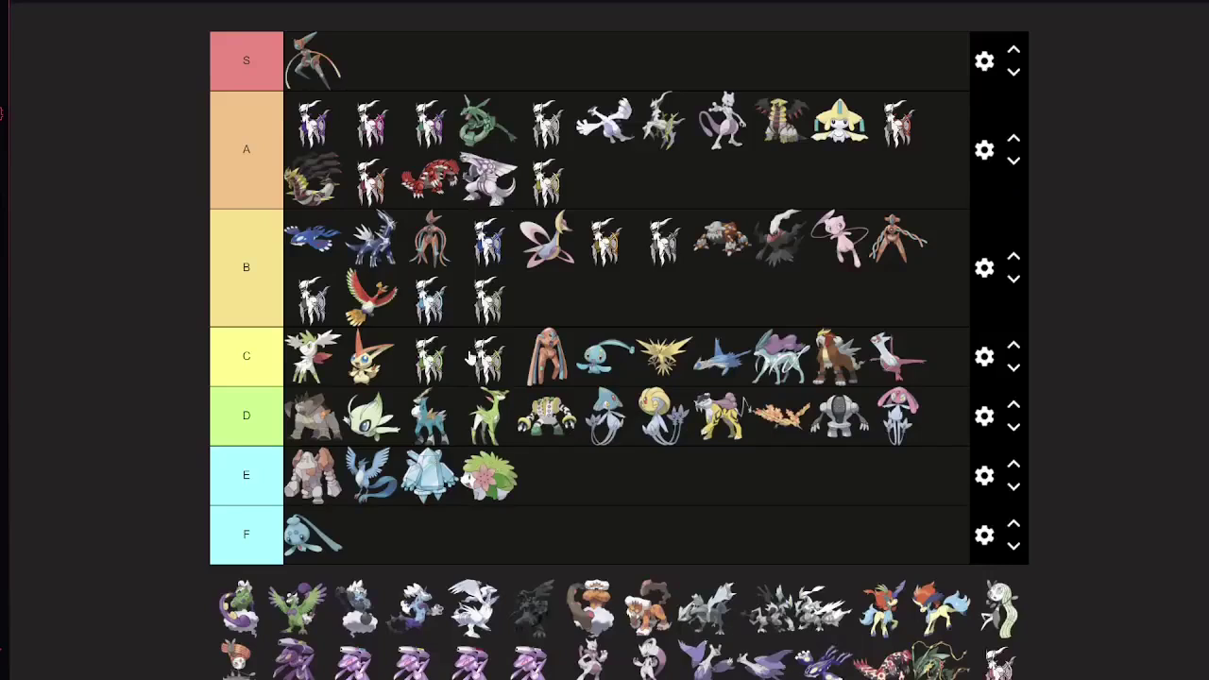
pyautogui.moveTo(486, 417); pyautogui.dragTo(573, 423)
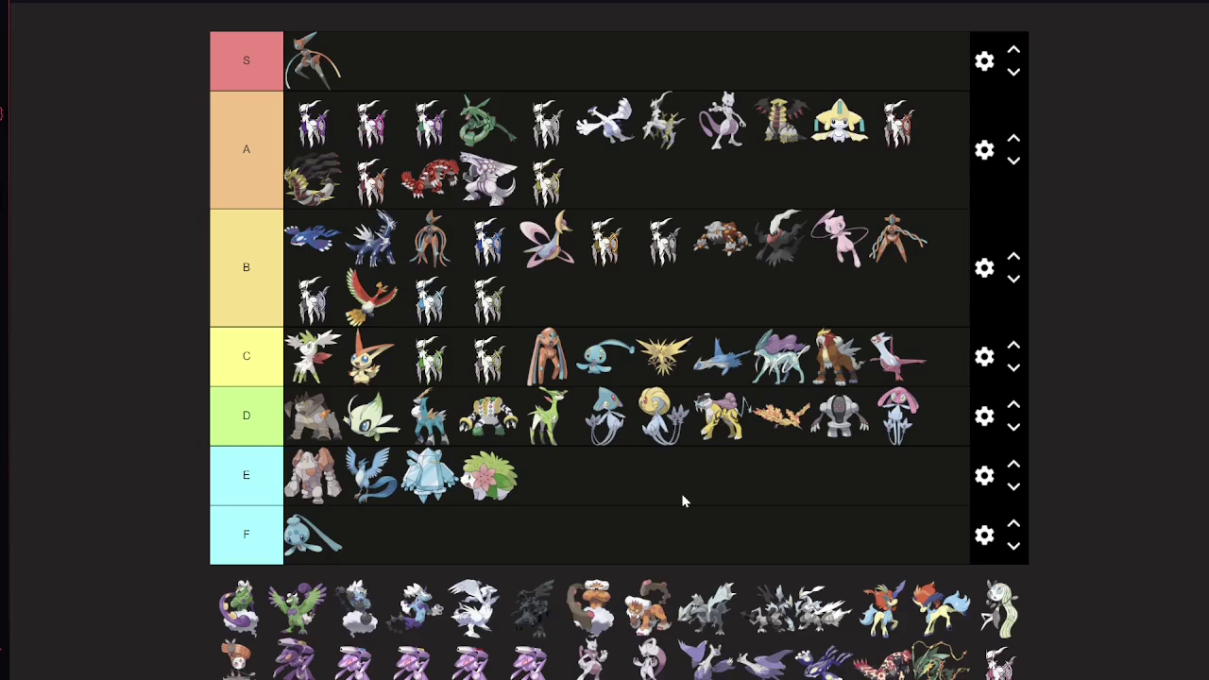
# Move Virizion between Azelf and Uxie in tier D, and place Tornadus directly after Dialga in tier B
pyautogui.moveTo(554, 416); pyautogui.dragTo(678, 429)
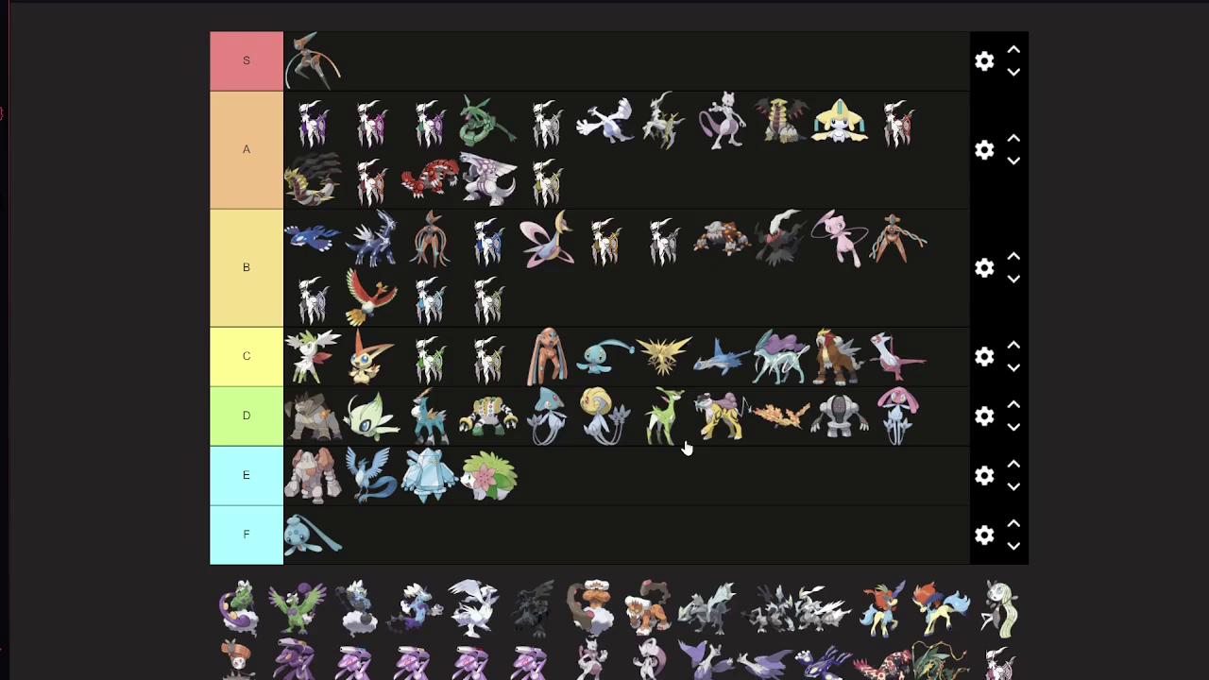
pyautogui.moveTo(687, 448); pyautogui.dragTo(609, 425)
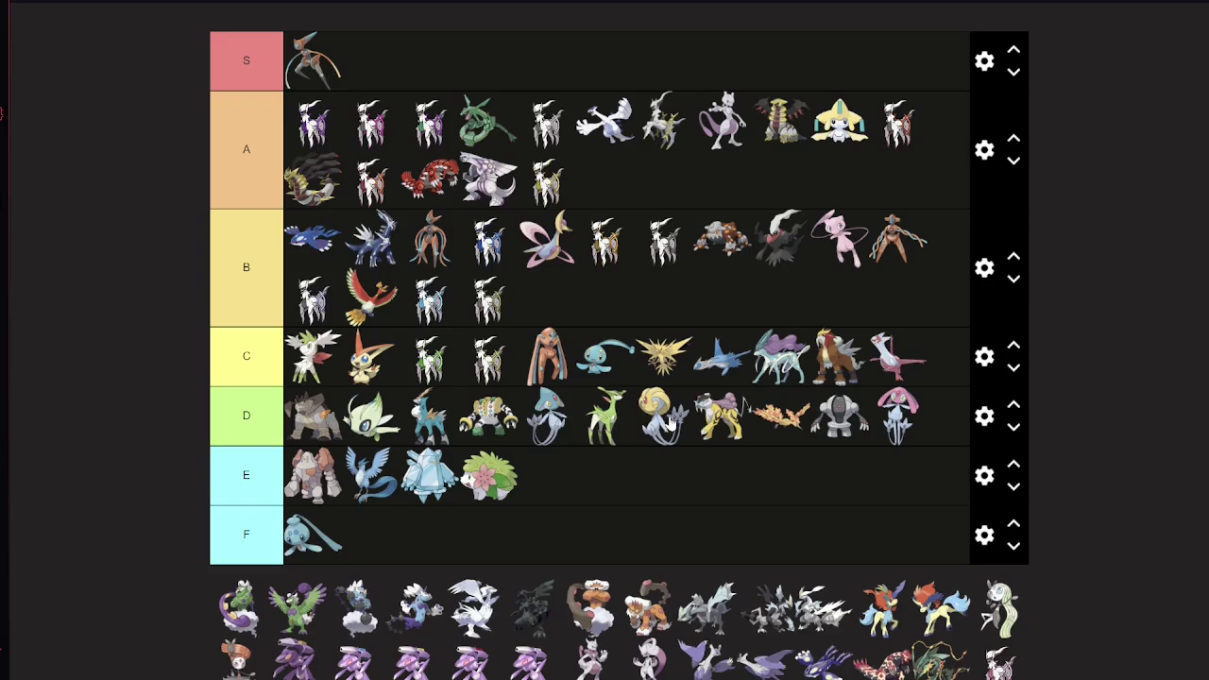
pyautogui.moveTo(625, 424)
pyautogui.mouseDown()
pyautogui.moveTo(570, 417)
pyautogui.moveTo(613, 426)
pyautogui.mouseUp()
pyautogui.moveTo(237, 615); pyautogui.dragTo(435, 242)
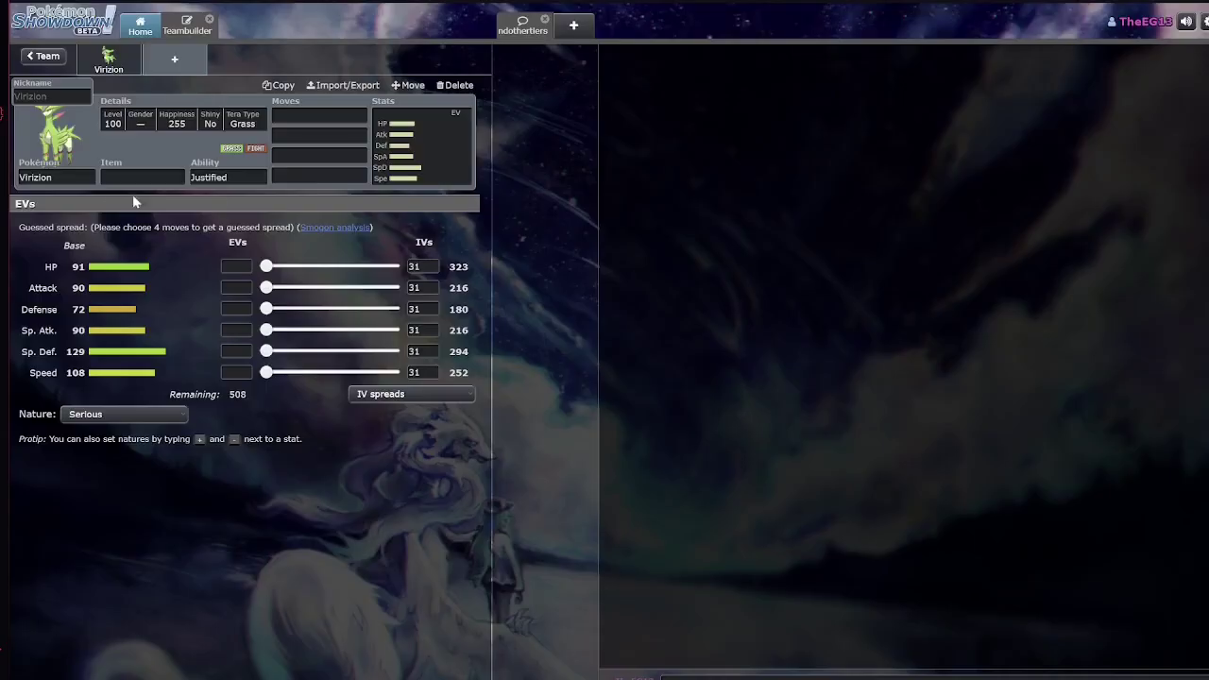
# Switch to Pokémon Showdown, change the Pokémon to Tornadus-Therian, and look over its ability and available moves
pyautogui.click(57, 177)
pyautogui.write('tor')
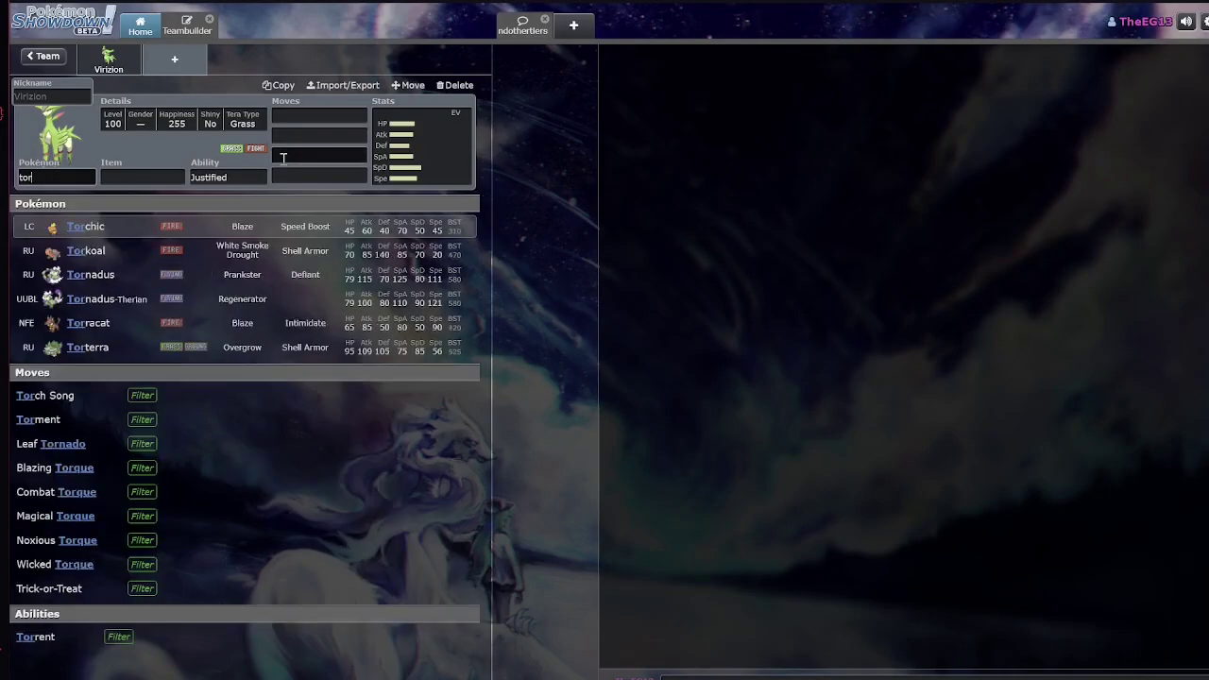
pyautogui.write('nadus')
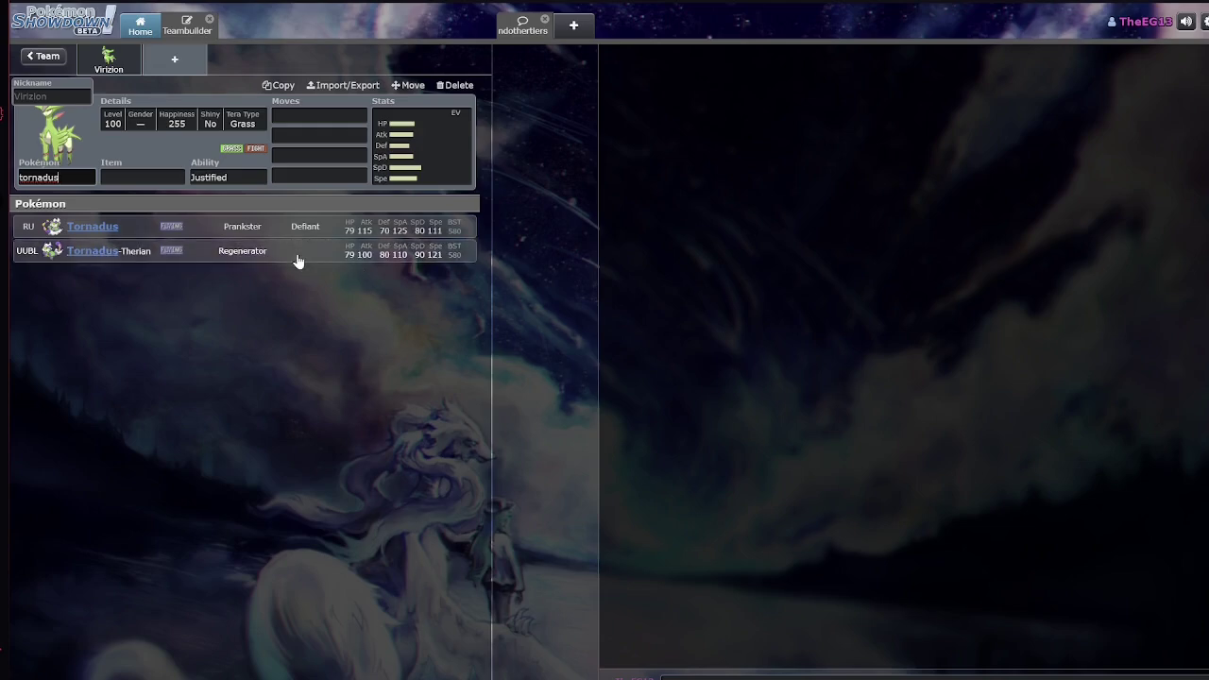
pyautogui.click(297, 261)
pyautogui.click(250, 185)
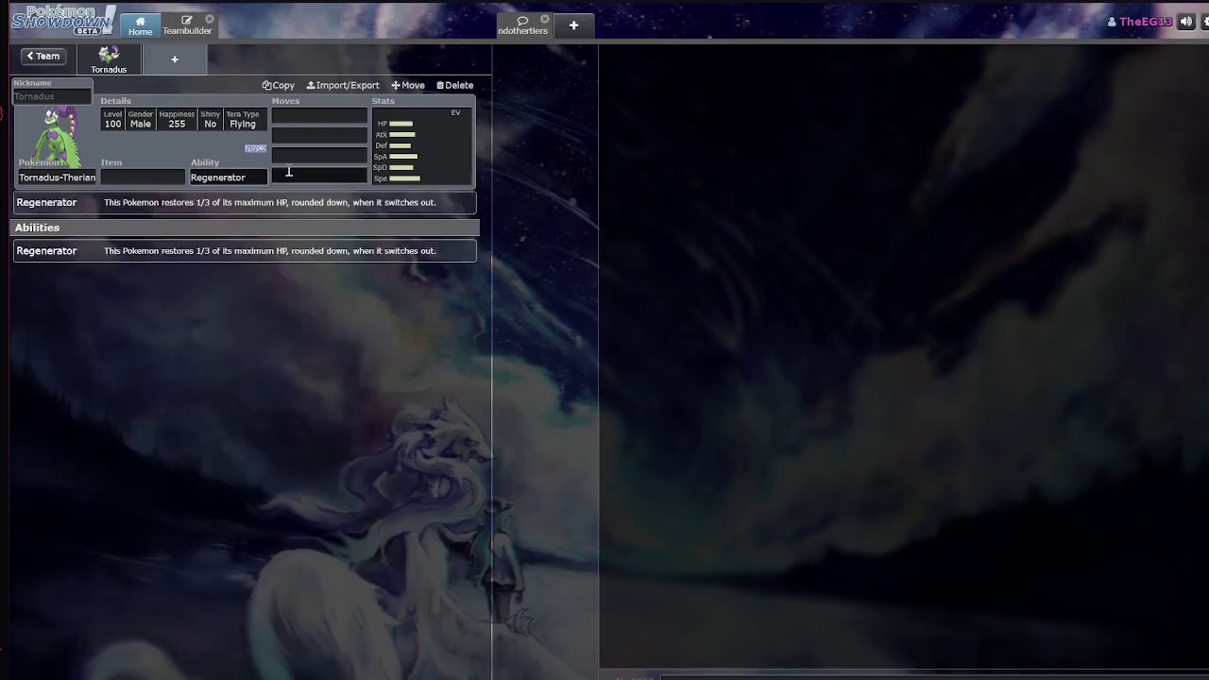
pyautogui.click(289, 170)
pyautogui.scroll(-4, 251, 397)
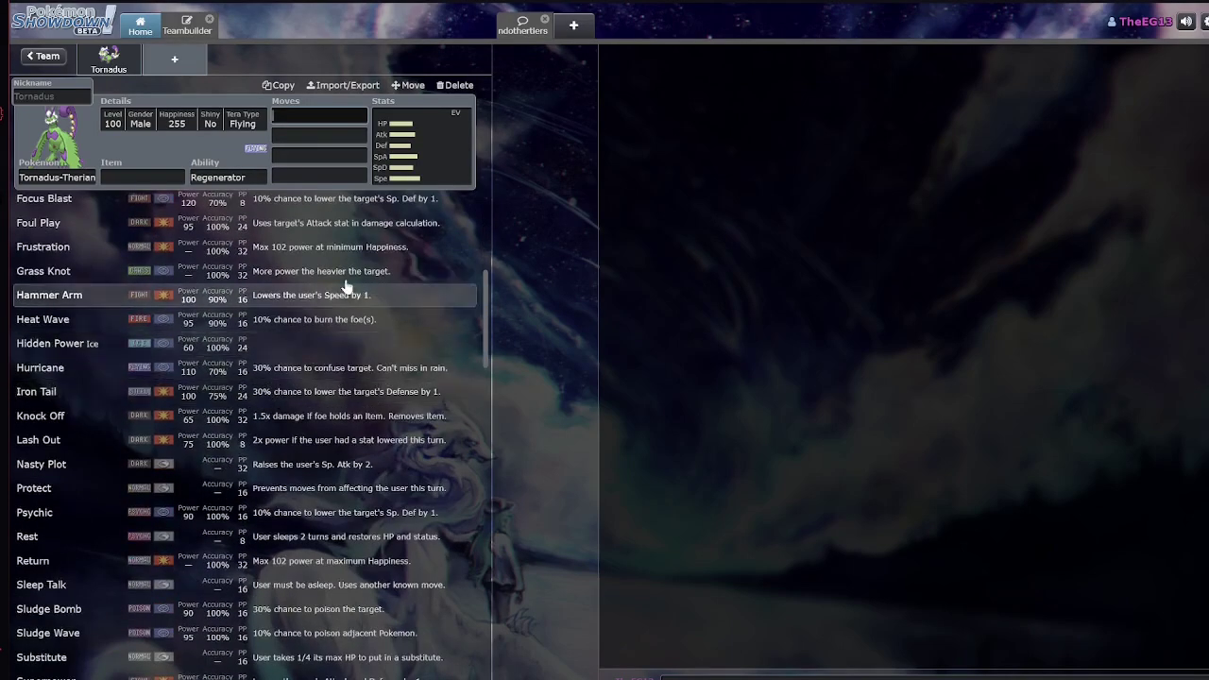
pyautogui.scroll(-3, 349, 419)
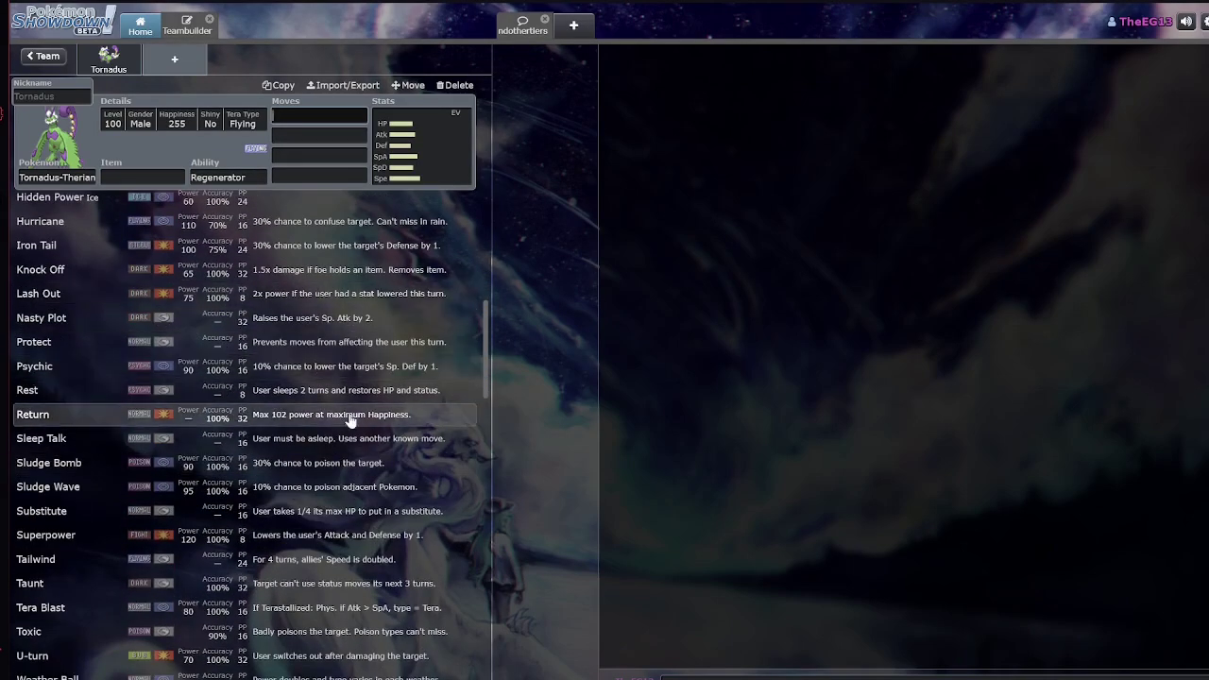
pyautogui.scroll(-3, 349, 419)
pyautogui.scroll(5, 347, 334)
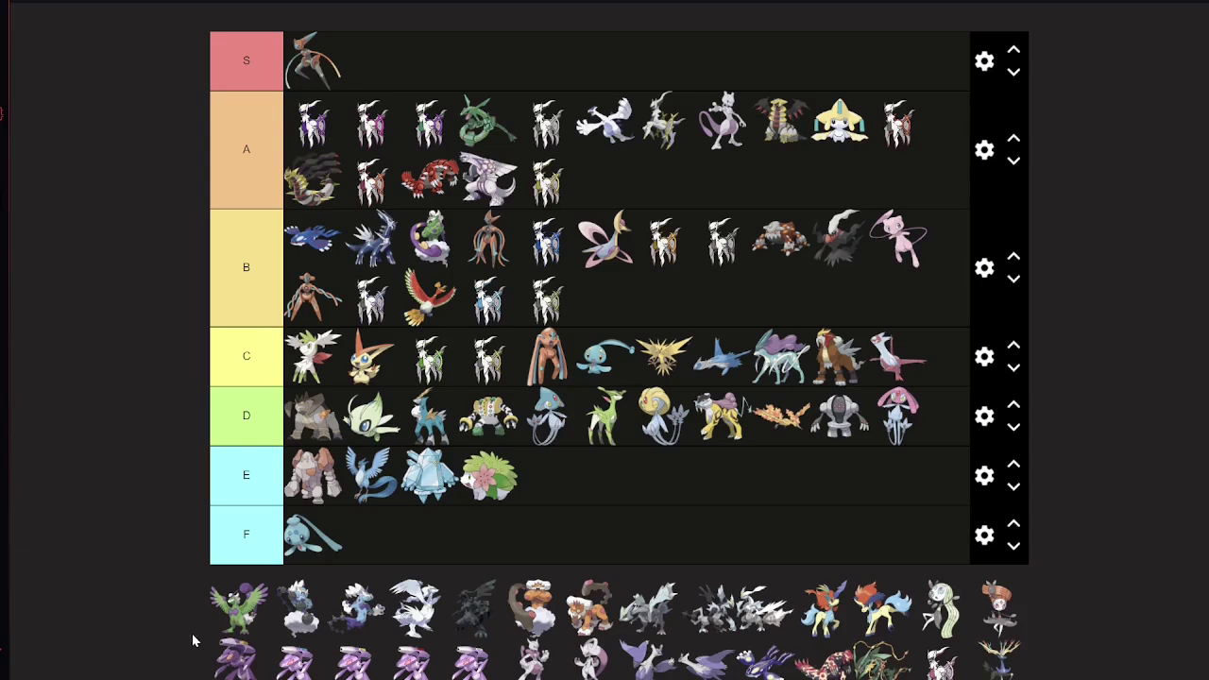
# In the tier list, place Tornadus-Therian in tier B between Darkrai and Mew
pyautogui.moveTo(224, 612); pyautogui.dragTo(670, 301)
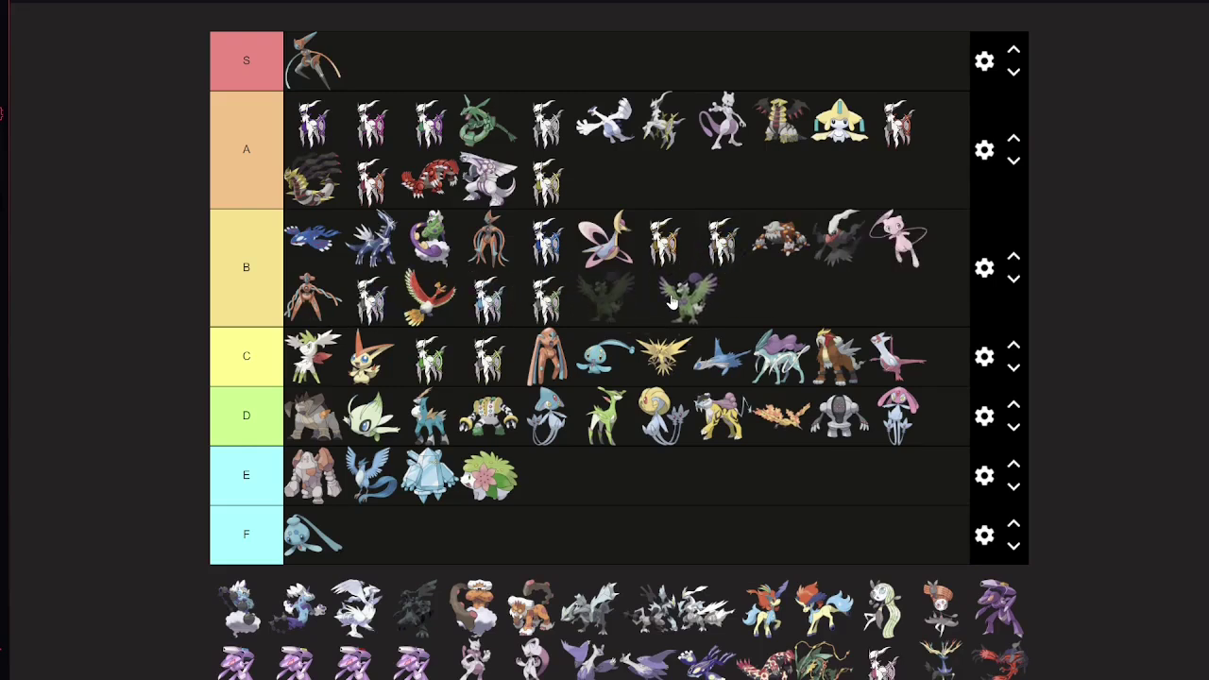
pyautogui.moveTo(671, 300); pyautogui.dragTo(328, 295)
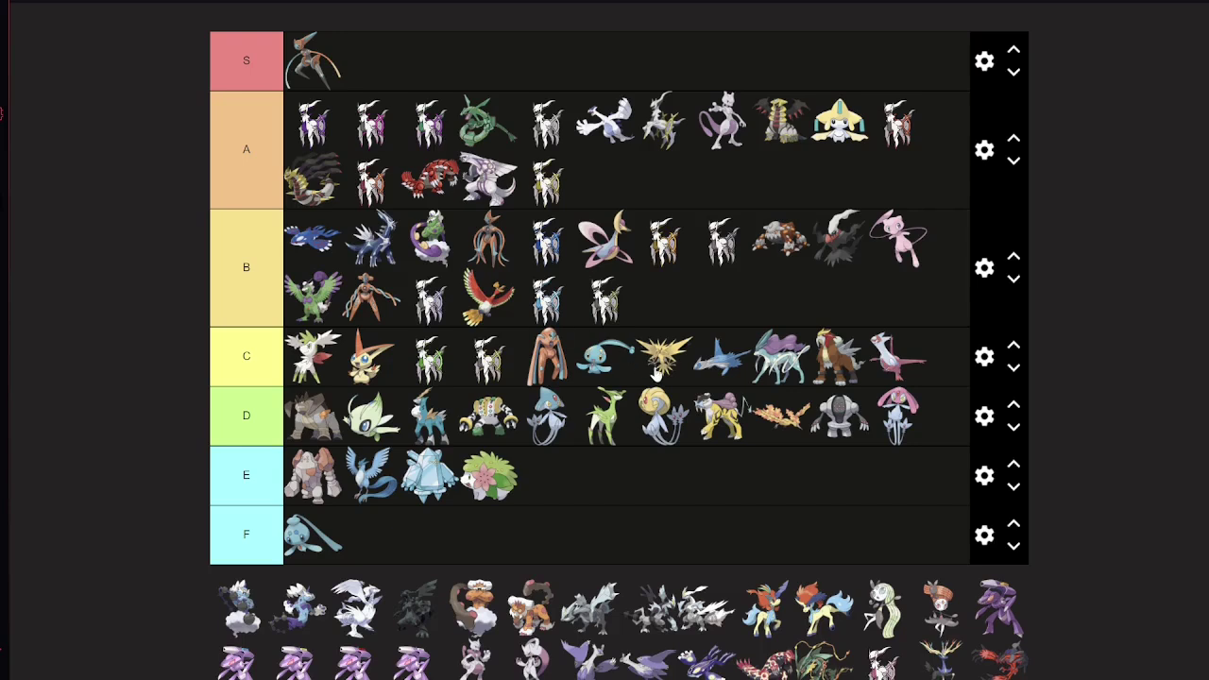
pyautogui.moveTo(893, 257); pyautogui.dragTo(316, 294)
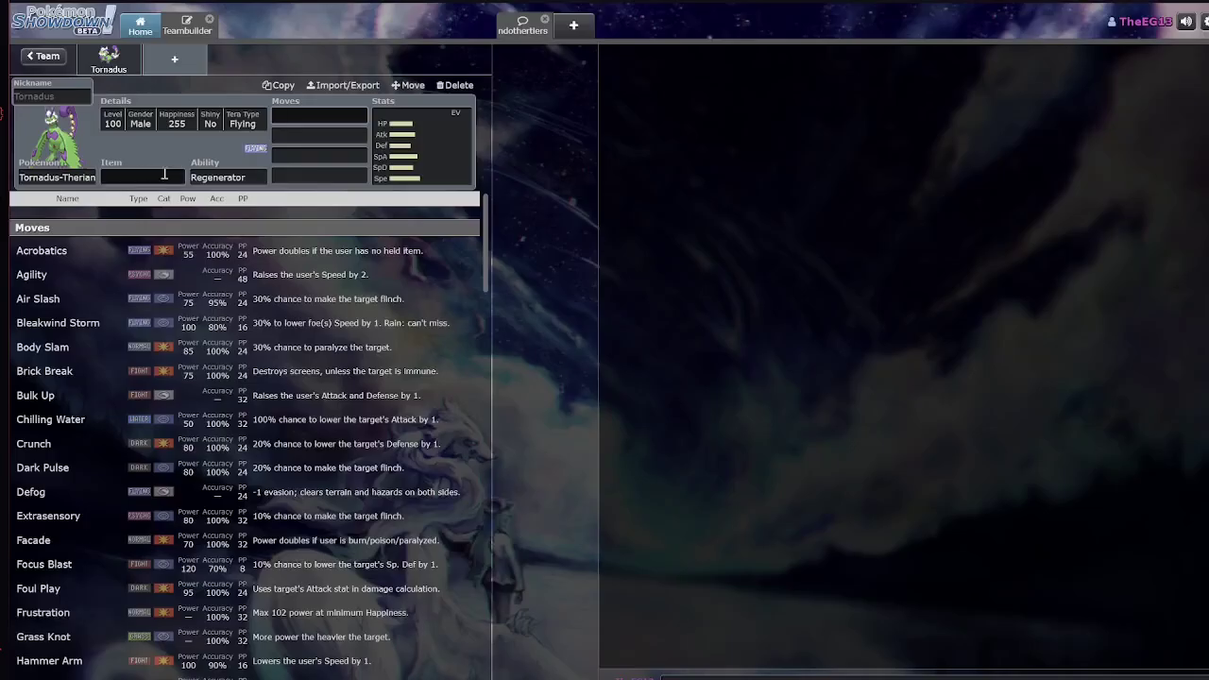
# Change the Pokémon to Thundurus in Pokémon Showdown, and place Thundurus between Kyogre and Dialga in tier B of the tier list
pyautogui.click(92, 176)
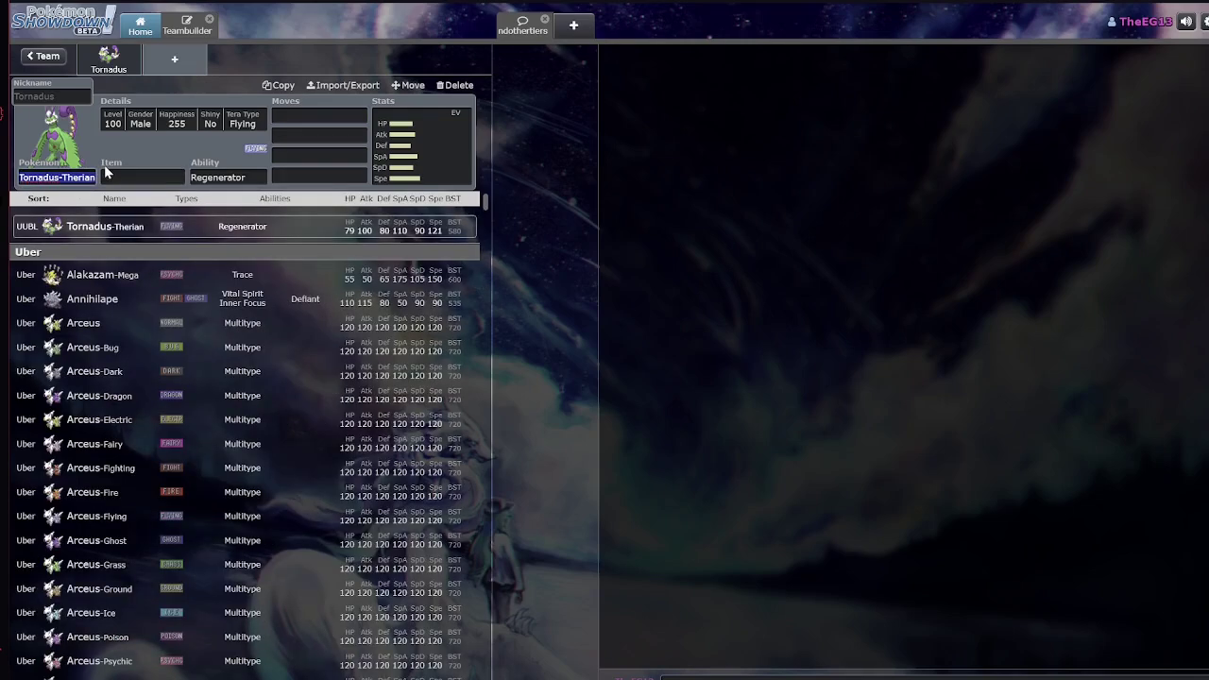
pyautogui.write('thundurus')
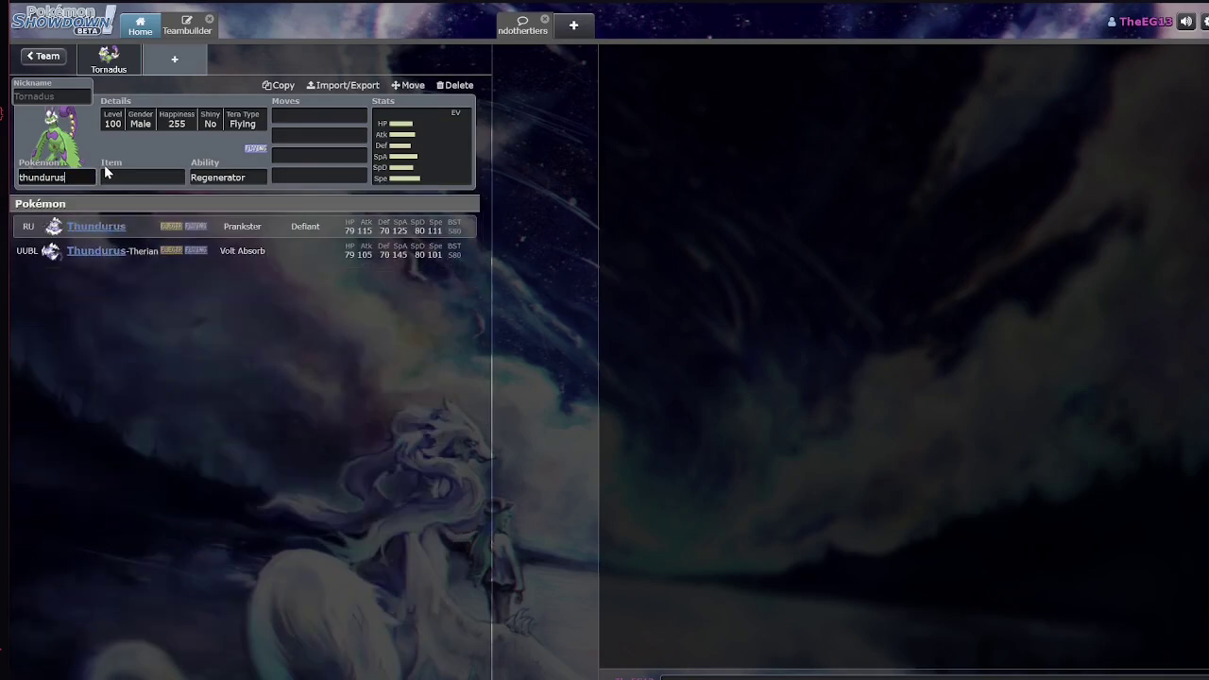
pyautogui.click(92, 226)
pyautogui.press('Tab')
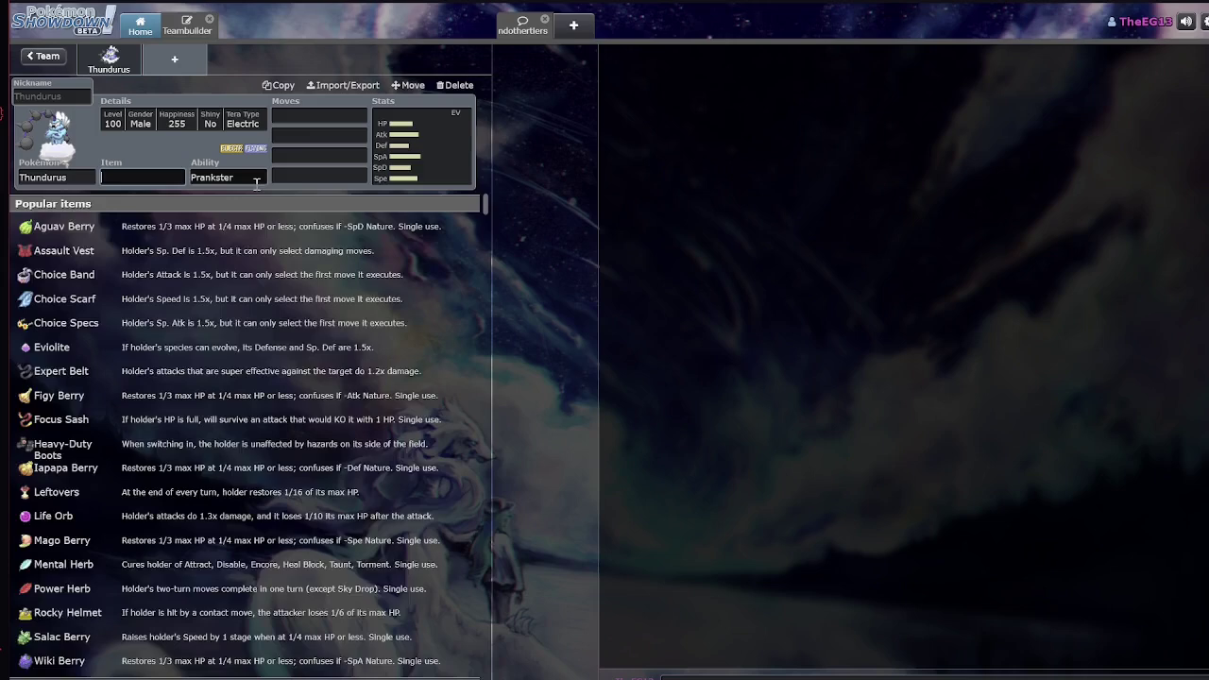
pyautogui.press('Tab')
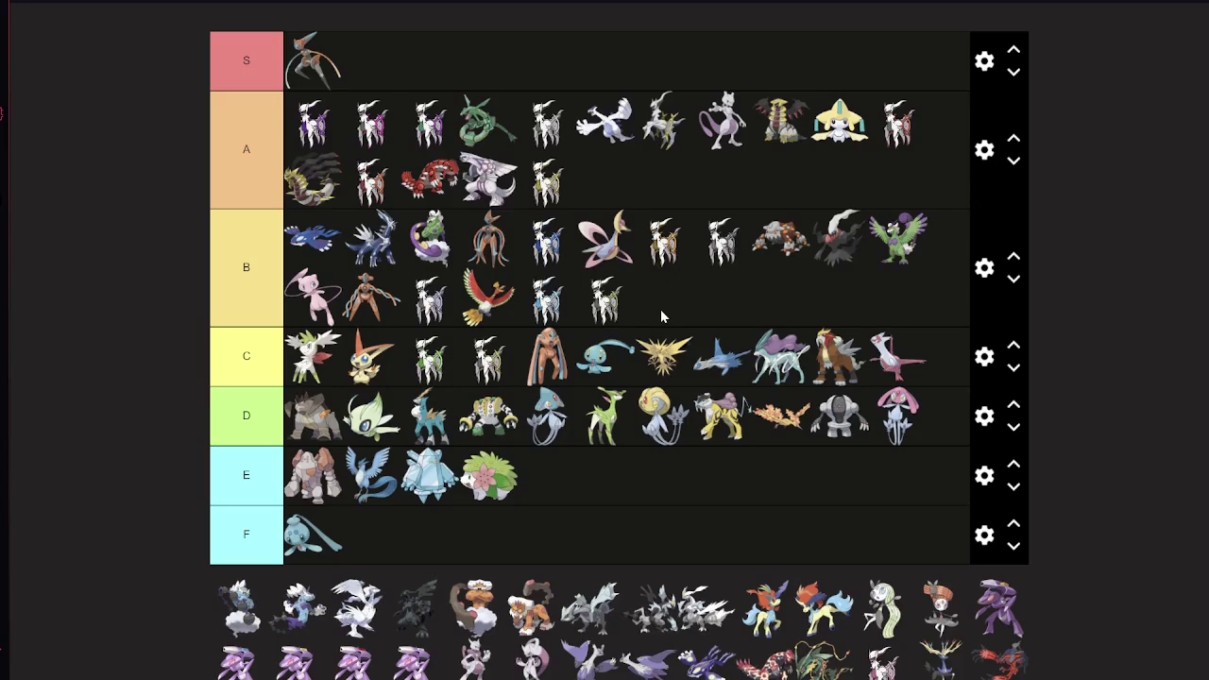
pyautogui.moveTo(238, 604); pyautogui.dragTo(387, 236)
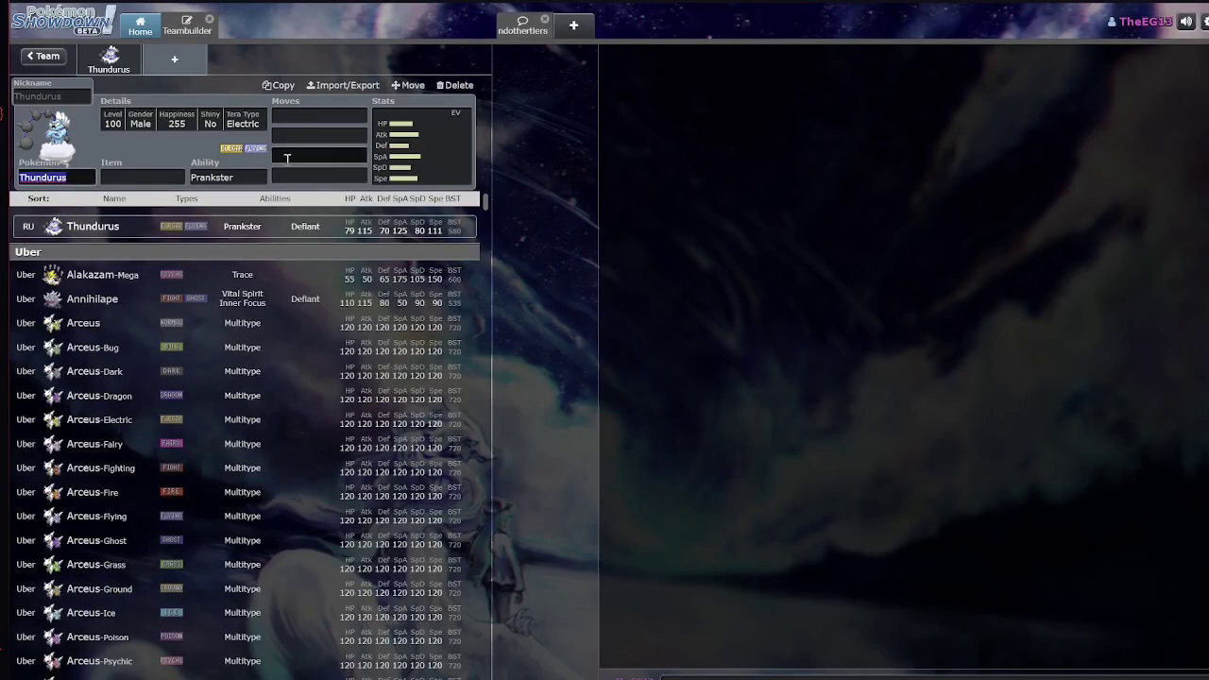
# Change the Pokémon in Pokémon Showdown to Thundurus-Therian and check its ability and available moves
pyautogui.click(86, 174)
pyautogui.write('-therian')
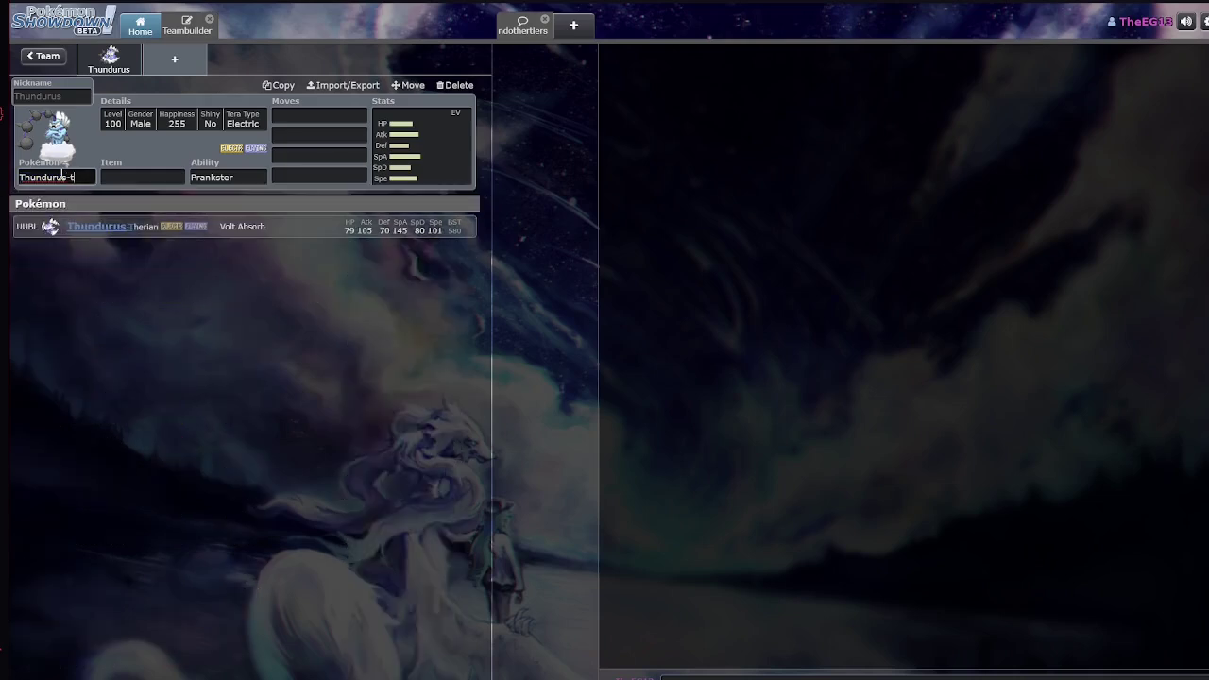
pyautogui.click(265, 231)
pyautogui.click(245, 175)
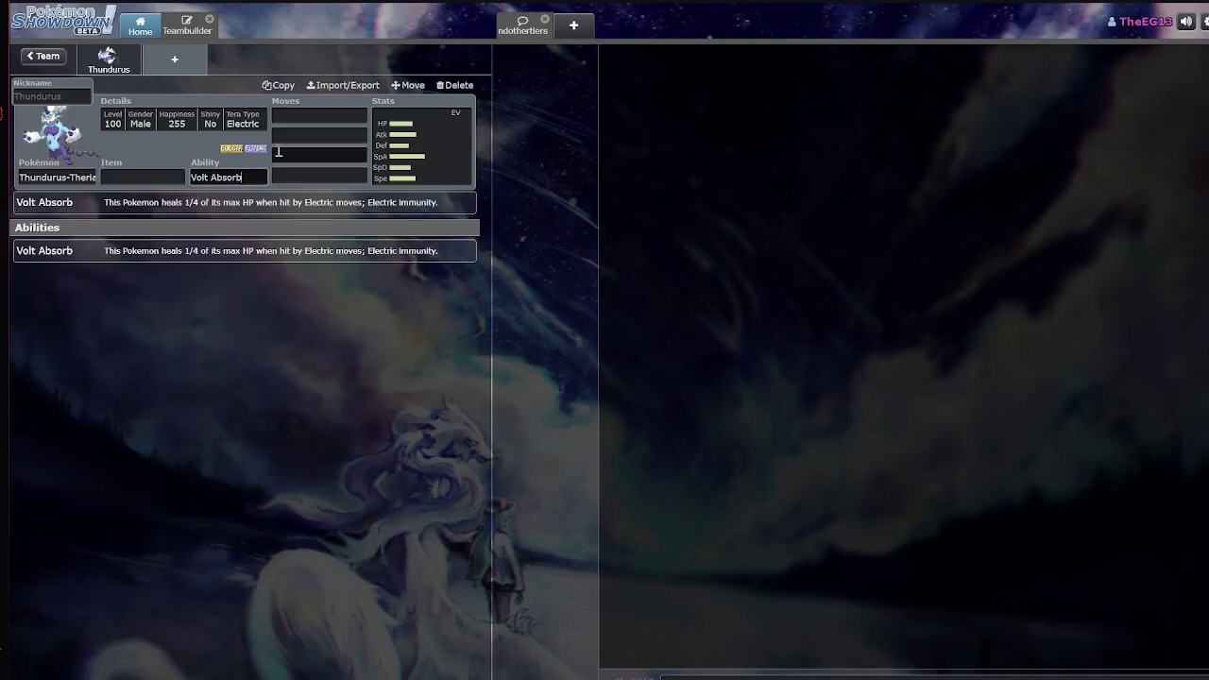
pyautogui.click(335, 157)
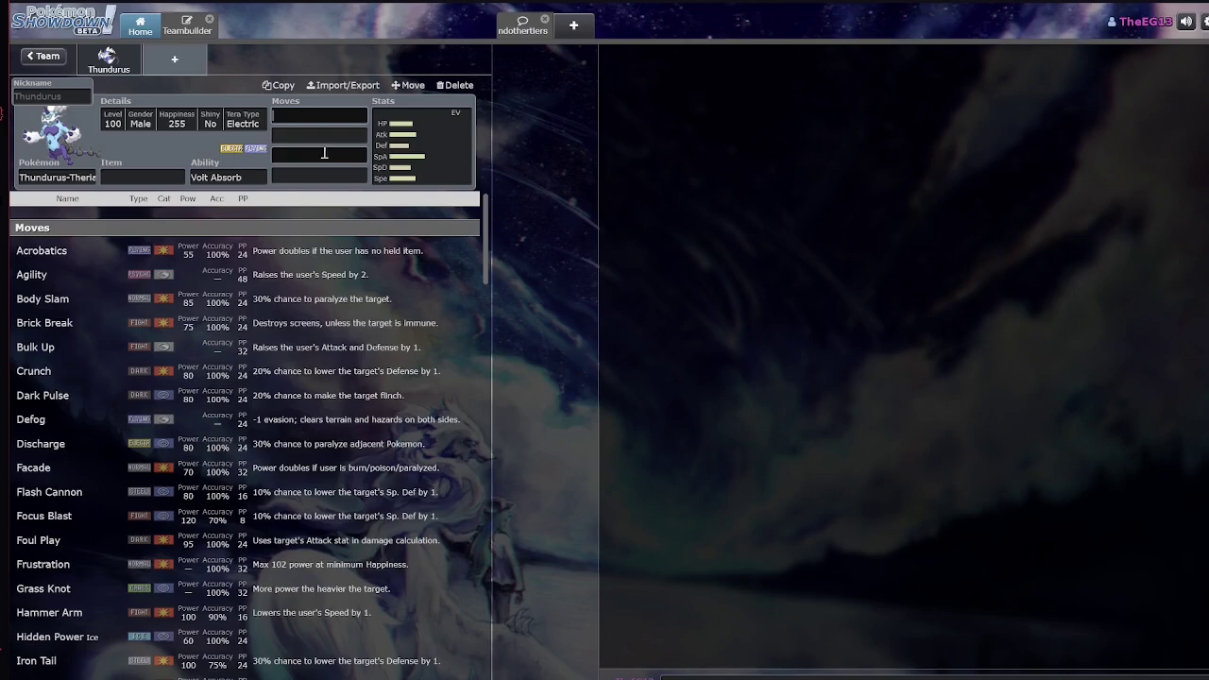
pyautogui.click(252, 176)
# Search the Pokémon list for Tornadus to compare the stats of its forms, and clear the search
pyautogui.hotkey('shift', 'Tab')
pyautogui.hotkey('shift', 'Tab')
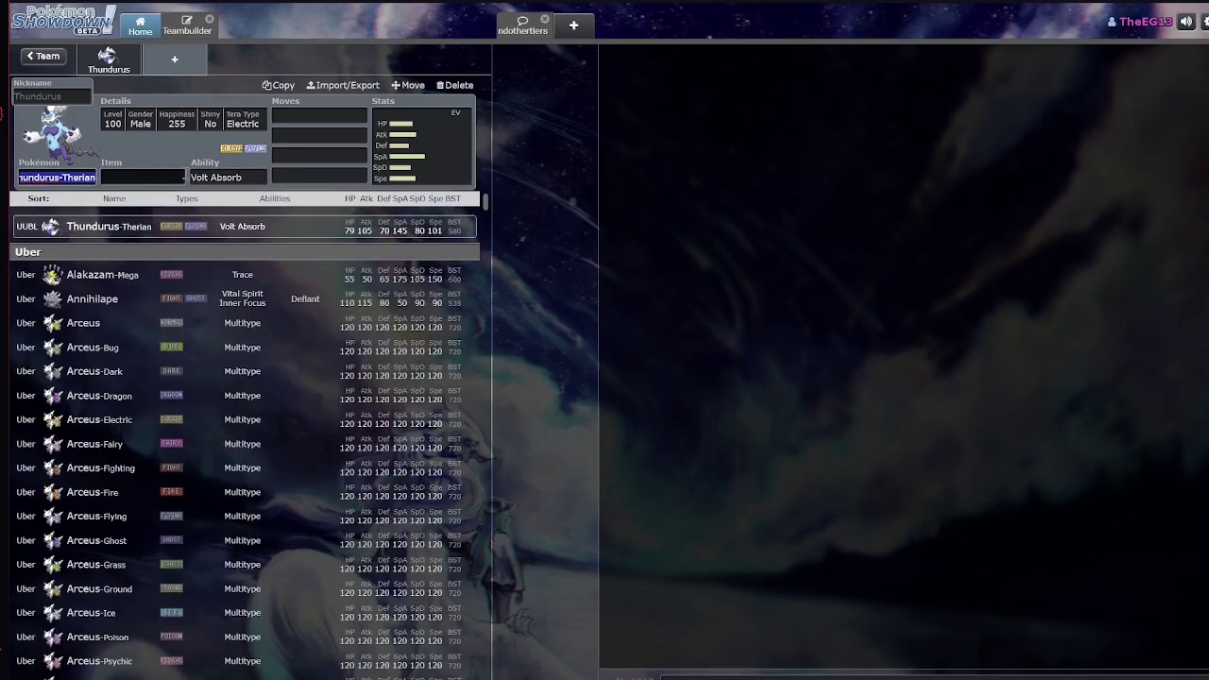
pyautogui.write('thun')
pyautogui.press('BackSpace')
pyautogui.press('BackSpace')
pyautogui.press('BackSpace')
pyautogui.write('orna')
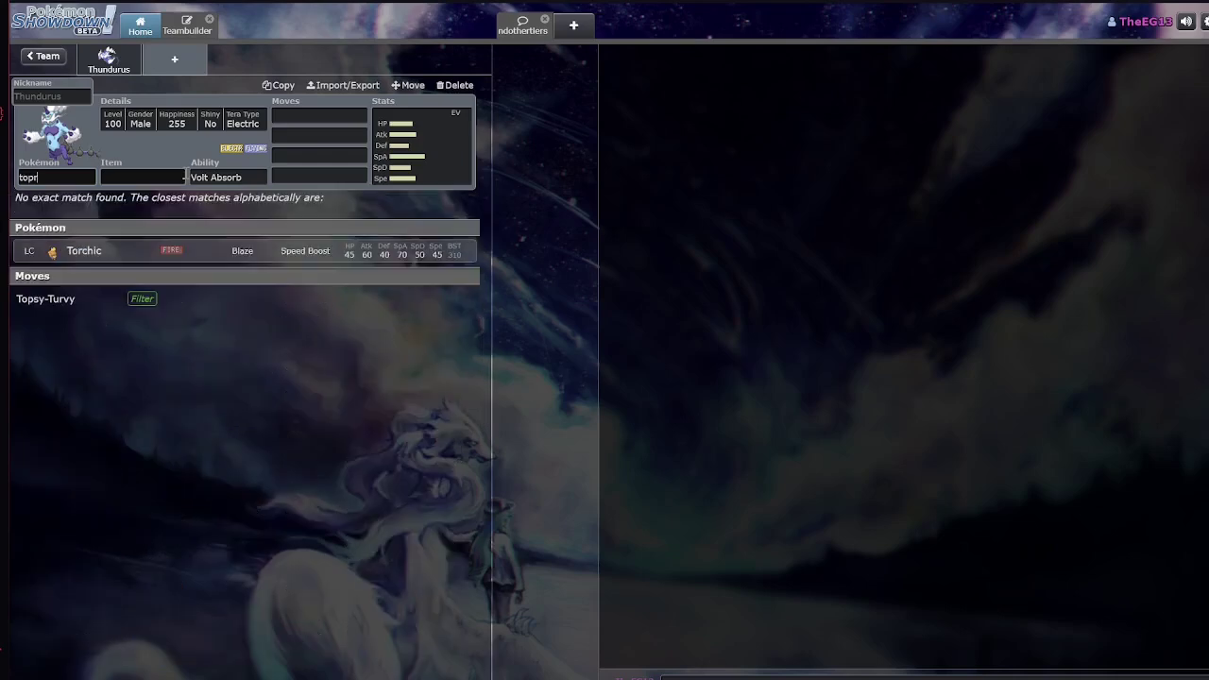
pyautogui.write('dus')
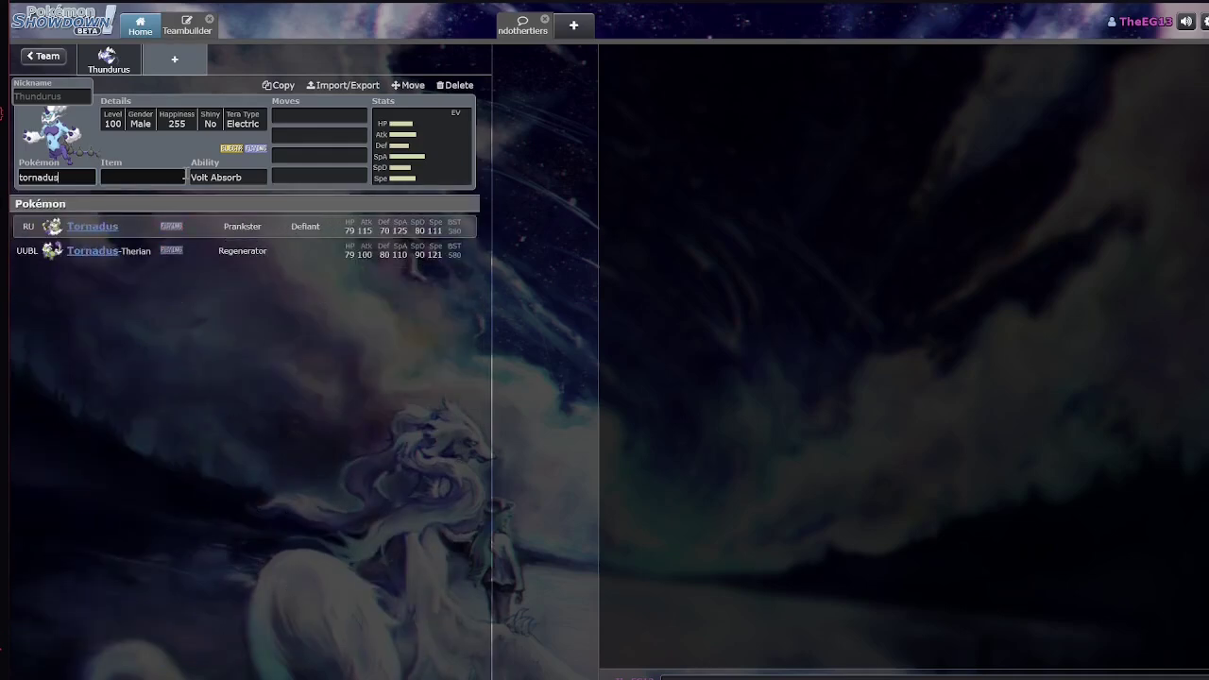
pyautogui.press('BackSpace')
pyautogui.press('BackSpace')
pyautogui.press('BackSpace')
pyautogui.press('BackSpace')
pyautogui.press('BackSpace')
pyautogui.press('BackSpace')
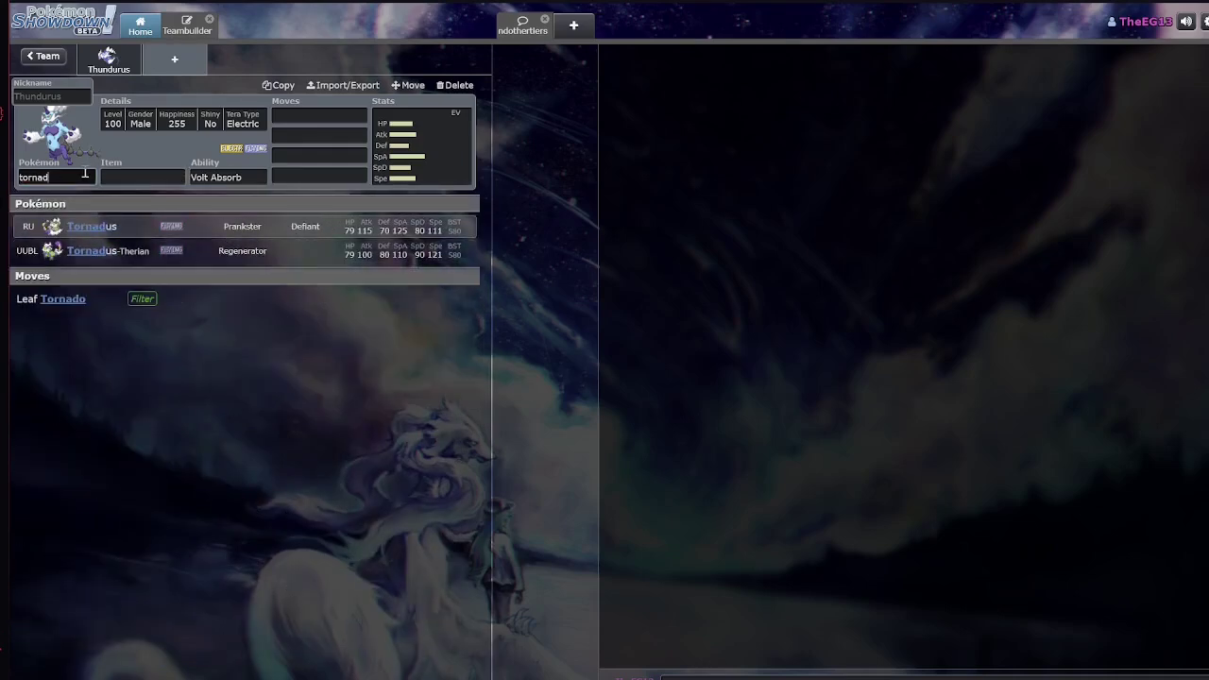
pyautogui.press('BackSpace')
pyautogui.press('BackSpace')
# Look up Landorus in the Pokémon list, and place Thundurus-Therian in the second row of tier B in the tier list
pyautogui.write('lando')
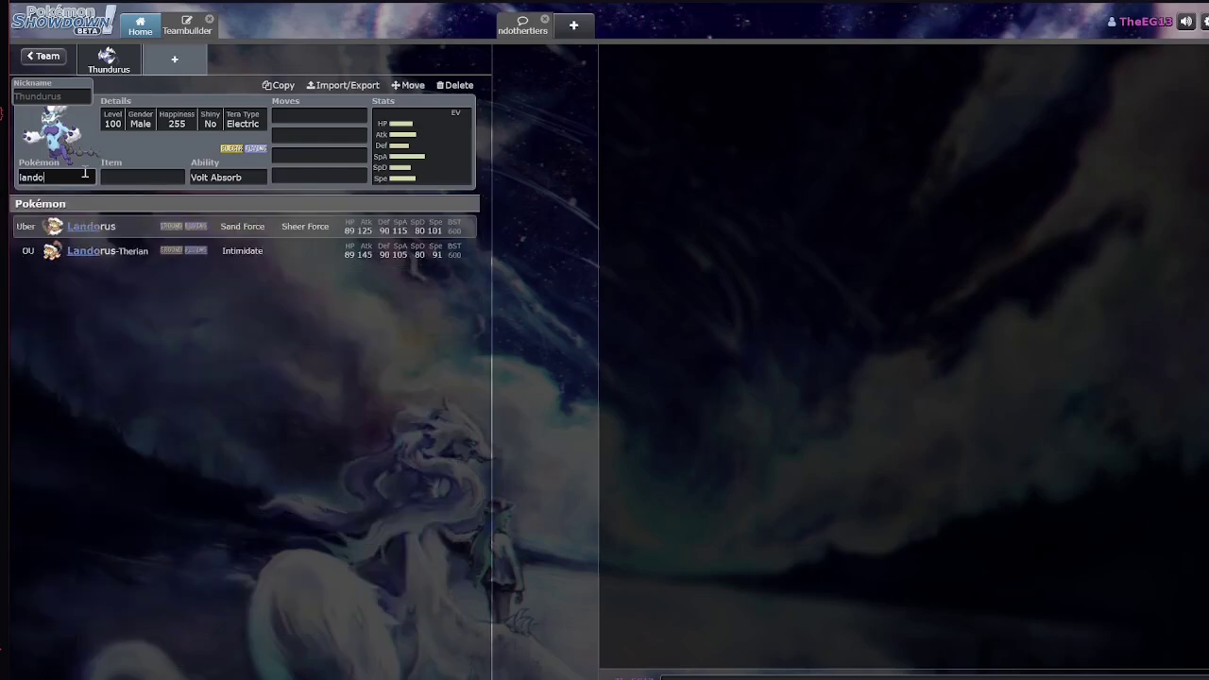
pyautogui.press('BackSpace')
pyautogui.press('BackSpace')
pyautogui.press('BackSpace')
pyautogui.press('BackSpace')
pyautogui.press('BackSpace')
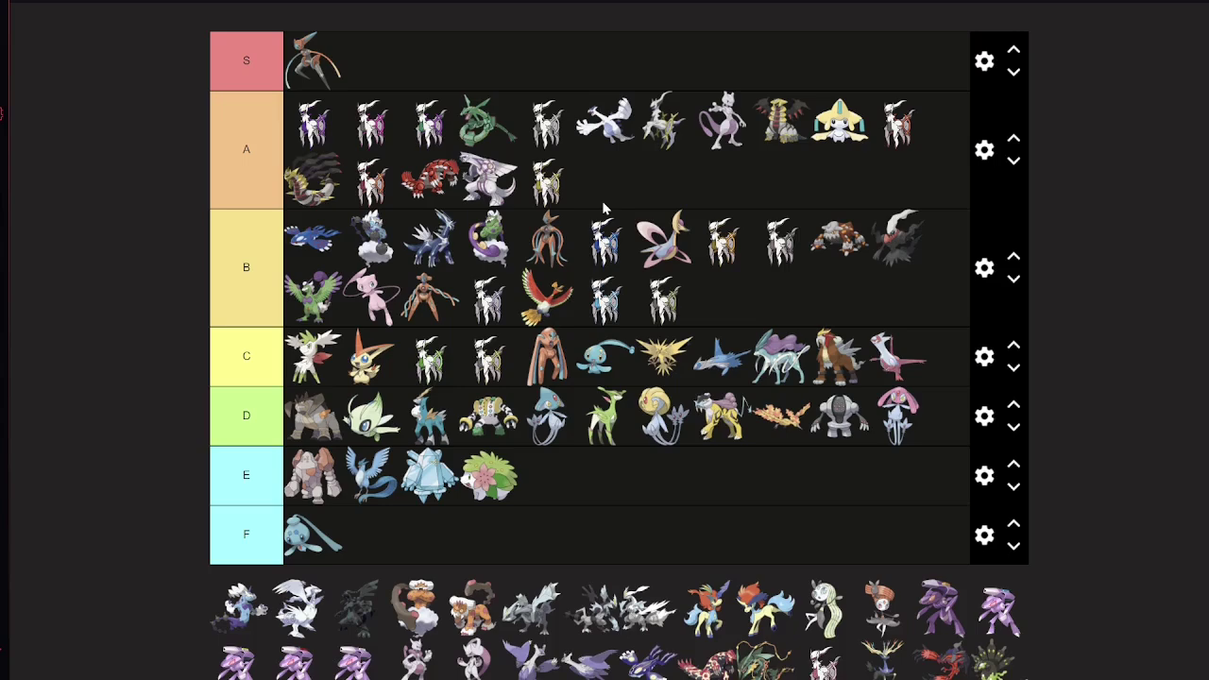
pyautogui.moveTo(243, 613); pyautogui.dragTo(442, 301)
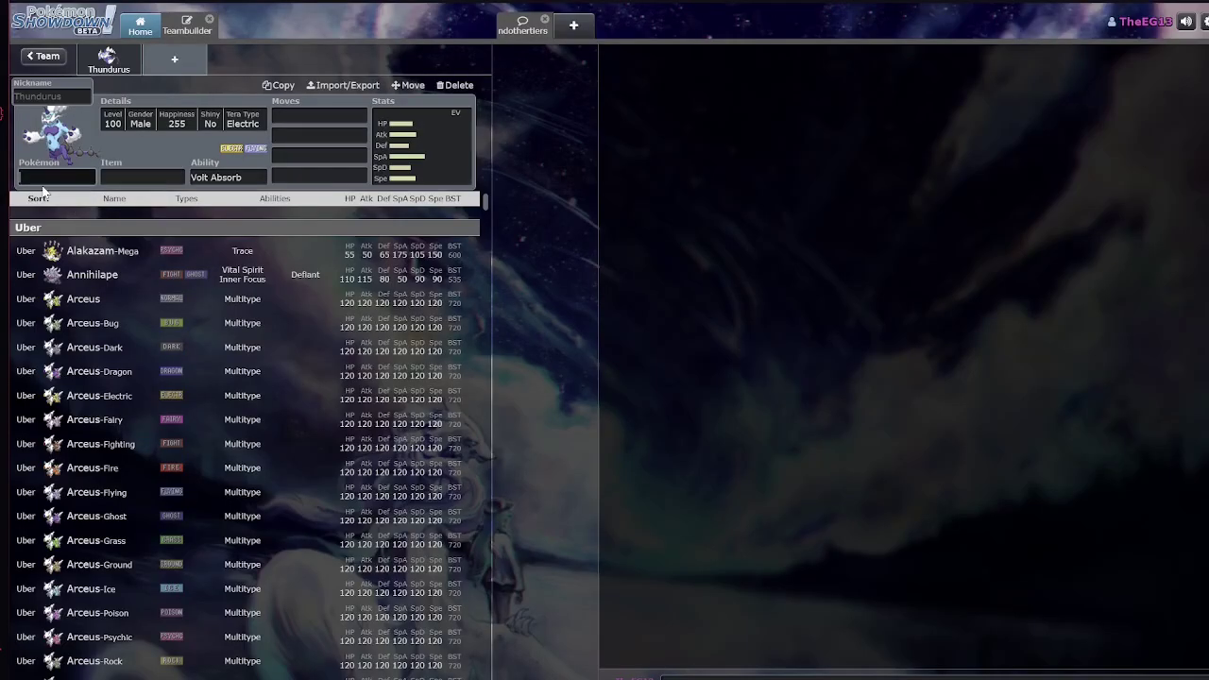
# Change the Pokémon in Pokémon Showdown to Reshiram and look through its available moves
pyautogui.write('eshiram')
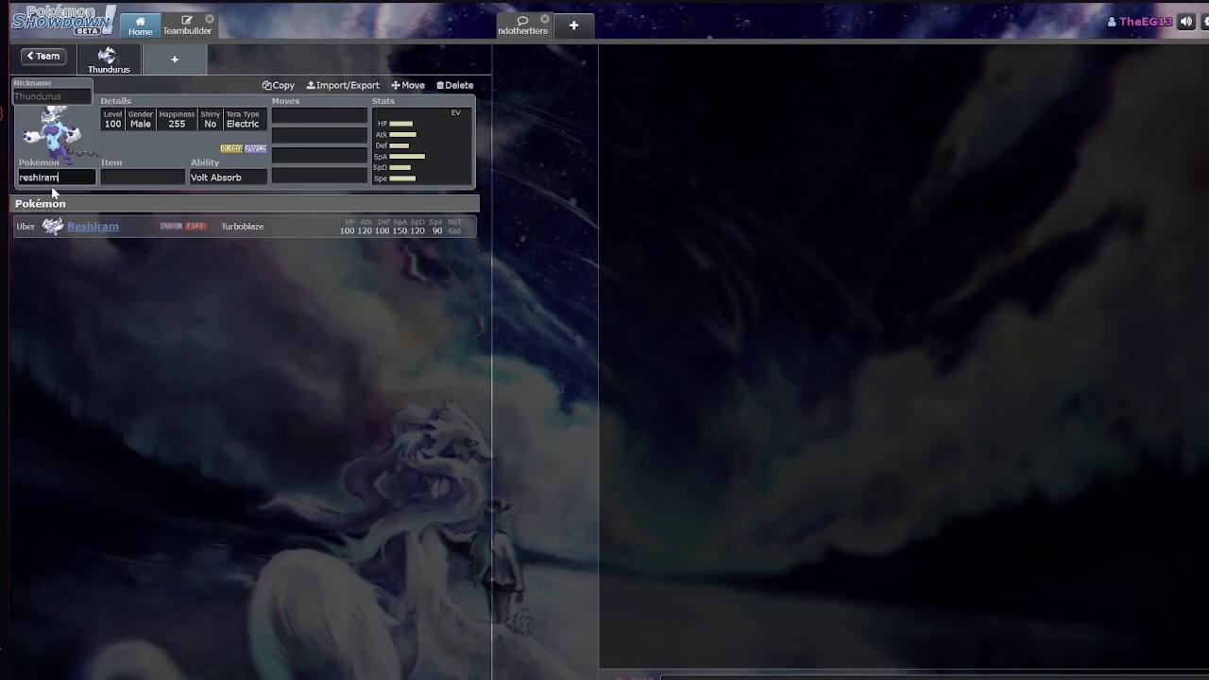
pyautogui.press('Return')
pyautogui.press('Tab')
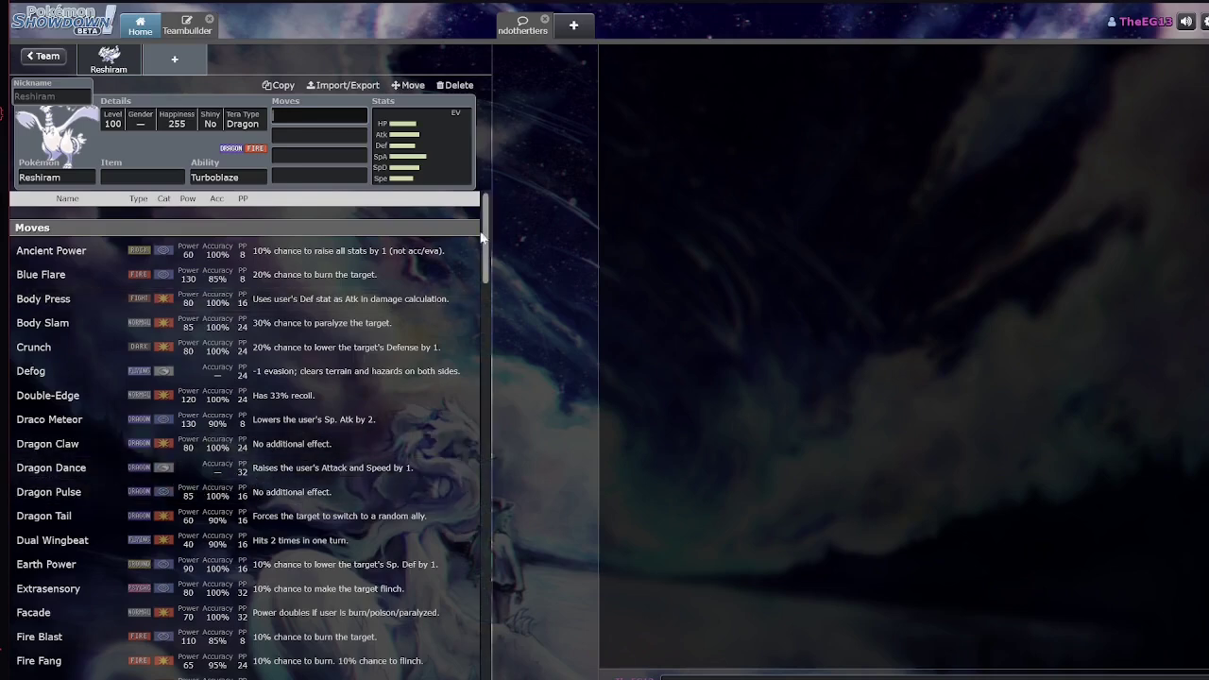
pyautogui.scroll(-5, 312, 482)
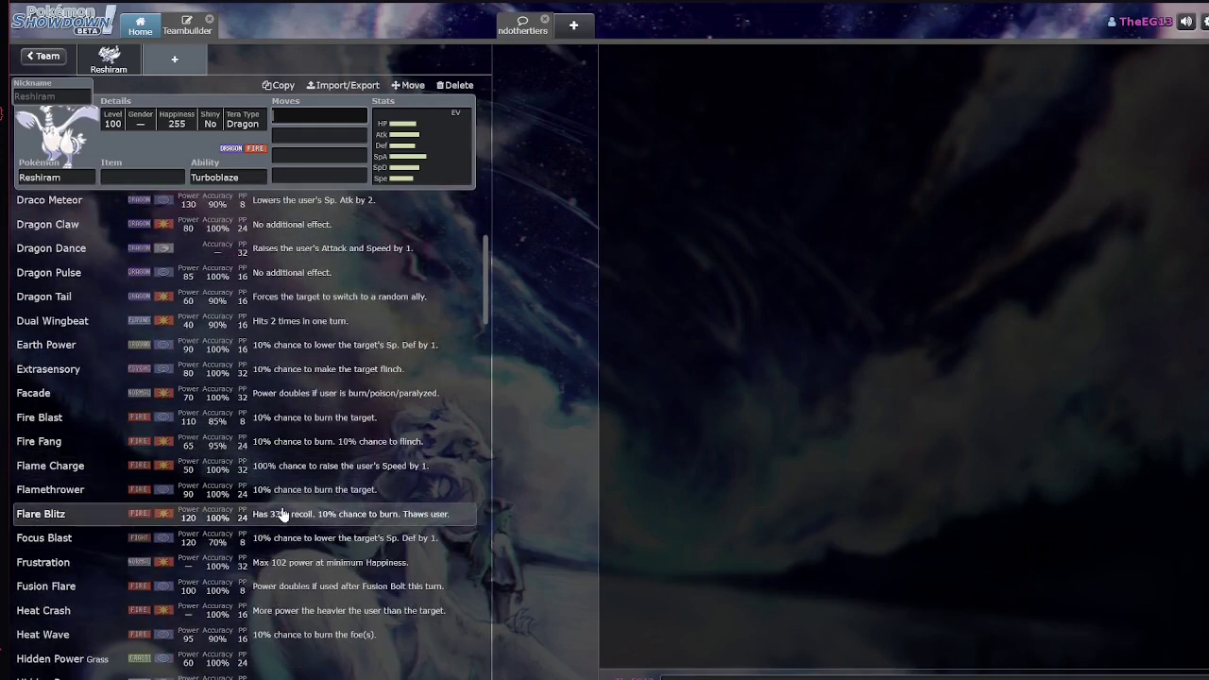
pyautogui.scroll(-2, 282, 513)
pyautogui.scroll(-3, 240, 512)
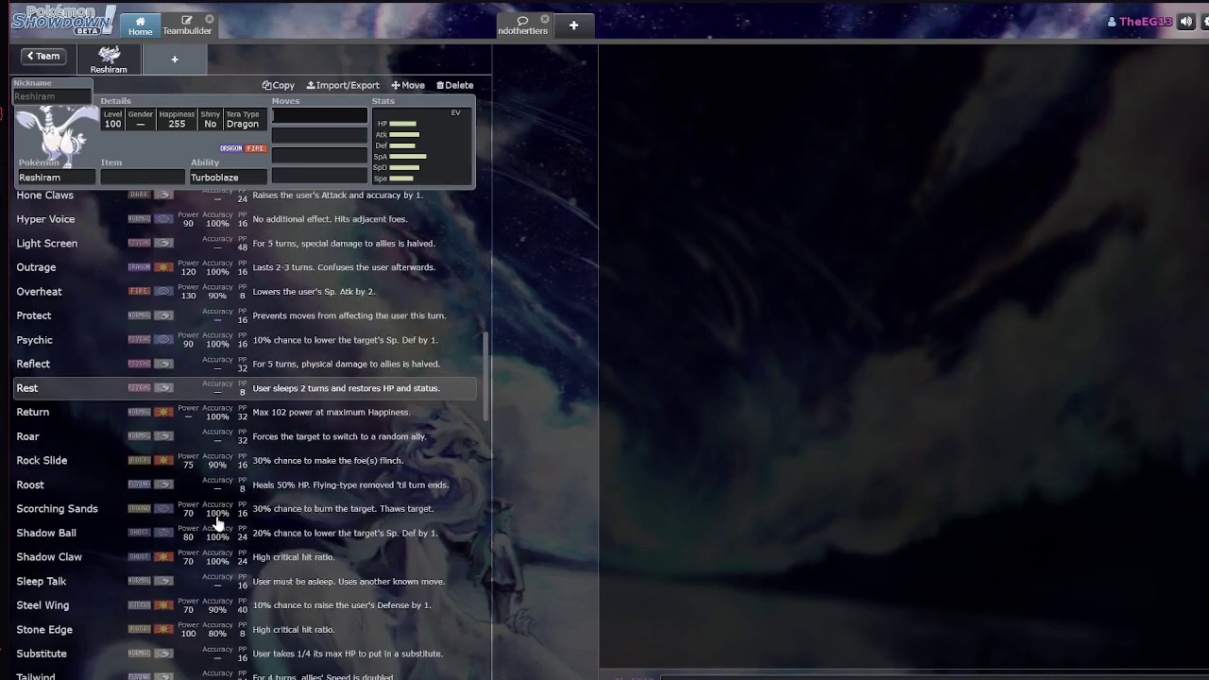
pyautogui.scroll(-3, 224, 530)
pyautogui.scroll(6, 225, 500)
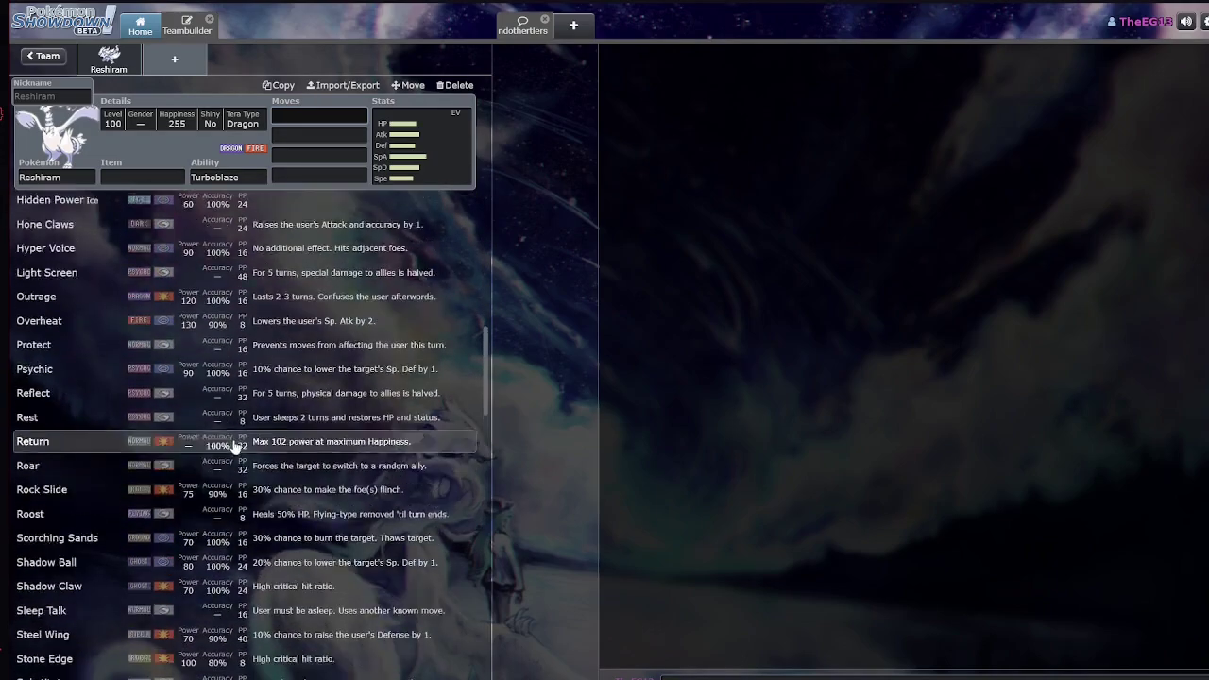
pyautogui.scroll(13, 227, 354)
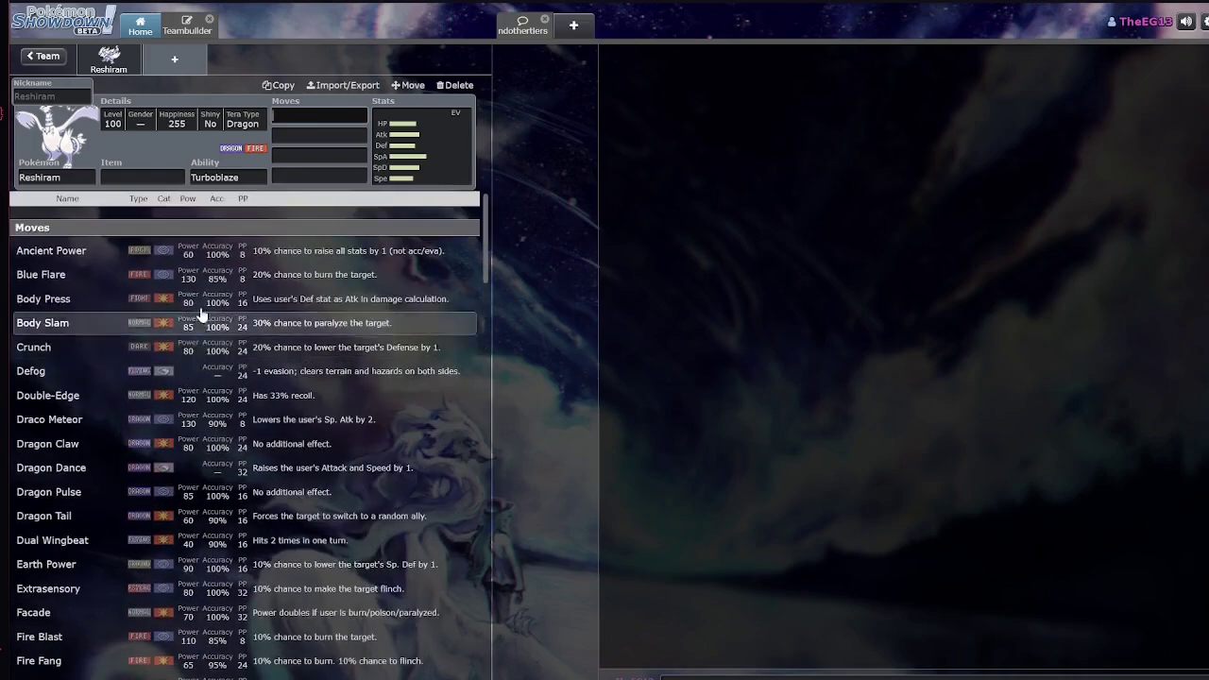
# Filter Reshiram's moves to the Special category to review them, and remove the filter
pyautogui.click(165, 199)
pyautogui.click(142, 250)
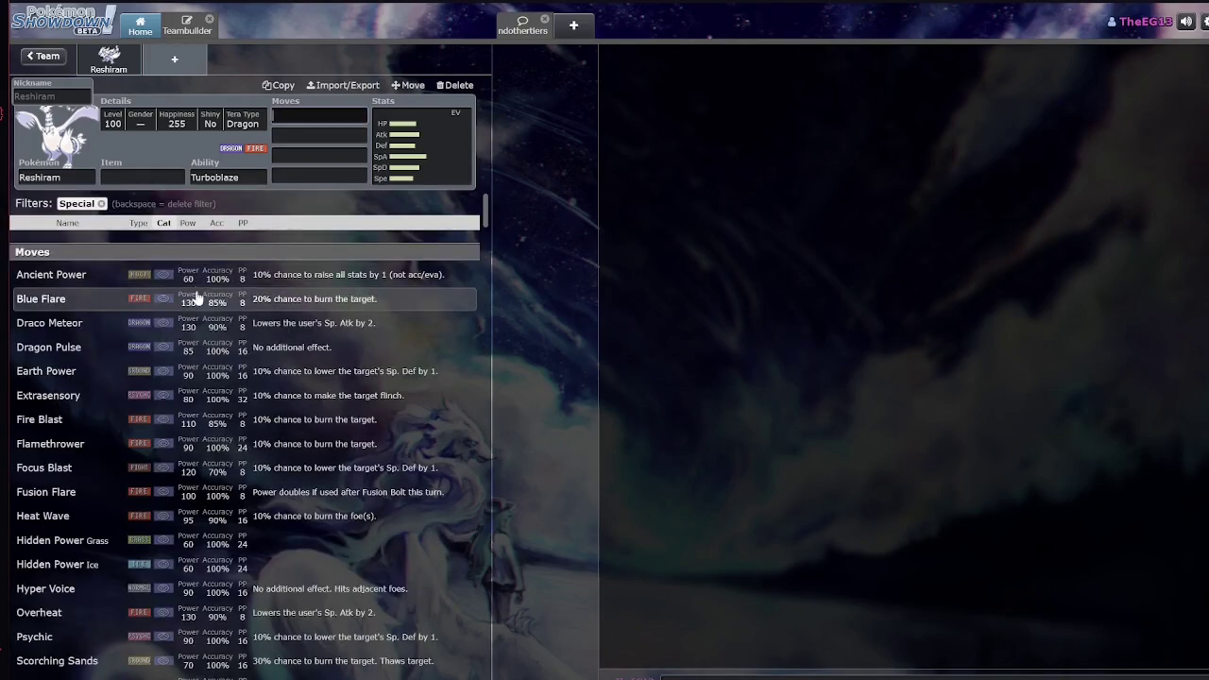
pyautogui.click(101, 204)
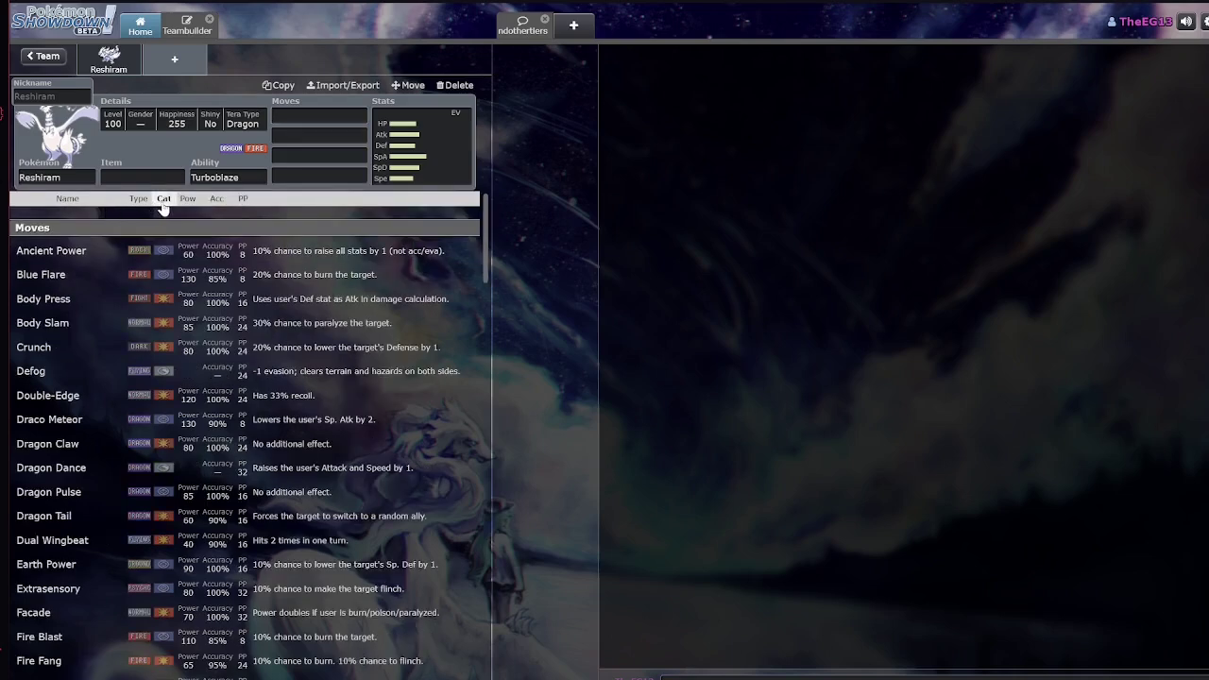
# Filter Reshiram's moves to the Status category to review them, and remove the filter
pyautogui.click(164, 199)
pyautogui.click(110, 278)
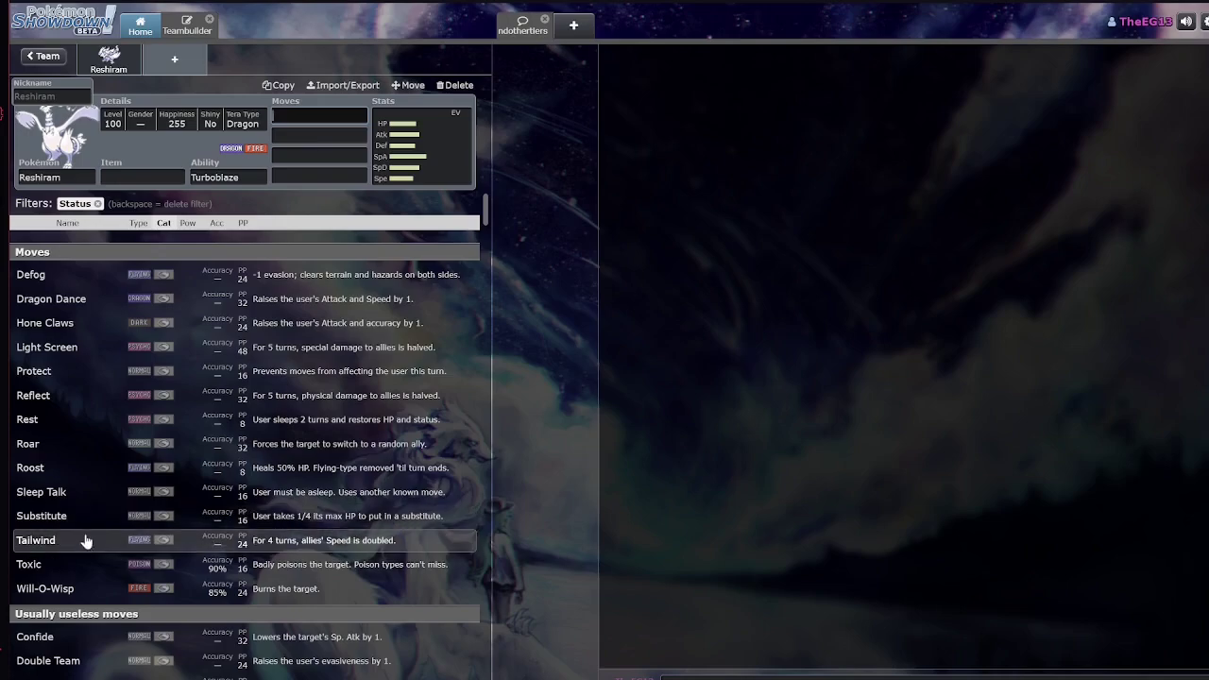
pyautogui.scroll(-3, 124, 475)
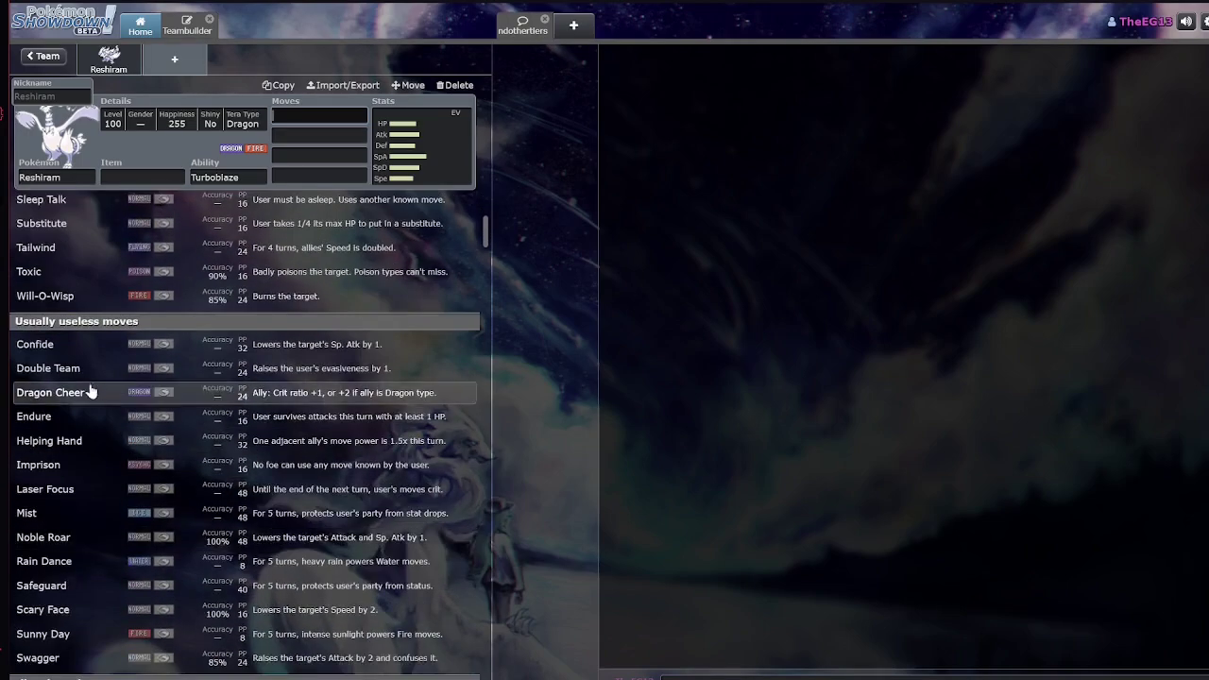
pyautogui.scroll(-1, 118, 475)
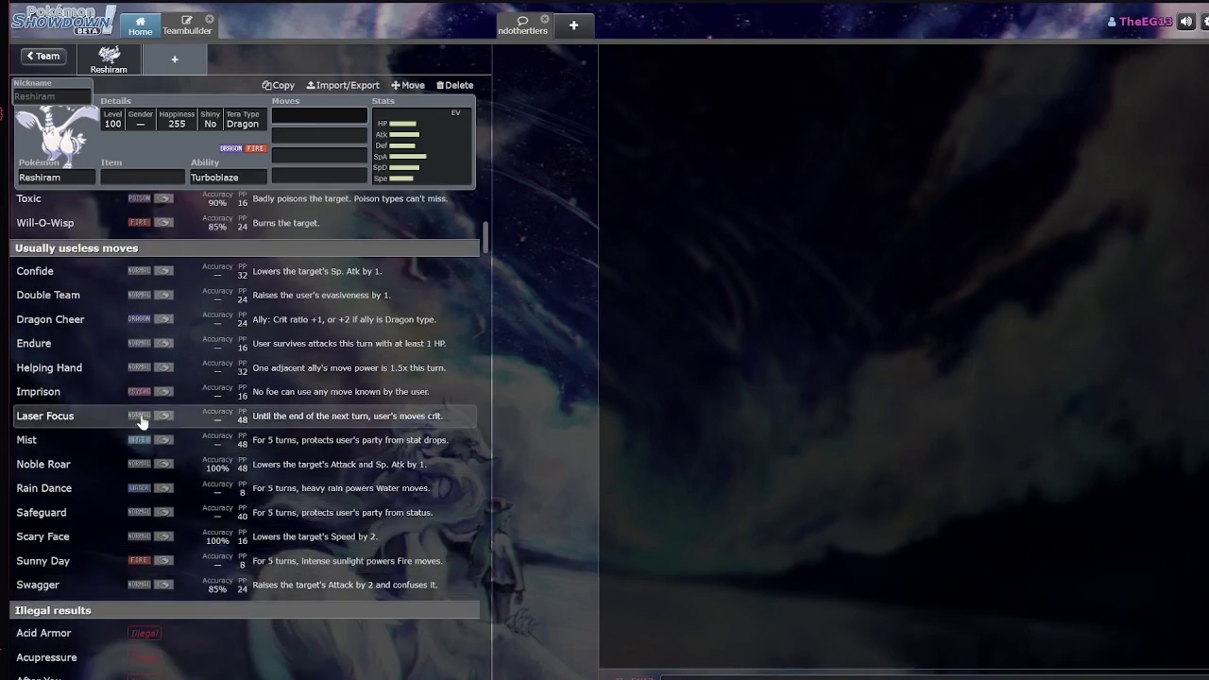
pyautogui.scroll(5, 118, 405)
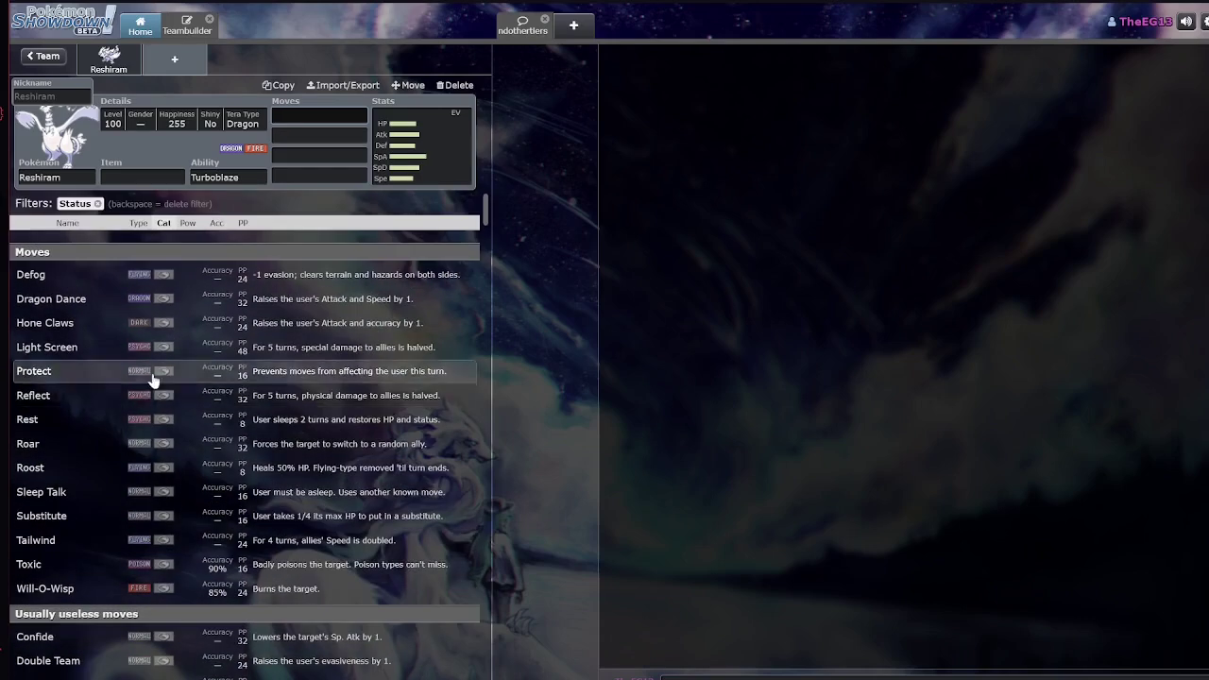
pyautogui.click(97, 203)
pyautogui.click(107, 175)
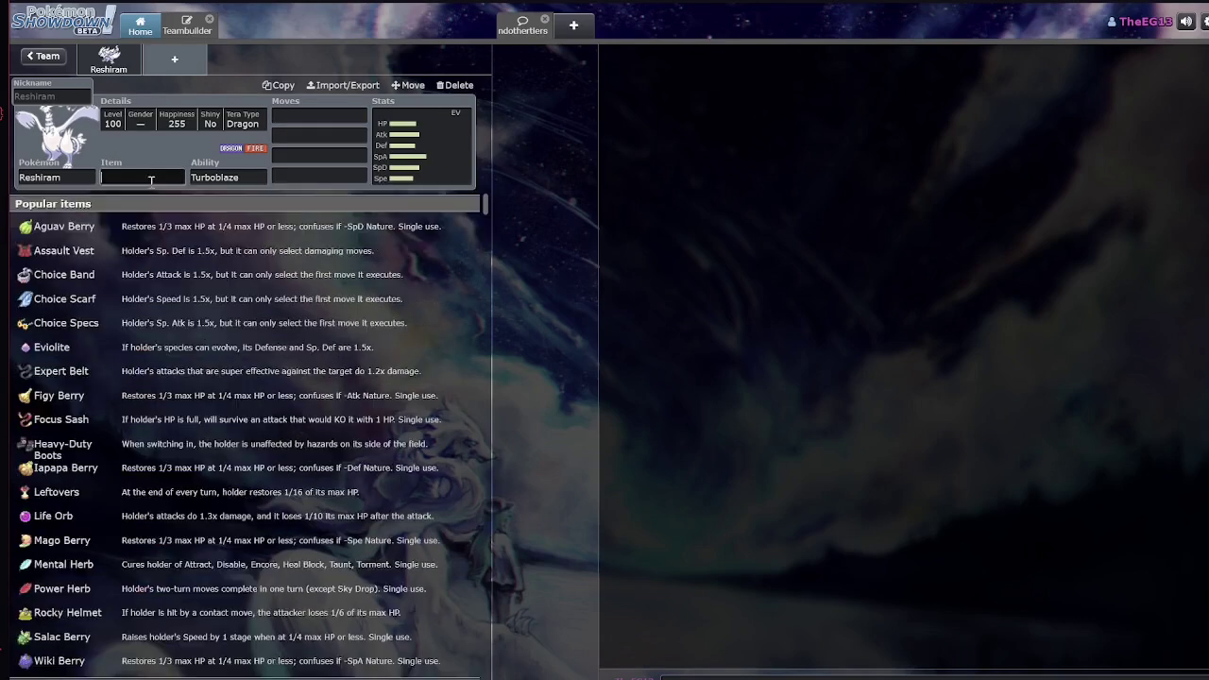
pyautogui.click(312, 120)
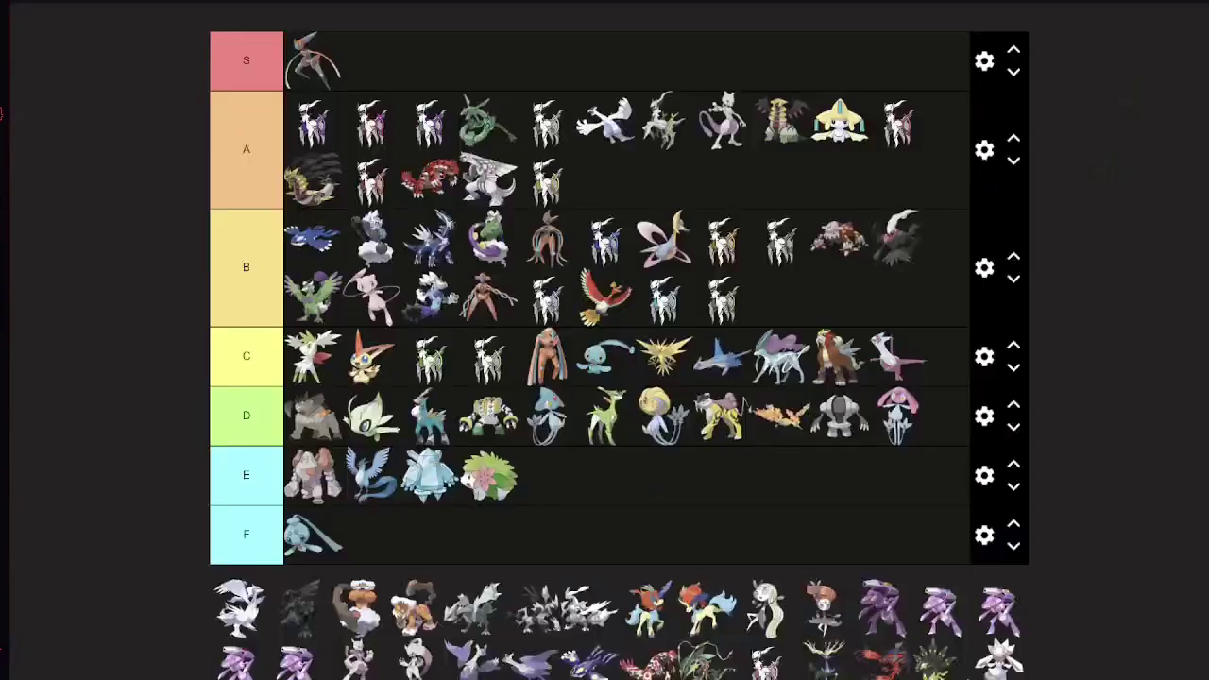
# Switch to the tier list and place Reshiram just before Mewtwo and Zekrom right after Lugia in tier A
pyautogui.moveTo(231, 609); pyautogui.dragTo(745, 179)
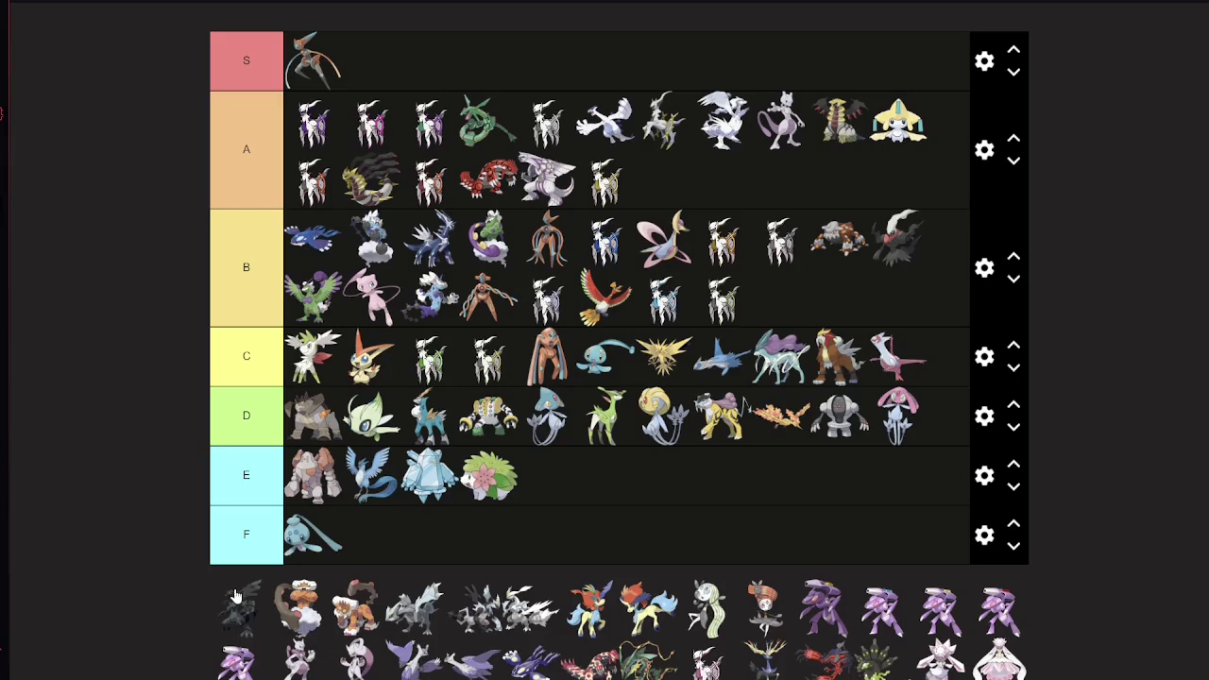
pyautogui.moveTo(236, 597); pyautogui.dragTo(665, 123)
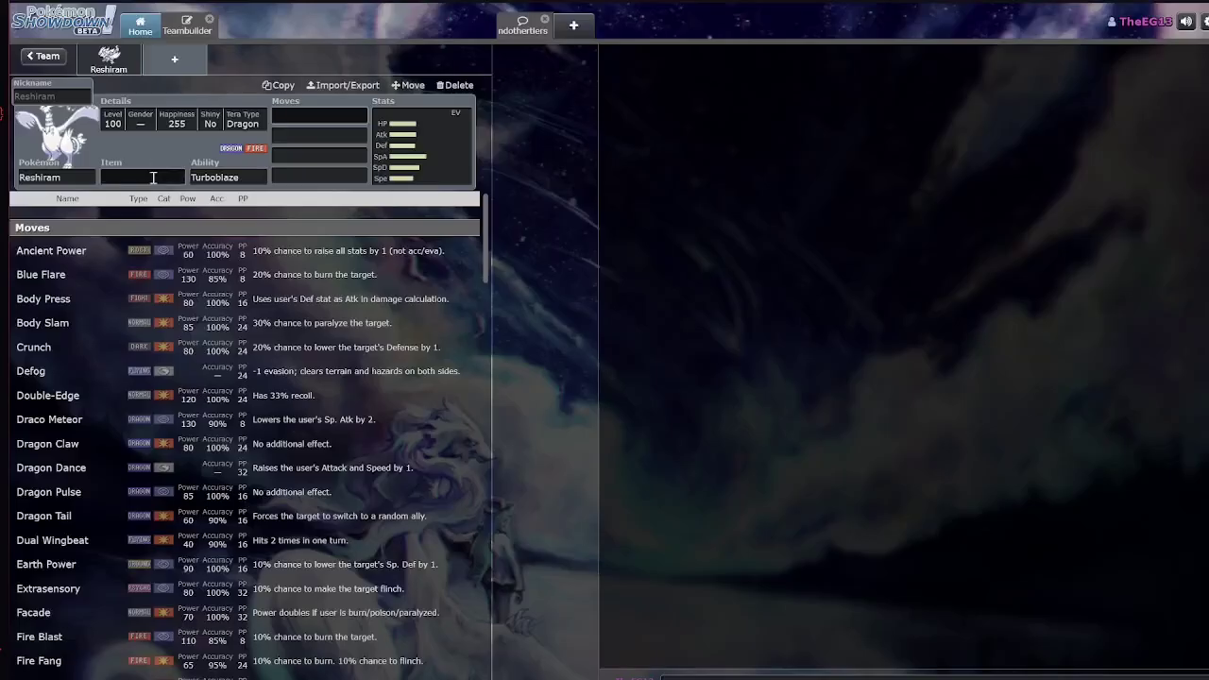
# Change the Pokémon in Pokémon Showdown to Landorus and review its abilities and available moves
pyautogui.click(141, 177)
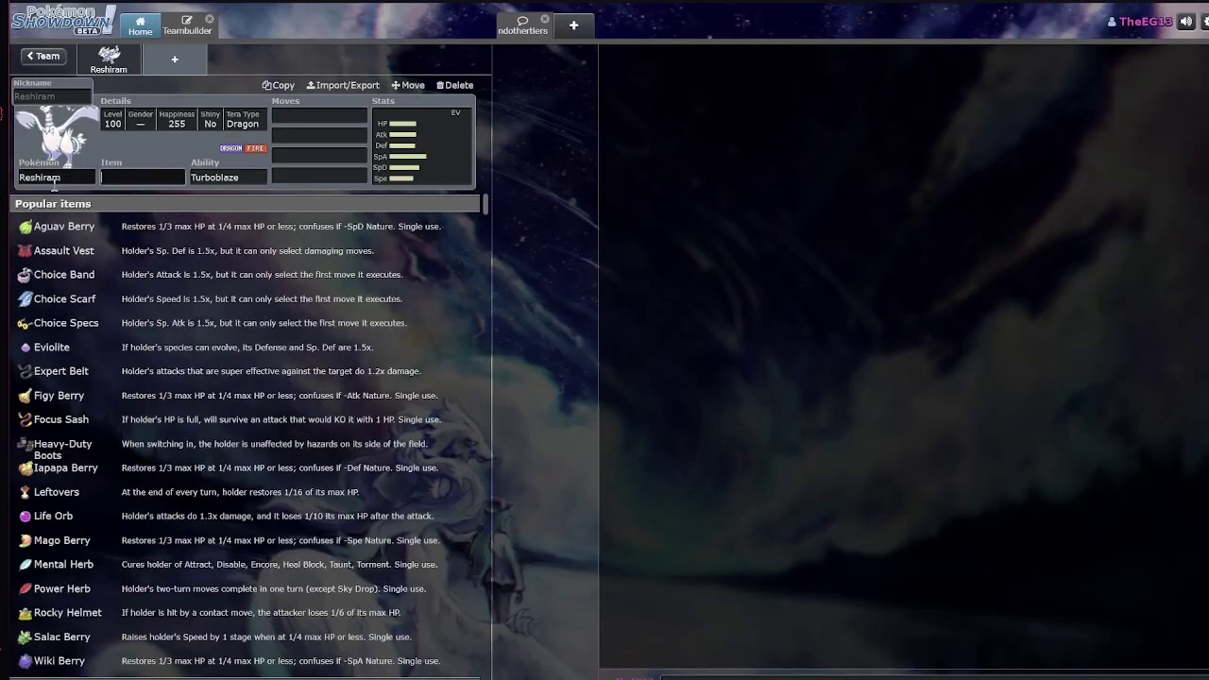
pyautogui.click(38, 178)
pyautogui.write('landorus')
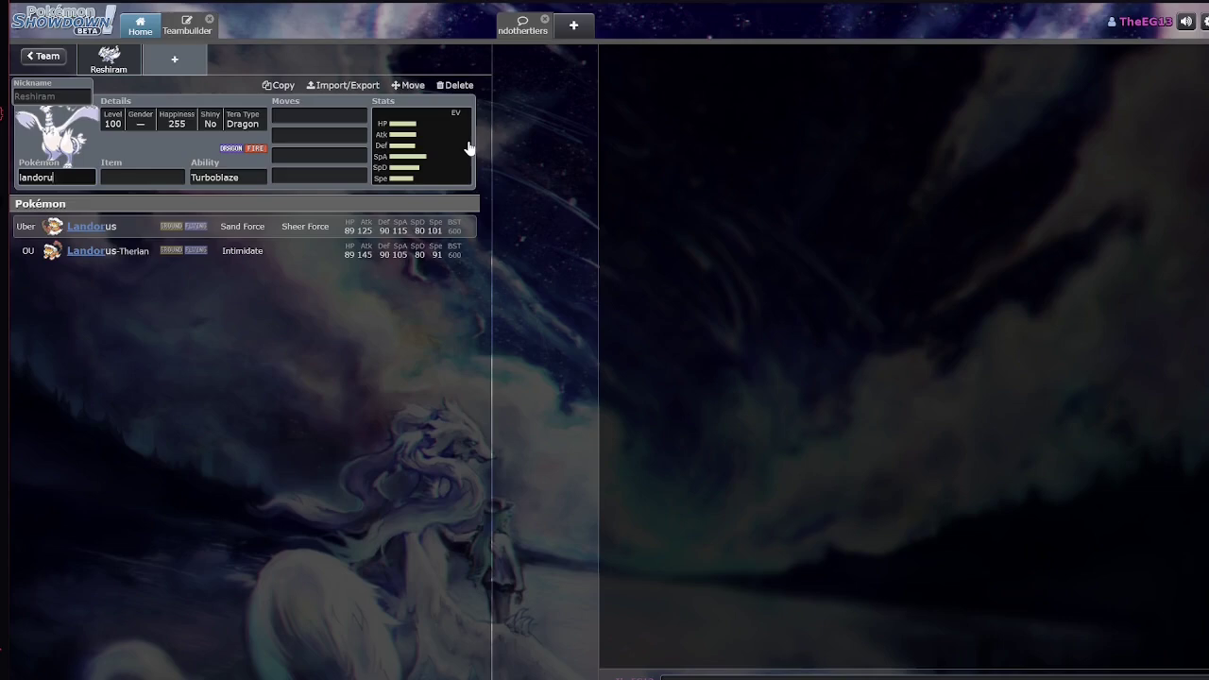
pyautogui.click(352, 233)
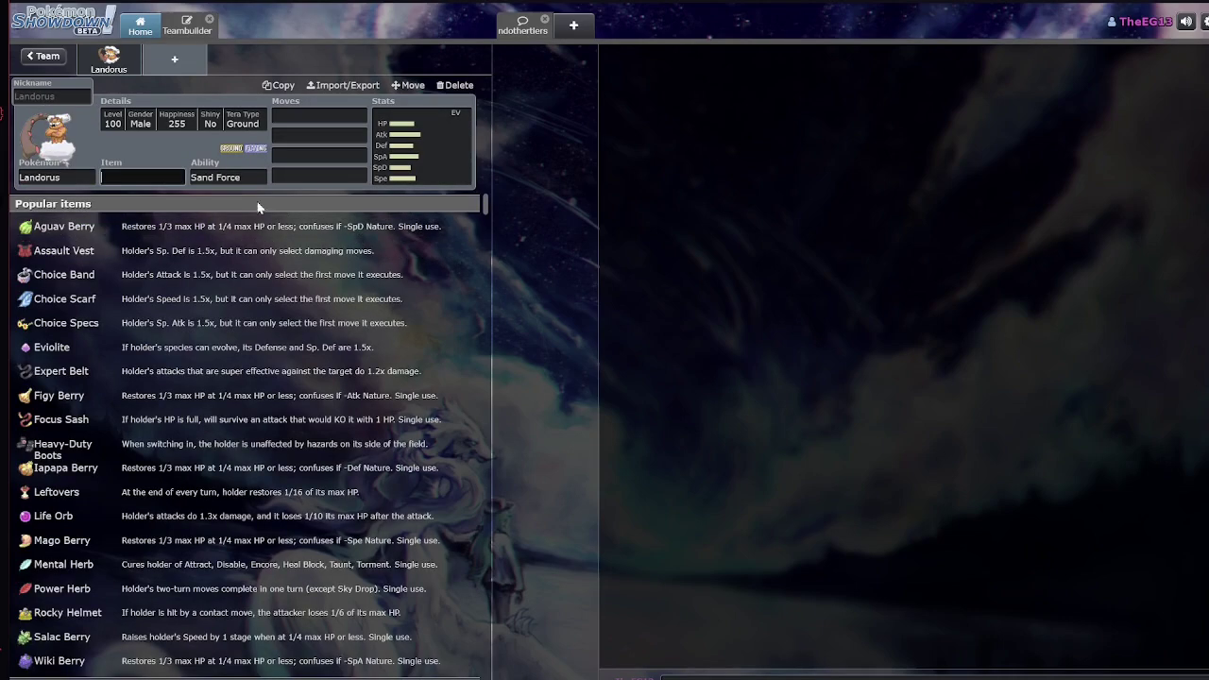
pyautogui.click(248, 178)
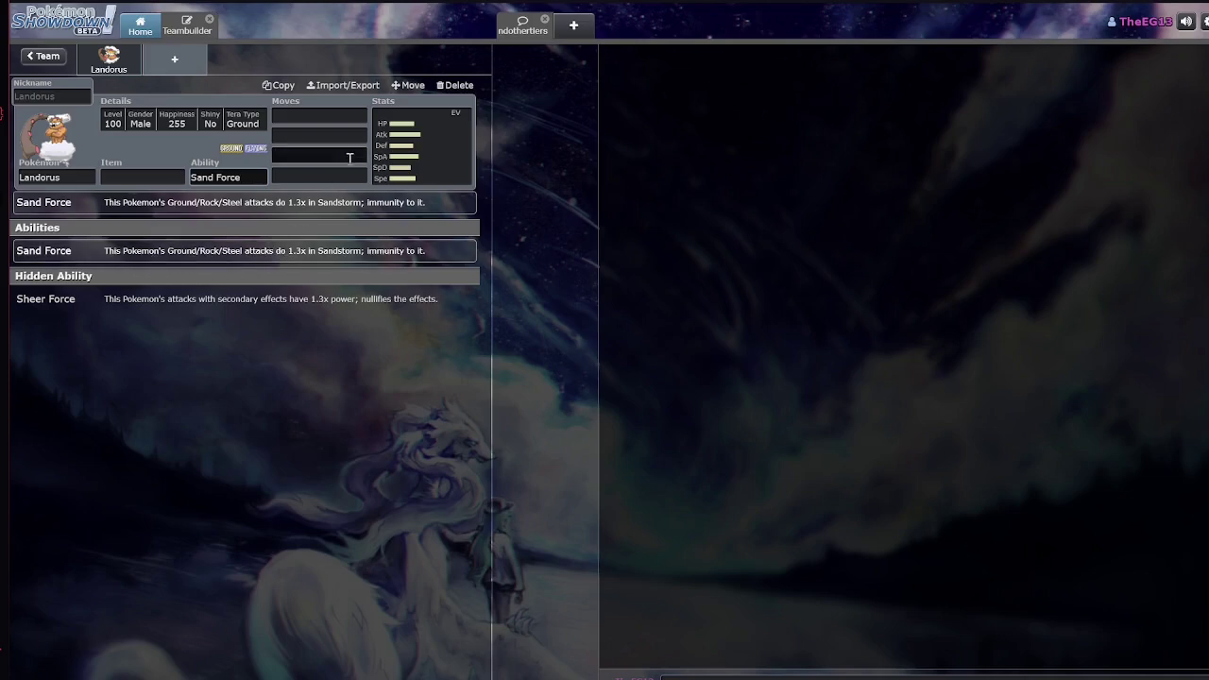
pyautogui.click(318, 115)
pyautogui.scroll(-7, 305, 298)
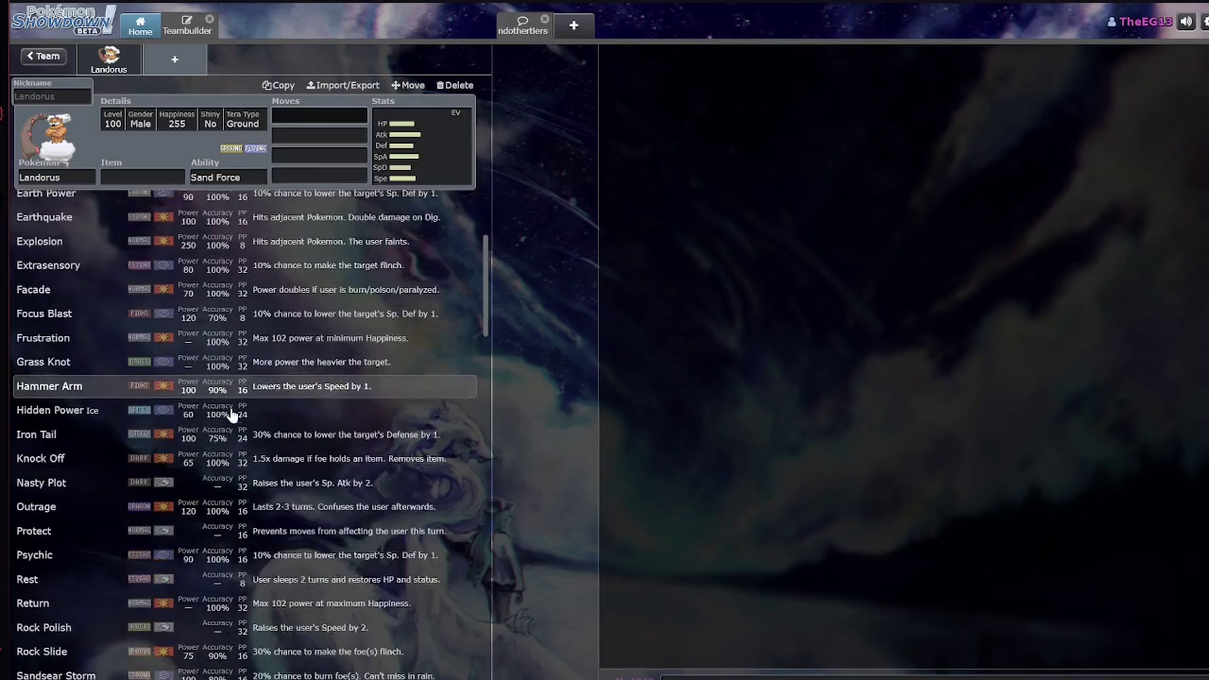
pyautogui.scroll(7, 308, 346)
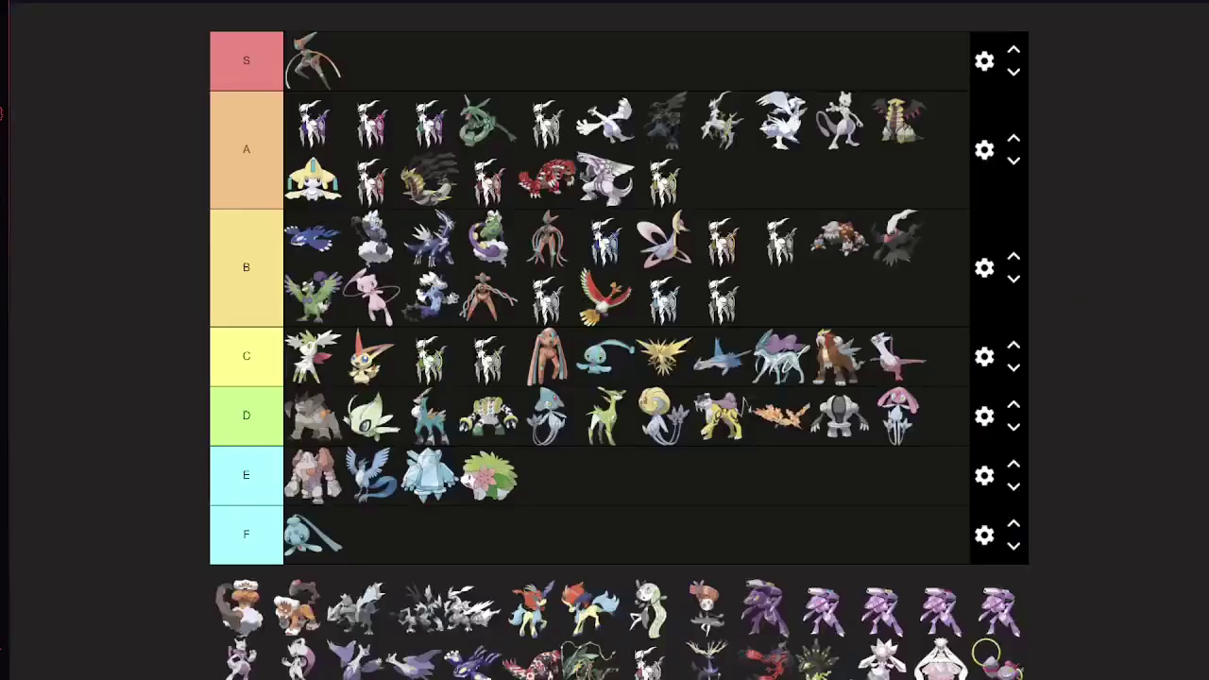
# In the tier list, place Landorus first in tier B and Landorus-Therian in tier A's second row, just before Groudon
pyautogui.moveTo(250, 619); pyautogui.dragTo(325, 253)
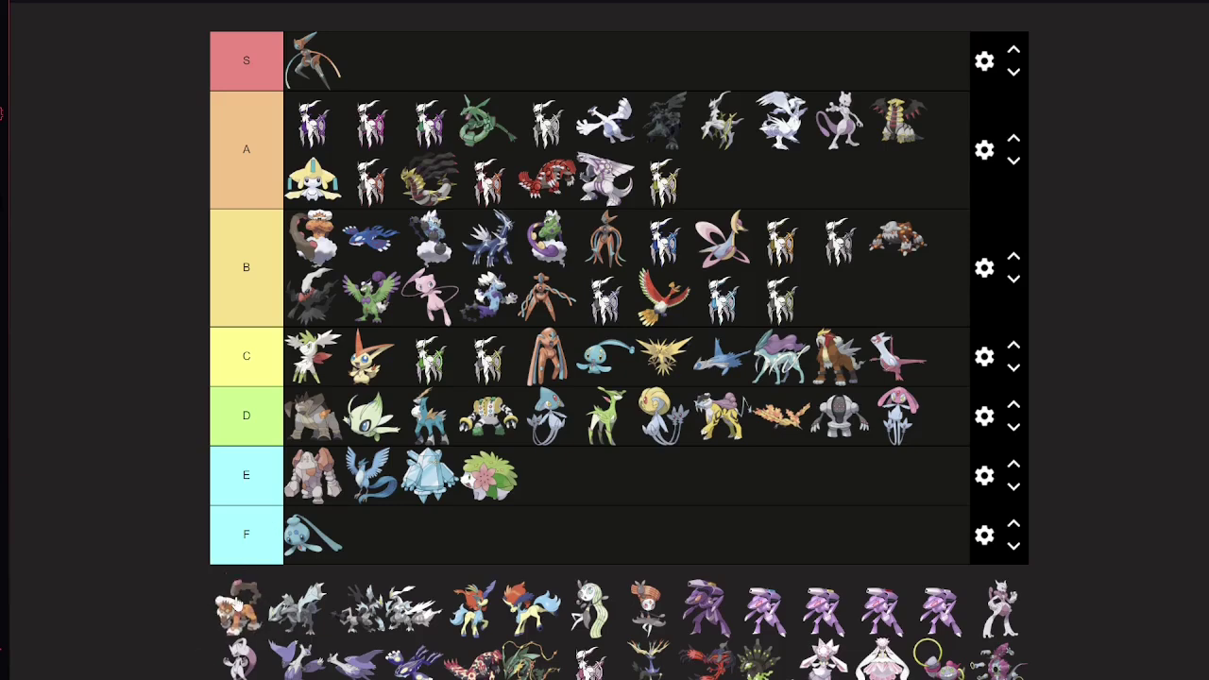
pyautogui.moveTo(227, 612); pyautogui.dragTo(593, 309)
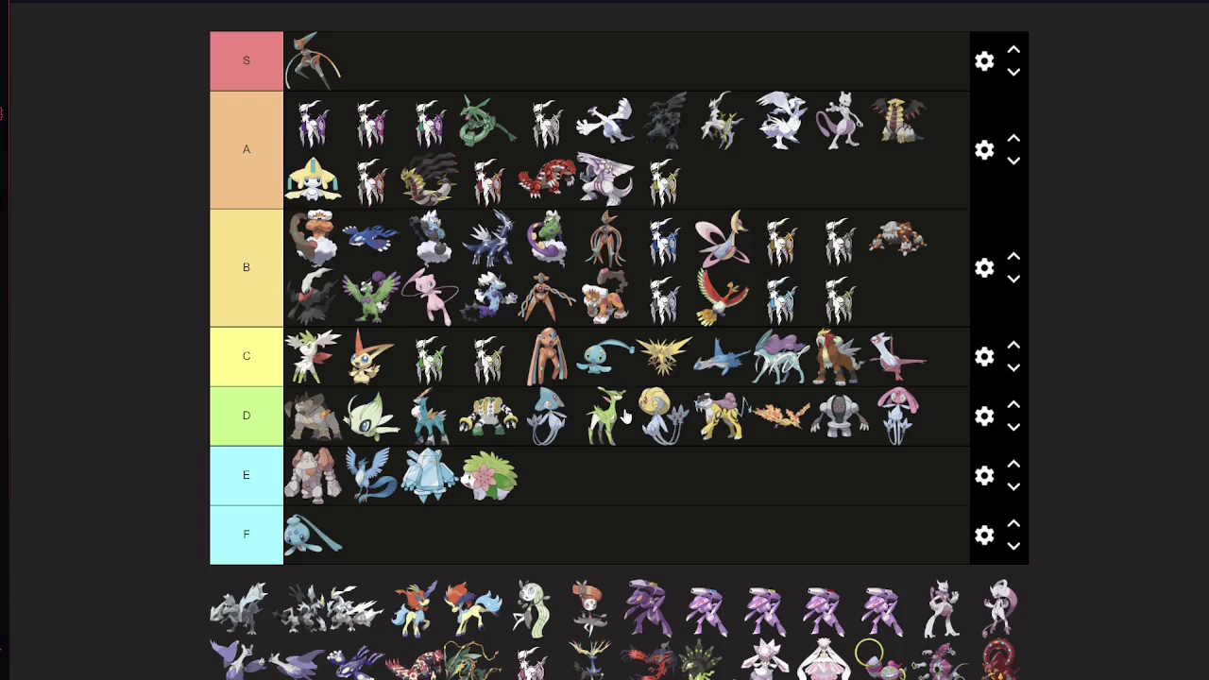
pyautogui.moveTo(608, 308); pyautogui.dragTo(732, 190)
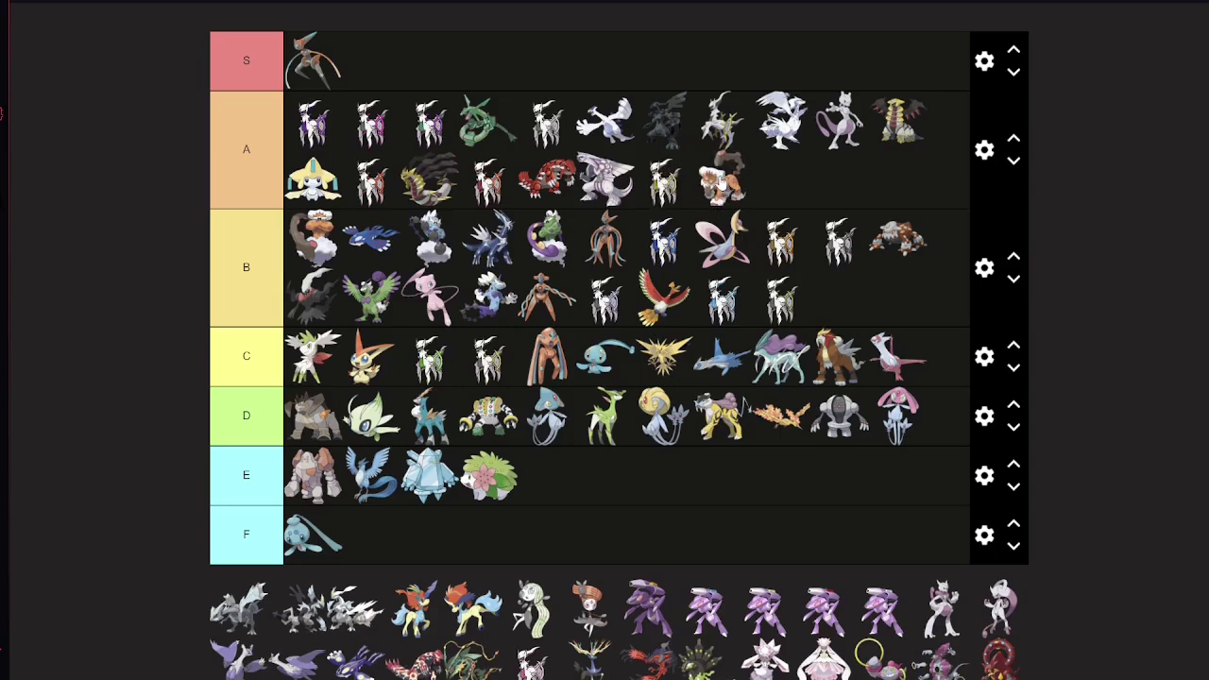
pyautogui.moveTo(721, 181); pyautogui.dragTo(563, 184)
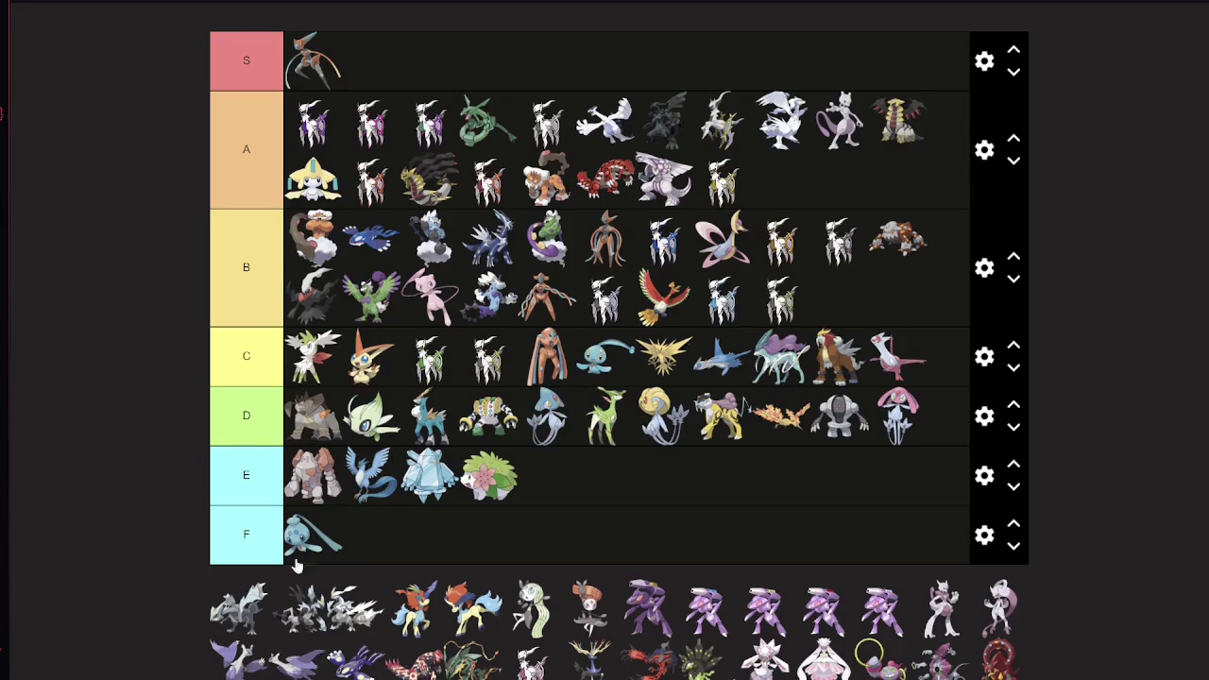
# Place Kyurem at the start of tier E and shift its position in the tier list
pyautogui.moveTo(238, 604); pyautogui.dragTo(312, 477)
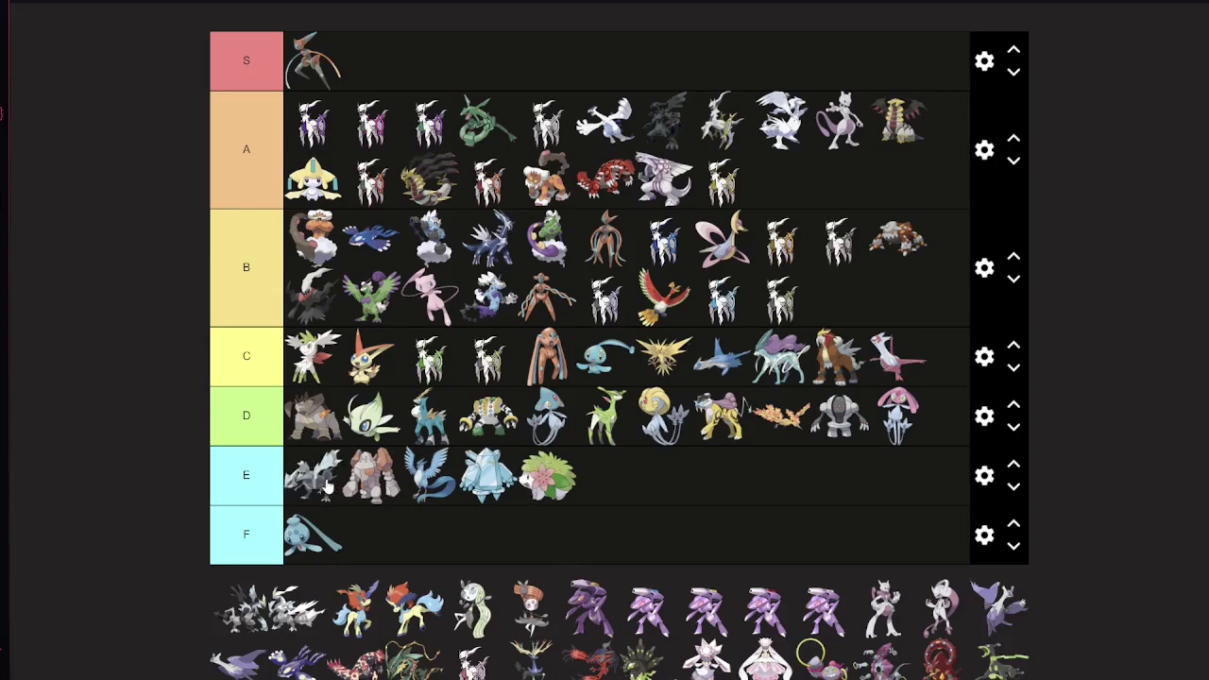
pyautogui.moveTo(325, 484); pyautogui.dragTo(731, 456)
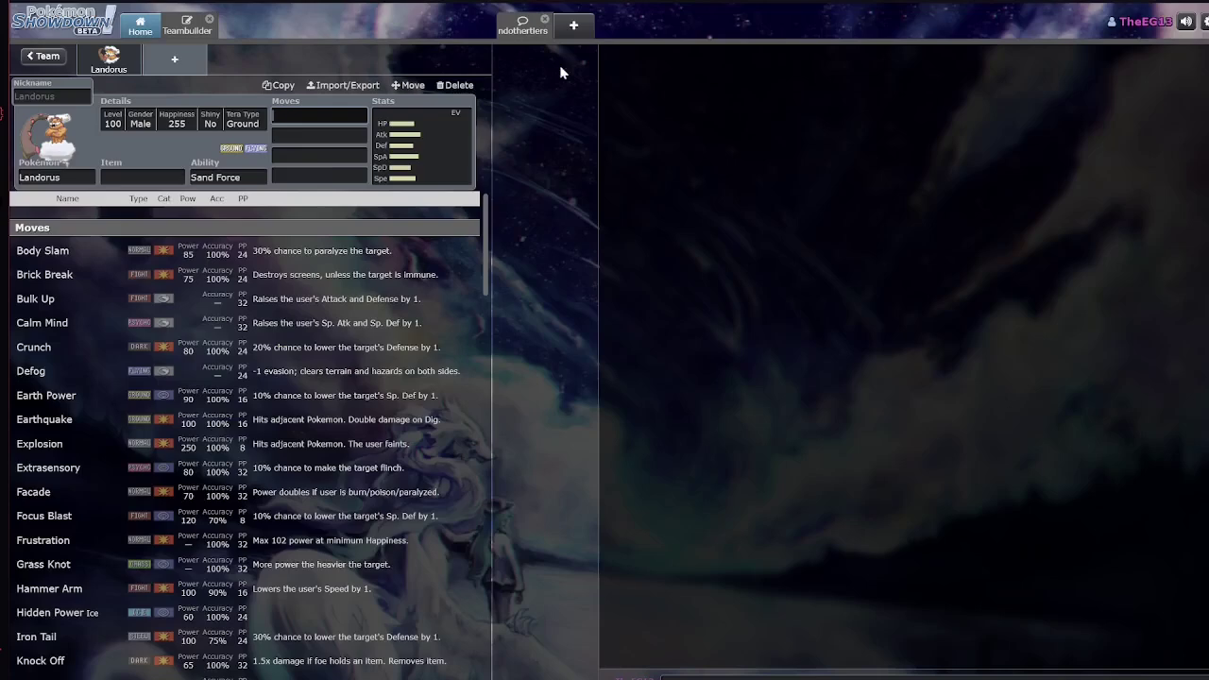
# Change the Pokémon in Pokémon Showdown to Kyurem and check its ability
pyautogui.click(52, 177)
pyautogui.write('Kyurem')
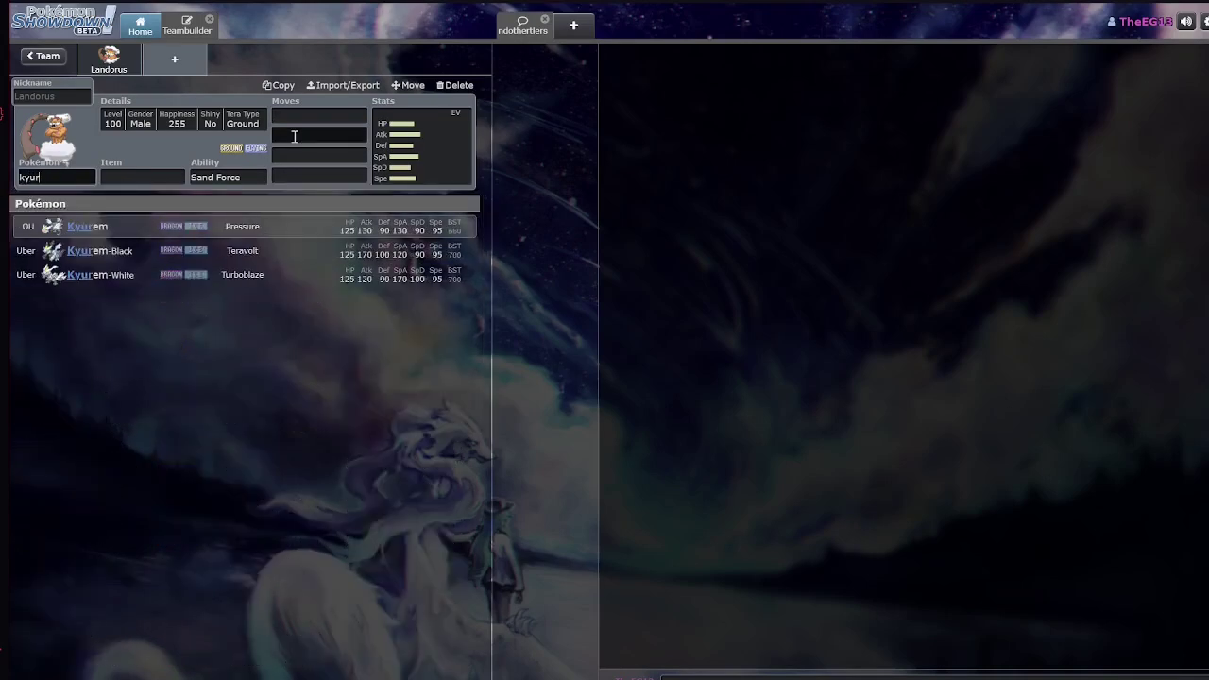
pyautogui.press('Return')
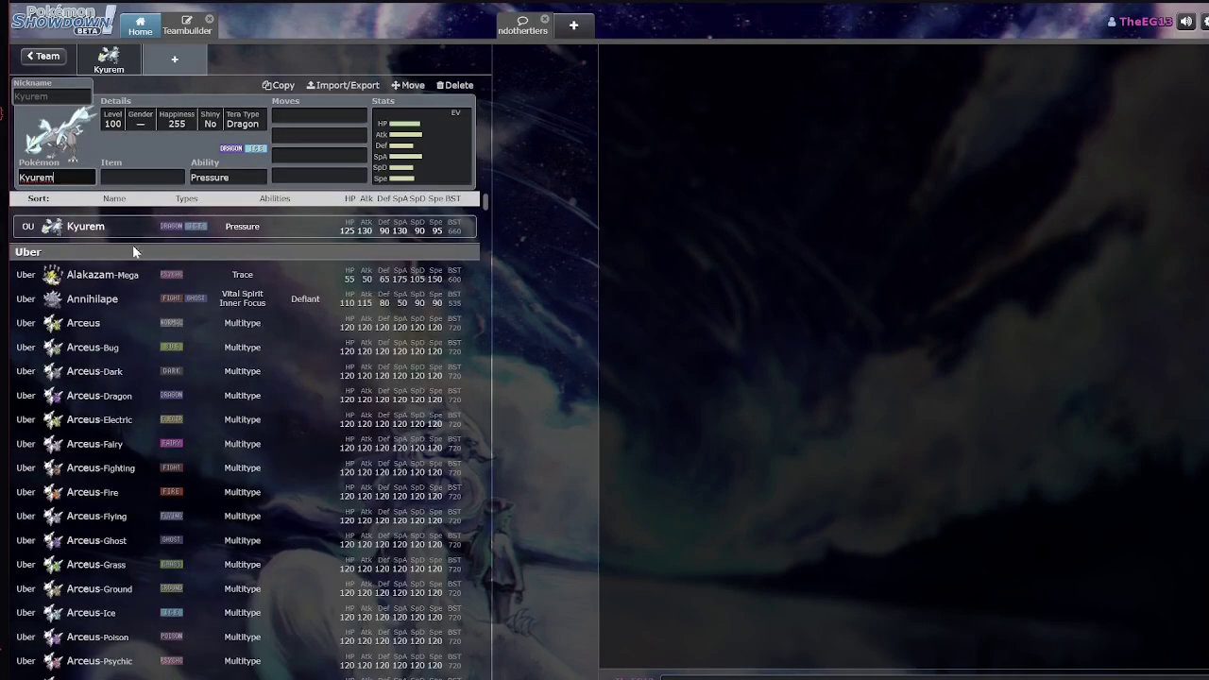
pyautogui.click(168, 176)
pyautogui.click(217, 176)
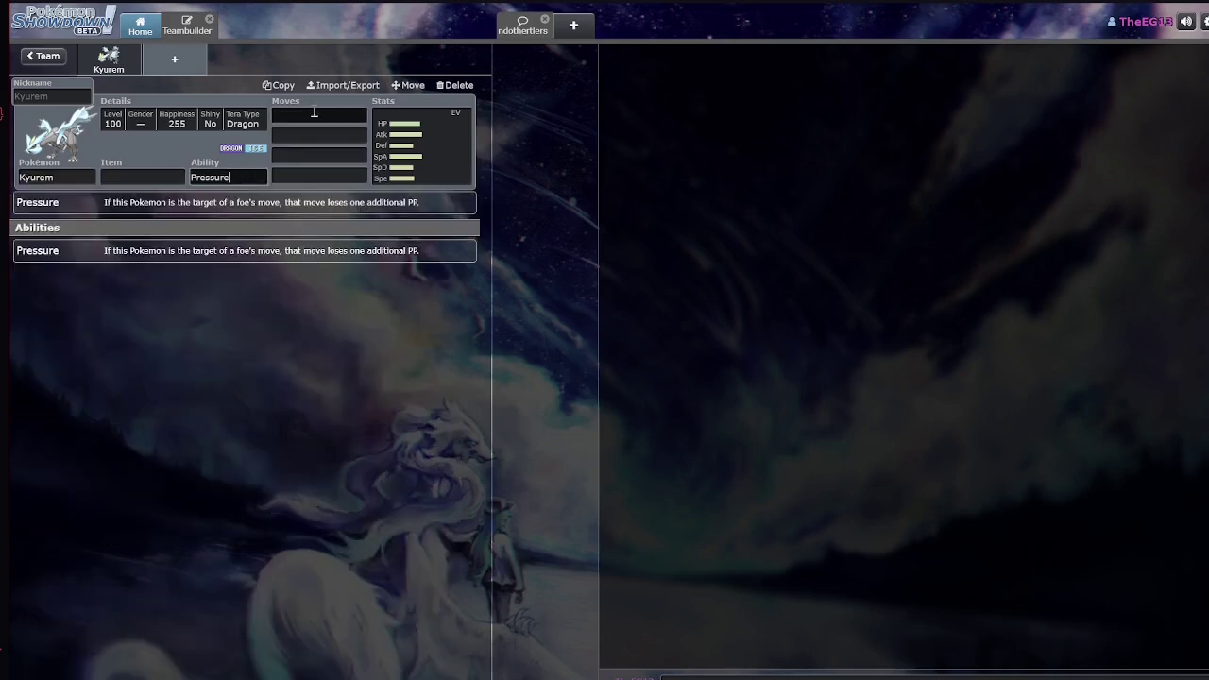
pyautogui.click(283, 117)
pyautogui.click(91, 177)
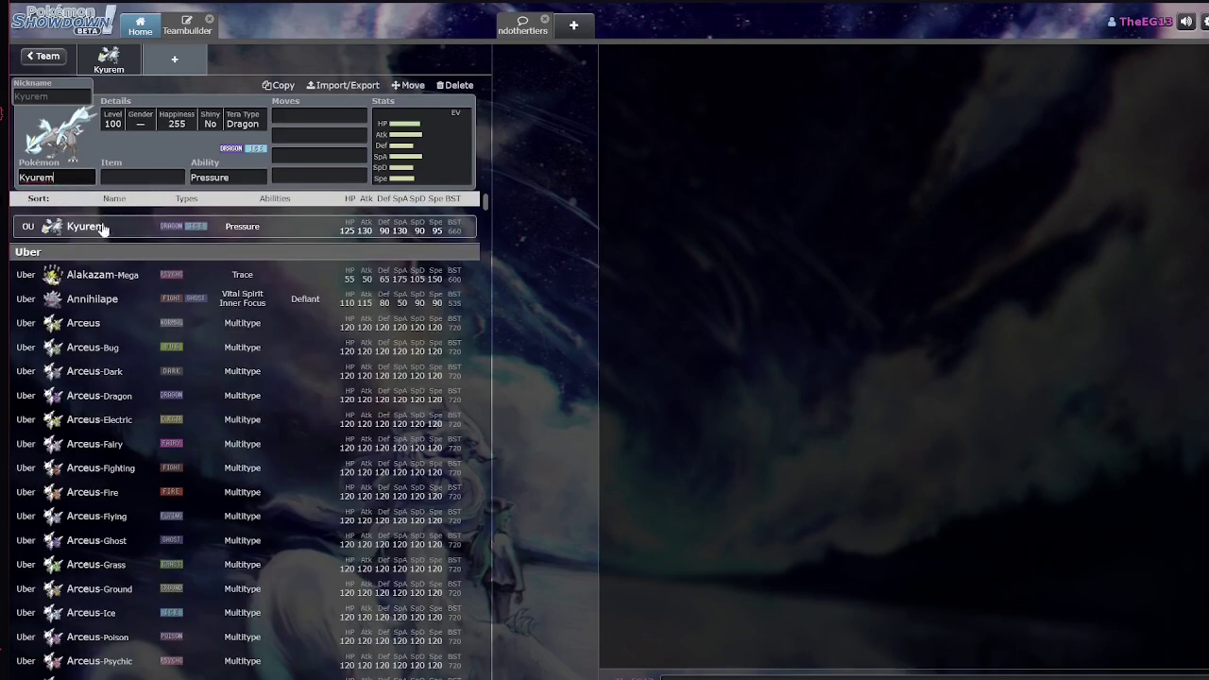
pyautogui.click(160, 177)
pyautogui.click(250, 175)
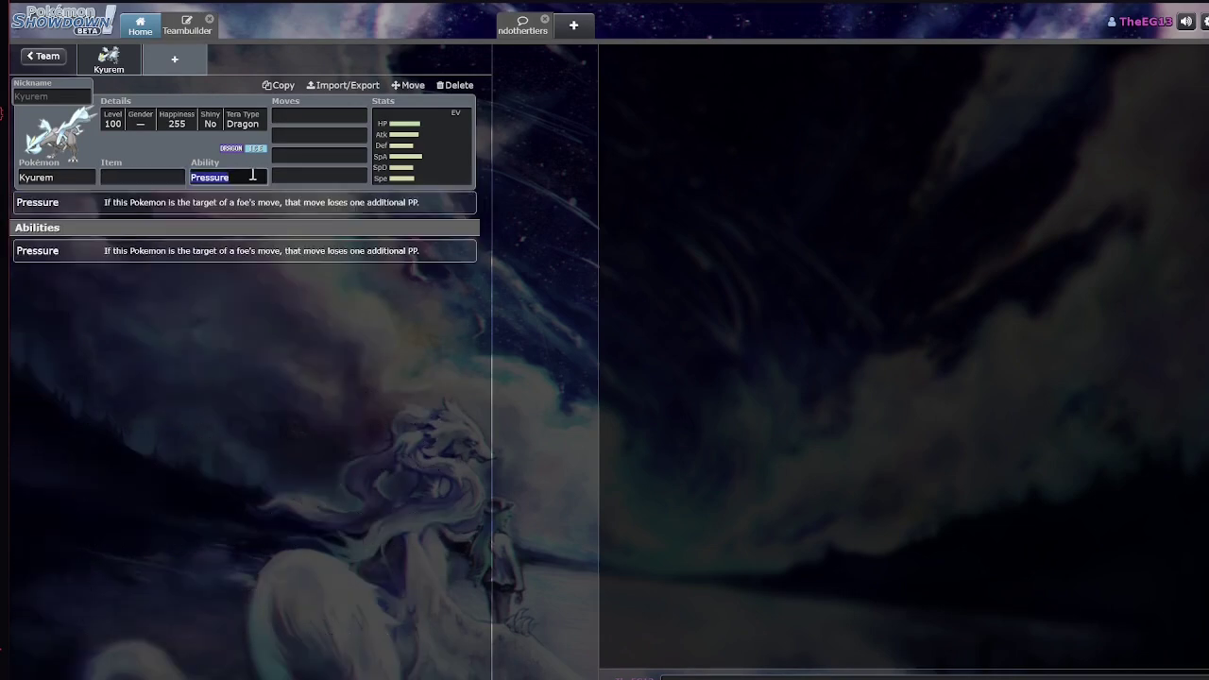
# Look through Kyurem's available moves
pyautogui.click(301, 117)
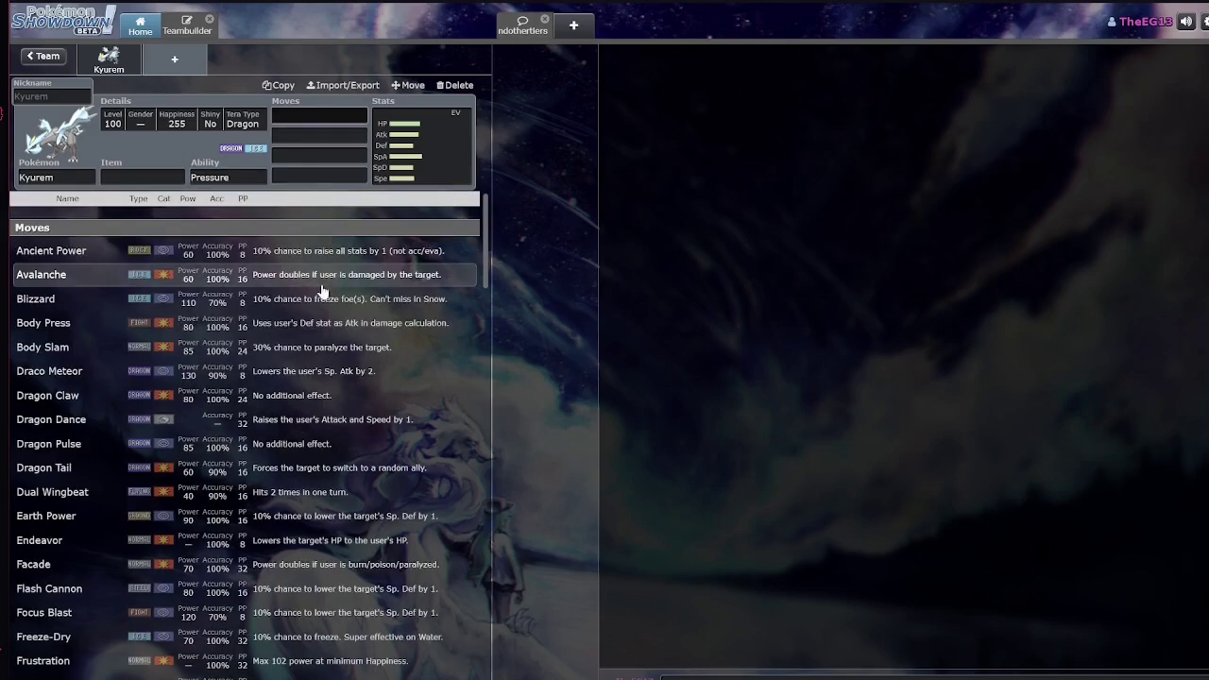
pyautogui.scroll(-3, 329, 498)
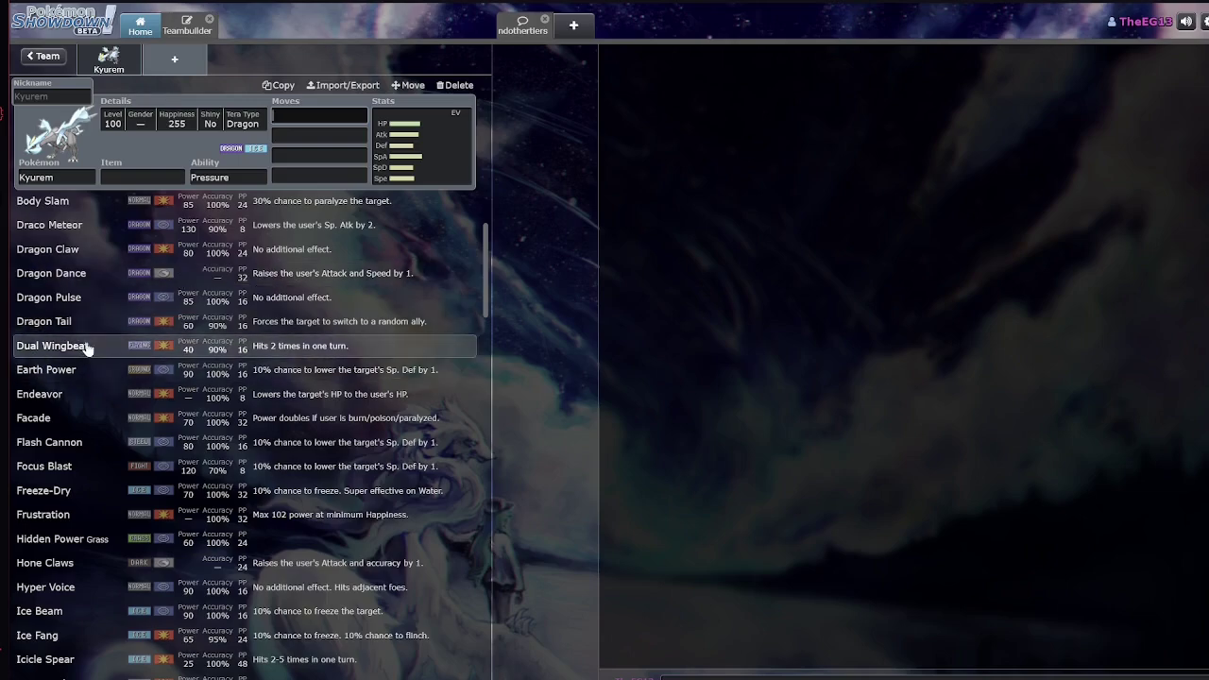
pyautogui.scroll(-6, 92, 346)
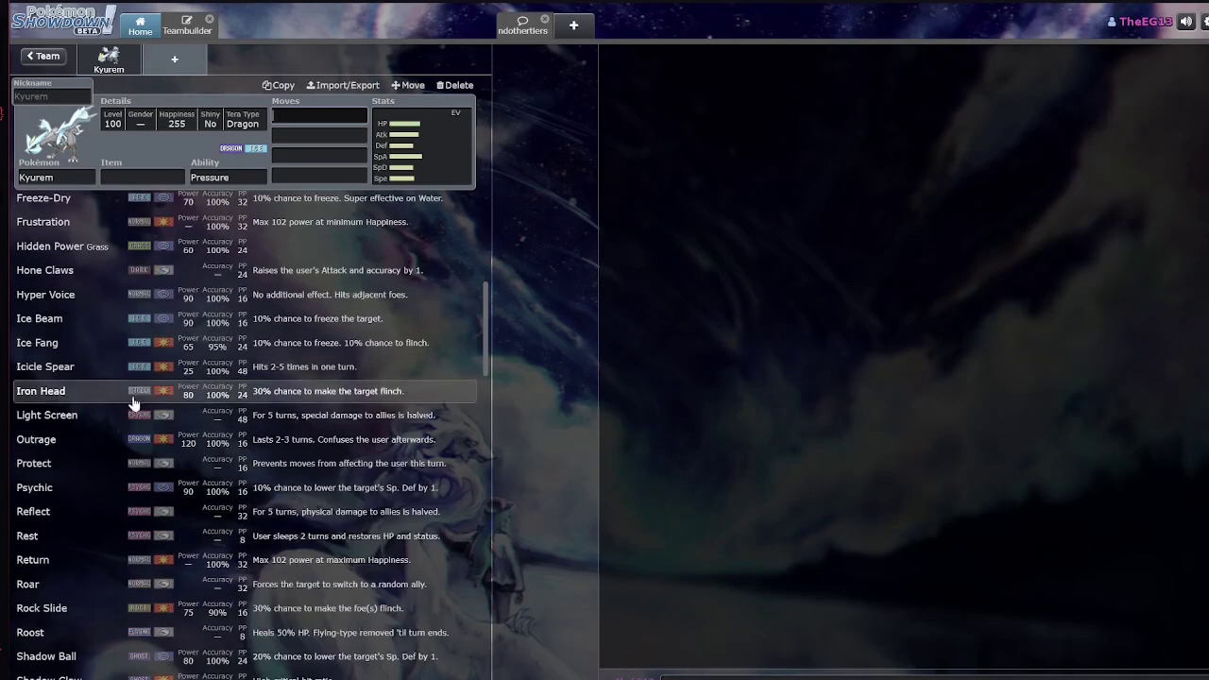
pyautogui.scroll(-7, 127, 411)
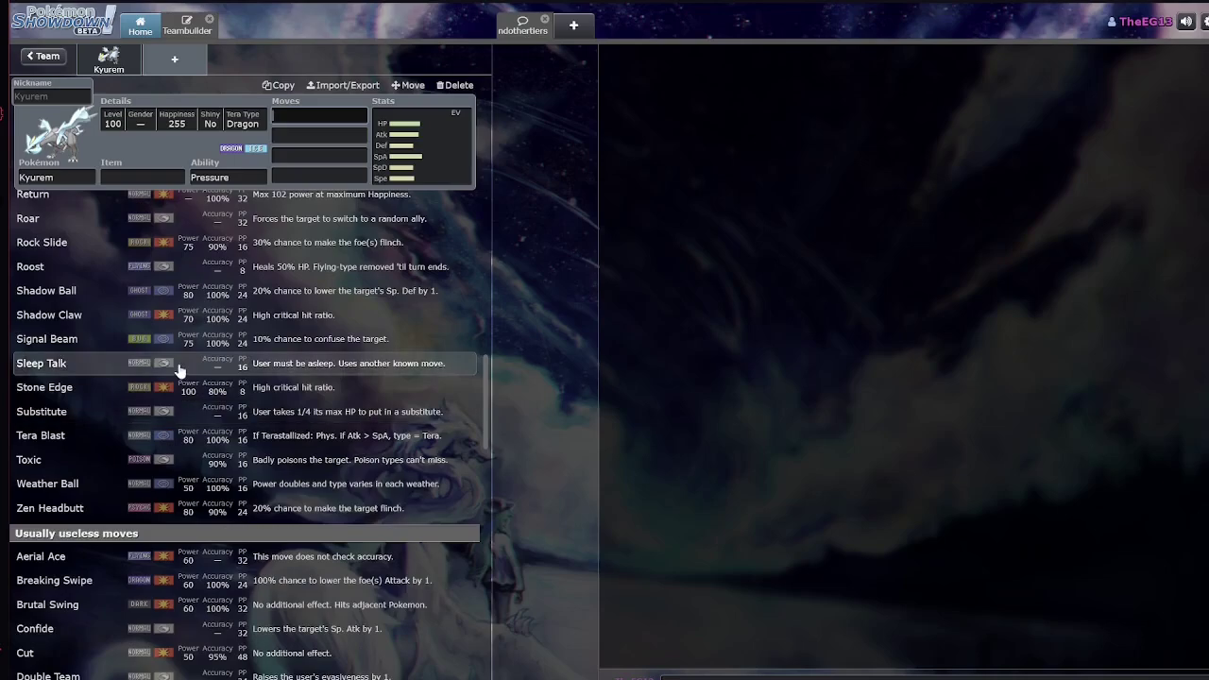
pyautogui.scroll(3, 159, 365)
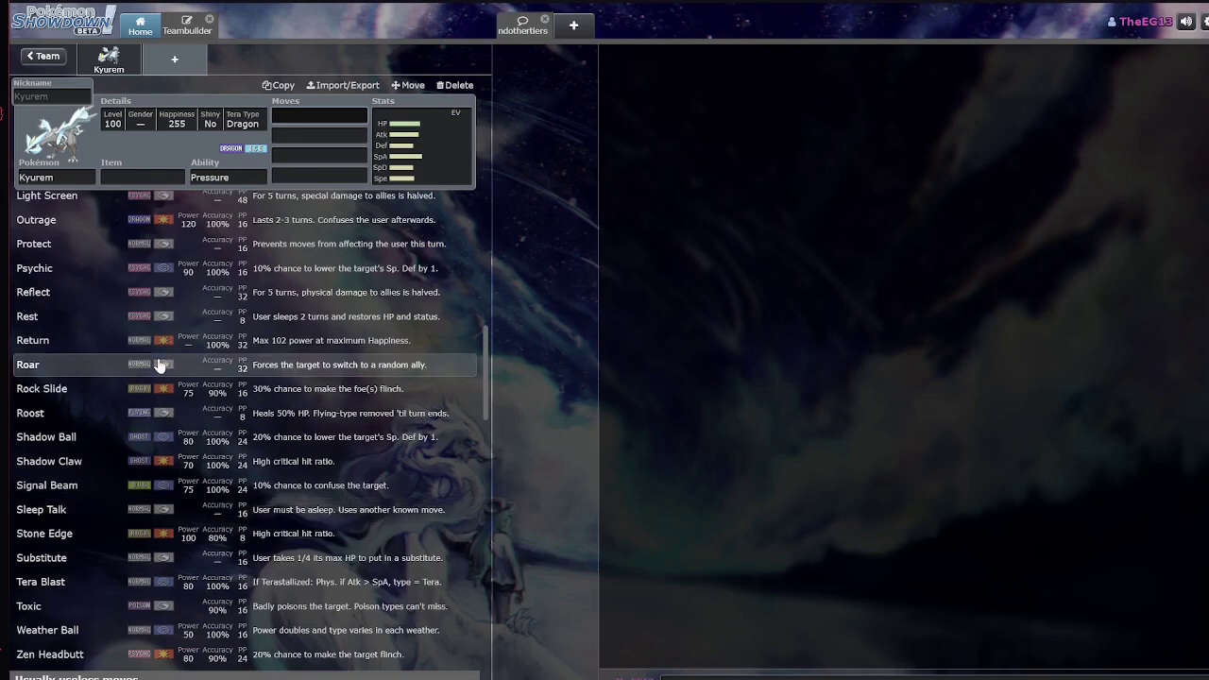
pyautogui.scroll(13, 141, 360)
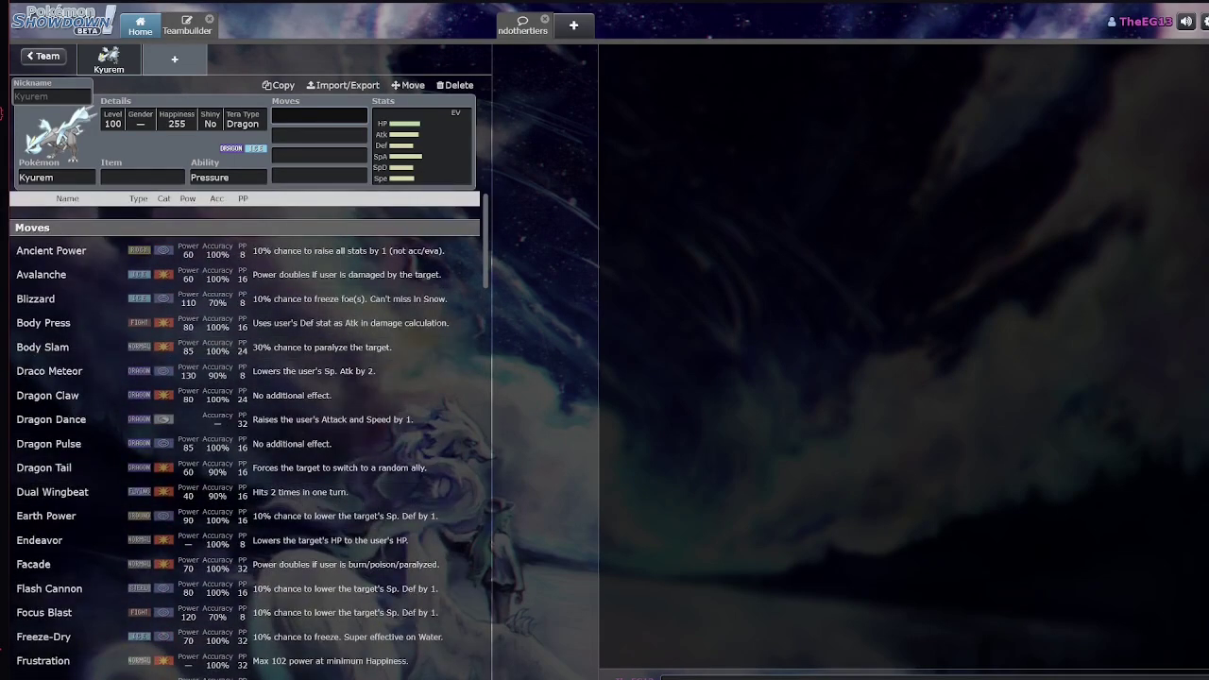
# Check Kyurem's base stats and go through its move list again
pyautogui.click(423, 156)
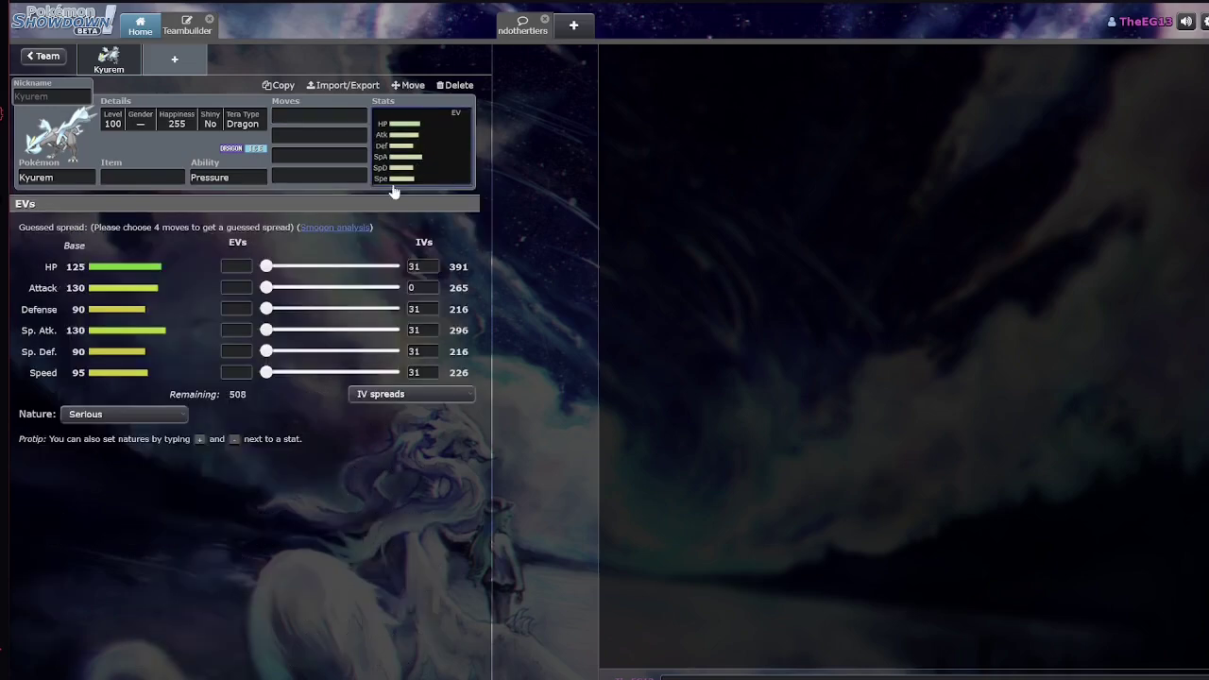
pyautogui.click(312, 114)
pyautogui.scroll(-8, 189, 401)
pyautogui.scroll(8, 189, 399)
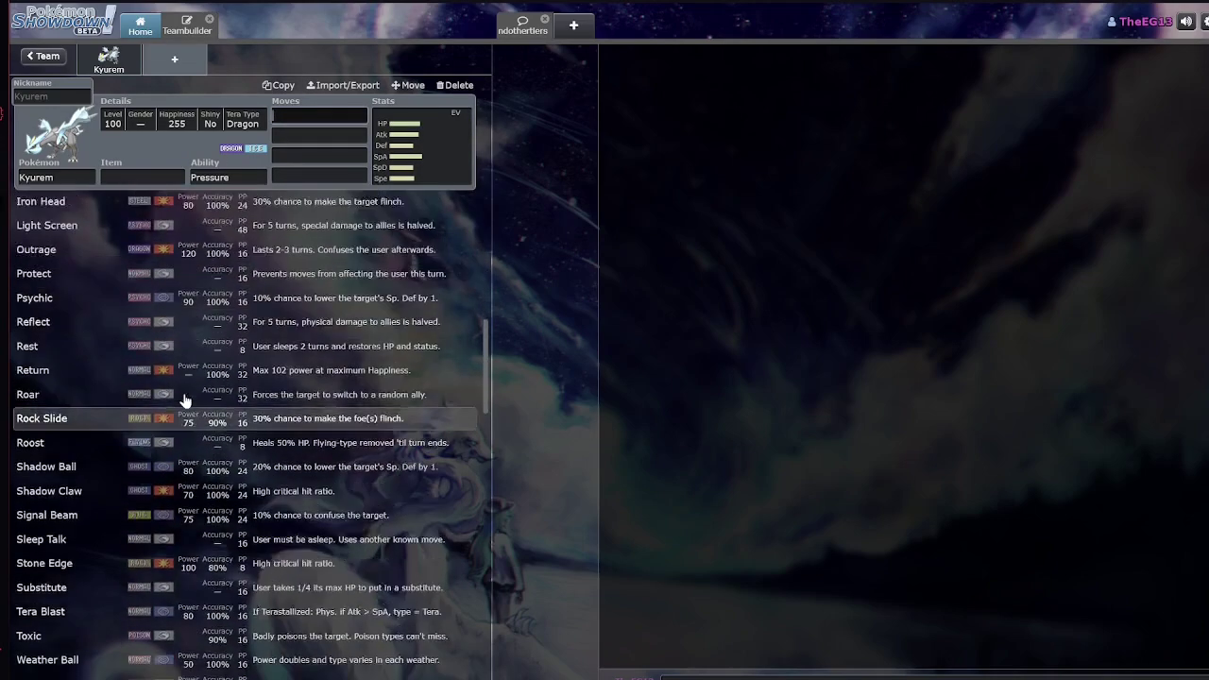
pyautogui.scroll(-6, 95, 387)
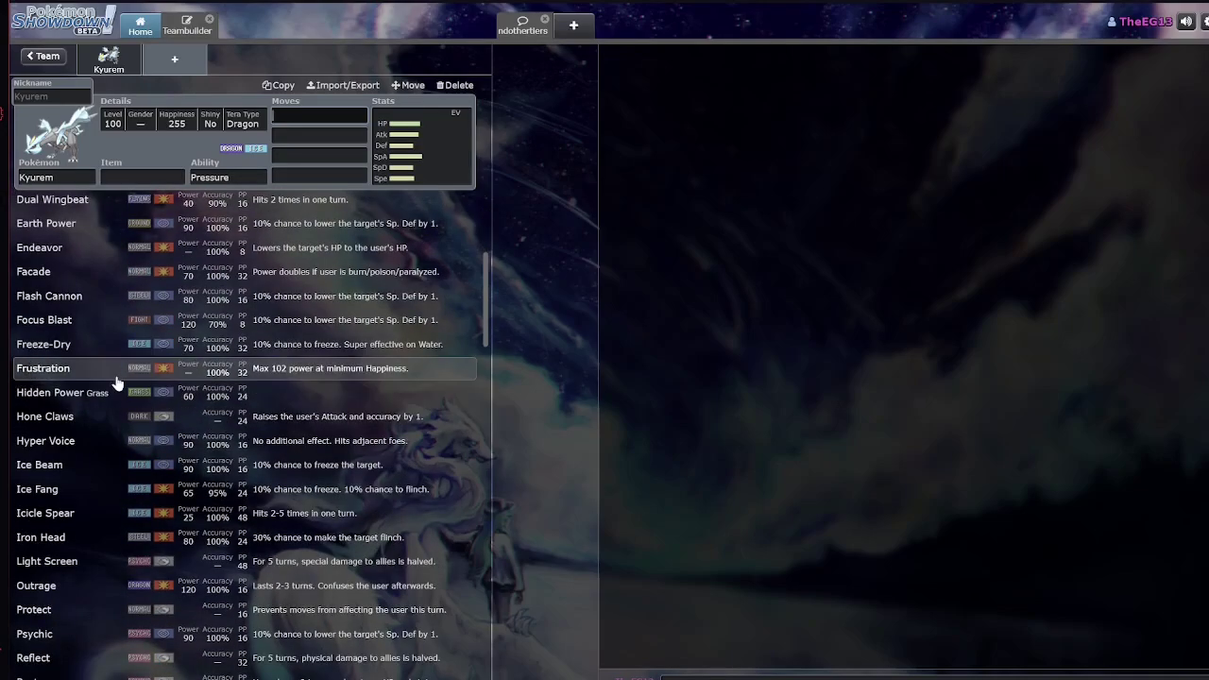
pyautogui.scroll(-4, 131, 388)
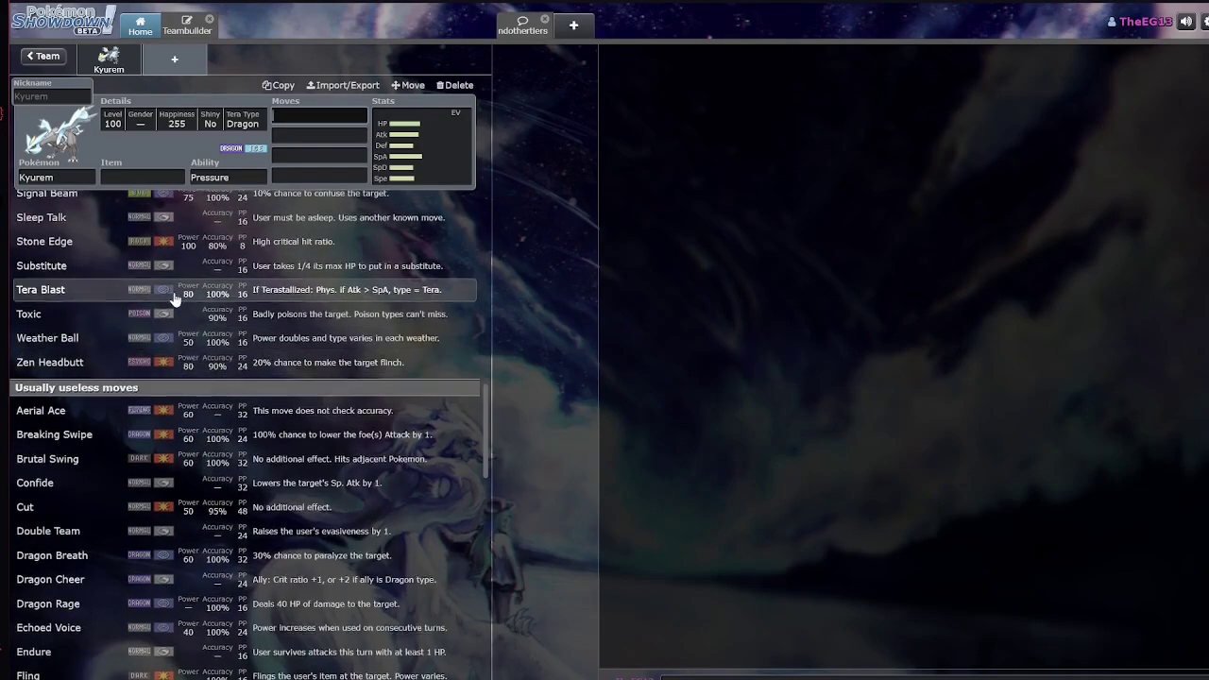
# Recheck Kyurem's moves and base stats, and move it from tier D to tier C between Manaphy and Zapdos
pyautogui.scroll(10, 170, 302)
pyautogui.scroll(2, 151, 295)
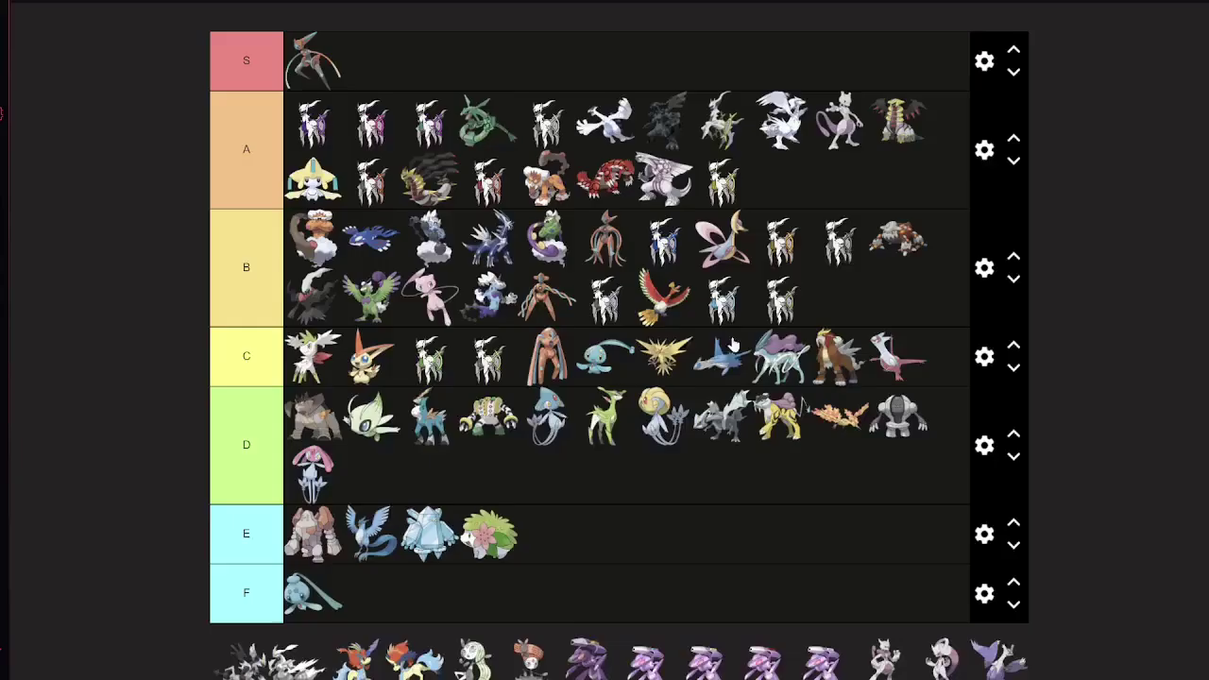
pyautogui.moveTo(734, 416); pyautogui.dragTo(491, 406)
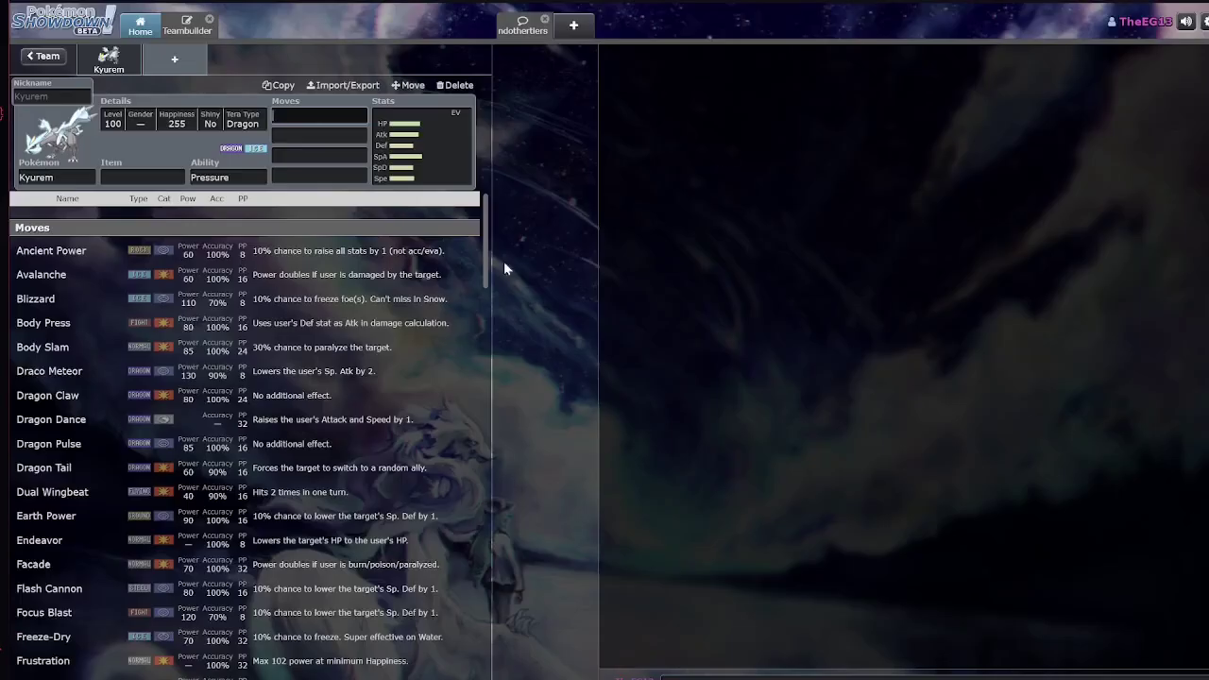
pyautogui.click(422, 147)
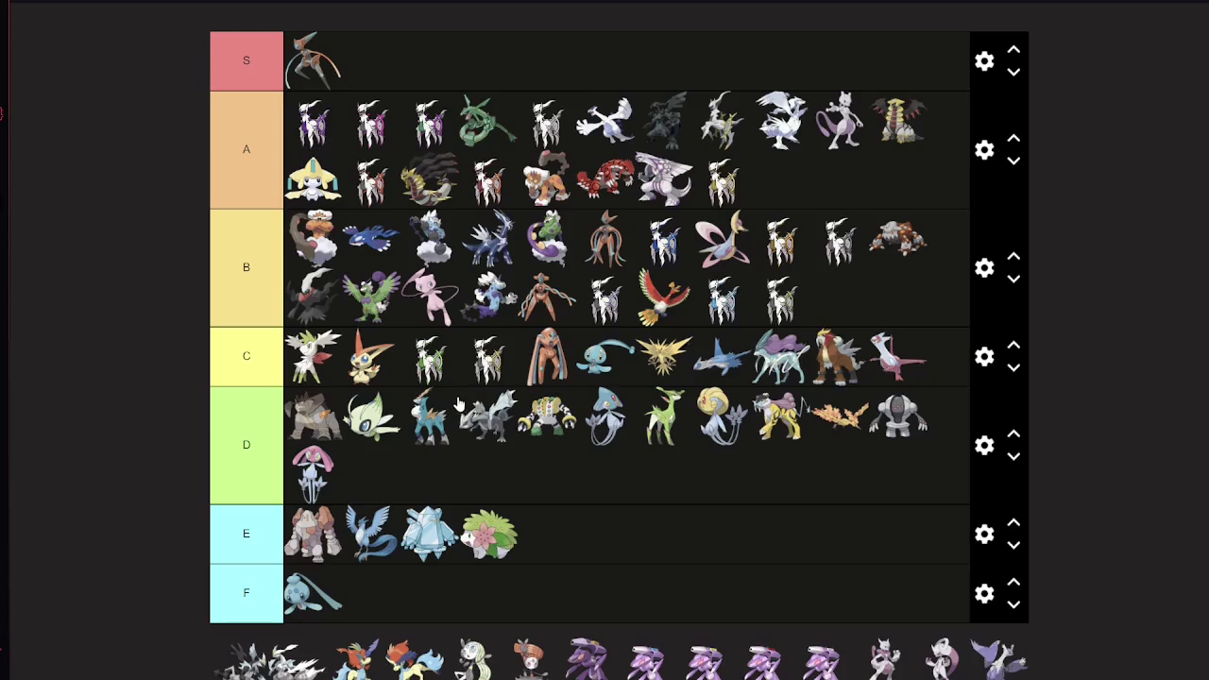
pyautogui.moveTo(491, 416); pyautogui.dragTo(661, 362)
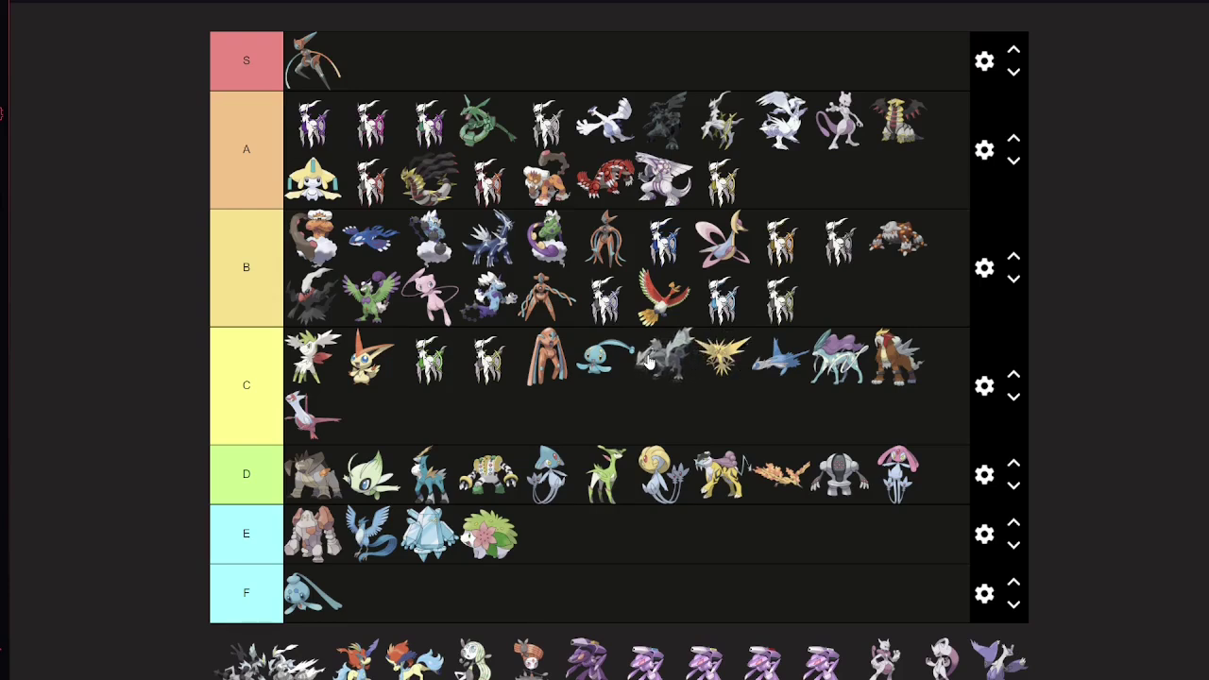
pyautogui.moveTo(648, 362); pyautogui.dragTo(593, 363)
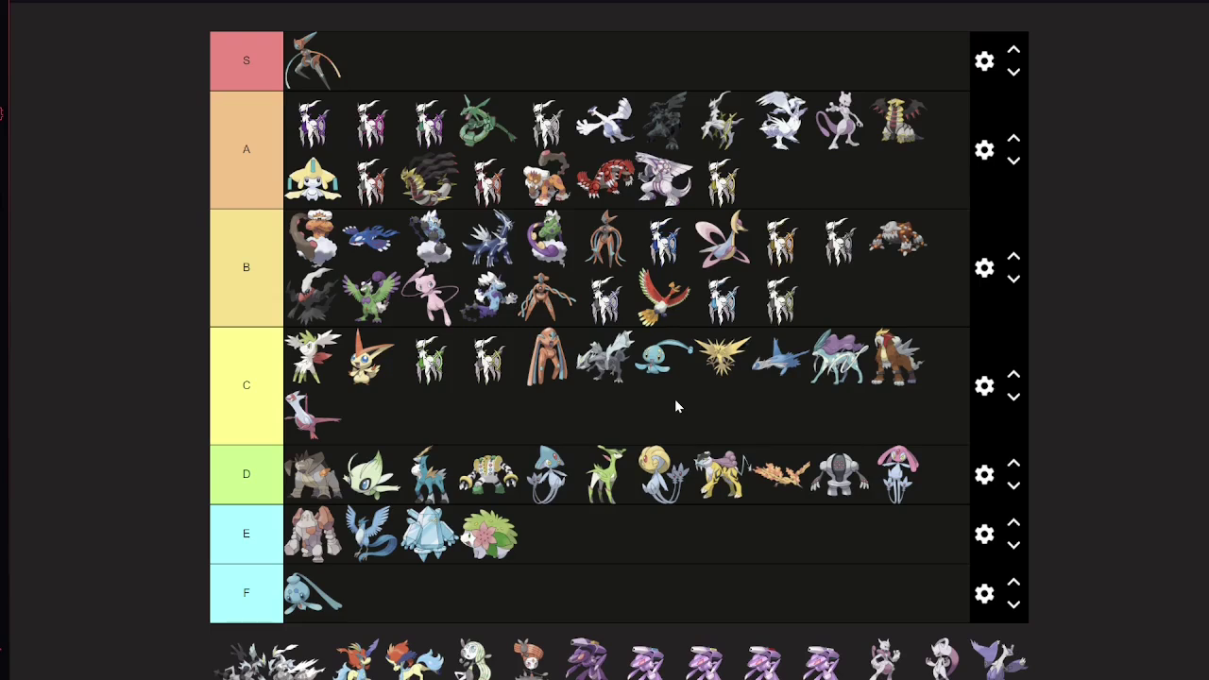
pyautogui.moveTo(589, 359); pyautogui.dragTo(669, 375)
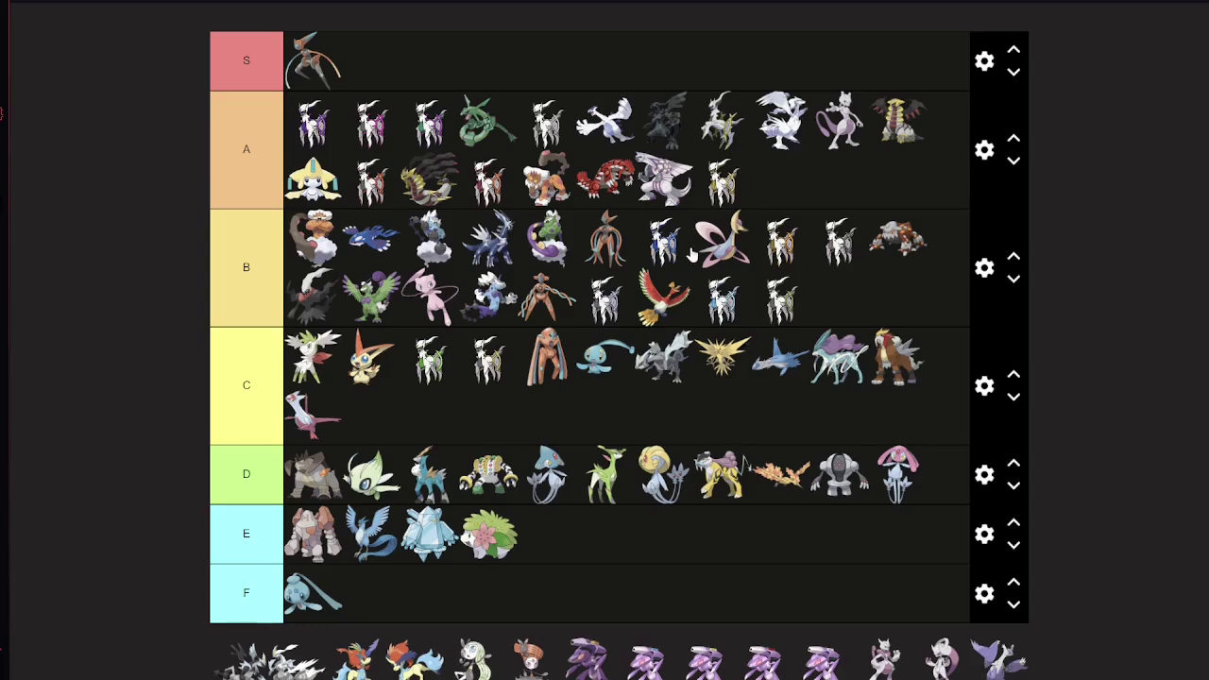
# Place Black Kyurem in tier S after Deoxys and White Kyurem in tier A directly after Rayquaza
pyautogui.scroll(2, 720, 437)
pyautogui.scroll(-2, 506, 353)
pyautogui.moveTo(272, 627); pyautogui.dragTo(392, 59)
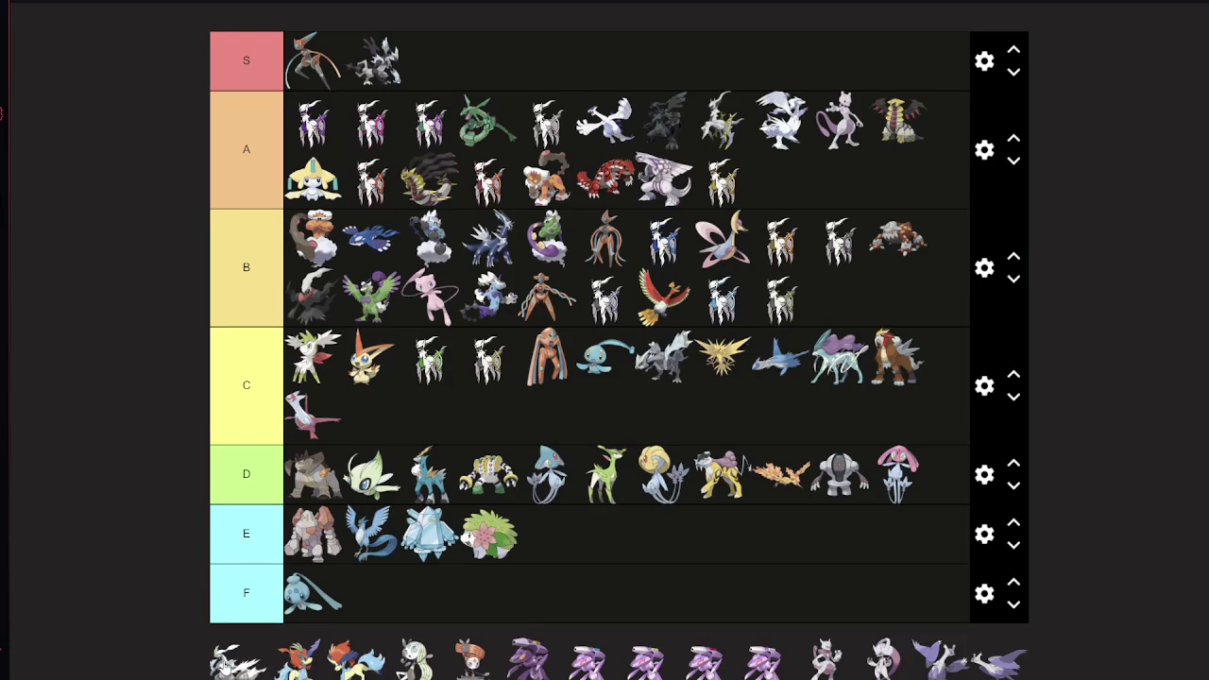
pyautogui.moveTo(223, 665); pyautogui.dragTo(519, 151)
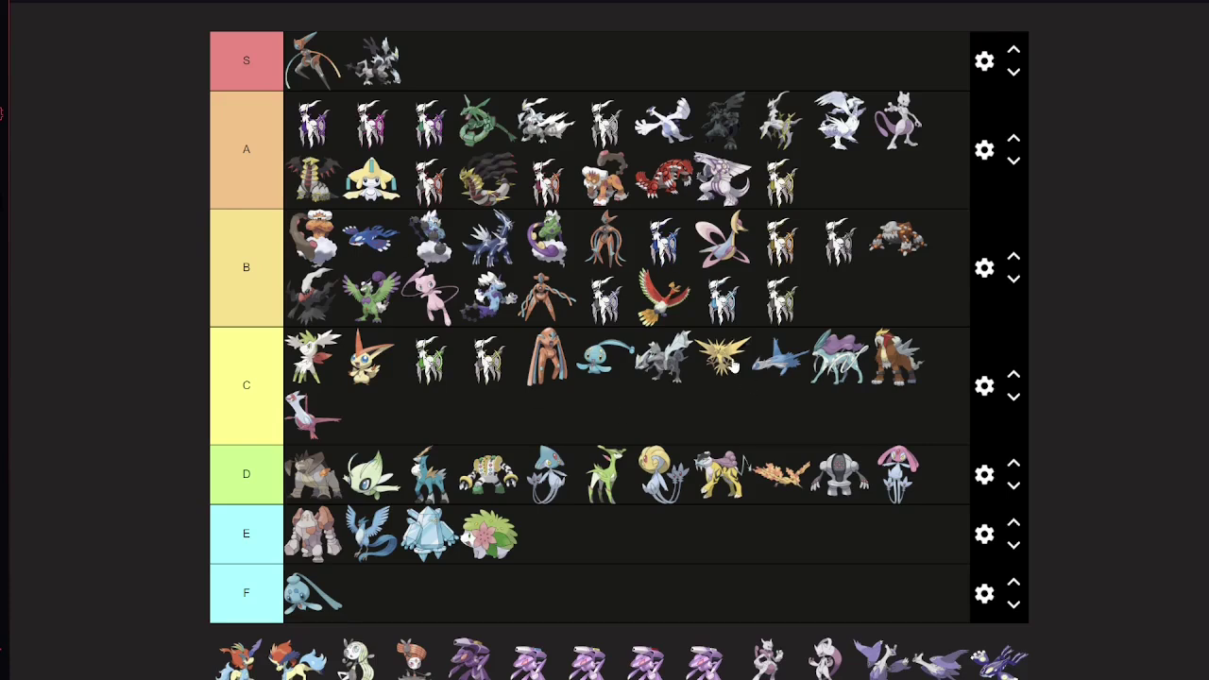
# Switch to Pokémon Showdown, change the Pokémon from Kyurem to Keldeo and check its ability
pyautogui.scroll(-1, 780, 368)
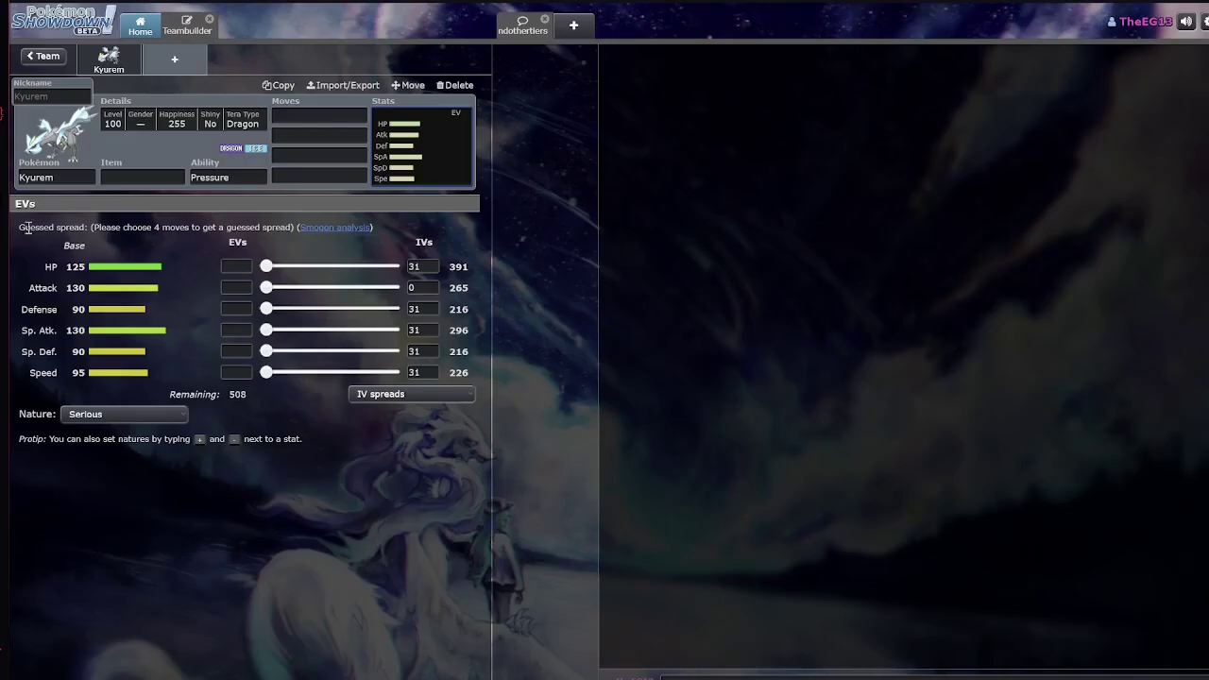
pyautogui.click(91, 161)
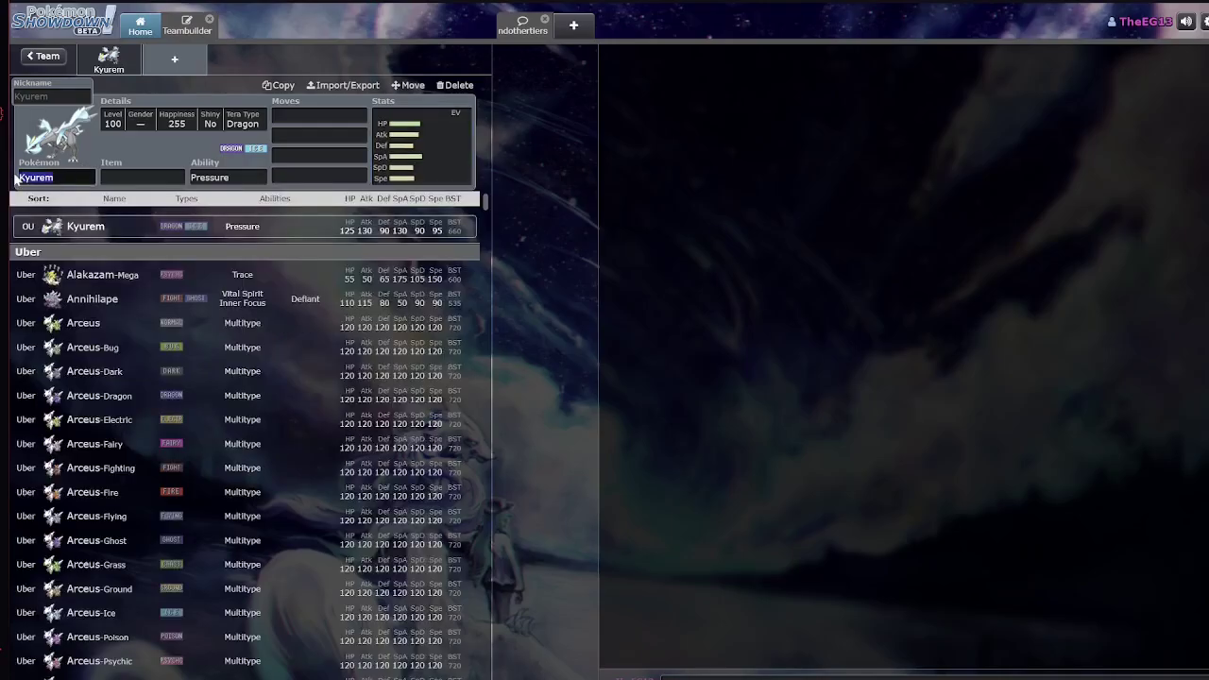
pyautogui.write('keldeo')
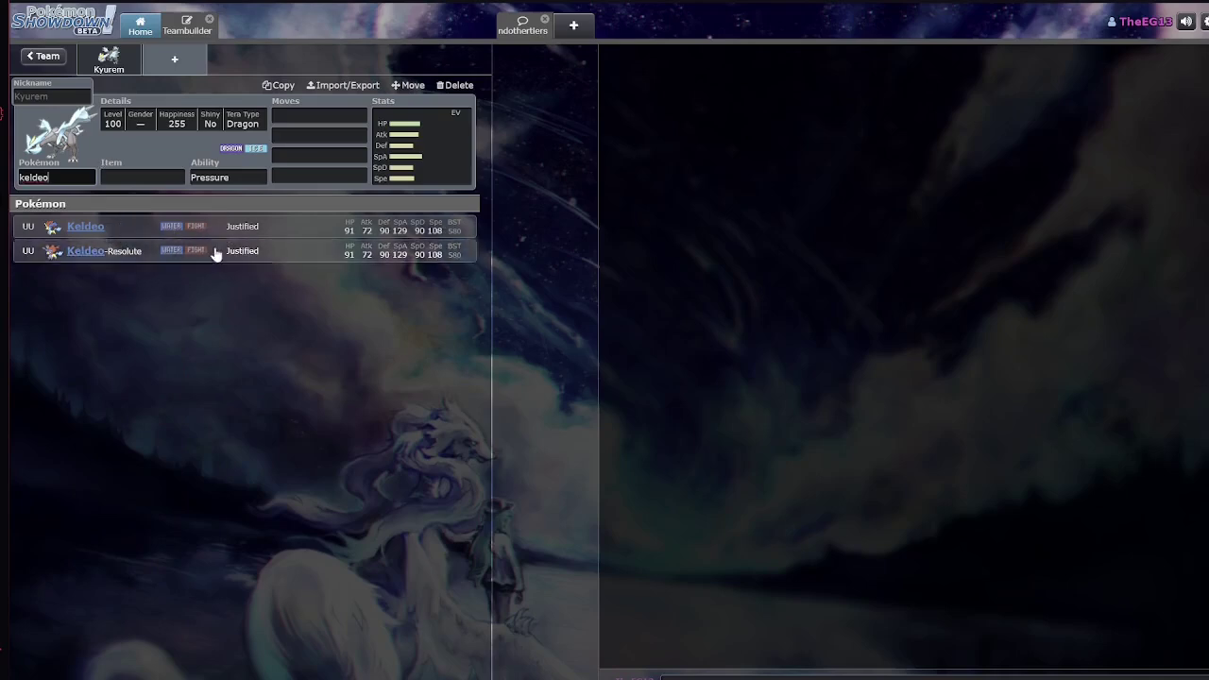
pyautogui.click(272, 229)
pyautogui.press('Tab')
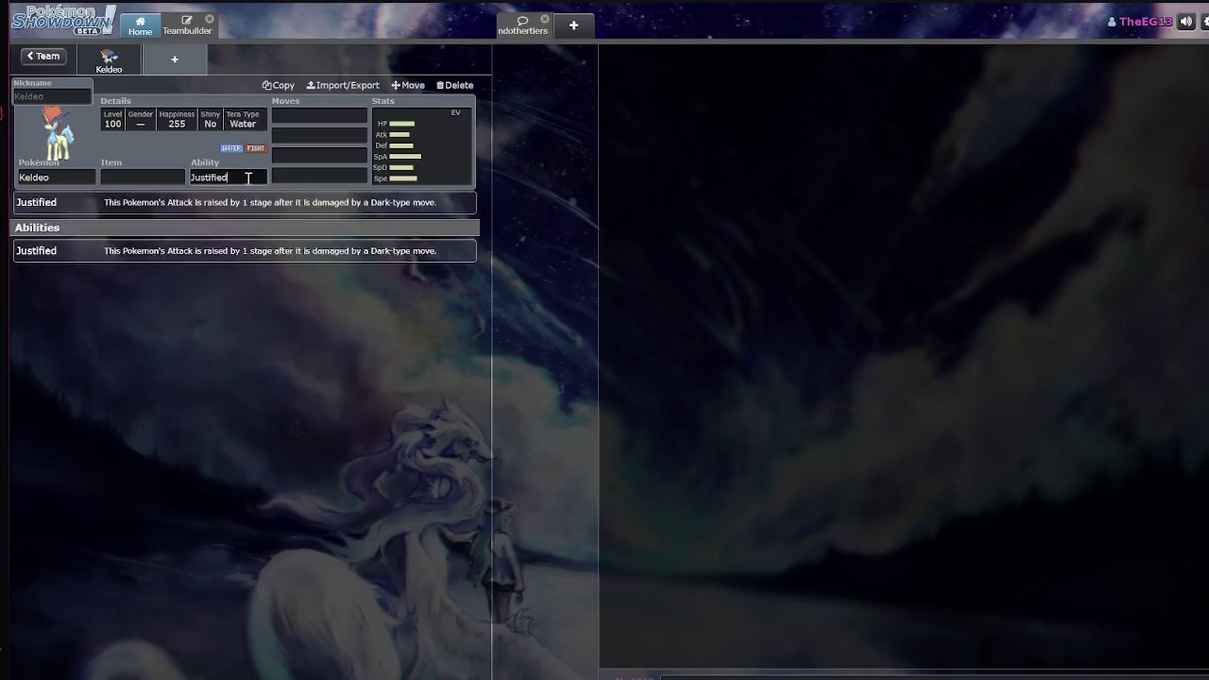
# Look through Keldeo's available moves and check its base stats
pyautogui.press('Tab')
pyautogui.scroll(-8, 226, 350)
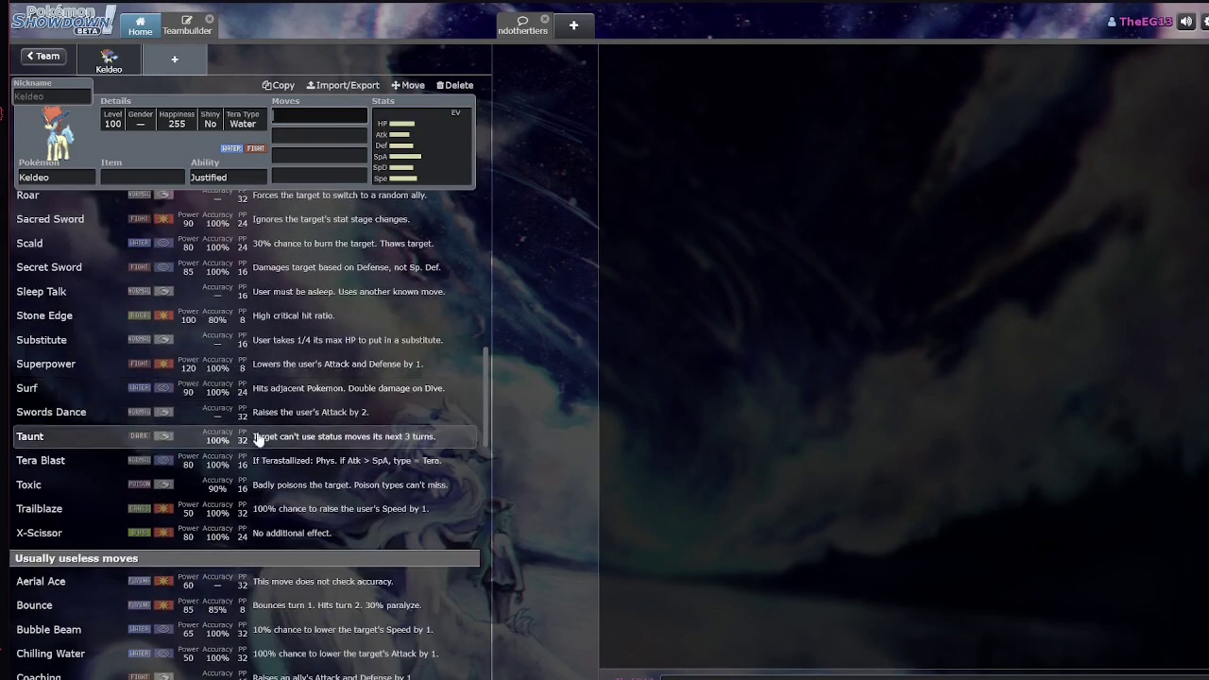
pyautogui.scroll(6, 253, 415)
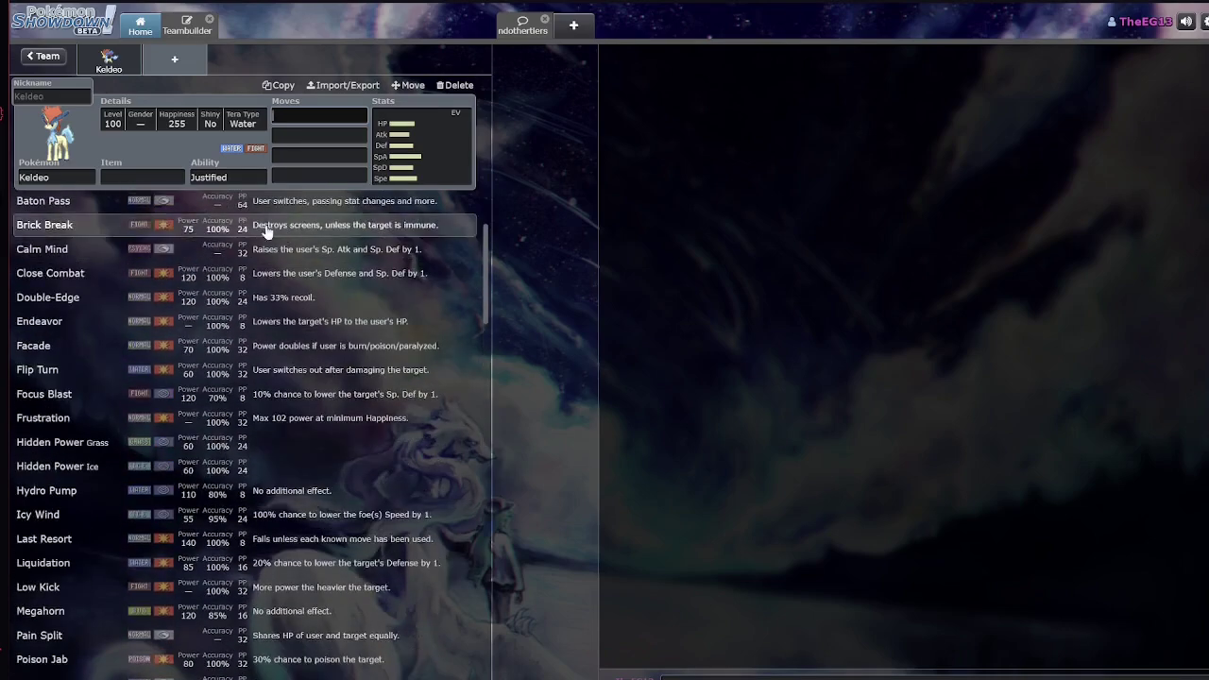
pyautogui.scroll(3, 262, 300)
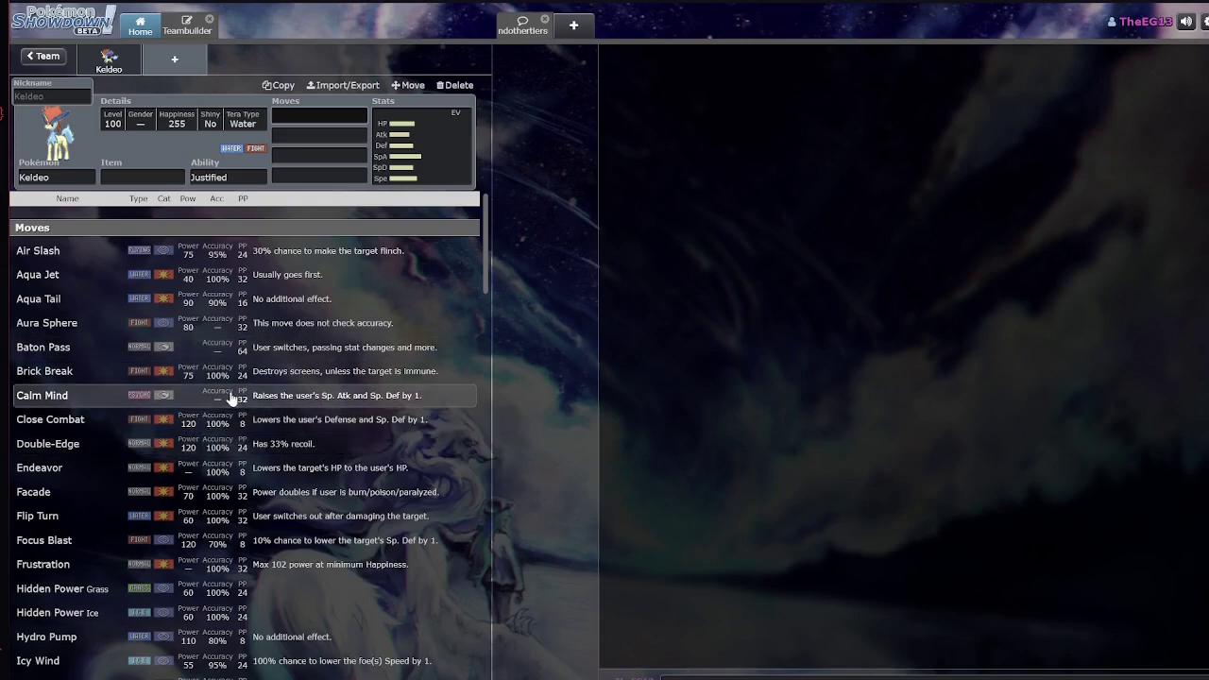
pyautogui.scroll(-3, 318, 472)
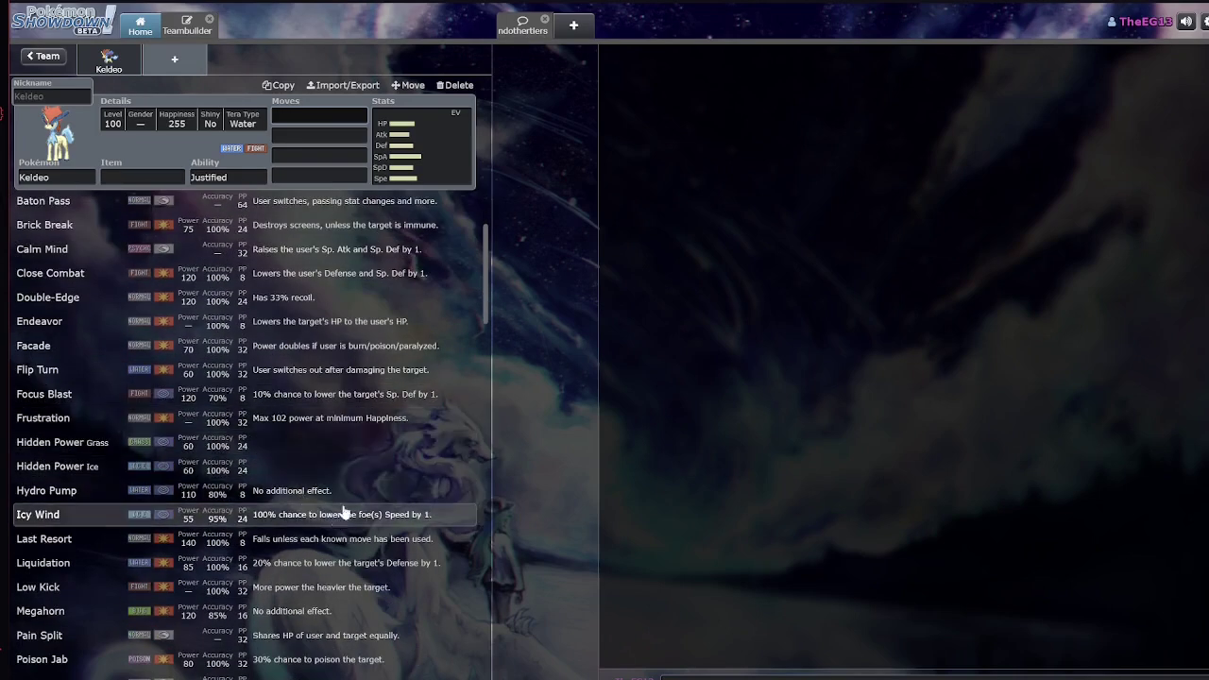
pyautogui.scroll(-3, 330, 517)
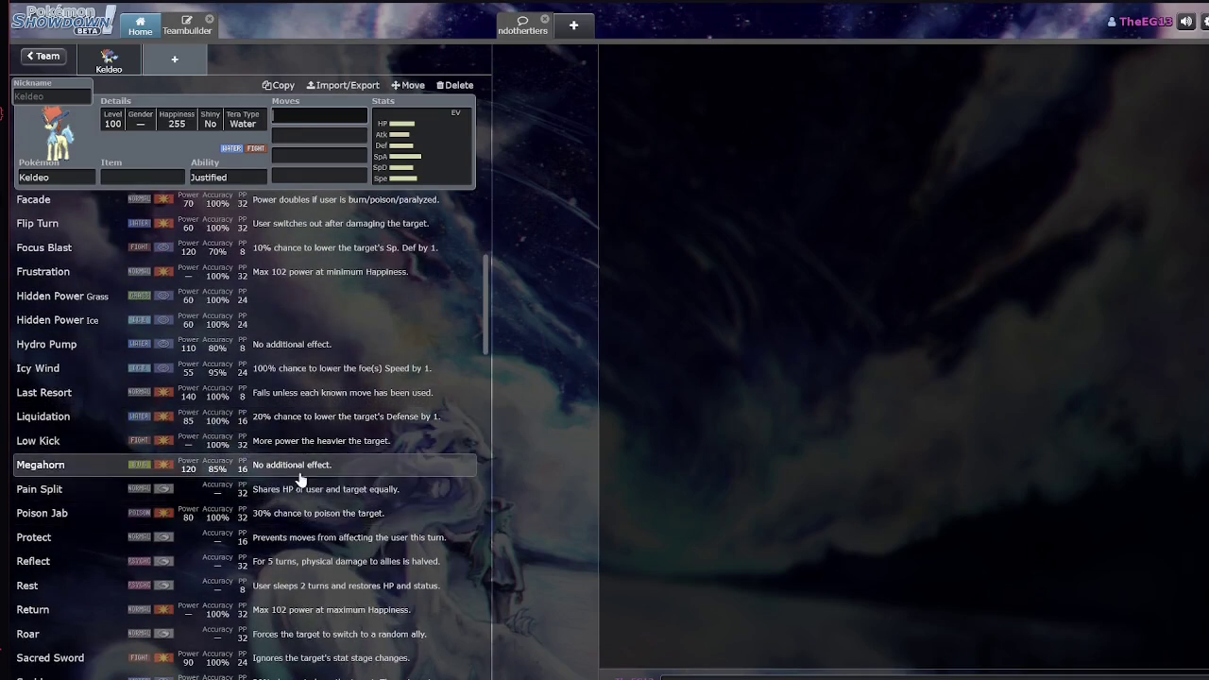
pyautogui.scroll(-2, 372, 478)
pyautogui.scroll(-4, 372, 478)
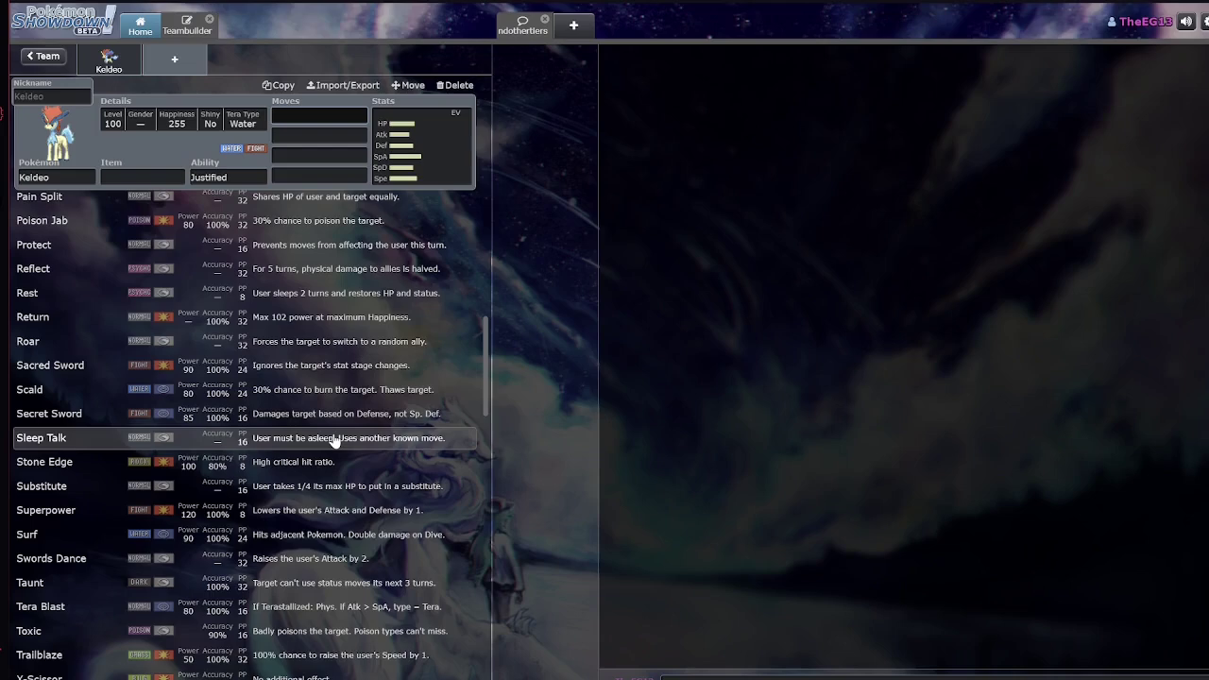
pyautogui.click(446, 175)
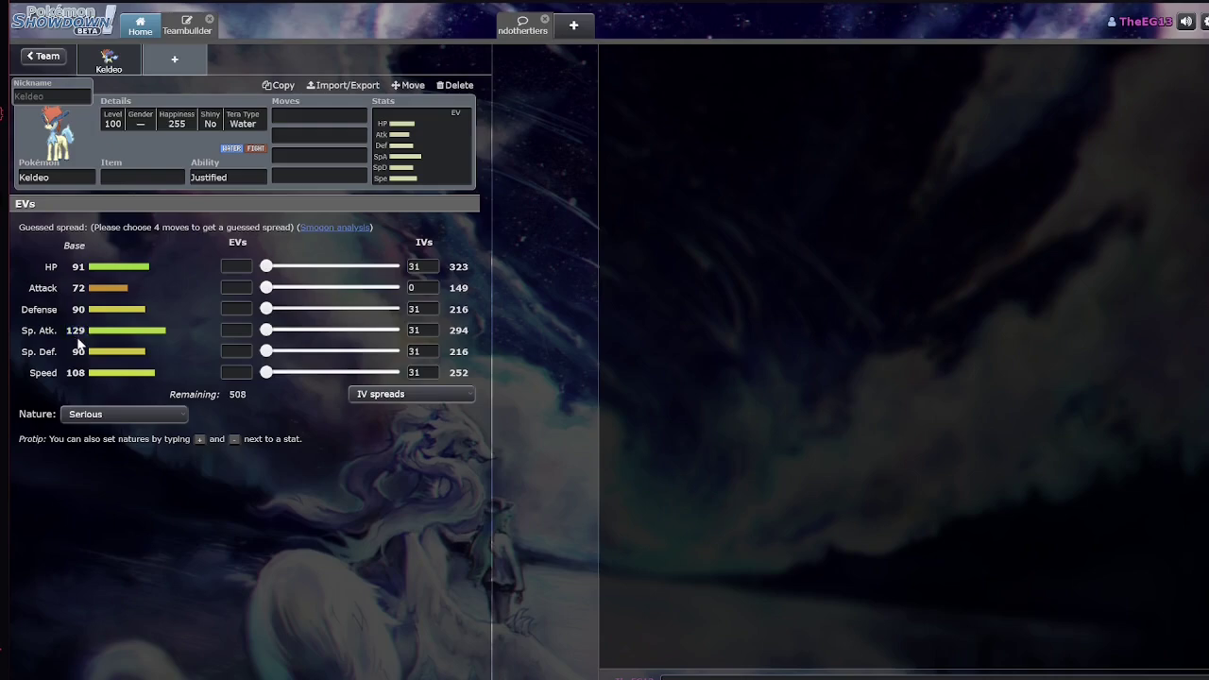
# Go through Keldeo's move list again, examining its attacking and setup options
pyautogui.moveTo(301, 101); pyautogui.dragTo(290, 113)
pyautogui.click(290, 113)
pyautogui.scroll(-10, 271, 346)
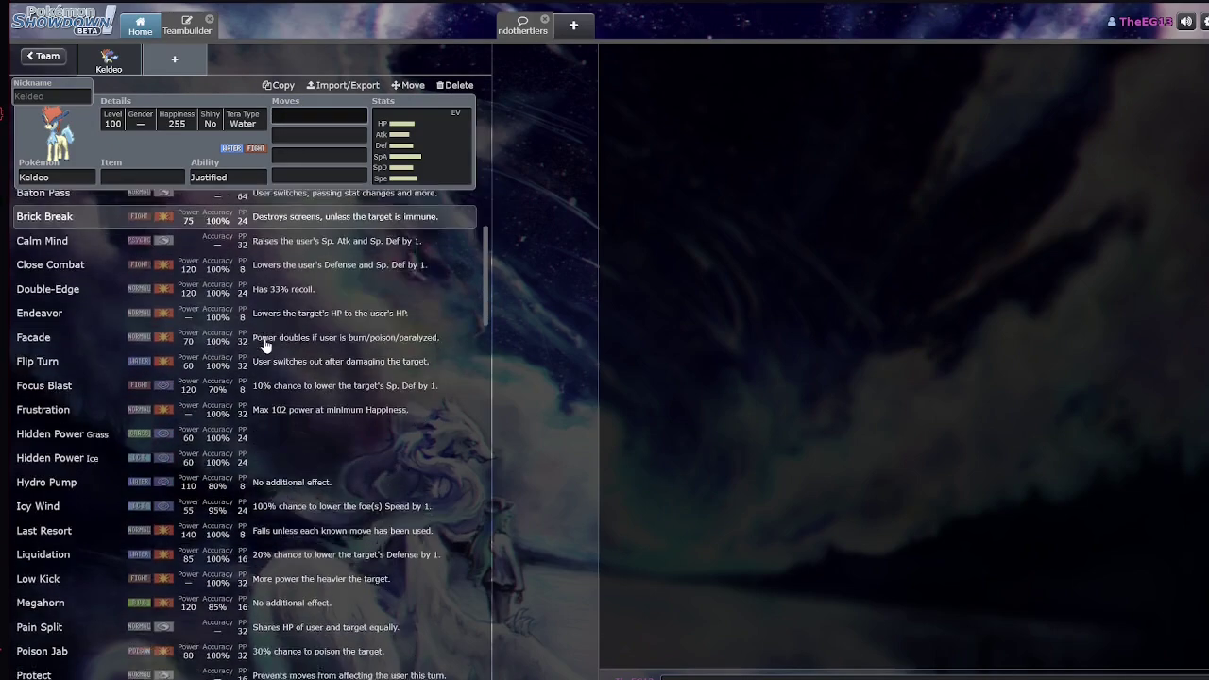
pyautogui.scroll(3, 271, 340)
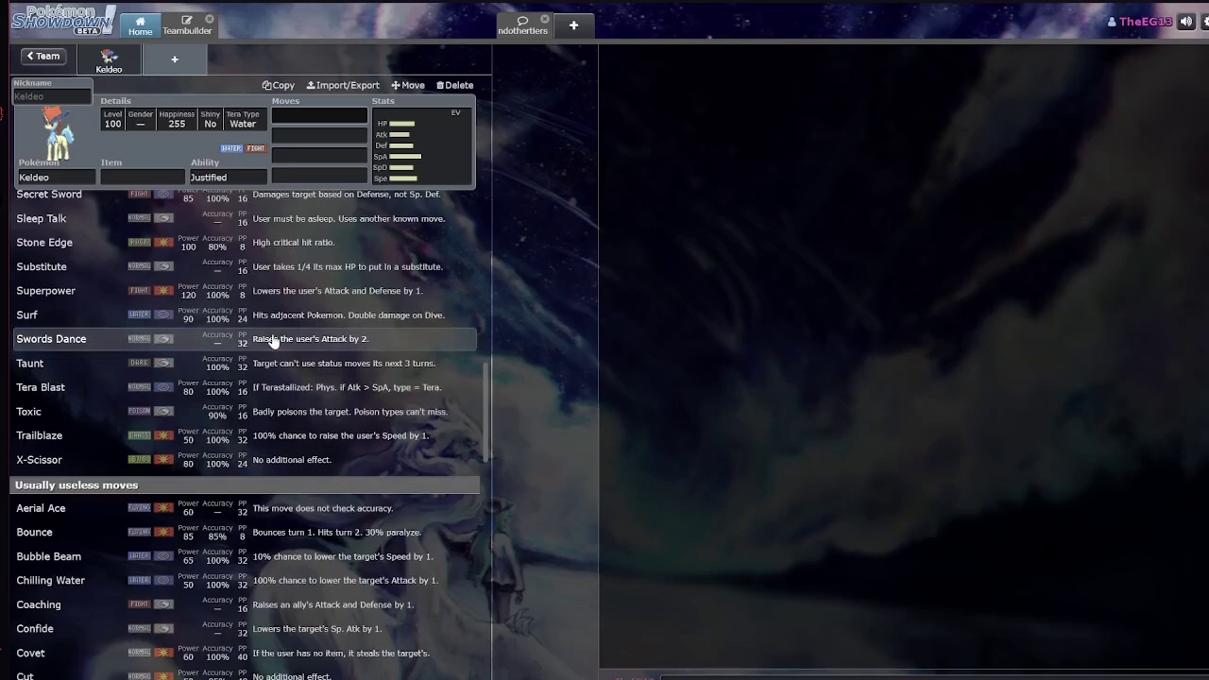
pyautogui.scroll(1, 241, 241)
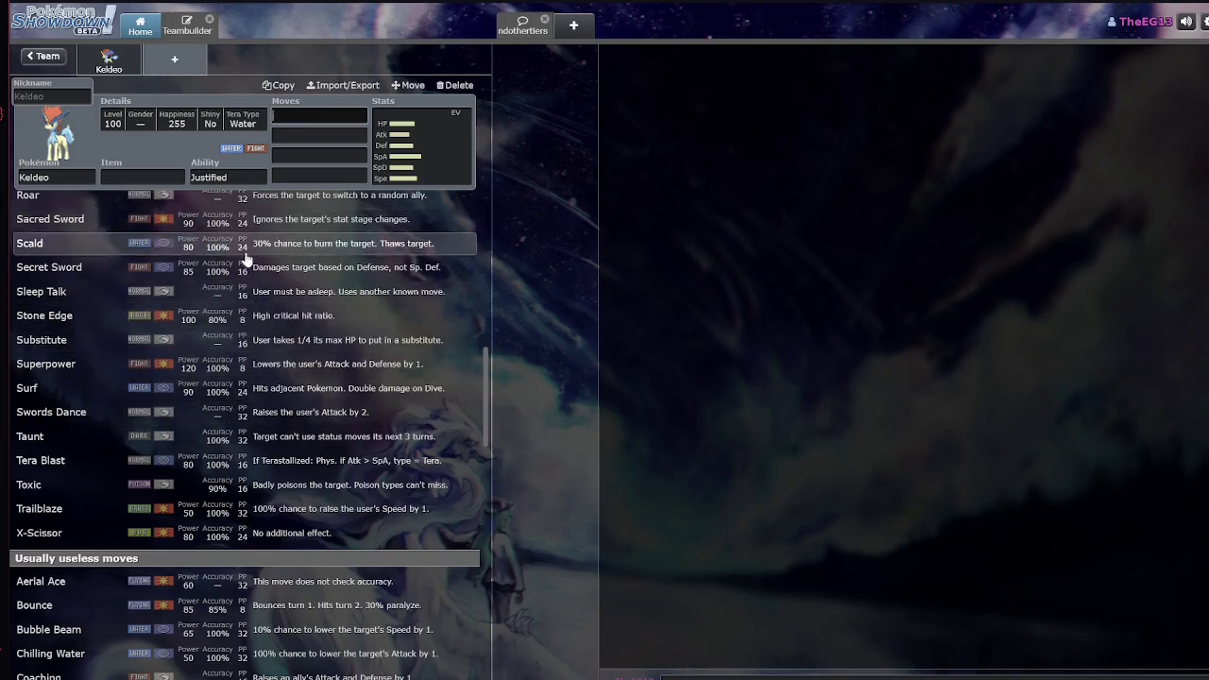
pyautogui.scroll(1, 246, 265)
pyautogui.scroll(5, 245, 265)
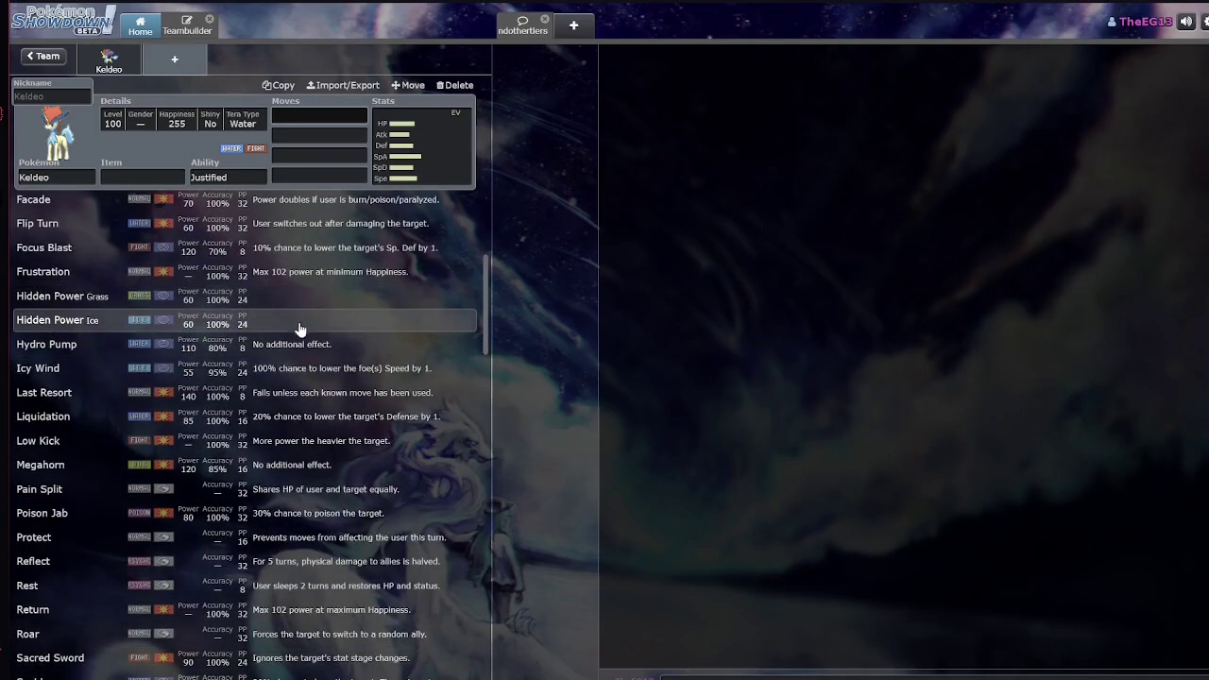
pyautogui.scroll(-1, 301, 323)
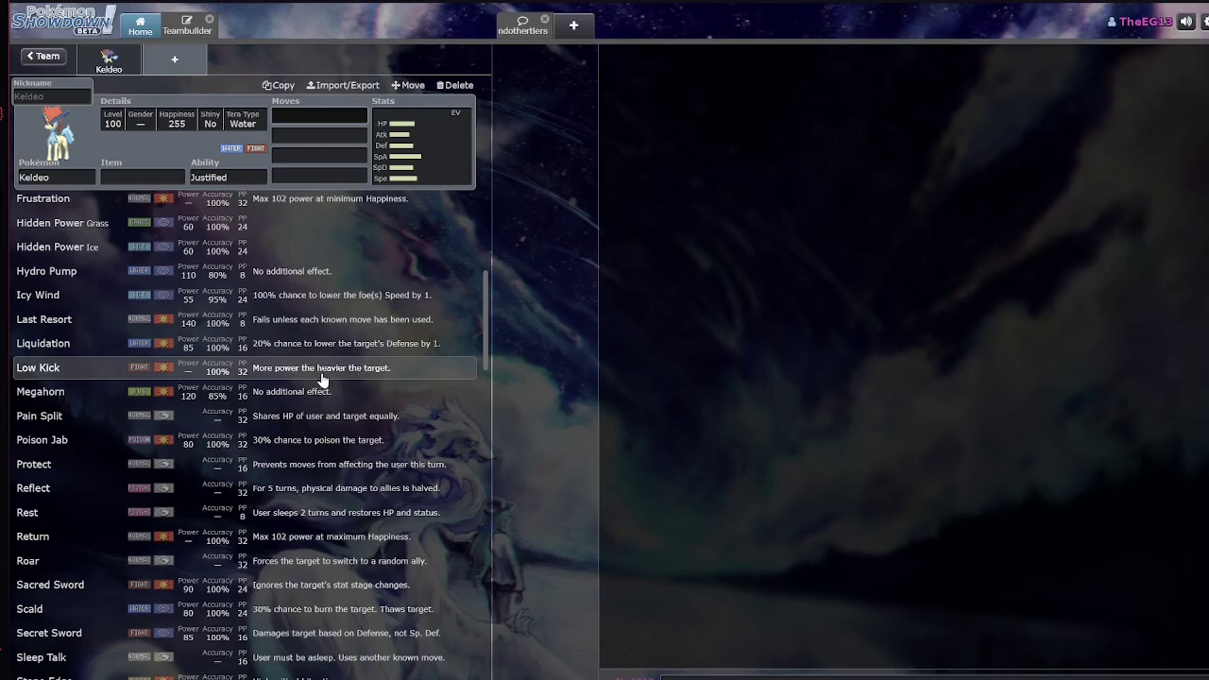
pyautogui.scroll(1, 289, 395)
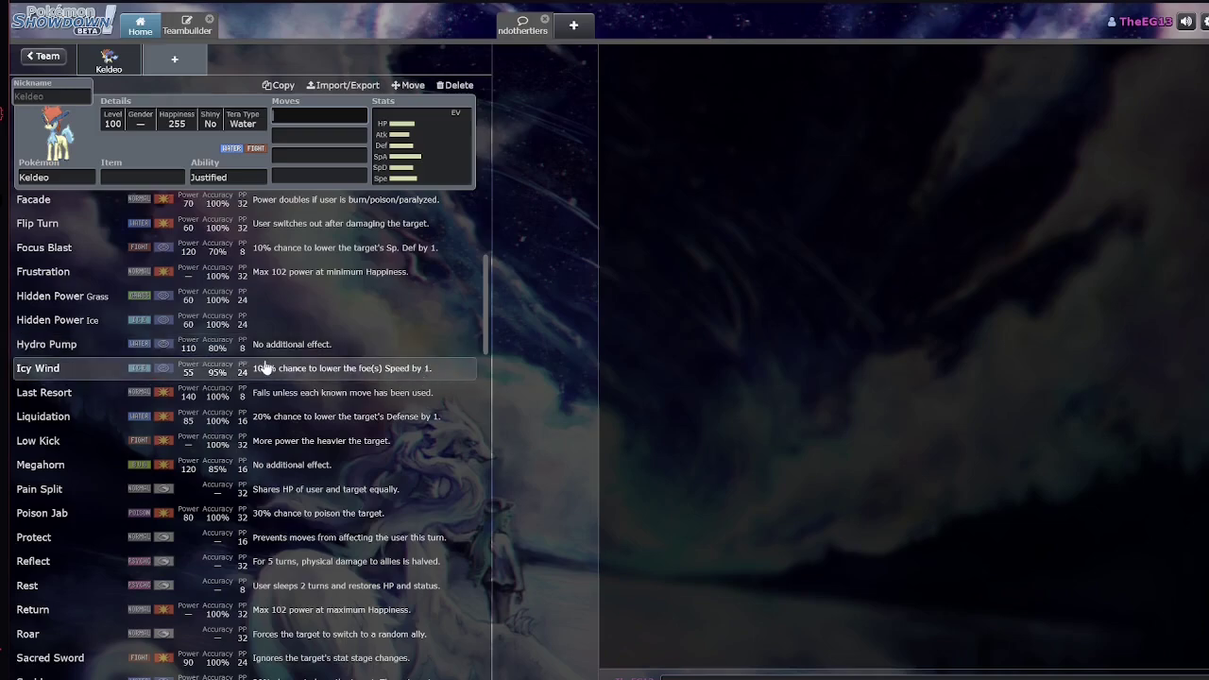
pyautogui.scroll(3, 264, 368)
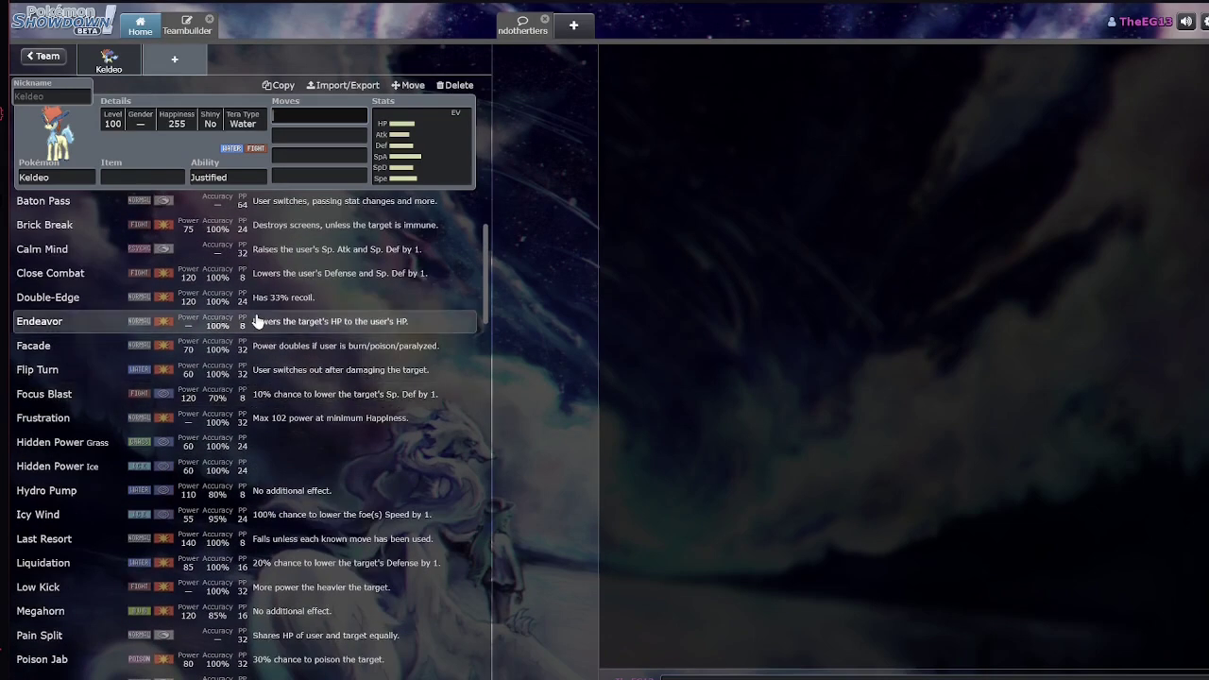
pyautogui.scroll(2, 255, 321)
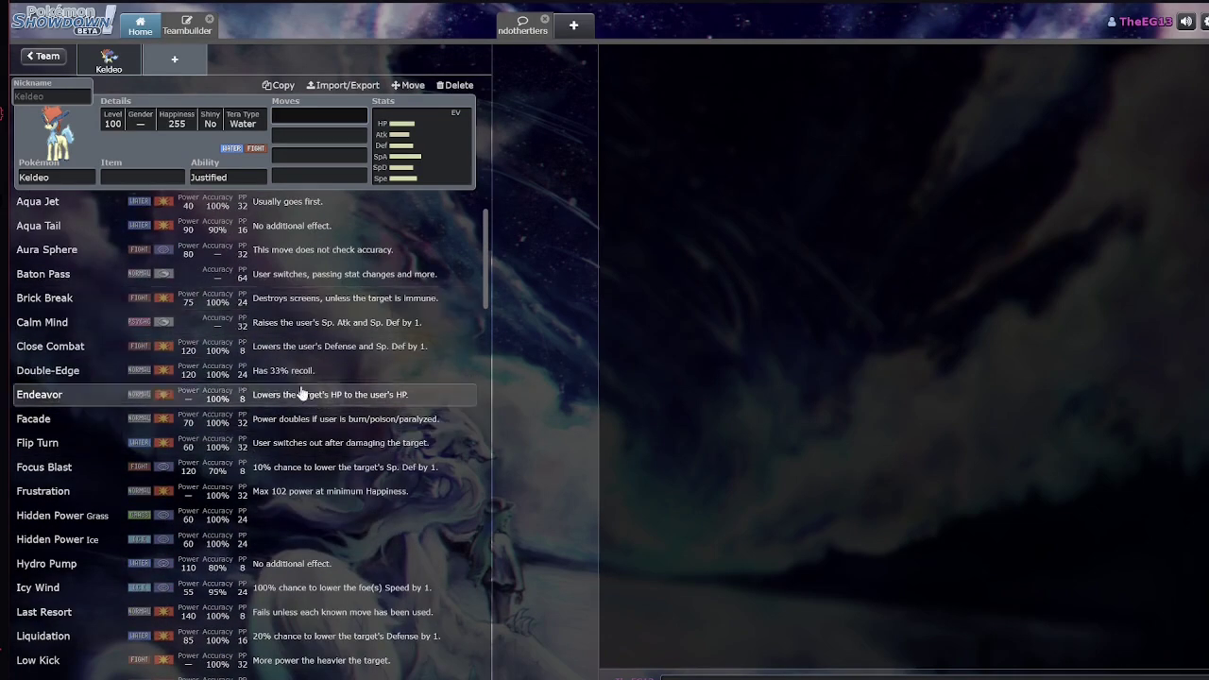
pyautogui.scroll(2, 311, 245)
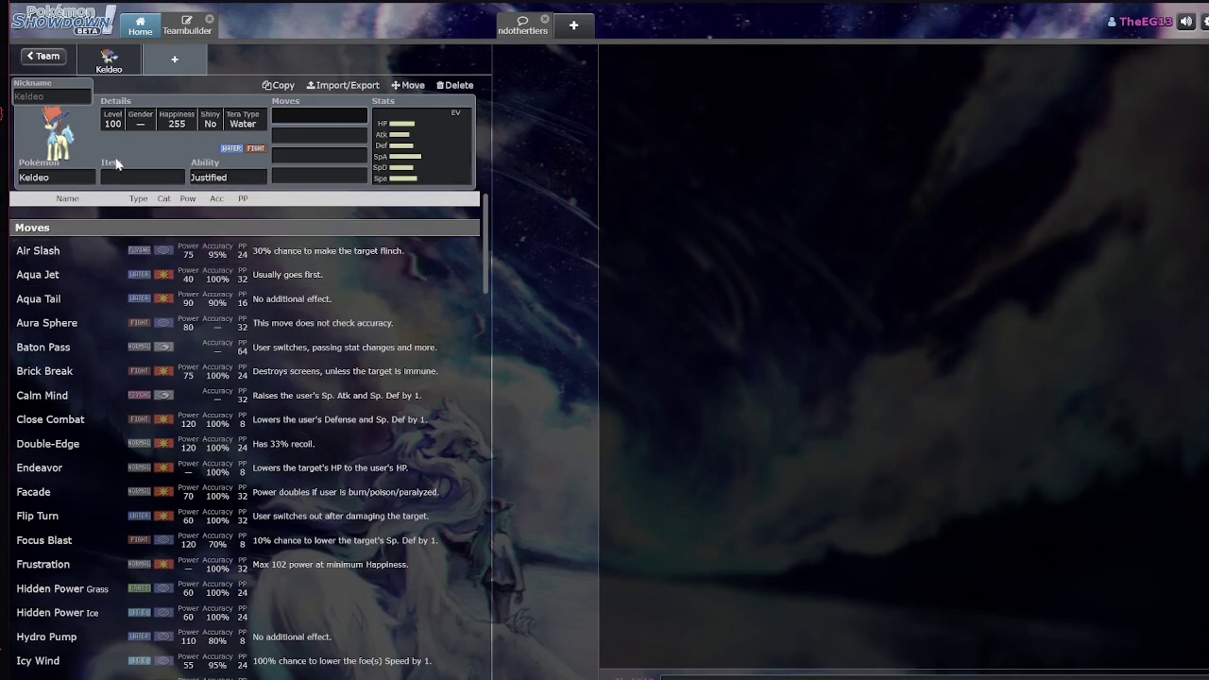
# Change the Pokémon to the Keldeo-Resolute form
pyautogui.click(142, 29)
pyautogui.click(182, 30)
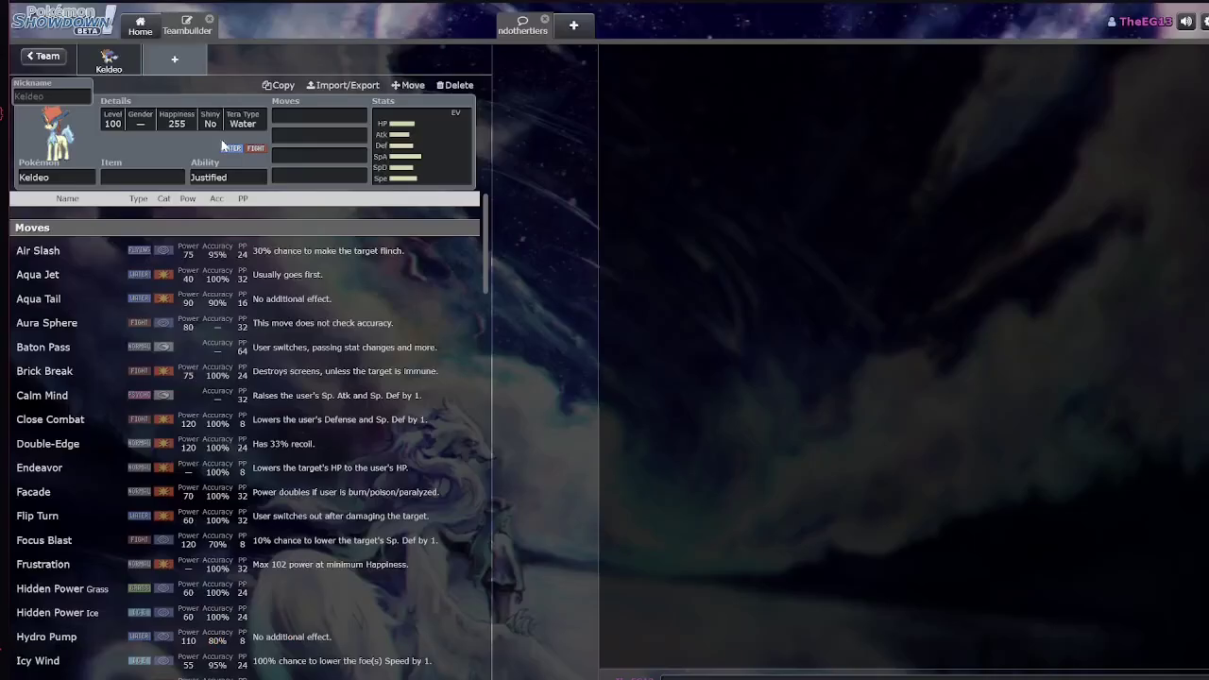
pyautogui.click(72, 165)
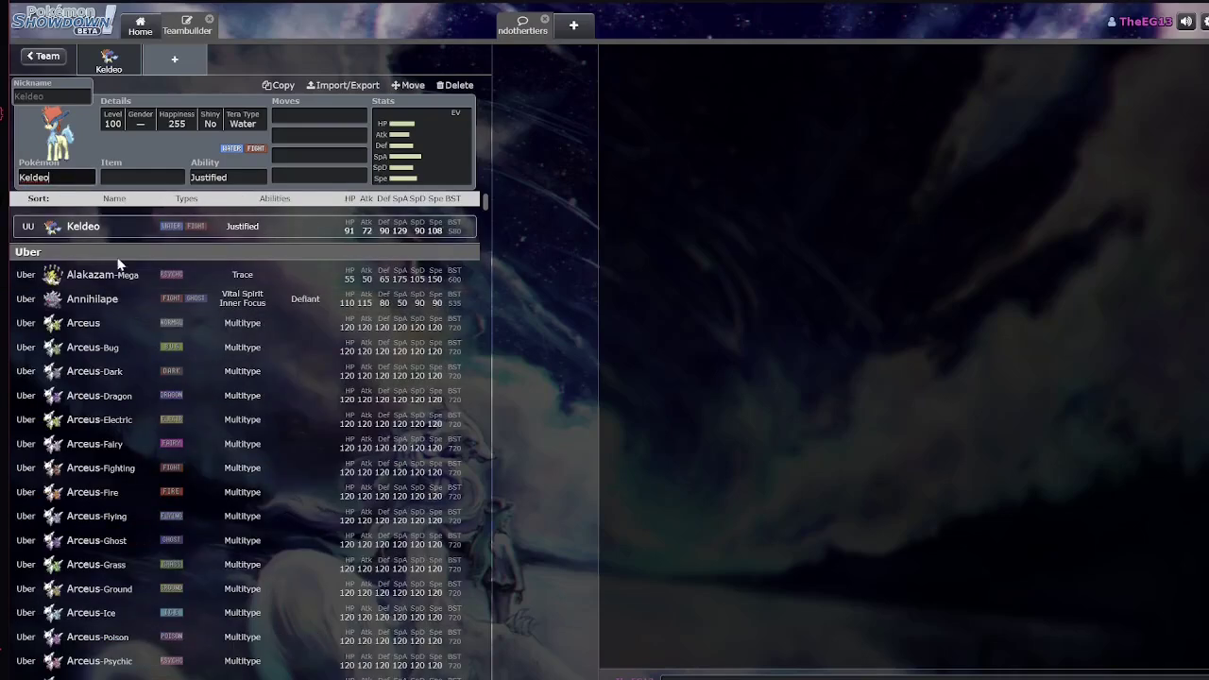
pyautogui.write('-')
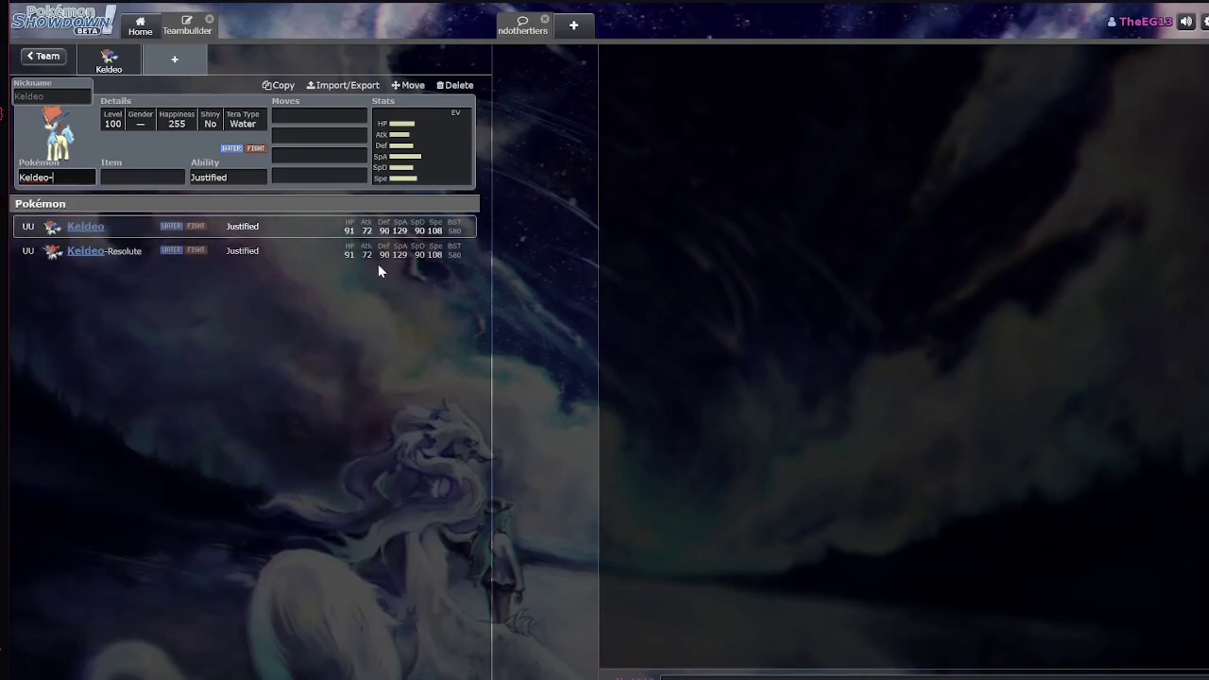
pyautogui.click(276, 251)
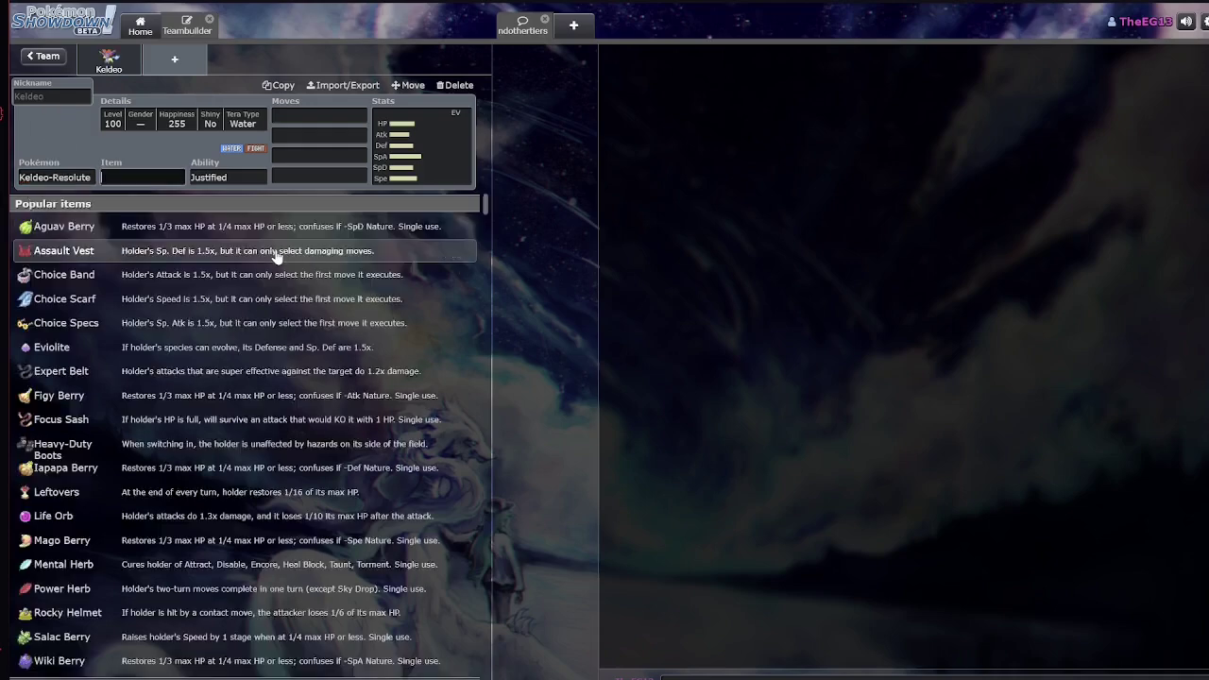
# Compare Keldeo-Resolute's ability, moves and base stats with those of regular Keldeo
pyautogui.press('Tab')
pyautogui.press('Tab')
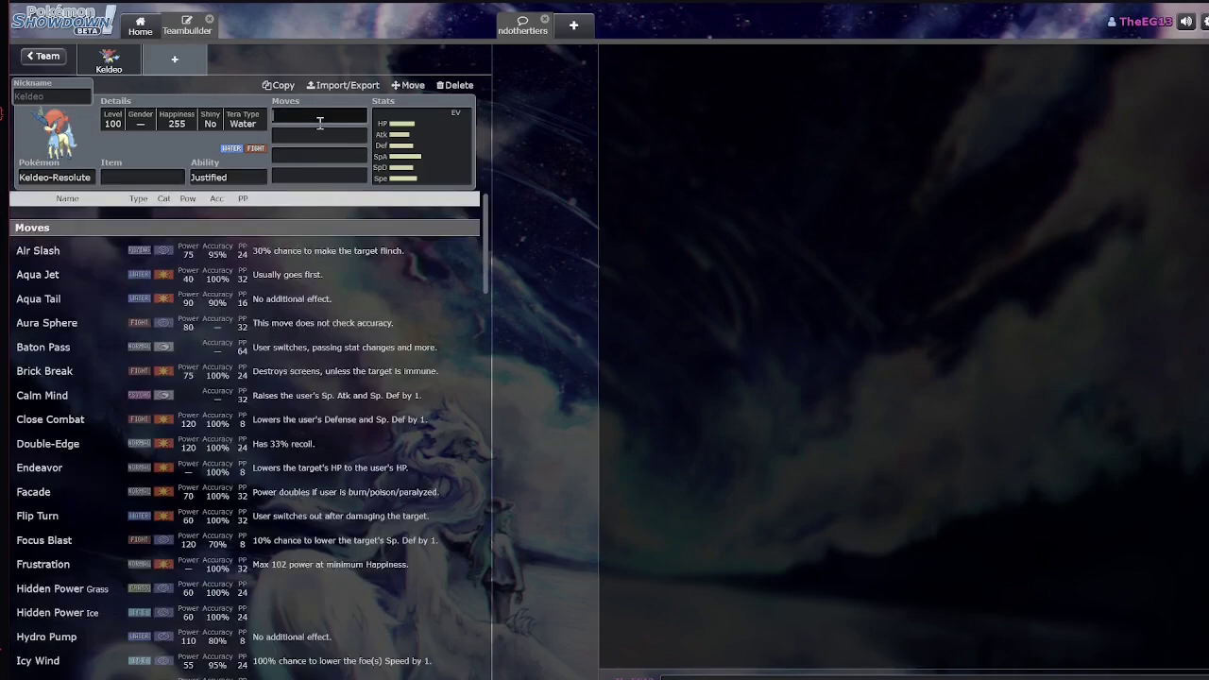
pyautogui.click(447, 148)
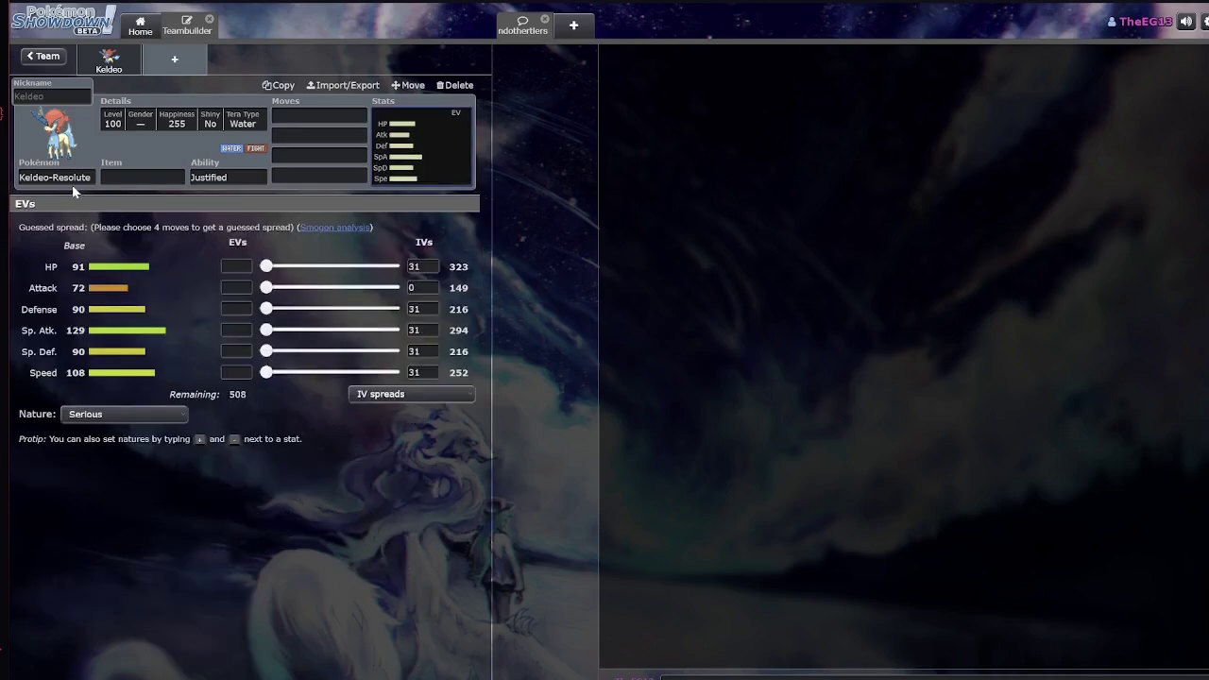
pyautogui.click(113, 177)
pyautogui.click(90, 177)
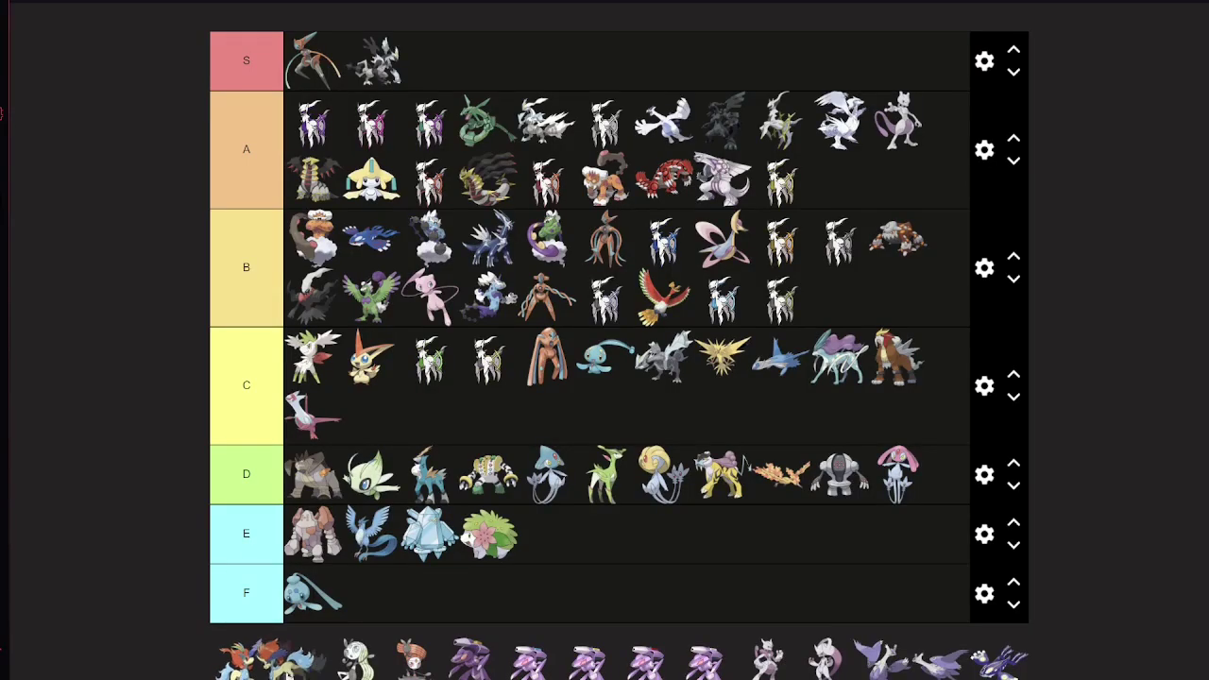
# Place Keldeo-Resolute and regular Keldeo in the C tier between Zapdos and Latios
pyautogui.moveTo(240, 674); pyautogui.dragTo(236, 663)
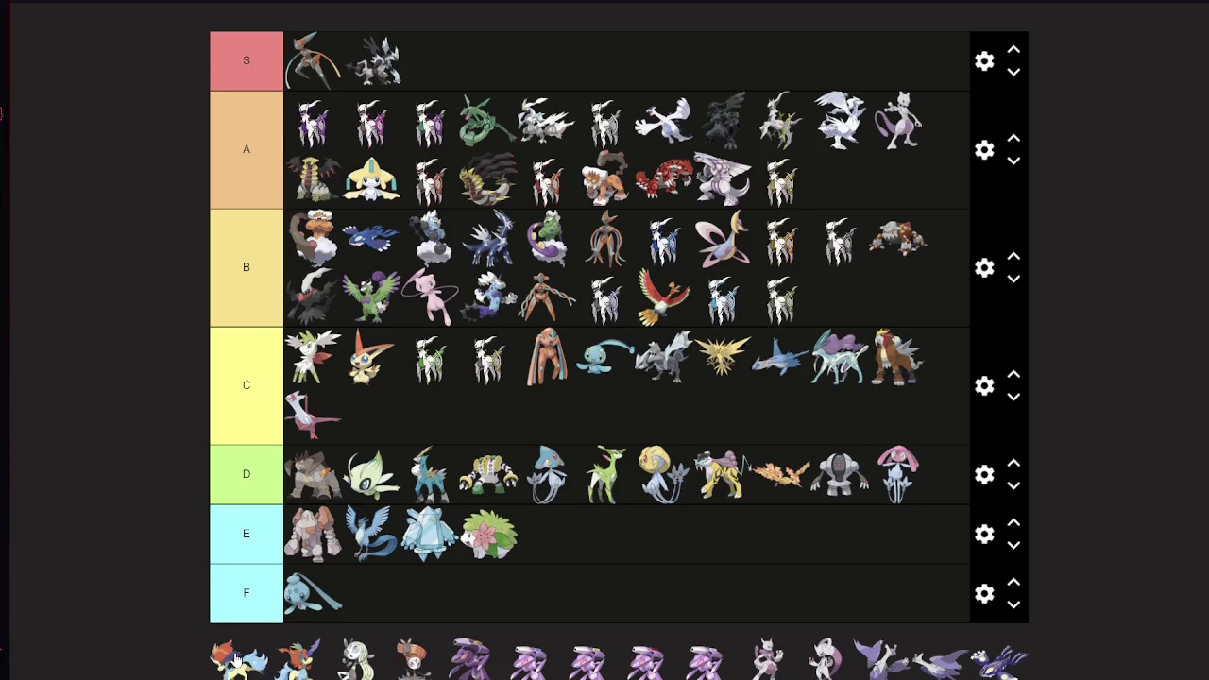
pyautogui.moveTo(236, 658); pyautogui.dragTo(798, 378)
pyautogui.moveTo(227, 664); pyautogui.dragTo(792, 378)
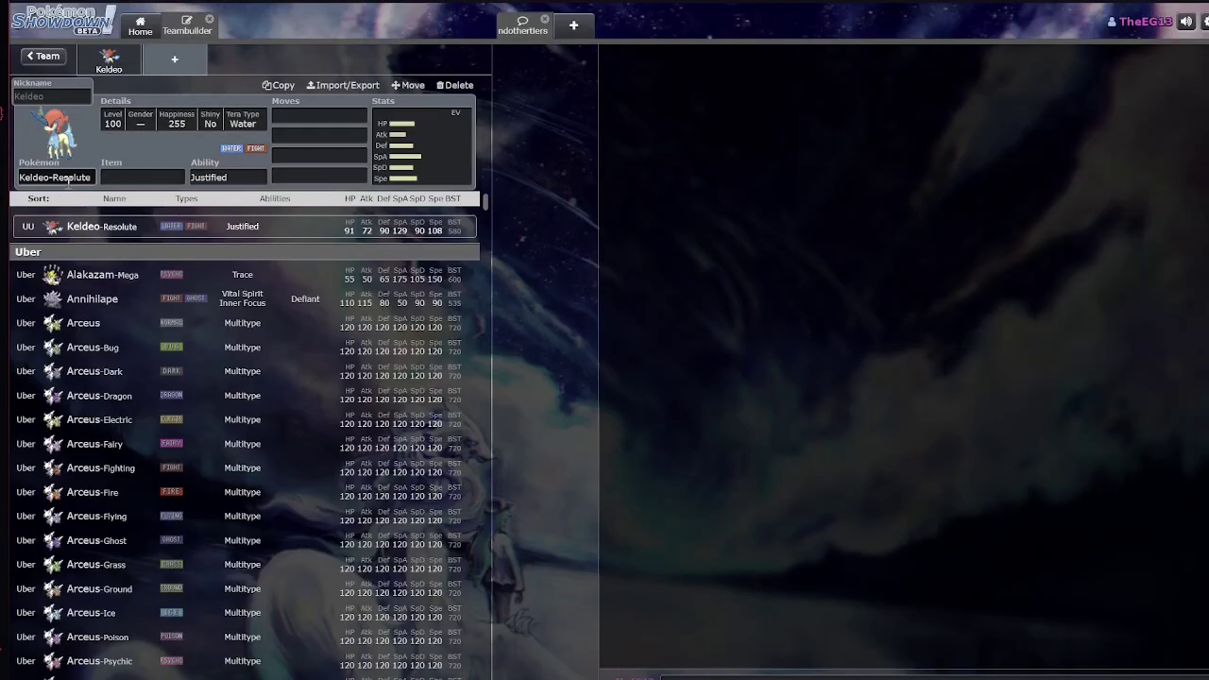
# Switch to the Pokémon Showdown teambuilder and change the Pokémon from Keldeo-Resolute to Meloetta
pyautogui.click(91, 177)
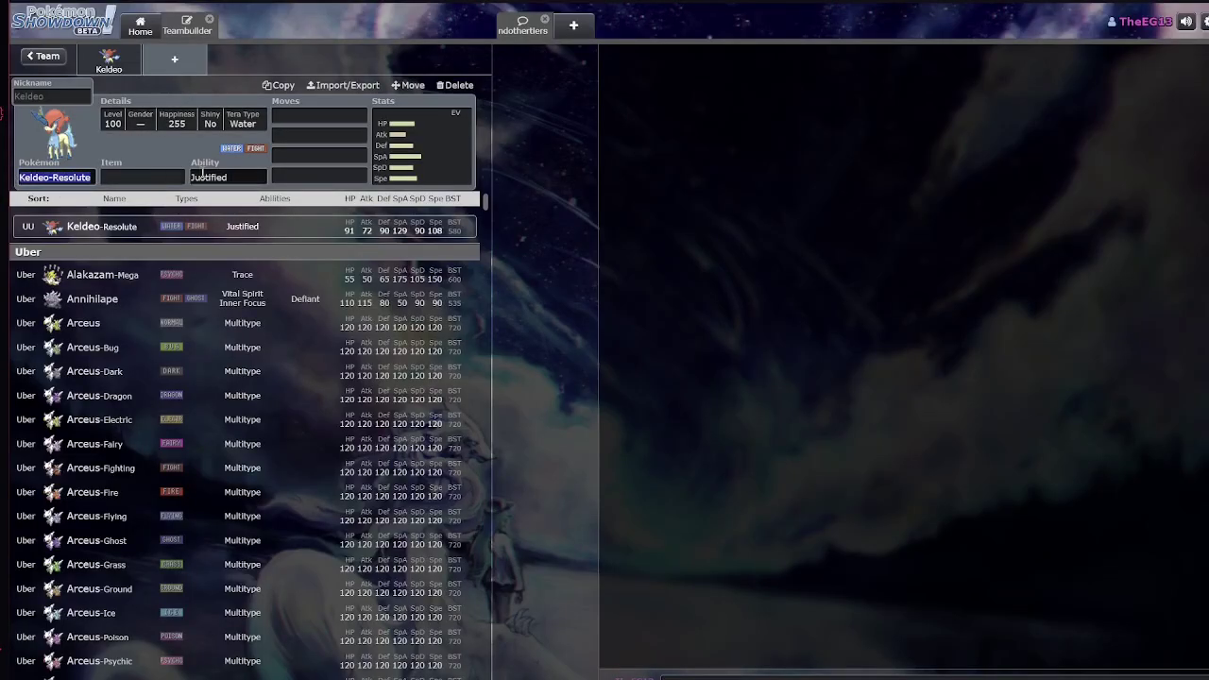
pyautogui.write('meloetta')
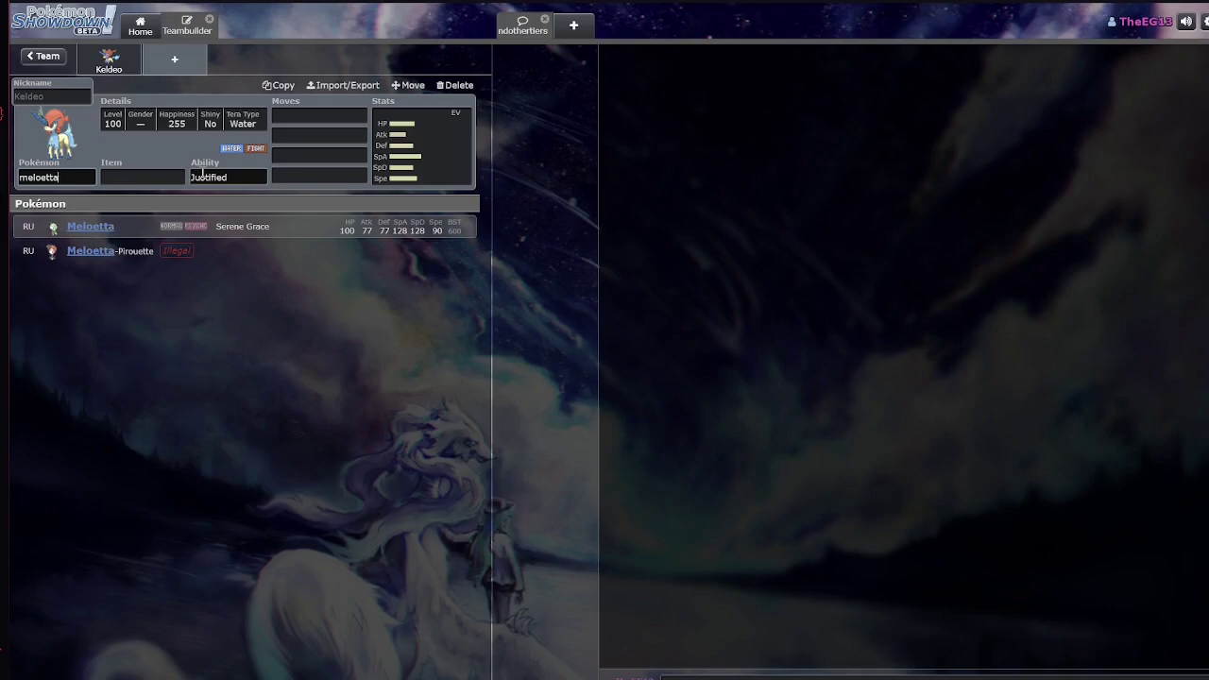
pyautogui.click(175, 174)
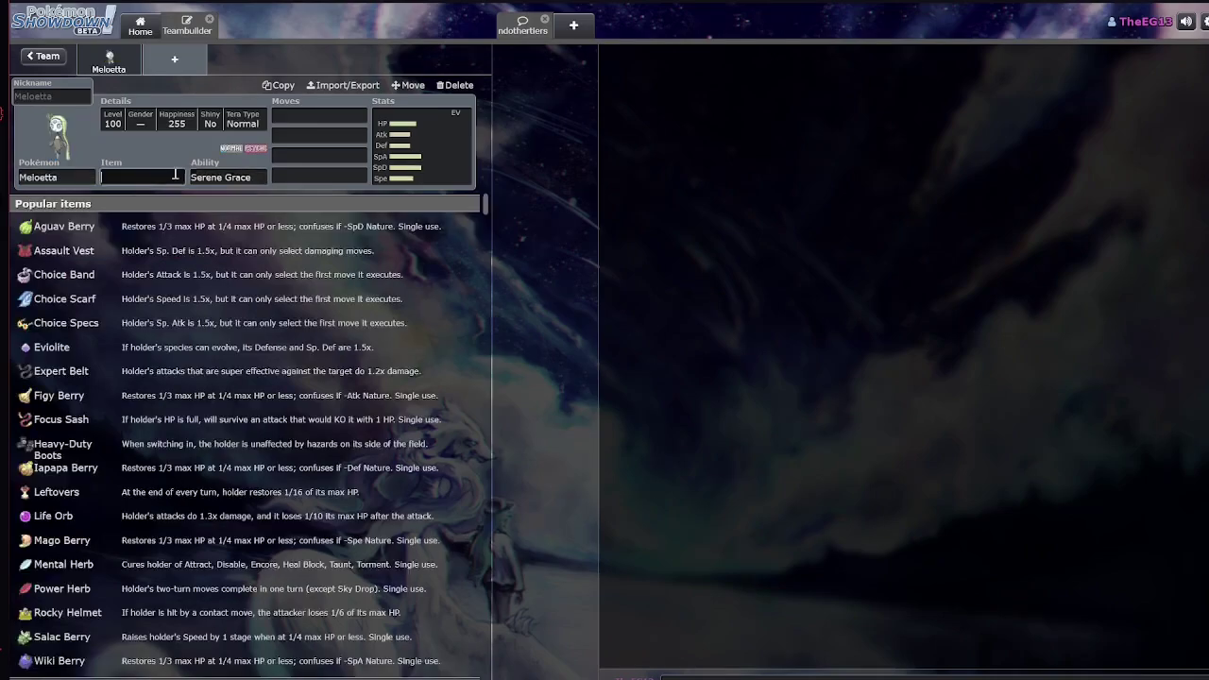
# Check Meloetta's ability, look through its available moves and examine its base stats
pyautogui.click(247, 176)
pyautogui.click(305, 156)
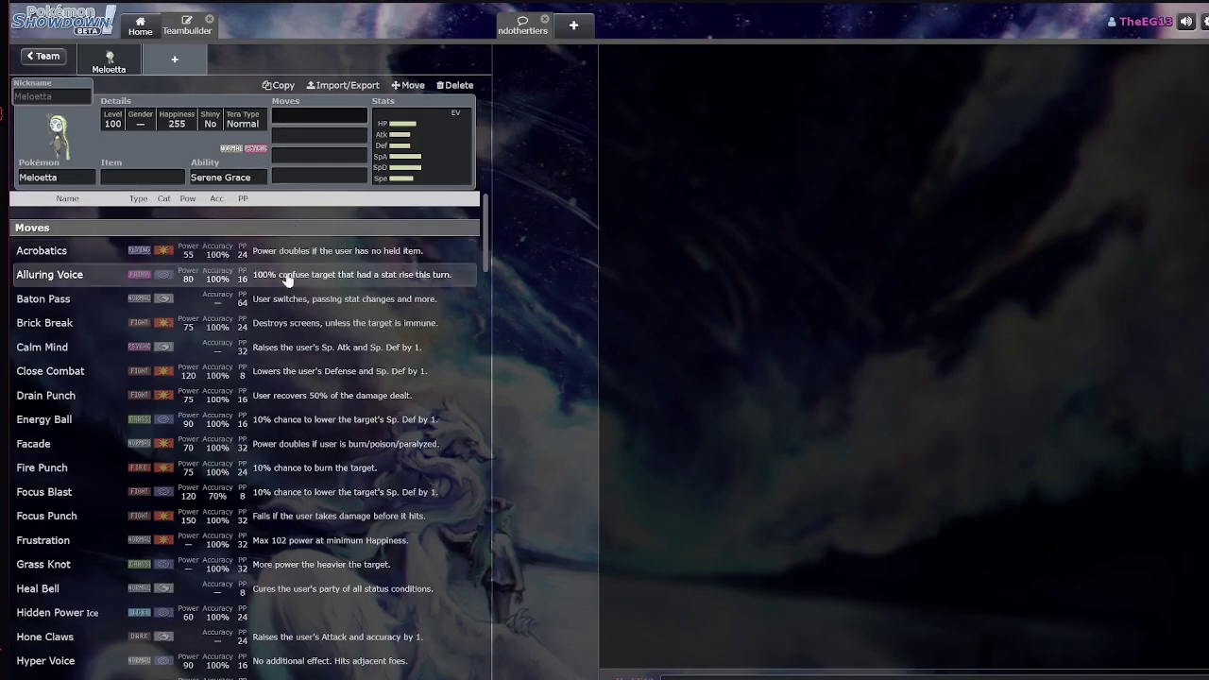
pyautogui.scroll(-6, 311, 283)
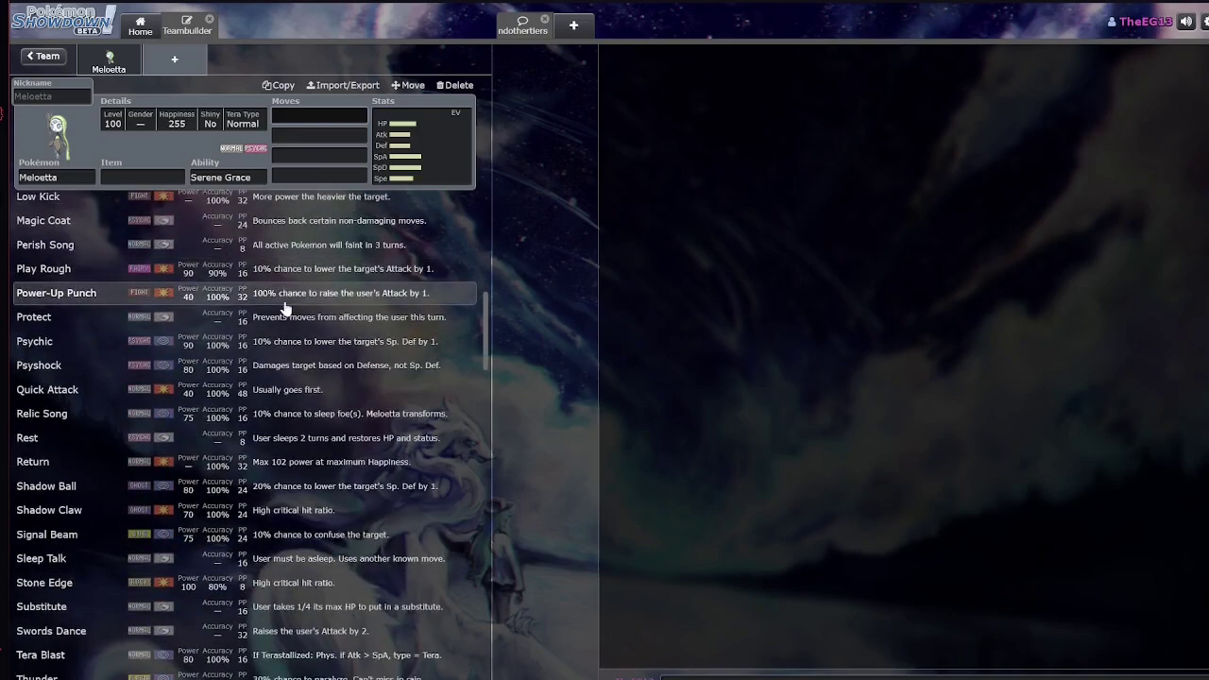
pyautogui.scroll(-3, 331, 316)
pyautogui.scroll(6, 283, 340)
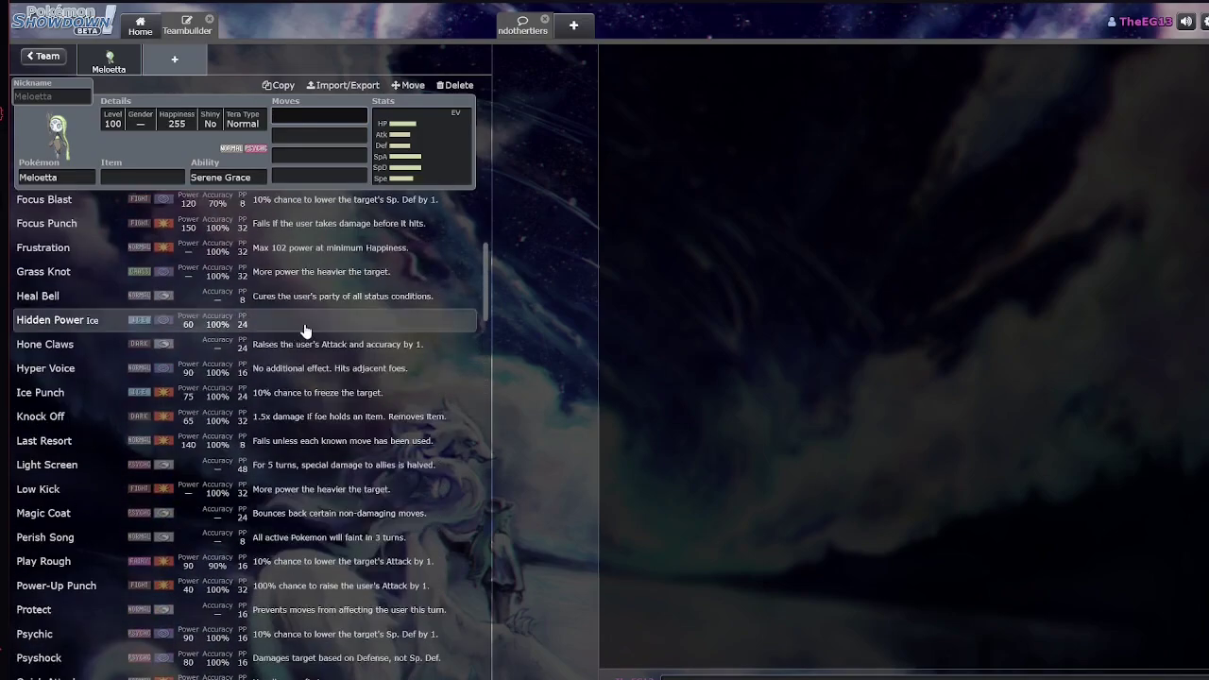
pyautogui.scroll(3, 302, 335)
pyautogui.scroll(3, 306, 332)
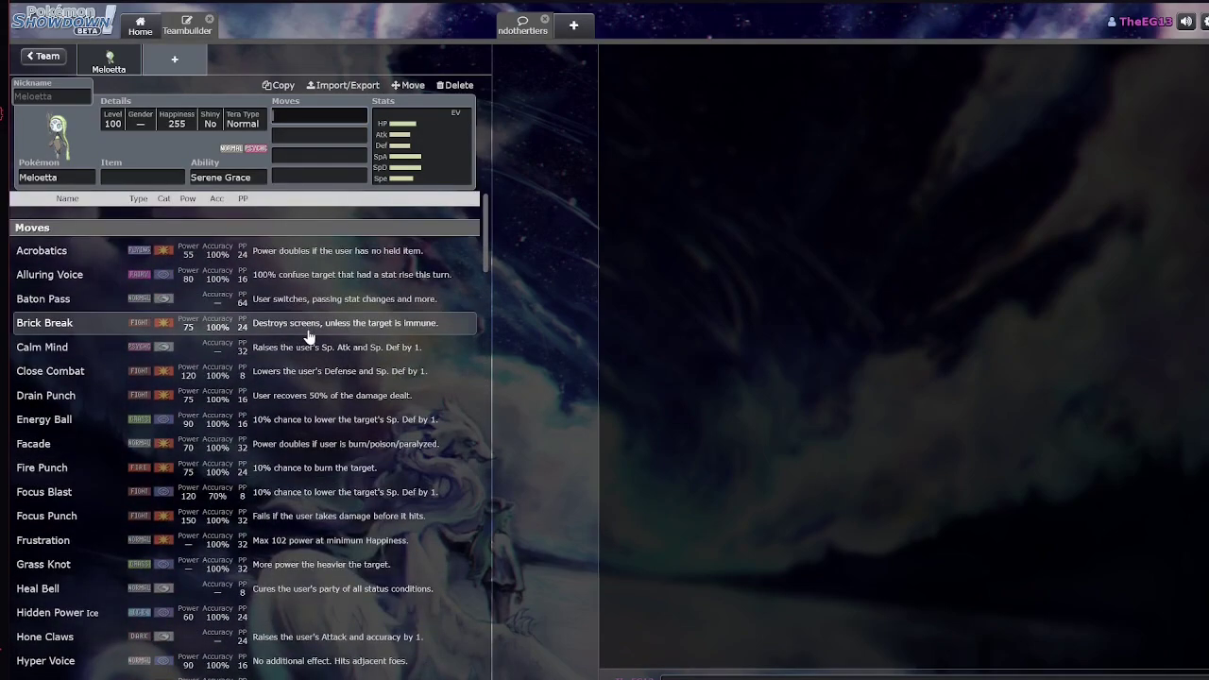
pyautogui.click(398, 183)
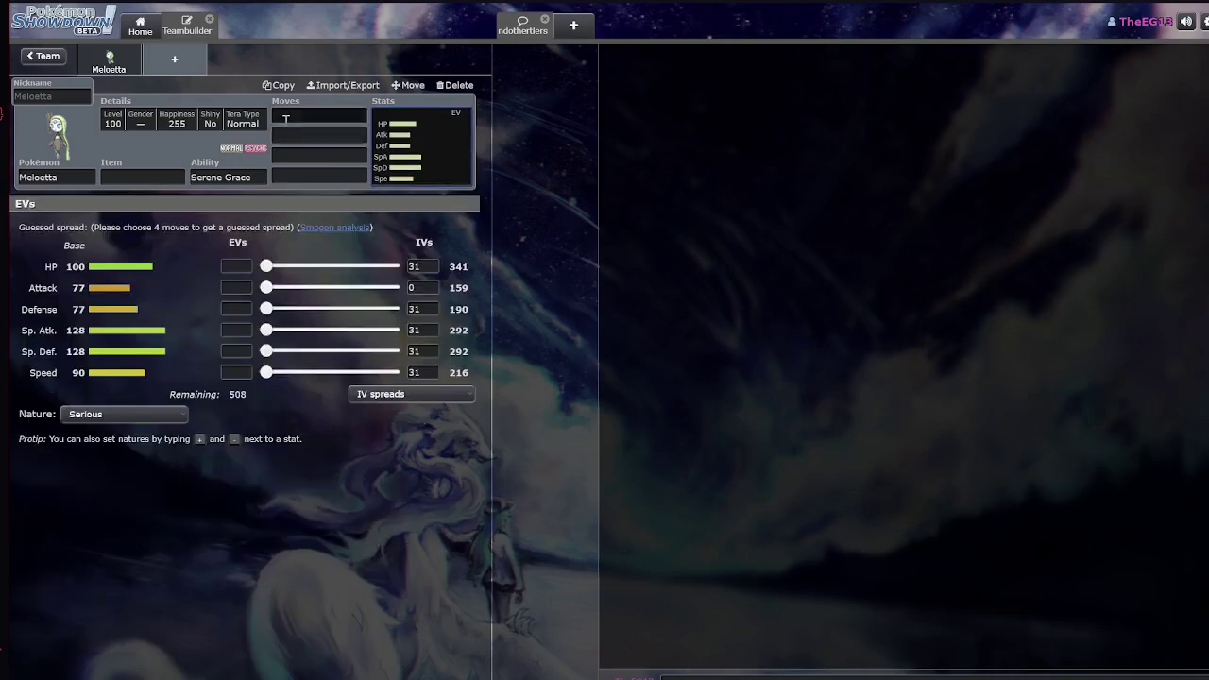
pyautogui.click(287, 113)
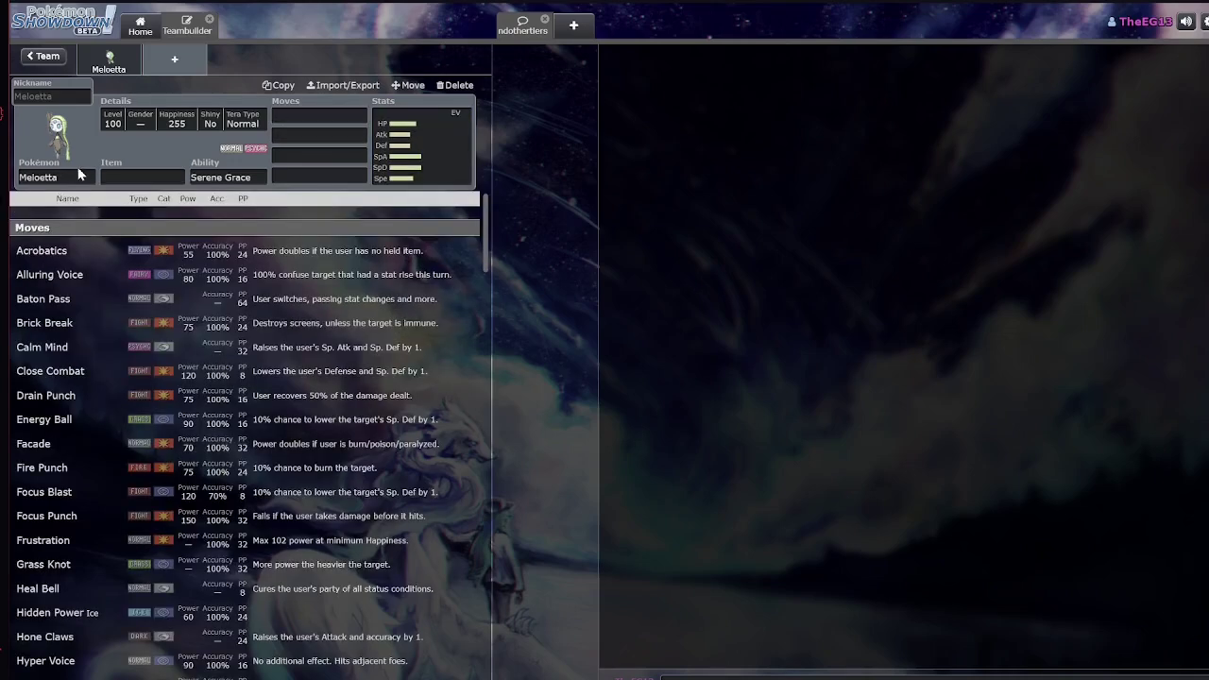
# Switch to the Meloetta-Pirouette form and check its available moves and stats
pyautogui.click(76, 175)
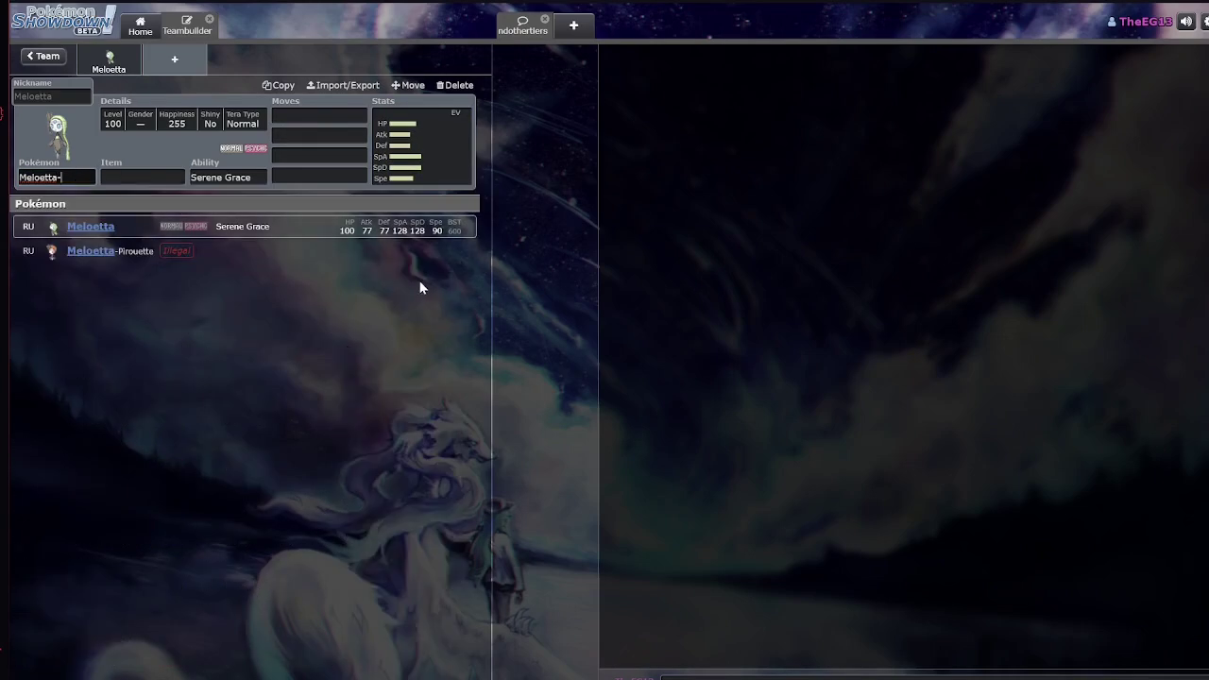
pyautogui.click(362, 250)
pyautogui.click(354, 113)
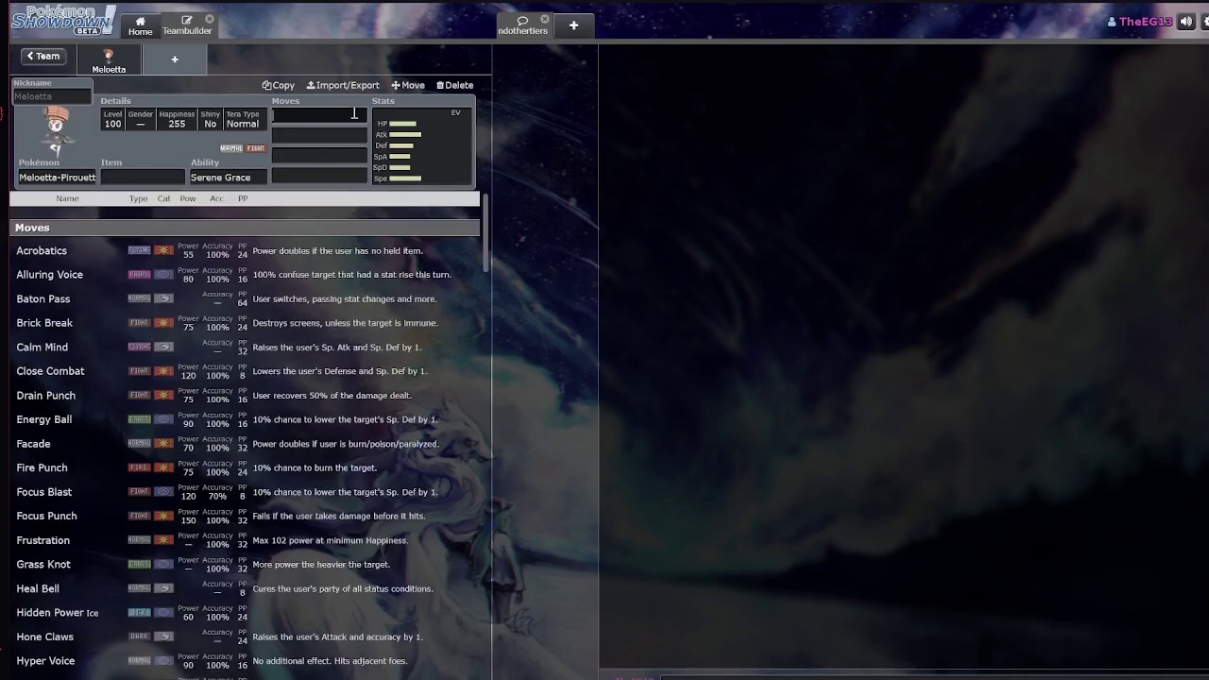
pyautogui.click(406, 142)
pyautogui.click(315, 112)
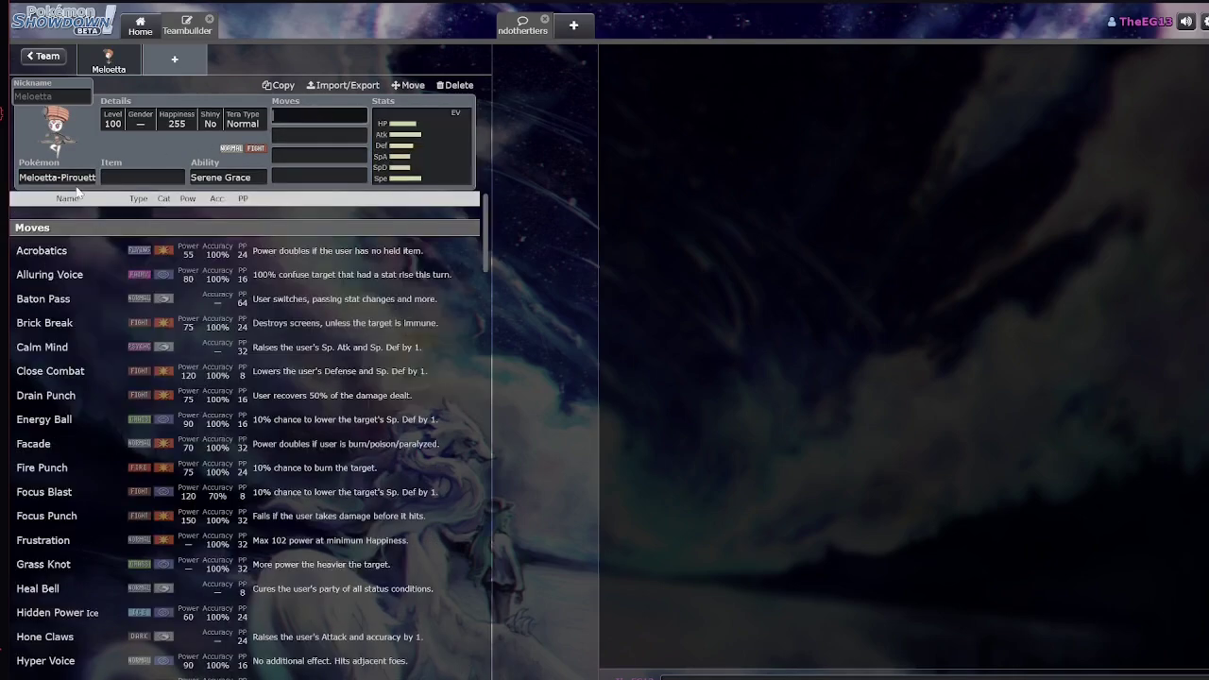
# Change the Pokémon back to the regular Meloetta form
pyautogui.click(59, 178)
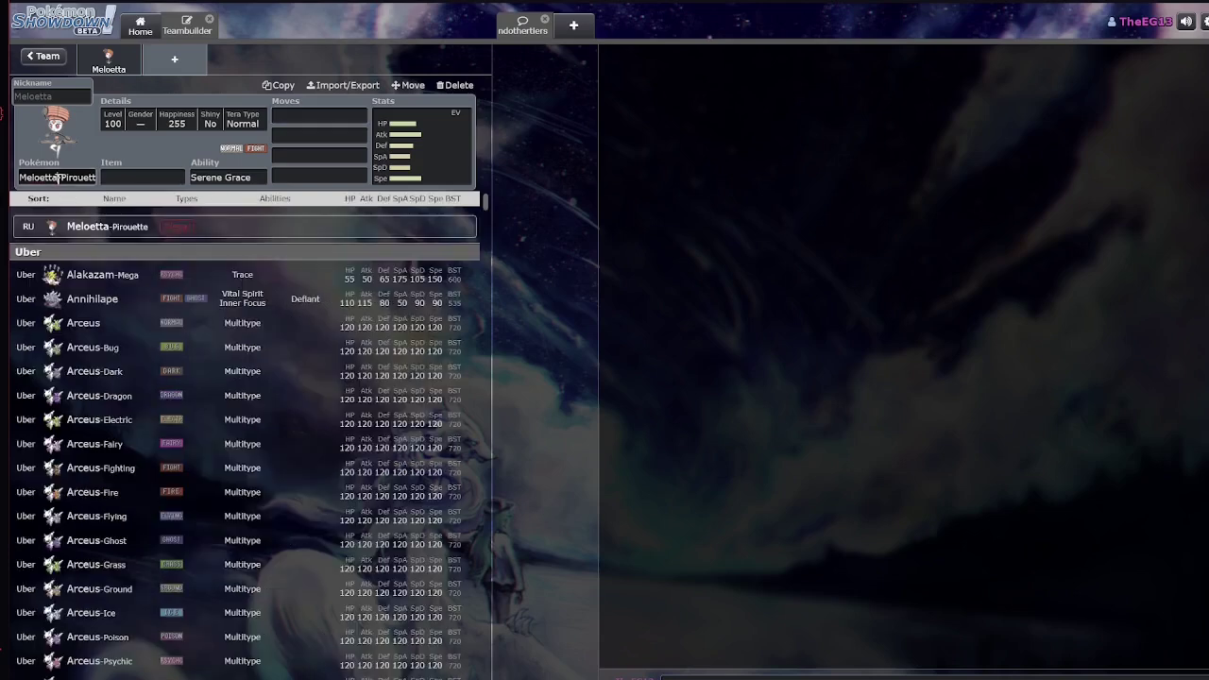
pyautogui.moveTo(59, 178); pyautogui.dragTo(108, 175)
pyautogui.press('BackSpace')
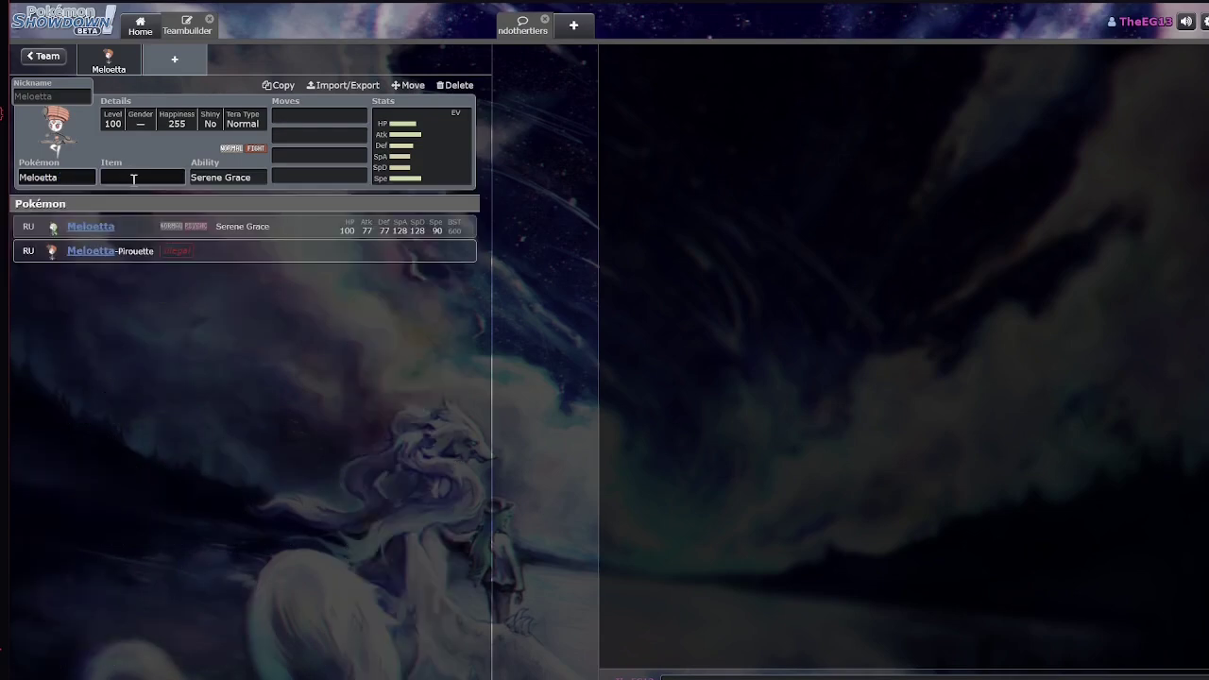
pyautogui.click(148, 220)
# Go through regular Meloetta's move list again, examining its attacking and setup options
pyautogui.click(273, 115)
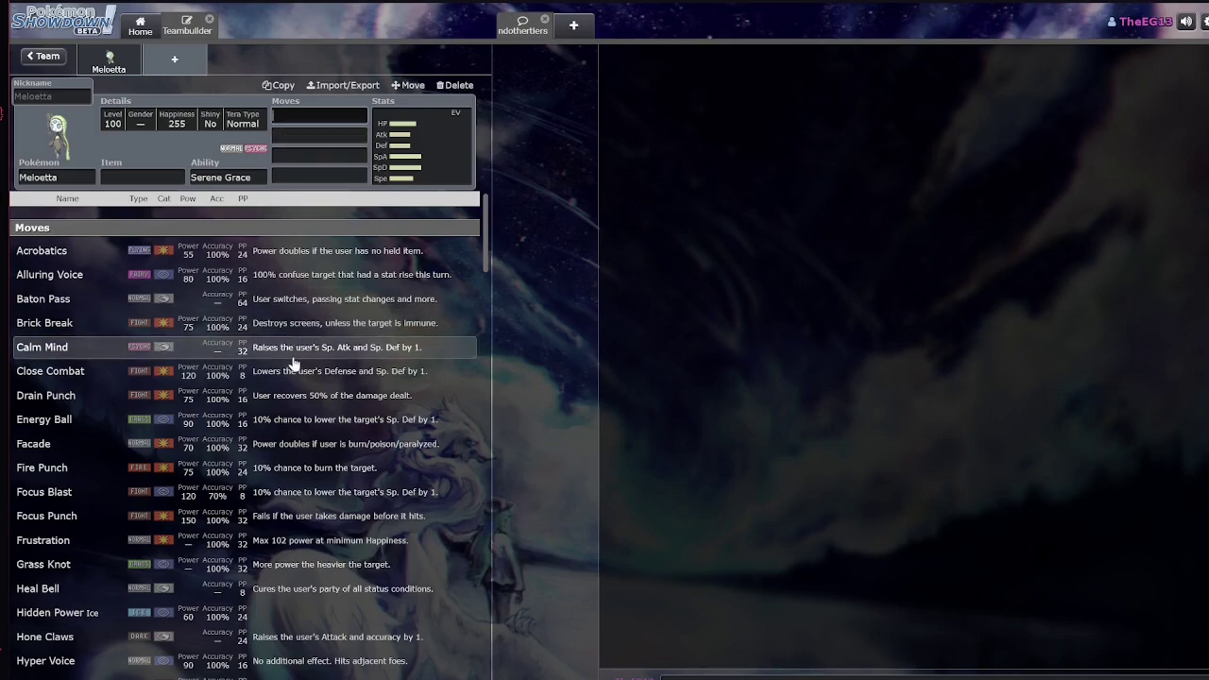
pyautogui.scroll(-4, 288, 397)
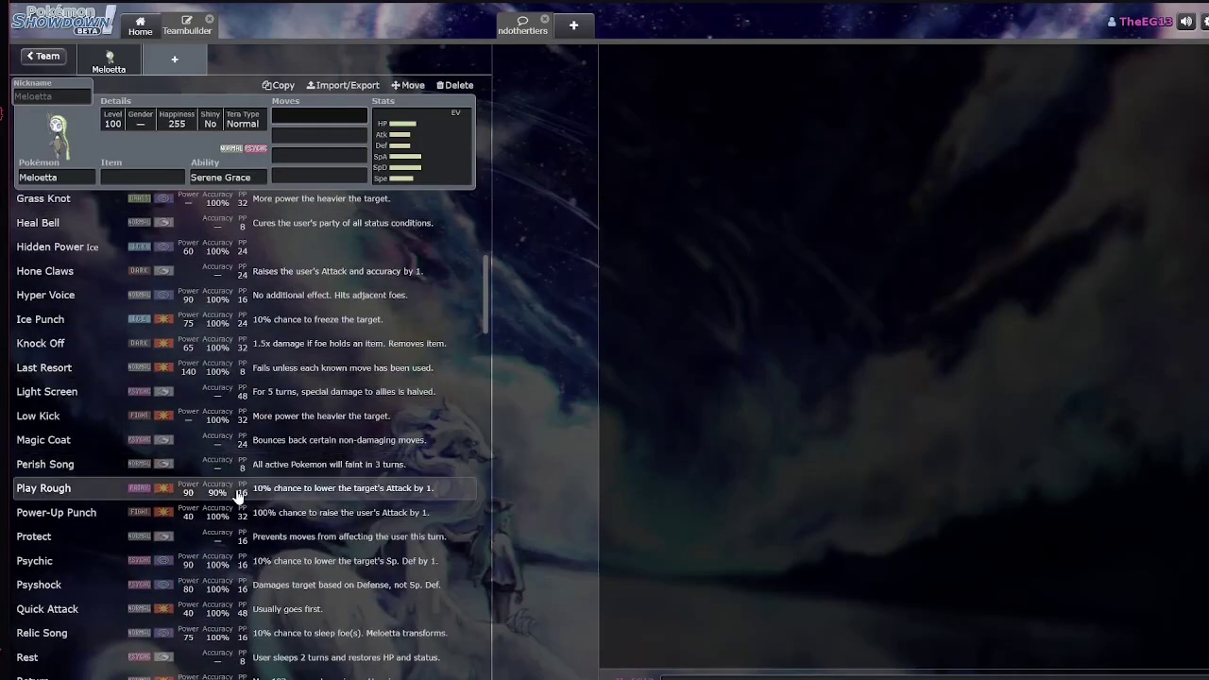
pyautogui.scroll(-1, 153, 425)
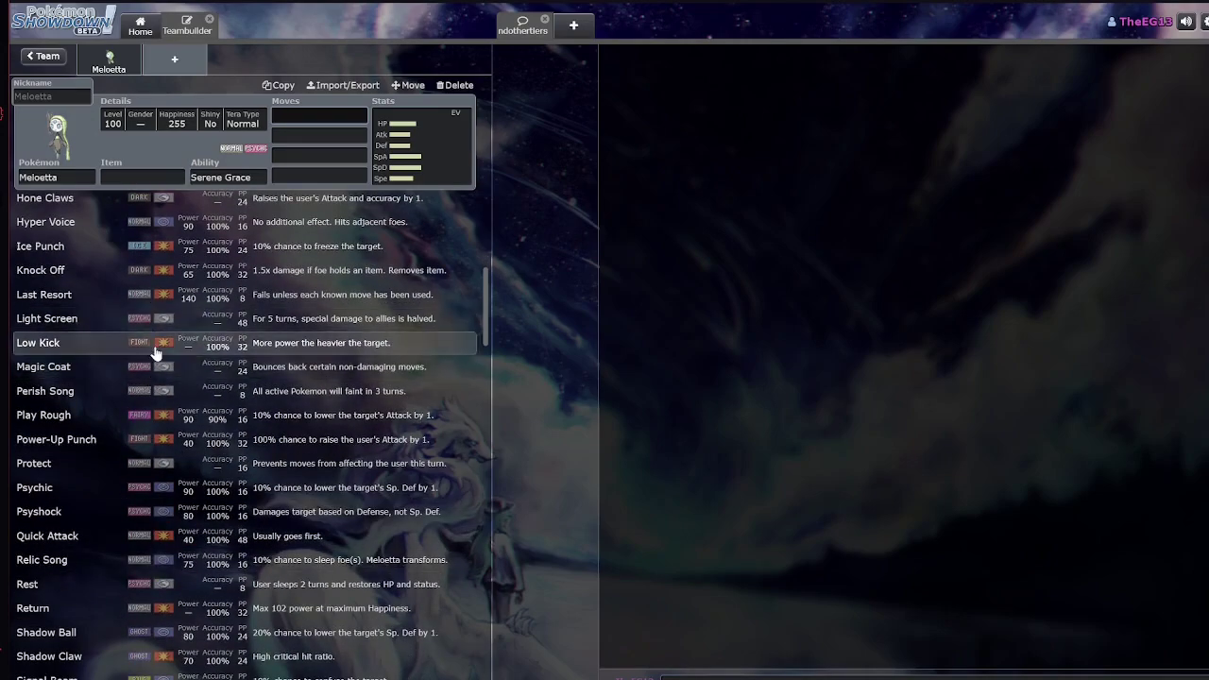
pyautogui.scroll(-5, 179, 440)
pyautogui.scroll(10, 268, 494)
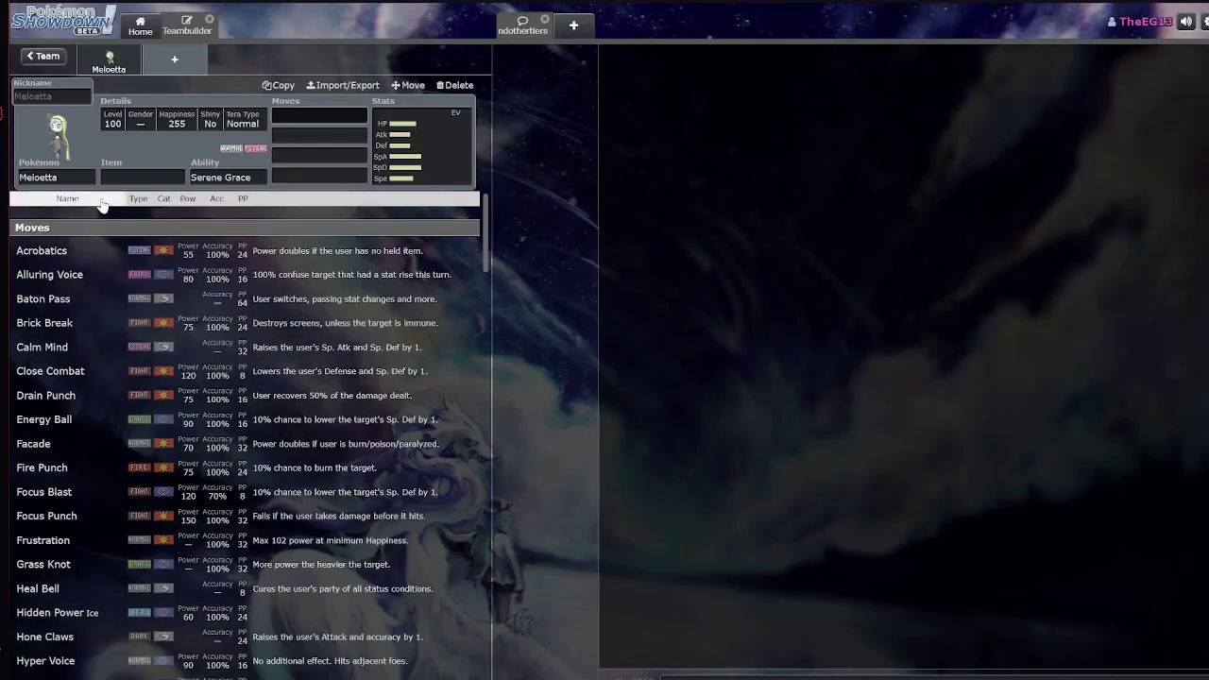
pyautogui.scroll(-8, 215, 401)
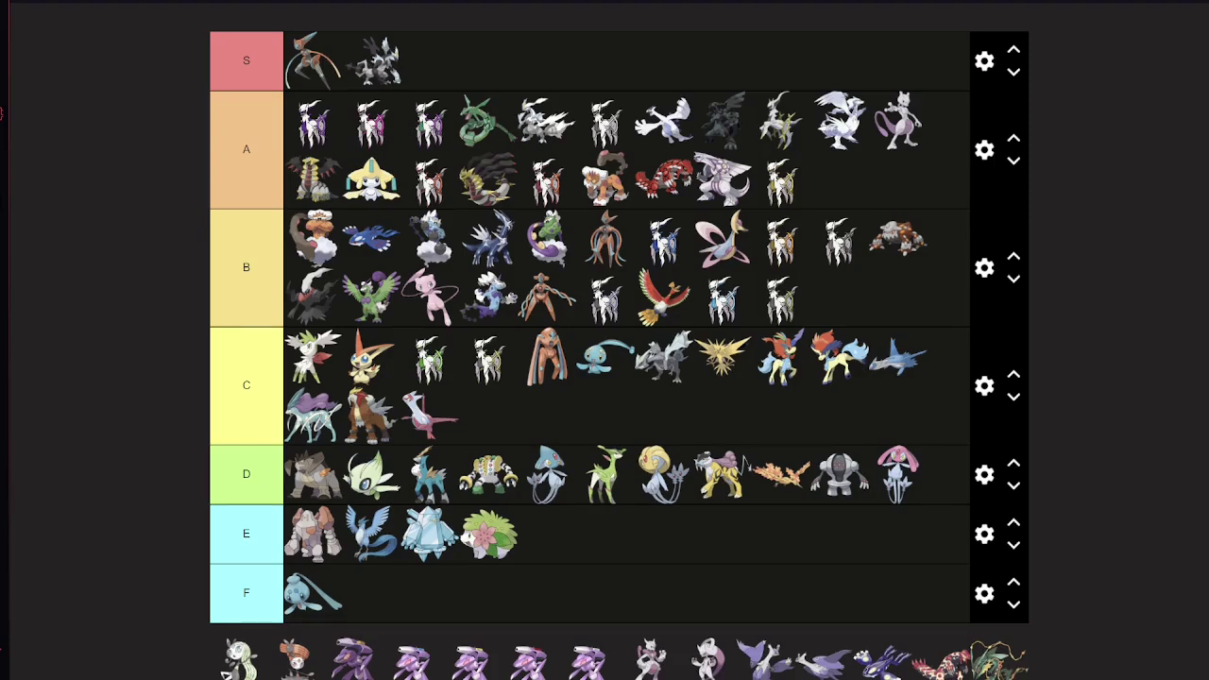
# In the tier list, place Meloetta in the C tier between Deoxys and Manaphy, and Meloetta-Pirouette between Keldeo and Latios
pyautogui.scroll(-1, 322, 573)
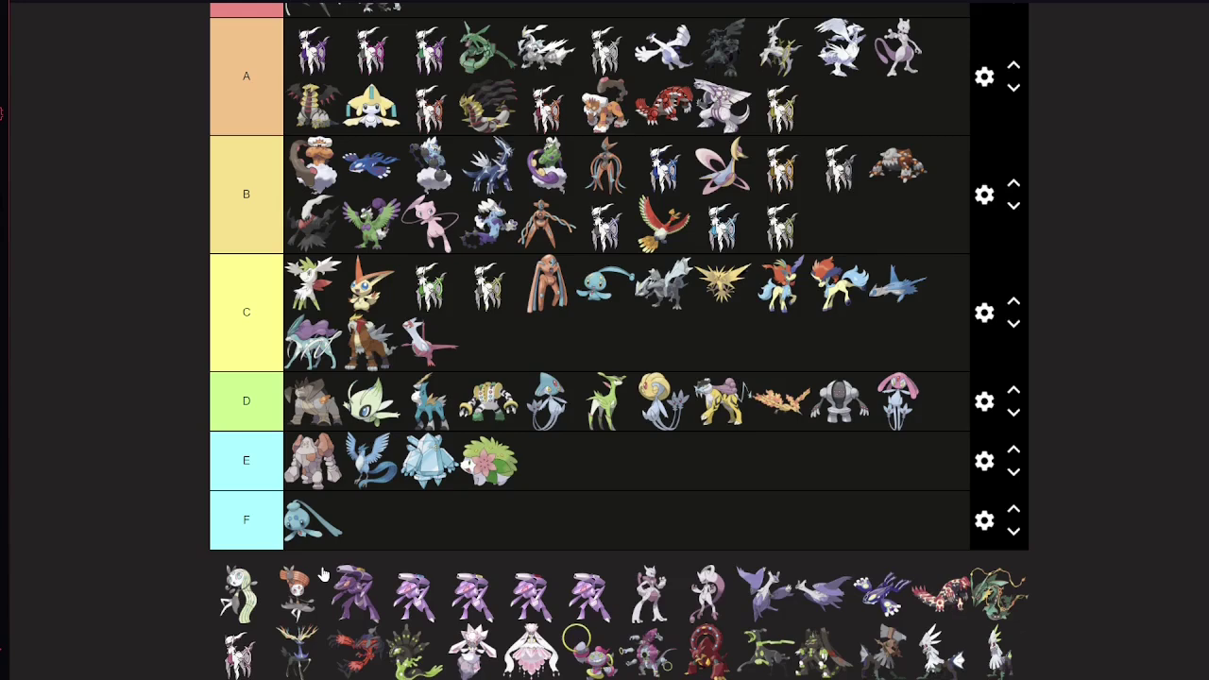
pyautogui.moveTo(255, 606); pyautogui.dragTo(612, 301)
pyautogui.moveTo(241, 587); pyautogui.dragTo(630, 283)
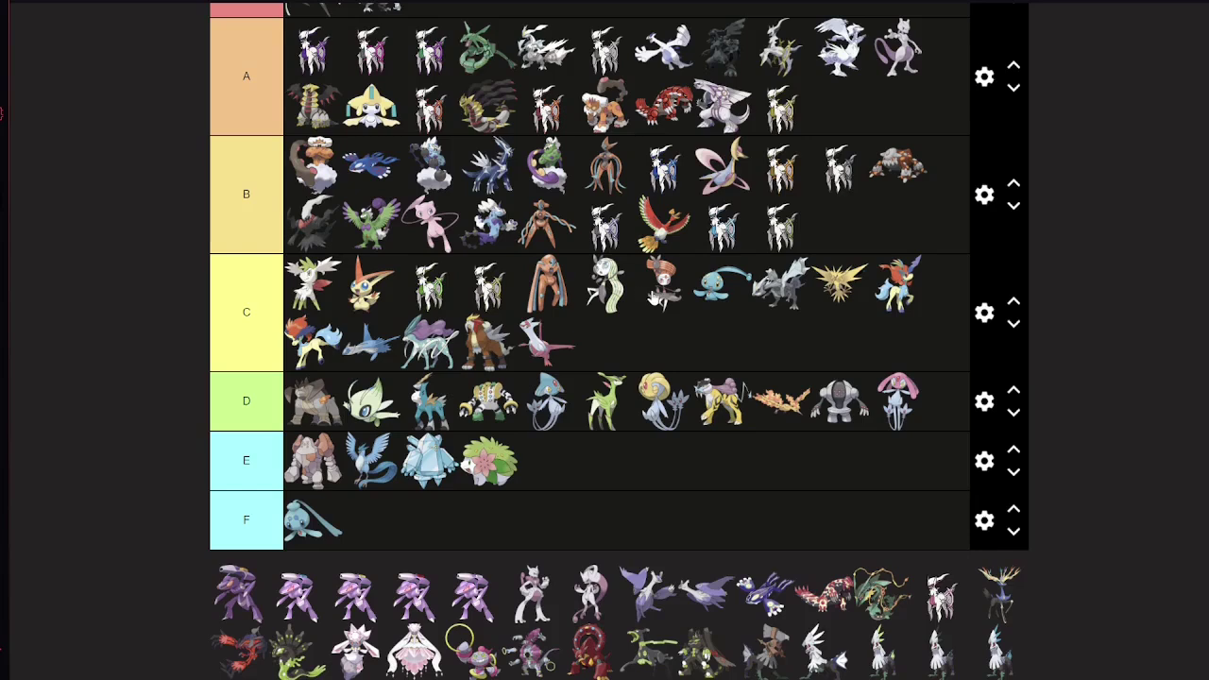
pyautogui.moveTo(659, 304); pyautogui.dragTo(311, 342)
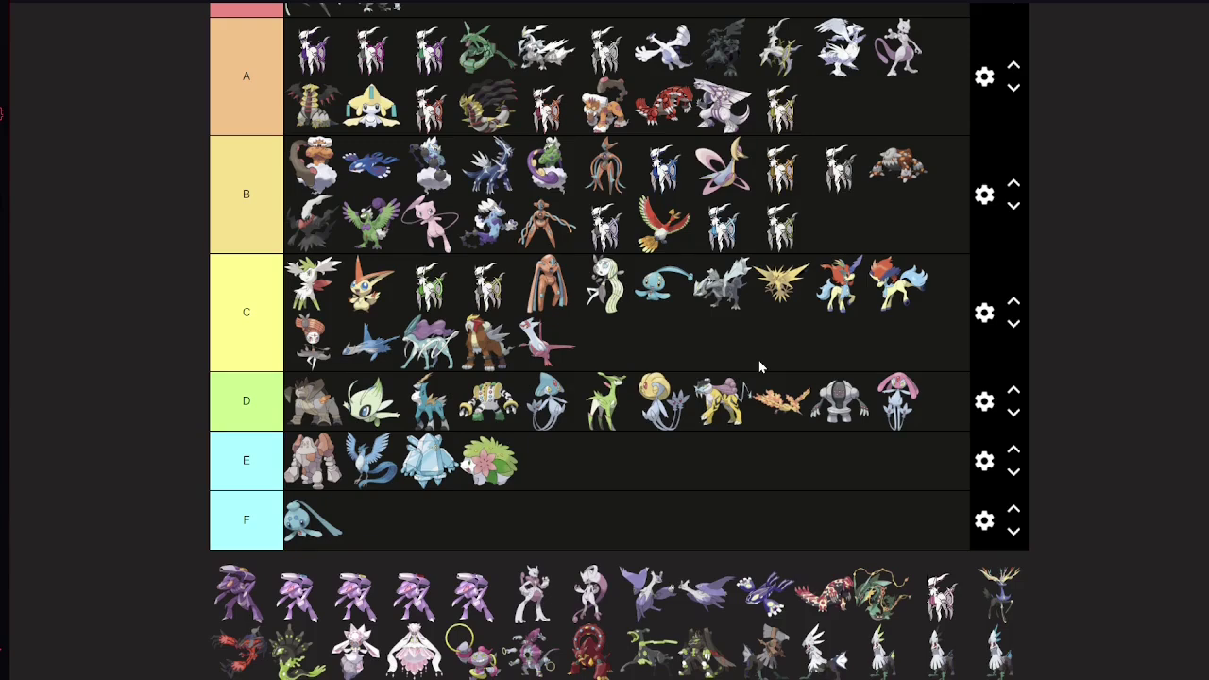
pyautogui.scroll(-1, 703, 377)
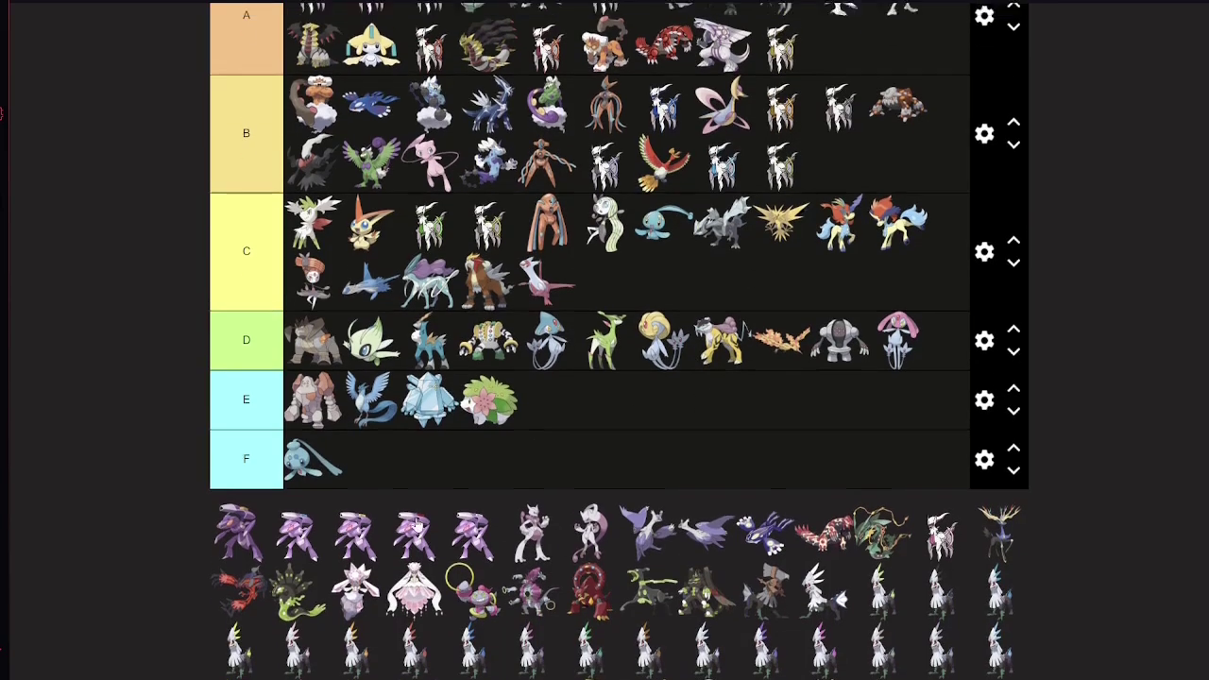
pyautogui.scroll(1, 416, 522)
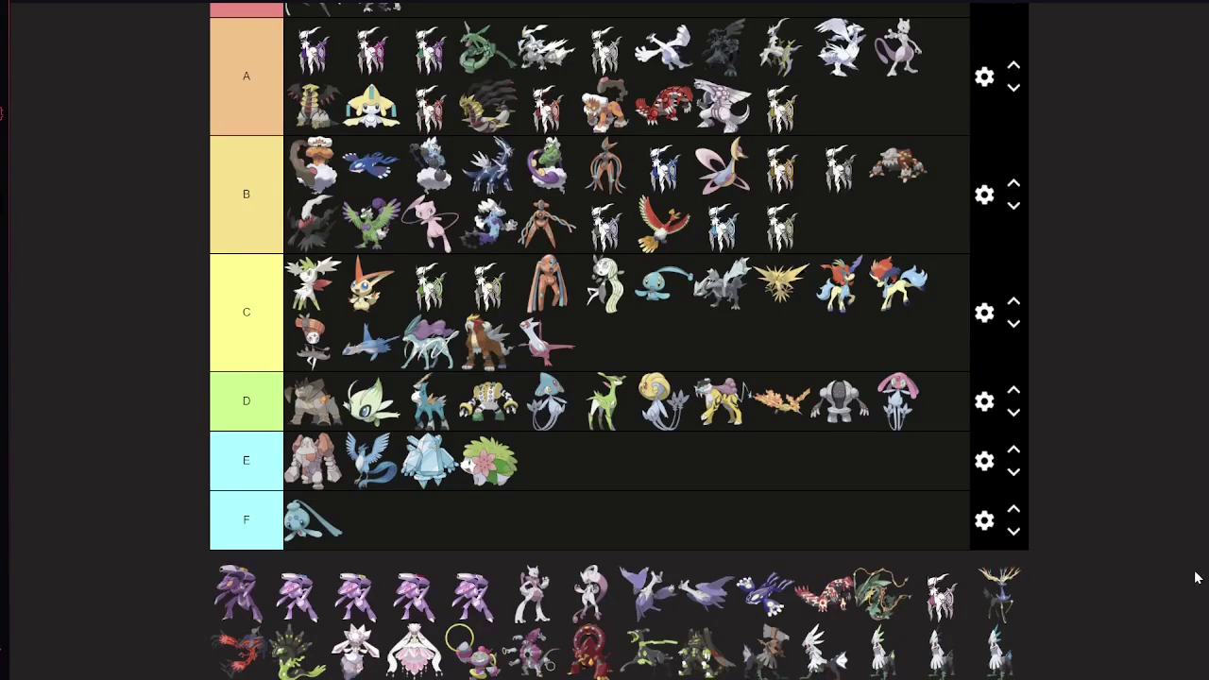
pyautogui.scroll(1, 224, 600)
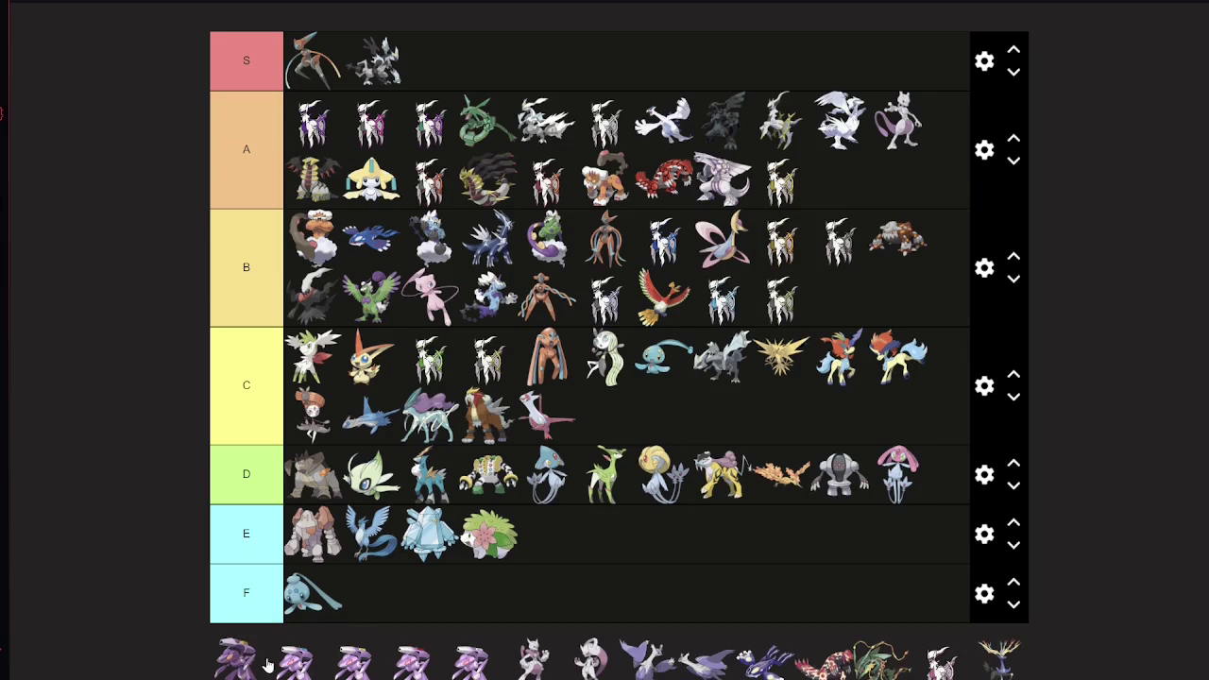
pyautogui.scroll(1, 167, 640)
pyautogui.scroll(-2, 169, 637)
pyautogui.scroll(1, 169, 640)
pyautogui.scroll(-1, 255, 667)
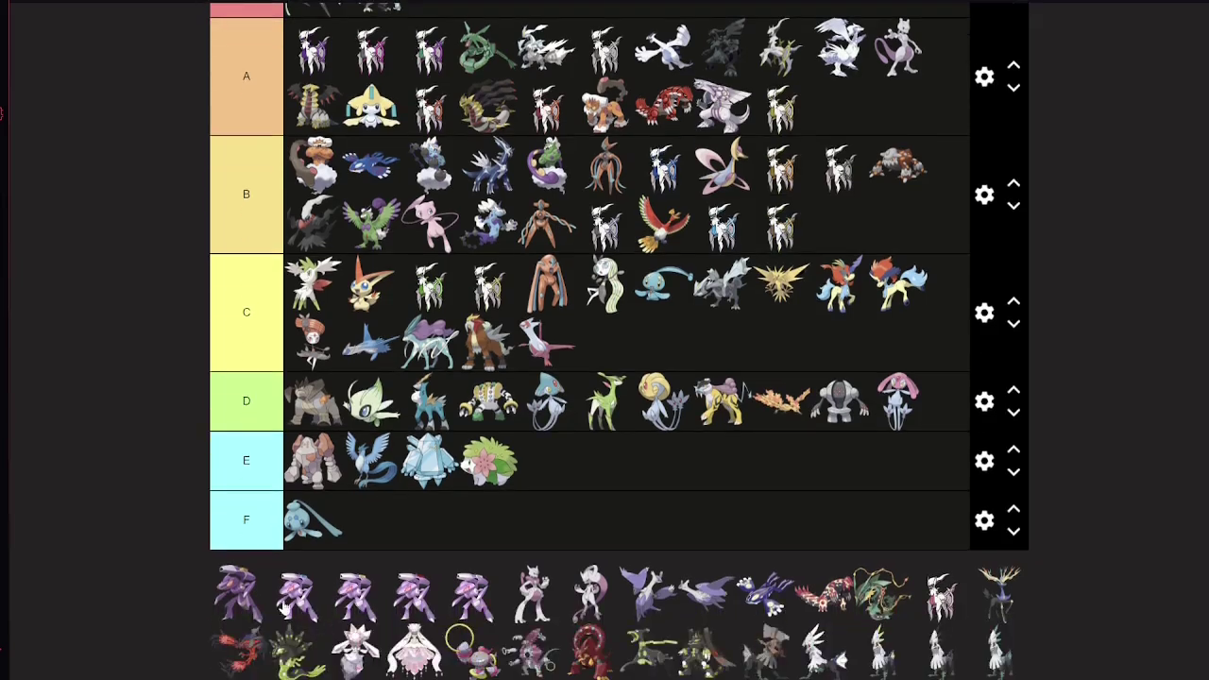
pyautogui.scroll(1, 257, 667)
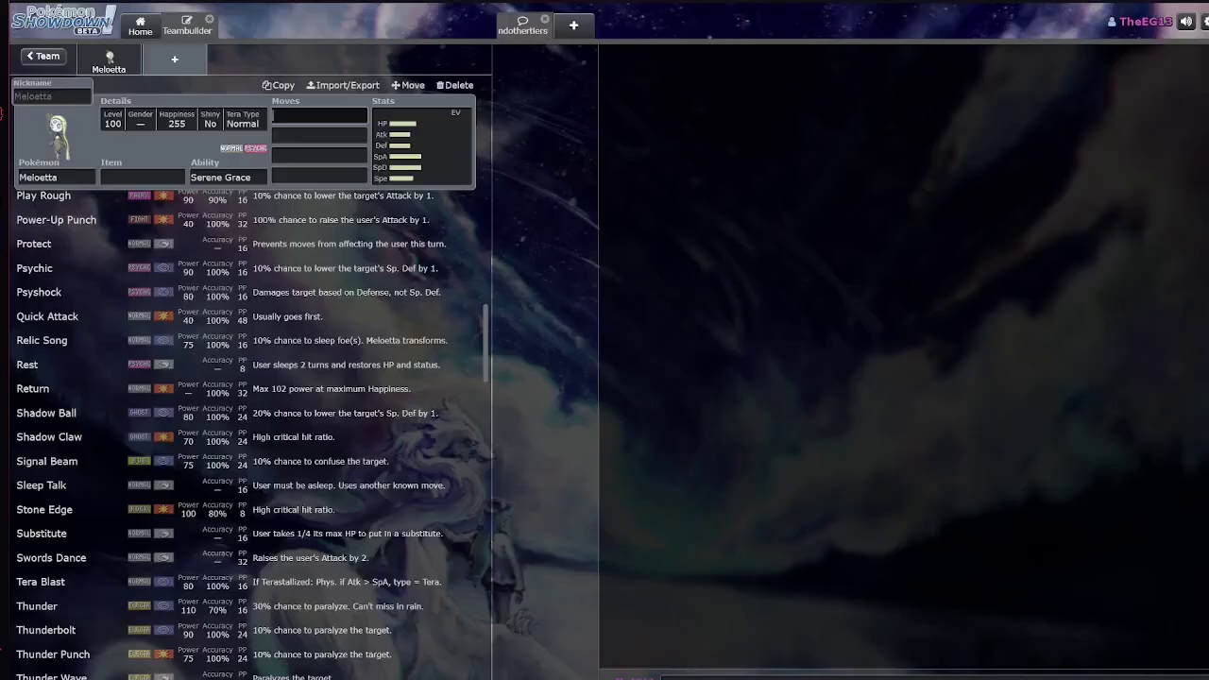
# Switch to the Pokémon Showdown teambuilder and change the Pokémon to Genesect
pyautogui.click(82, 177)
pyautogui.write('gene')
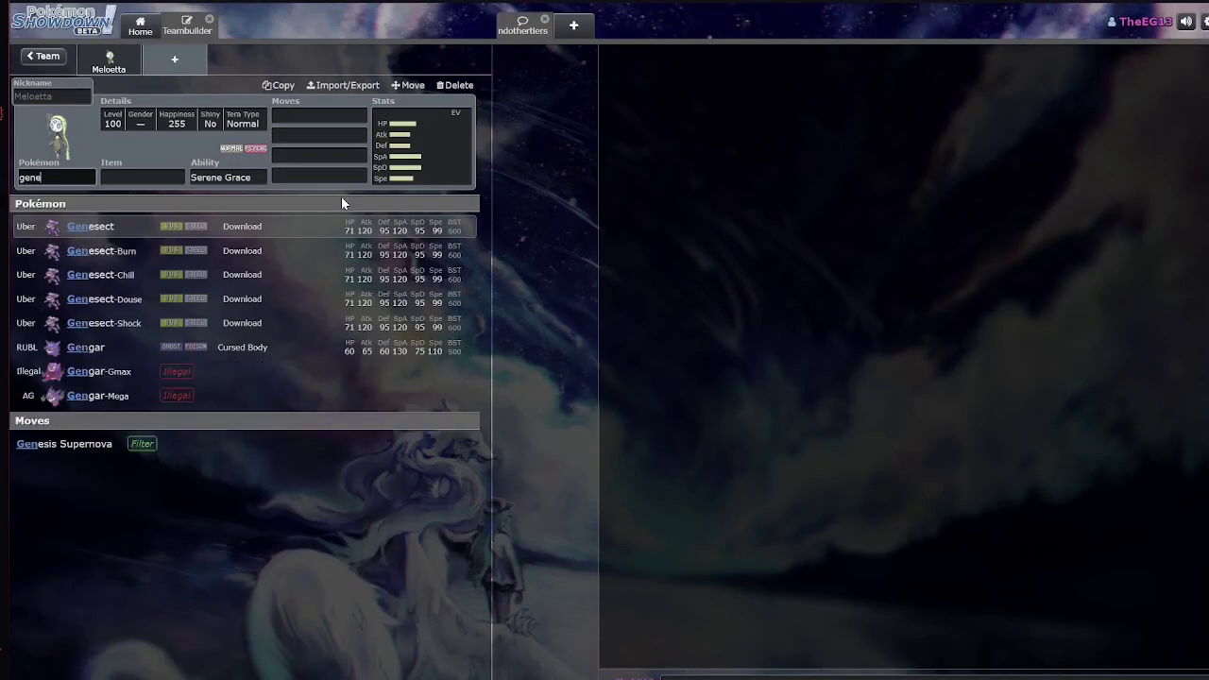
pyautogui.write('sect')
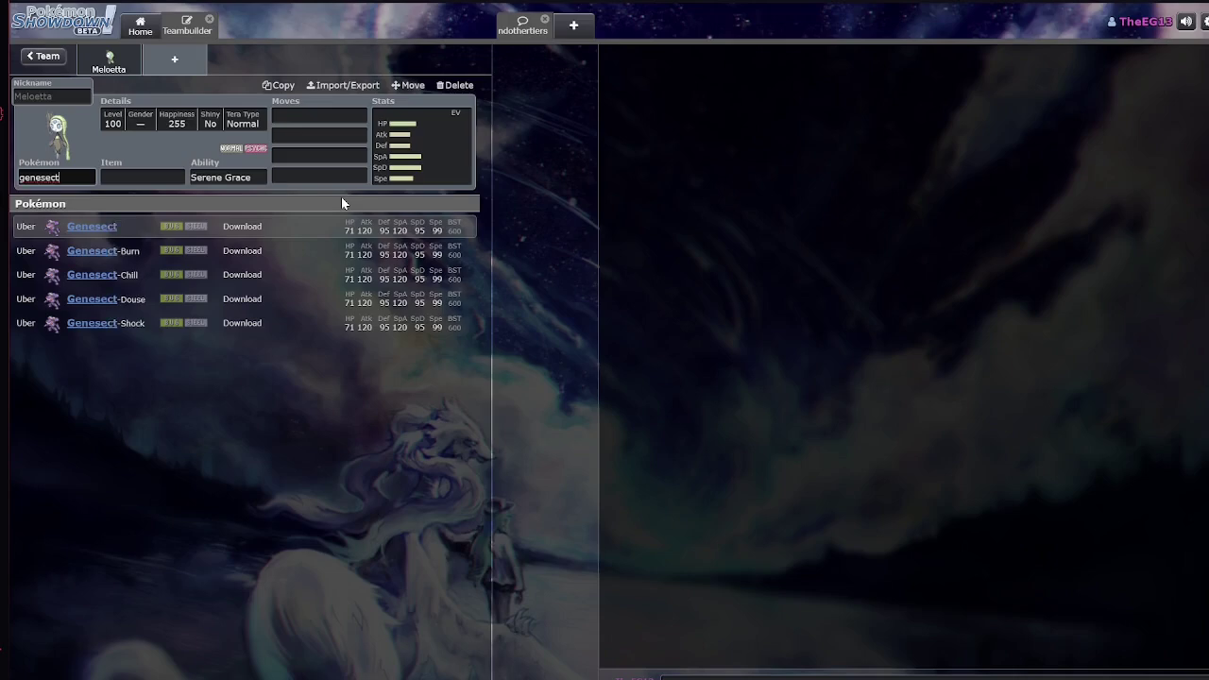
pyautogui.press('Return')
# Read the description of Genesect's ability and look through its available moves
pyautogui.click(261, 178)
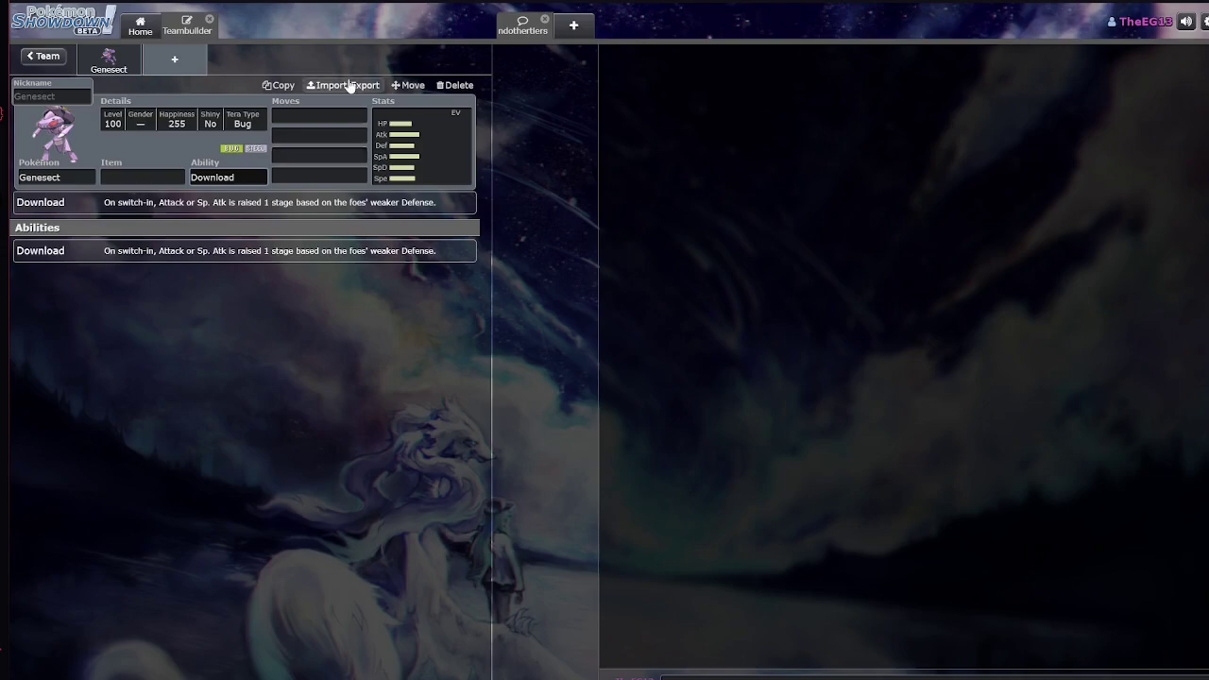
pyautogui.click(318, 118)
pyautogui.scroll(-5, 189, 382)
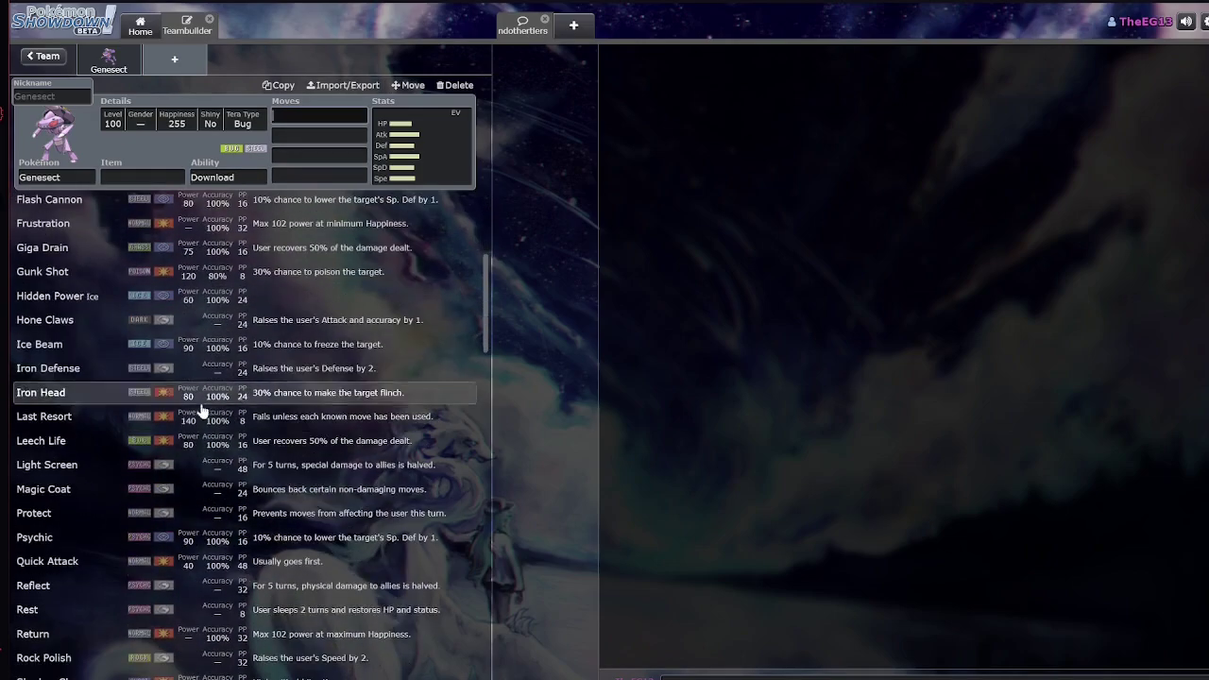
pyautogui.scroll(-3, 227, 463)
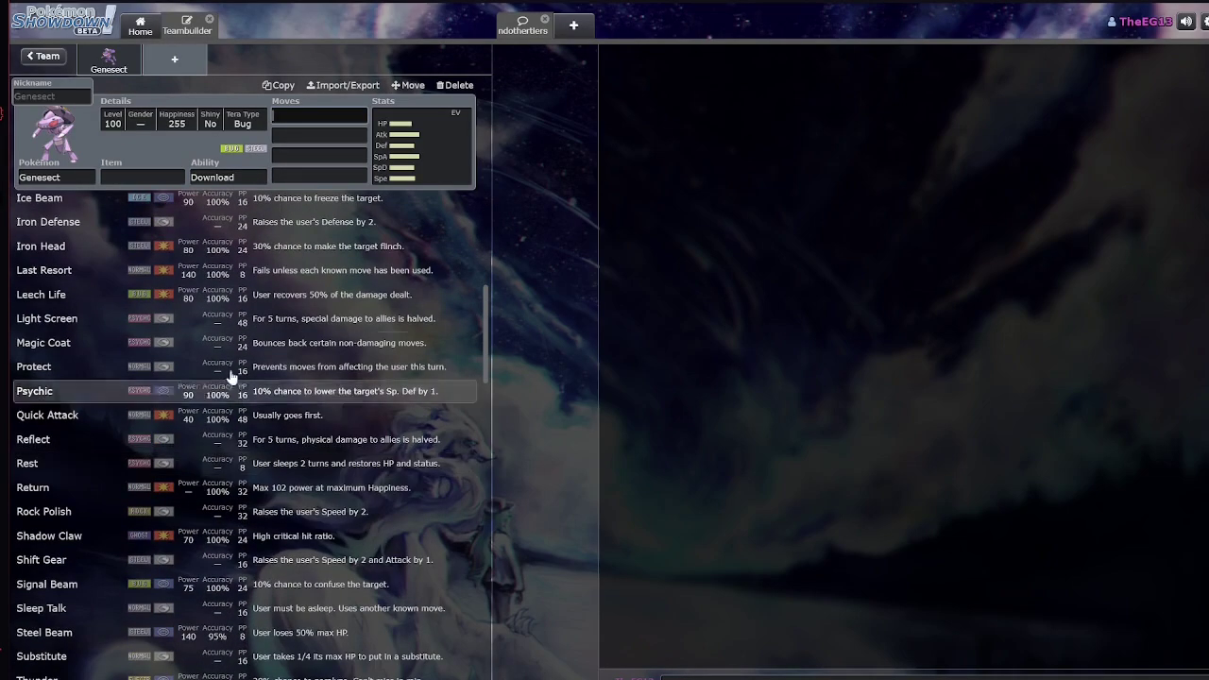
pyautogui.scroll(-5, 274, 487)
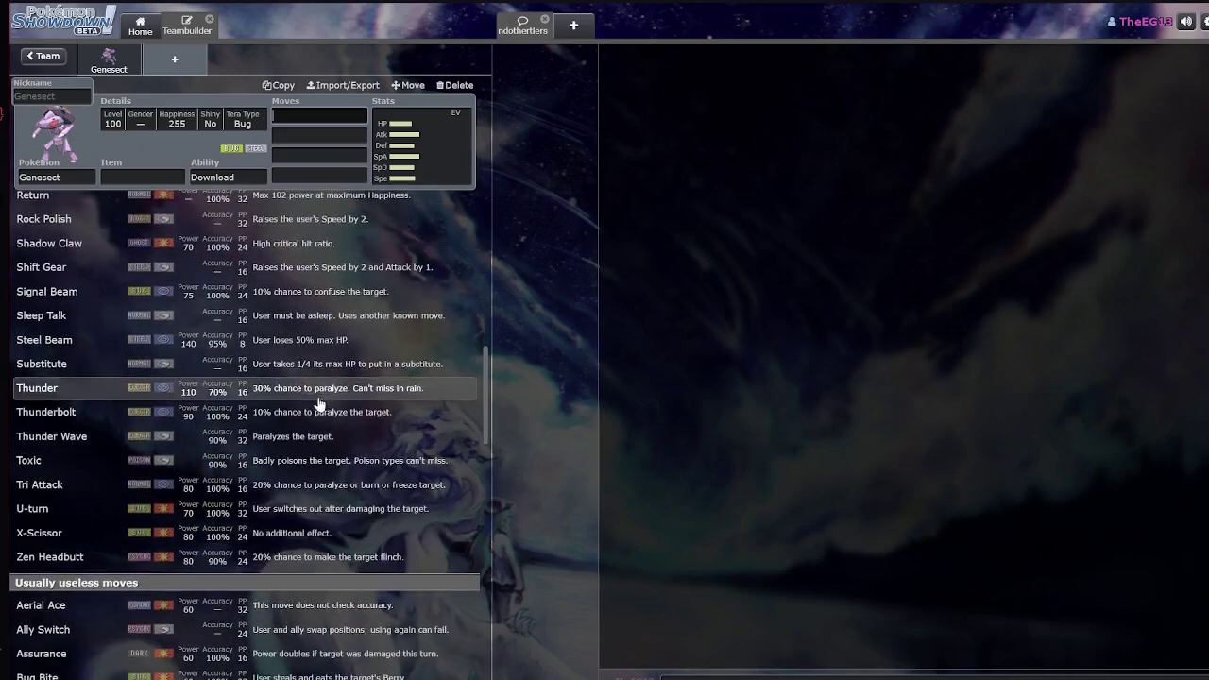
pyautogui.scroll(5, 283, 487)
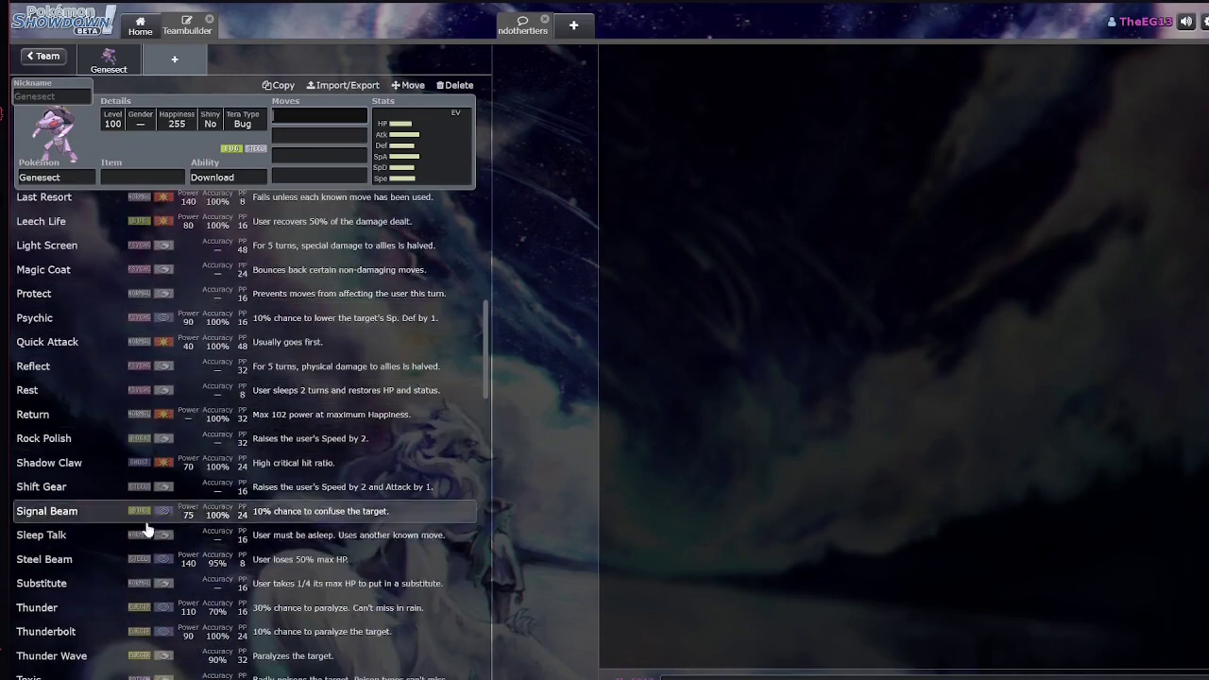
pyautogui.scroll(10, 143, 539)
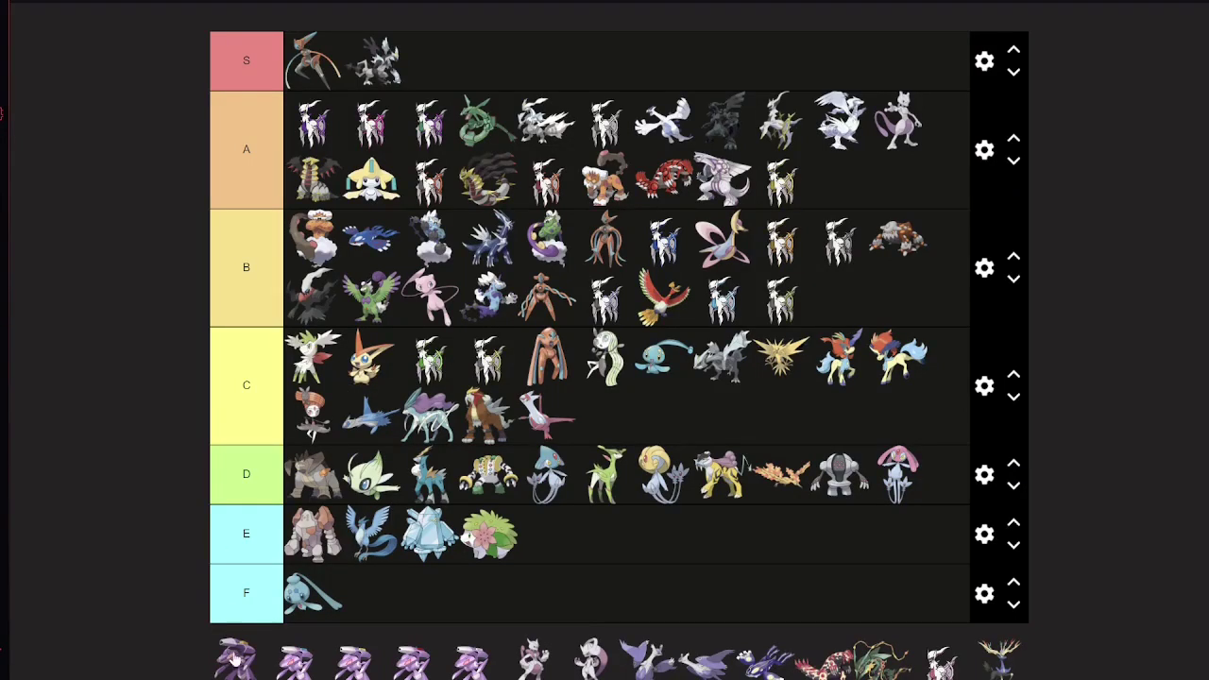
# Try the first Genesect form in the A tier right after Palkia and return it to the unranked pool
pyautogui.moveTo(238, 667); pyautogui.dragTo(793, 189)
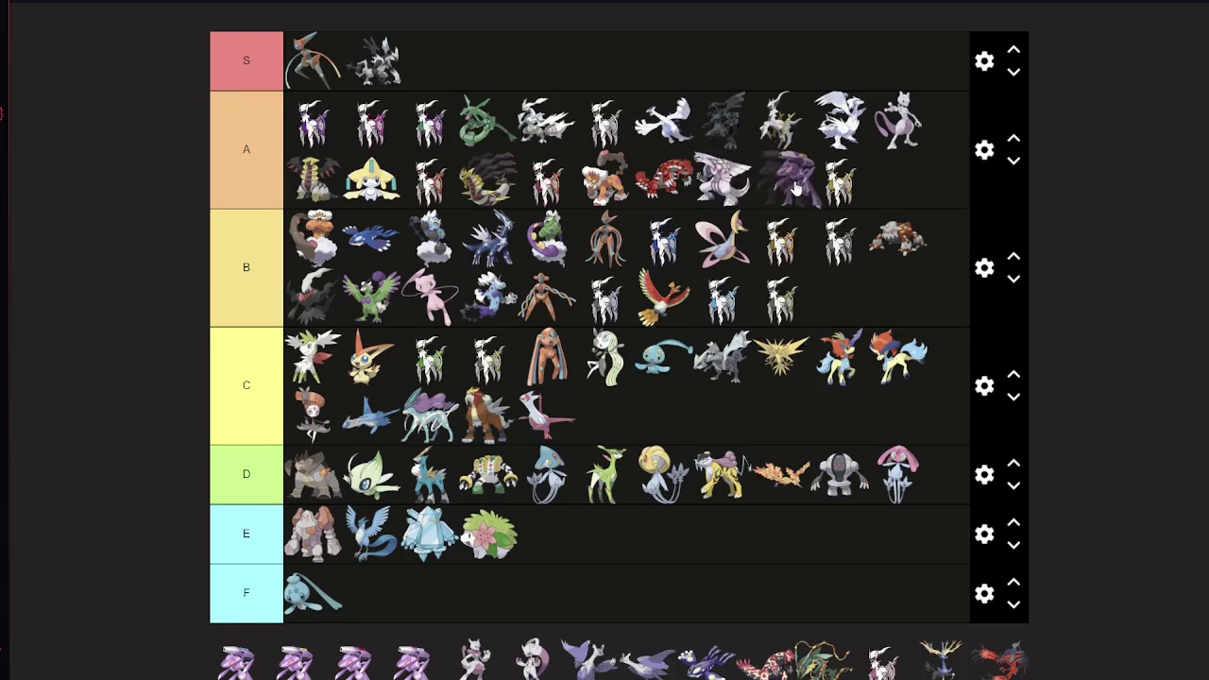
pyautogui.moveTo(794, 189); pyautogui.dragTo(242, 663)
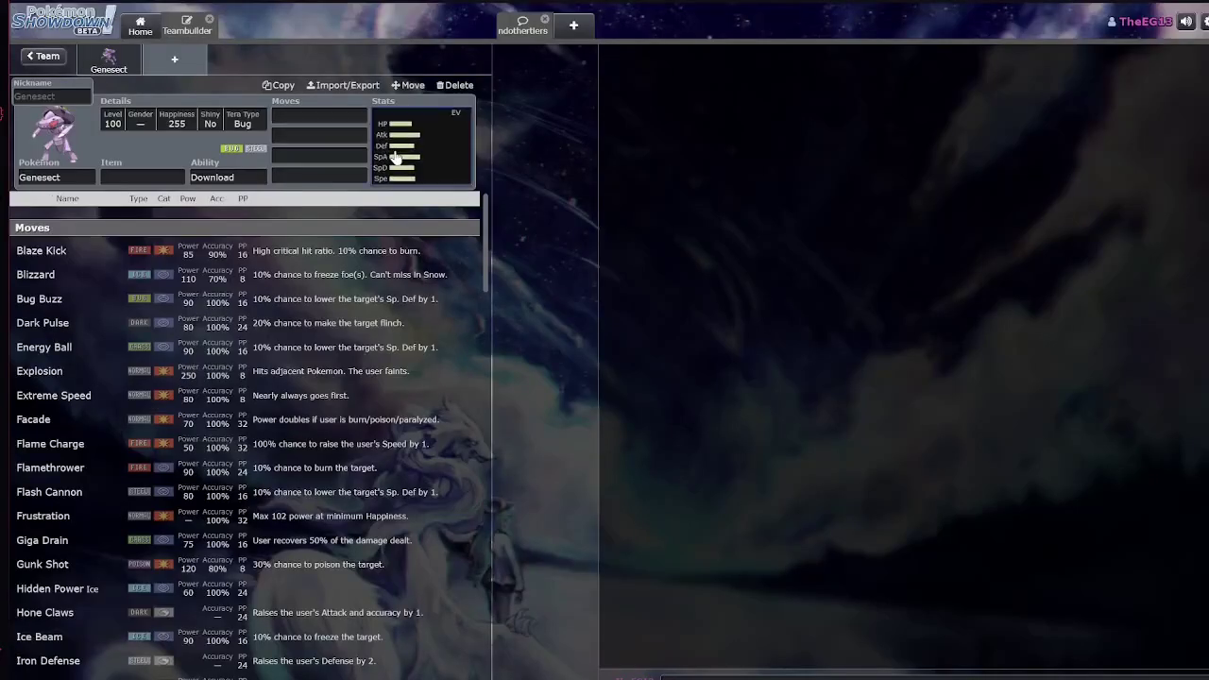
# Examine Genesect's base stats and its list of available moves in the team builder
pyautogui.click(422, 146)
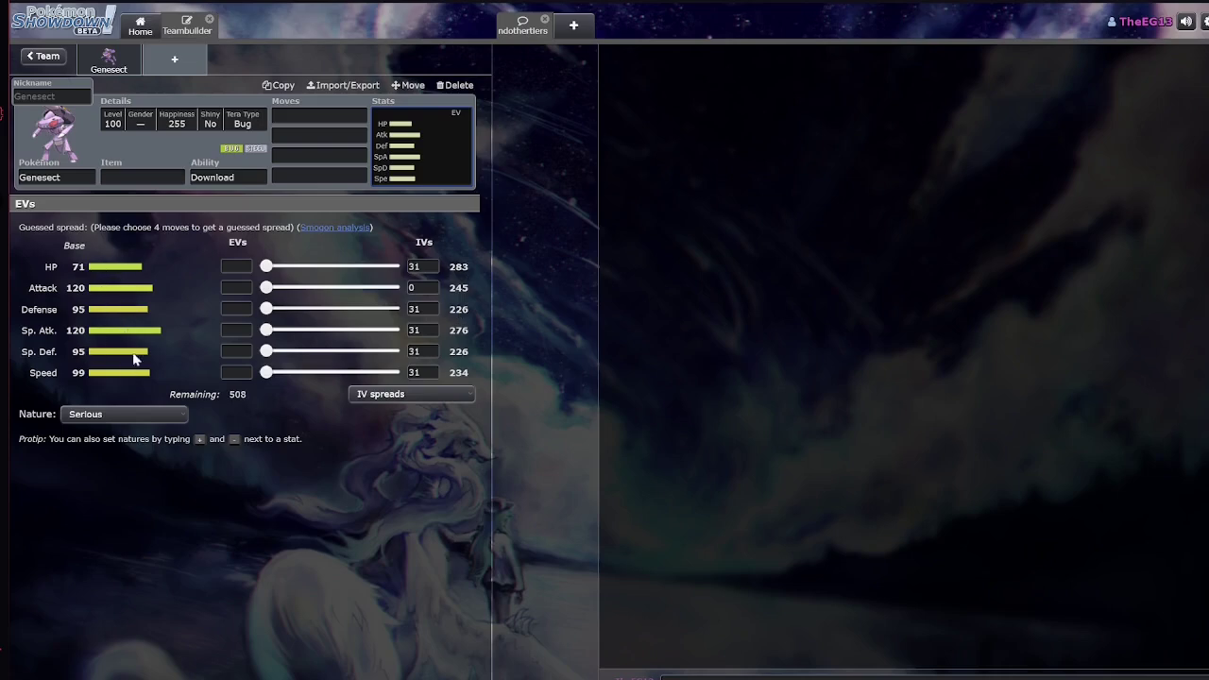
pyautogui.click(283, 117)
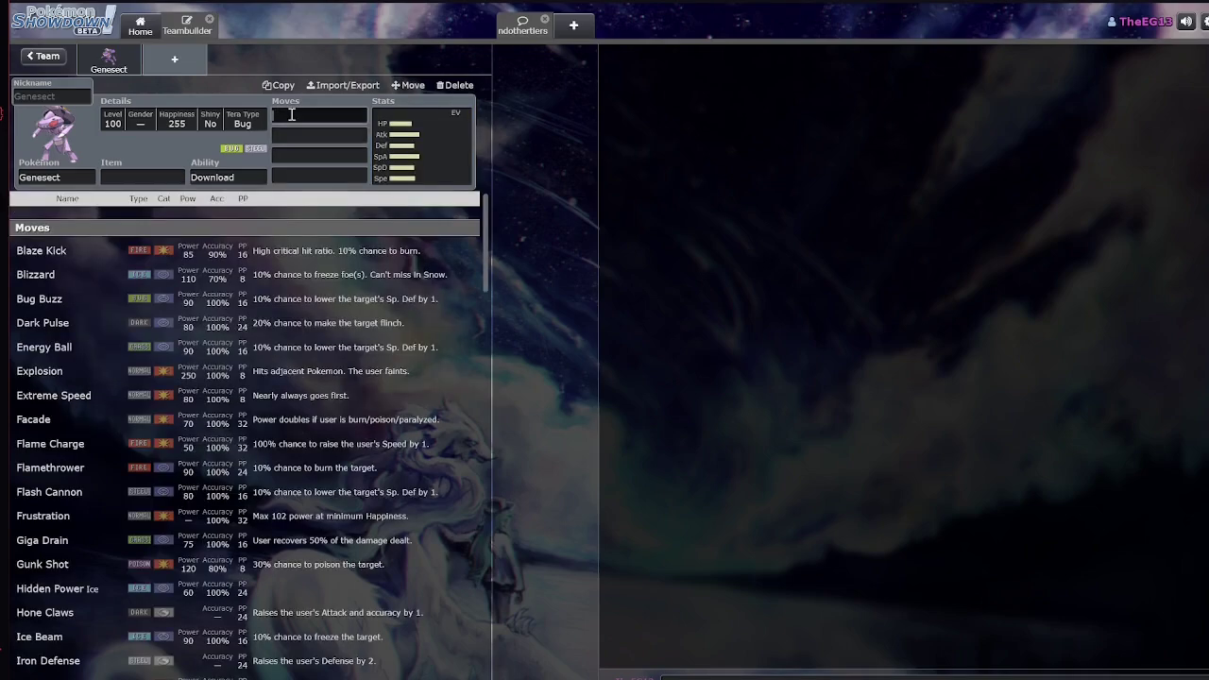
pyautogui.scroll(-2, 108, 494)
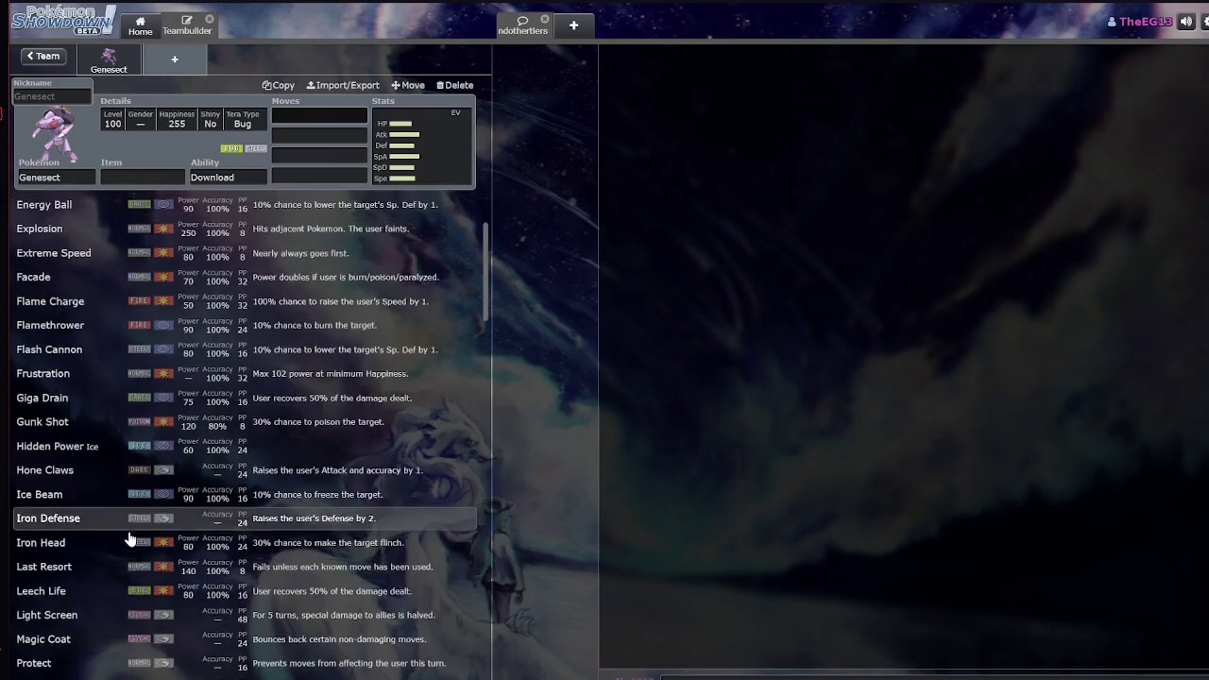
pyautogui.scroll(-2, 90, 468)
pyautogui.scroll(4, 89, 463)
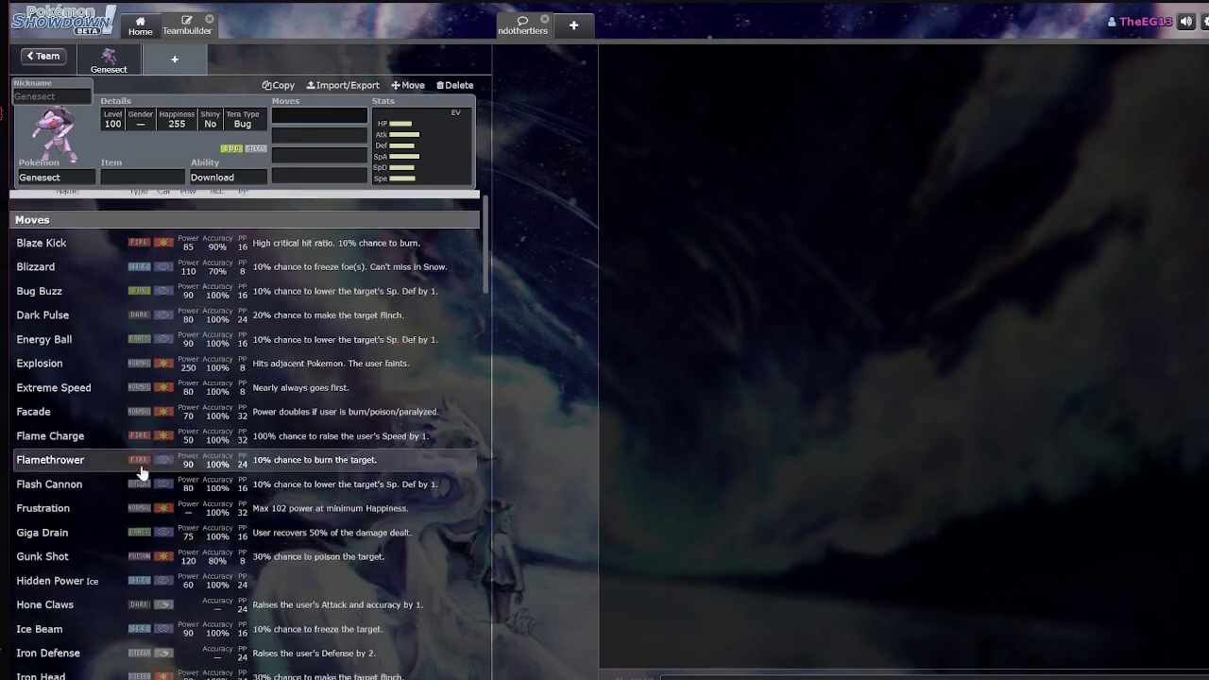
pyautogui.scroll(-1, 135, 464)
pyautogui.scroll(1, 158, 491)
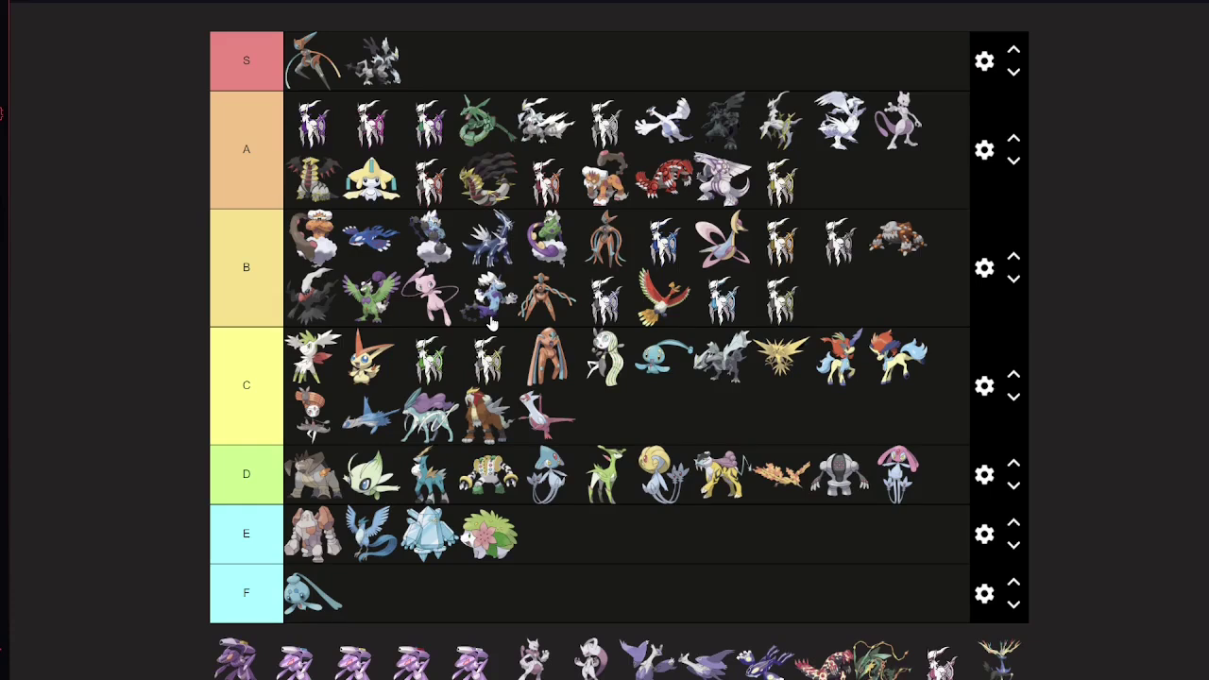
# Switch to the tier list and rank the dark purple base Genesect at the end of the A tier
pyautogui.scroll(-1, 373, 477)
pyautogui.scroll(1, 379, 510)
pyautogui.moveTo(236, 666); pyautogui.dragTo(416, 238)
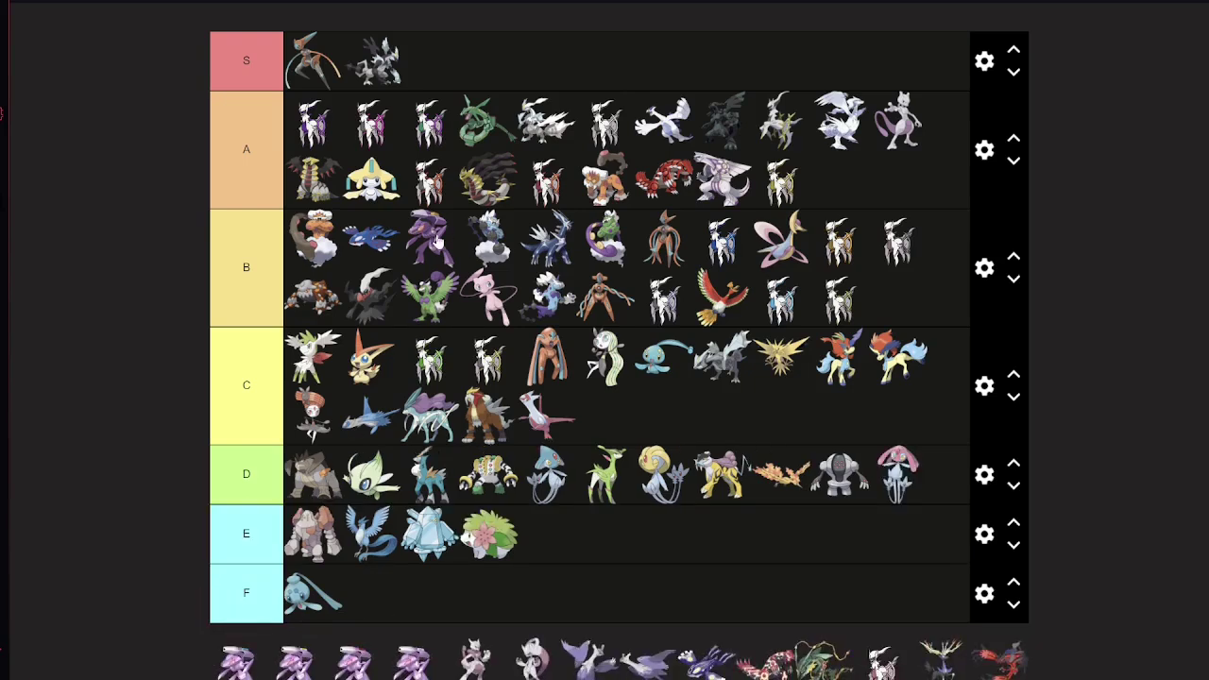
pyautogui.moveTo(437, 243); pyautogui.dragTo(840, 193)
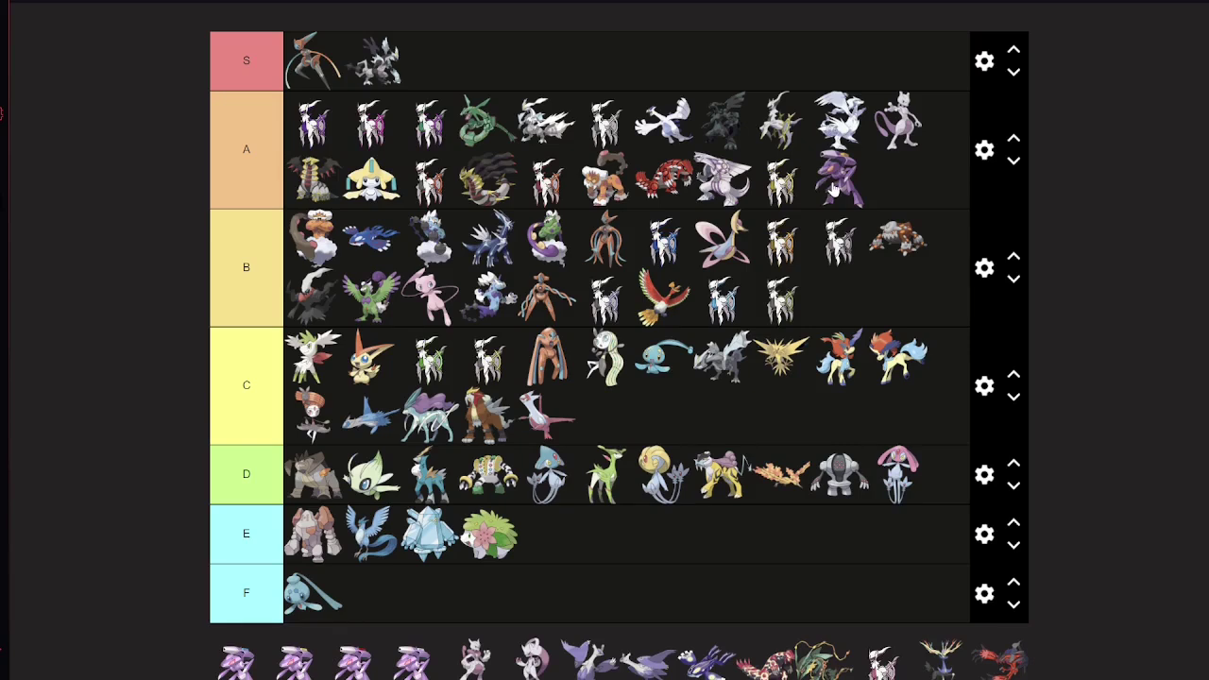
pyautogui.moveTo(833, 190); pyautogui.dragTo(827, 171)
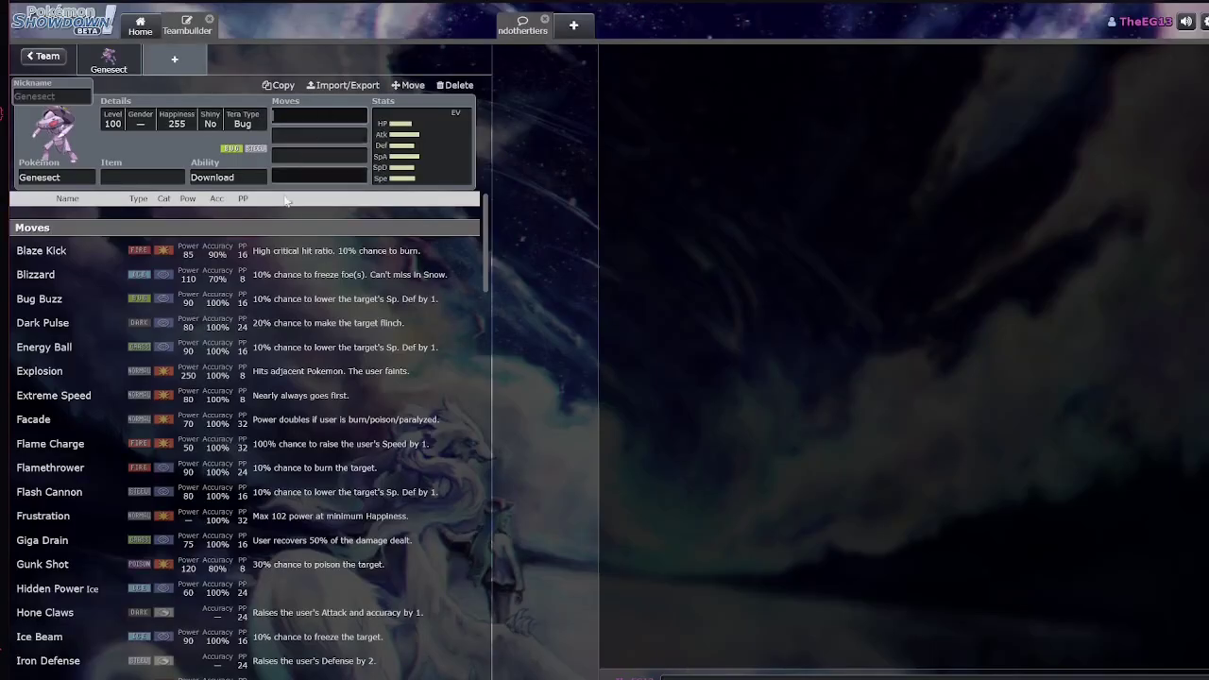
# Examine Genesect's full move list in the team builder, including the usually useless moves
pyautogui.scroll(-7, 244, 477)
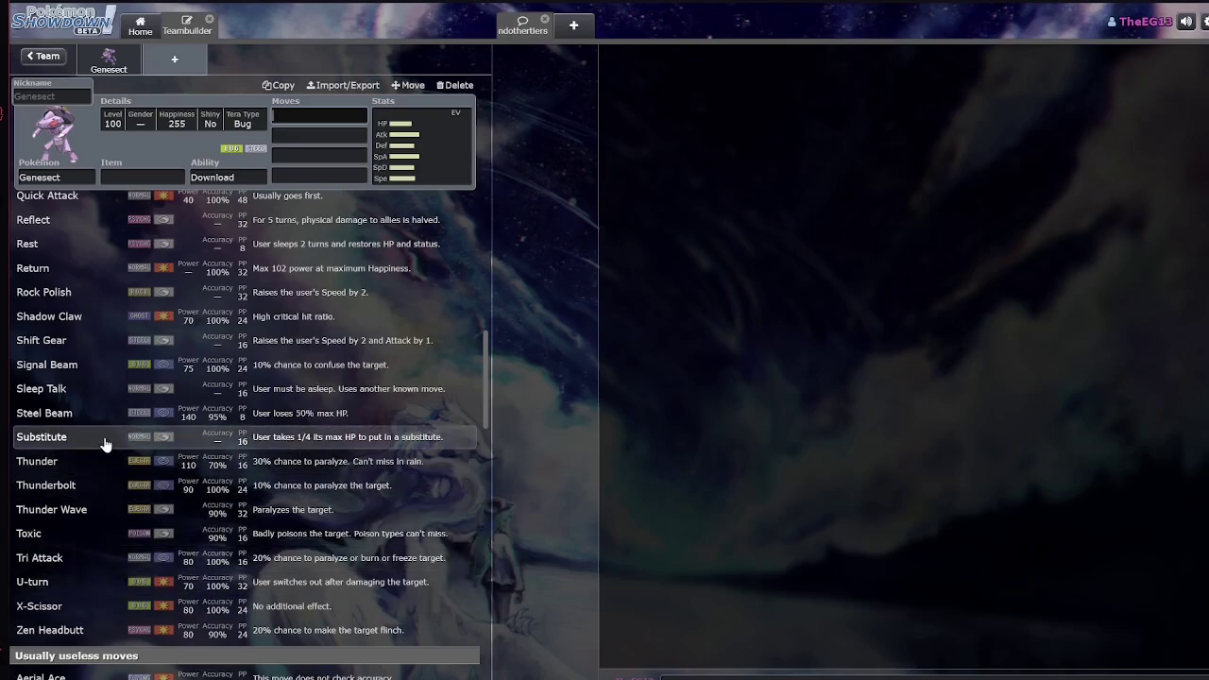
pyautogui.scroll(-5, 108, 486)
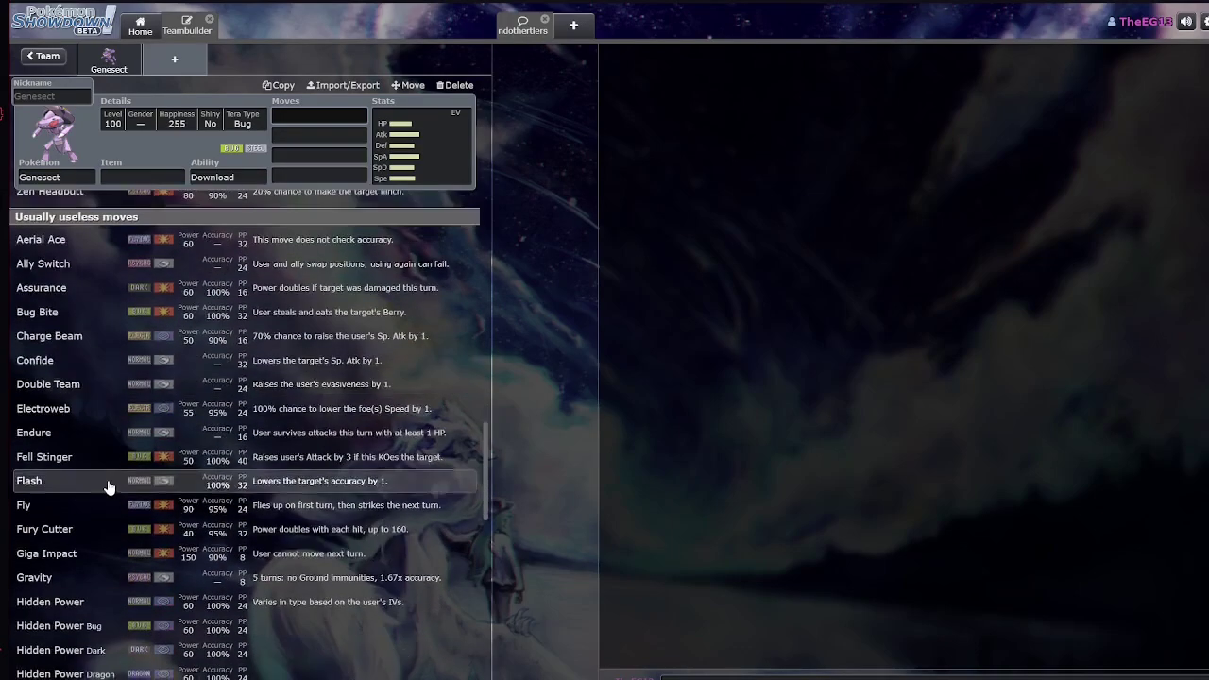
pyautogui.scroll(-8, 107, 485)
pyautogui.scroll(-1, 112, 539)
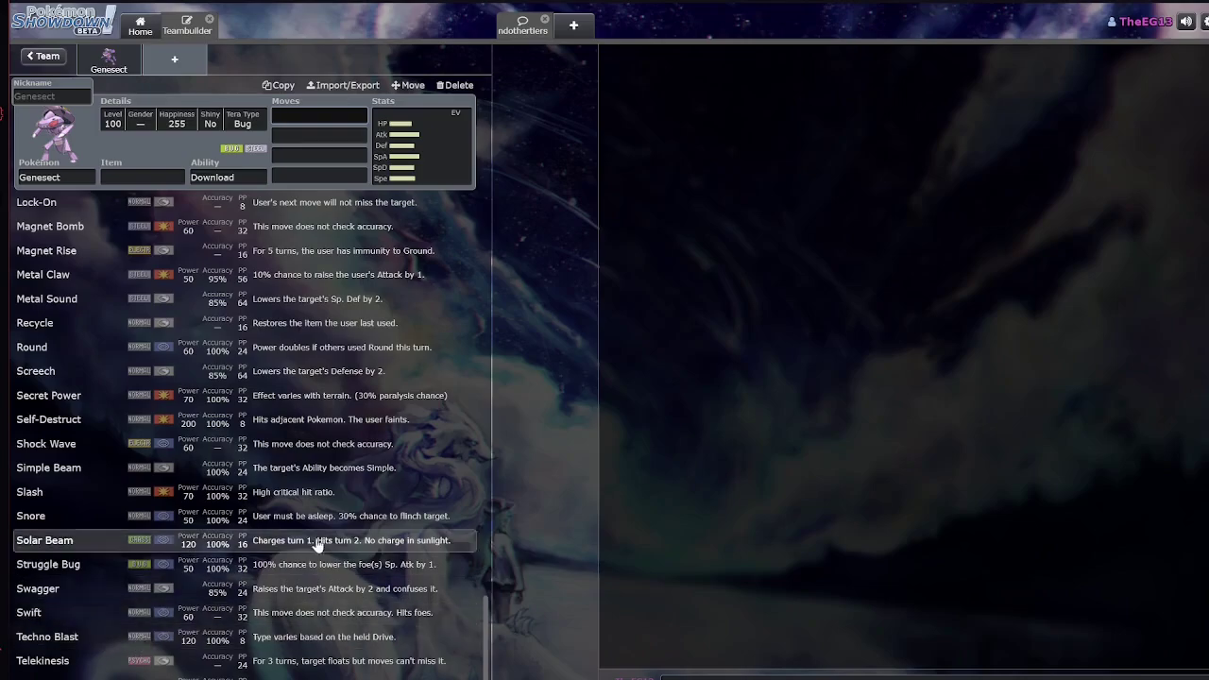
pyautogui.scroll(12, 318, 545)
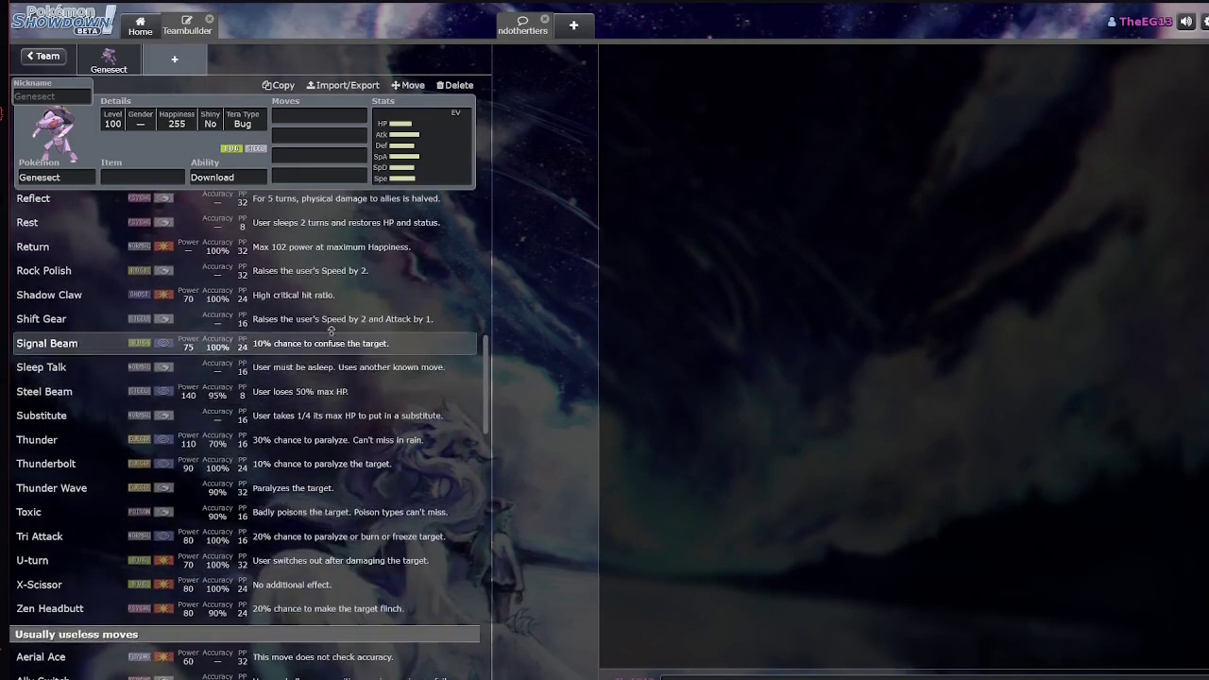
pyautogui.scroll(-2, 321, 481)
pyautogui.scroll(3, 317, 453)
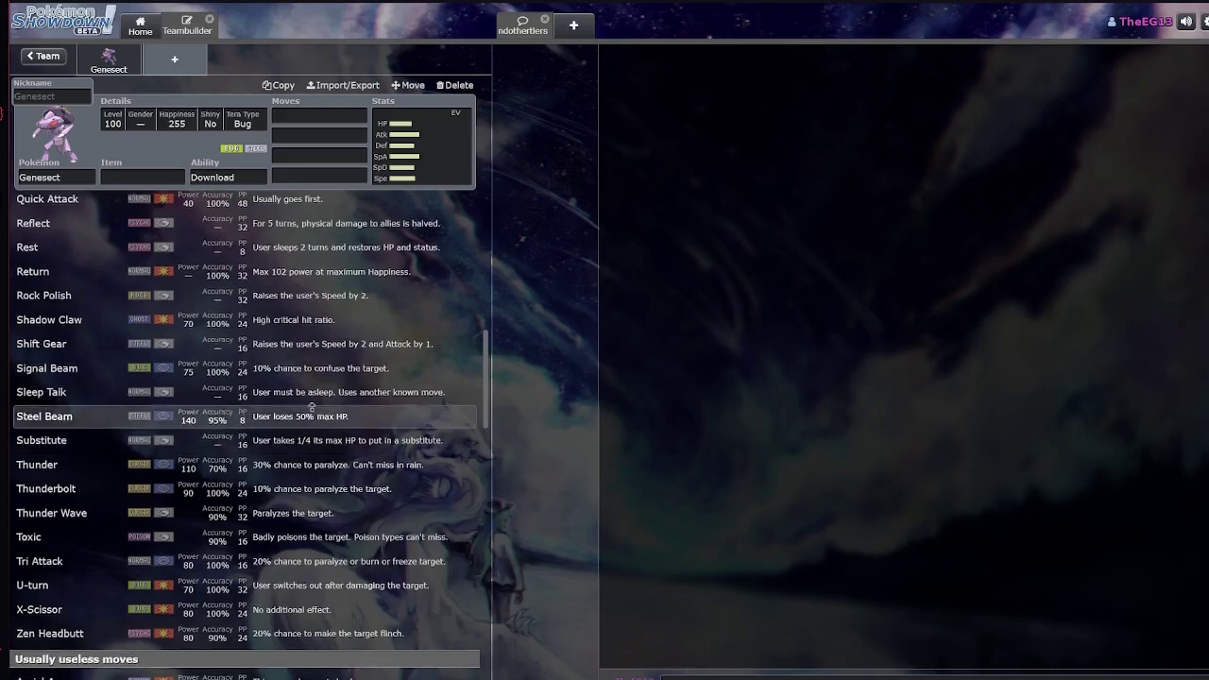
pyautogui.scroll(15, 312, 407)
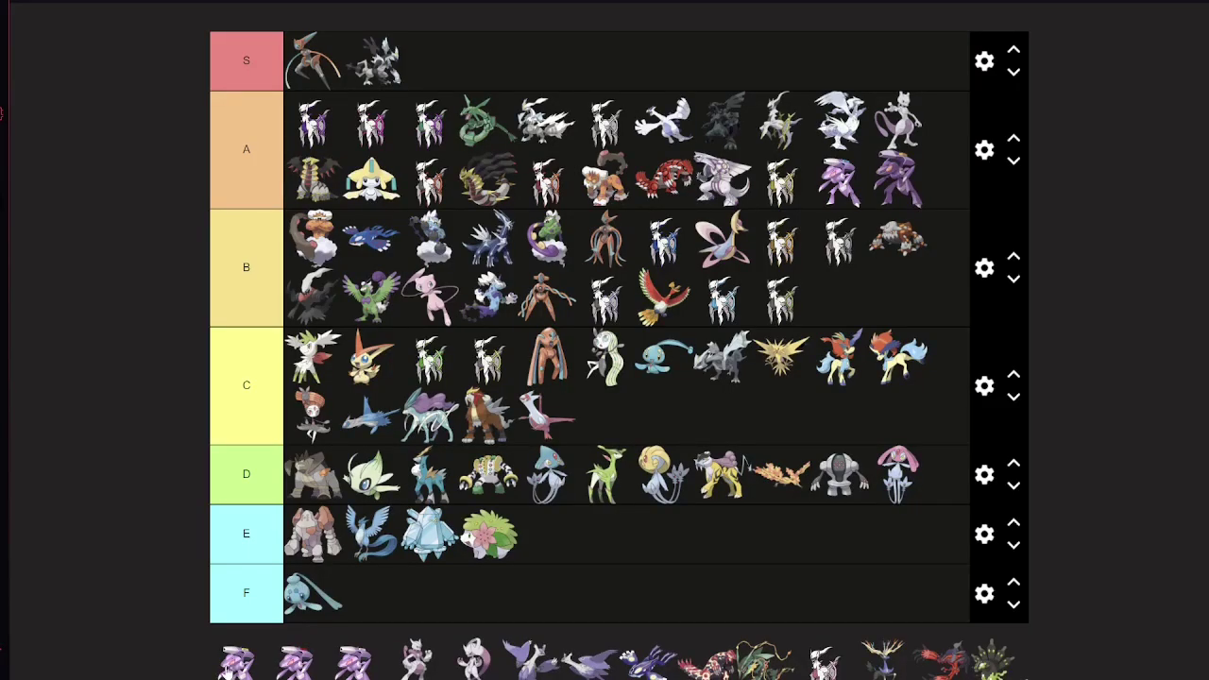
# Rank two more of the light purple Genesect drive forms in the A tier, ahead of the dark purple Genesect
pyautogui.moveTo(238, 661); pyautogui.dragTo(812, 189)
pyautogui.scroll(-1, 820, 198)
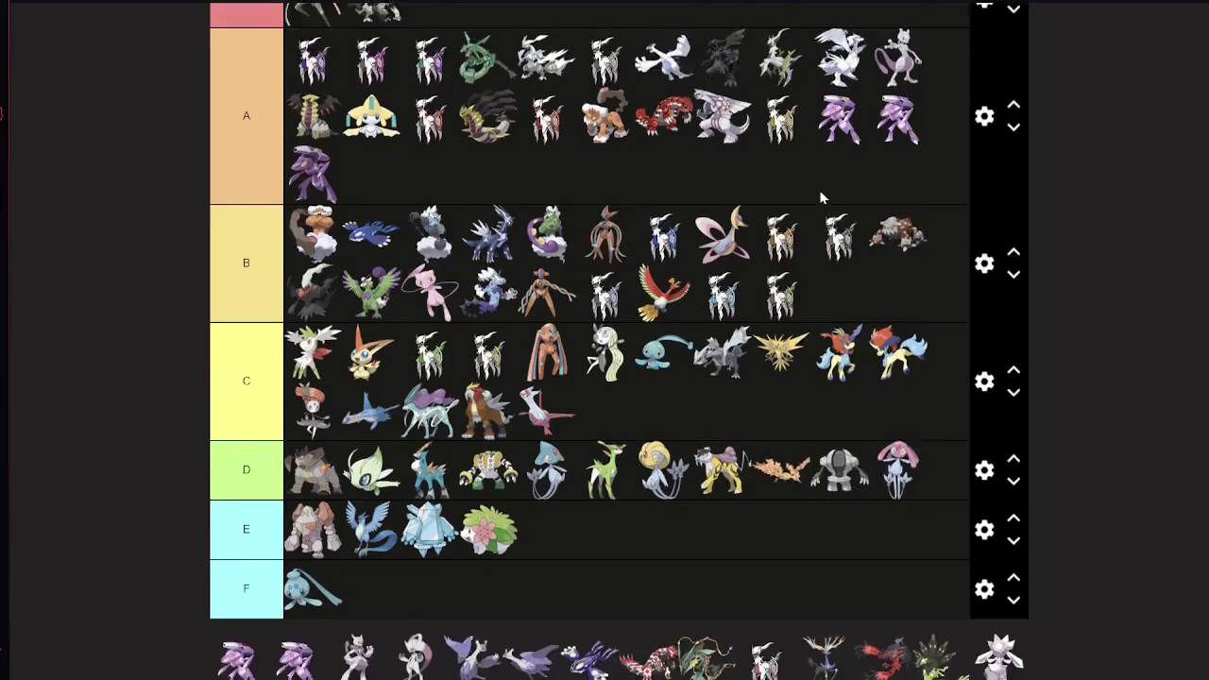
pyautogui.scroll(-1, 821, 198)
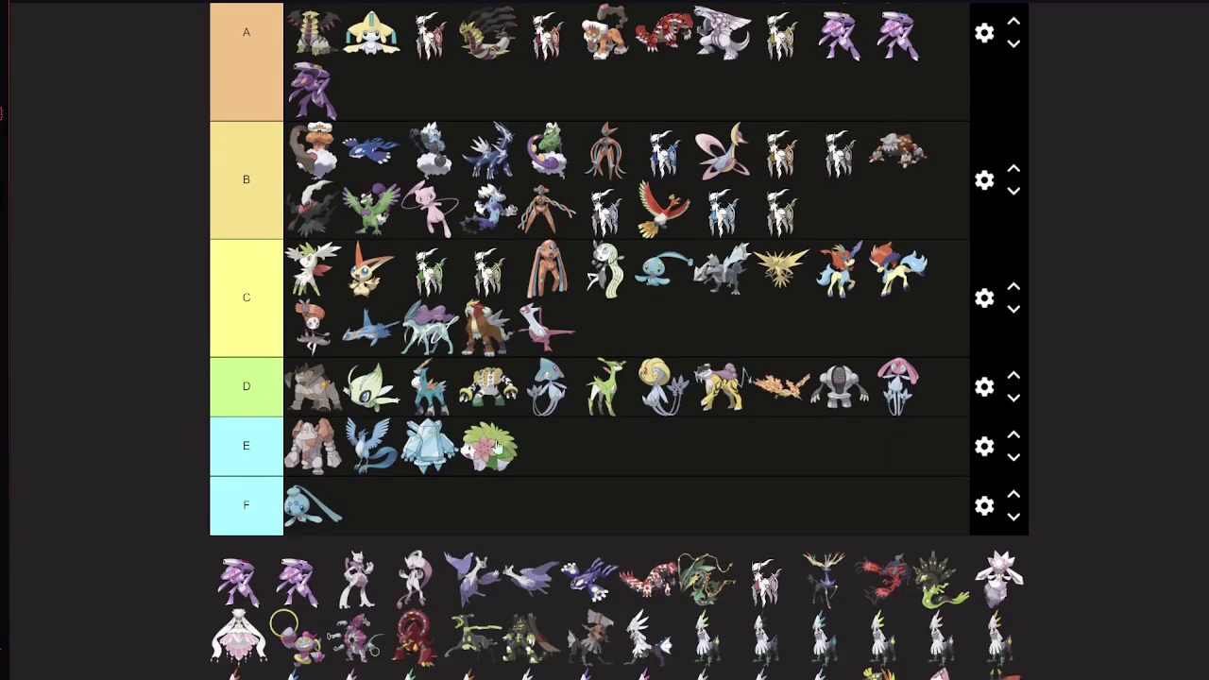
pyautogui.scroll(1, 255, 571)
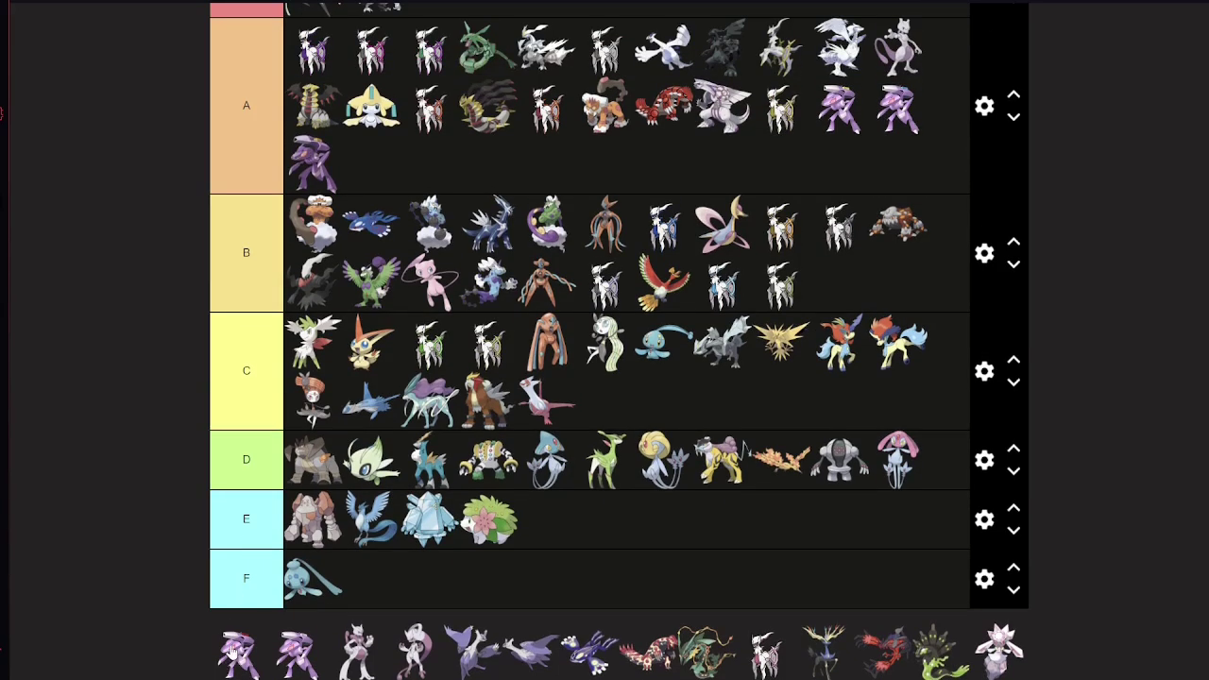
pyautogui.moveTo(230, 652); pyautogui.dragTo(371, 162)
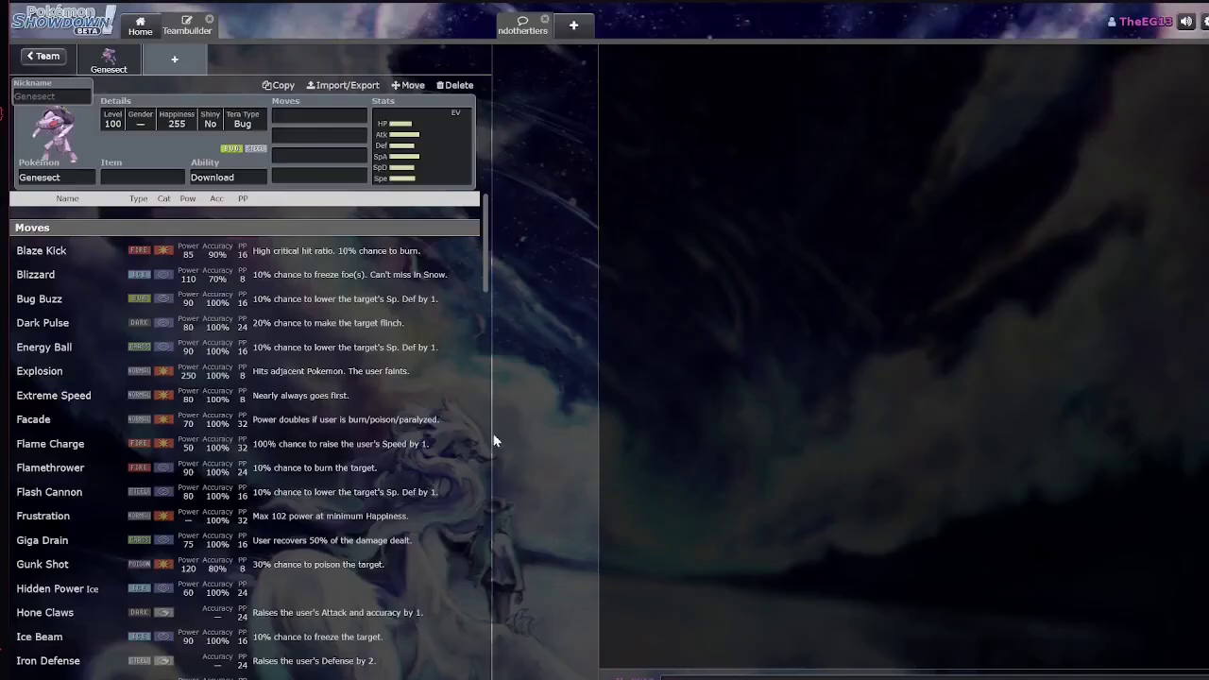
# Review Genesect's move list in the team builder and rank the last unplaced Genesect drive form in the A tier
pyautogui.scroll(-10, 393, 472)
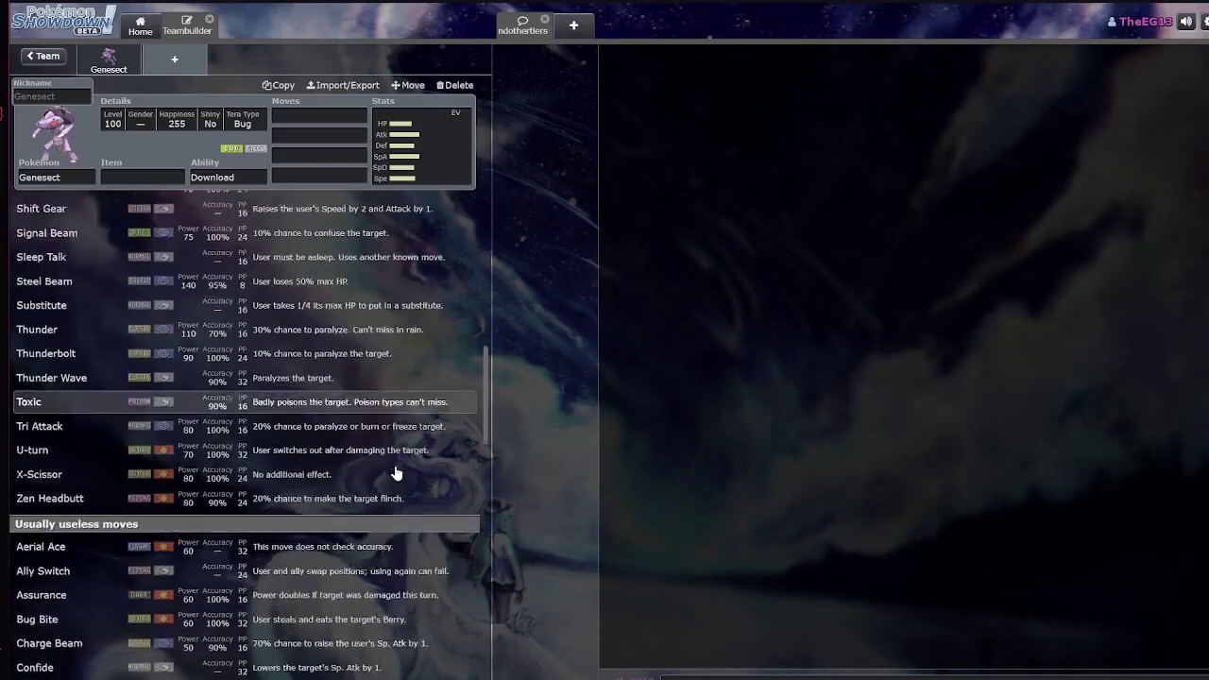
pyautogui.scroll(-3, 393, 470)
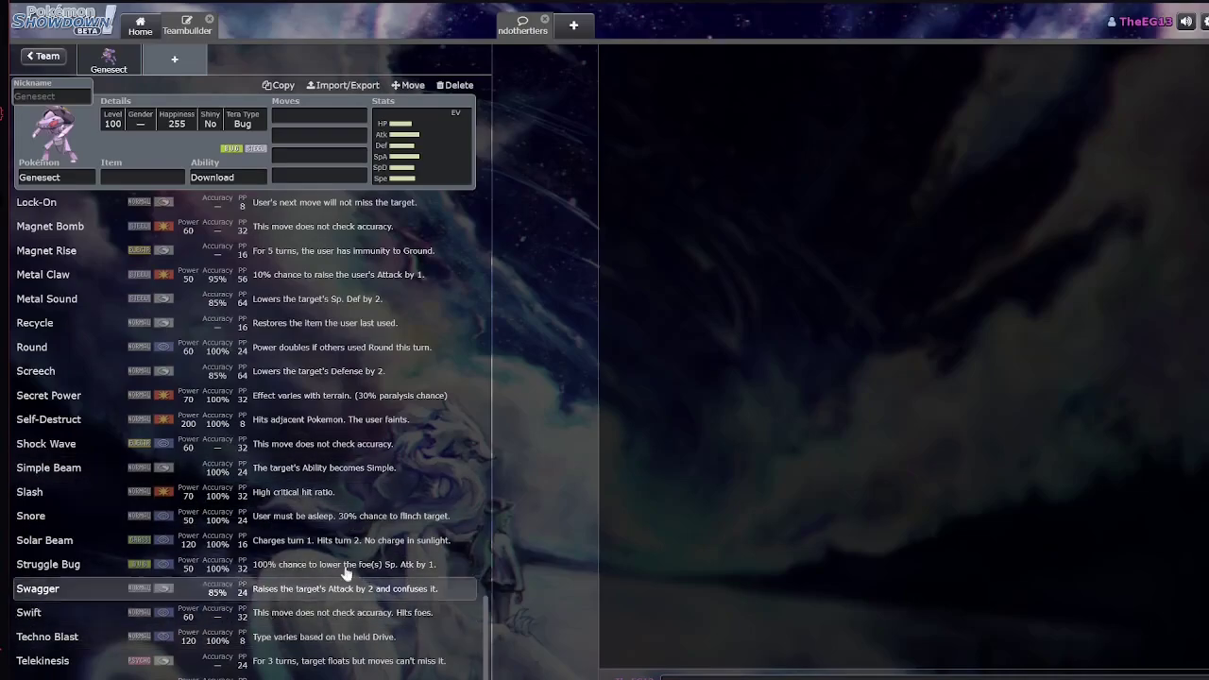
pyautogui.scroll(4, 462, 427)
pyautogui.scroll(4, 424, 396)
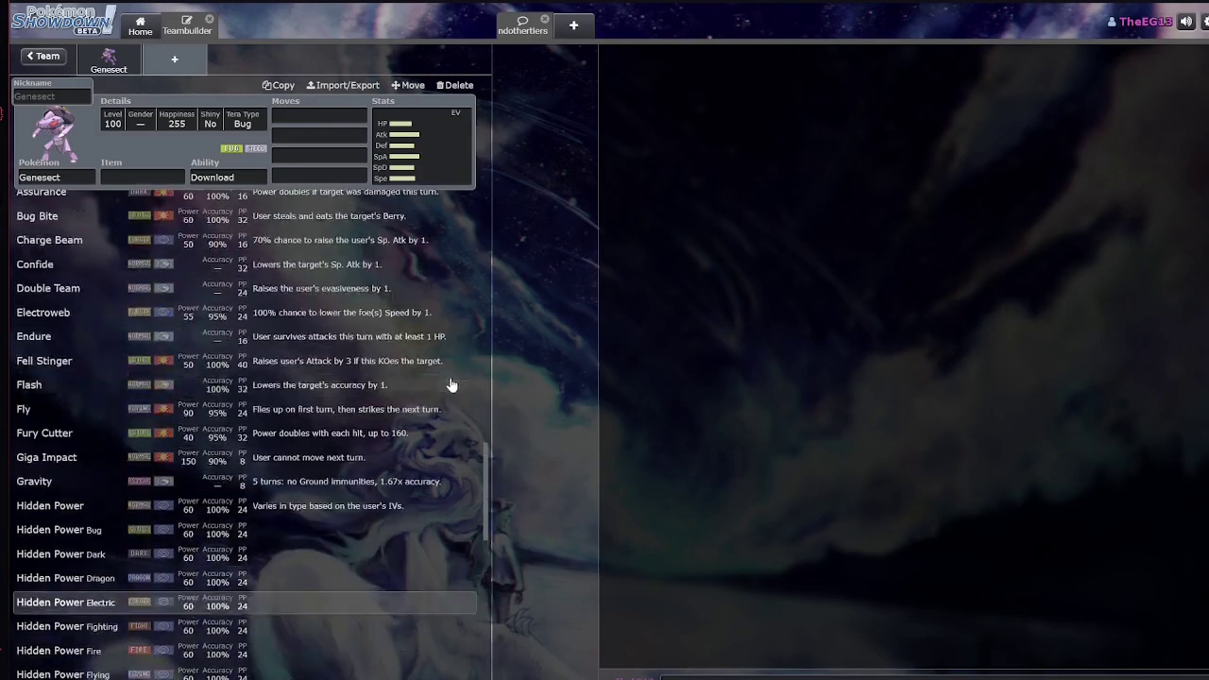
pyautogui.scroll(-12, 438, 381)
pyautogui.scroll(12, 438, 378)
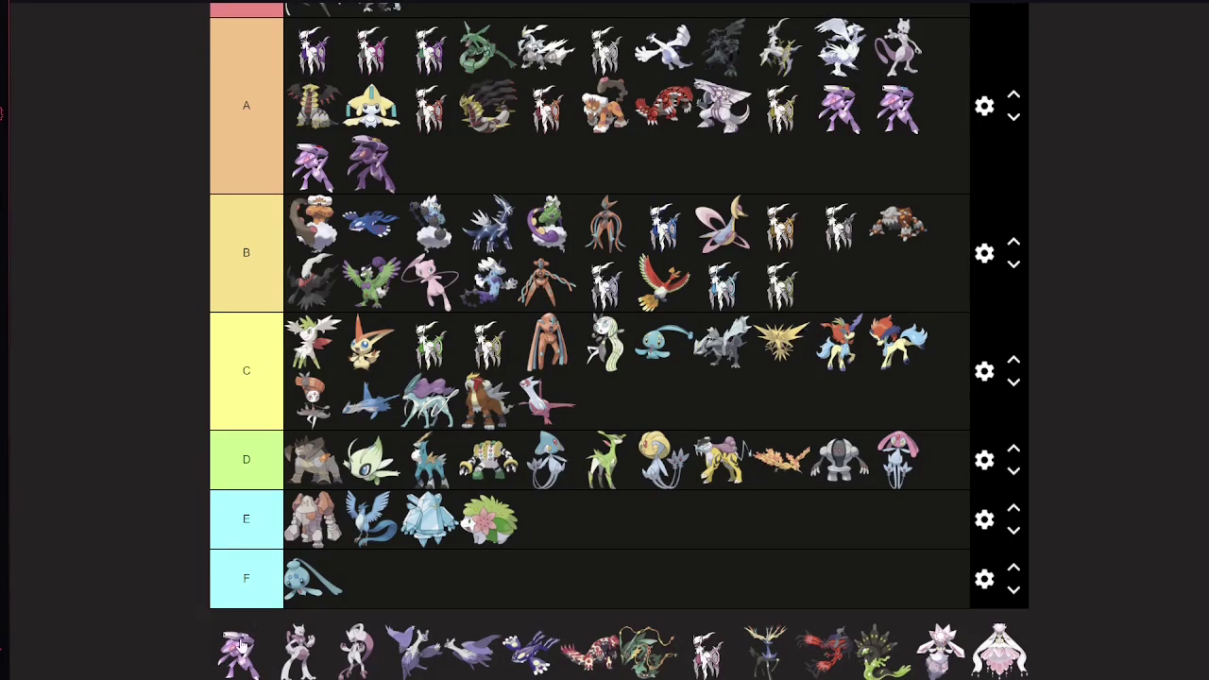
pyautogui.moveTo(244, 648); pyautogui.dragTo(869, 105)
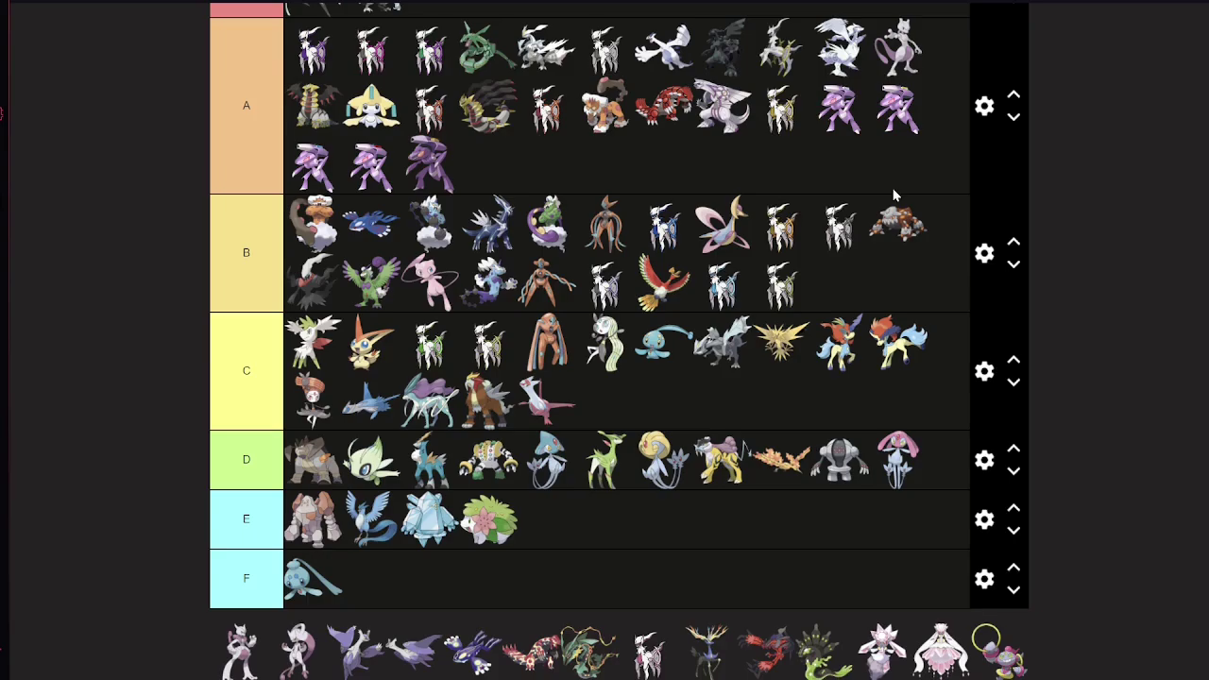
# Look over the remaining unranked Pokémon and the current placements across all tiers
pyautogui.scroll(-9, 989, 193)
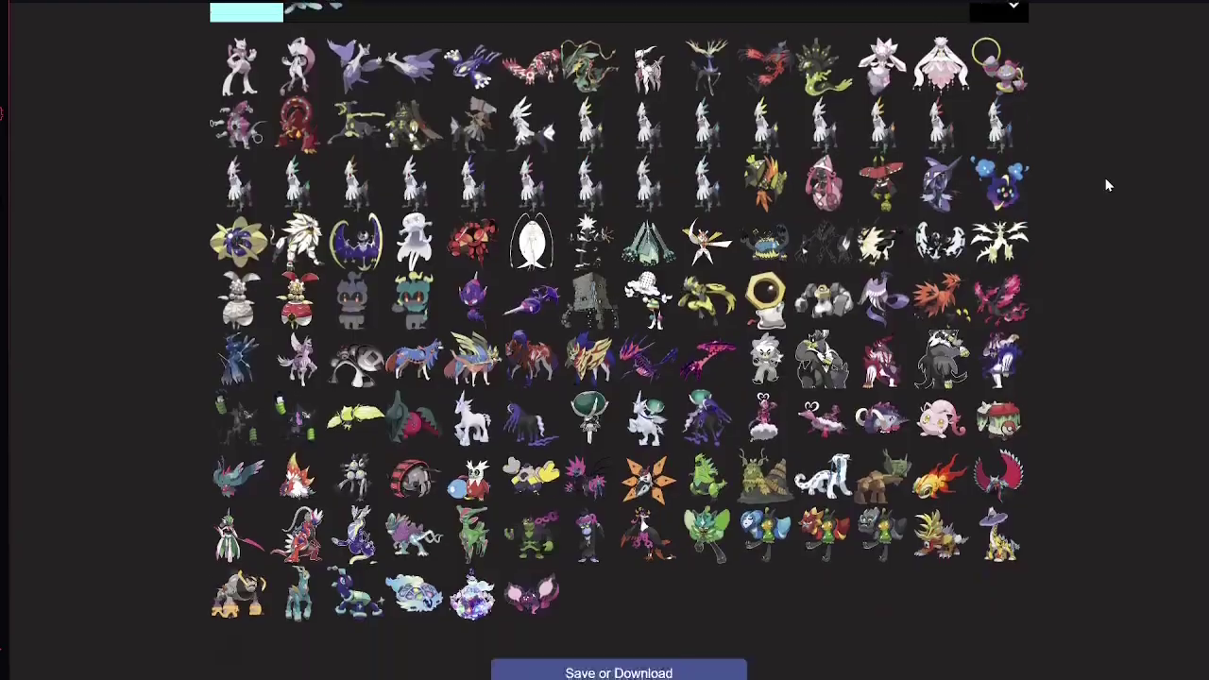
pyautogui.scroll(3, 1119, 197)
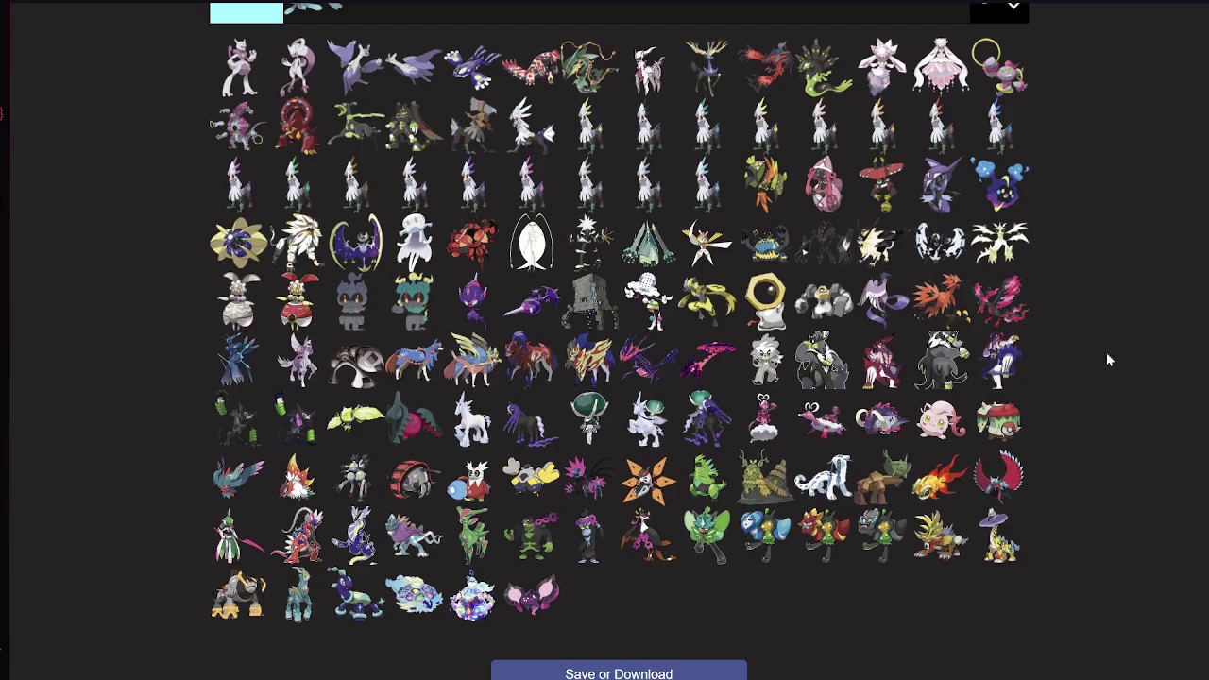
pyautogui.scroll(3, 1134, 171)
pyautogui.scroll(3, 1134, 163)
pyautogui.scroll(-5, 1132, 142)
pyautogui.scroll(3, 1095, 325)
pyautogui.scroll(2, 1098, 299)
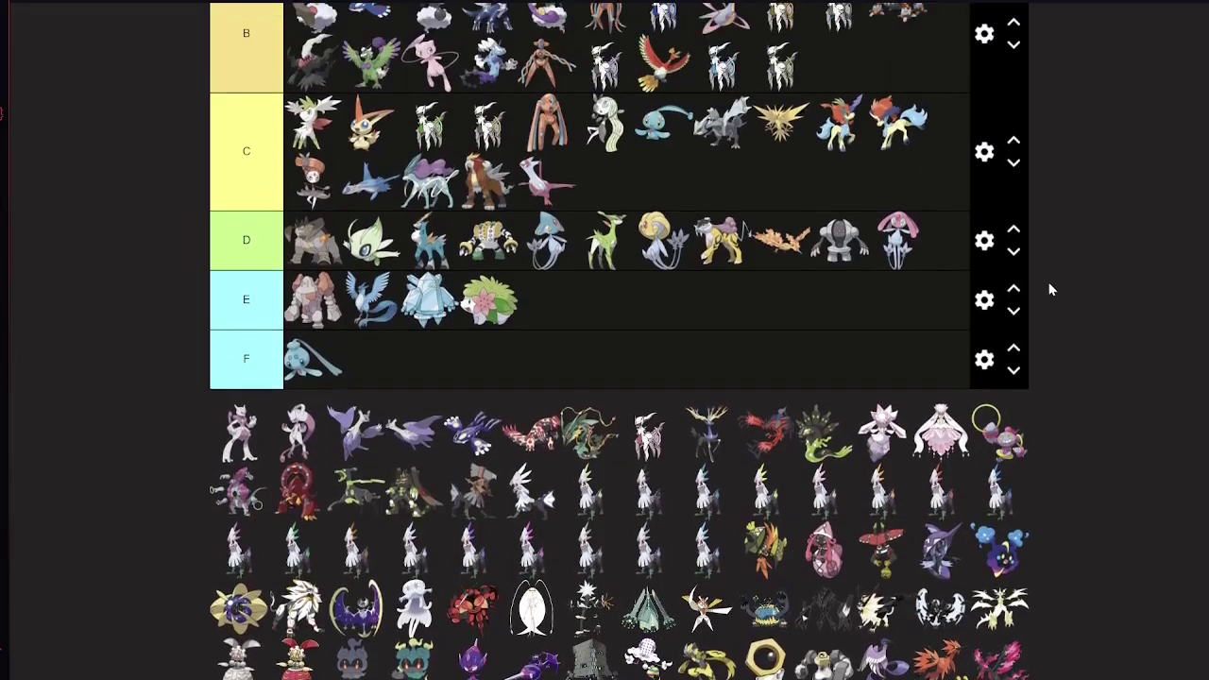
pyautogui.scroll(3, 1045, 301)
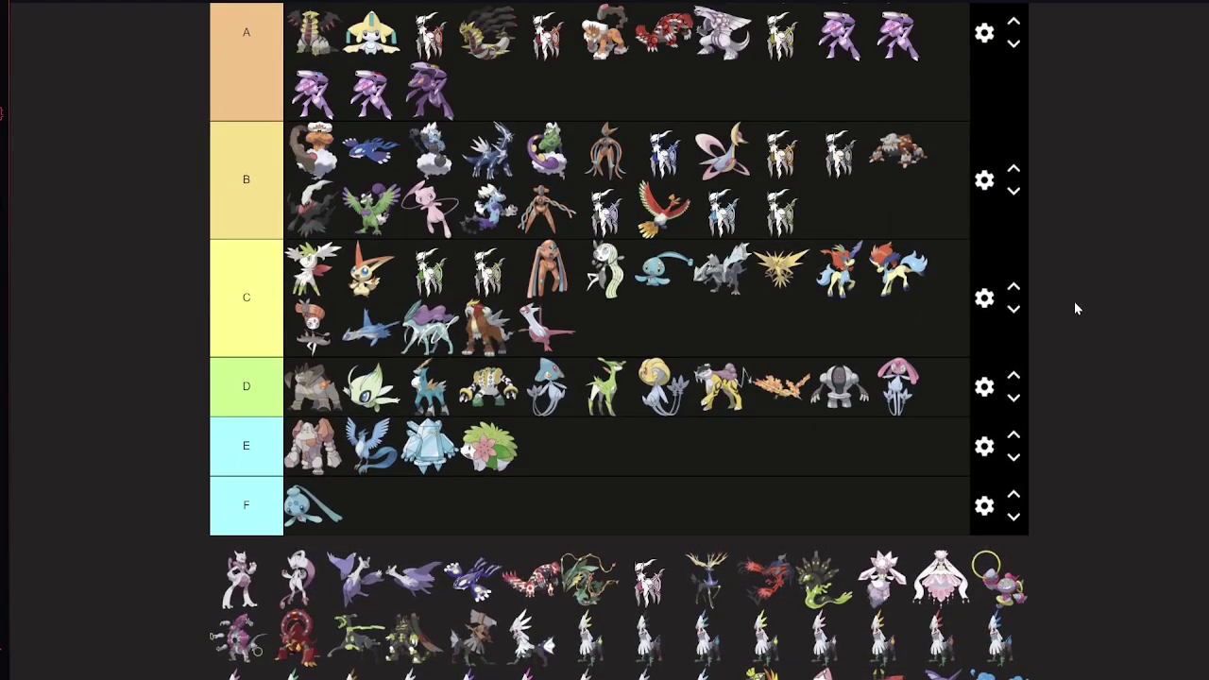
pyautogui.scroll(-4, 1074, 308)
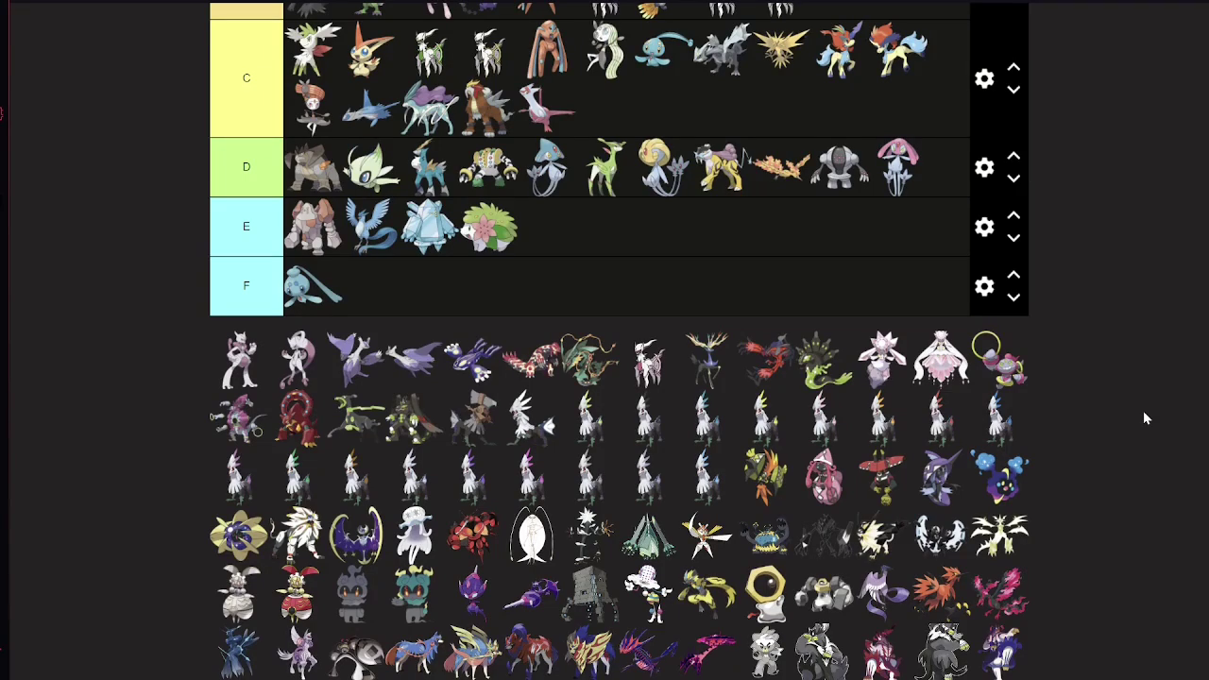
pyautogui.scroll(3, 1136, 407)
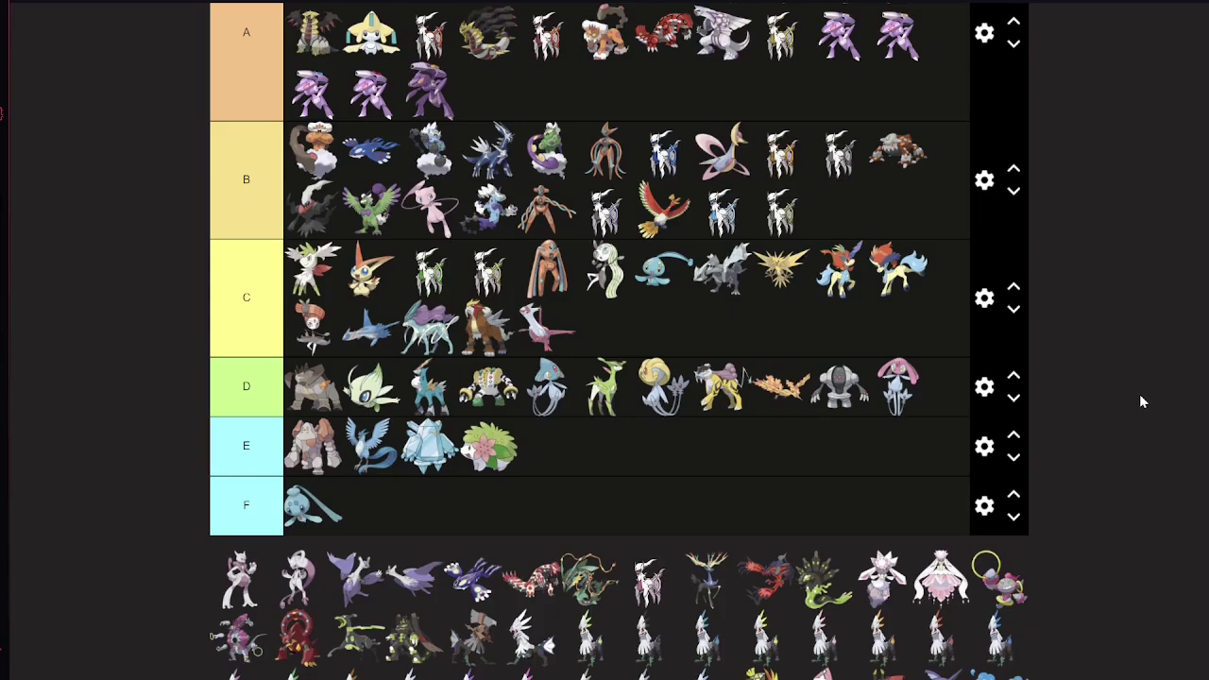
pyautogui.scroll(2, 1139, 394)
pyautogui.scroll(-3, 1143, 396)
pyautogui.scroll(1, 1168, 406)
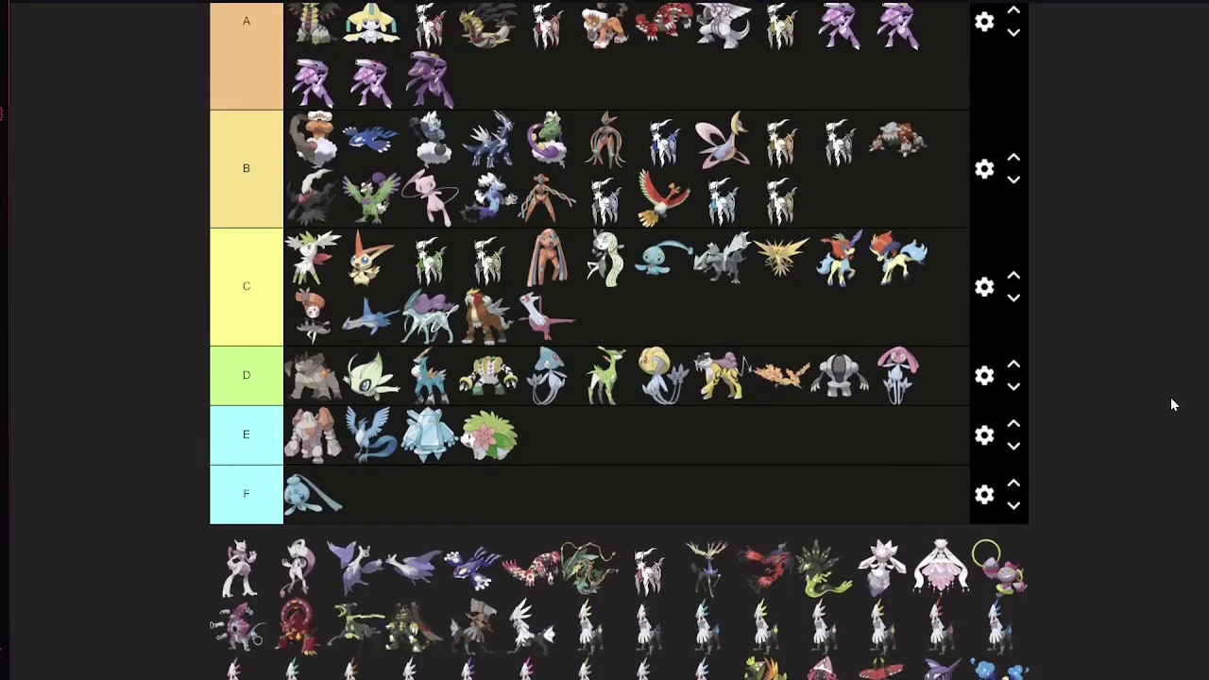
pyautogui.scroll(1, 1171, 404)
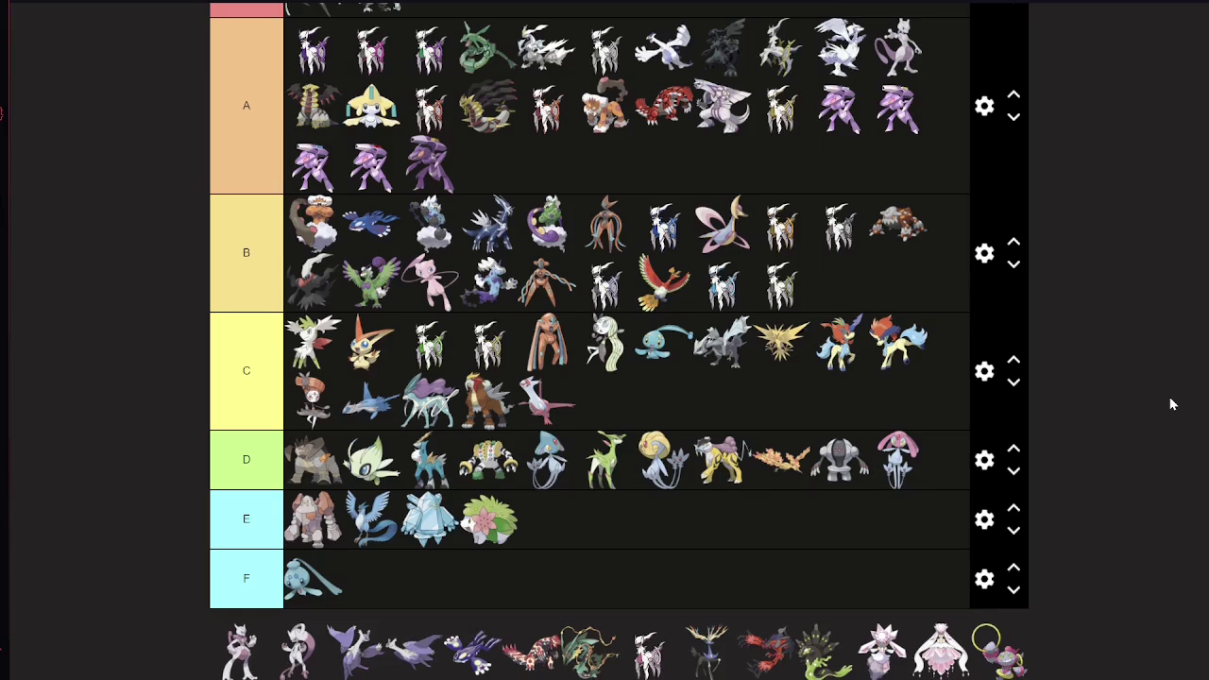
pyautogui.scroll(1, 1133, 395)
pyautogui.scroll(-1, 1106, 386)
pyautogui.scroll(2, 1106, 386)
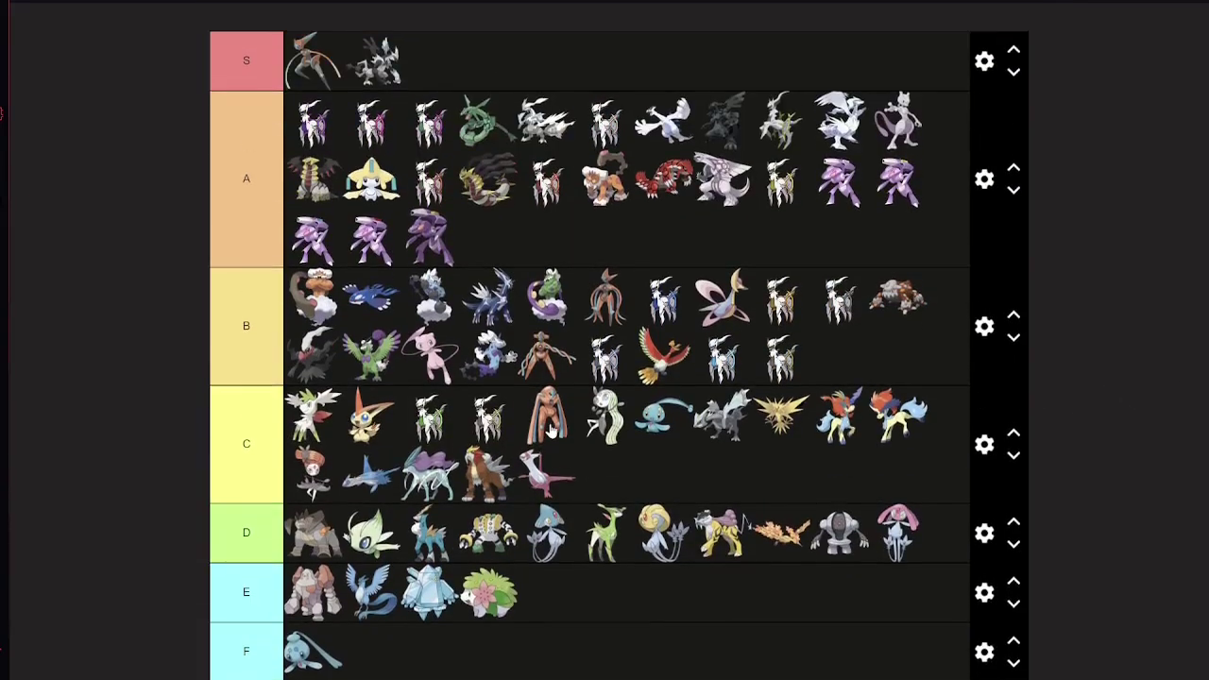
# Rank Mega Mewtwo X at the front of the A tier and Mega Mewtwo Y in the S tier
pyautogui.scroll(-1, 661, 491)
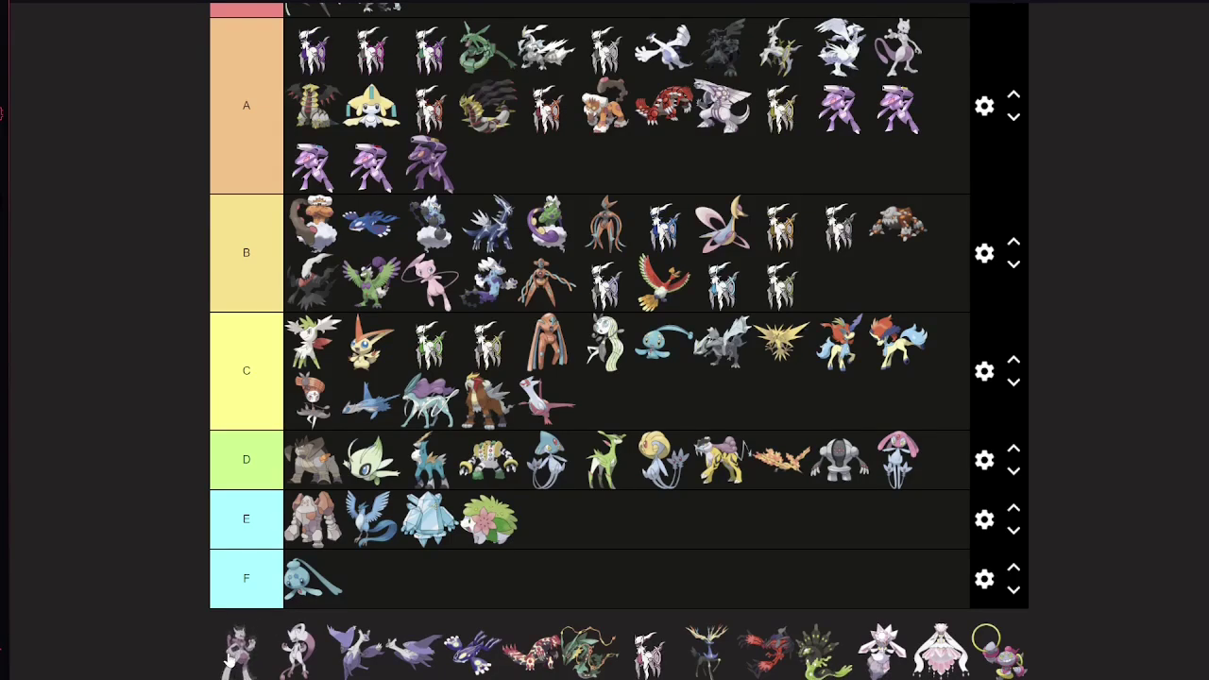
pyautogui.moveTo(232, 651); pyautogui.dragTo(312, 48)
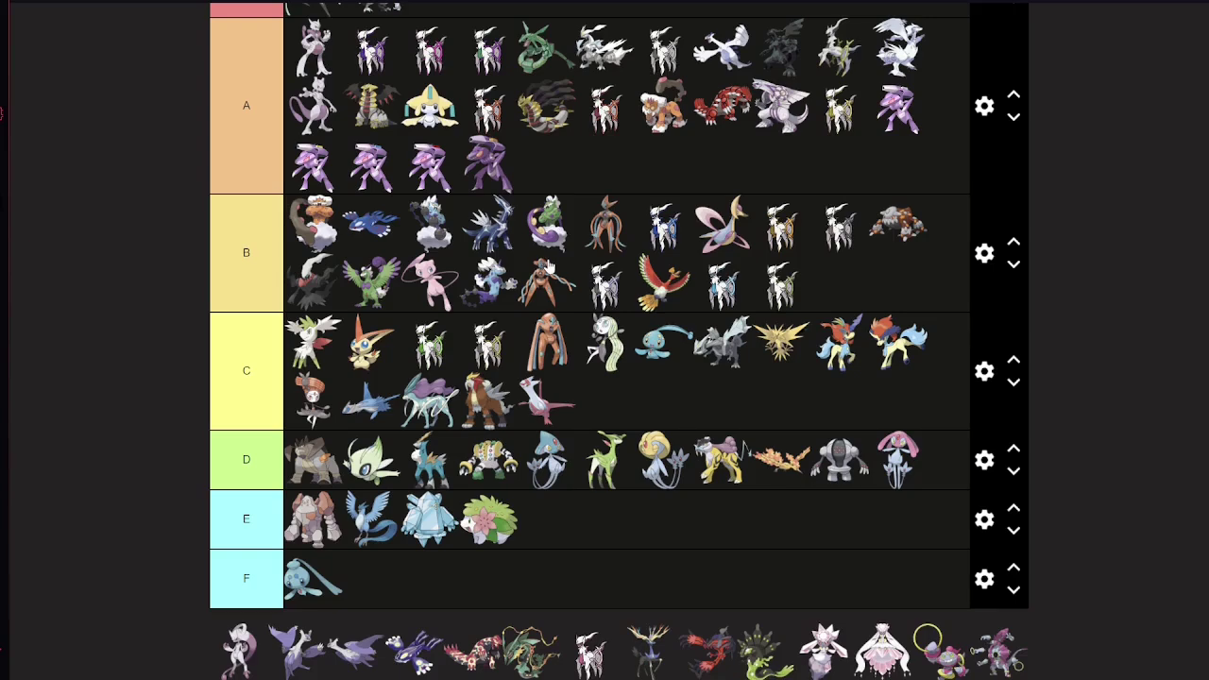
pyautogui.moveTo(248, 649); pyautogui.dragTo(751, 105)
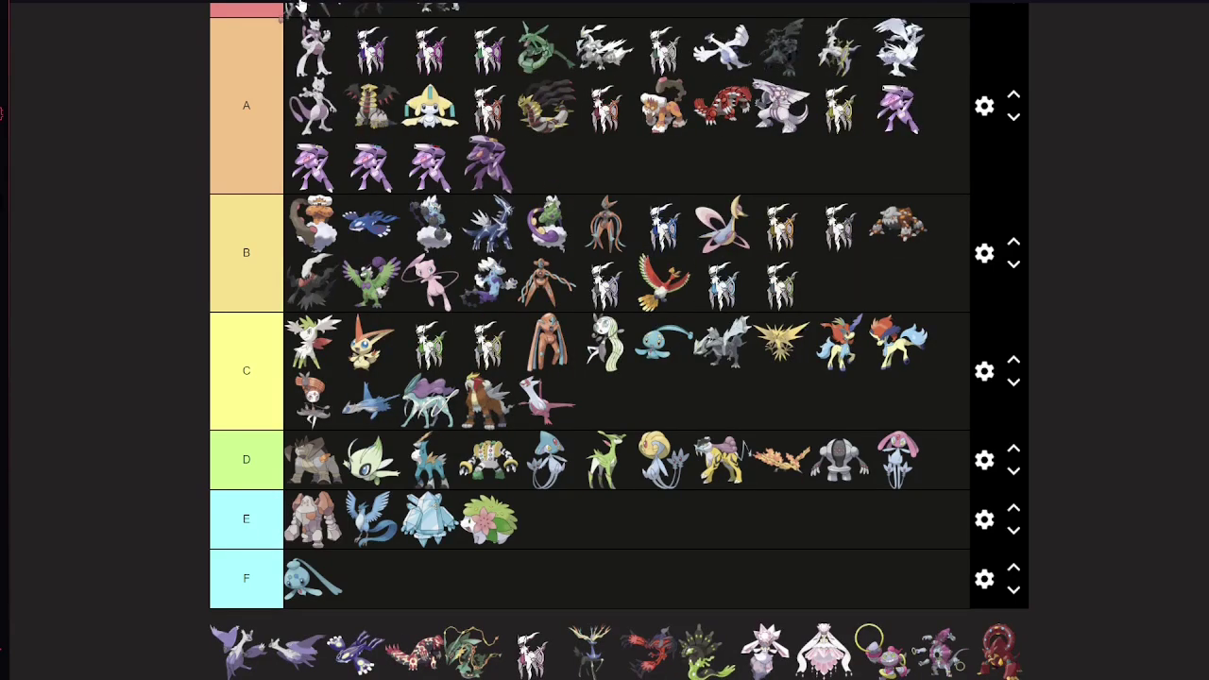
# Look up Latias in the team builder and rank Mega Latias and Mega Latios in the B tier on either side of Ho-Oh
pyautogui.scroll(2, 469, 201)
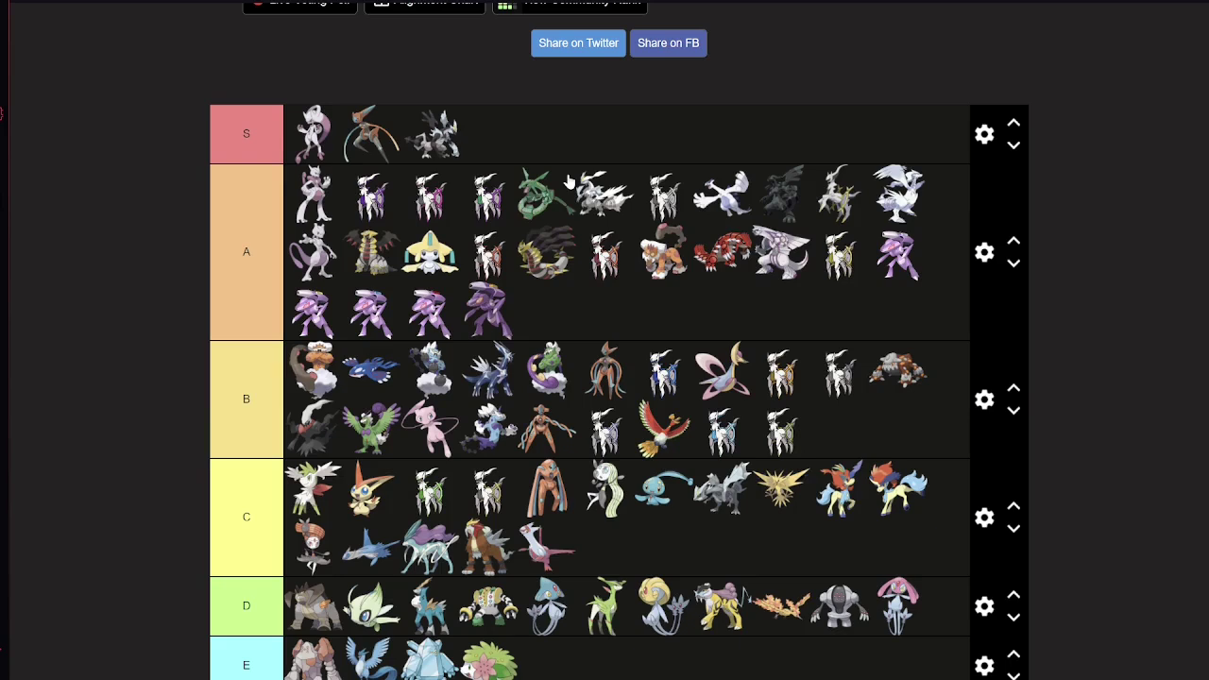
pyautogui.scroll(-2, 568, 182)
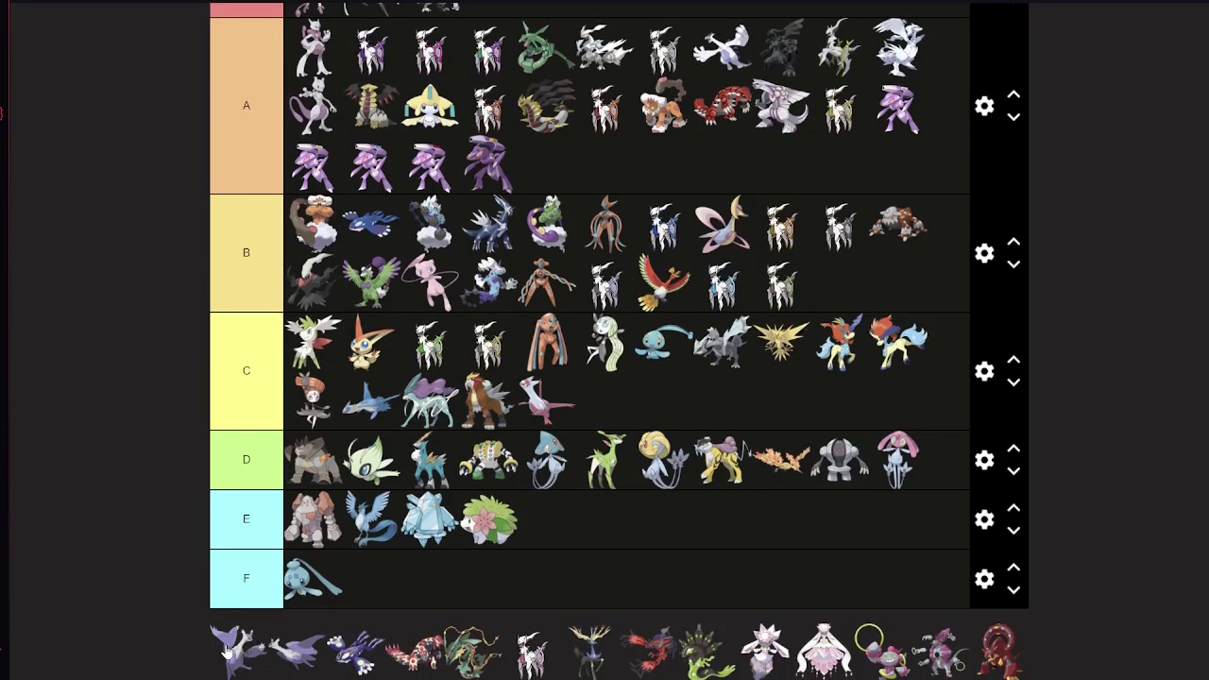
pyautogui.scroll(1, 227, 661)
pyautogui.scroll(-1, 231, 664)
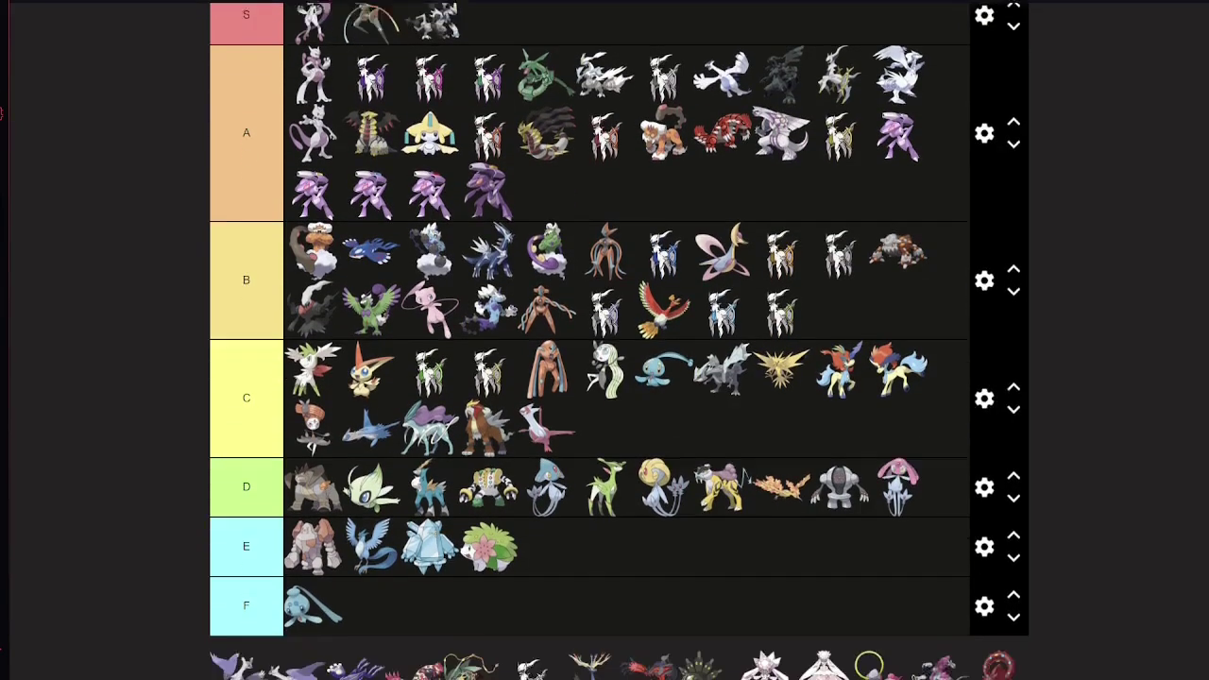
pyautogui.moveTo(236, 661); pyautogui.dragTo(545, 401)
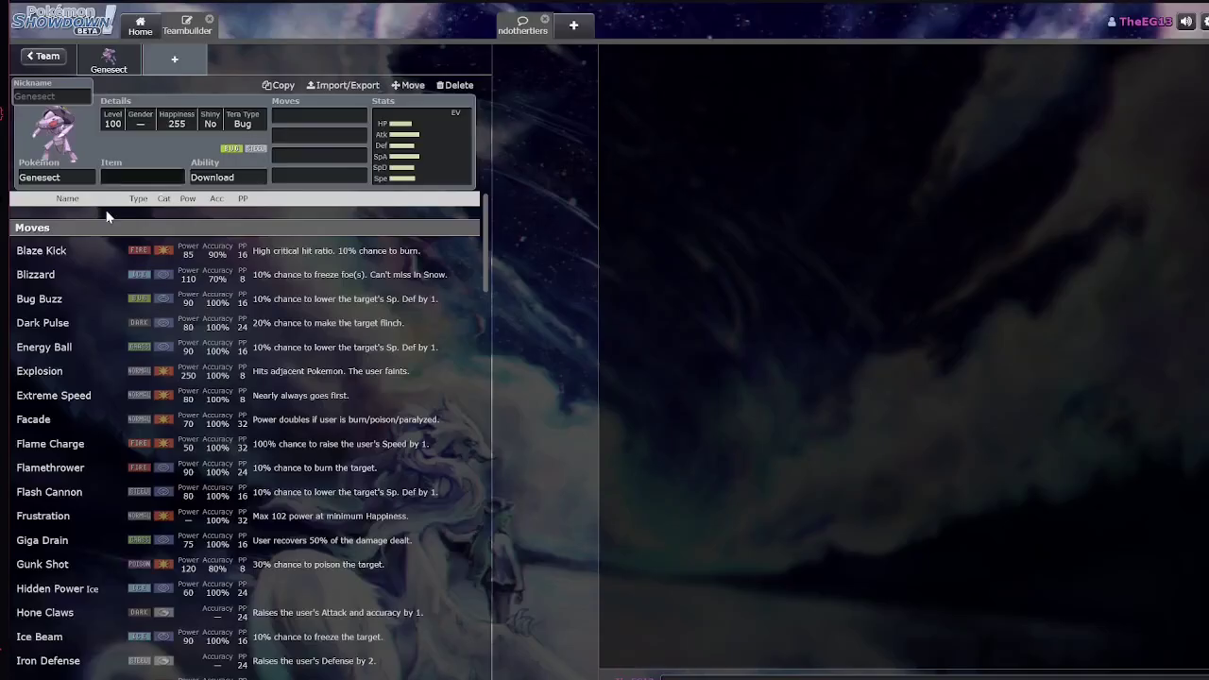
pyautogui.click(57, 176)
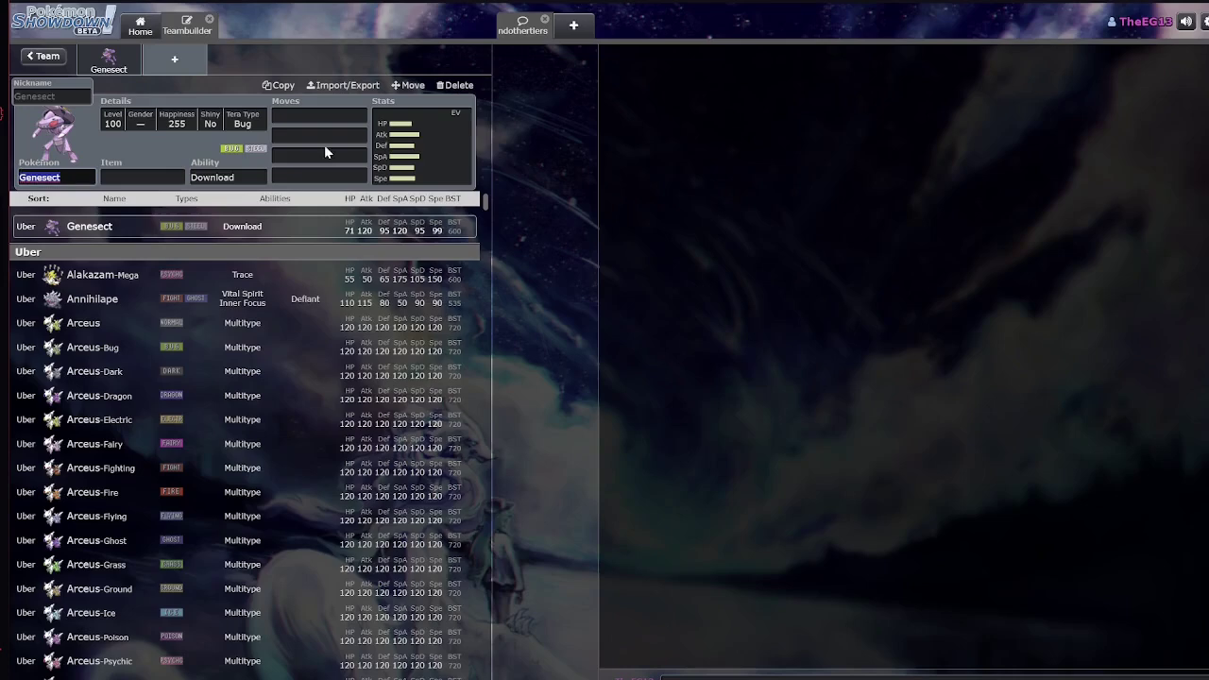
pyautogui.write('latias')
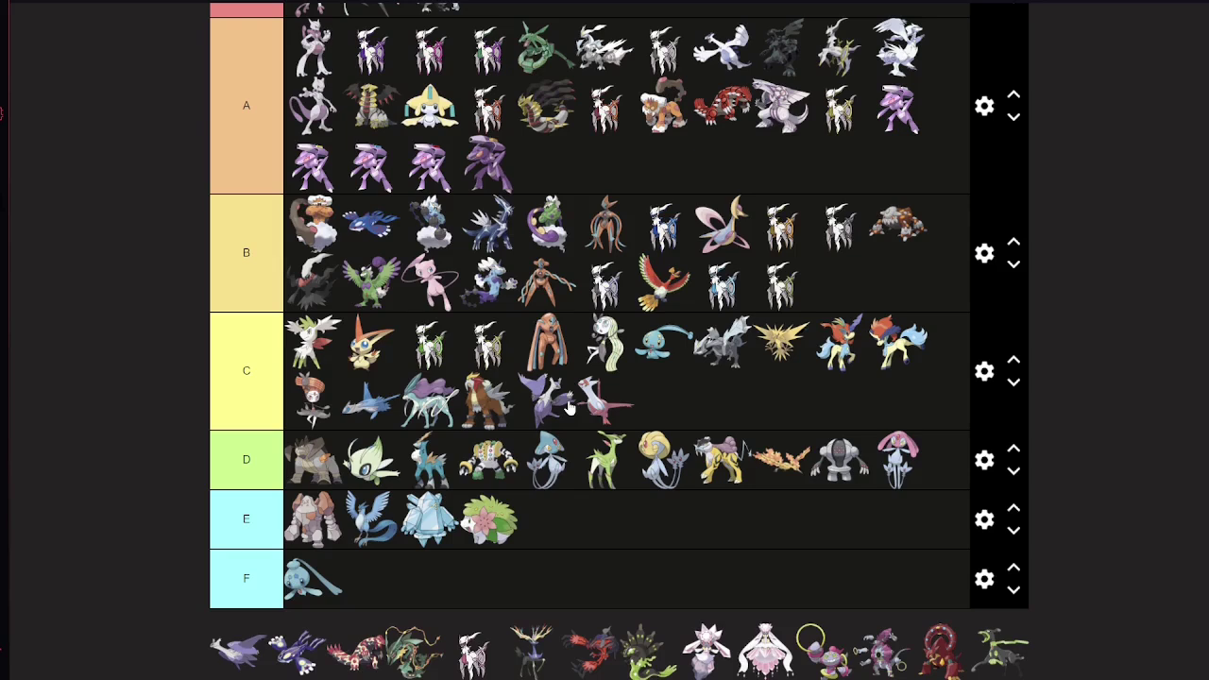
pyautogui.moveTo(569, 407); pyautogui.dragTo(805, 290)
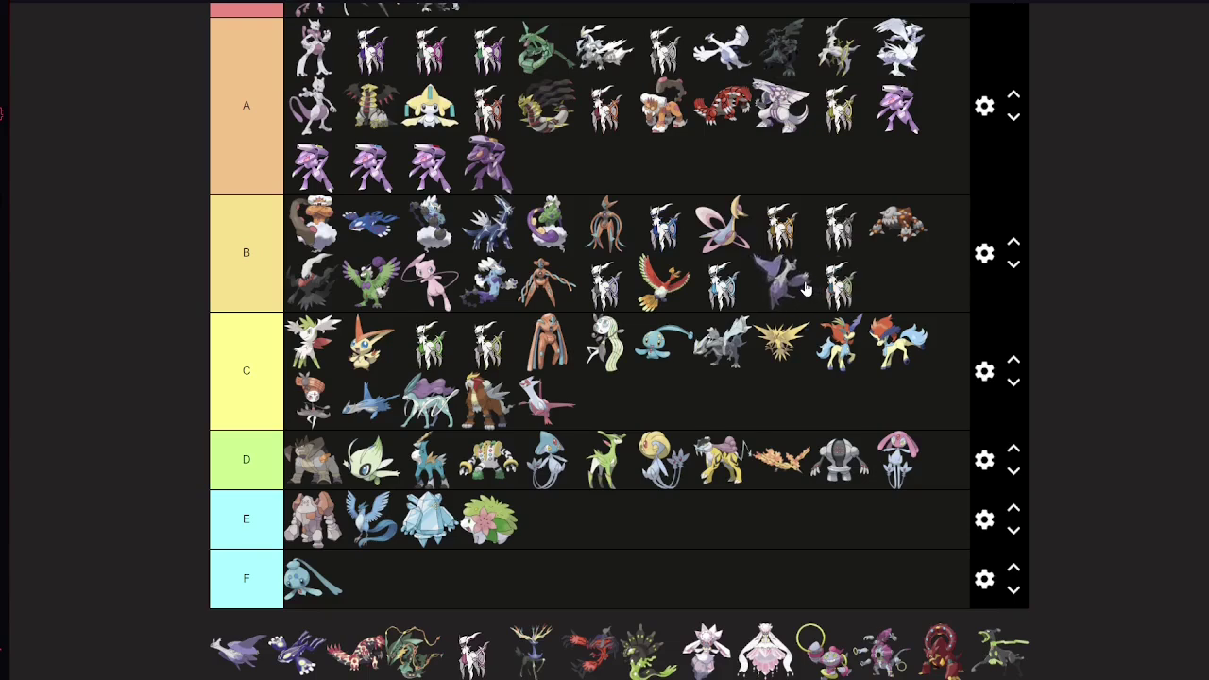
pyautogui.moveTo(805, 289); pyautogui.dragTo(733, 292)
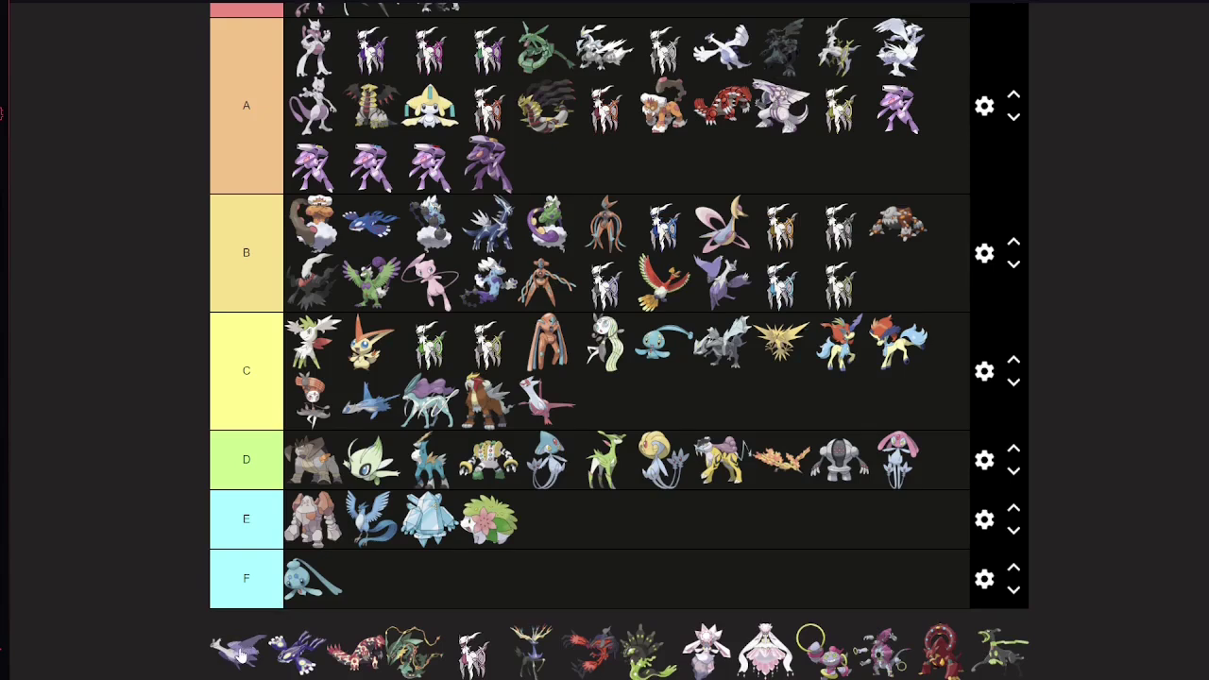
pyautogui.moveTo(238, 652); pyautogui.dragTo(670, 288)
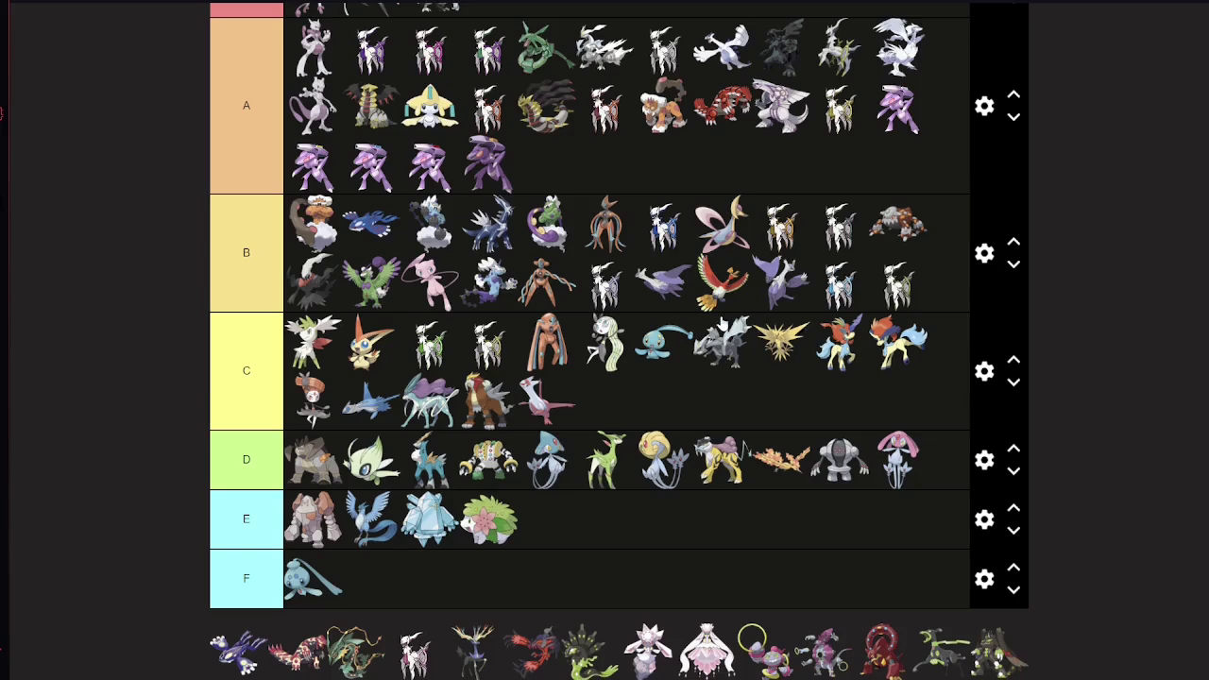
# Review the tiers and rank Primal Kyogre in the S tier between Deoxys and Black Kyurem
pyautogui.scroll(-1, 723, 317)
pyautogui.scroll(1, 642, 370)
pyautogui.scroll(1, 642, 370)
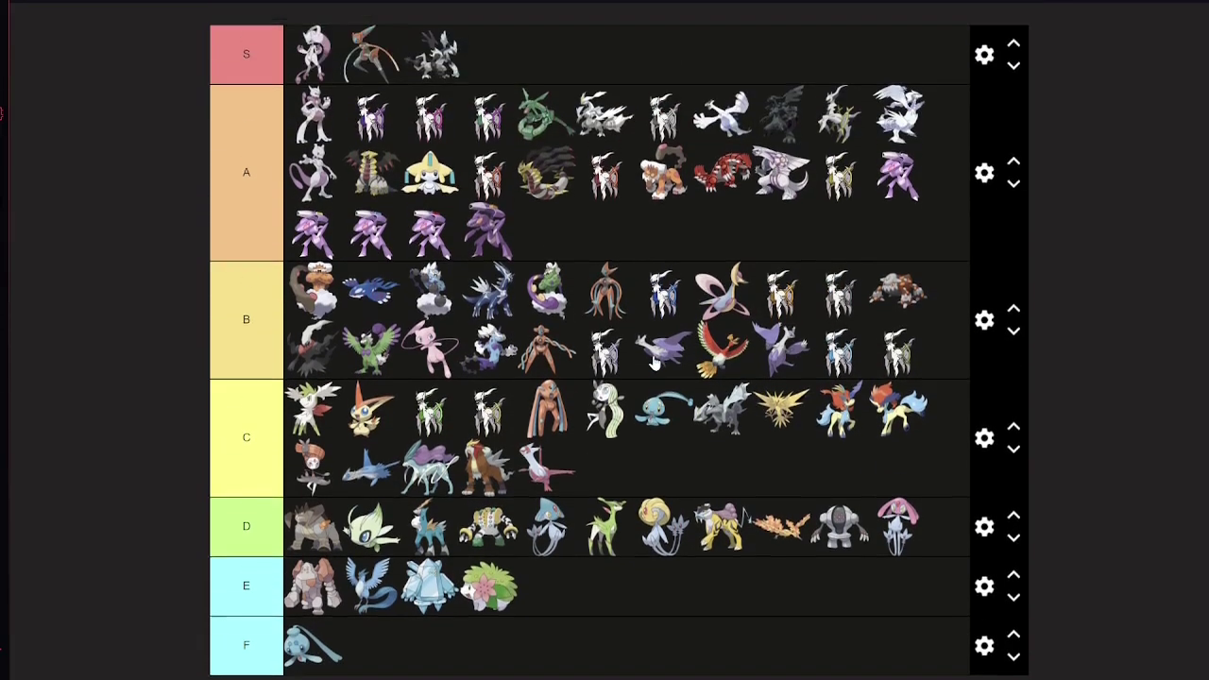
pyautogui.scroll(-2, 677, 352)
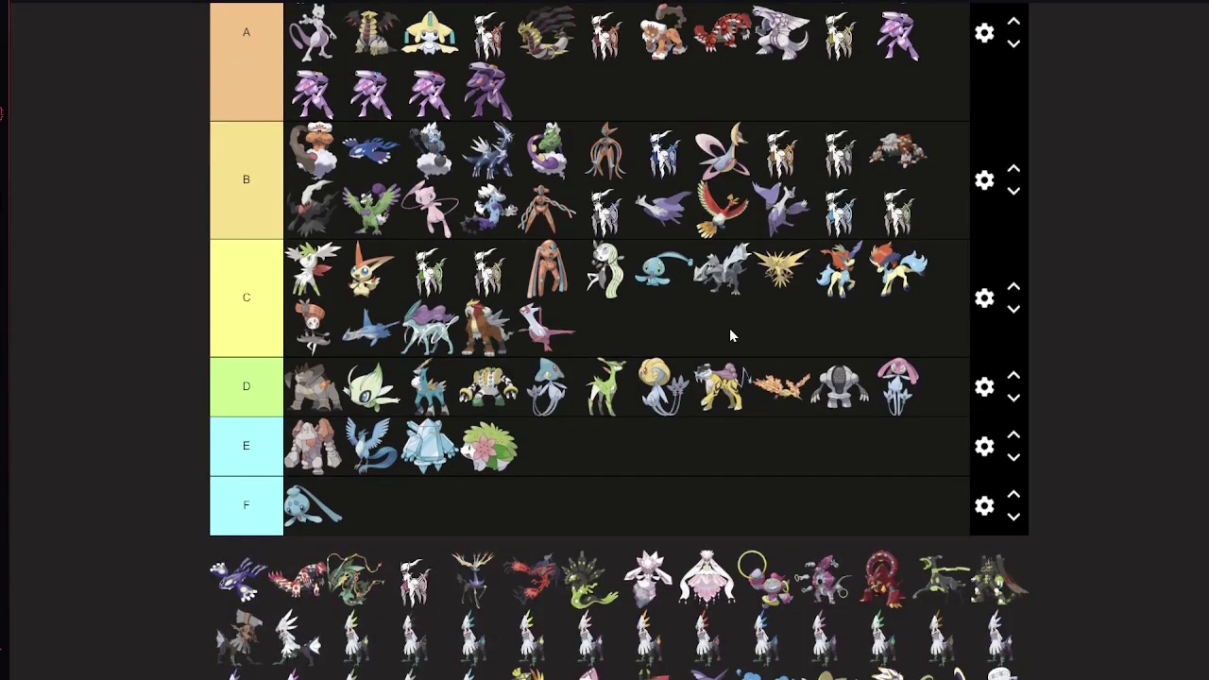
pyautogui.scroll(2, 729, 328)
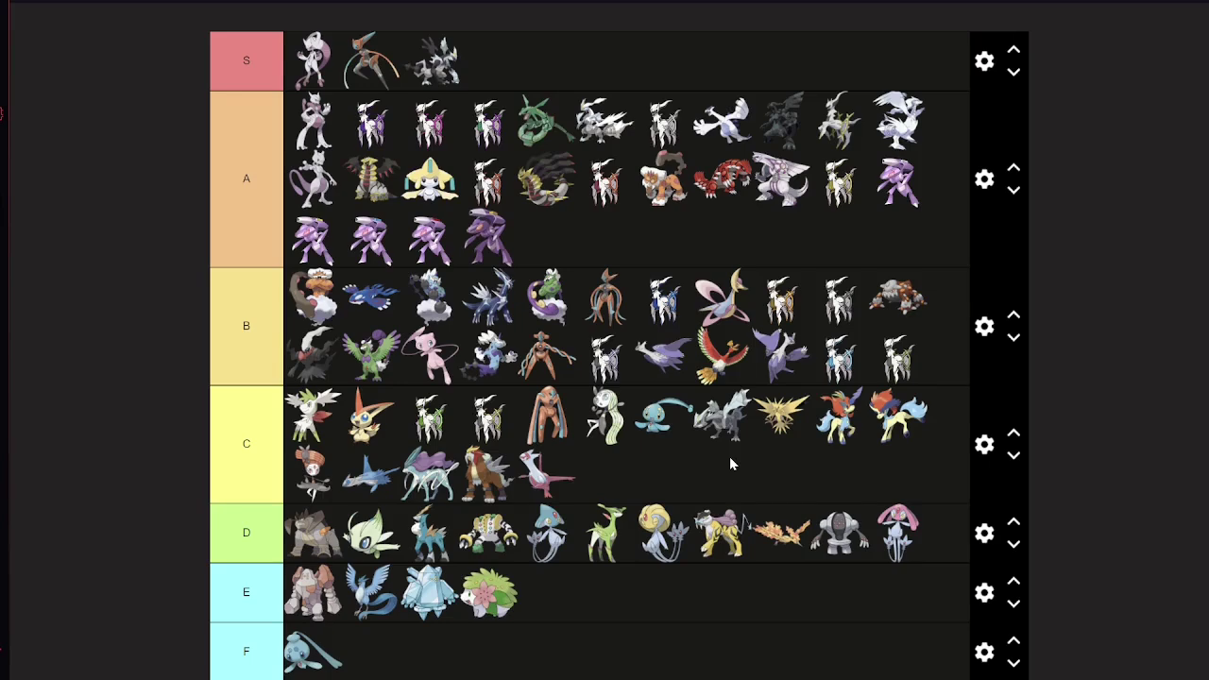
pyautogui.scroll(-1, 722, 454)
pyautogui.scroll(1, 722, 454)
pyautogui.scroll(-1, 720, 461)
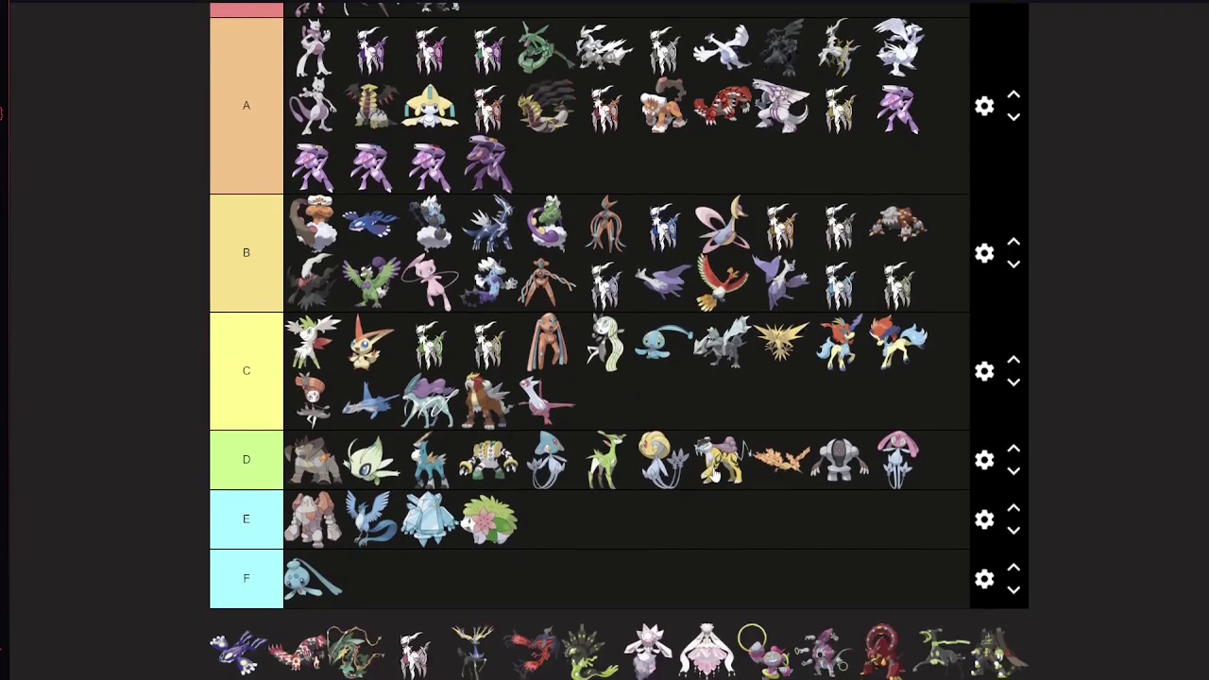
pyautogui.moveTo(237, 648); pyautogui.dragTo(425, 137)
pyautogui.scroll(2, 479, 276)
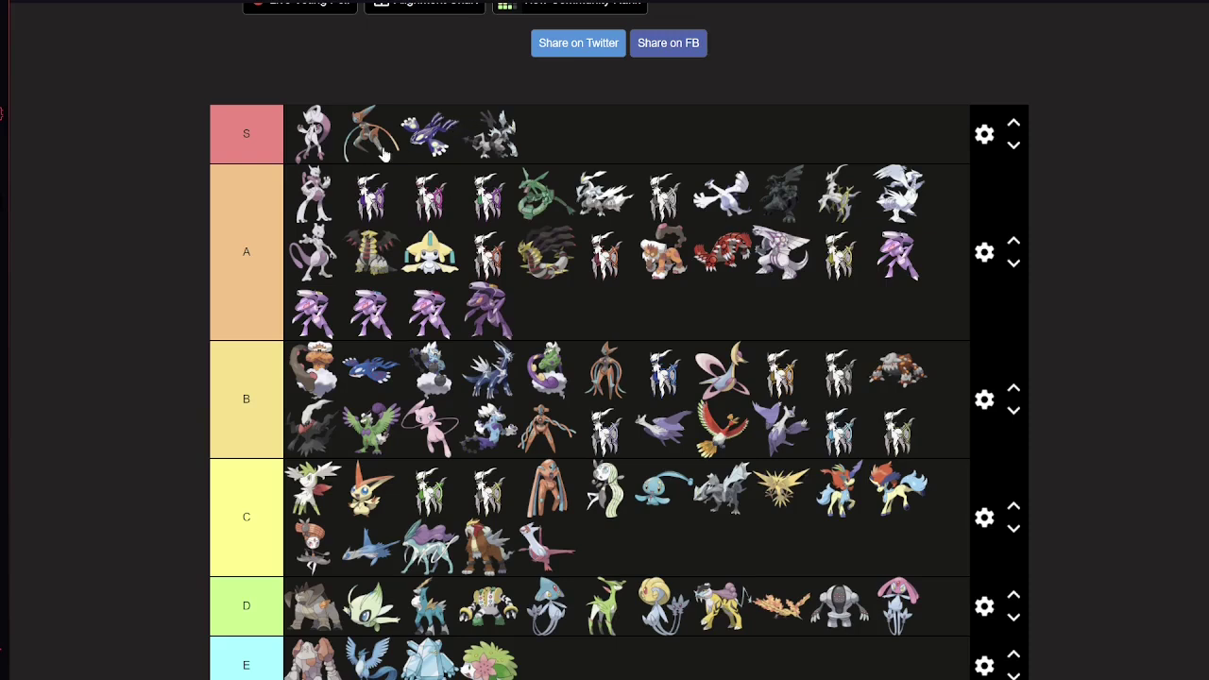
# Rank Primal Groudon directly ahead of Primal Kyogre in the S tier and Mega Rayquaza at the front of that tier
pyautogui.scroll(-1, 582, 257)
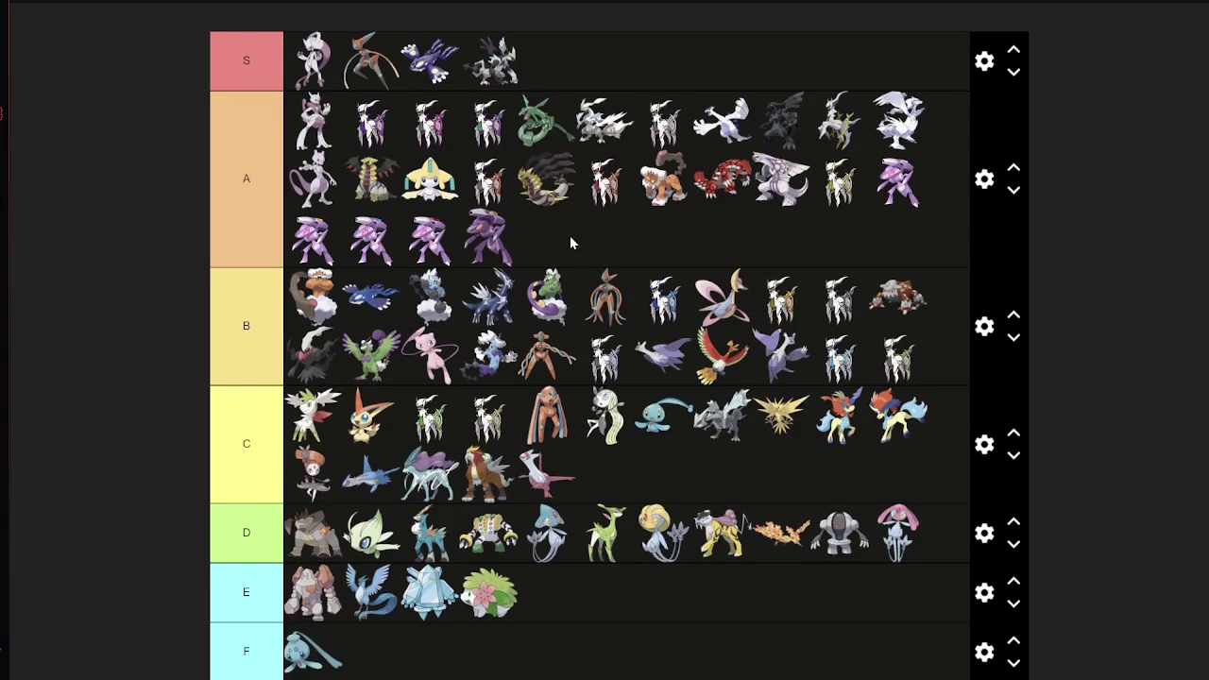
pyautogui.scroll(-1, 570, 237)
pyautogui.moveTo(261, 614); pyautogui.dragTo(496, 68)
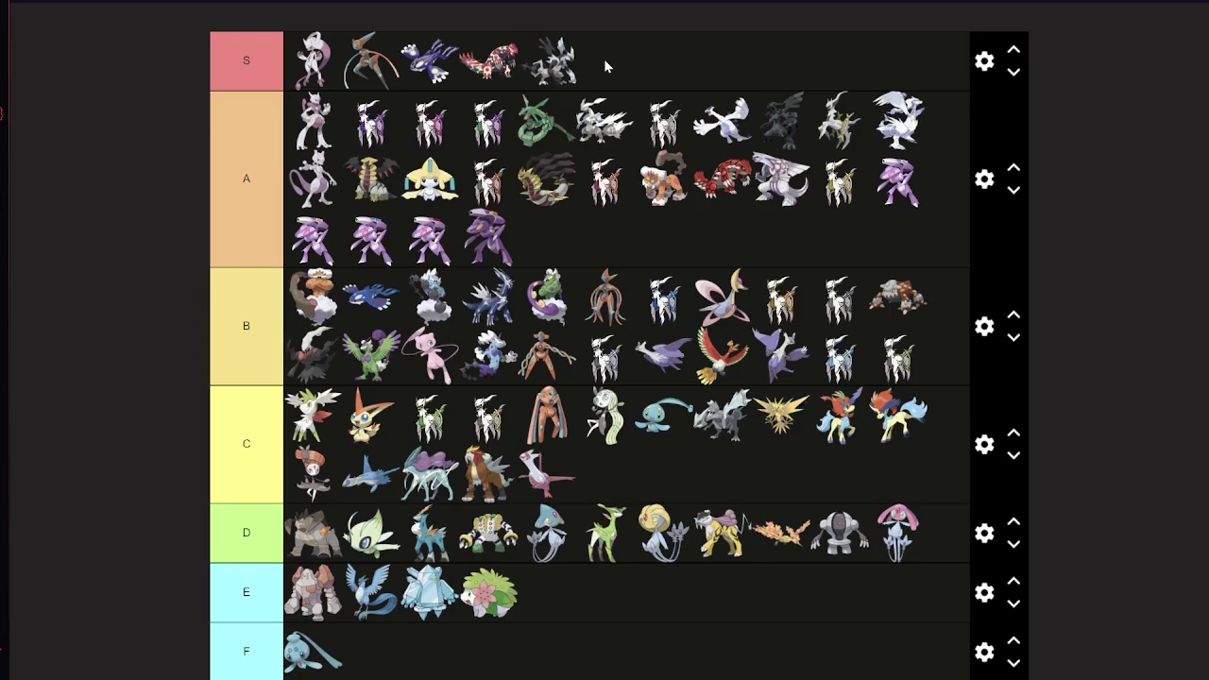
pyautogui.moveTo(492, 76)
pyautogui.mouseDown()
pyautogui.moveTo(453, 62)
pyautogui.moveTo(472, 64)
pyautogui.mouseUp()
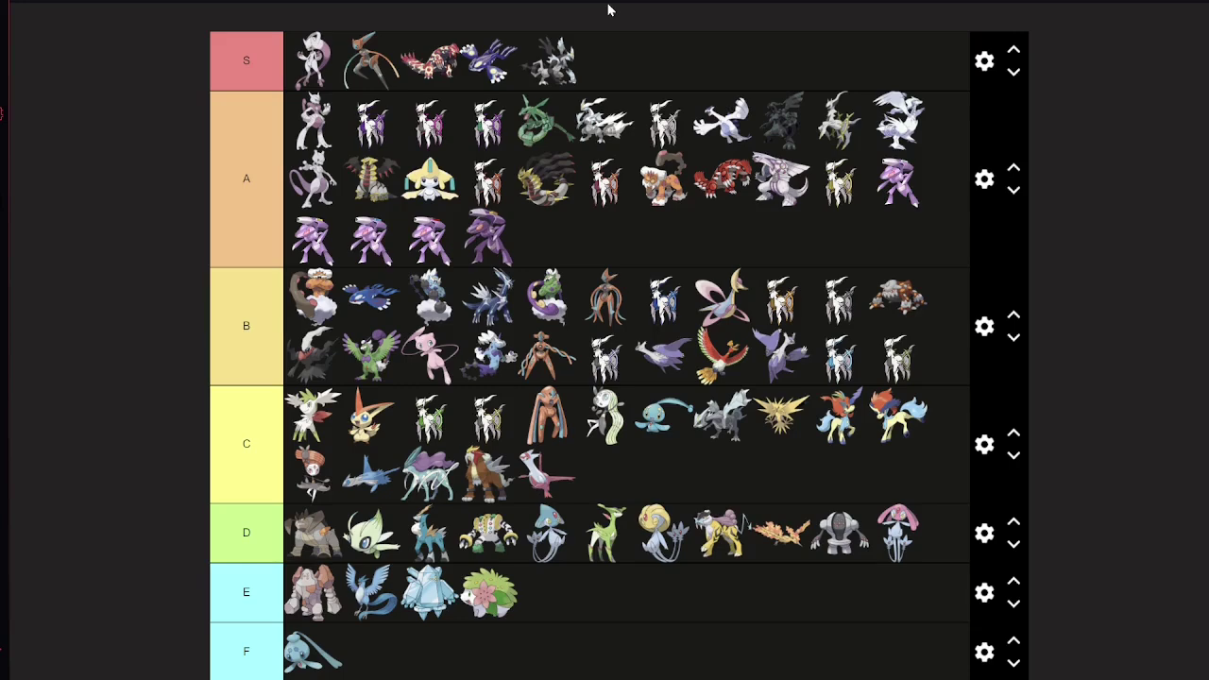
pyautogui.scroll(-1, 755, 166)
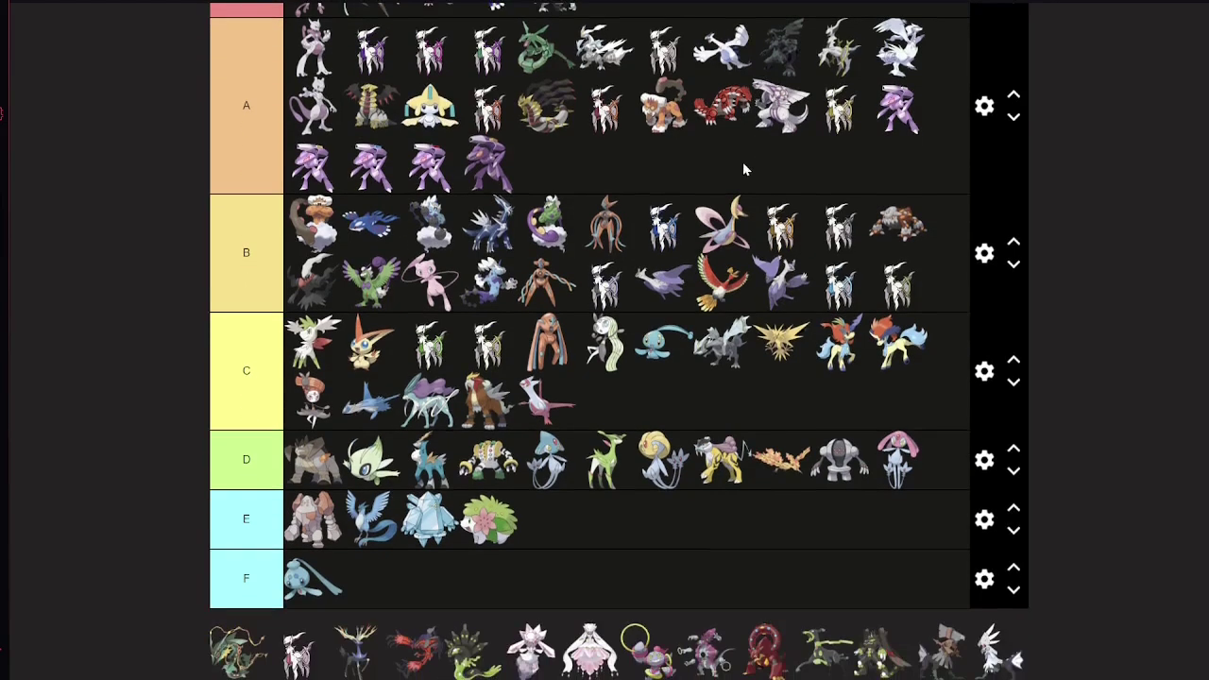
pyautogui.scroll(2, 451, 463)
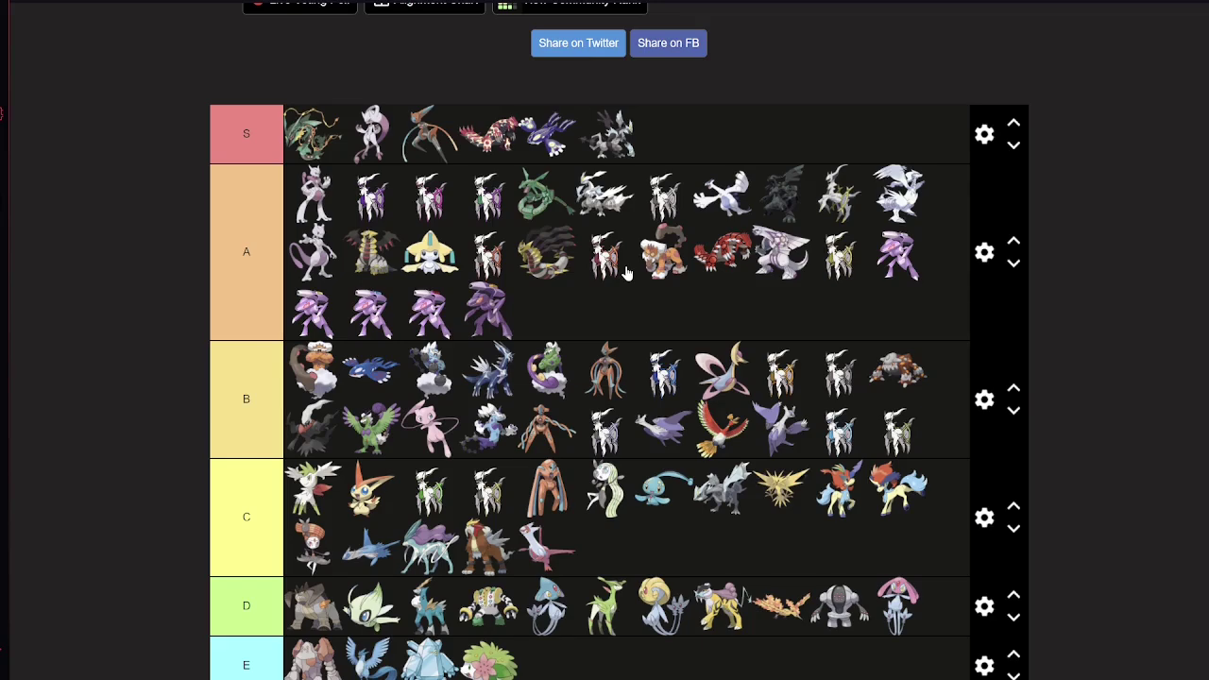
# Rank the last unplaced Arceus form in the A tier, directly after Rayquaza
pyautogui.scroll(-4, 626, 273)
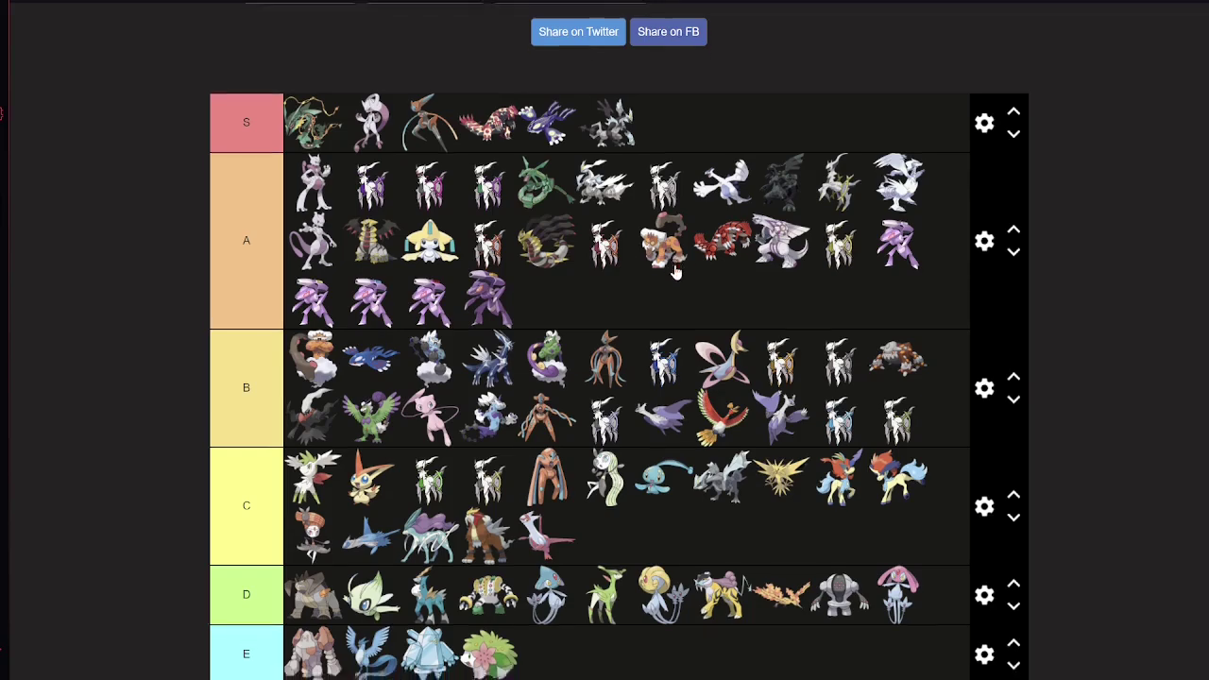
pyautogui.scroll(1, 240, 472)
pyautogui.scroll(1, 241, 585)
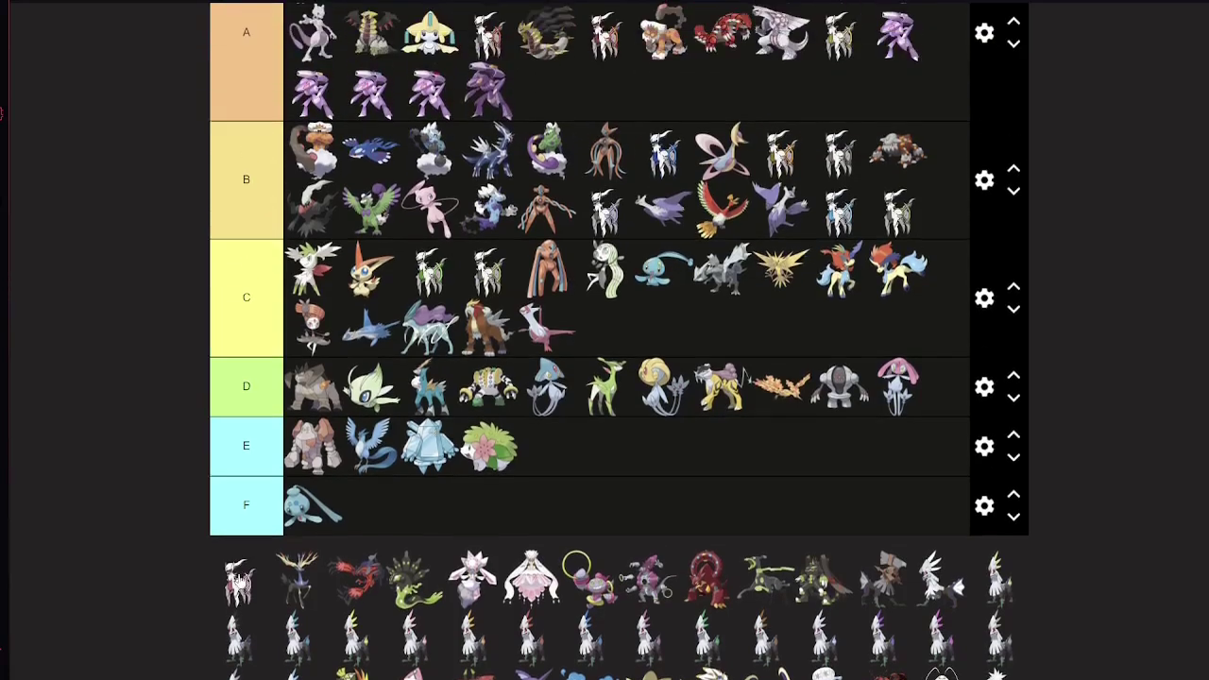
pyautogui.scroll(1, 241, 585)
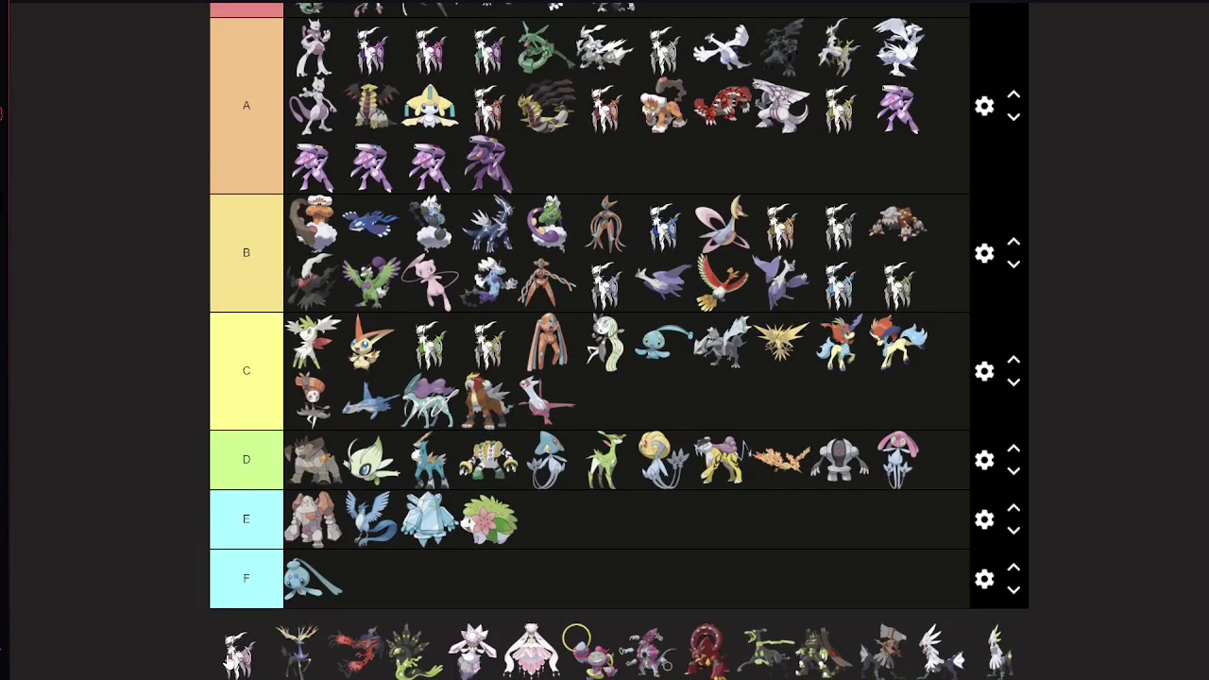
pyautogui.moveTo(230, 661); pyautogui.dragTo(533, 281)
pyautogui.scroll(3, 451, 404)
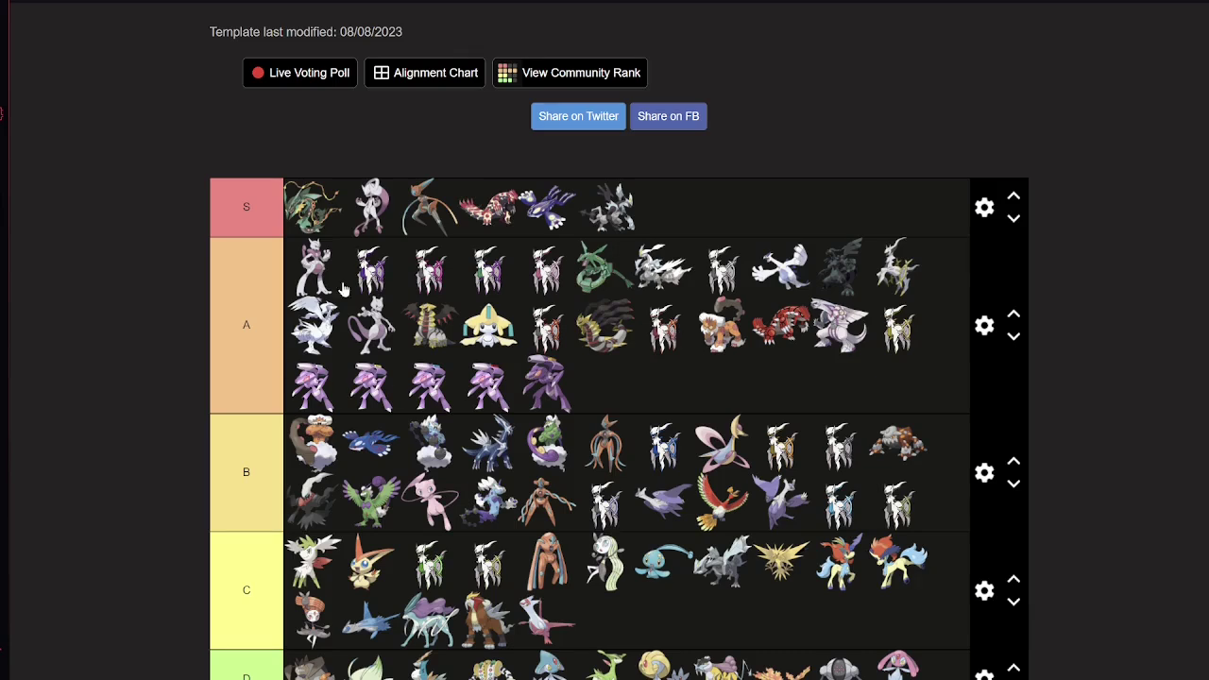
pyautogui.moveTo(547, 275); pyautogui.dragTo(546, 274)
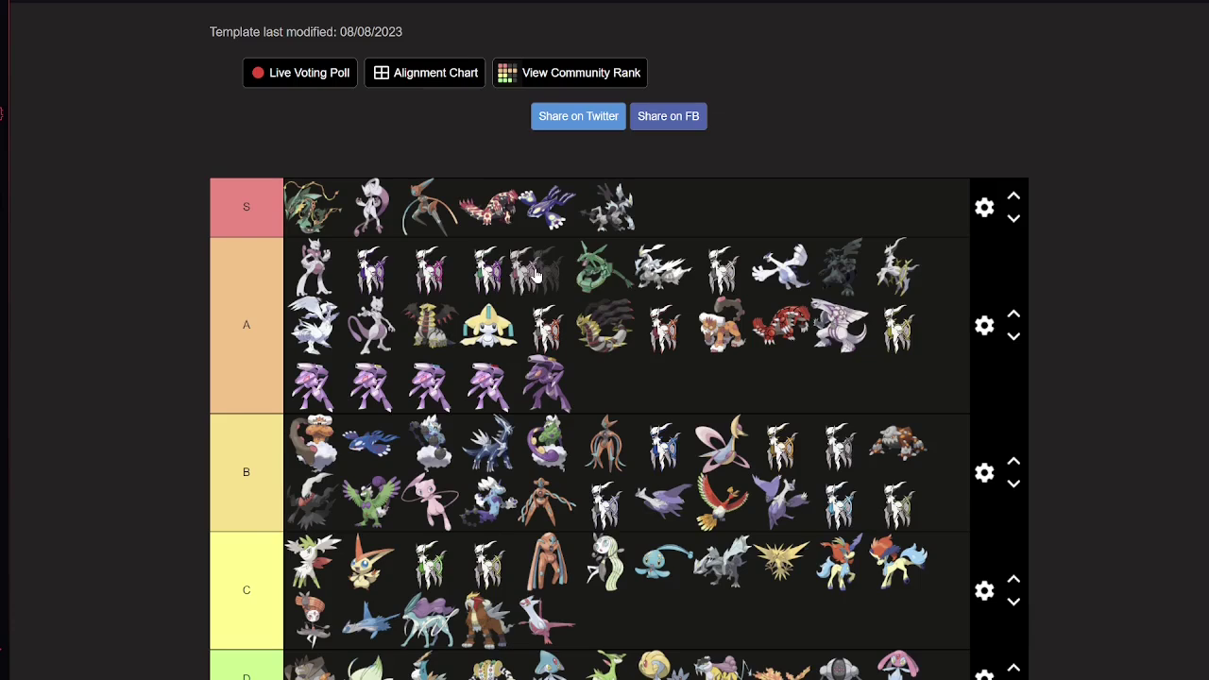
pyautogui.moveTo(534, 274); pyautogui.dragTo(642, 297)
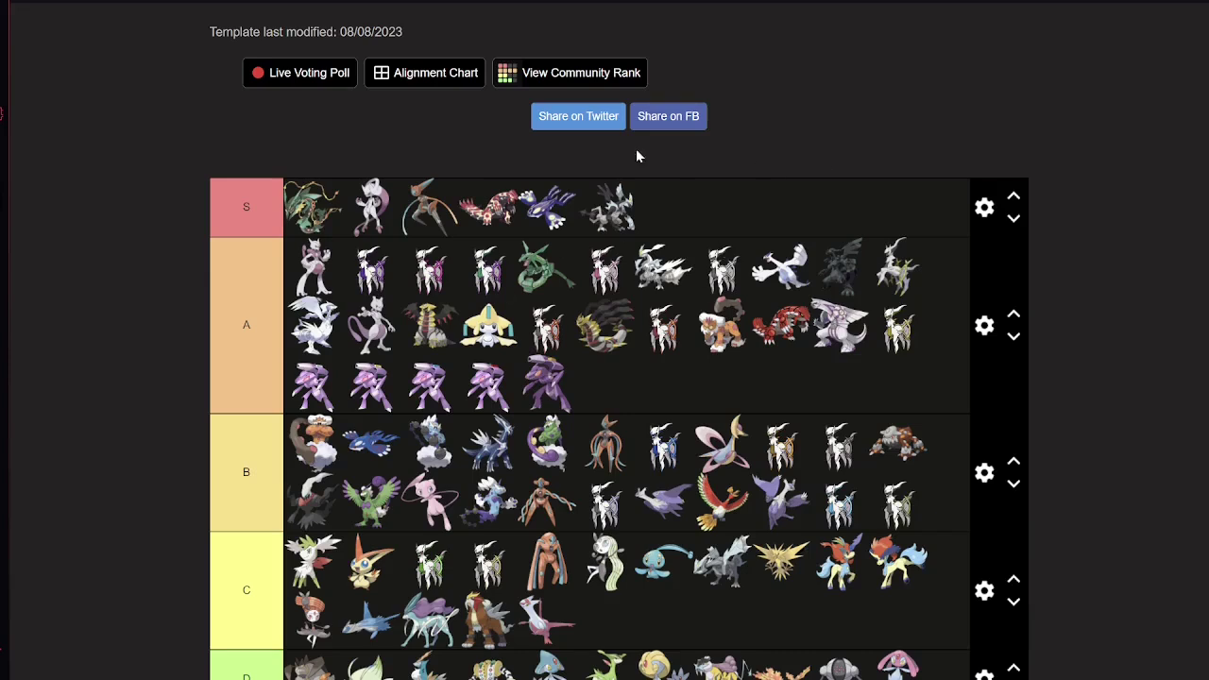
# Rank Xerneas in the S tier ahead of Black Kyurem and Yveltal in the A tier directly after Reshiram
pyautogui.scroll(-1, 850, 296)
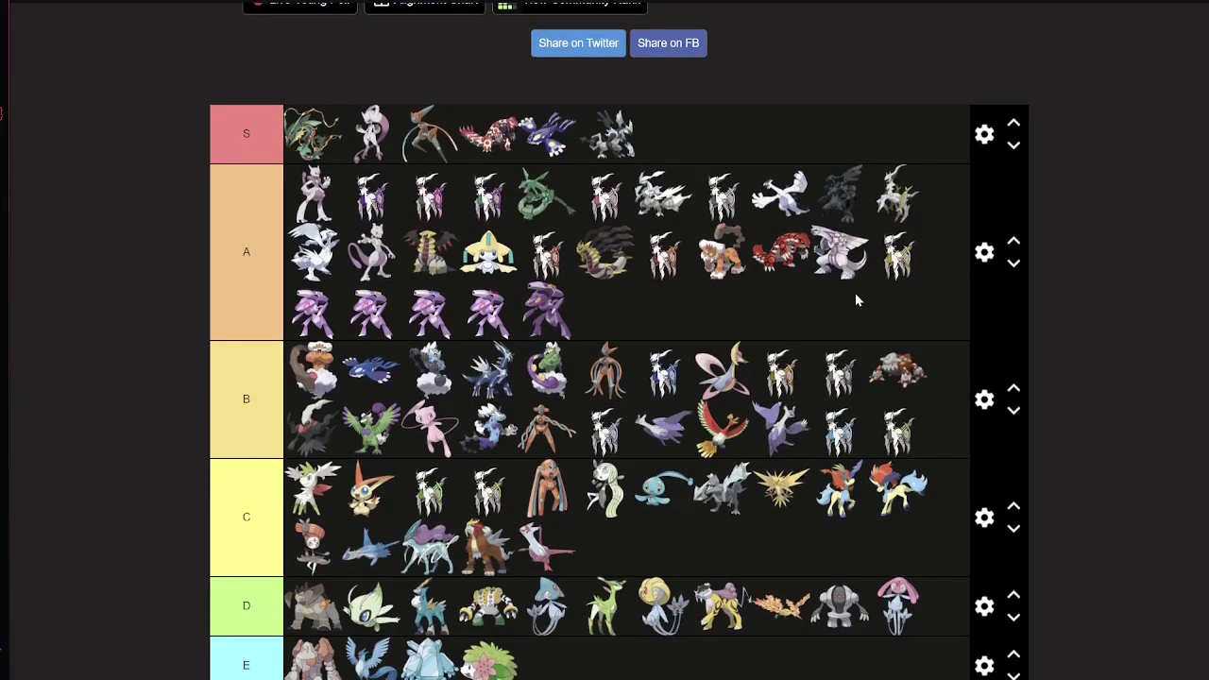
pyautogui.scroll(-1, 848, 295)
pyautogui.scroll(-2, 899, 217)
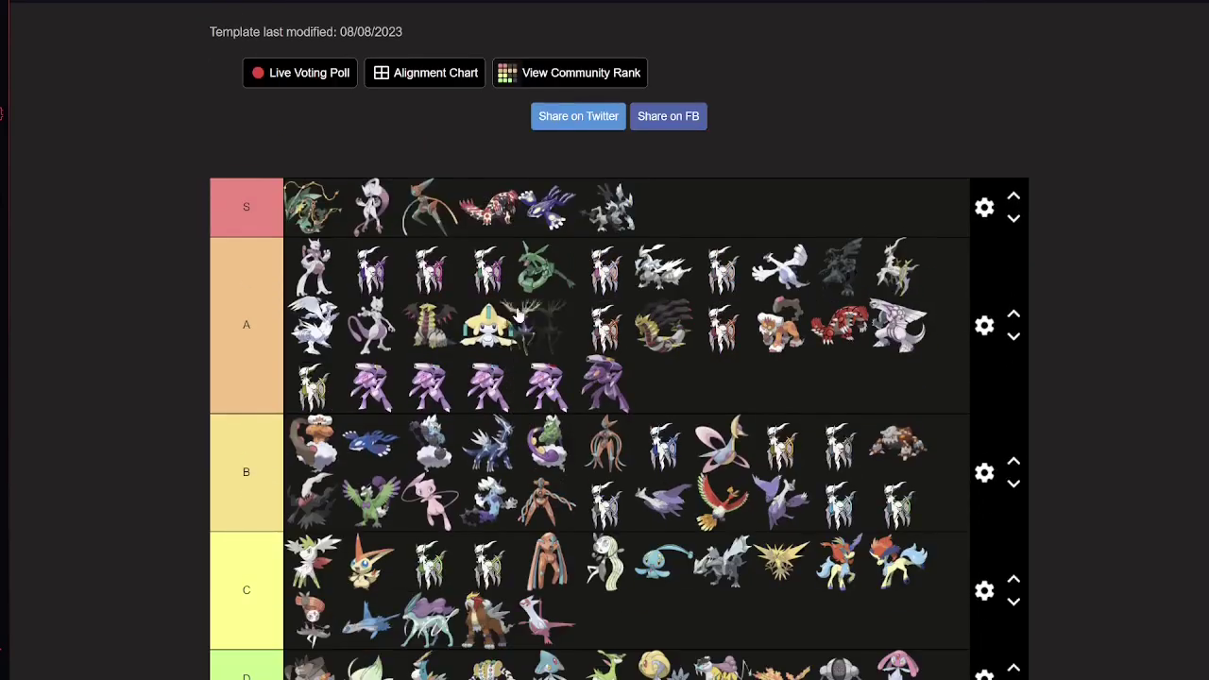
pyautogui.moveTo(518, 316); pyautogui.dragTo(607, 212)
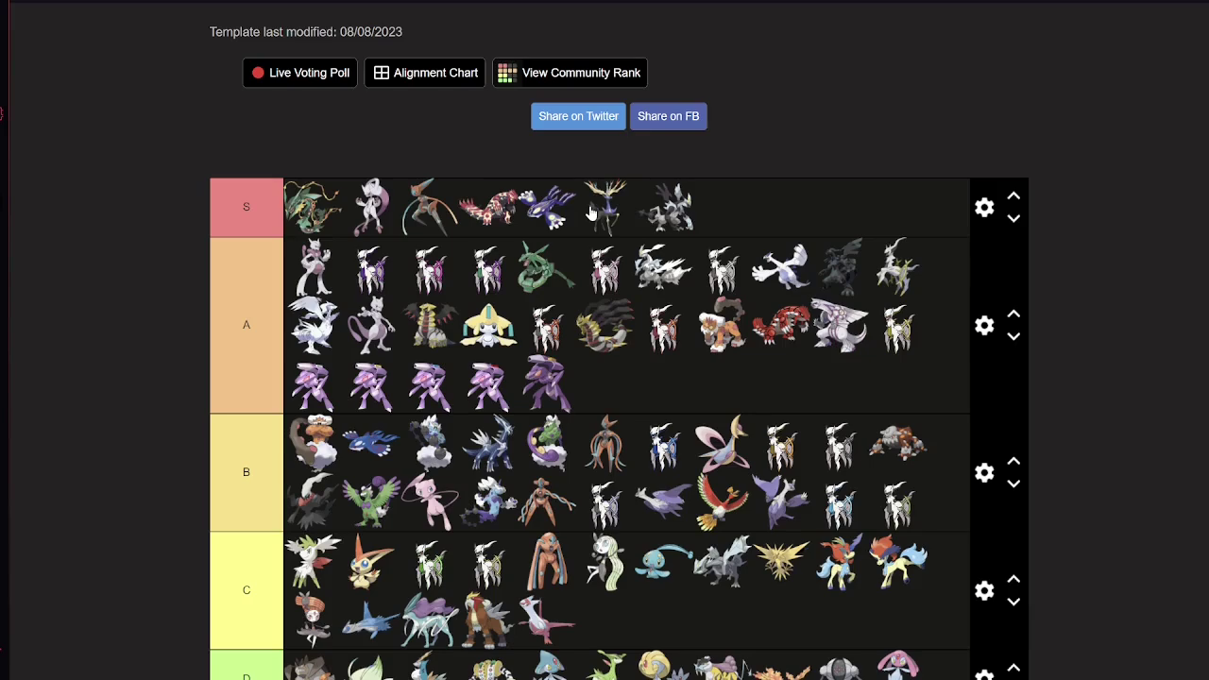
pyautogui.scroll(-2, 626, 168)
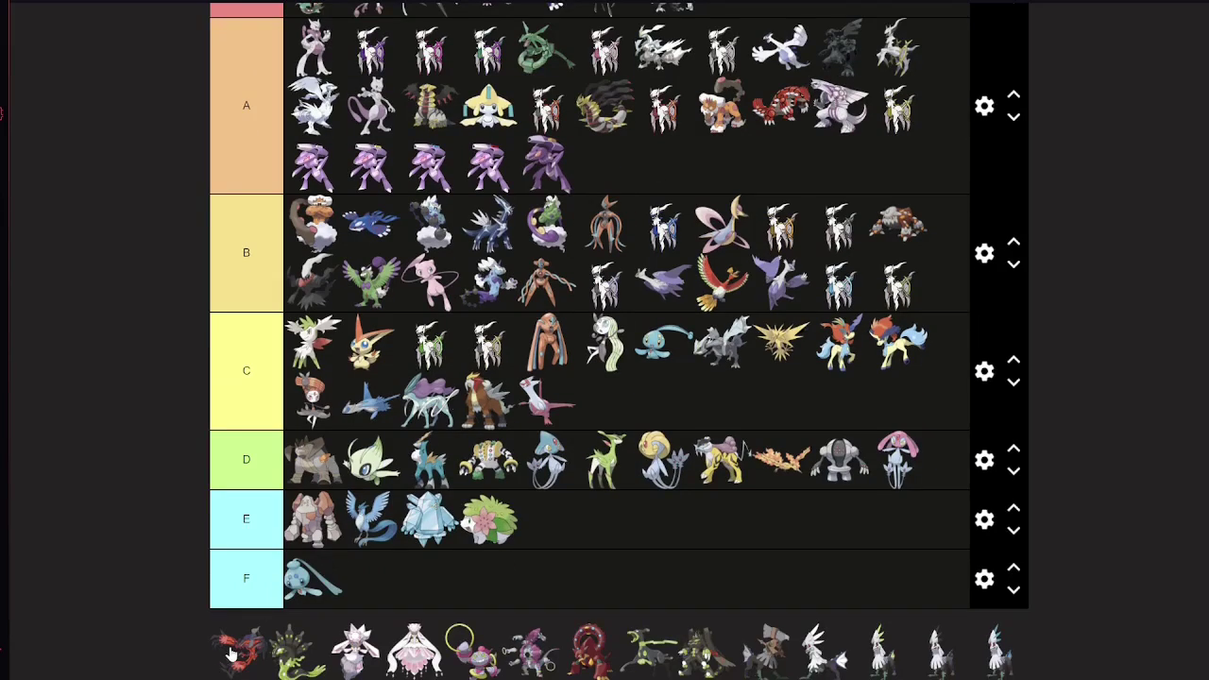
pyautogui.moveTo(230, 651); pyautogui.dragTo(358, 327)
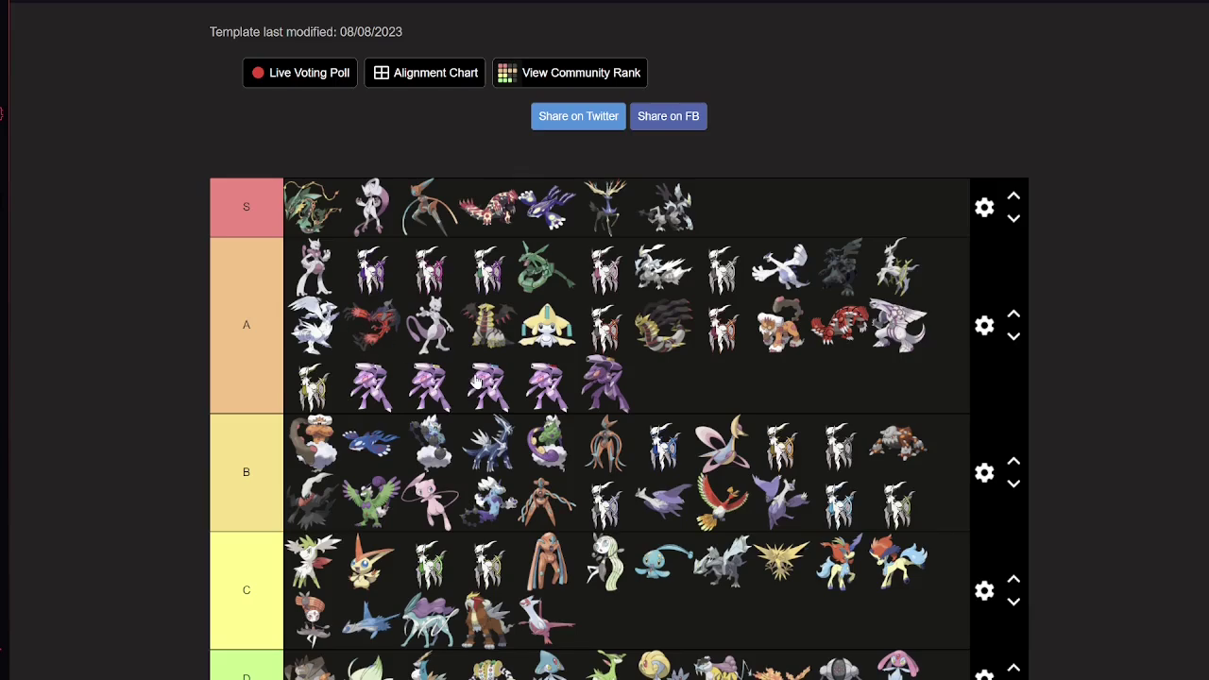
# Rank the serpentine green Zygarde form in the B tier, directly after Kyogre
pyautogui.scroll(-3, 477, 380)
pyautogui.moveTo(225, 659); pyautogui.dragTo(774, 312)
pyautogui.scroll(2, 529, 473)
pyautogui.scroll(-2, 635, 406)
pyautogui.scroll(-1, 635, 406)
pyautogui.scroll(3, 714, 285)
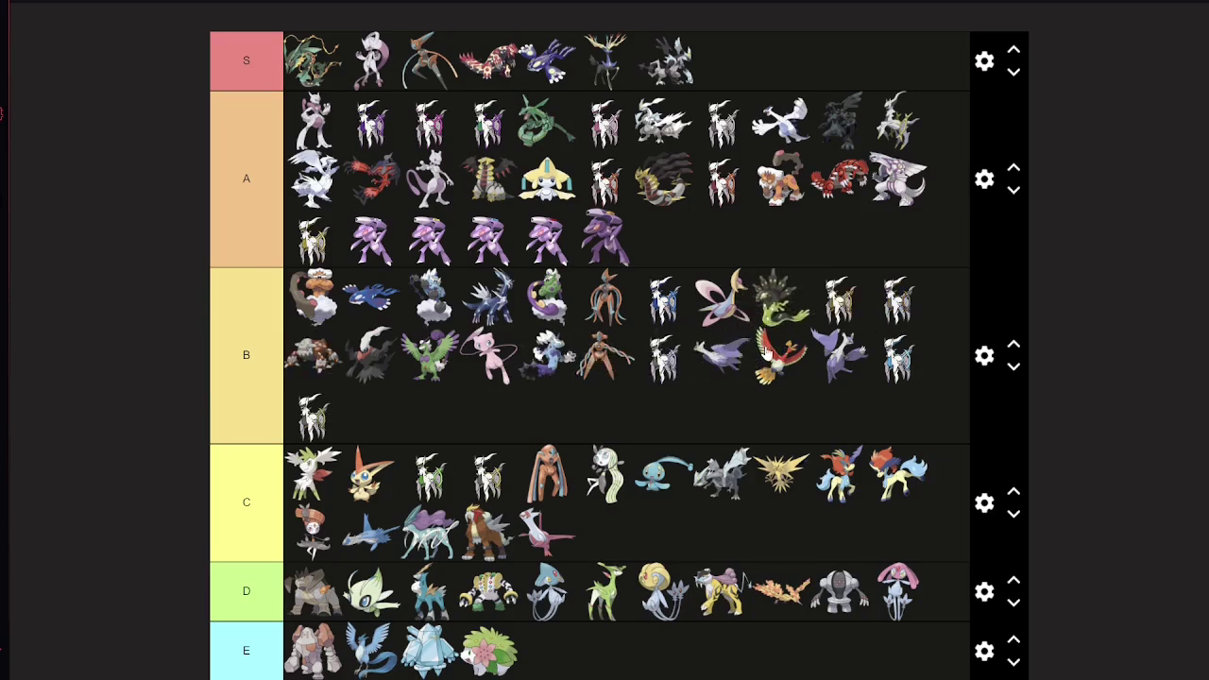
pyautogui.moveTo(773, 310); pyautogui.dragTo(430, 288)
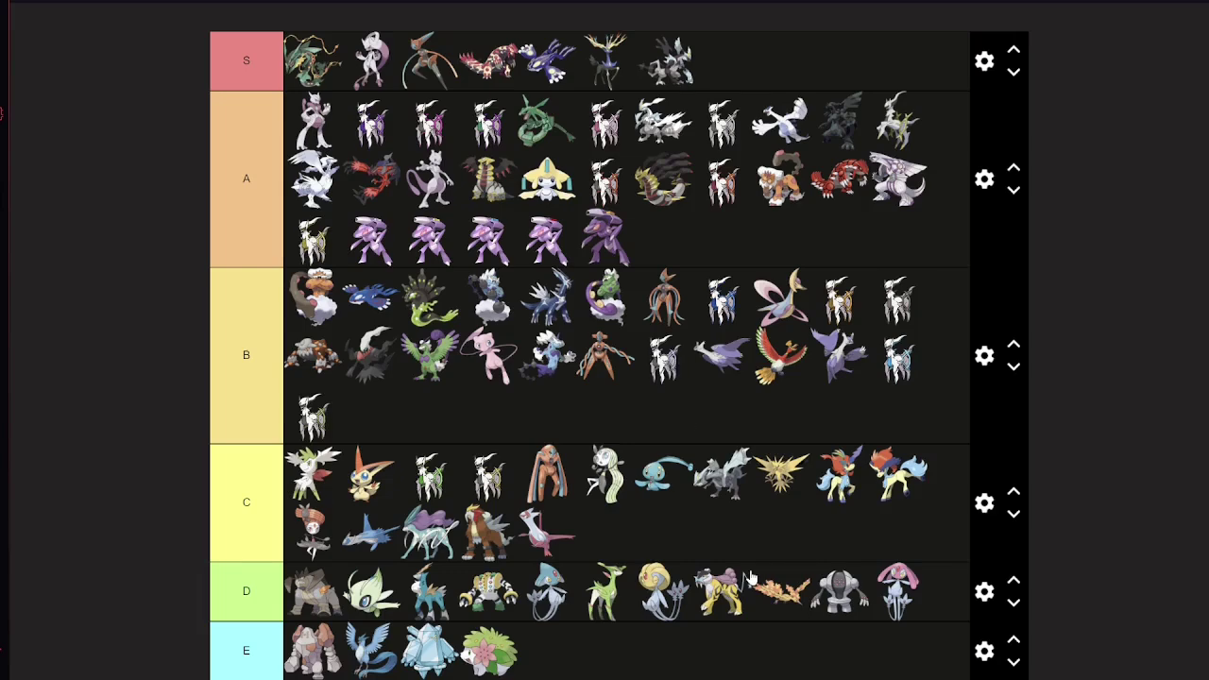
# Rank regular Diancie in the B tier, directly after Kyogre and ahead of the green Zygarde form
pyautogui.scroll(-3, 698, 546)
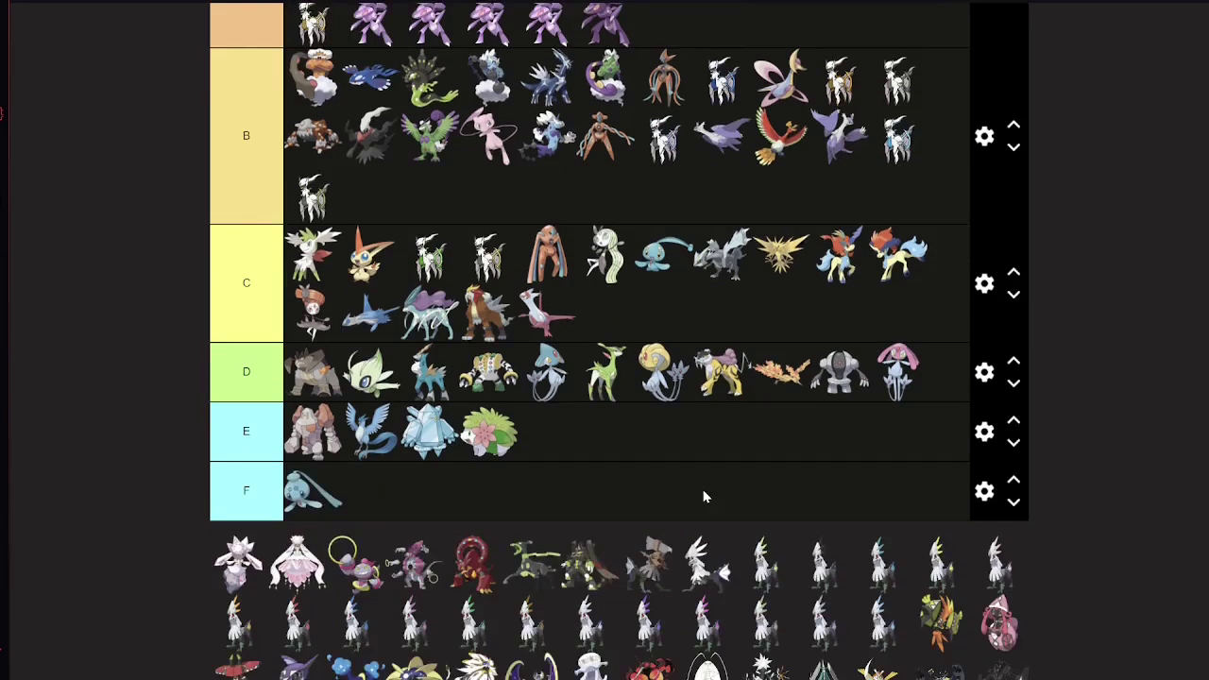
pyautogui.scroll(1, 283, 567)
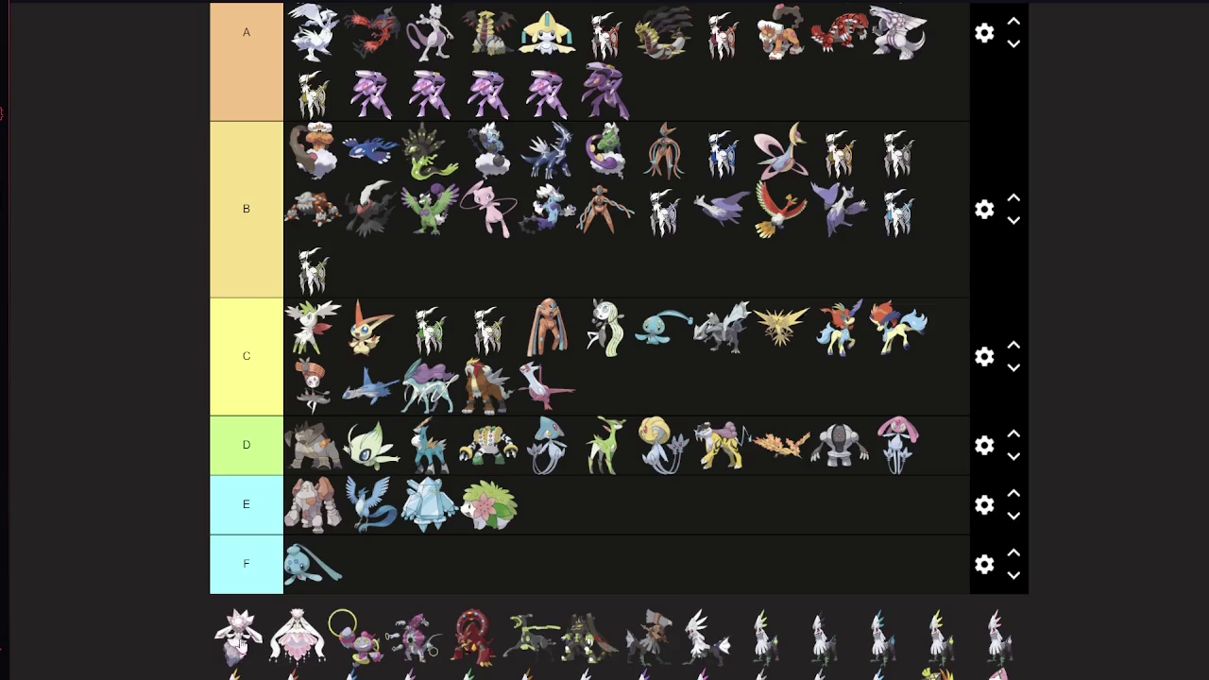
pyautogui.moveTo(242, 646); pyautogui.dragTo(425, 298)
pyautogui.scroll(2, 500, 453)
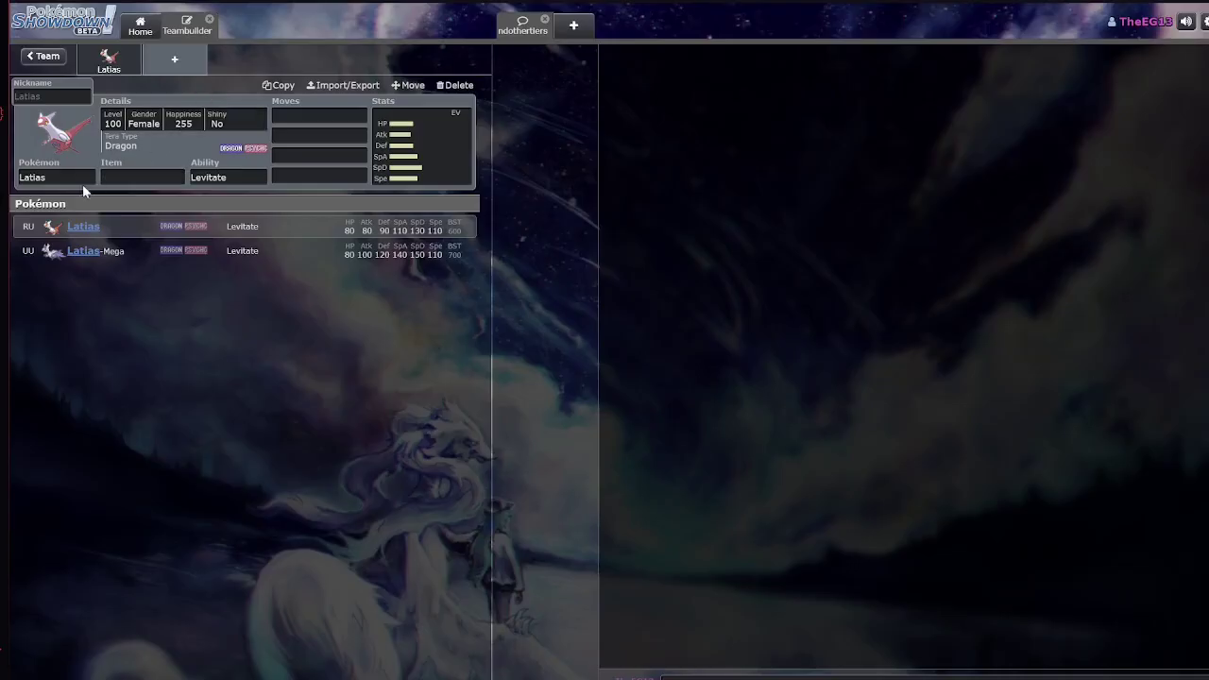
# Switch to the Pokémon Showdown team builder, replace Latias with Diancie in the team slot, and review its available moves
pyautogui.click(82, 182)
pyautogui.write('diancie')
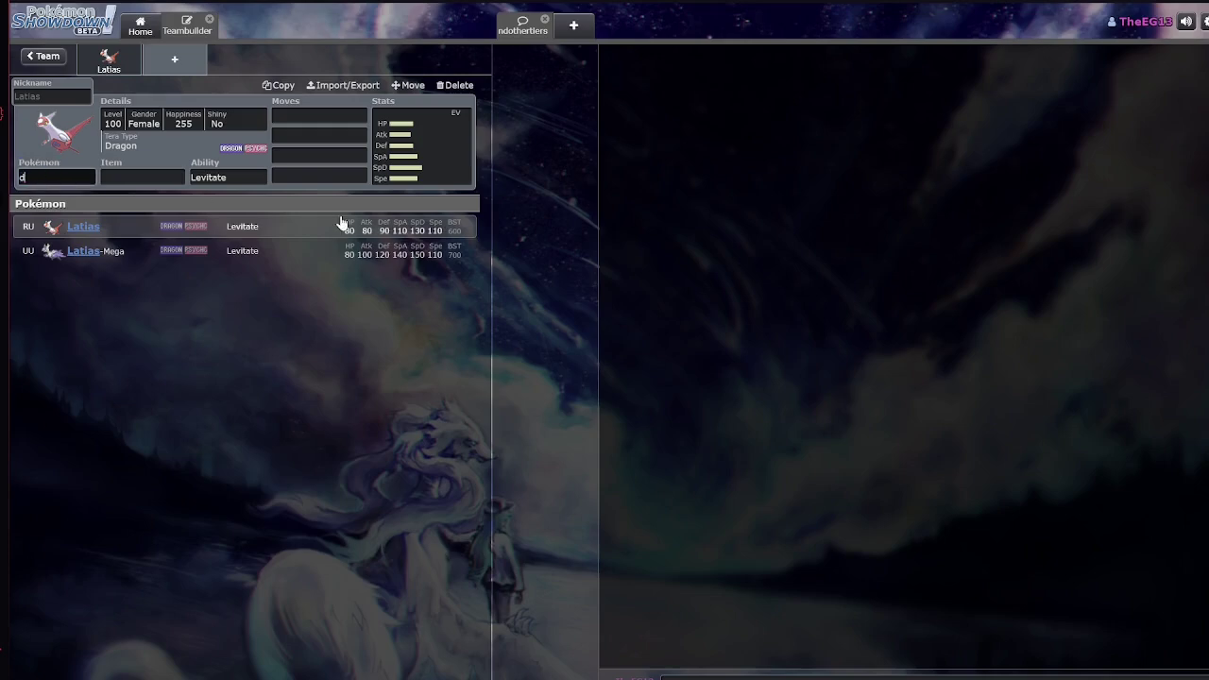
pyautogui.click(342, 223)
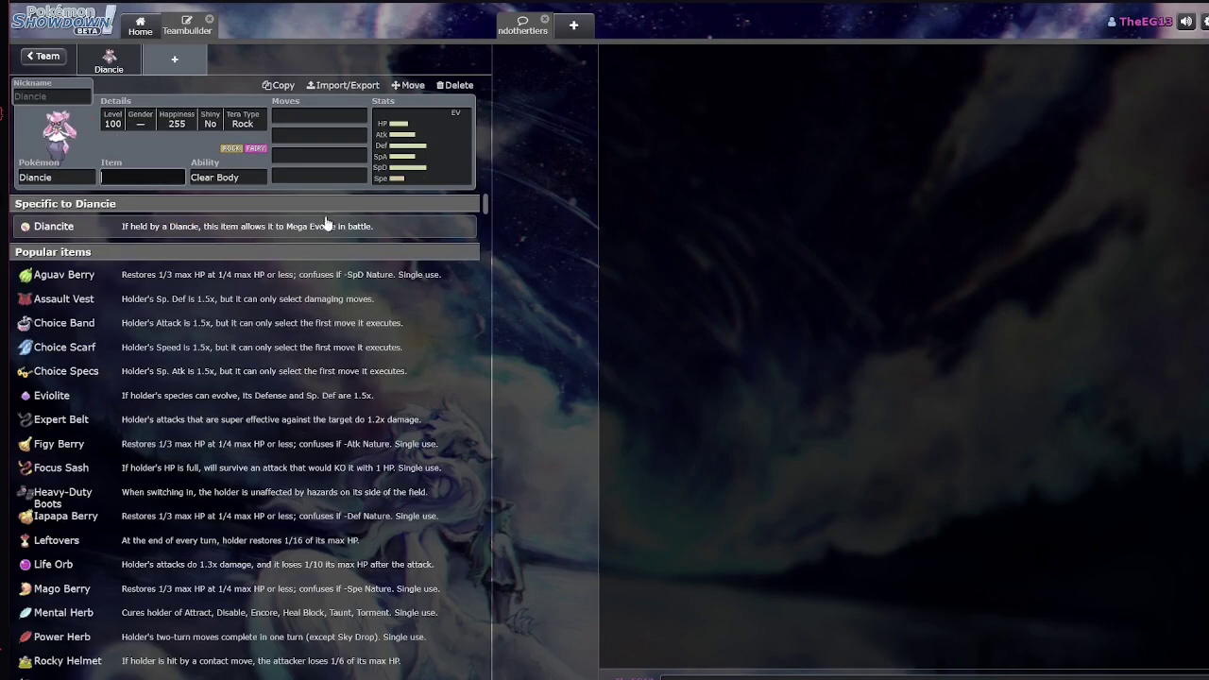
pyautogui.press('Tab')
pyautogui.press('Tab')
pyautogui.scroll(-2, 400, 318)
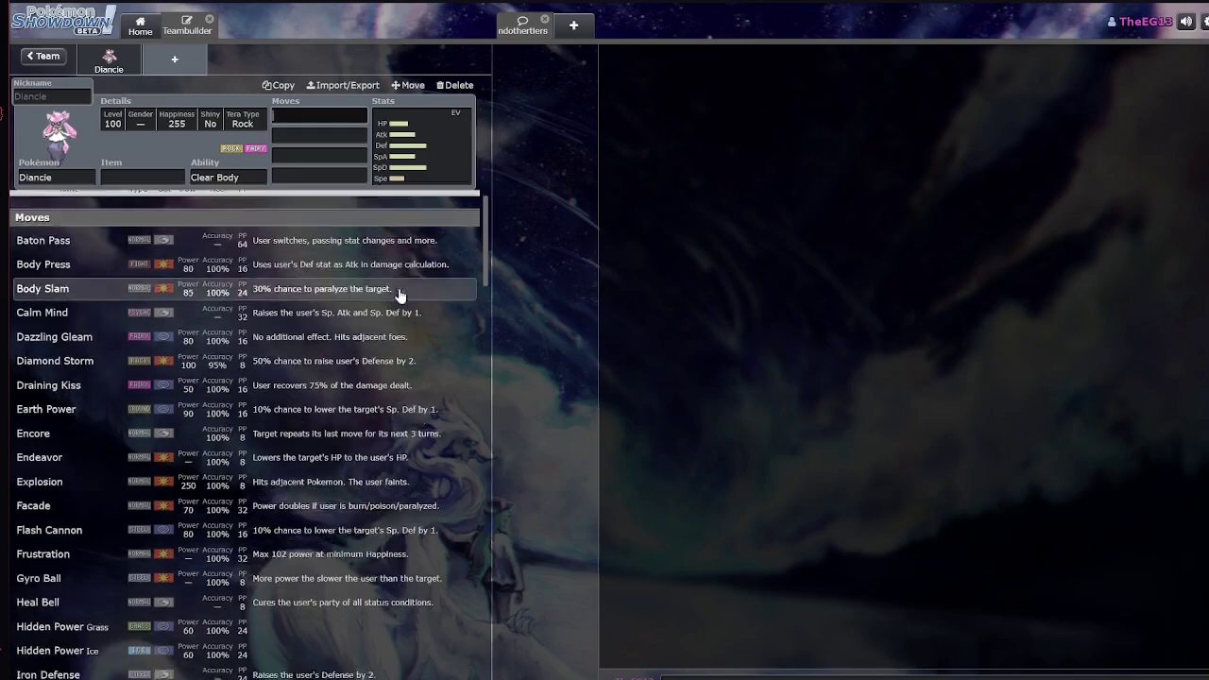
pyautogui.scroll(2, 399, 322)
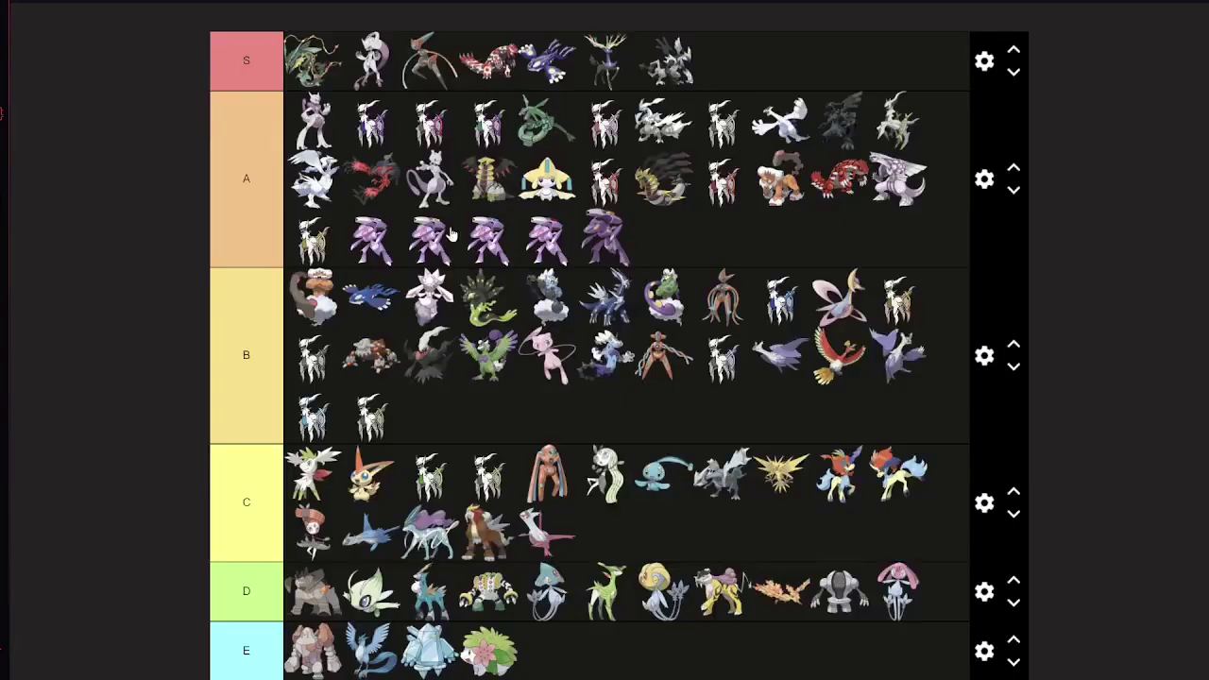
# Rank Mega Diancie in the A tier, directly after the Mewtwo form at the front of that tier
pyautogui.scroll(-3, 452, 231)
pyautogui.scroll(2, 451, 231)
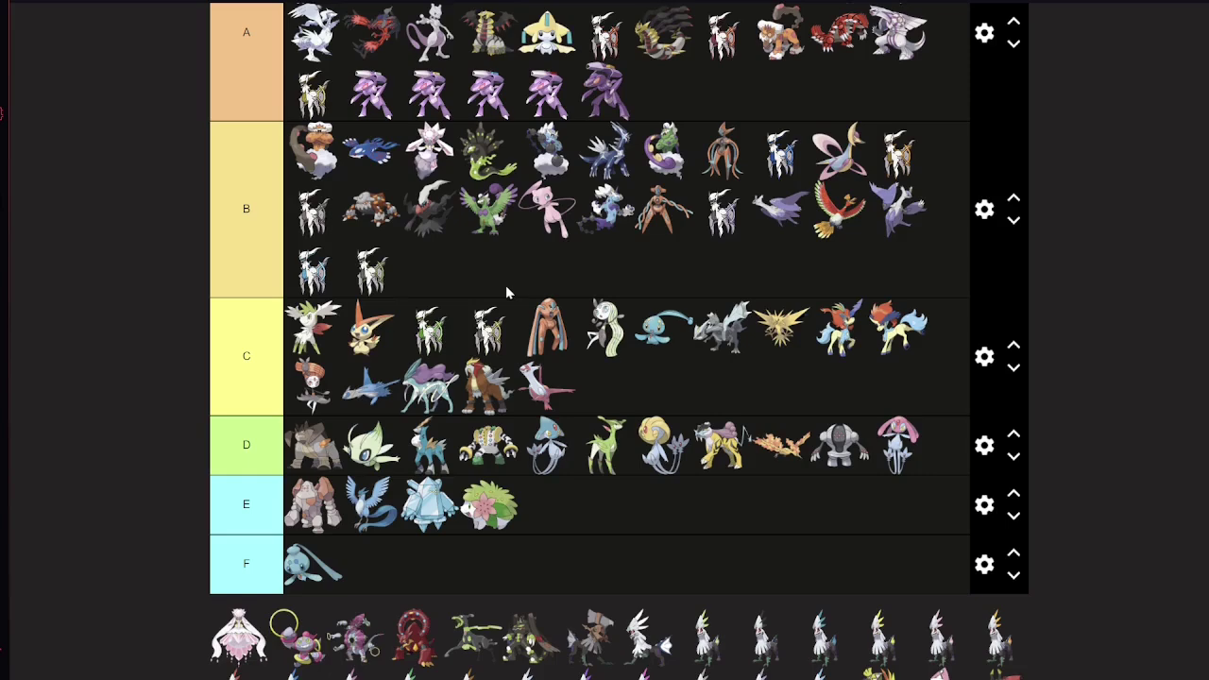
pyautogui.moveTo(246, 638); pyautogui.dragTo(398, 166)
pyautogui.scroll(2, 451, 404)
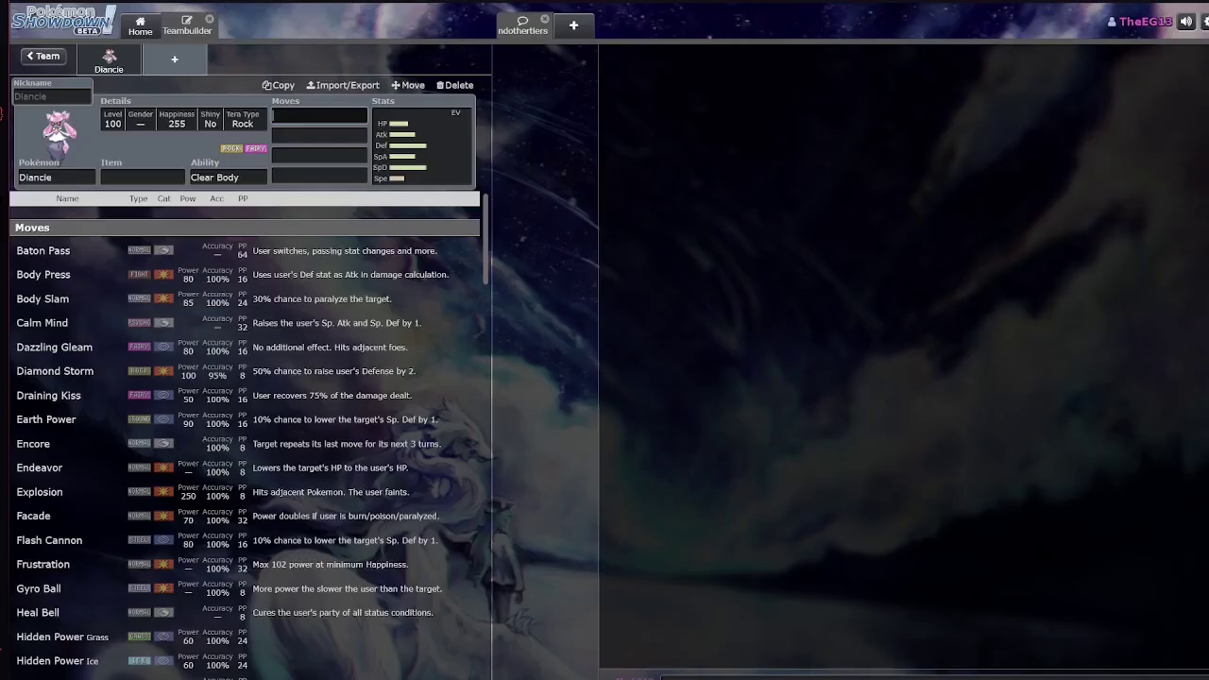
# Change the Showdown team slot's Pokémon to Diancie-Mega and check its ability
pyautogui.click(86, 177)
pyautogui.write('-')
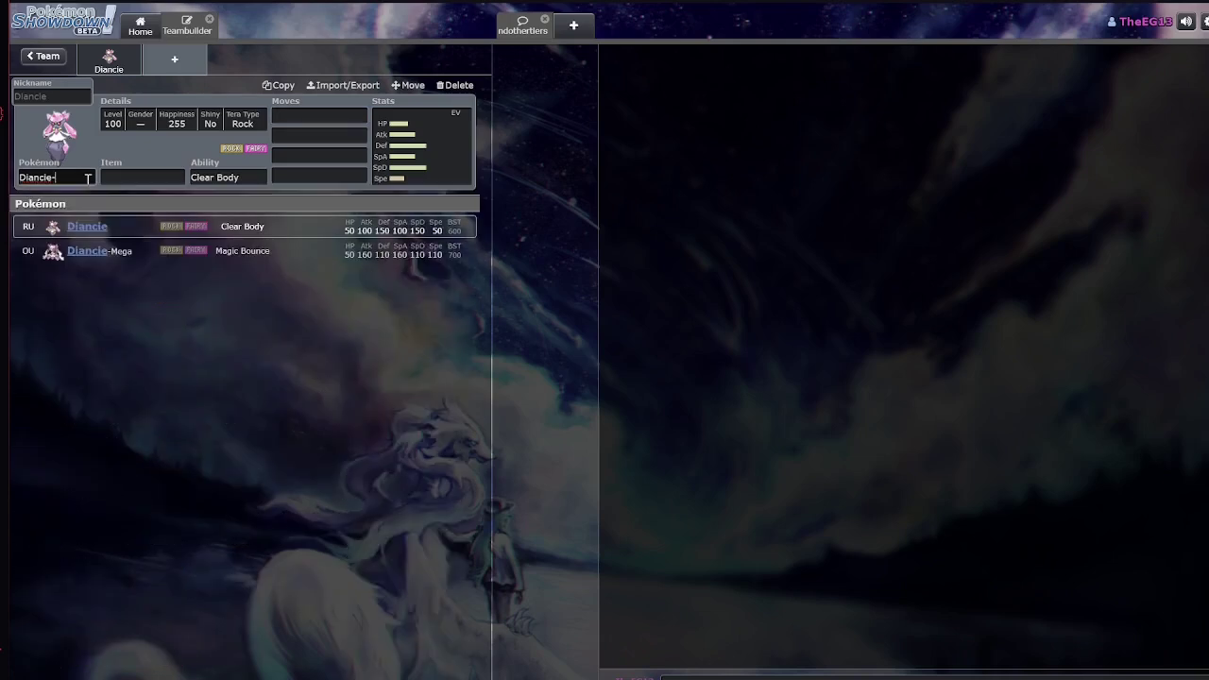
pyautogui.write('mega')
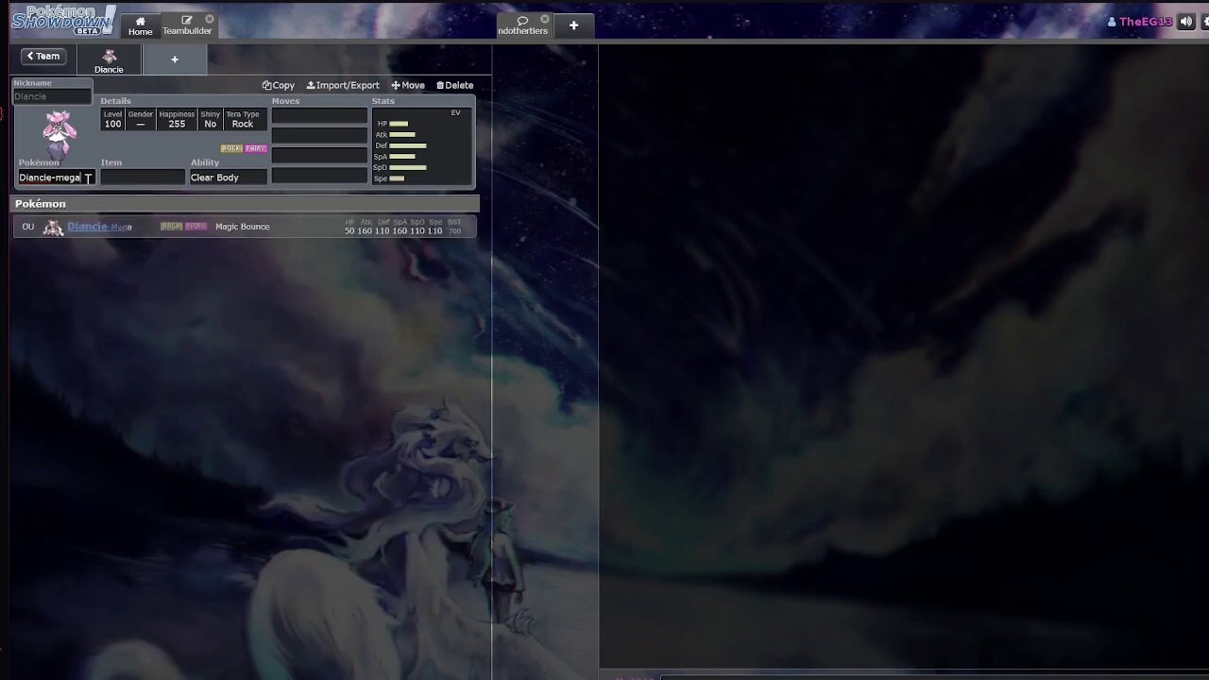
pyautogui.press('Return')
pyautogui.click(250, 177)
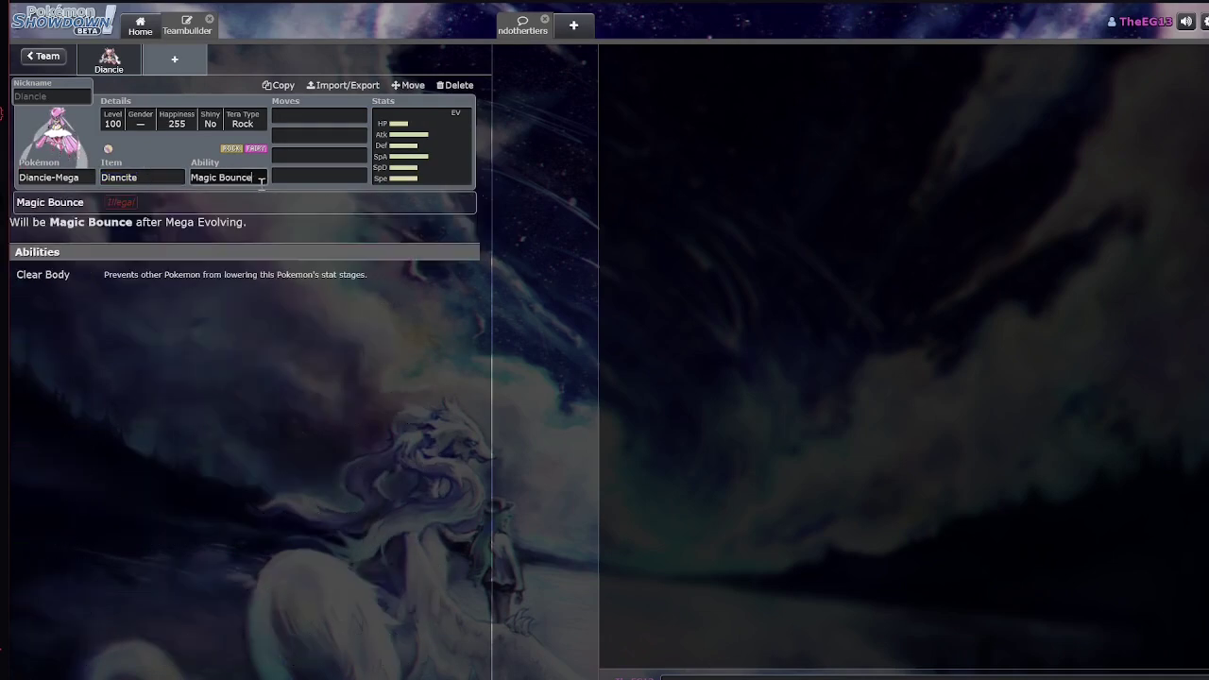
# Examine Mega Diancie's base stats and move list
pyautogui.click(300, 118)
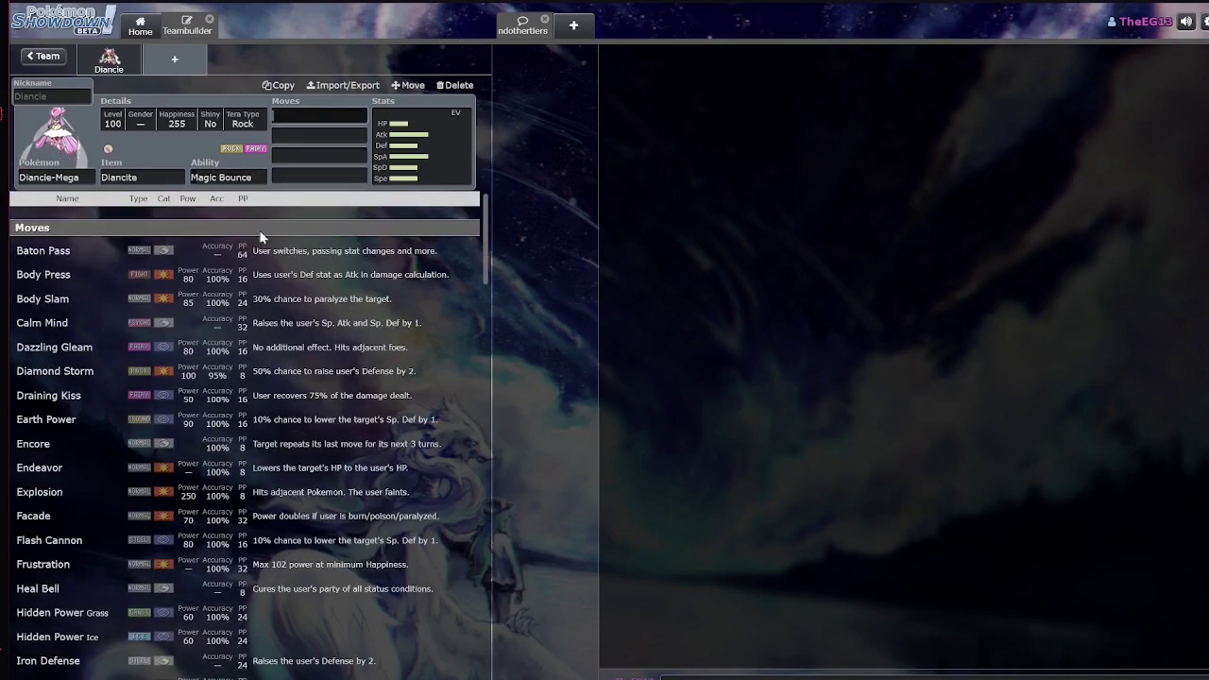
pyautogui.click(396, 177)
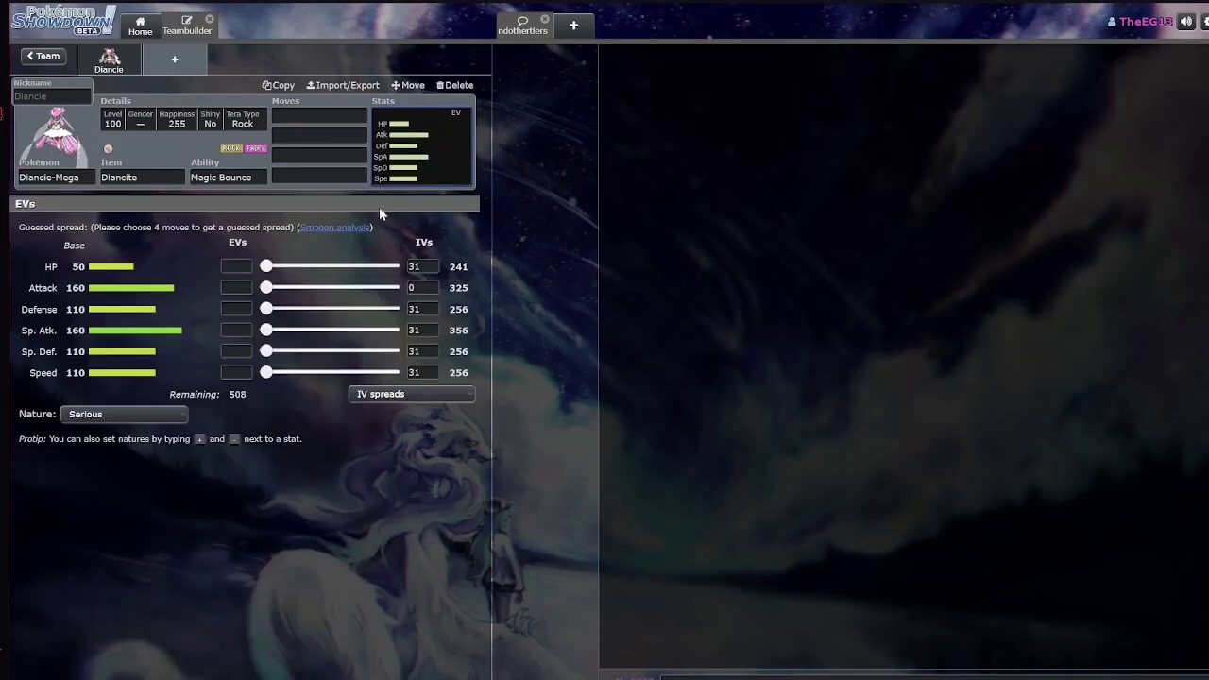
pyautogui.click(281, 117)
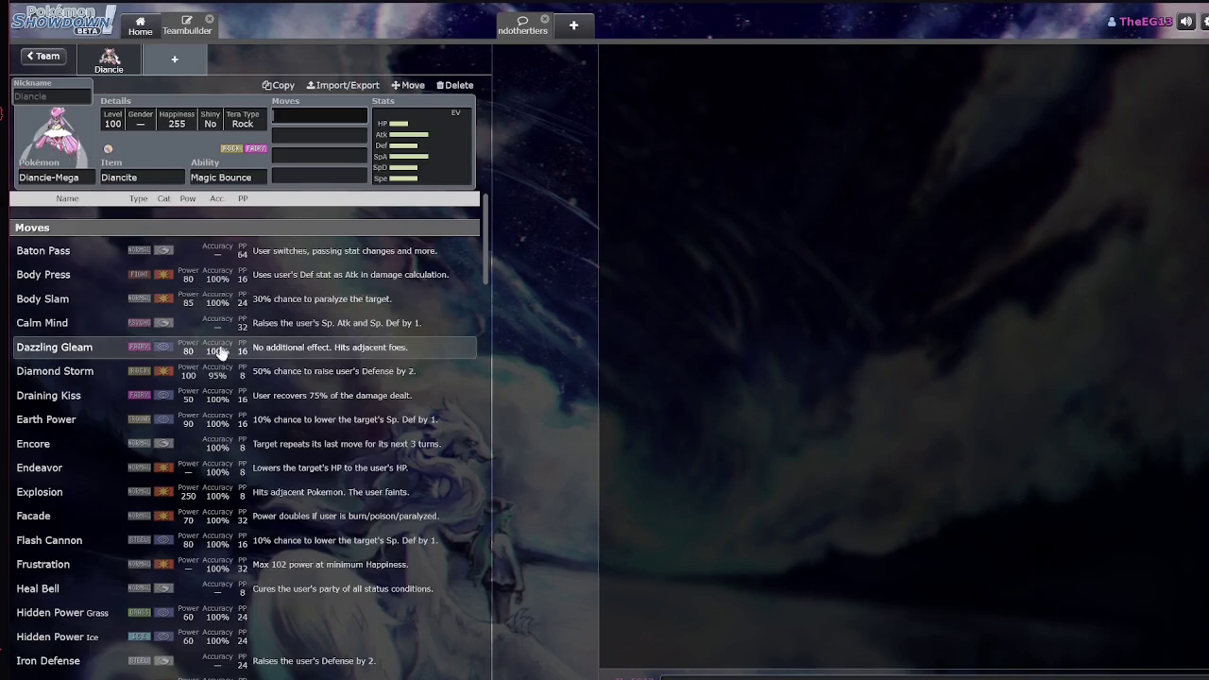
pyautogui.scroll(-3, 251, 346)
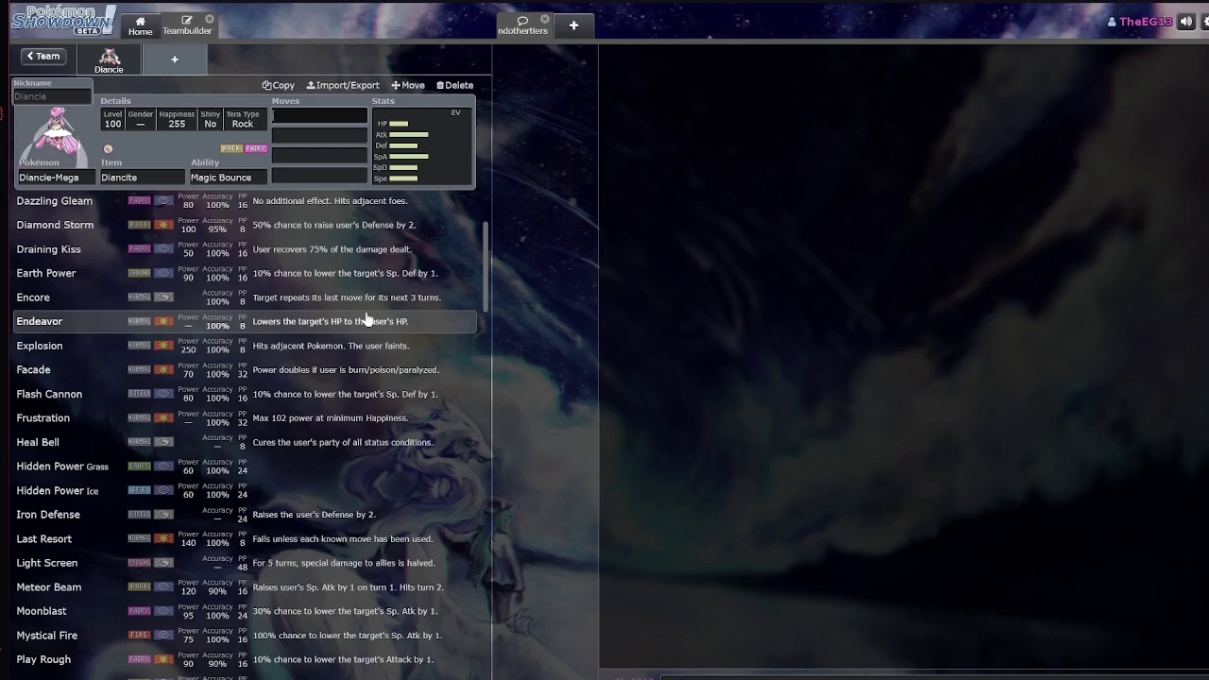
pyautogui.scroll(1, 410, 331)
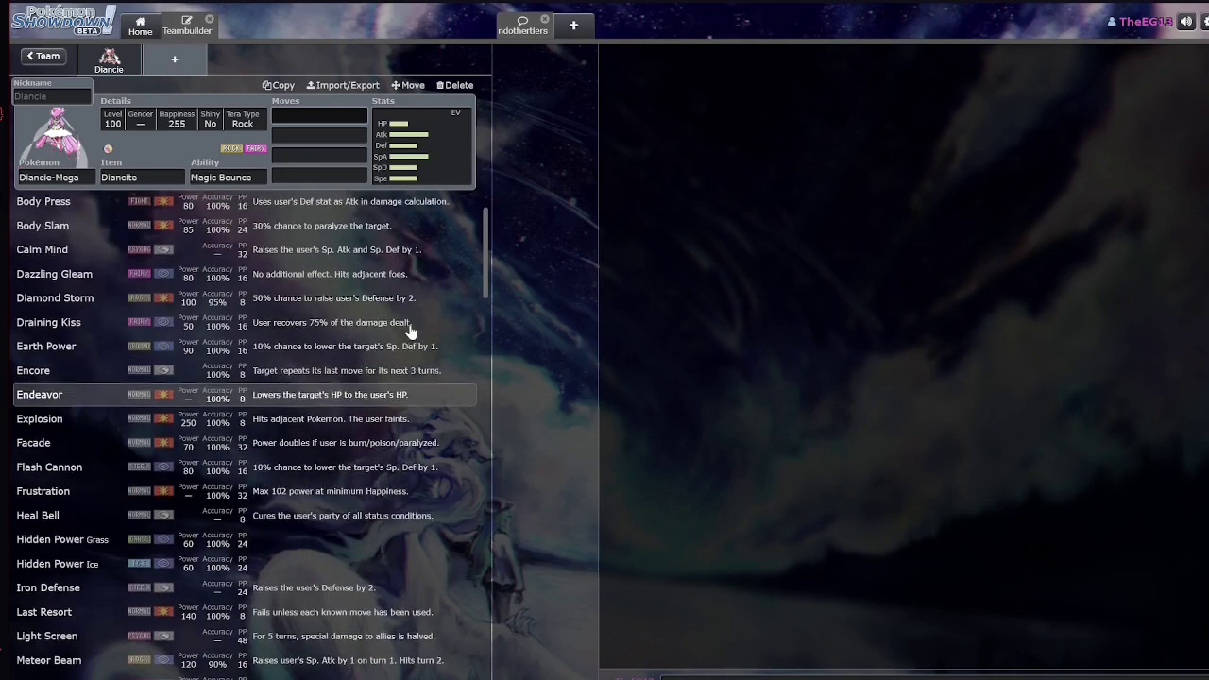
pyautogui.scroll(1, 411, 326)
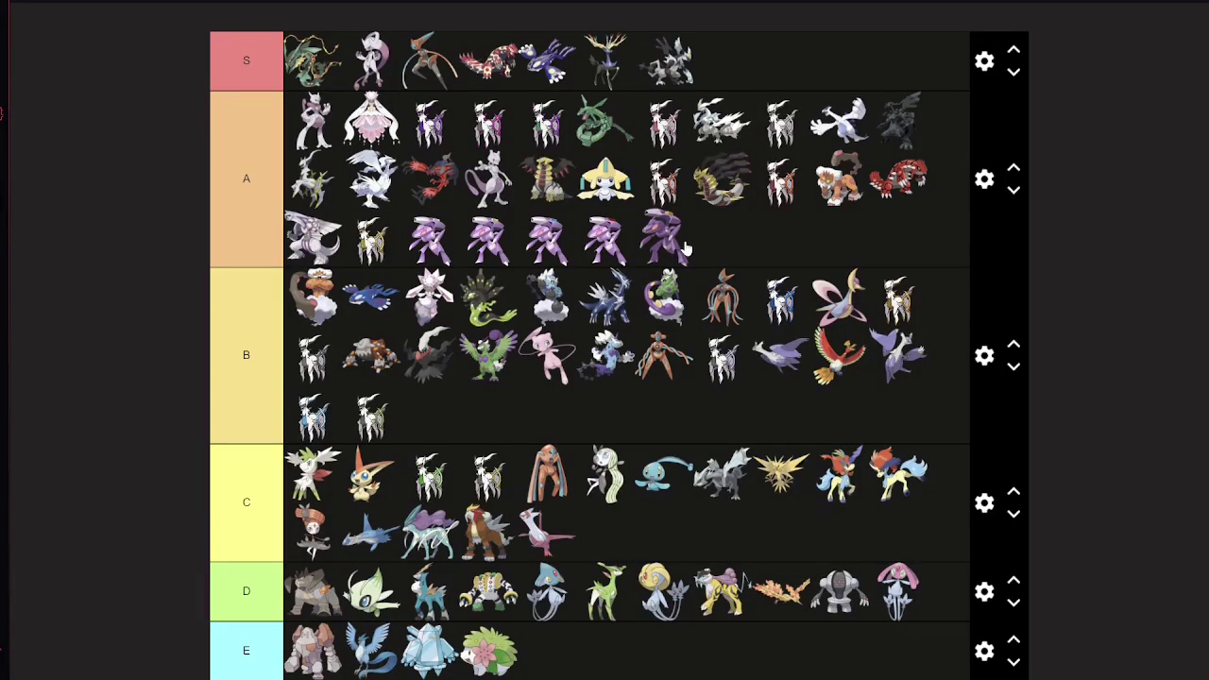
# Move Mega Diancie back in the A tier so it sits after Rayquaza and the pink Arceus form, directly ahead of White Kyurem
pyautogui.moveTo(382, 137); pyautogui.dragTo(548, 142)
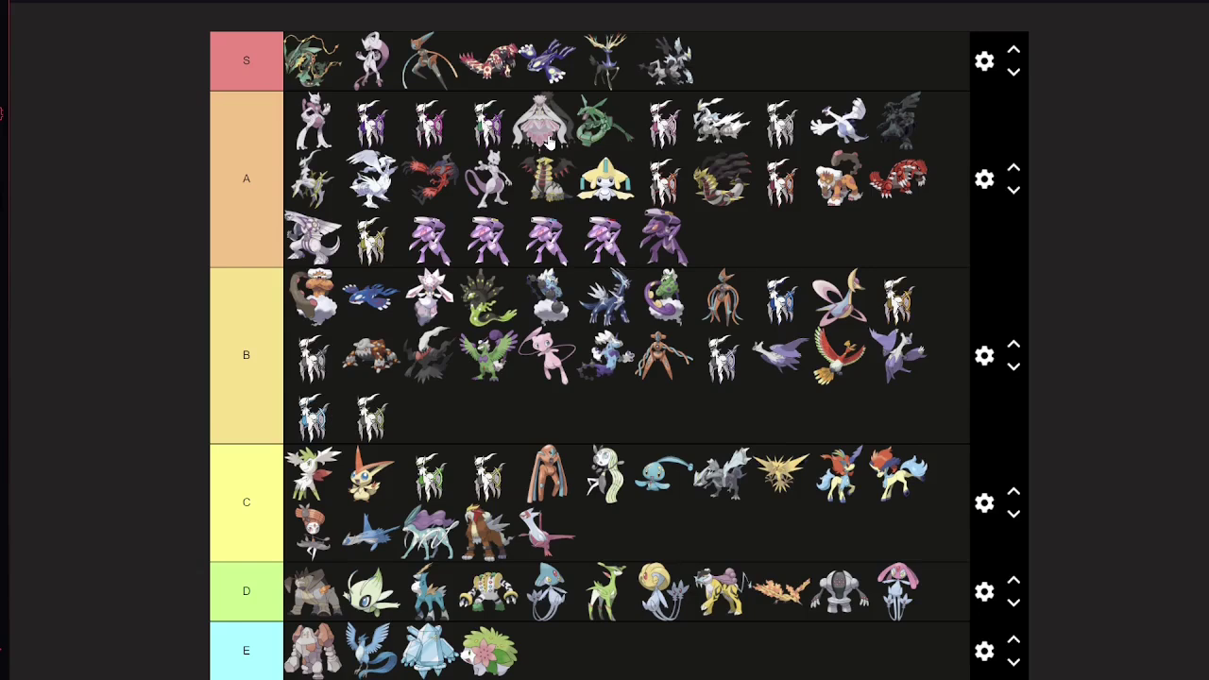
pyautogui.moveTo(548, 142); pyautogui.dragTo(612, 151)
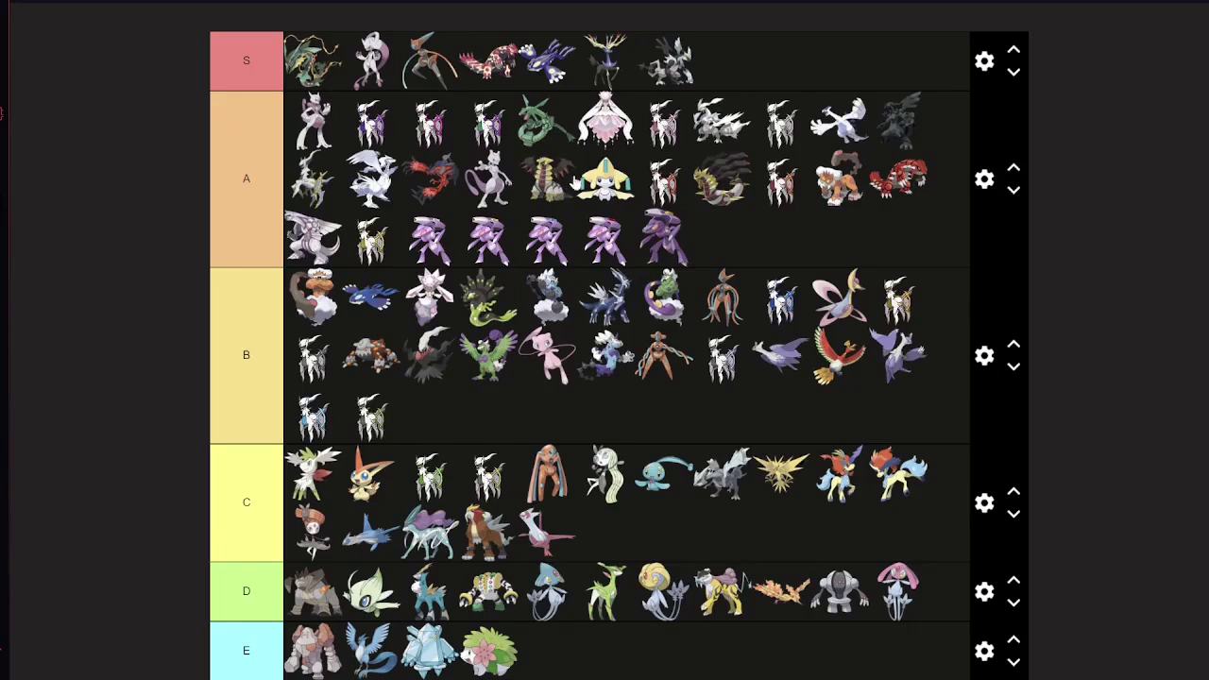
pyautogui.moveTo(681, 132); pyautogui.dragTo(628, 132)
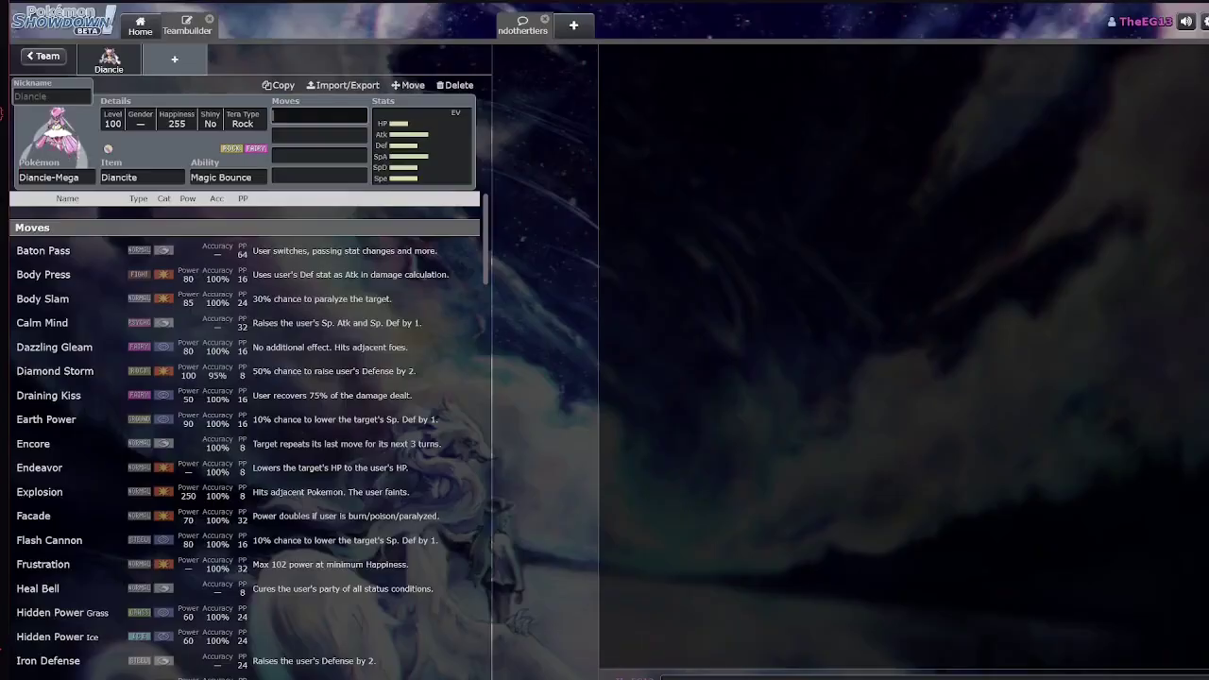
# Review Mega Diancie's moves again in the Showdown team builder and open its detailed stats
pyautogui.scroll(-4, 408, 302)
pyautogui.scroll(-3, 409, 302)
pyautogui.scroll(3, 283, 480)
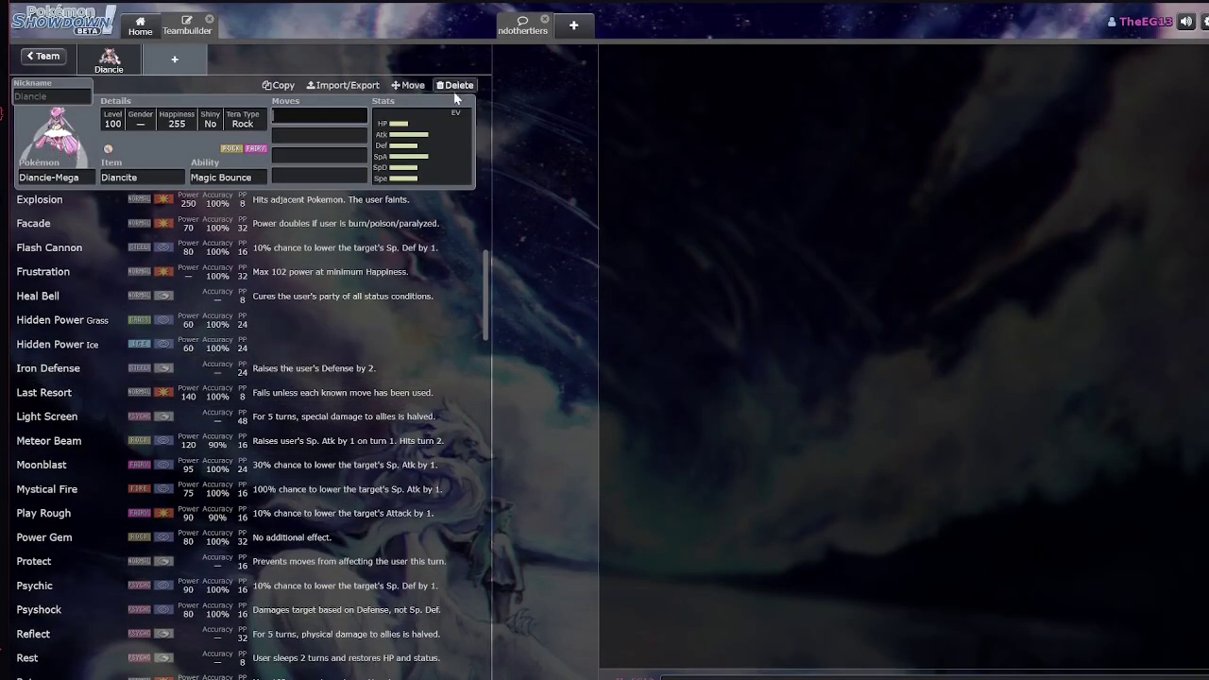
pyautogui.click(420, 153)
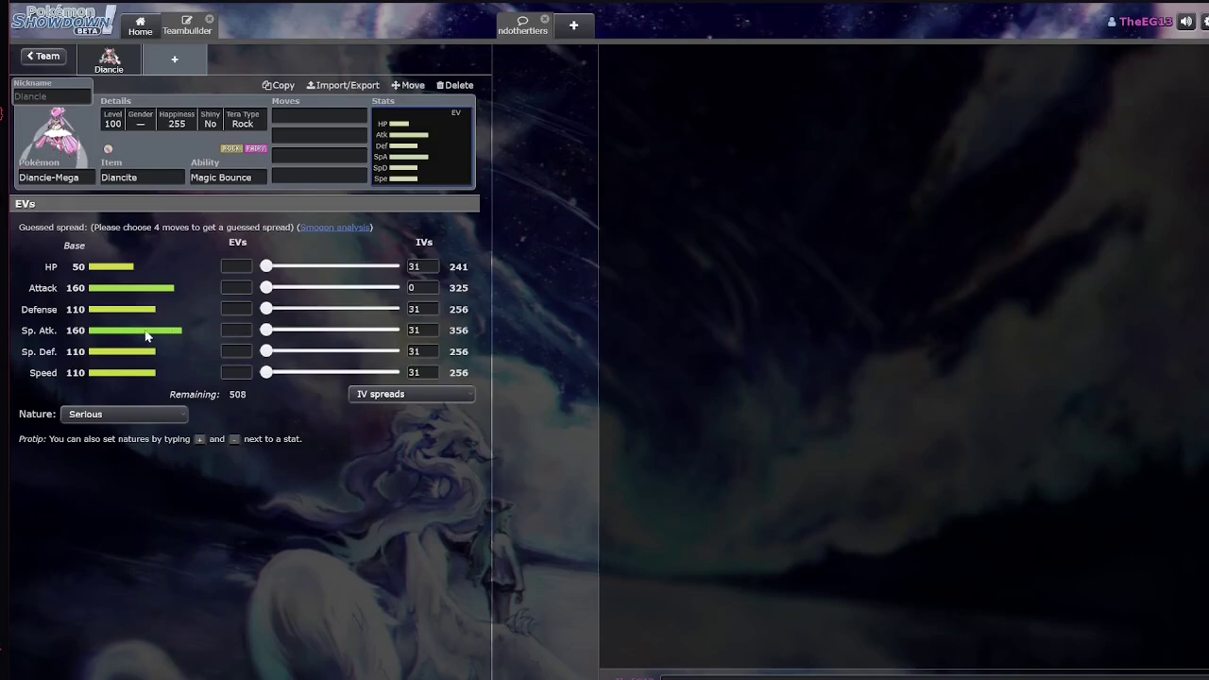
# Try 252 Defense EVs on Mega Diancie with a nature that raises Defense and lowers Special Attack
pyautogui.click(249, 308)
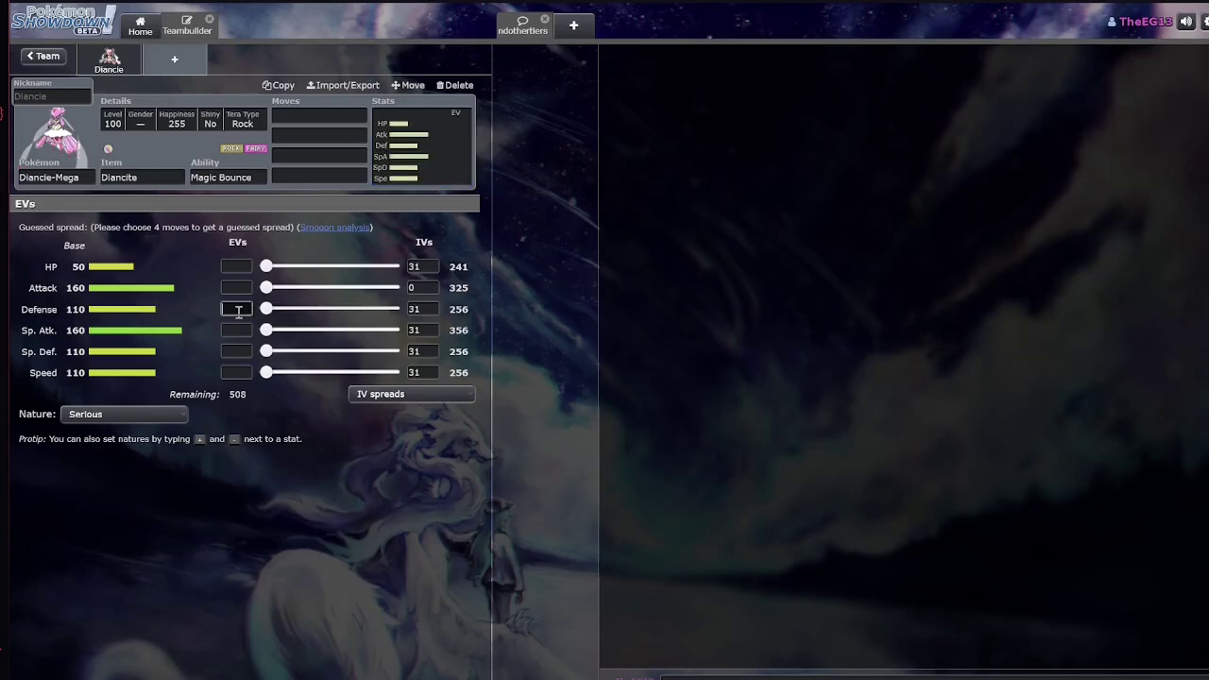
pyautogui.write('252+')
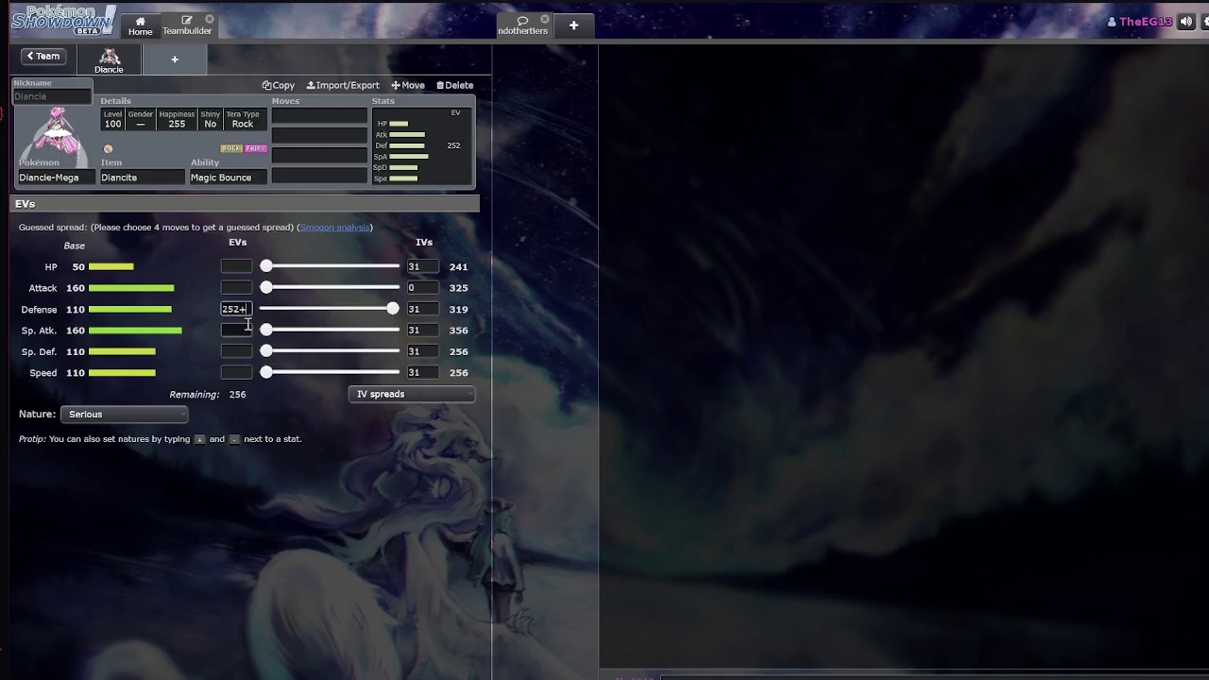
pyautogui.click(243, 329)
pyautogui.write('-')
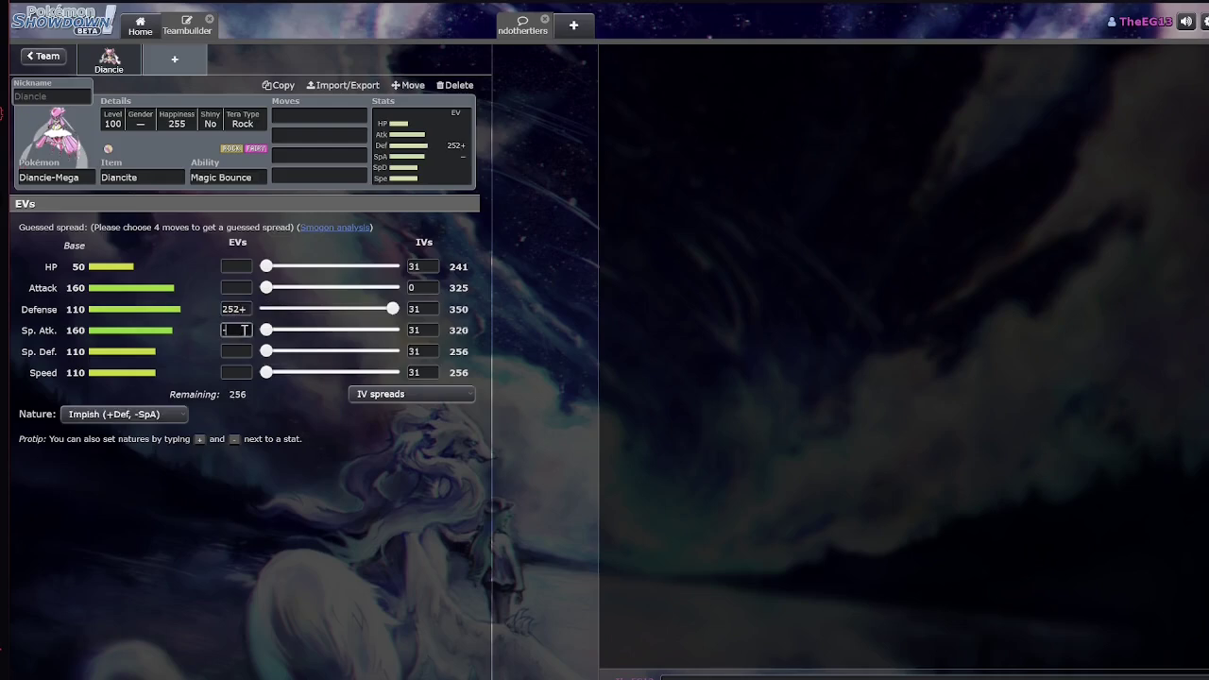
pyautogui.press('BackSpace')
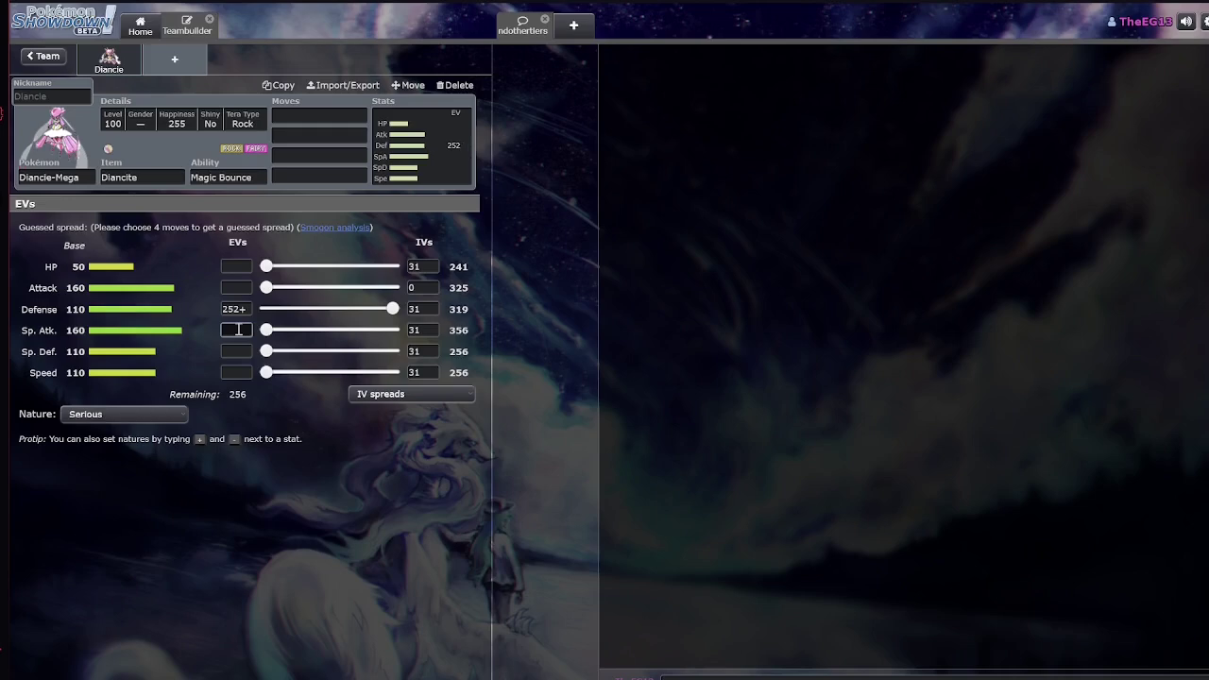
# Try the Defense-raising nature with Speed lowered, and again with Attack lowered
pyautogui.click(245, 372)
pyautogui.write('-')
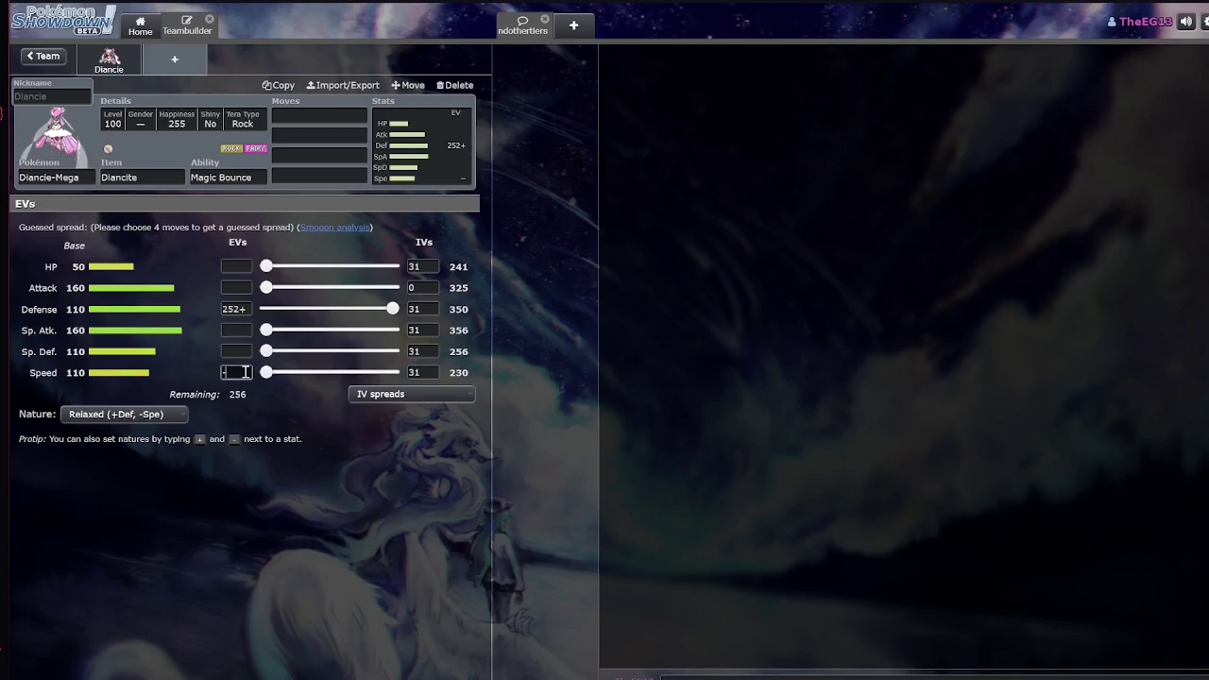
pyautogui.press('BackSpace')
pyautogui.click(250, 285)
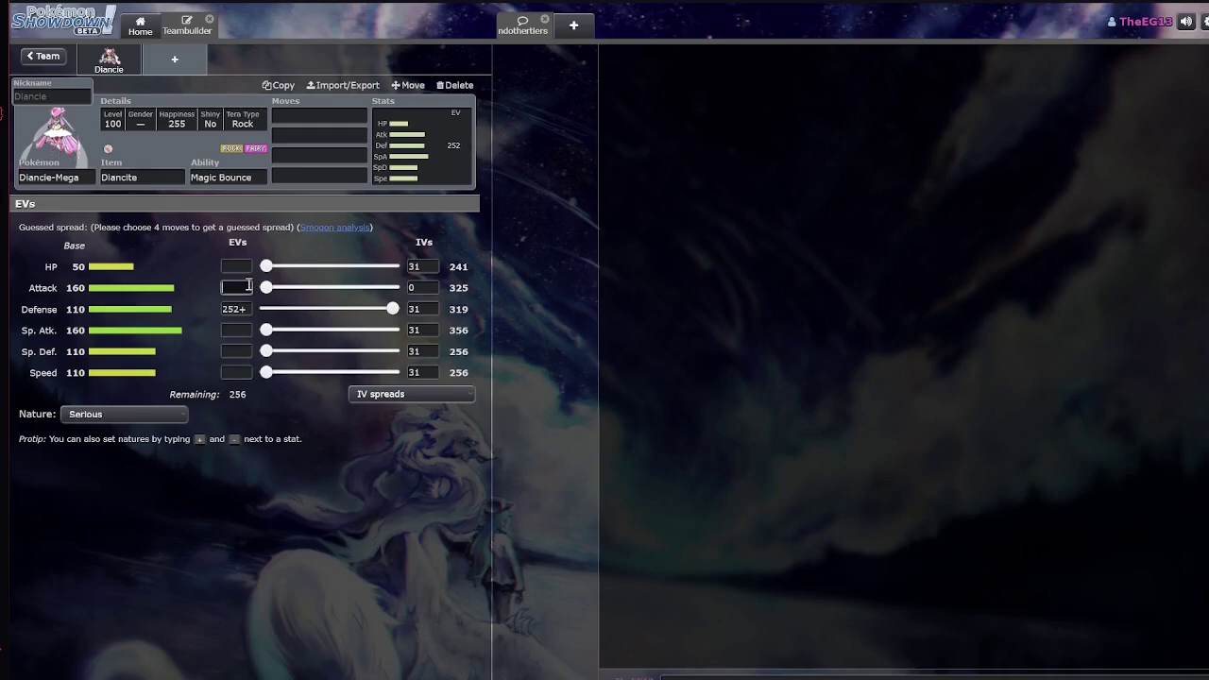
pyautogui.write('-')
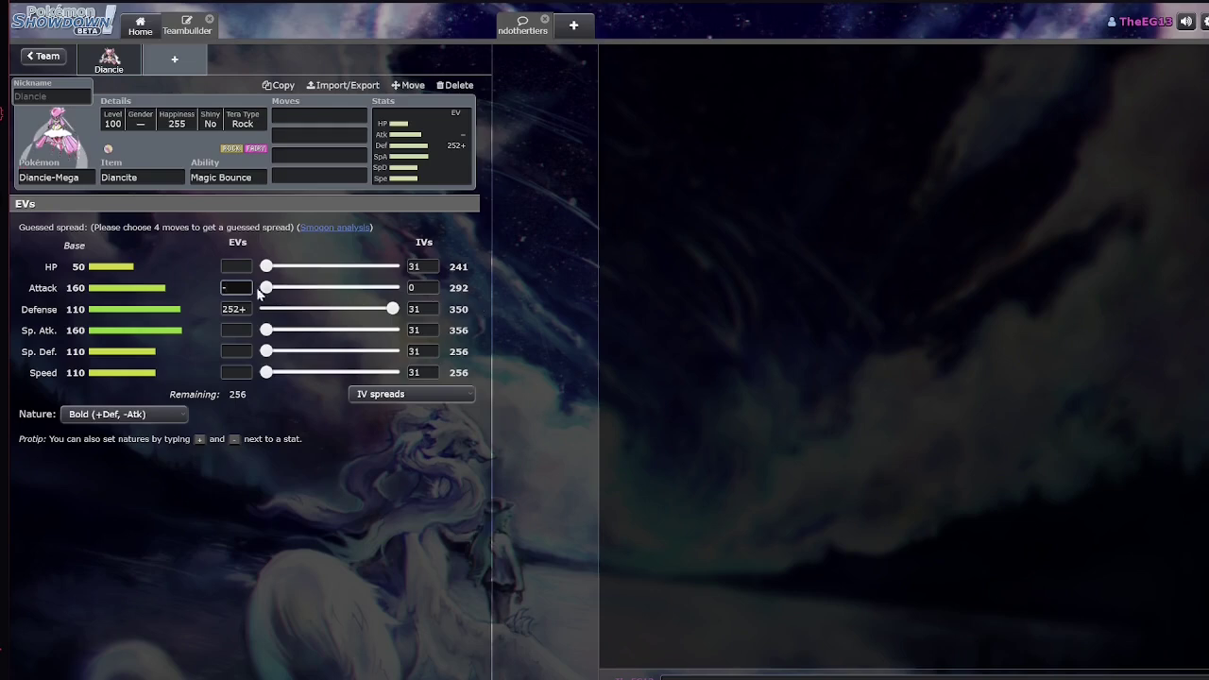
pyautogui.press('BackSpace')
# Clear Mega Diancie's Defense EVs and set its Attack IV to 31
pyautogui.click(227, 309)
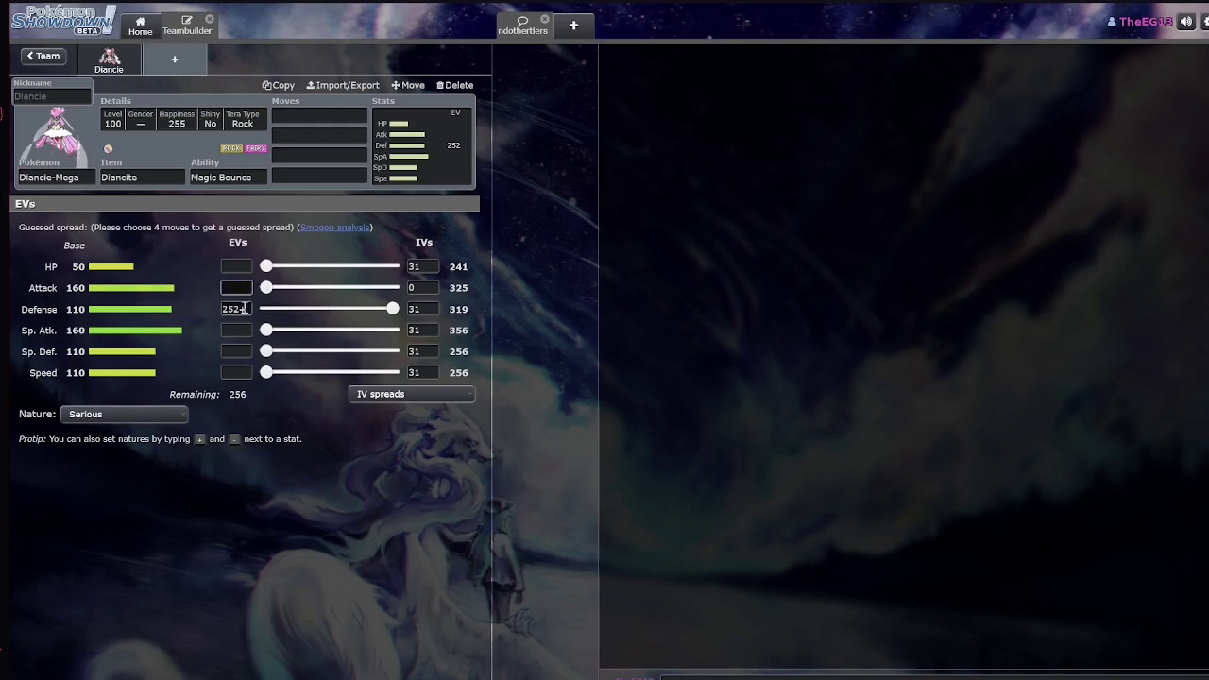
pyautogui.moveTo(247, 309); pyautogui.dragTo(208, 307)
pyautogui.press('BackSpace')
pyautogui.click(410, 289)
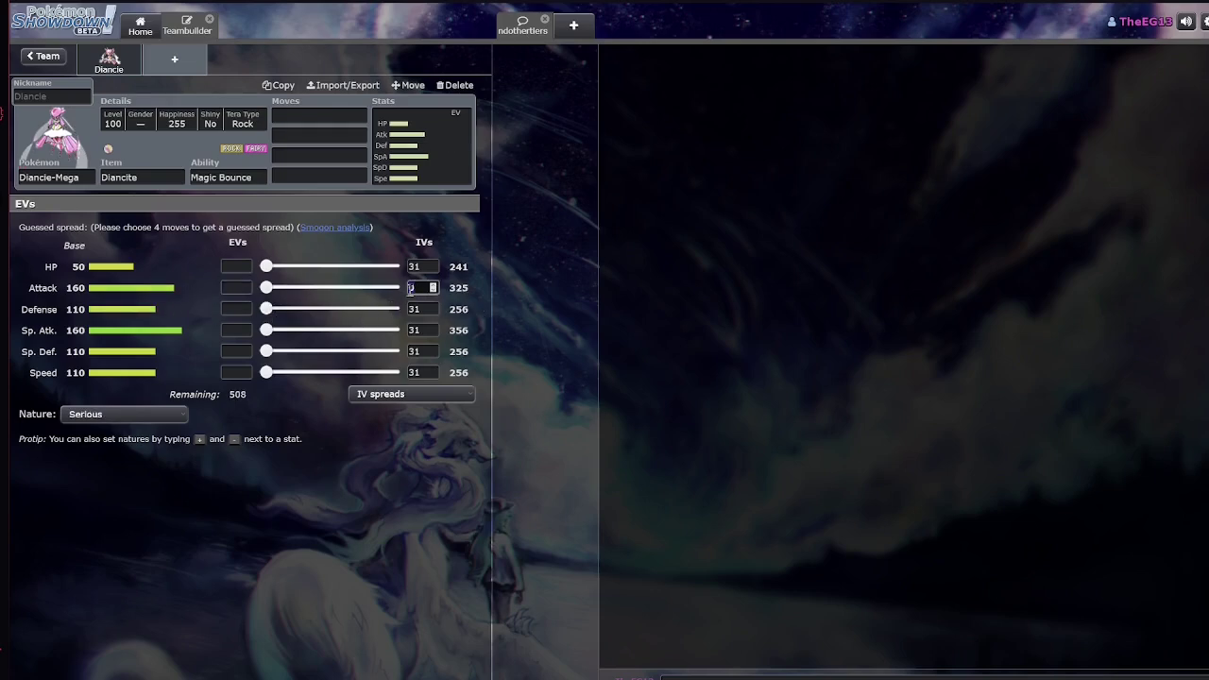
pyautogui.write('31')
pyautogui.click(210, 300)
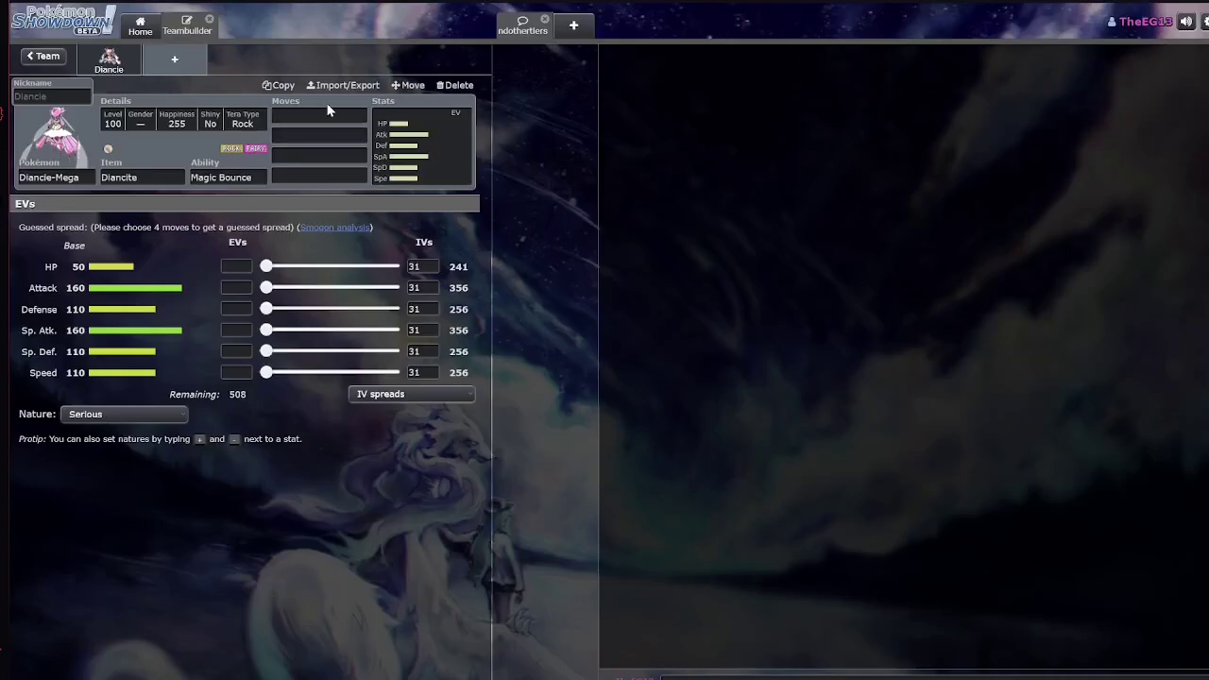
# Check Mega Diancie's move list once more and return to the unranked Pokémon below the tier list
pyautogui.click(326, 114)
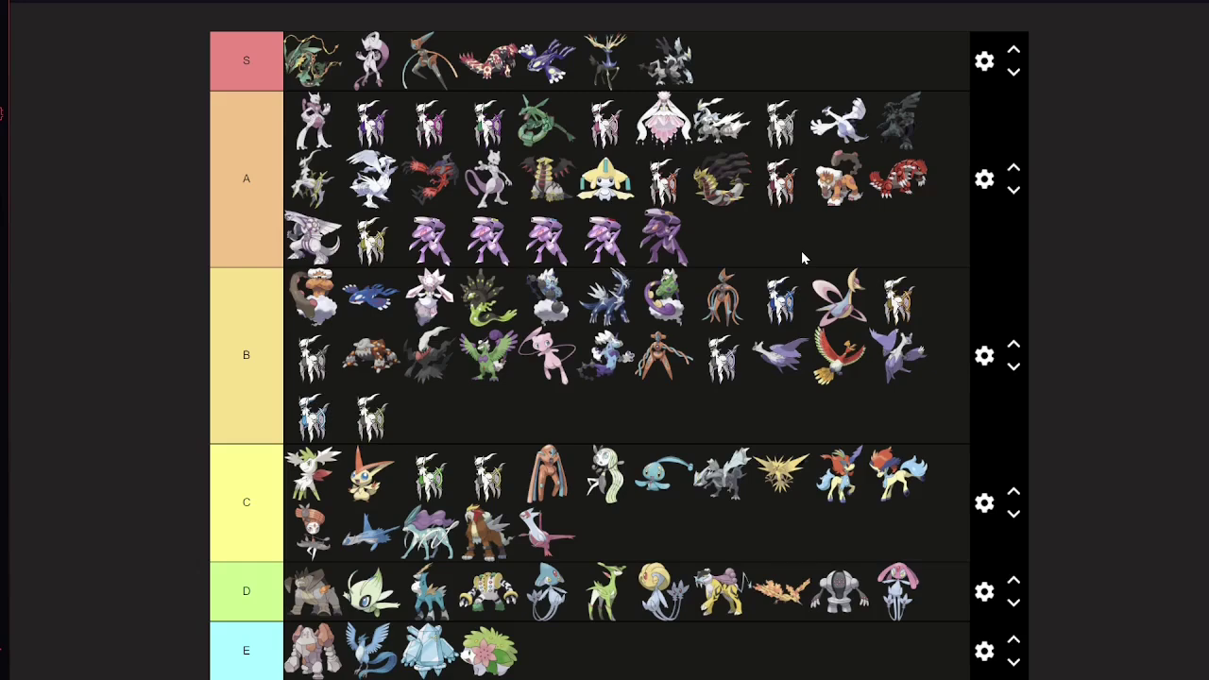
pyautogui.scroll(-3, 801, 250)
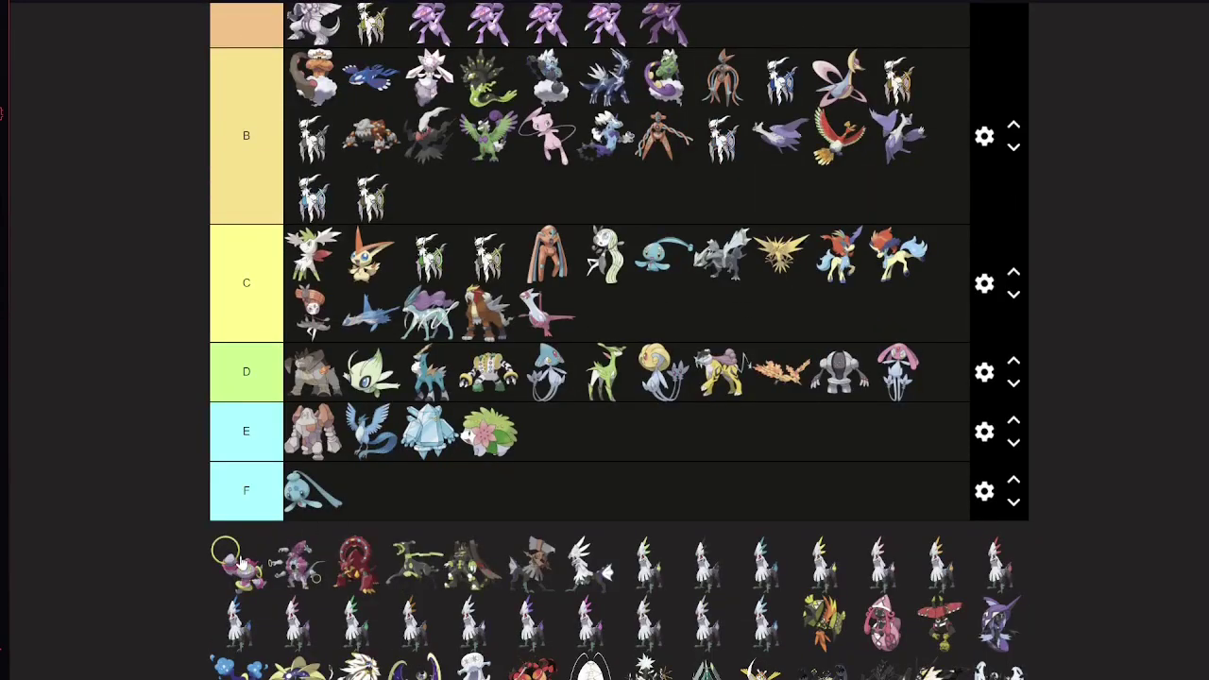
# Rank Hoopa Unbound in tier B, directly after Kyogre, after trying it in tier C and at the end of tier B
pyautogui.scroll(1, 236, 567)
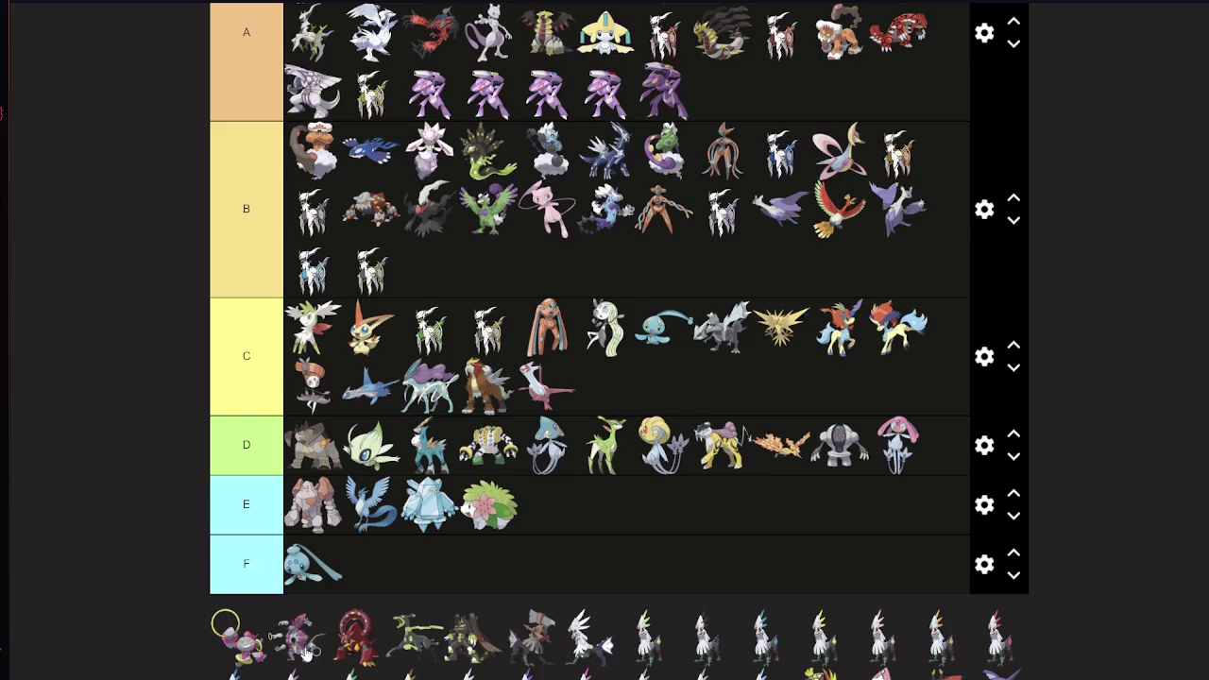
pyautogui.moveTo(307, 652); pyautogui.dragTo(325, 351)
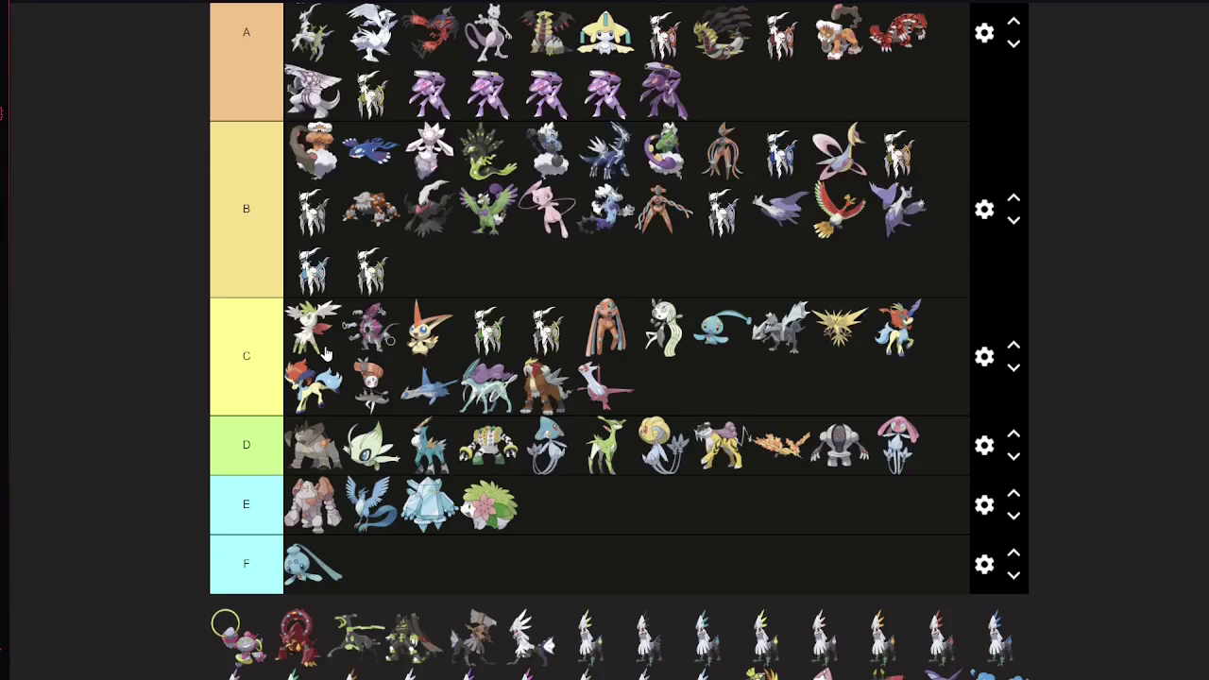
pyautogui.moveTo(326, 351); pyautogui.dragTo(422, 288)
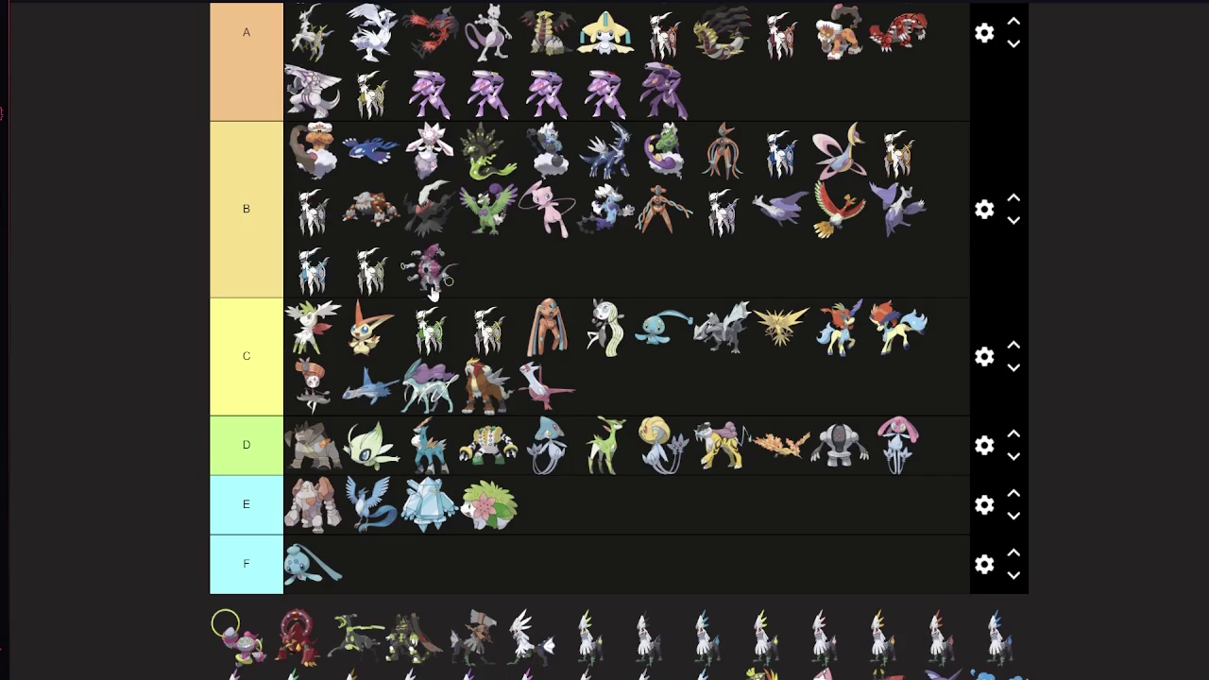
pyautogui.moveTo(422, 277); pyautogui.dragTo(427, 147)
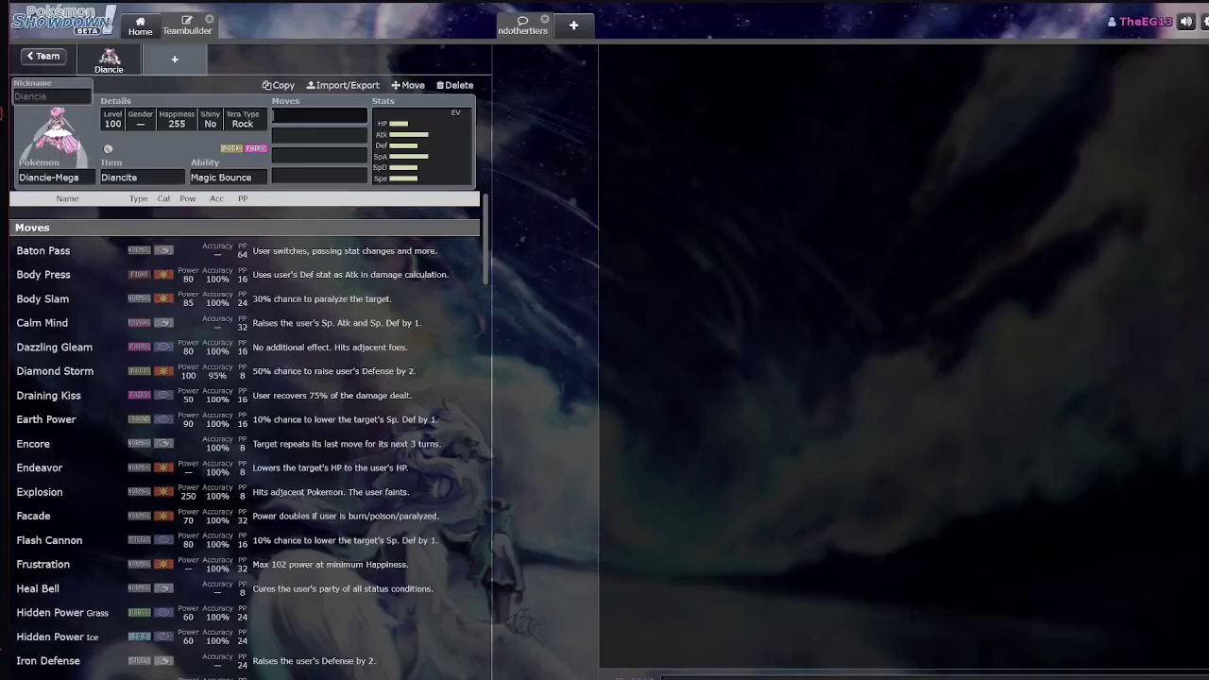
# Switch to the Pokémon Showdown team builder and replace Mega Diancie with Hoopa in the team slot
pyautogui.click(57, 176)
pyautogui.write('D')
pyautogui.press('BackSpace')
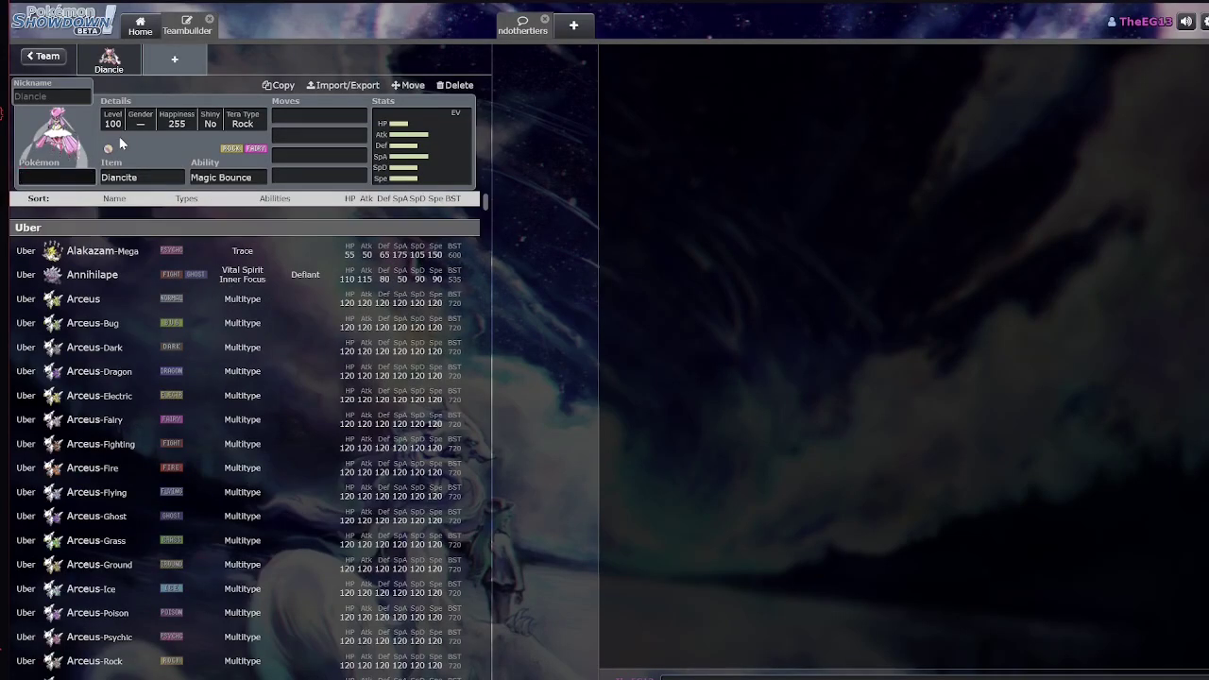
pyautogui.write('hoopa')
pyautogui.press('Return')
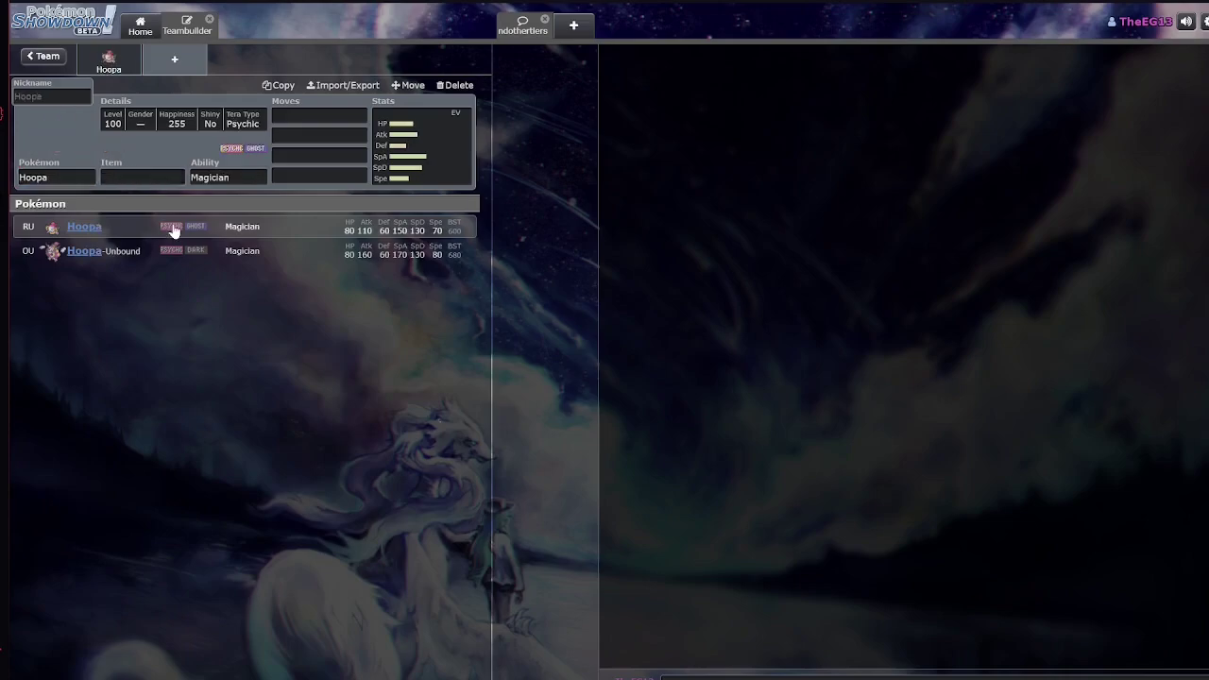
# Look through Hoopa's available moves for useful attacks and setup options
pyautogui.click(321, 116)
pyautogui.scroll(-3, 255, 318)
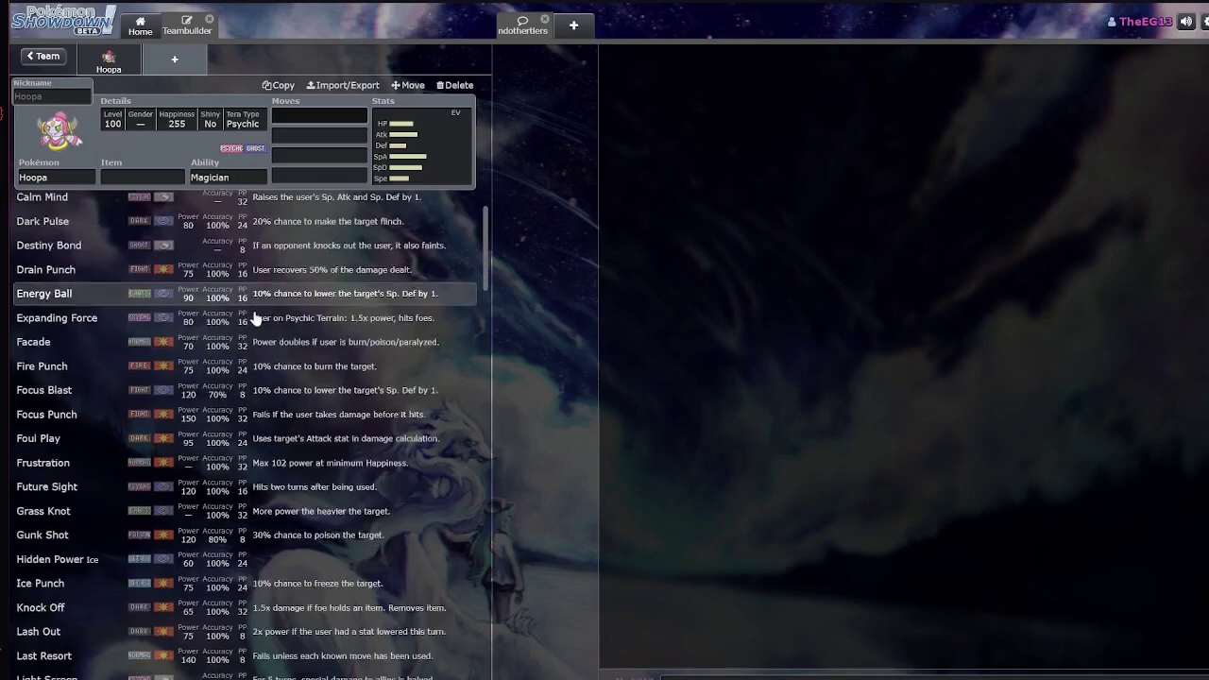
pyautogui.scroll(3, 264, 440)
pyautogui.scroll(-5, 160, 393)
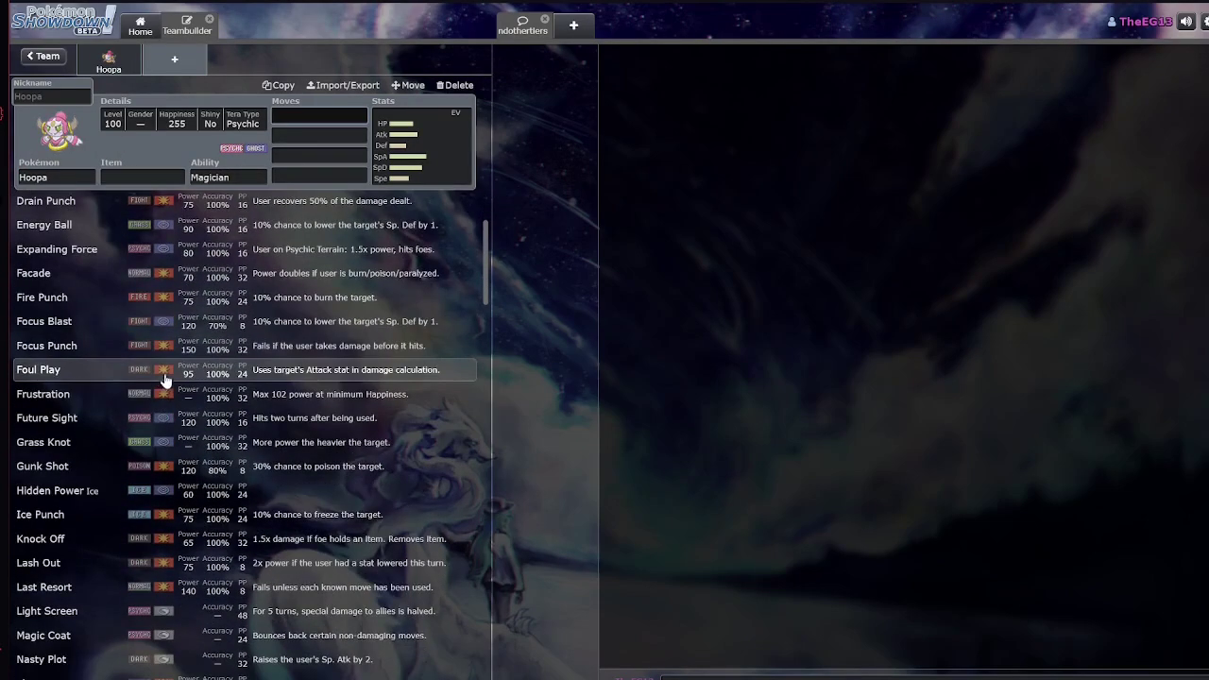
pyautogui.scroll(-3, 159, 361)
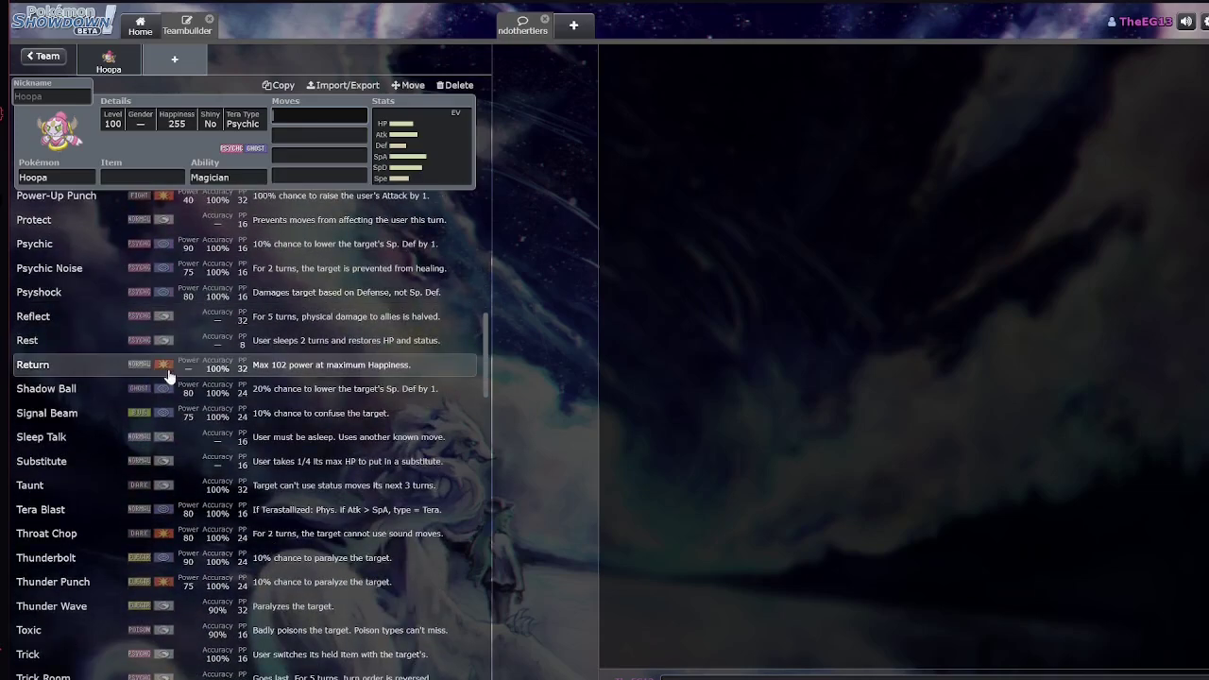
pyautogui.scroll(3, 168, 376)
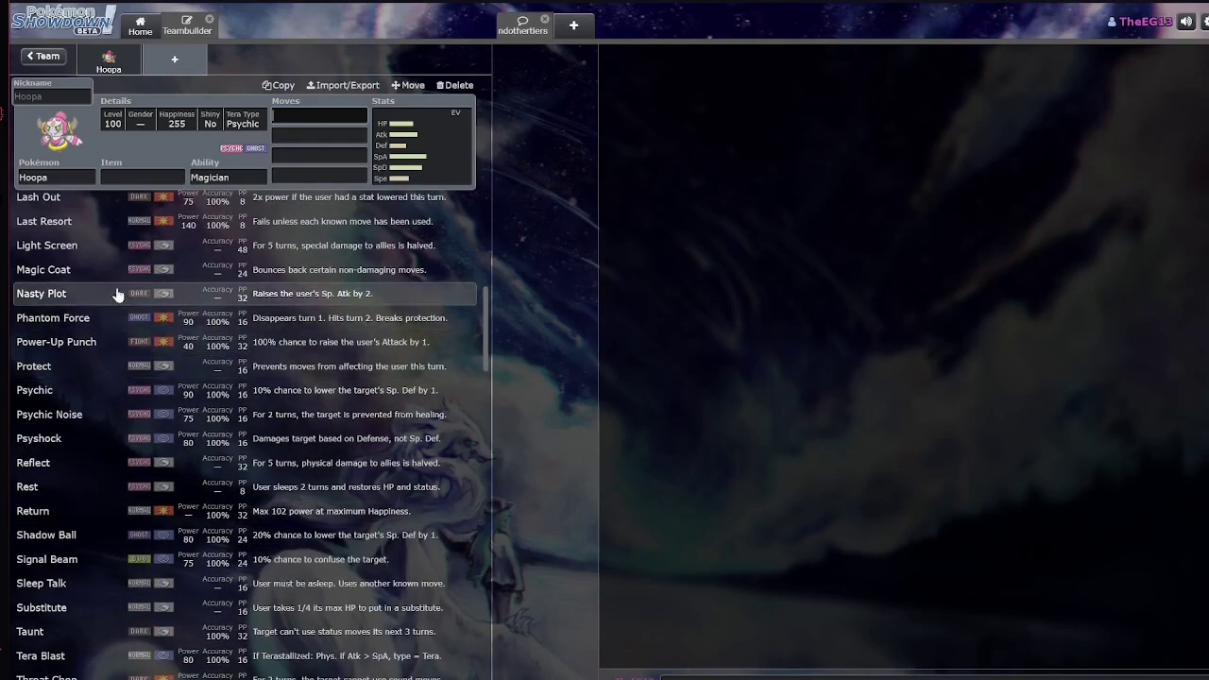
pyautogui.scroll(-3, 321, 298)
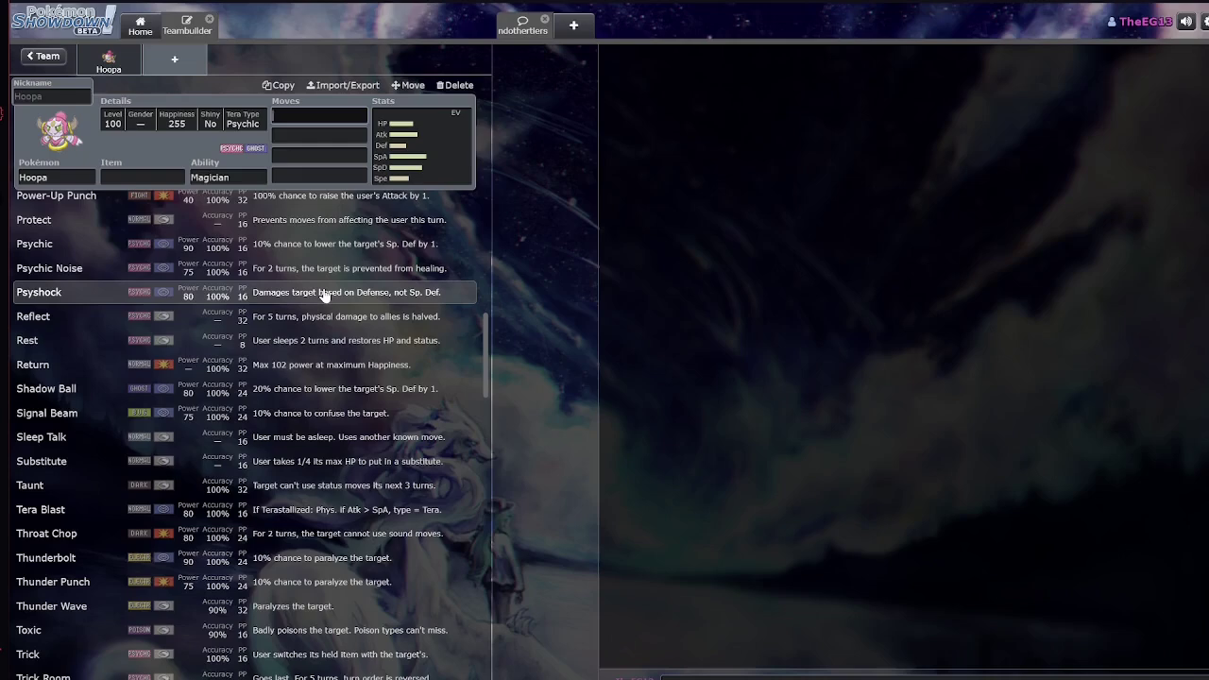
pyautogui.scroll(-1, 299, 303)
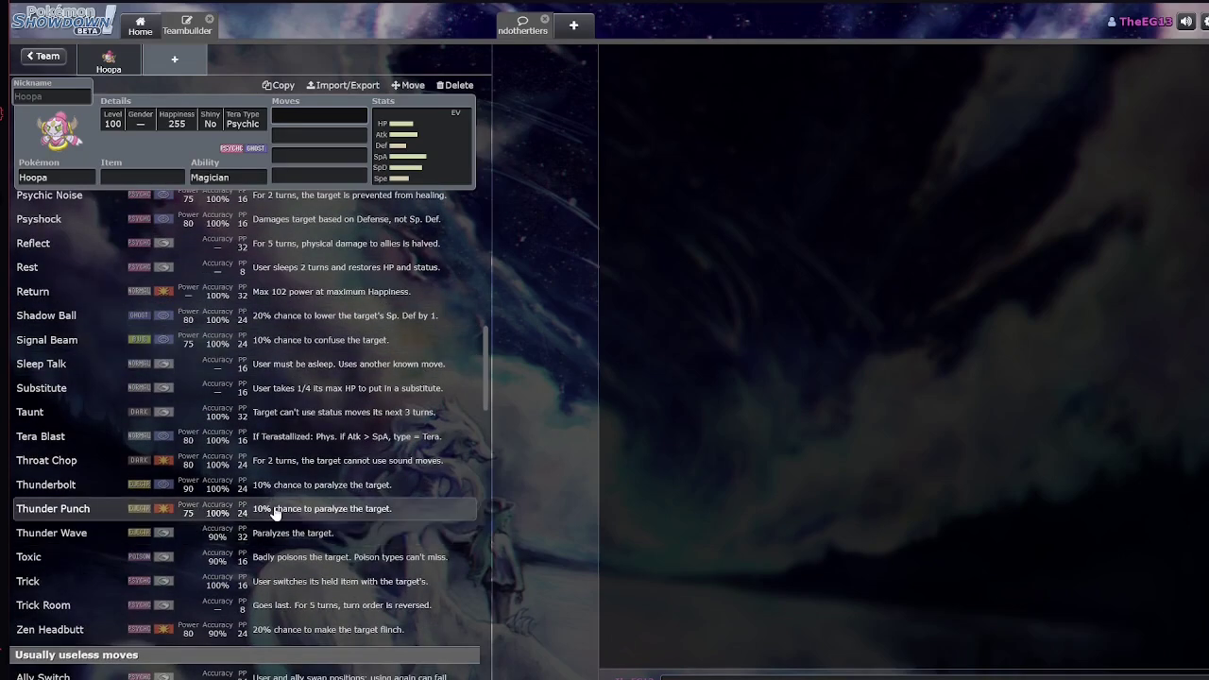
# Check Hoopa's base stats and reread its main move list down to the usually useless moves
pyautogui.click(420, 146)
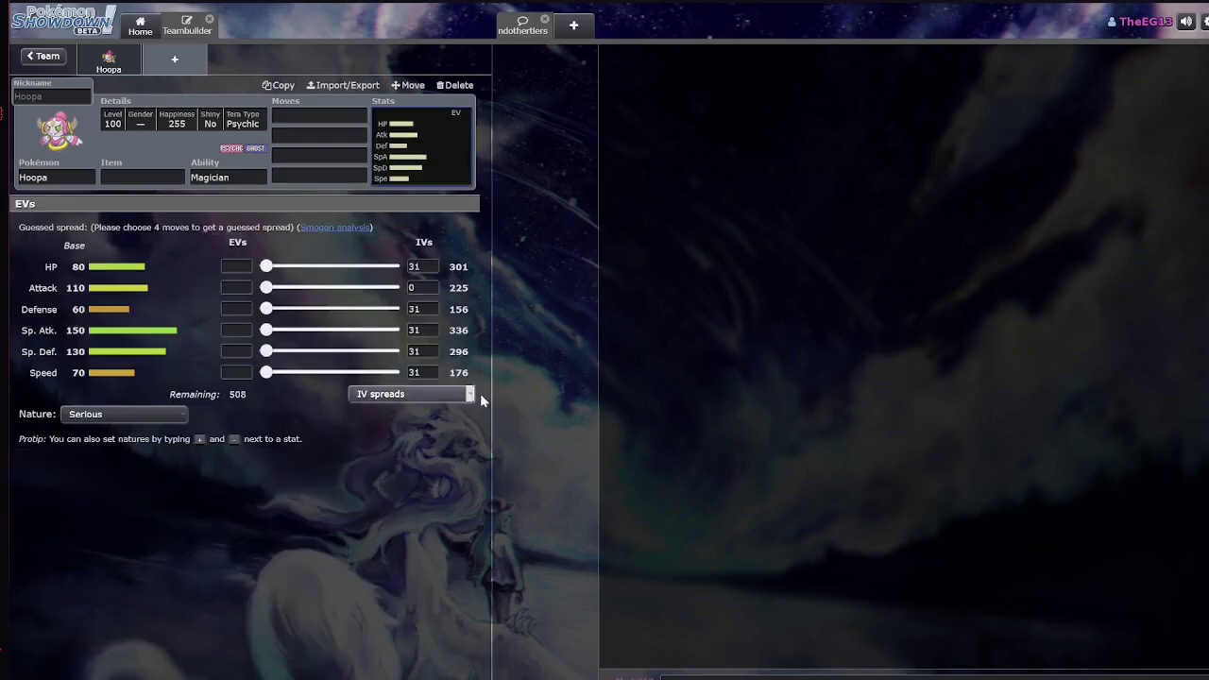
pyautogui.click(264, 123)
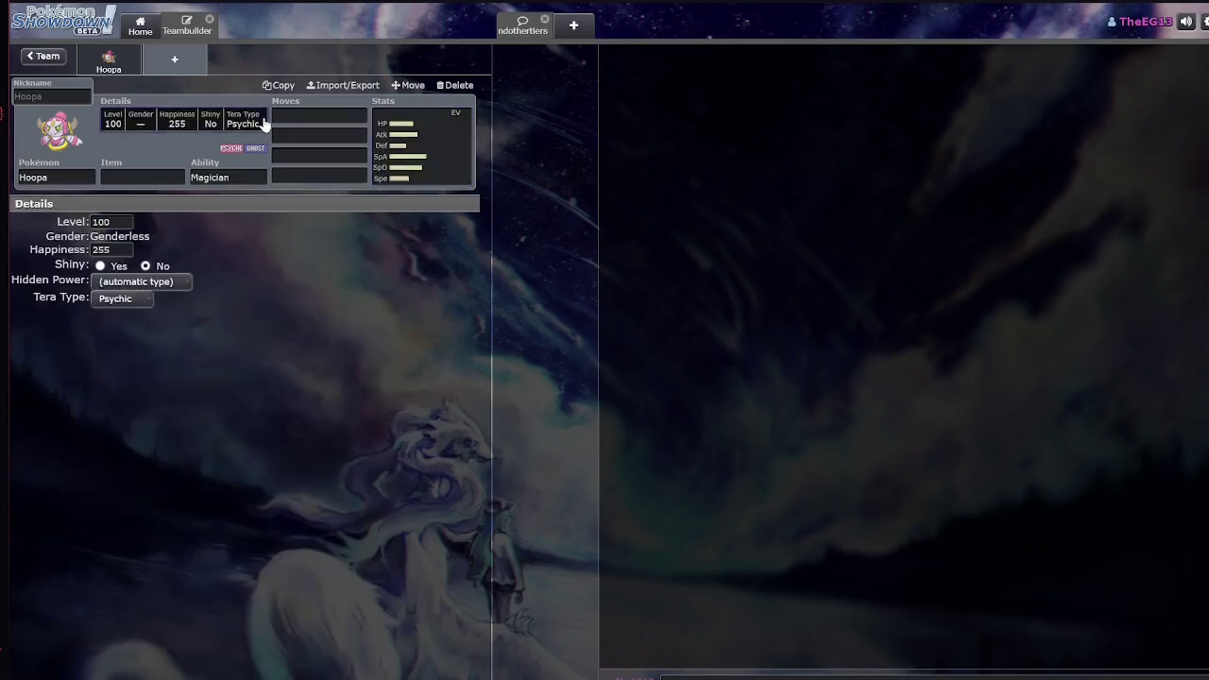
pyautogui.click(280, 117)
pyautogui.scroll(-5, 215, 510)
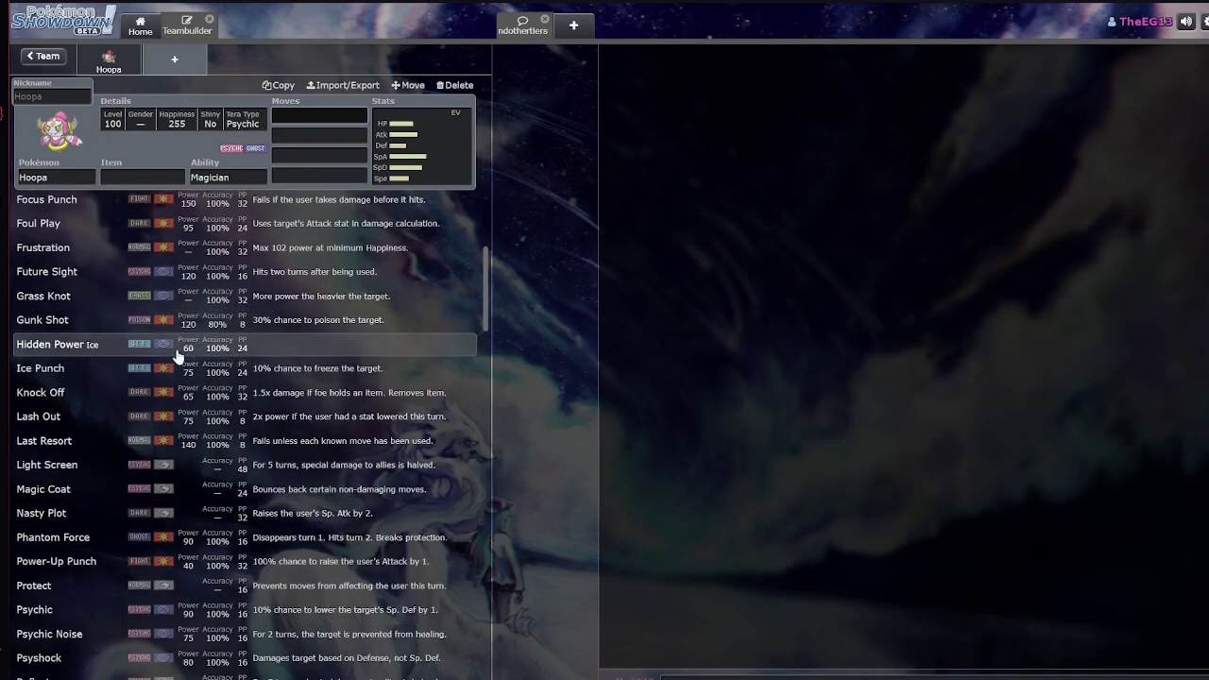
pyautogui.scroll(-4, 187, 397)
pyautogui.scroll(-1, 186, 405)
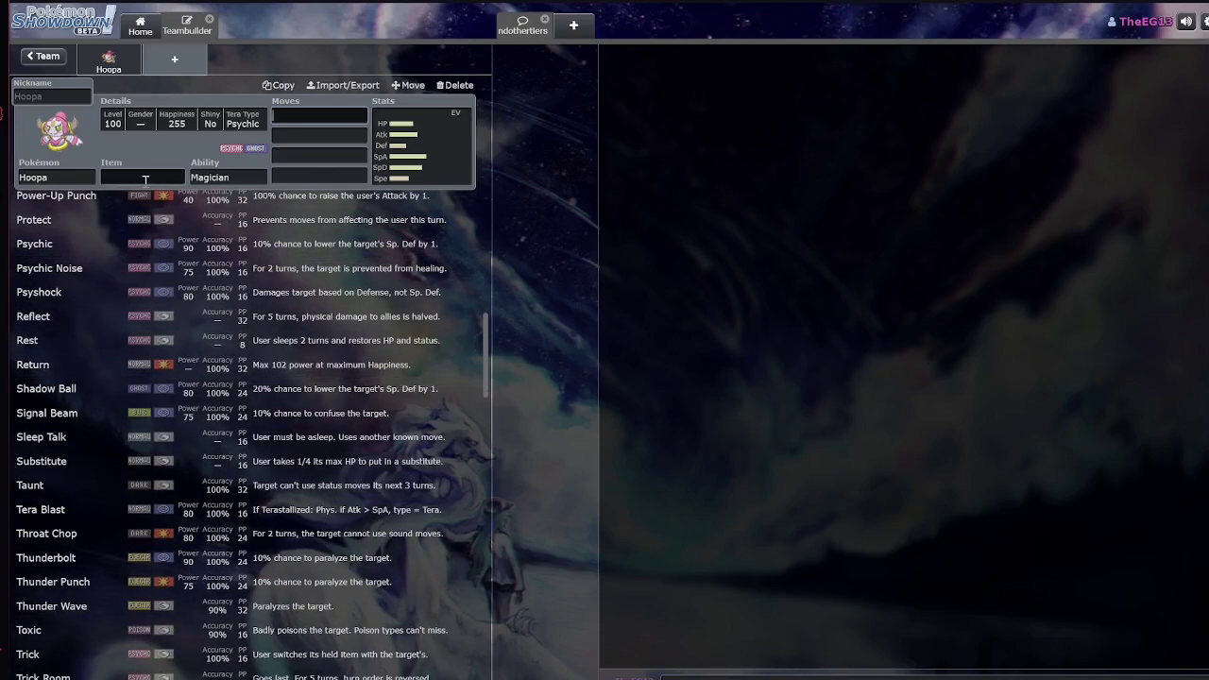
pyautogui.scroll(-3, 183, 455)
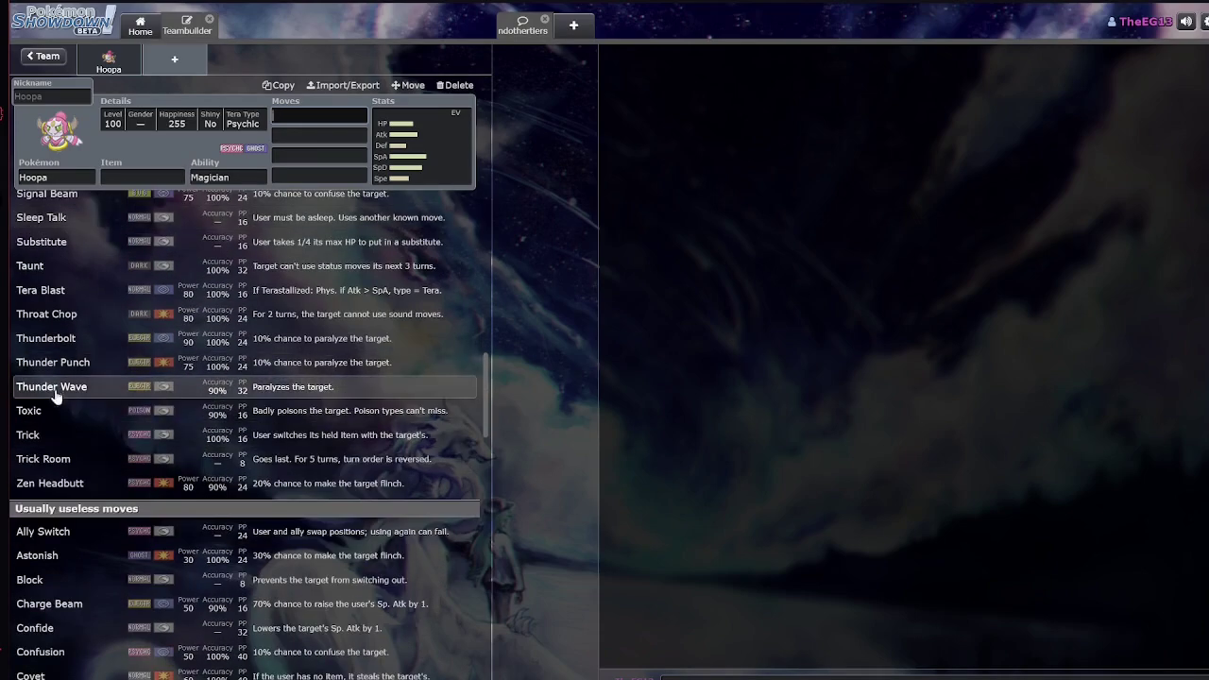
pyautogui.scroll(4, 226, 424)
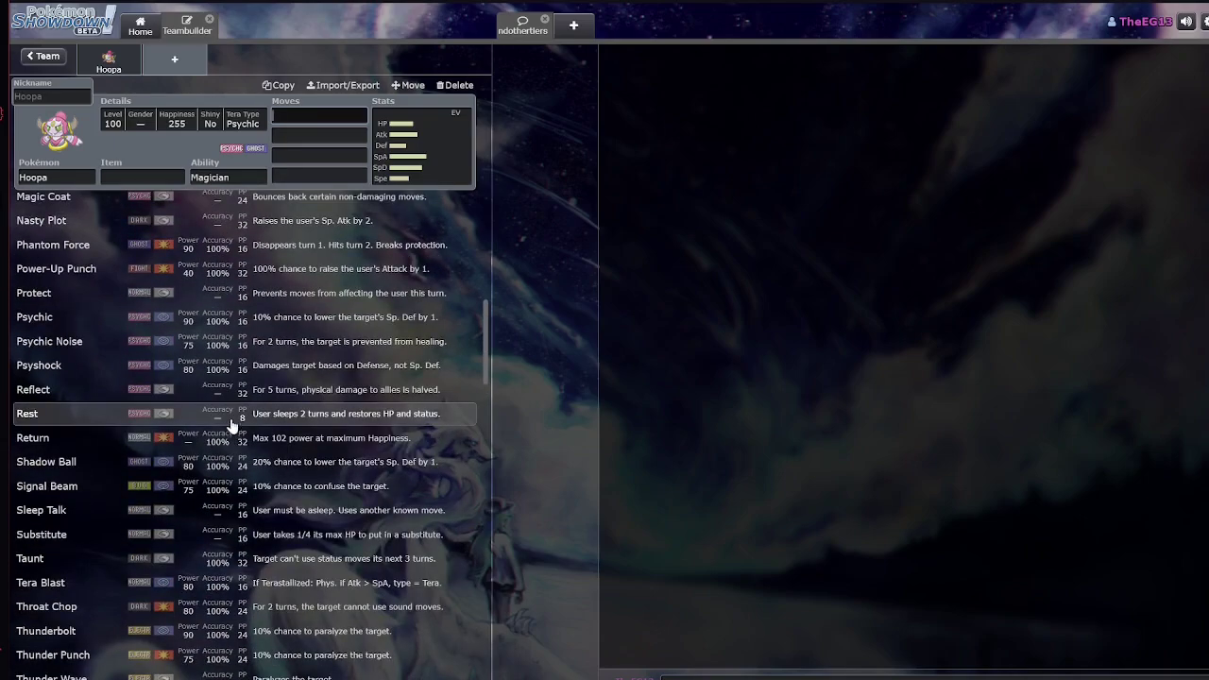
pyautogui.scroll(3, 230, 425)
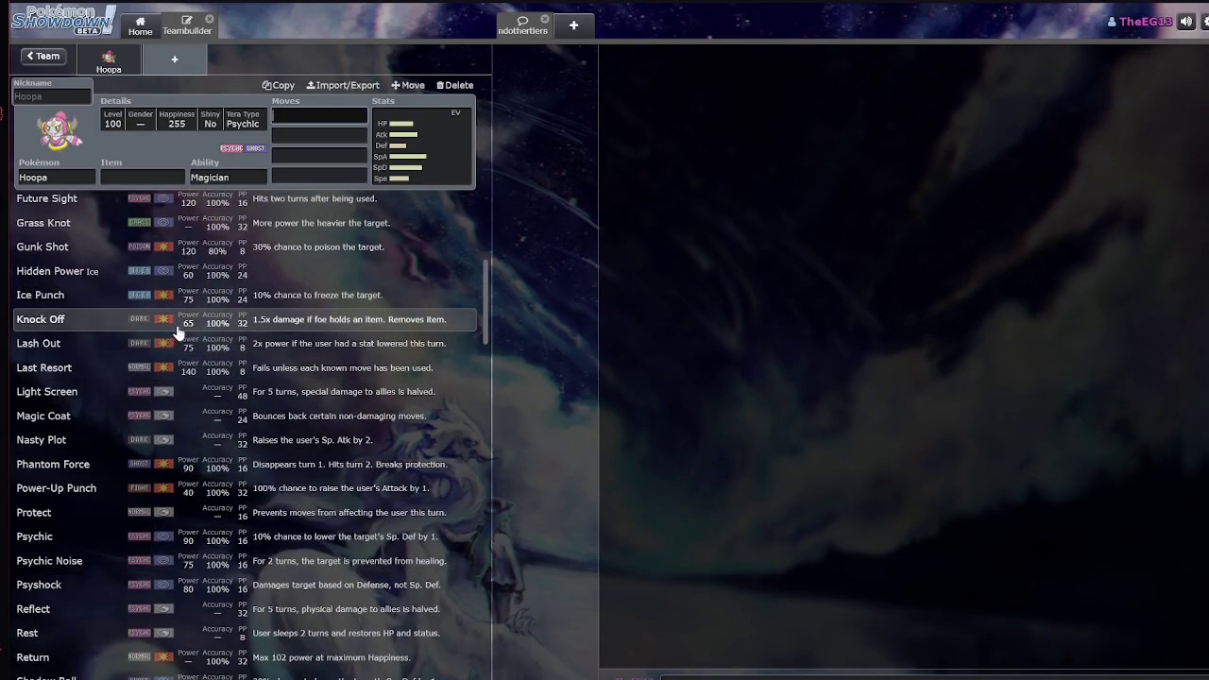
pyautogui.scroll(1, 184, 326)
pyautogui.scroll(3, 236, 354)
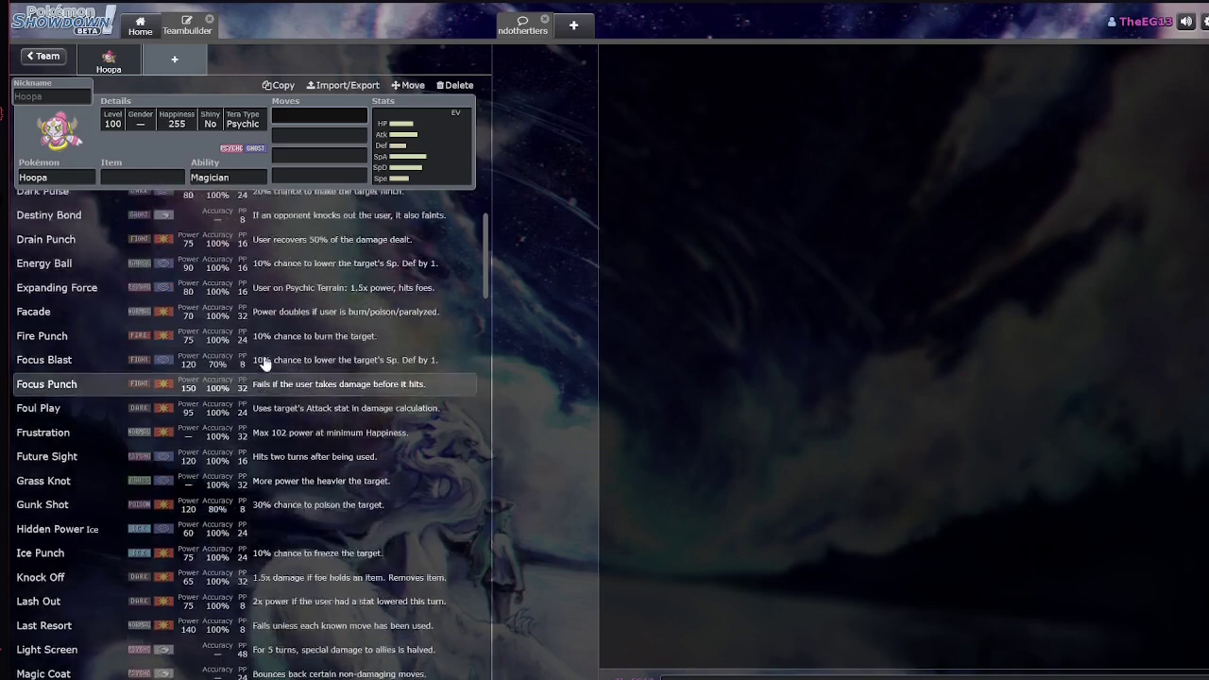
pyautogui.scroll(2, 265, 364)
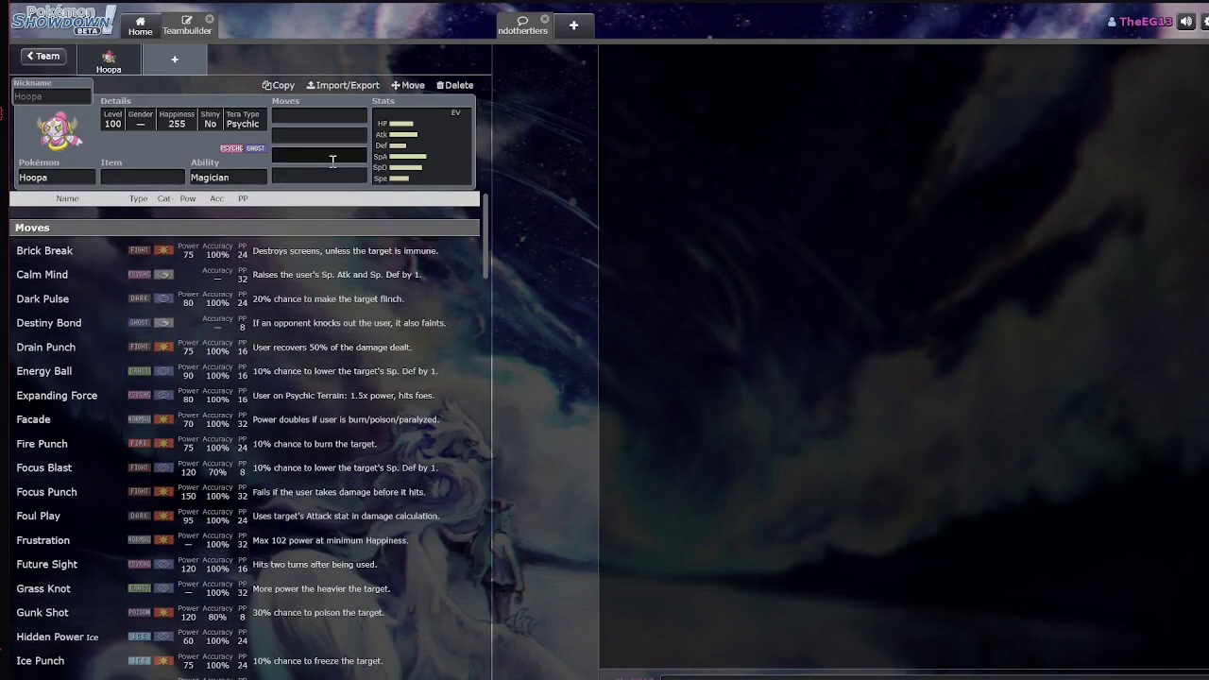
pyautogui.click(409, 153)
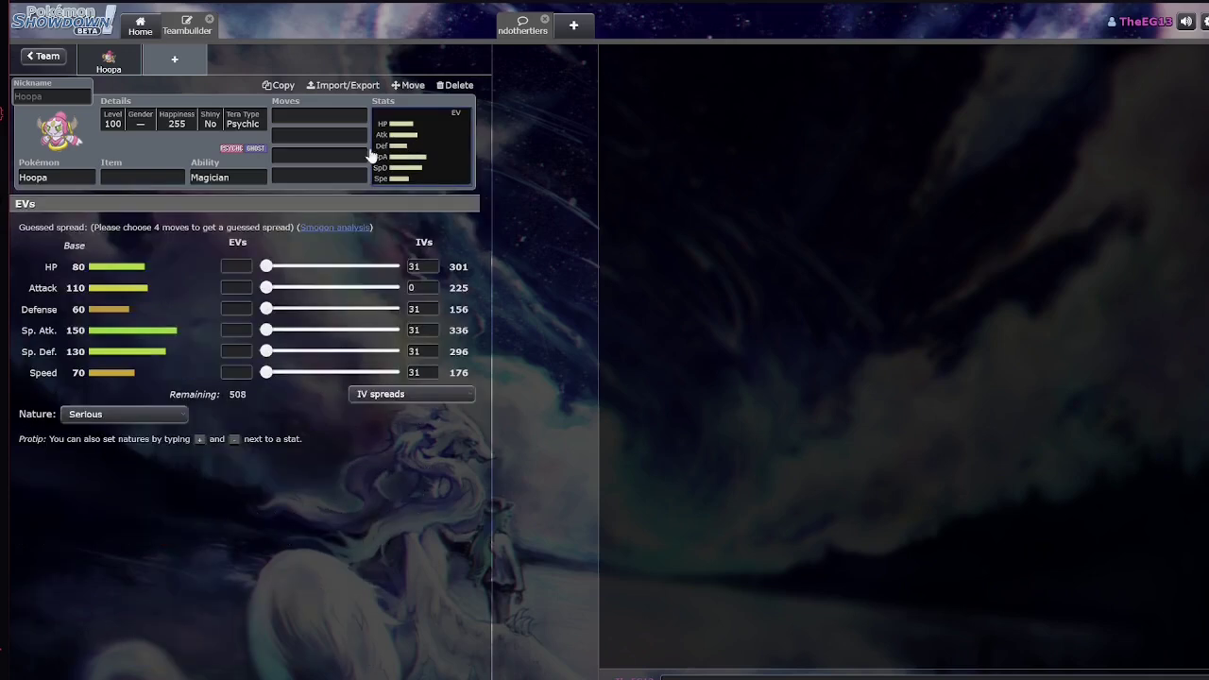
# Review Hoopa's moves once more and rank Hoopa Confined in tier C of the tier list
pyautogui.click(288, 117)
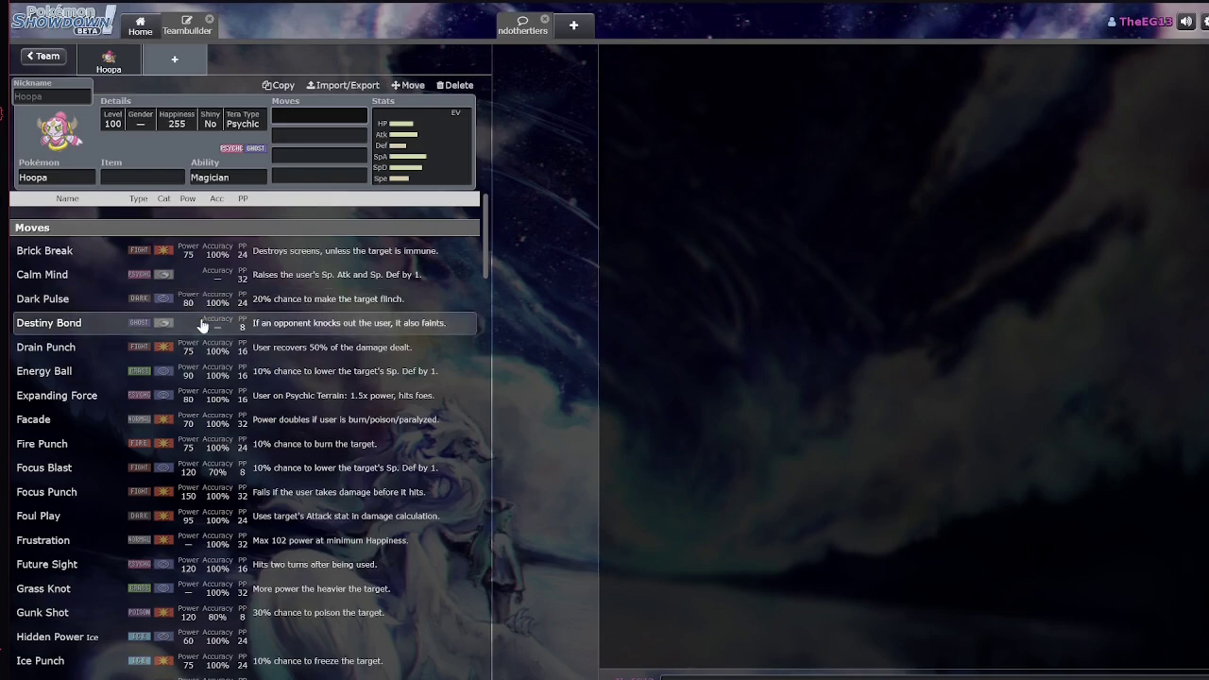
pyautogui.scroll(-3, 202, 323)
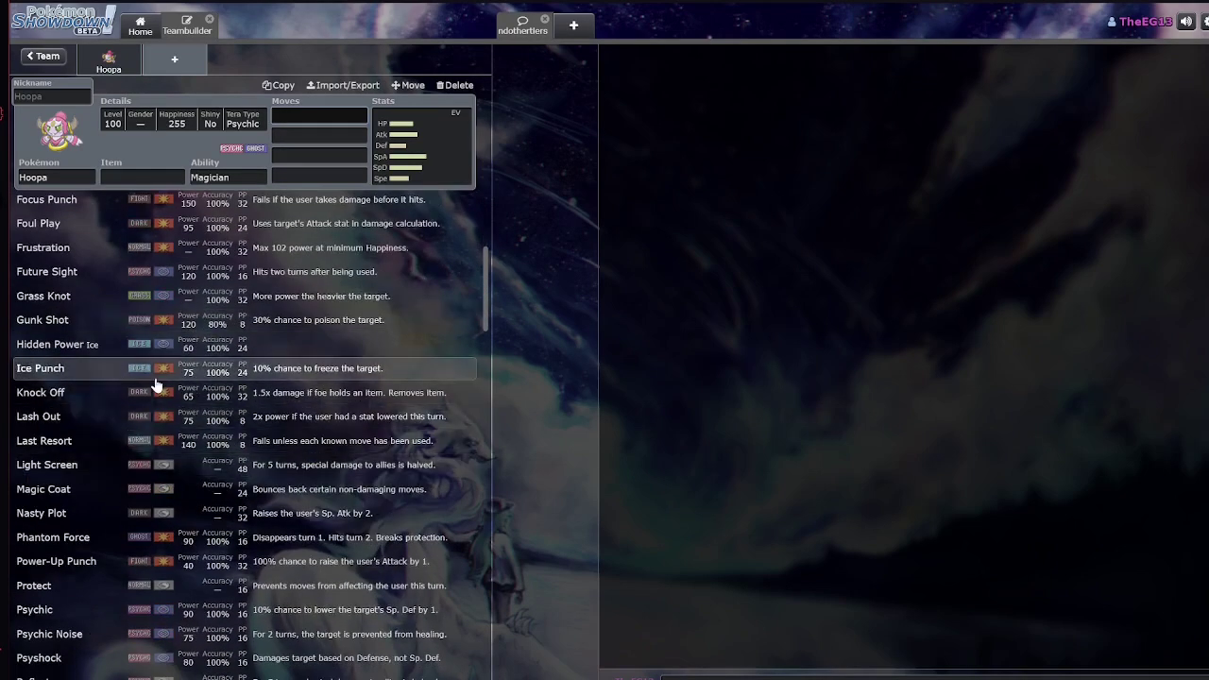
pyautogui.scroll(3, 245, 263)
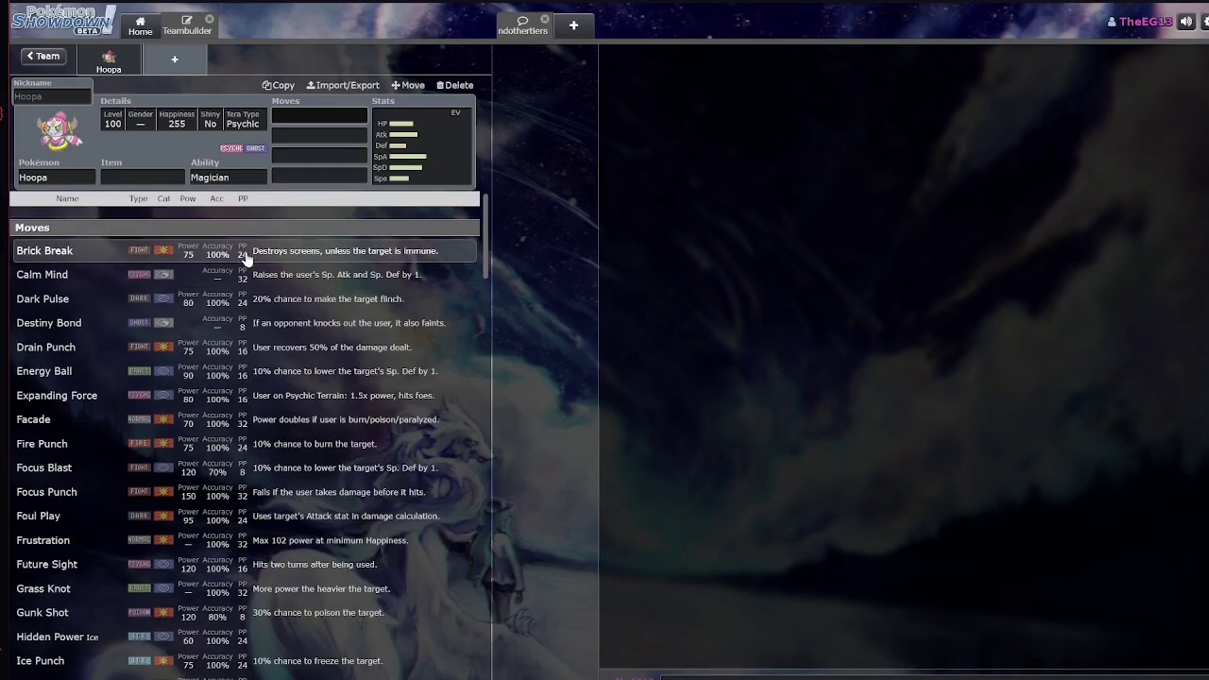
pyautogui.scroll(-1, 161, 343)
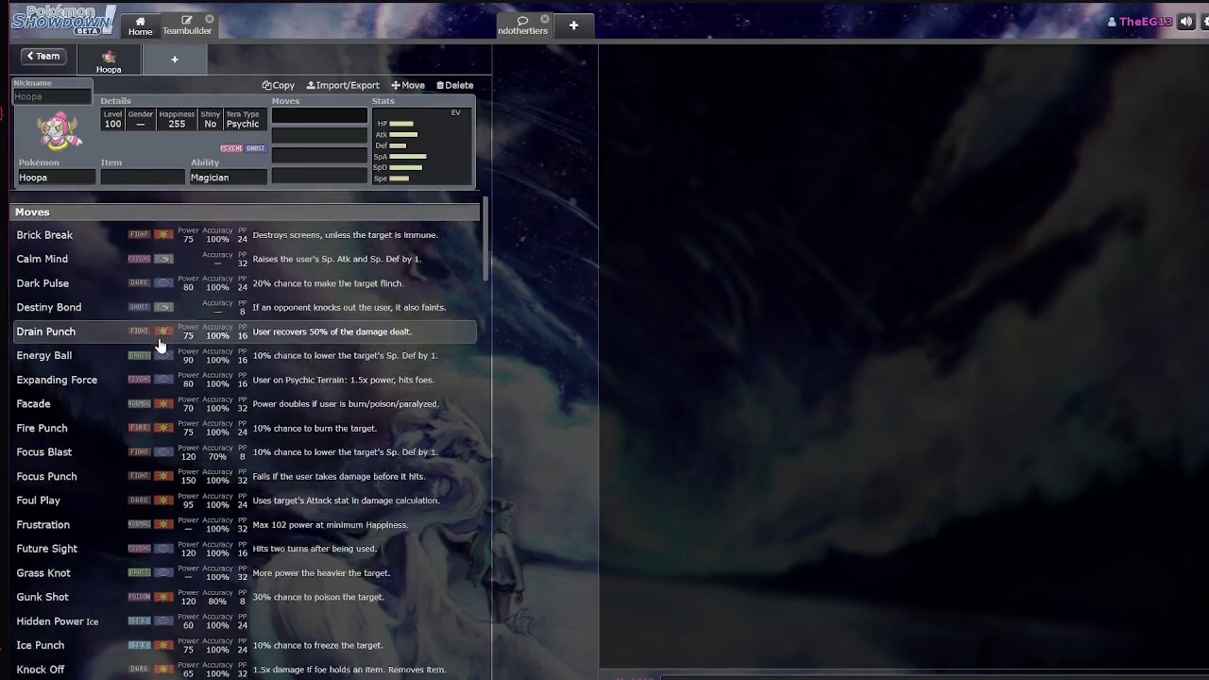
pyautogui.scroll(-7, 135, 413)
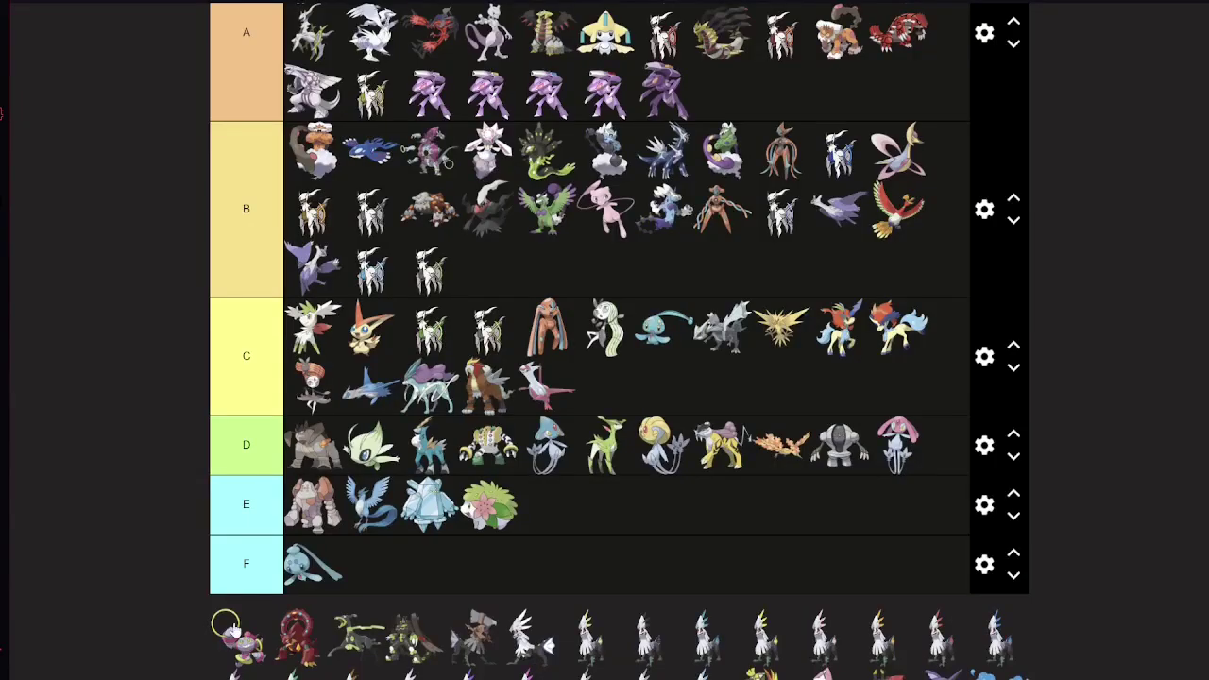
pyautogui.moveTo(227, 626); pyautogui.dragTo(548, 330)
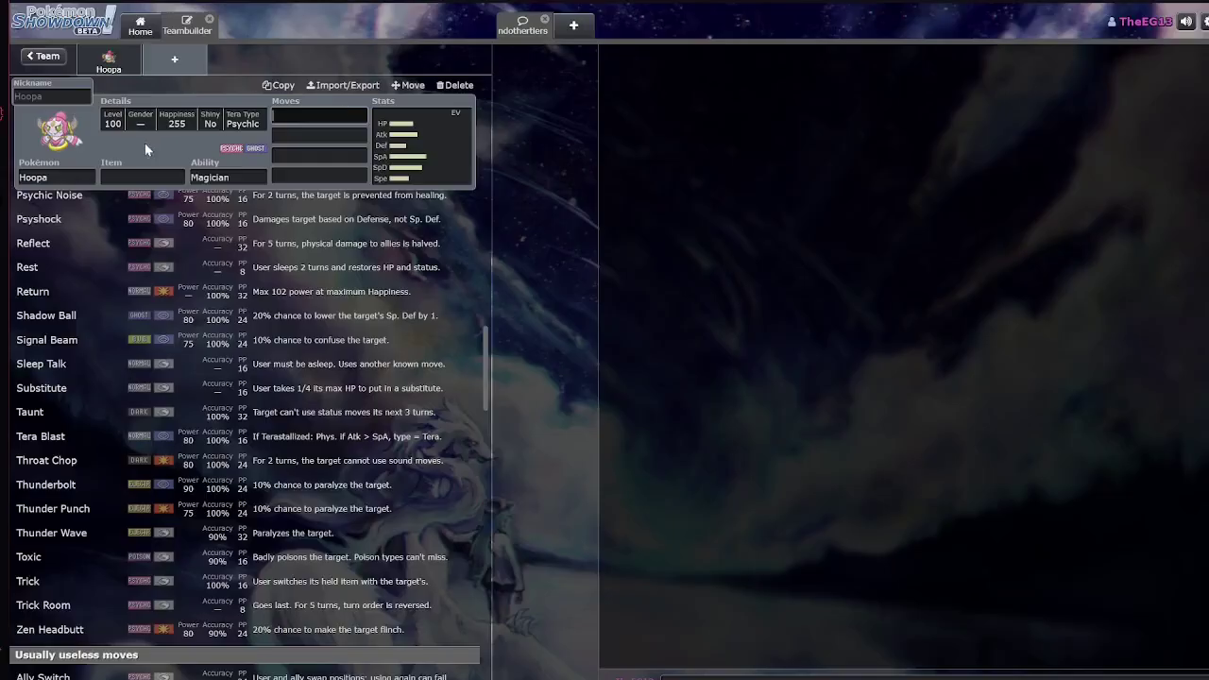
# Return to the Pokémon Showdown team builder and replace Hoopa with Arceus in the team slot
pyautogui.click(52, 176)
pyautogui.write('Arceus')
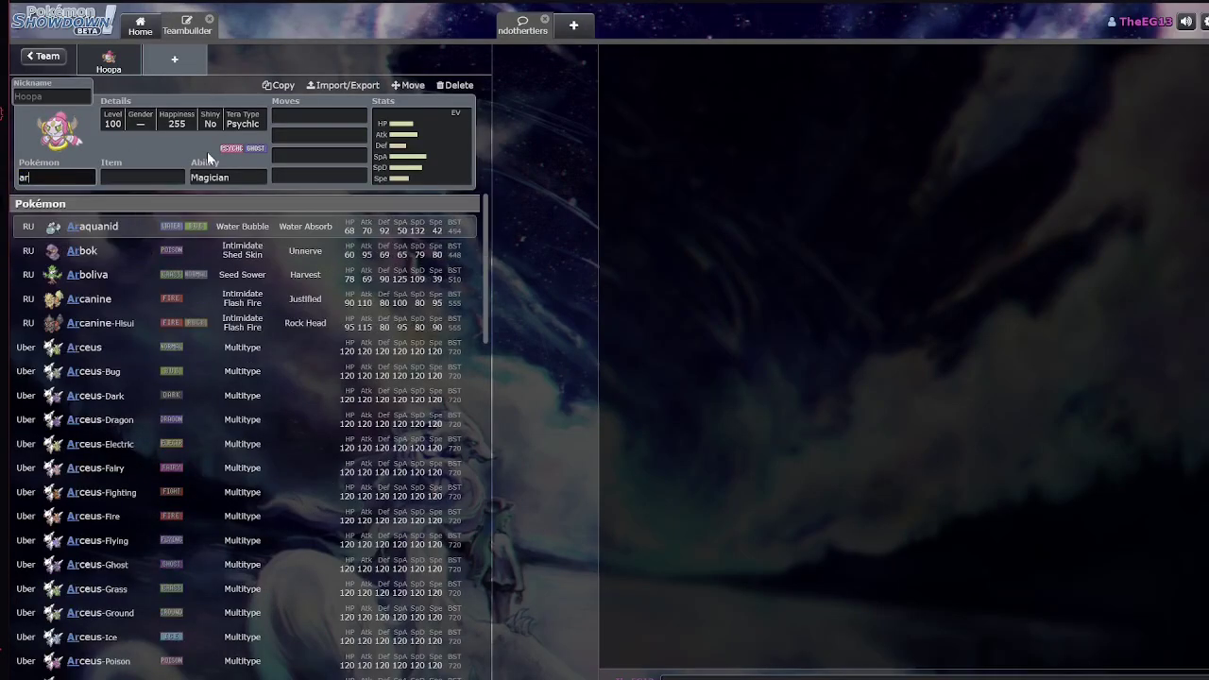
pyautogui.click(153, 226)
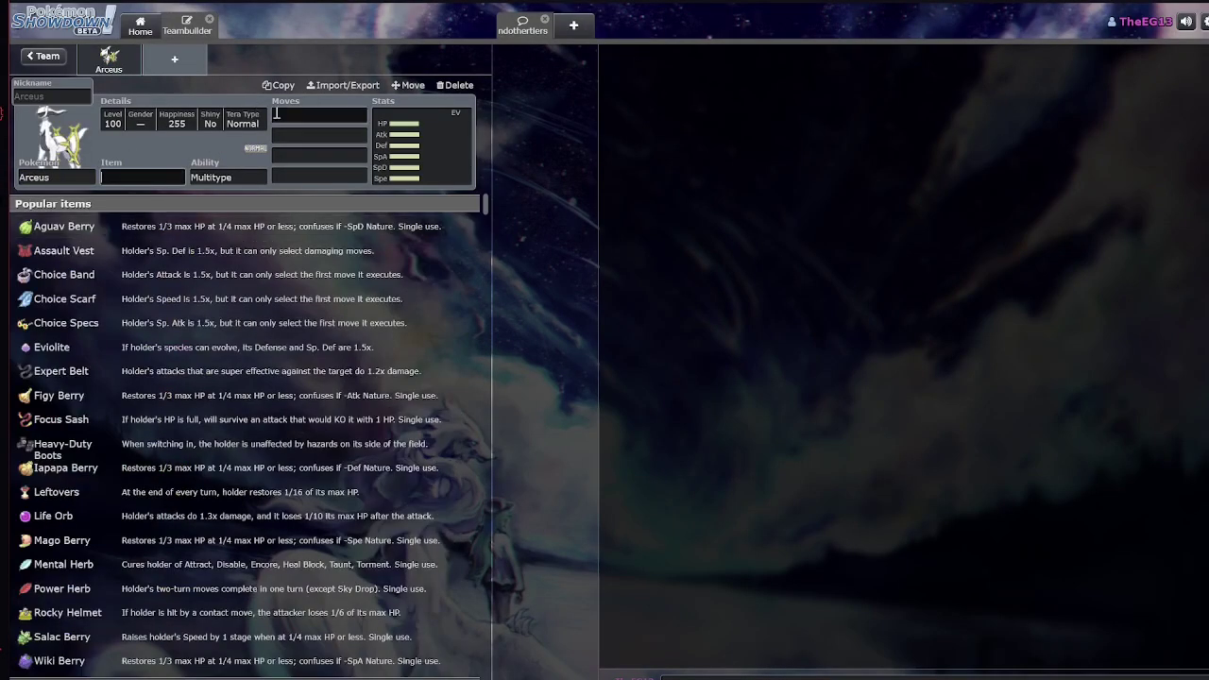
# Examine Arceus's full move list, continuing into the usually useless moves
pyautogui.press('Tab')
pyautogui.scroll(-3, 271, 420)
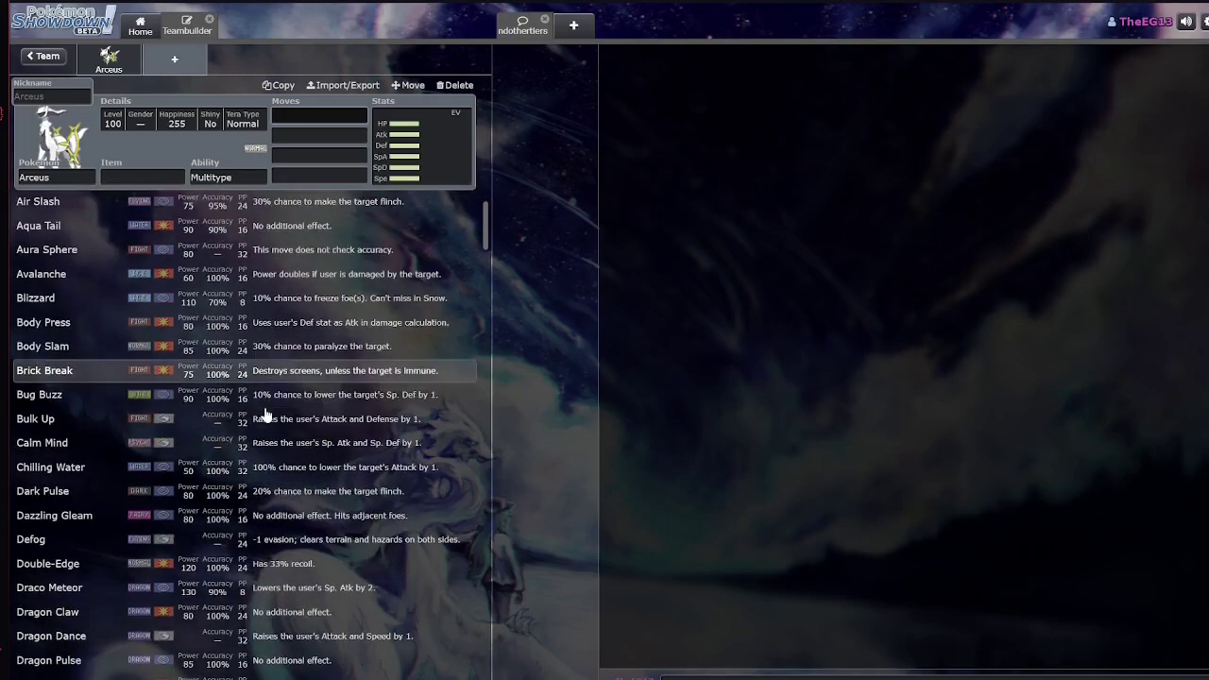
pyautogui.scroll(-12, 271, 420)
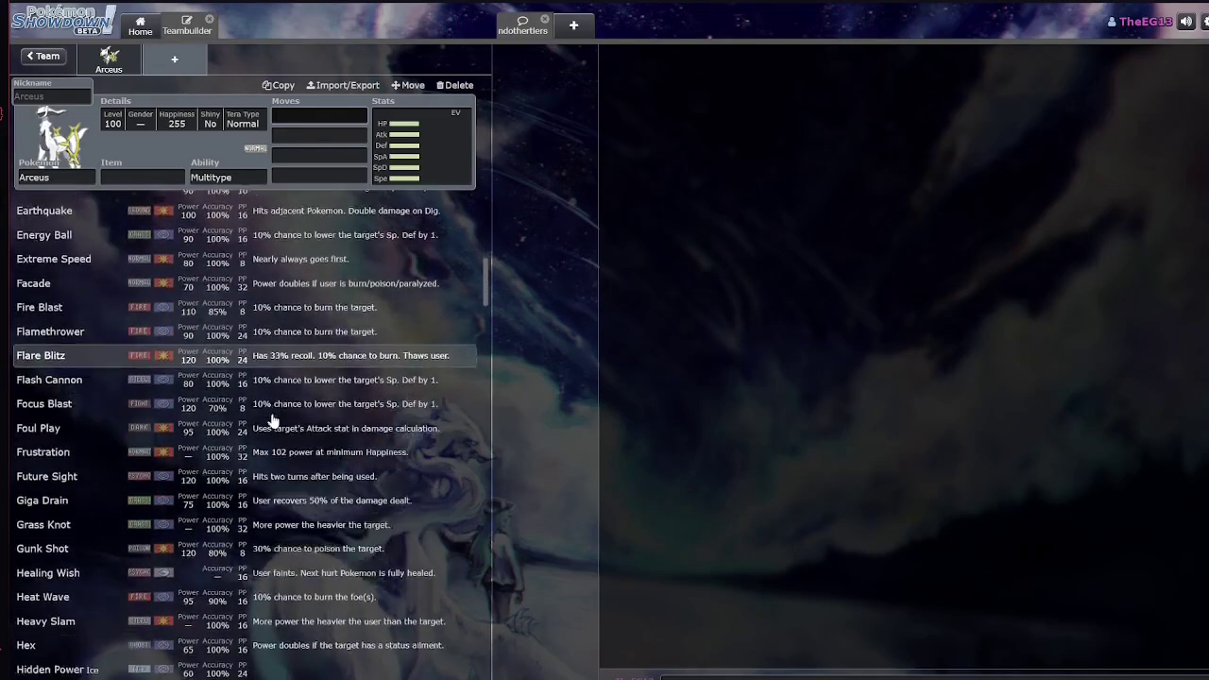
pyautogui.scroll(-3, 194, 415)
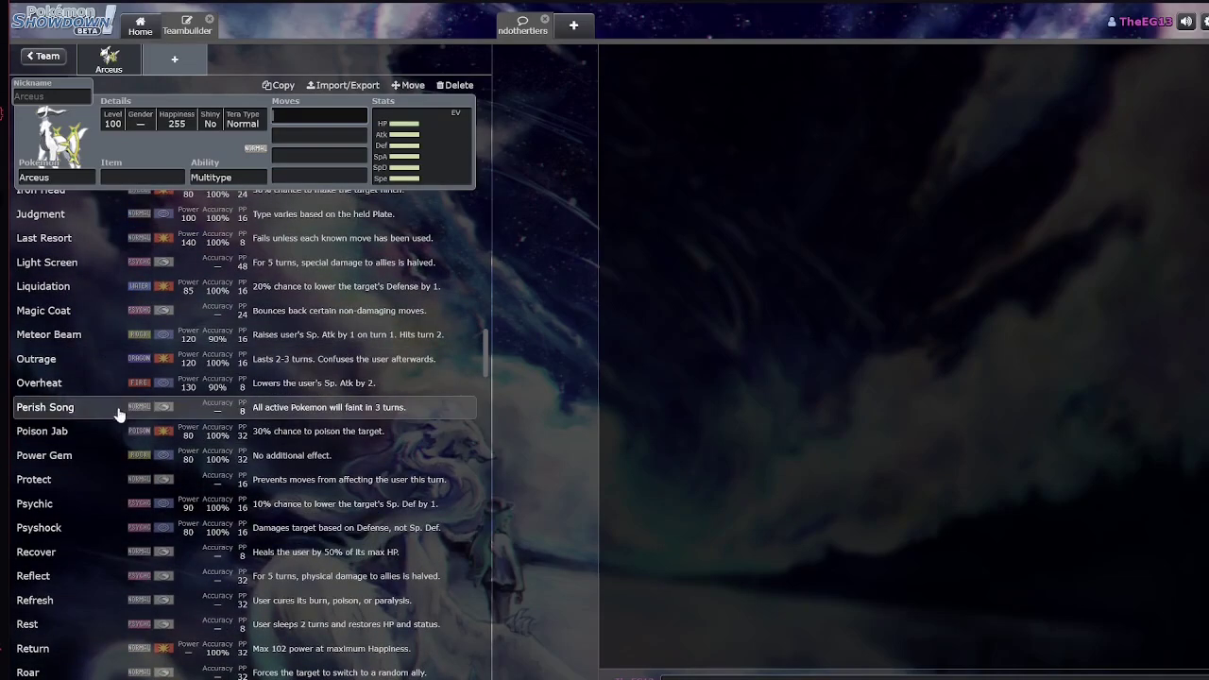
pyautogui.scroll(-3, 141, 425)
pyautogui.scroll(-3, 156, 425)
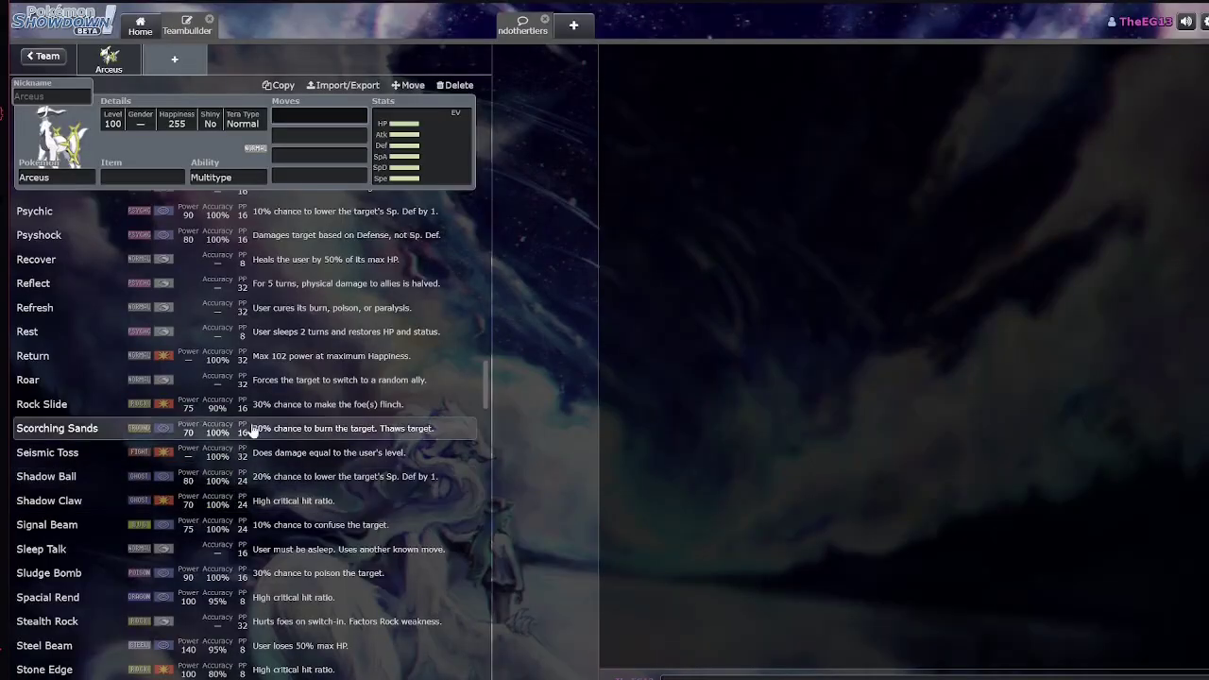
pyautogui.scroll(-5, 257, 429)
pyautogui.scroll(-4, 256, 430)
pyautogui.scroll(-3, 216, 426)
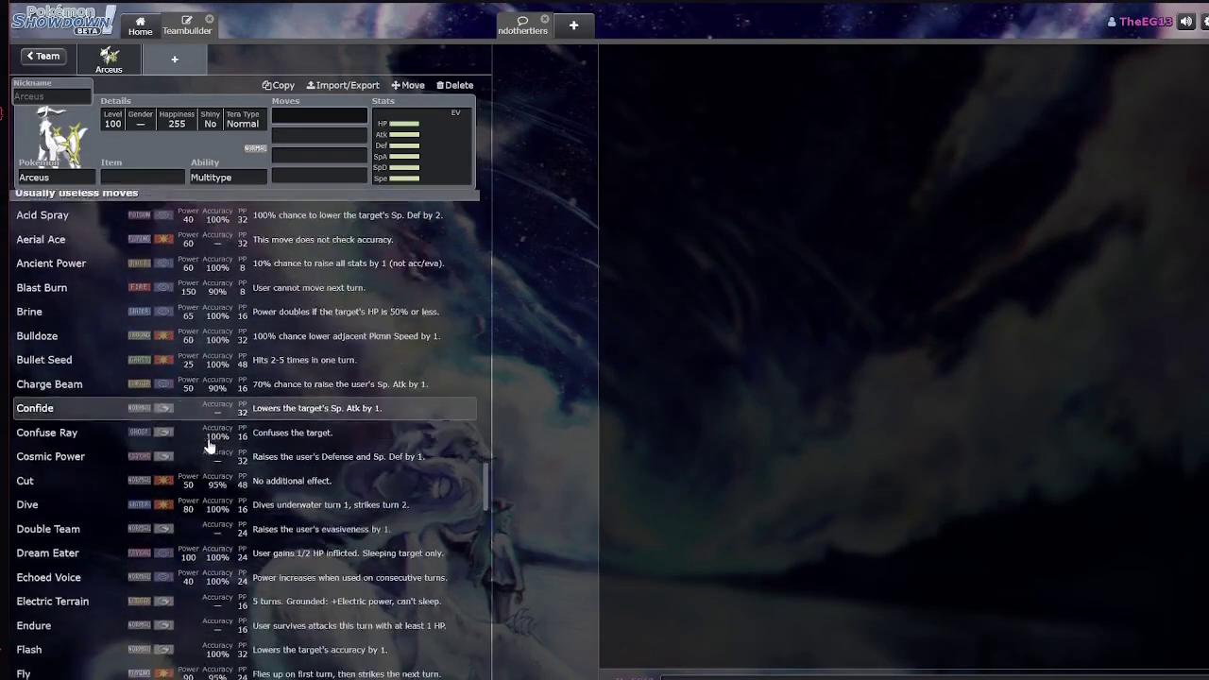
# Read through the rest of Arceus's usually useless moves, down to the moves starting with S
pyautogui.scroll(-5, 189, 509)
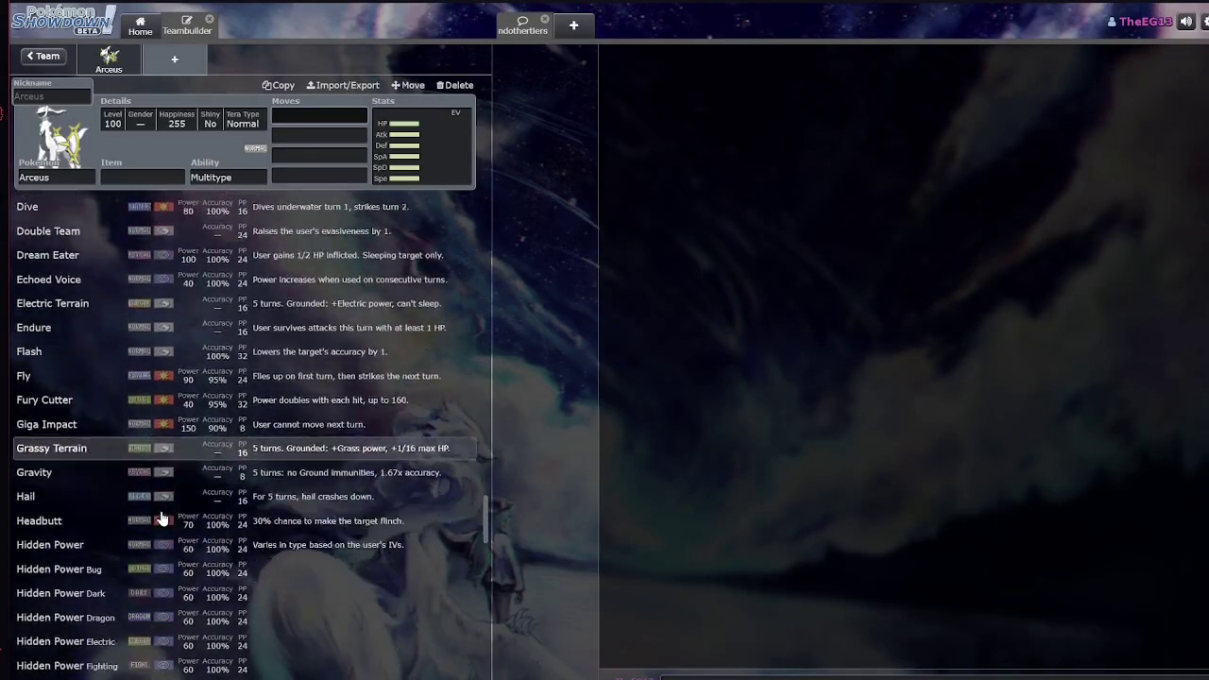
pyautogui.scroll(1, 162, 513)
pyautogui.scroll(-6, 167, 502)
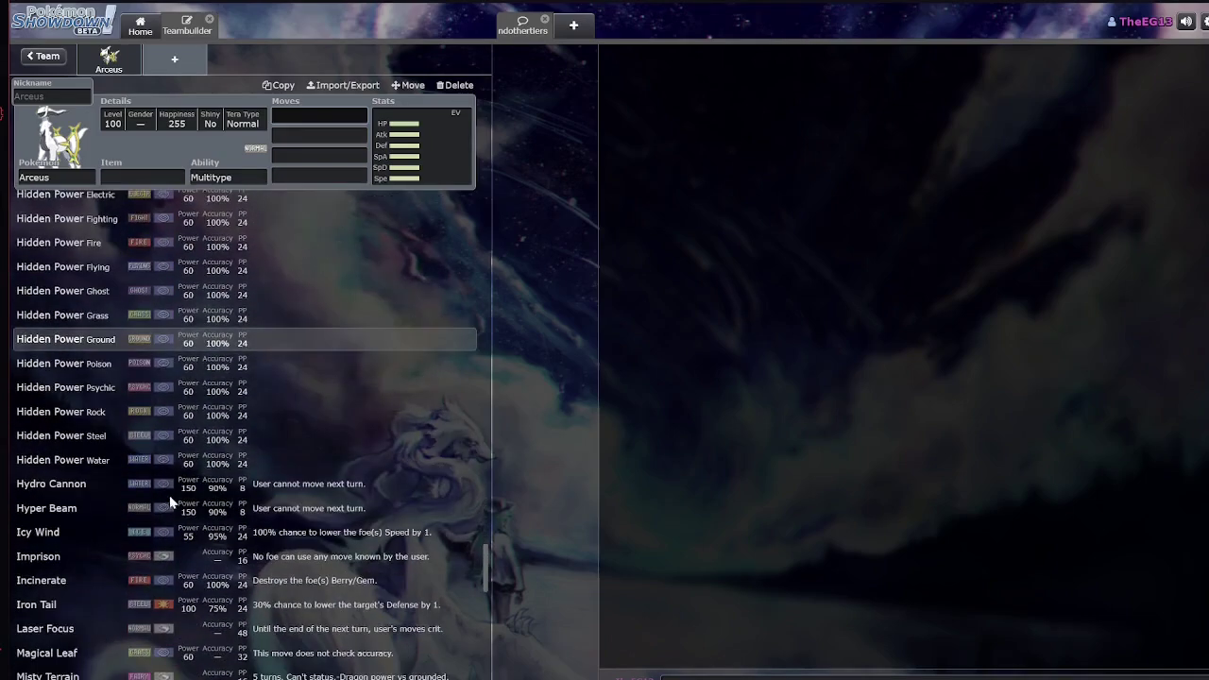
pyautogui.scroll(-3, 169, 494)
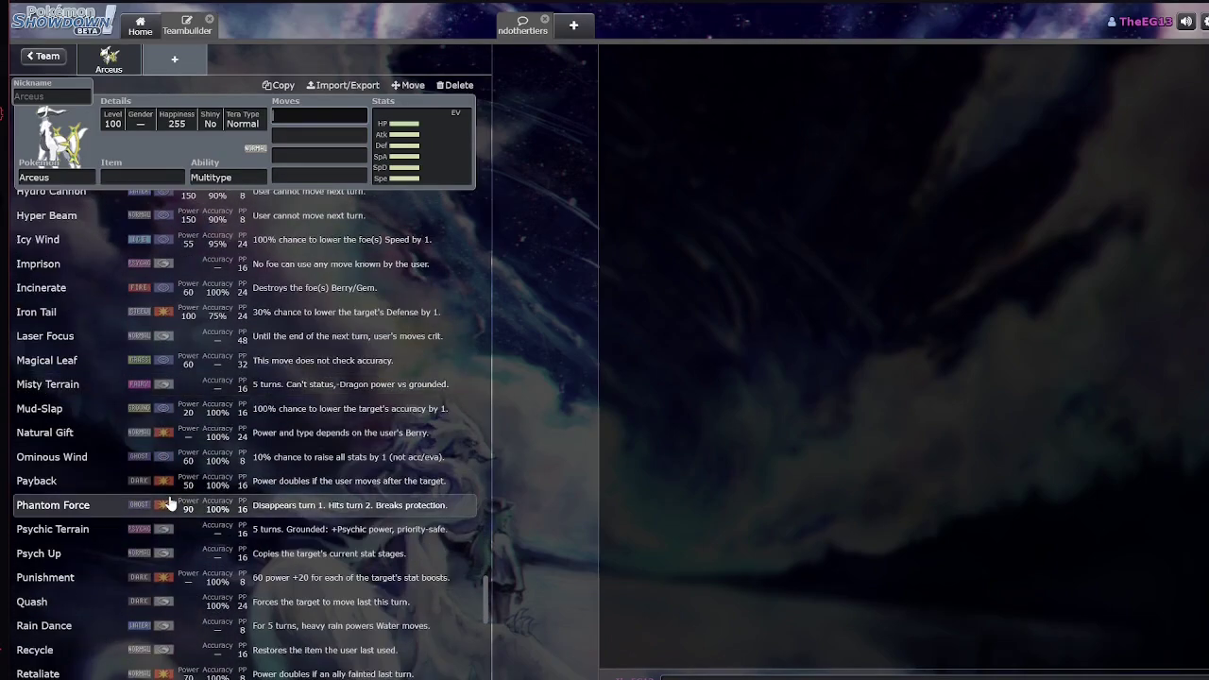
pyautogui.scroll(-4, 151, 458)
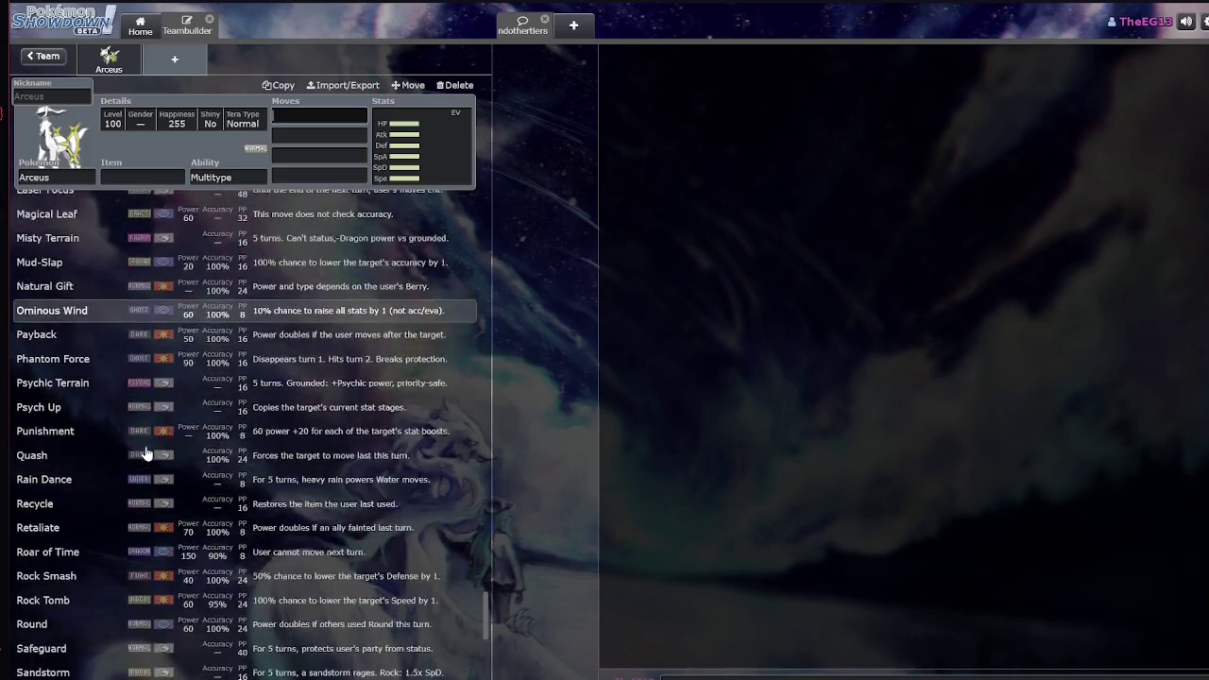
pyautogui.scroll(-5, 137, 484)
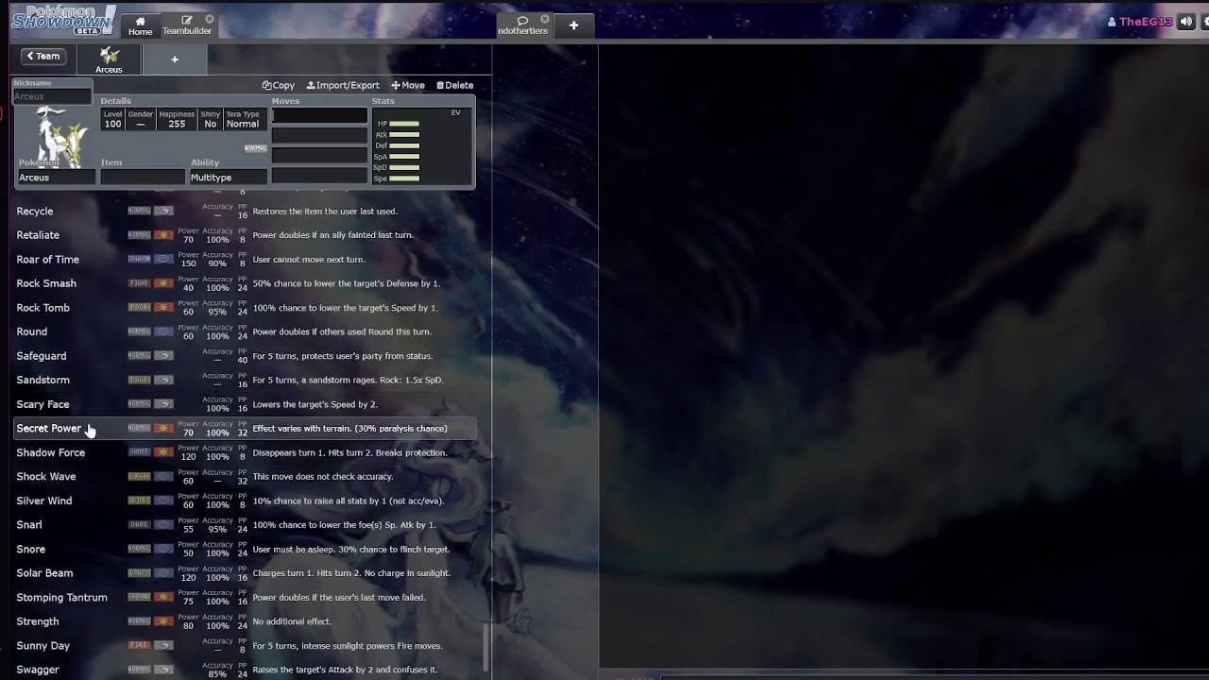
# Replace Arceus with Hoopa in the team slot
pyautogui.moveTo(36, 176); pyautogui.dragTo(126, 178)
pyautogui.write('hoopa')
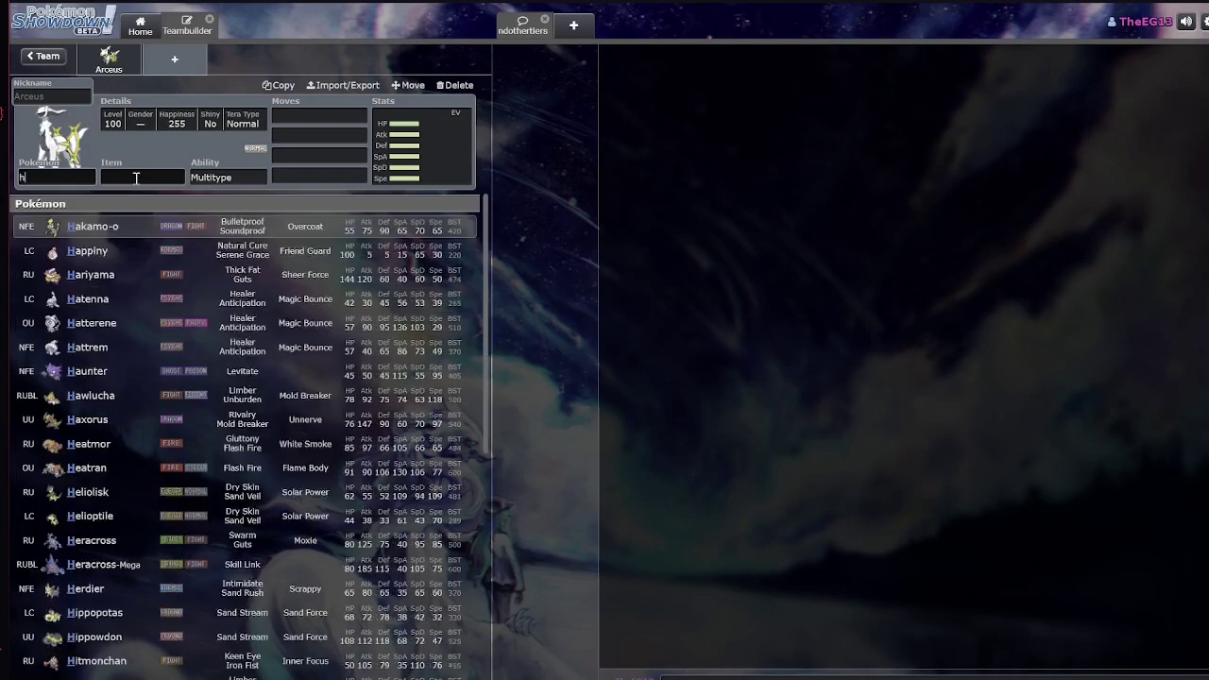
pyautogui.click(137, 178)
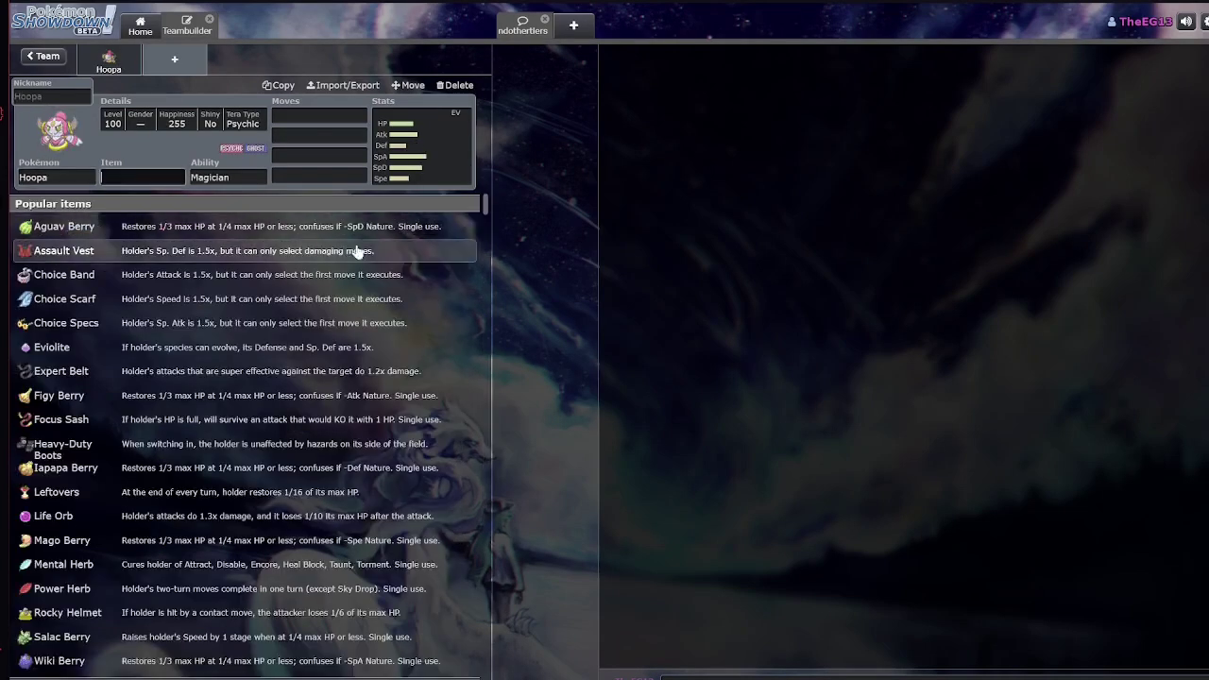
# Examine Hoopa's move list again, from the main moves through the usually useless ones
pyautogui.click(307, 119)
pyautogui.scroll(-20, 410, 410)
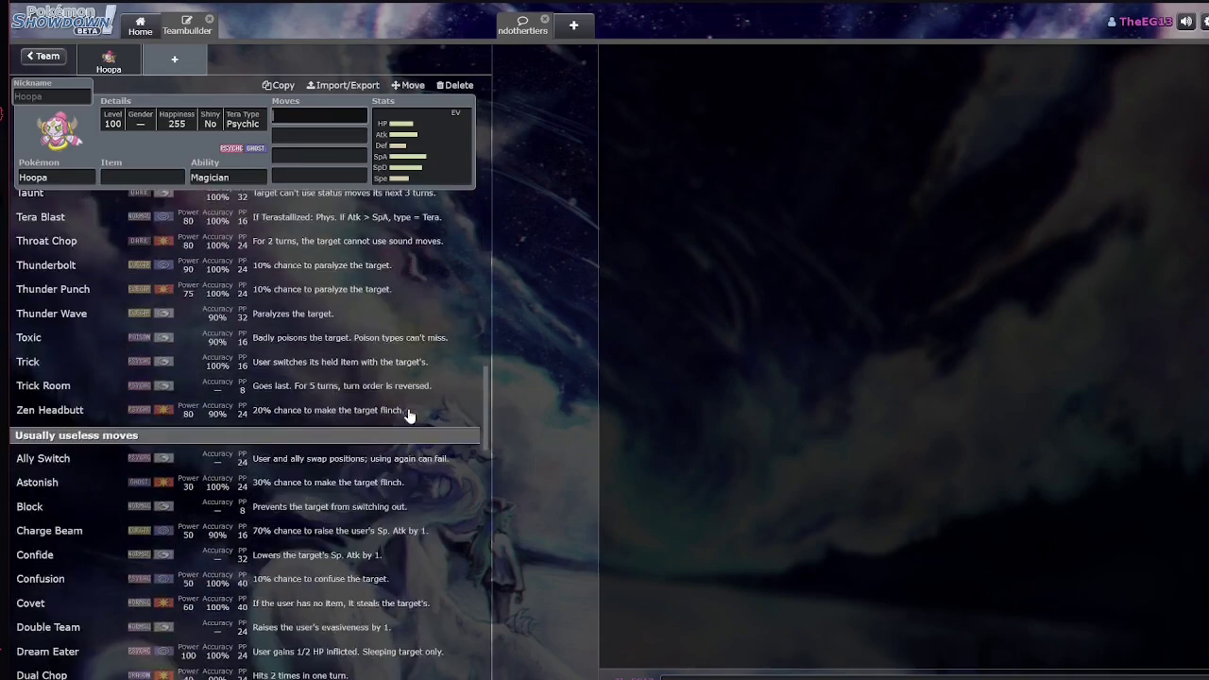
pyautogui.scroll(8, 389, 398)
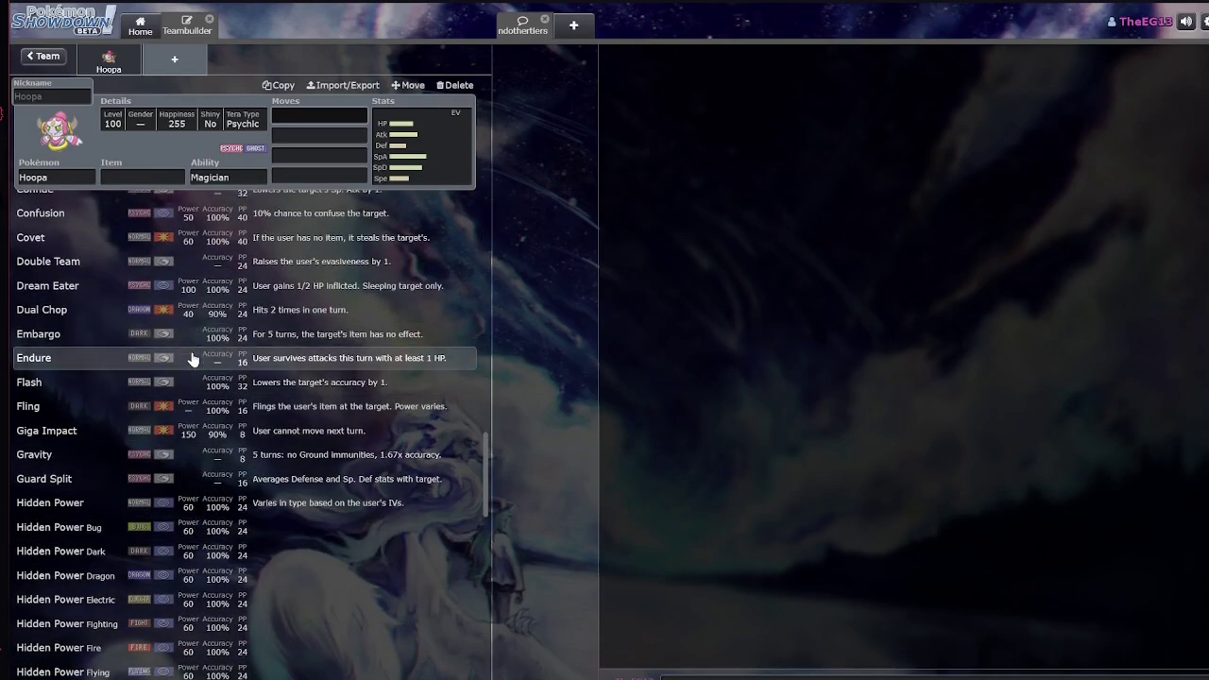
pyautogui.scroll(-7, 188, 348)
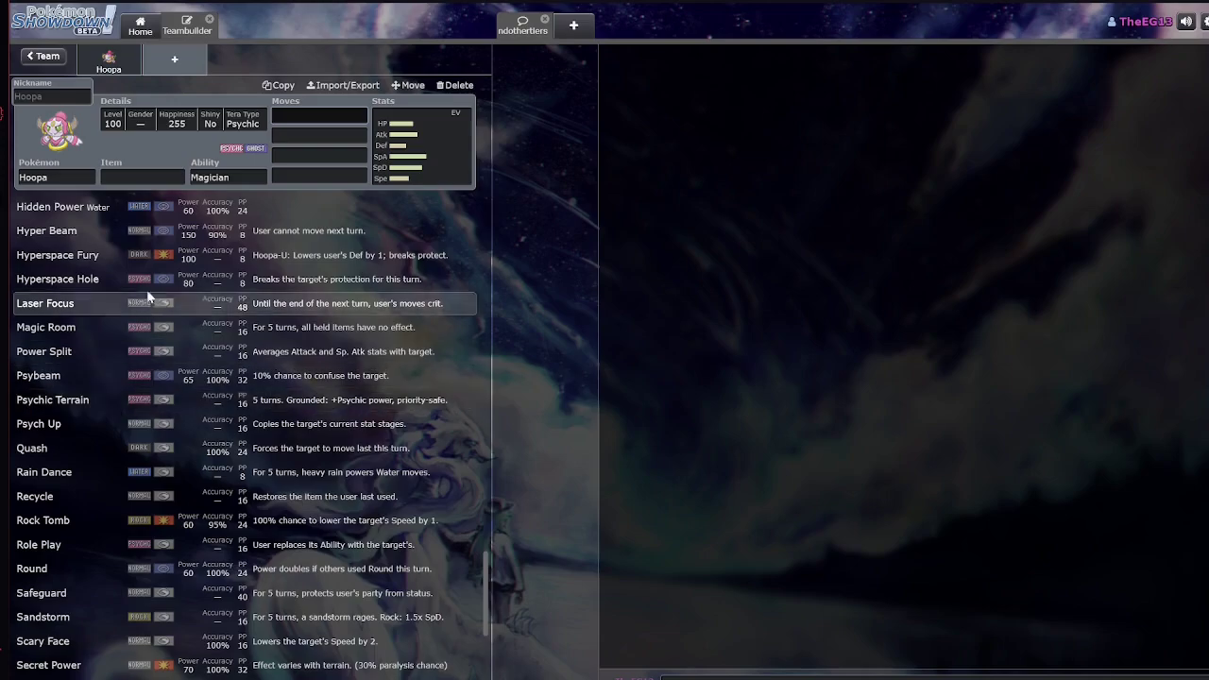
pyautogui.scroll(-3, 141, 377)
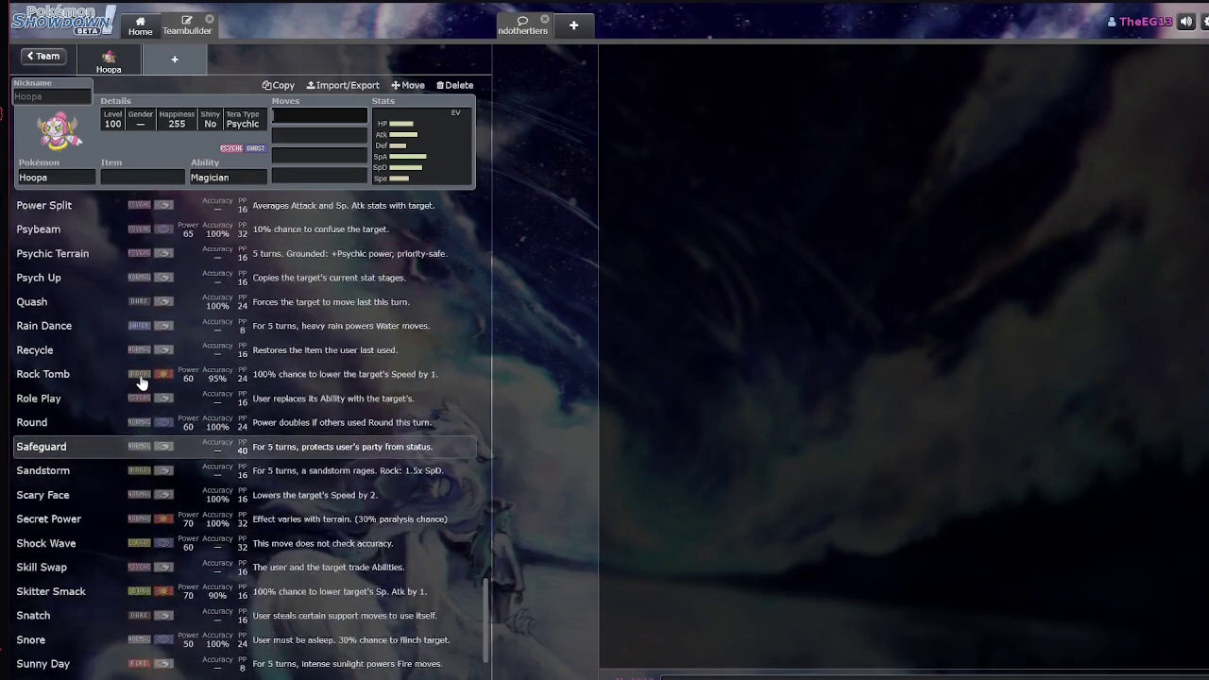
pyautogui.scroll(-3, 139, 381)
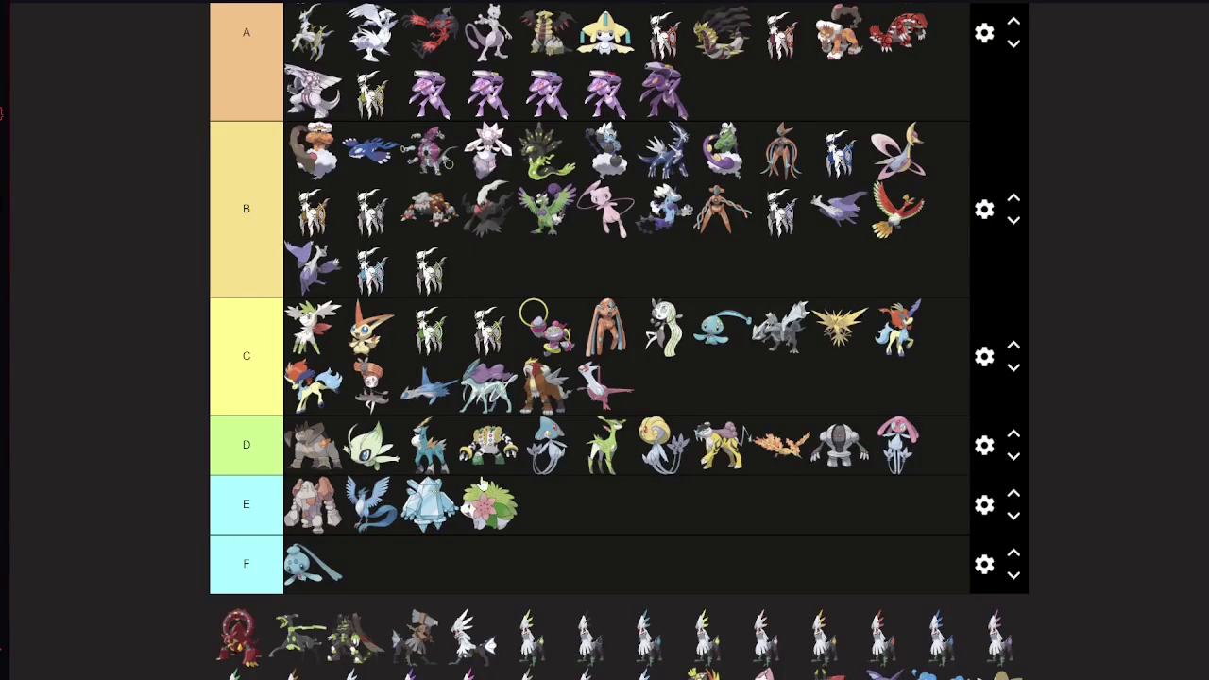
# Switch to the tier list and move Hoopa Confined from tier C up to the last row of tier B
pyautogui.moveTo(556, 331); pyautogui.dragTo(376, 332)
pyautogui.scroll(1, 510, 266)
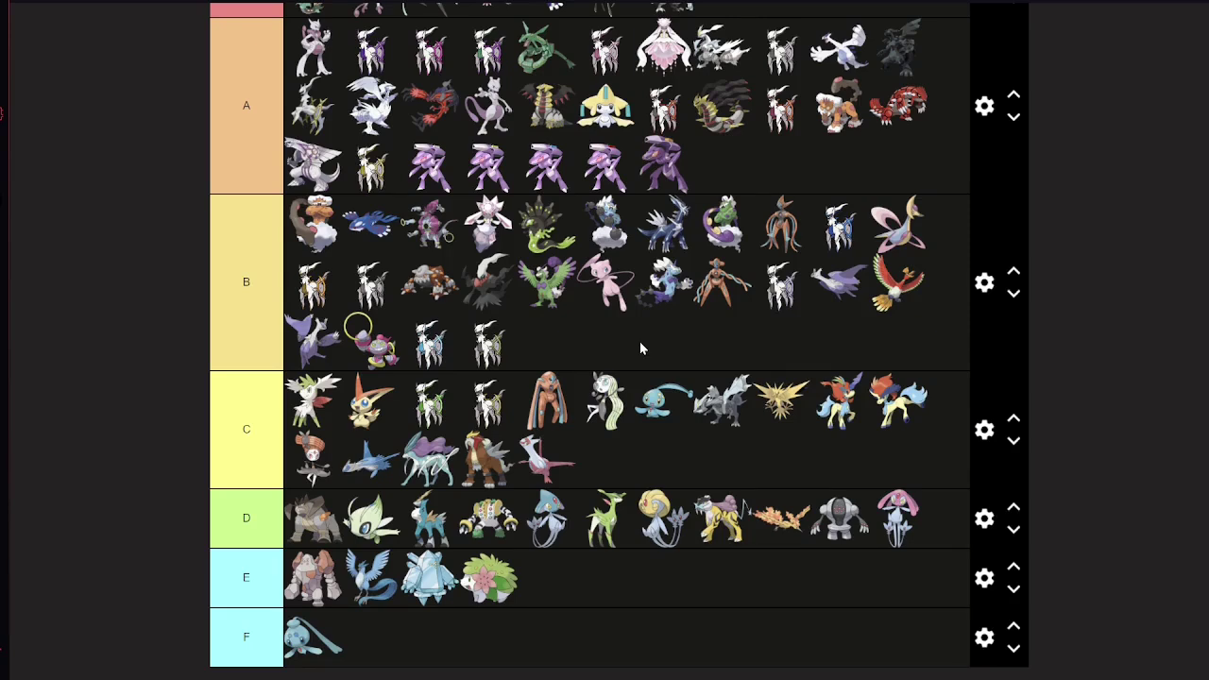
pyautogui.scroll(-1, 818, 184)
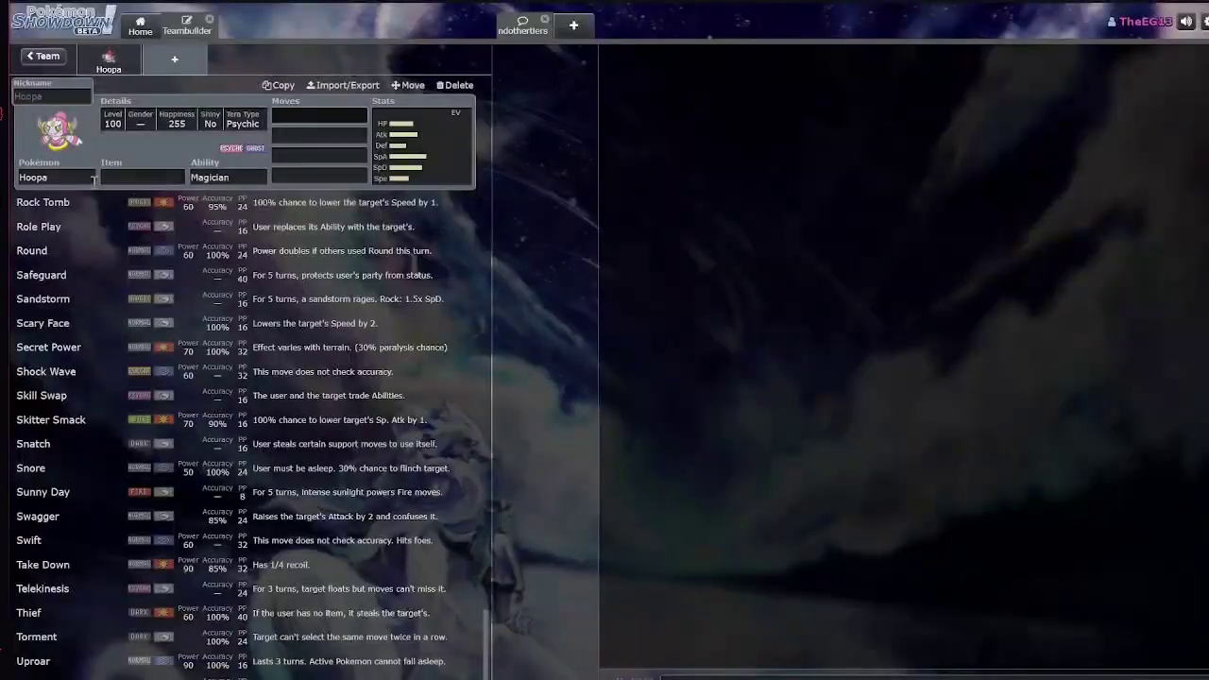
# Return to the Pokémon Showdown team builder and replace Hoopa with Volcanion in the team slot
pyautogui.click(87, 177)
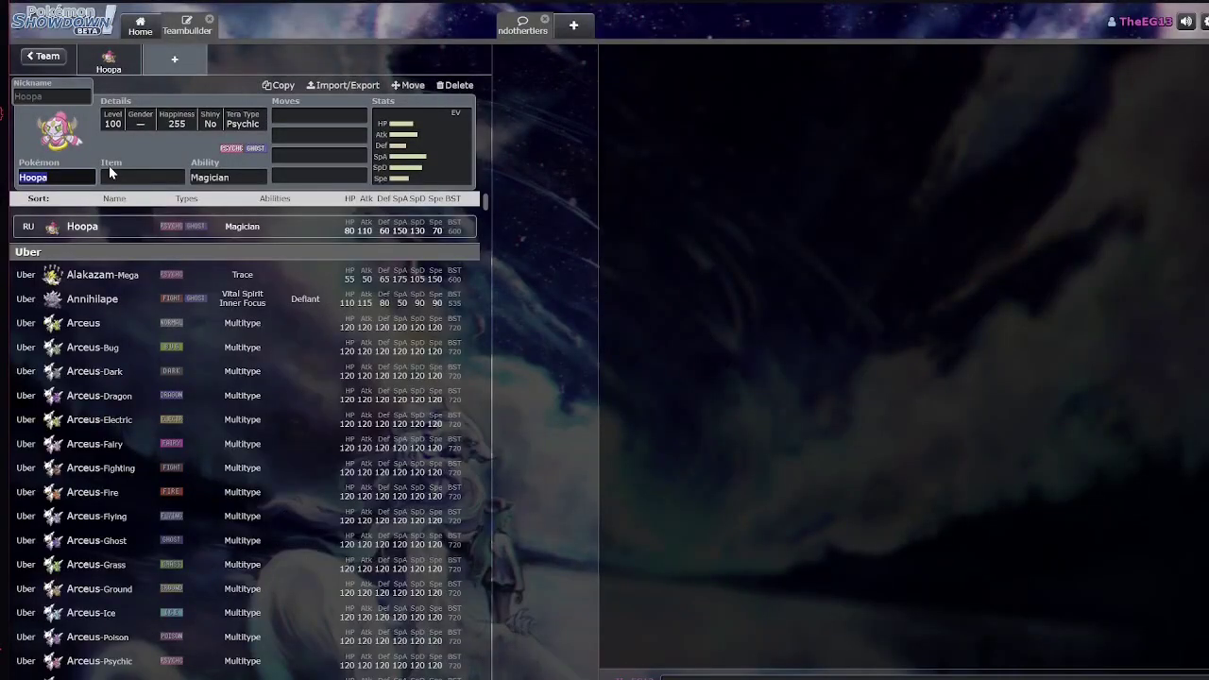
pyautogui.write('volcanion')
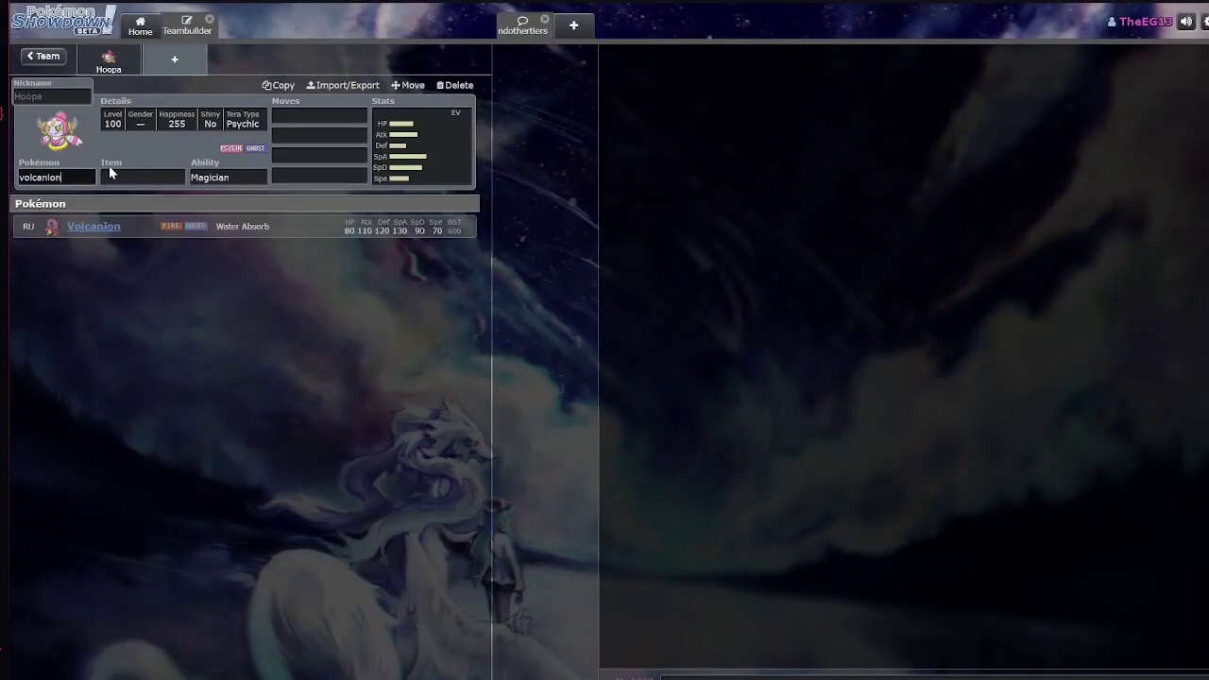
pyautogui.press('Return')
# Examine Volcanion's move list down to the usually useless moves
pyautogui.click(319, 116)
pyautogui.scroll(-1, 321, 288)
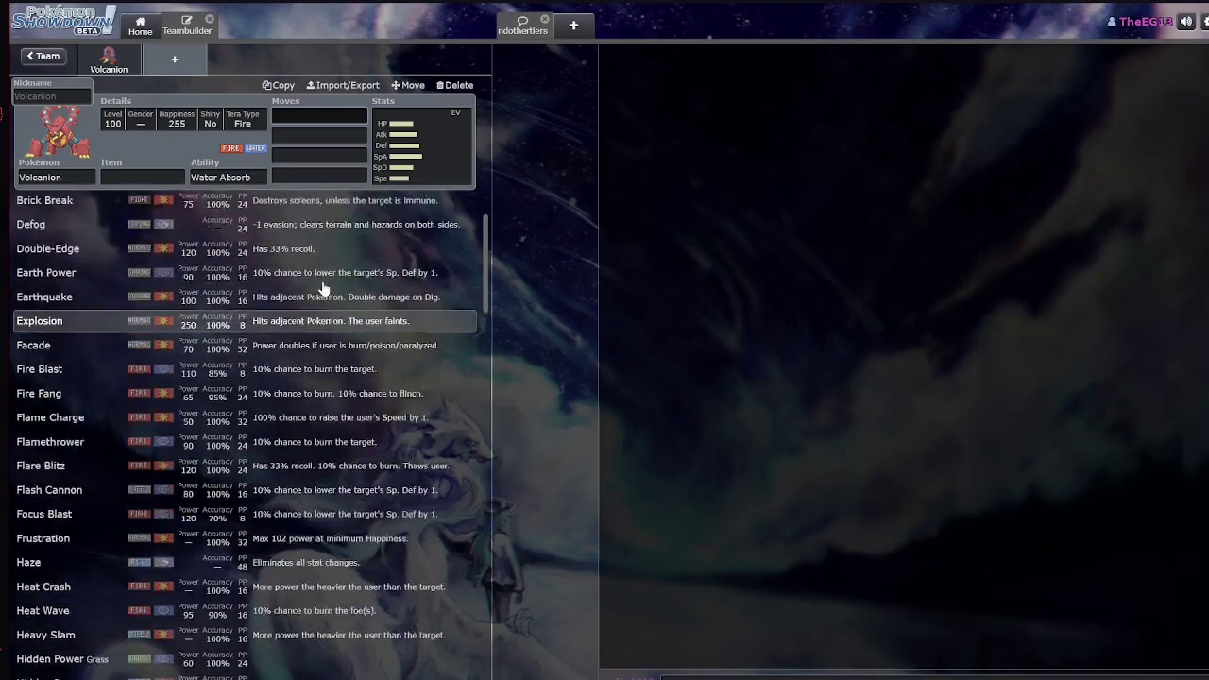
pyautogui.scroll(1, 321, 288)
pyautogui.scroll(-10, 303, 331)
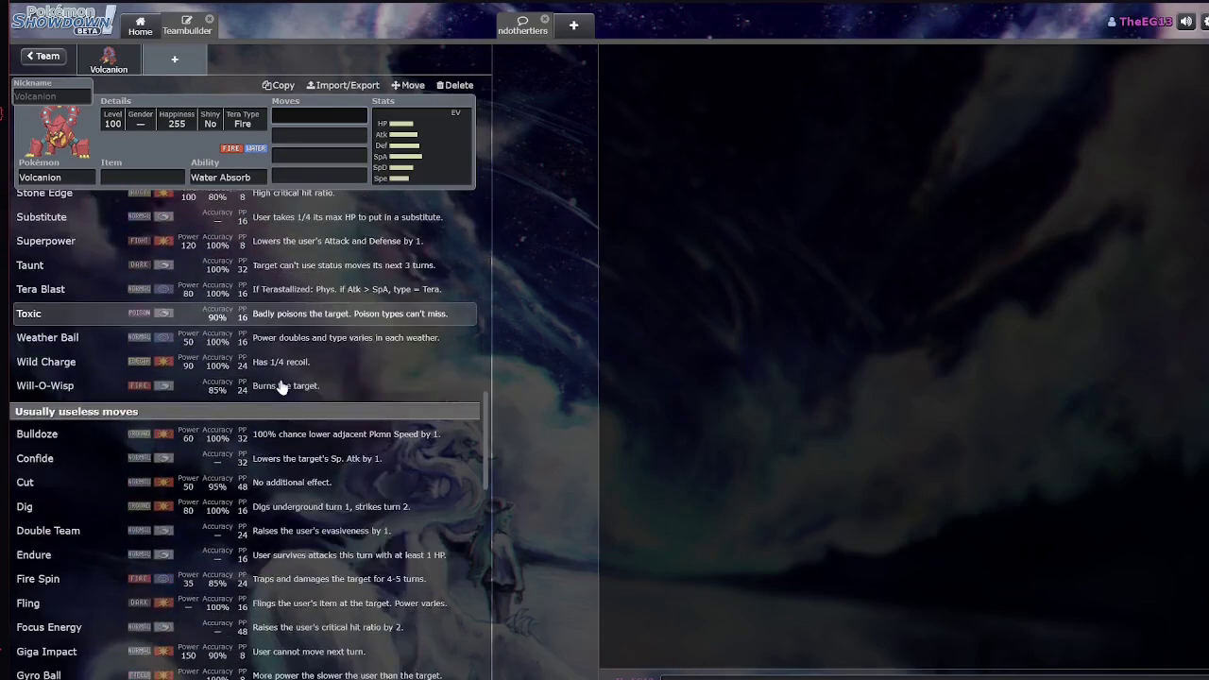
pyautogui.scroll(-2, 281, 386)
pyautogui.scroll(15, 340, 361)
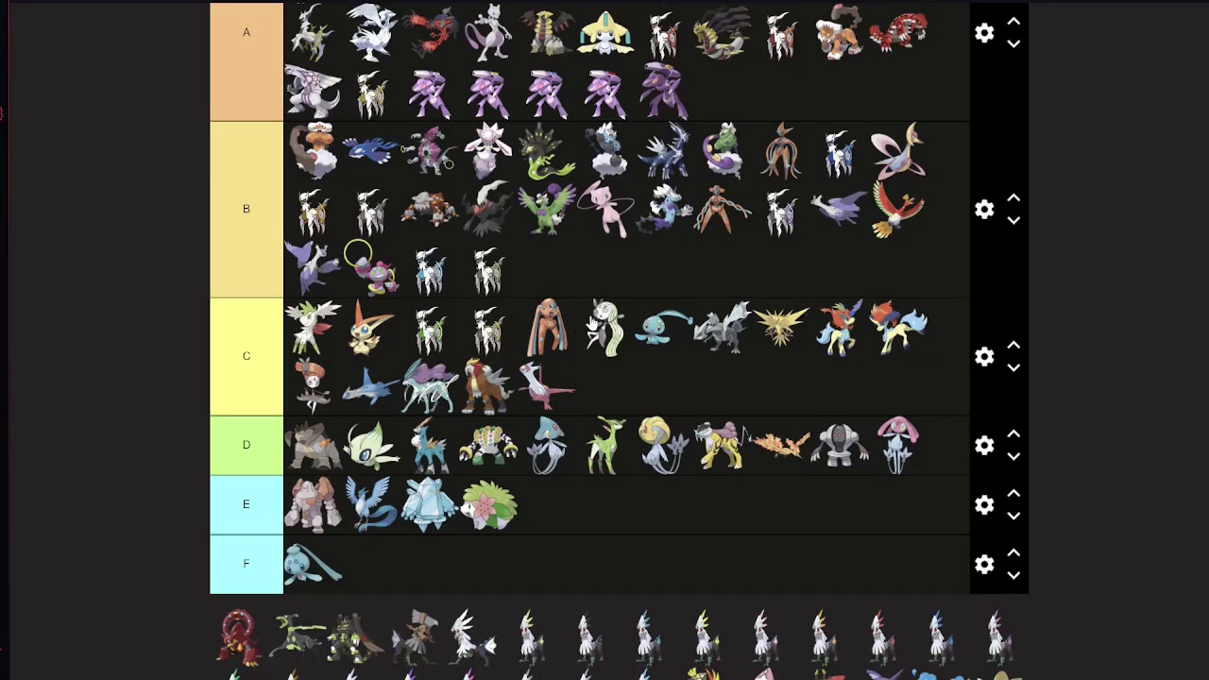
# In the tier list, rank Volcanion in tier C just before Victini and Zygarde 10% in tier D just after Regigigas
pyautogui.scroll(-2, 578, 323)
pyautogui.moveTo(238, 482); pyautogui.dragTo(385, 310)
pyautogui.scroll(1, 500, 359)
pyautogui.scroll(1, 647, 312)
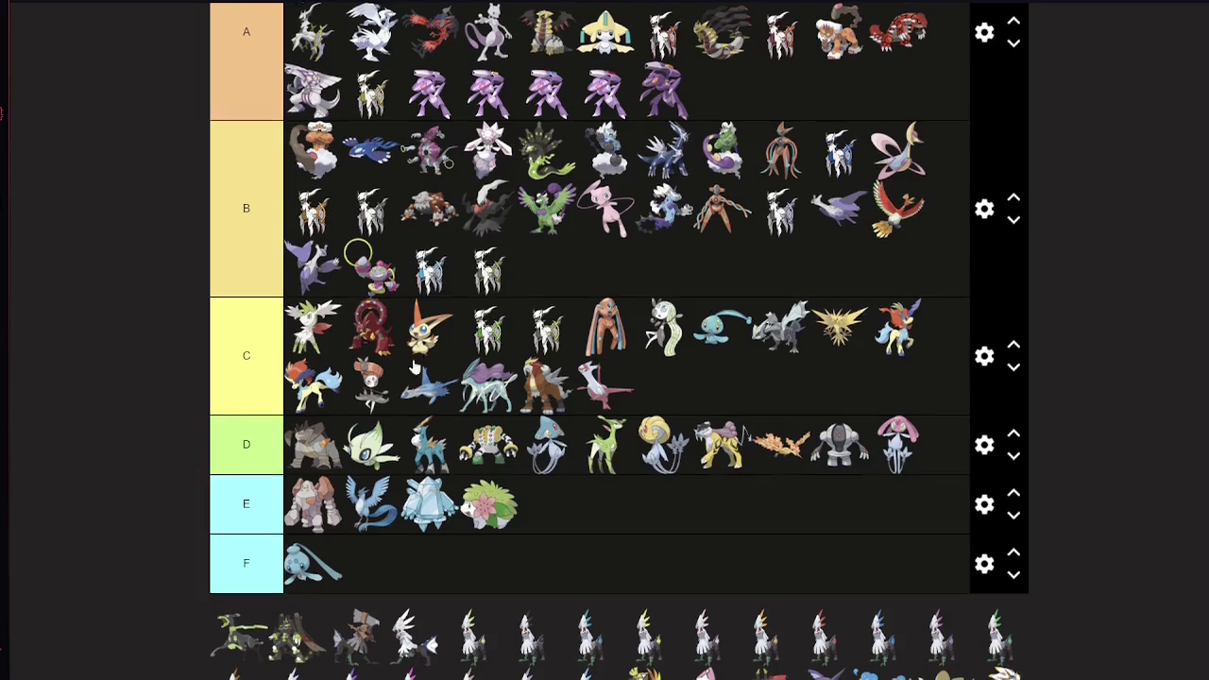
pyautogui.scroll(-1, 581, 284)
pyautogui.moveTo(219, 572); pyautogui.dragTo(517, 381)
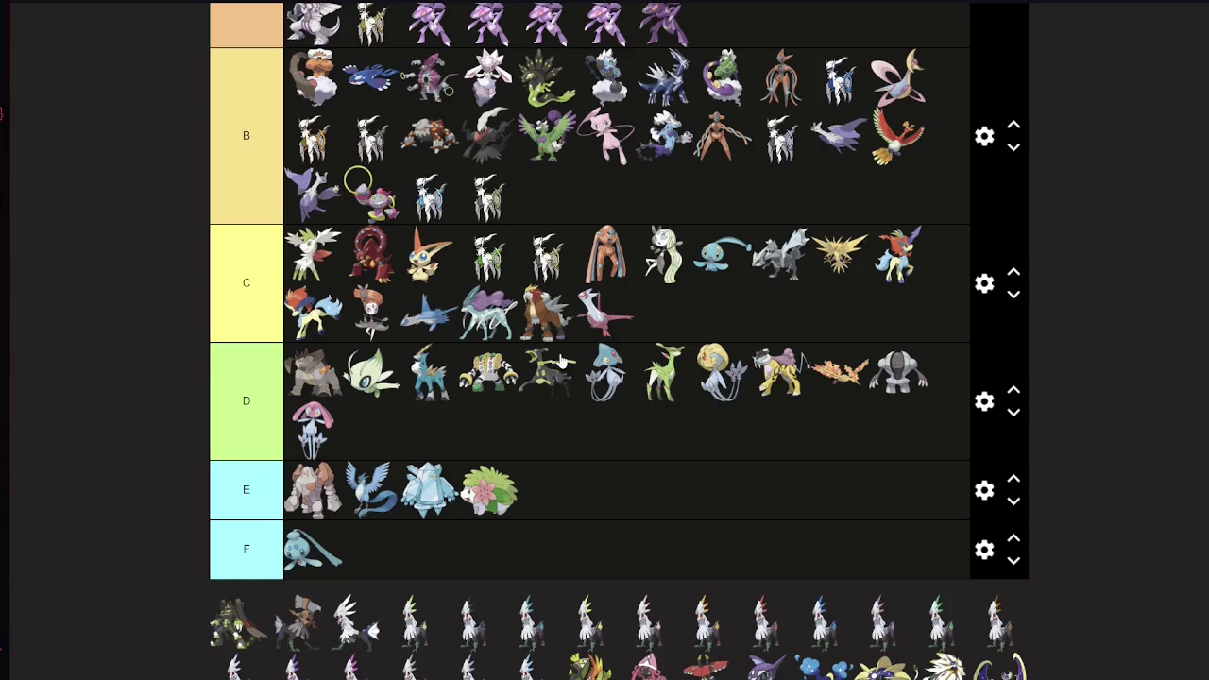
# Rank Zygarde Complete in tier S, between Primal Kyogre and Xerneas
pyautogui.moveTo(217, 619); pyautogui.dragTo(425, 140)
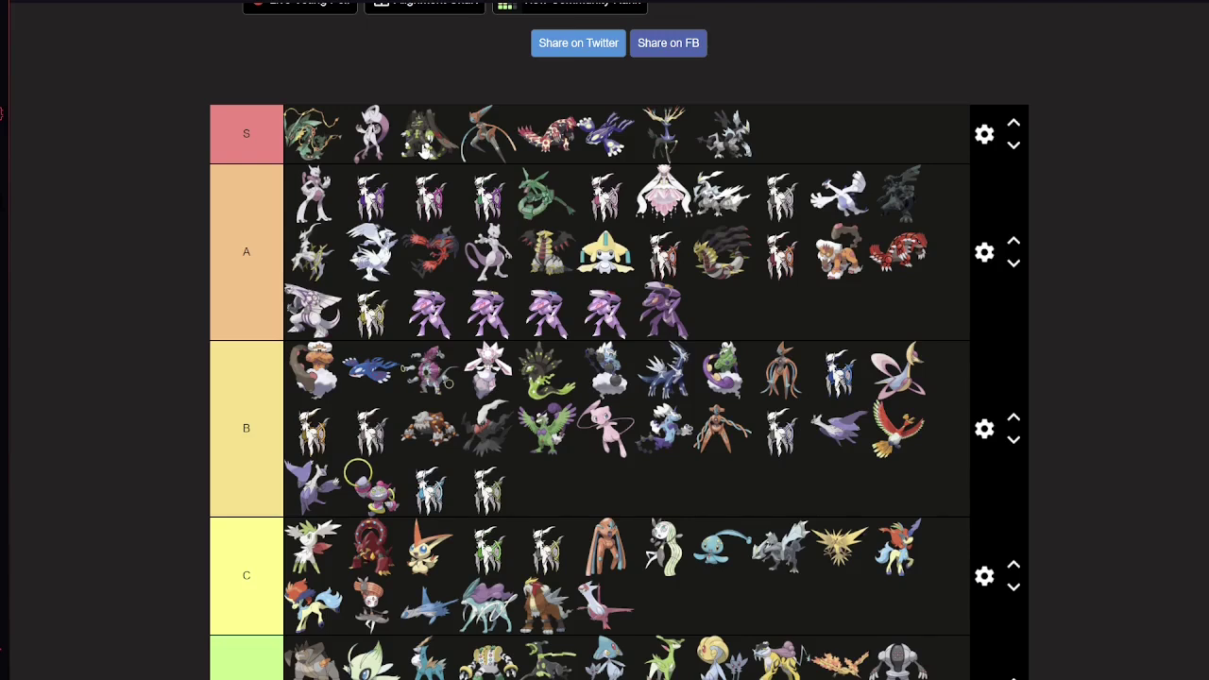
pyautogui.moveTo(421, 151); pyautogui.dragTo(488, 151)
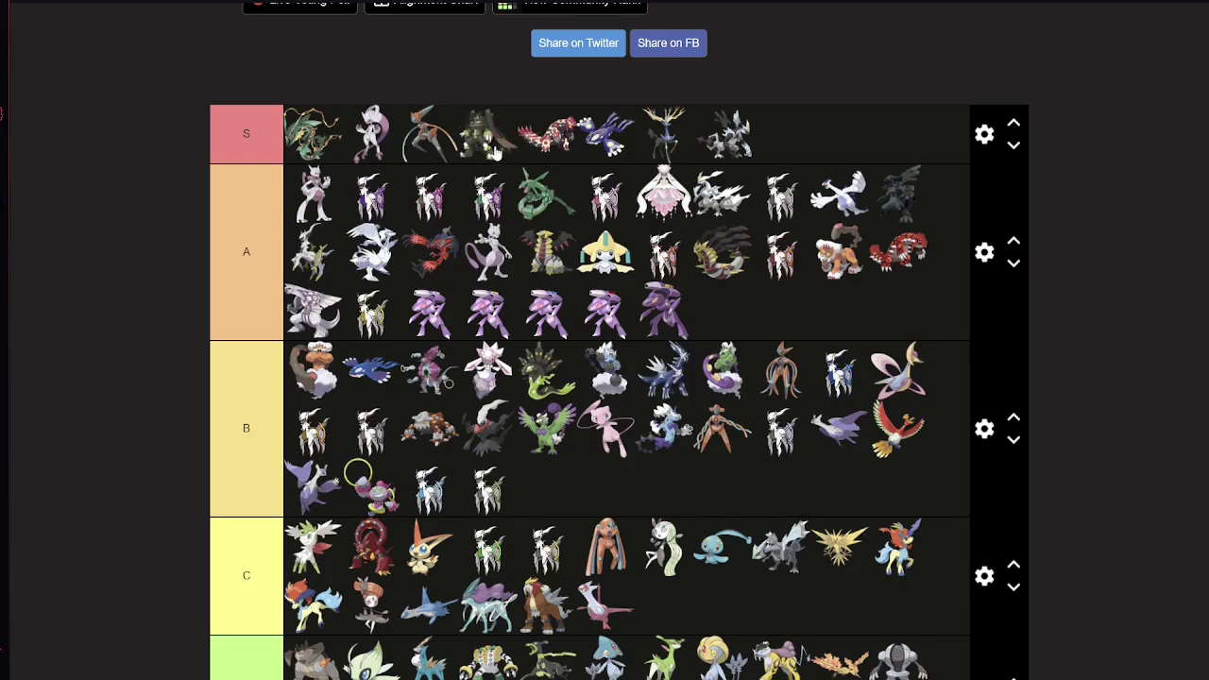
pyautogui.moveTo(495, 151); pyautogui.dragTo(544, 146)
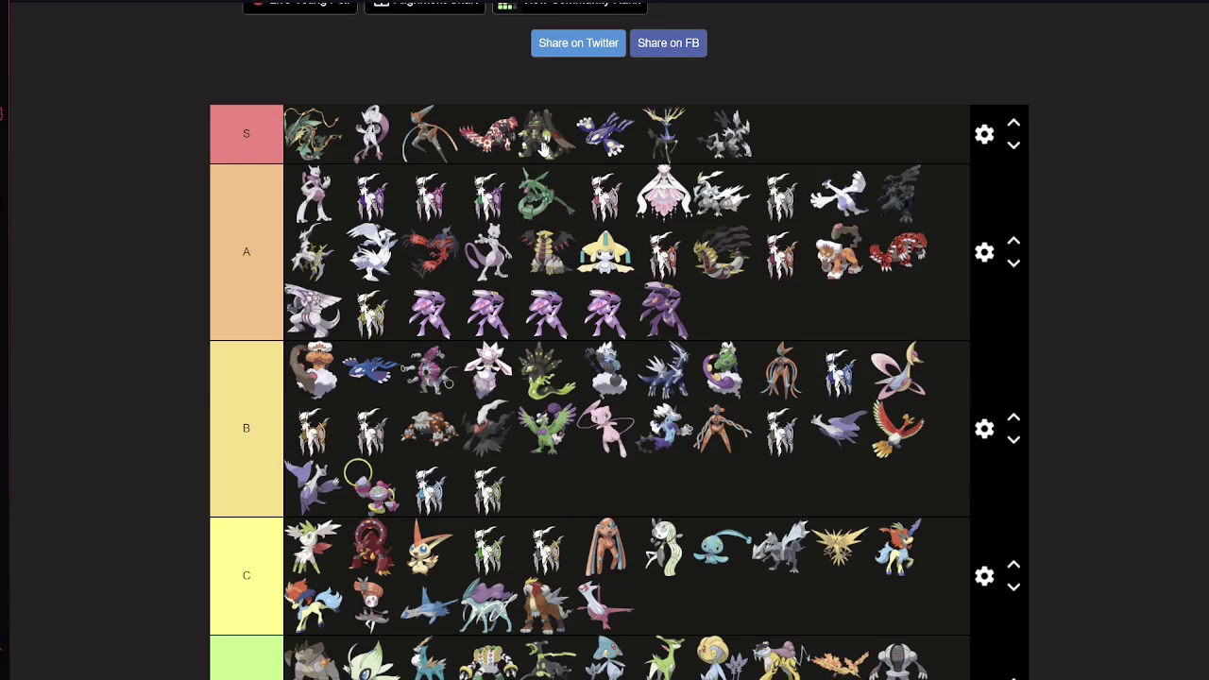
pyautogui.moveTo(544, 147); pyautogui.dragTo(625, 147)
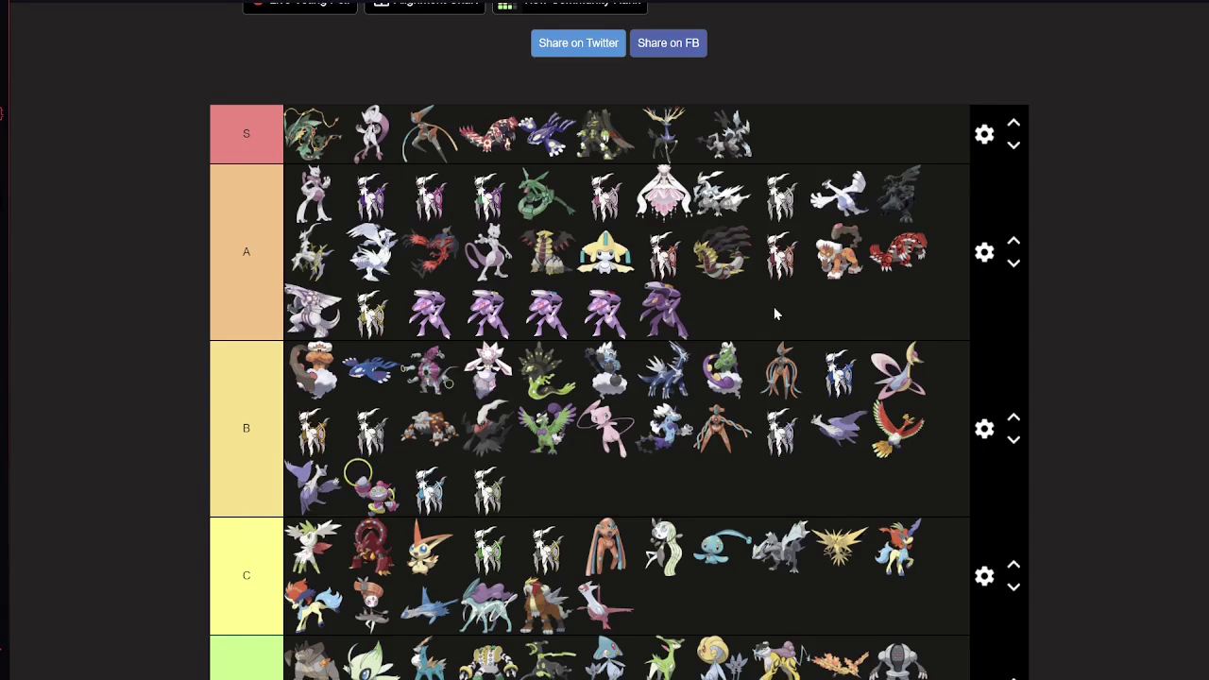
# Place Type: Null from the unranked Pokémon into the tier list
pyautogui.scroll(-7, 774, 306)
pyautogui.scroll(2, 755, 300)
pyautogui.moveTo(234, 557); pyautogui.dragTo(486, 248)
pyautogui.scroll(2, 586, 397)
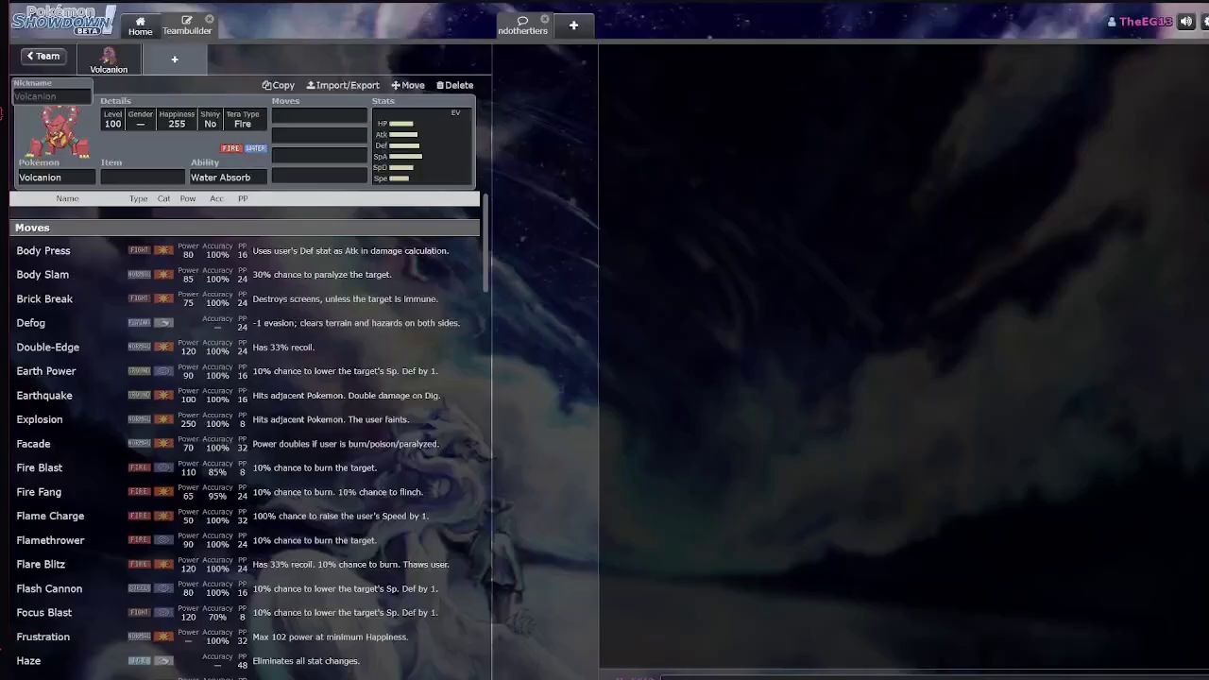
# Return to the Pokémon Showdown team builder, replace Volcanion with Type: Null, and look over its ability and moves
pyautogui.click(88, 176)
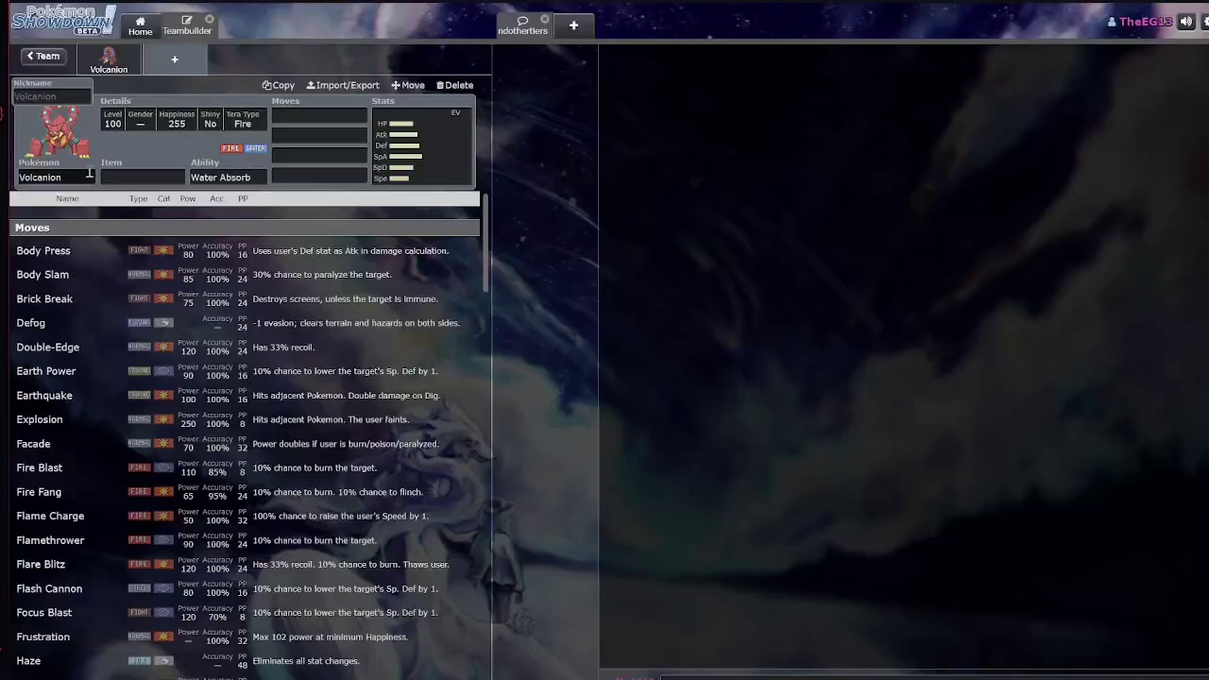
pyautogui.write('type')
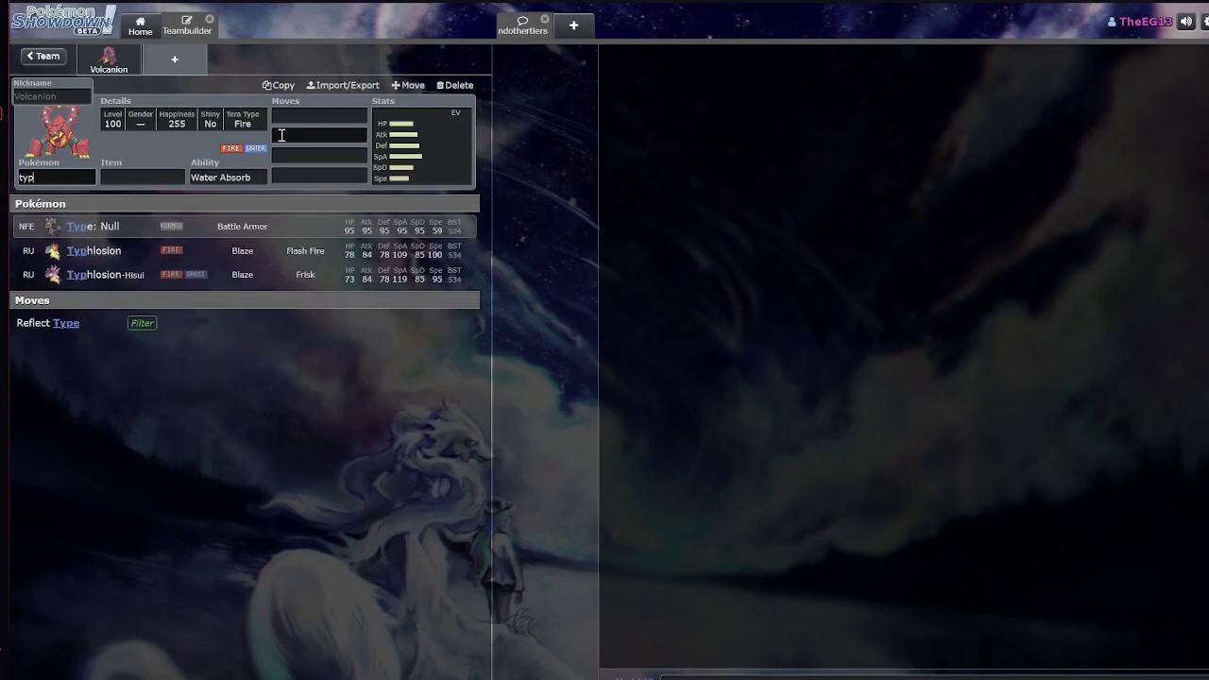
pyautogui.click(236, 229)
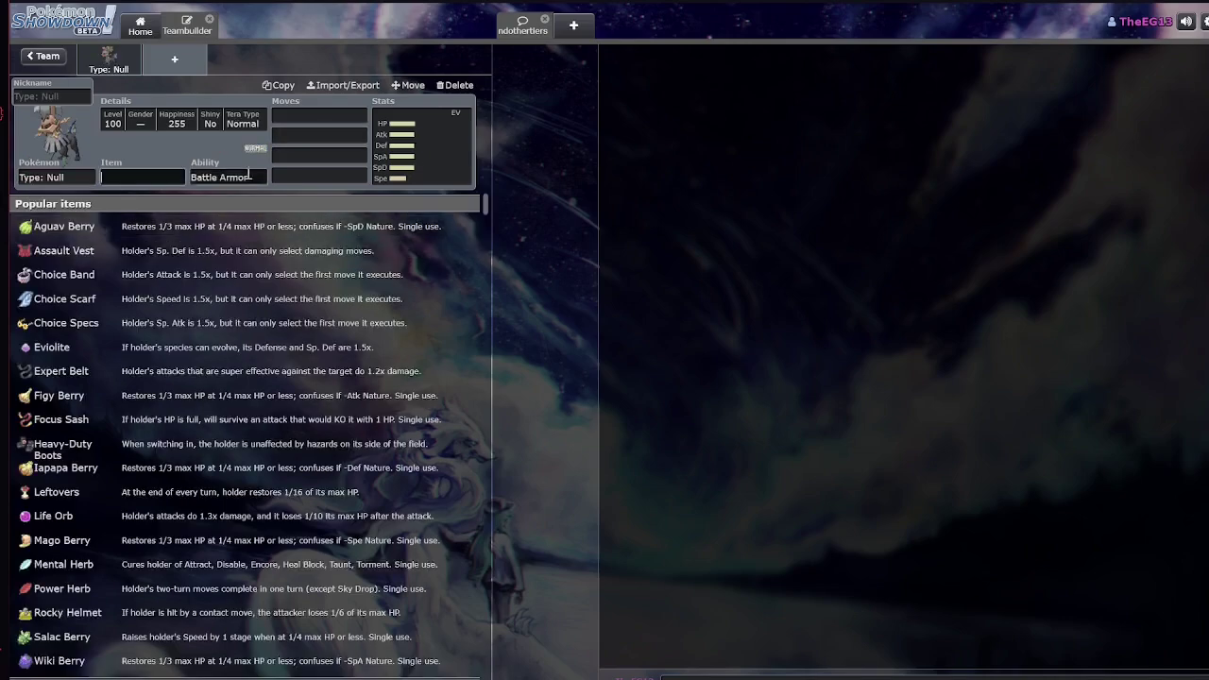
pyautogui.click(241, 172)
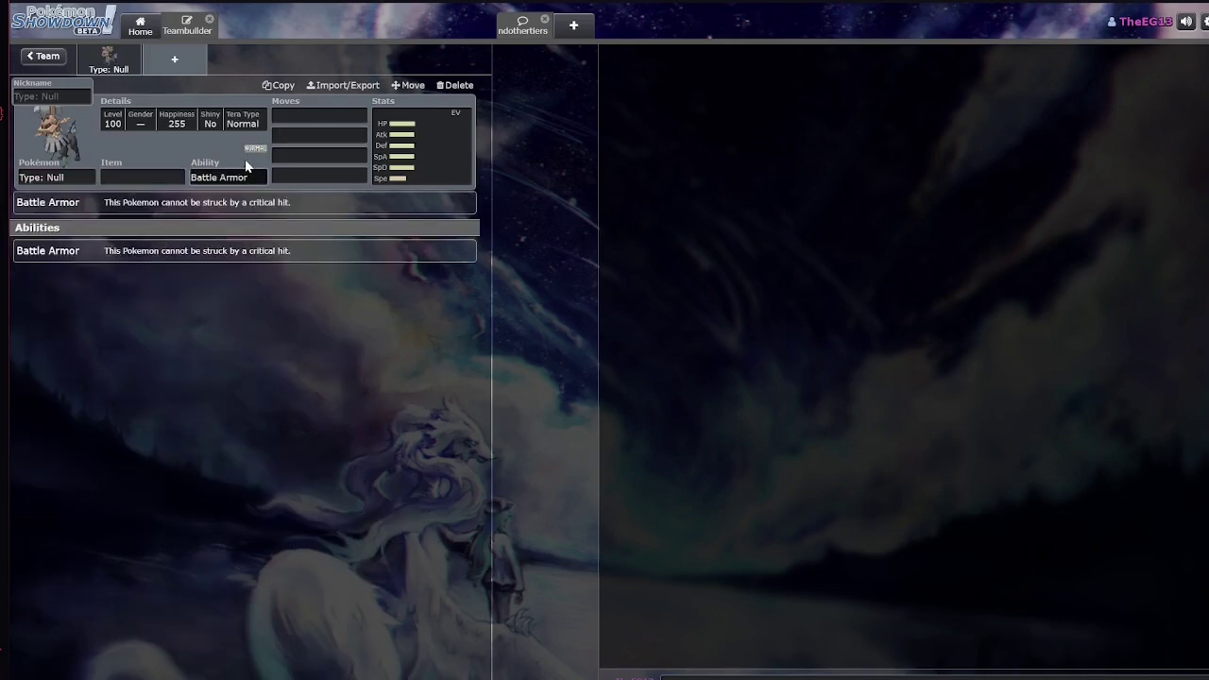
pyautogui.press('Tab')
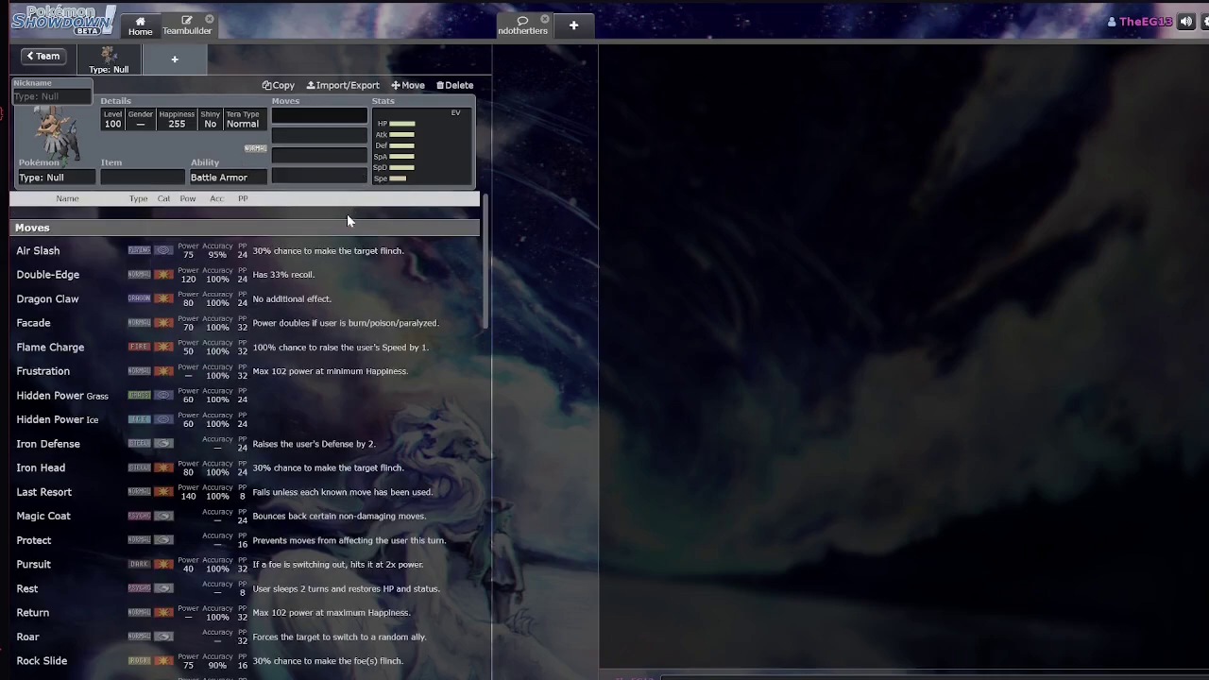
# Open Type: Null's stats and set its Attack IV to 31
pyautogui.click(419, 179)
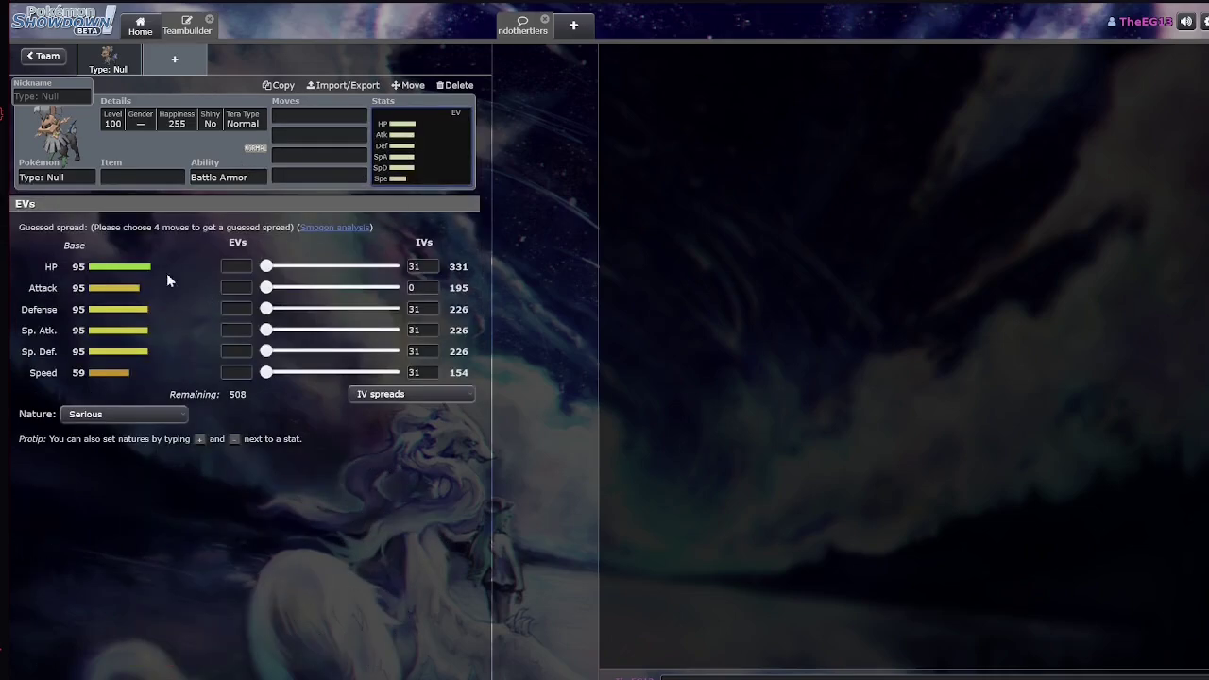
pyautogui.doubleClick(413, 287)
pyautogui.write('31')
pyautogui.click(236, 287)
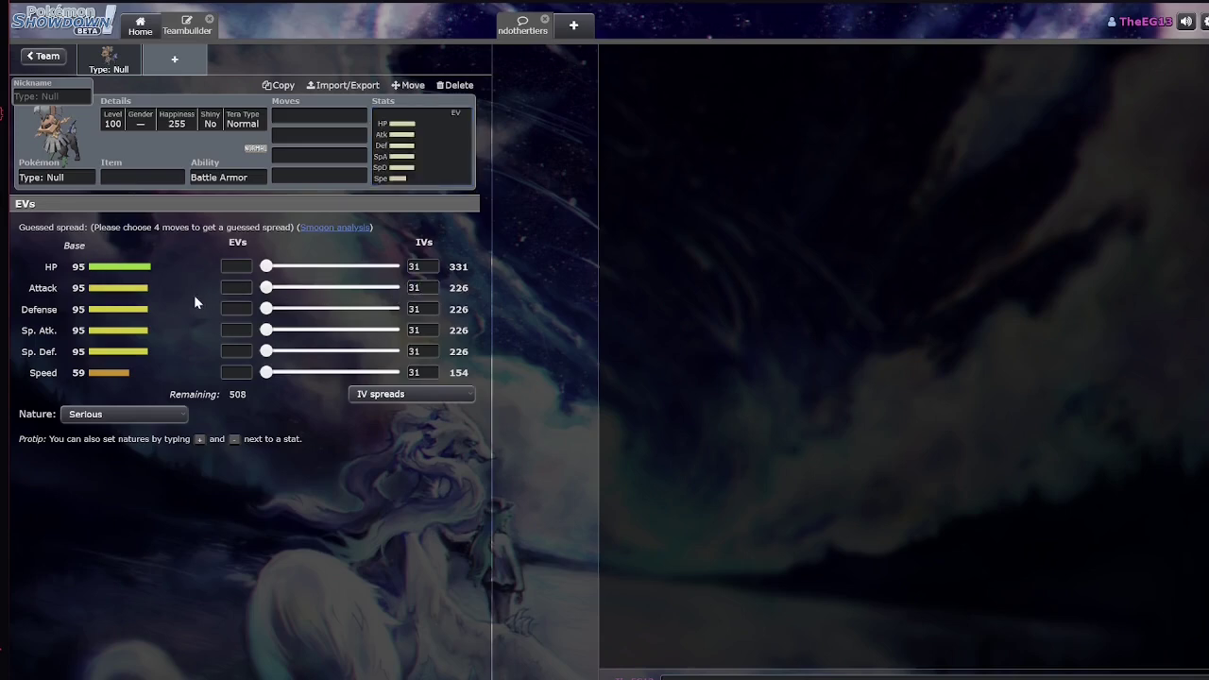
# Recheck Type: Null's base stats in the Pokémon list and the description of its ability
pyautogui.click(56, 178)
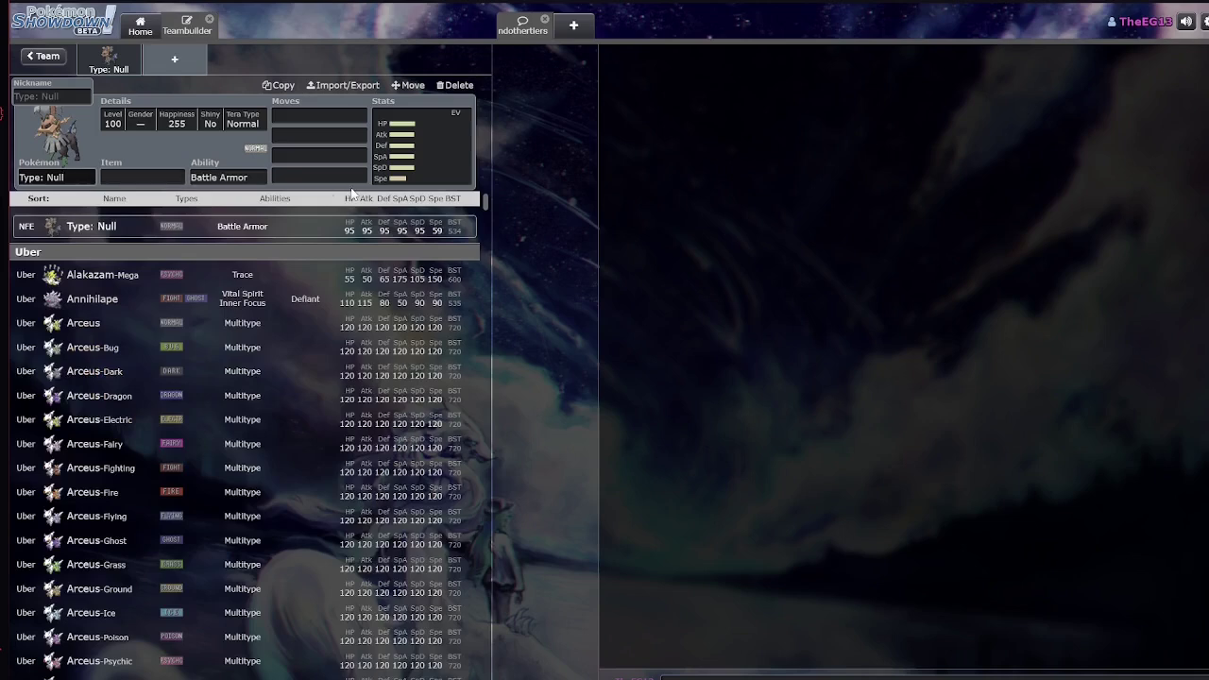
pyautogui.click(302, 117)
pyautogui.click(258, 177)
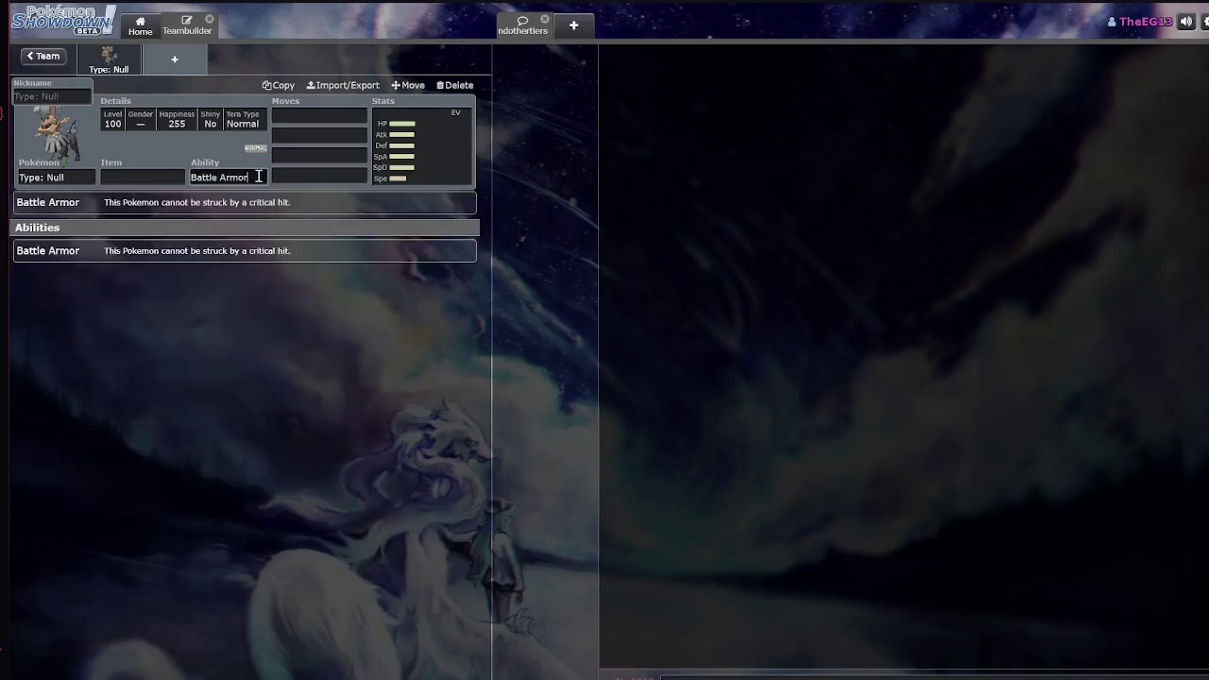
# Give Type: Null the Eviolite item
pyautogui.click(164, 178)
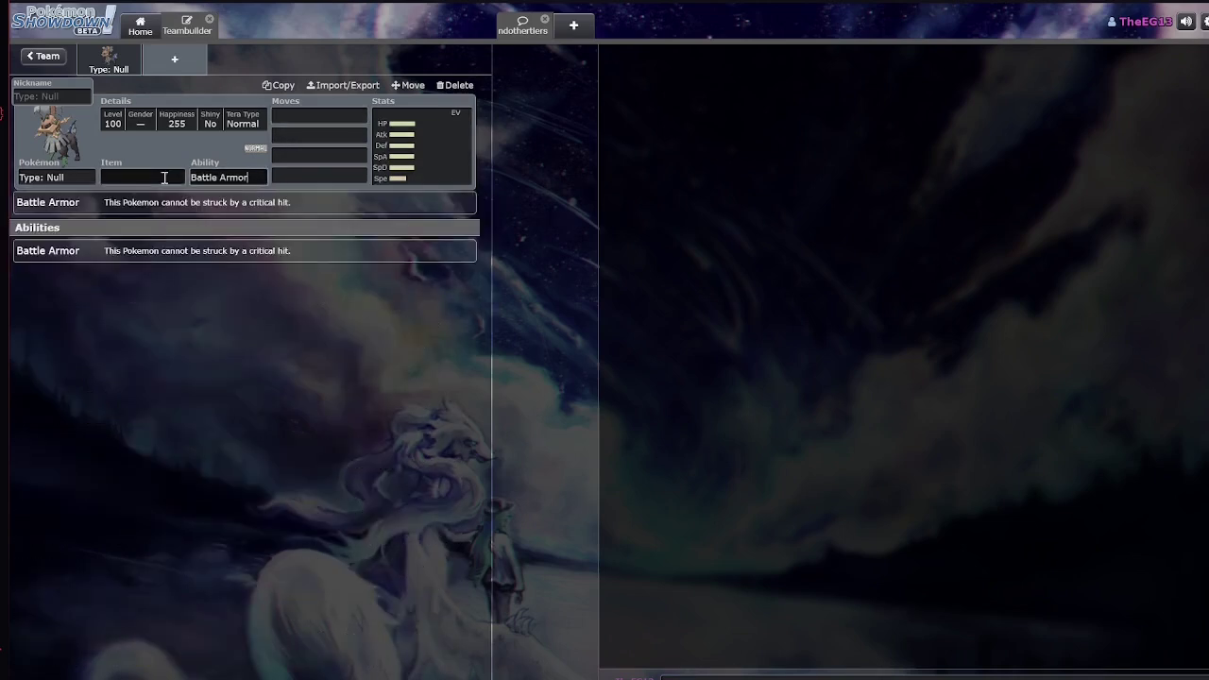
pyautogui.write('eviol')
pyautogui.press('Return')
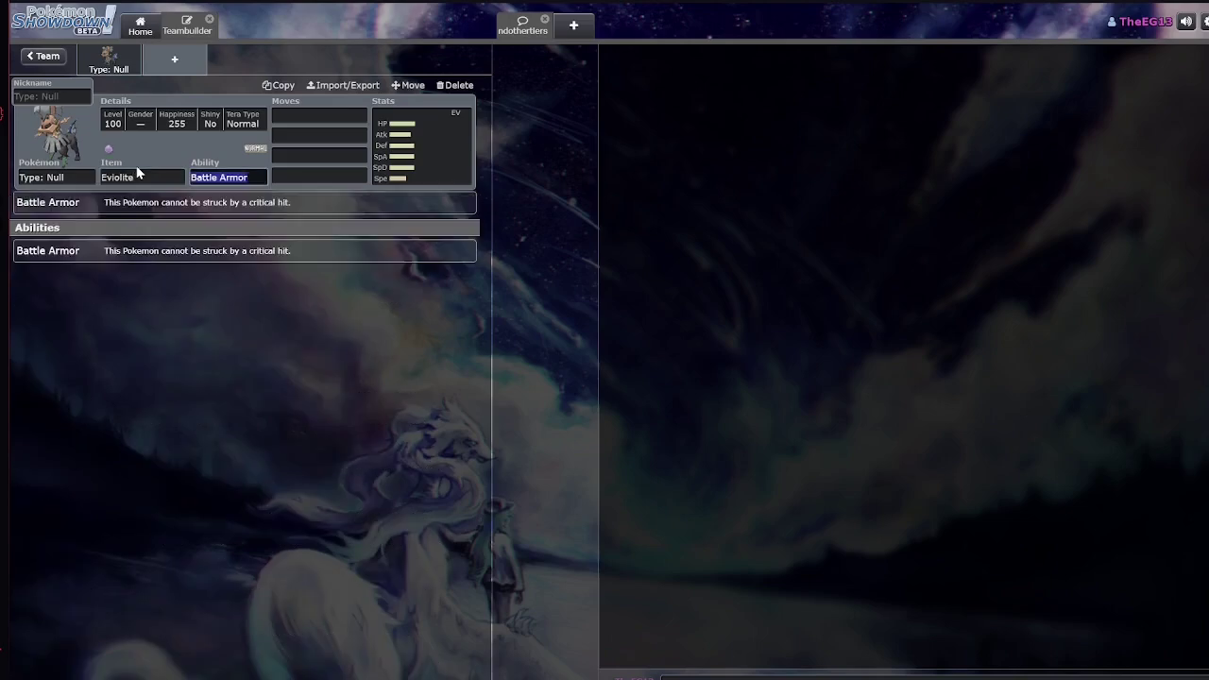
pyautogui.press('Return')
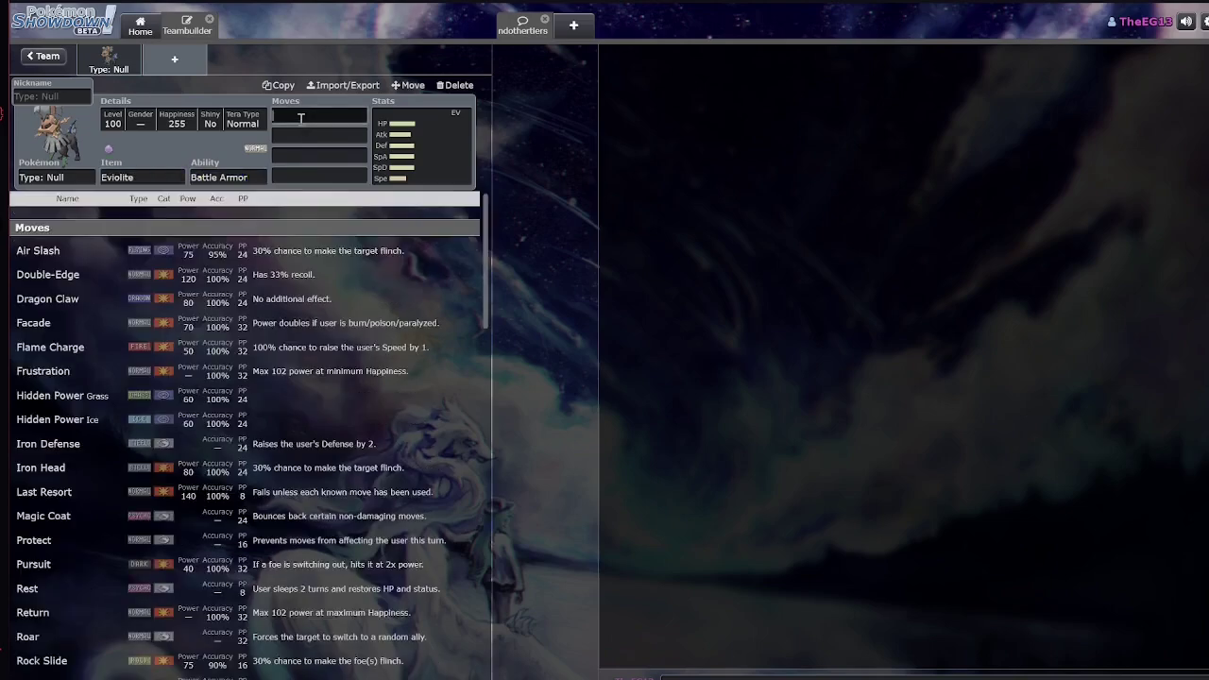
# Look through the moves available to Type: Null, including the start of the usually useless moves
pyautogui.scroll(-1, 283, 312)
pyautogui.scroll(-2, 267, 342)
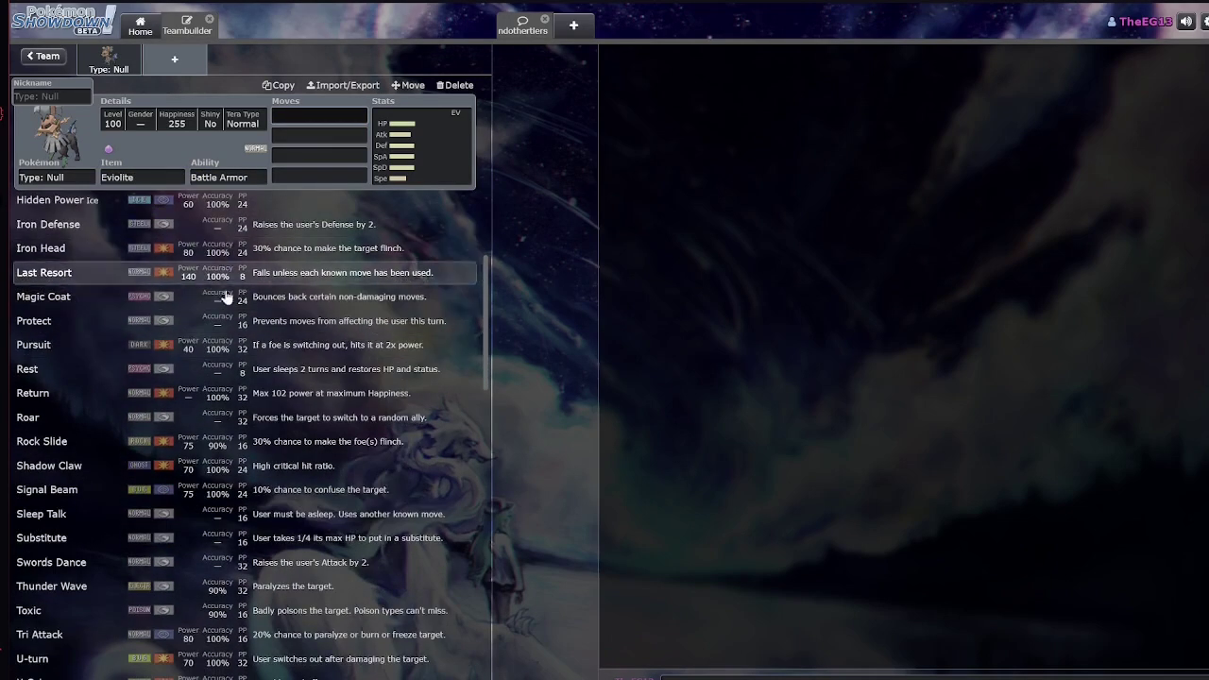
pyautogui.scroll(3, 250, 359)
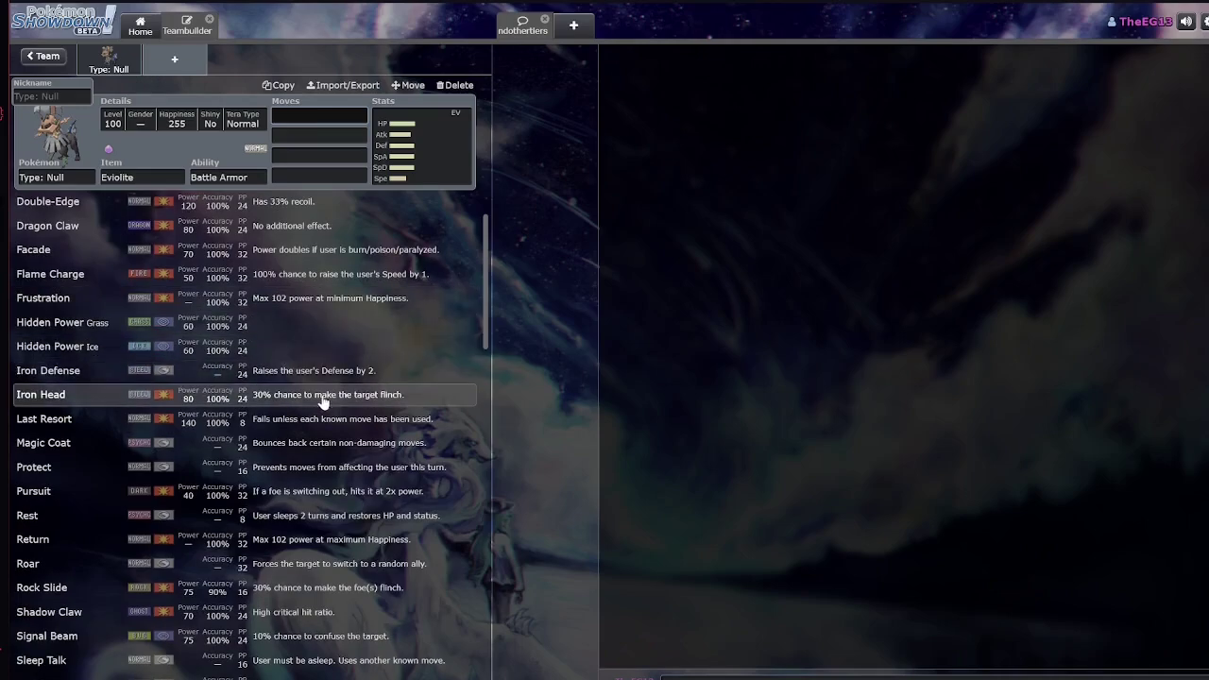
pyautogui.scroll(2, 322, 404)
pyautogui.scroll(-7, 336, 311)
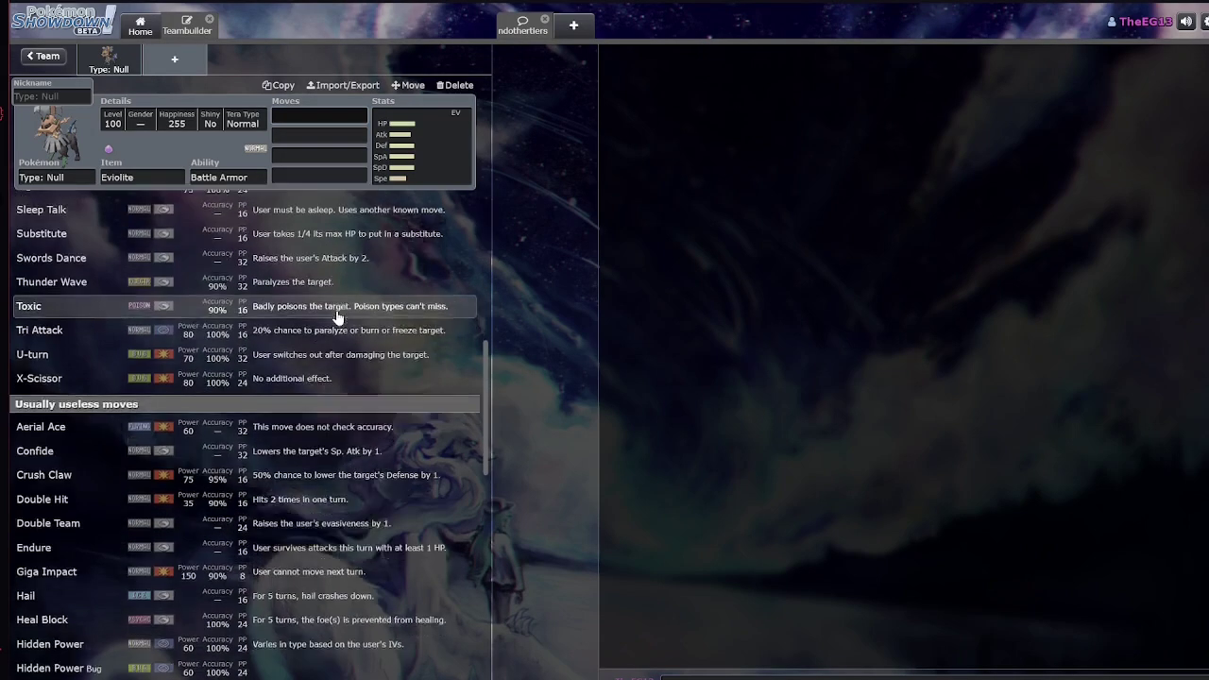
pyautogui.scroll(5, 331, 257)
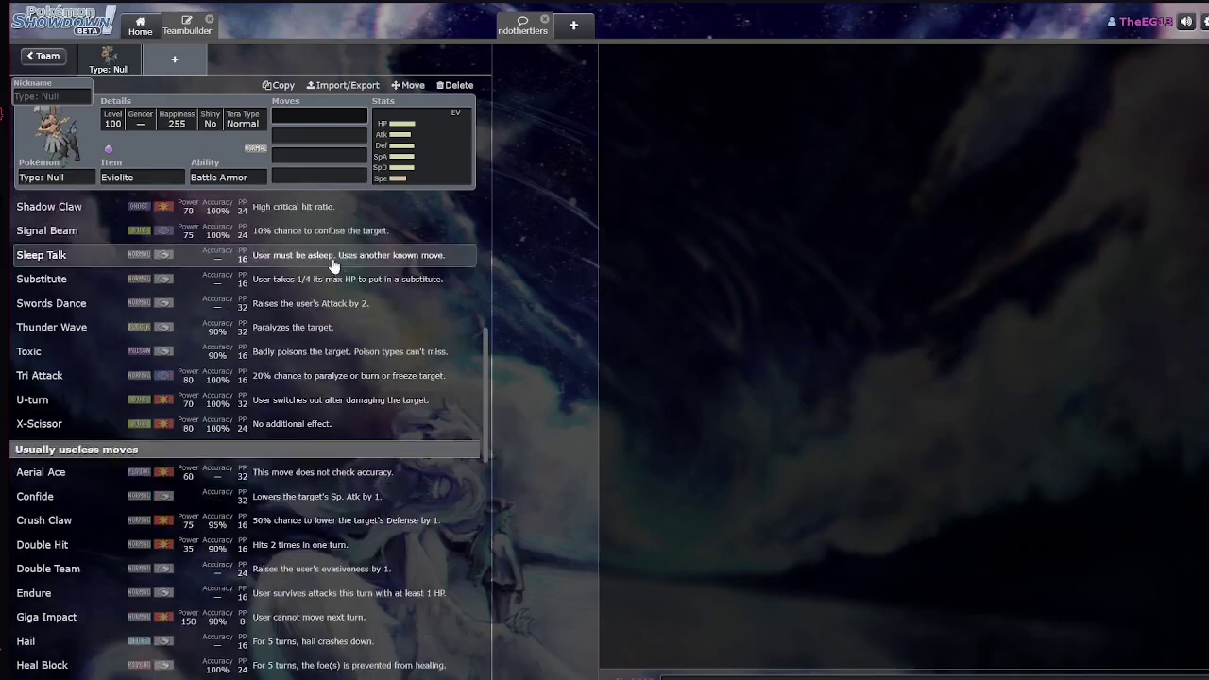
pyautogui.scroll(2, 268, 381)
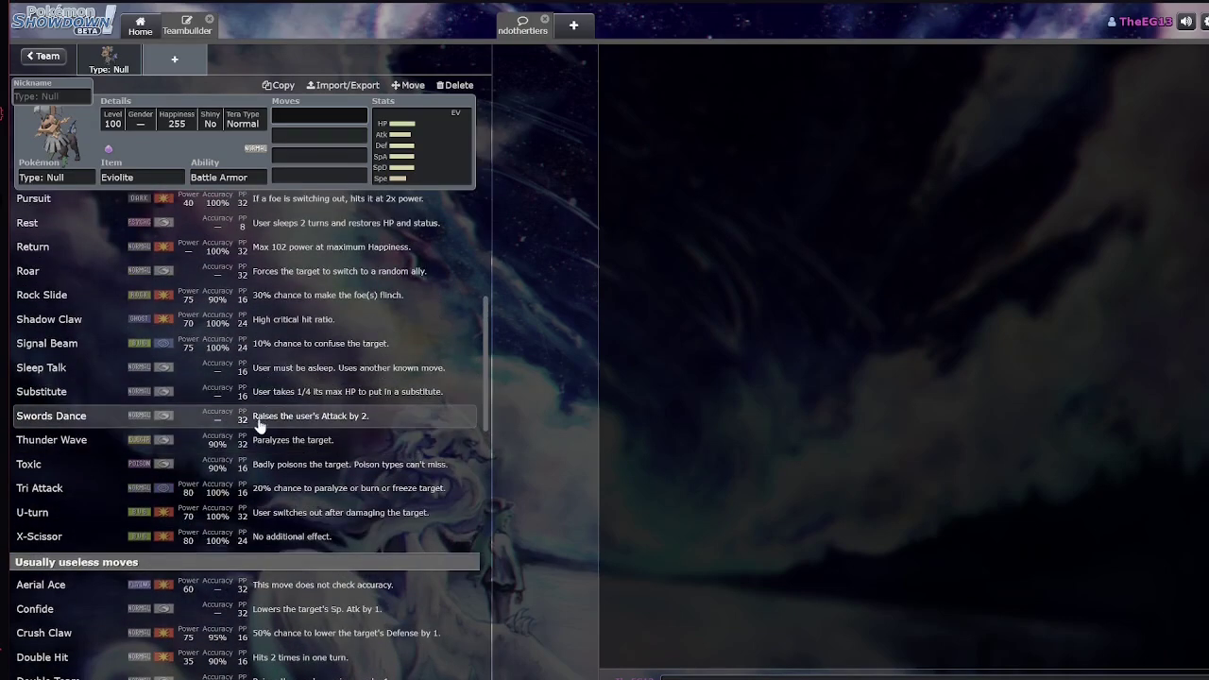
# Replace Type: Null with Silvally in the team slot and look over its ability and available moves
pyautogui.click(59, 177)
pyautogui.write('silvally')
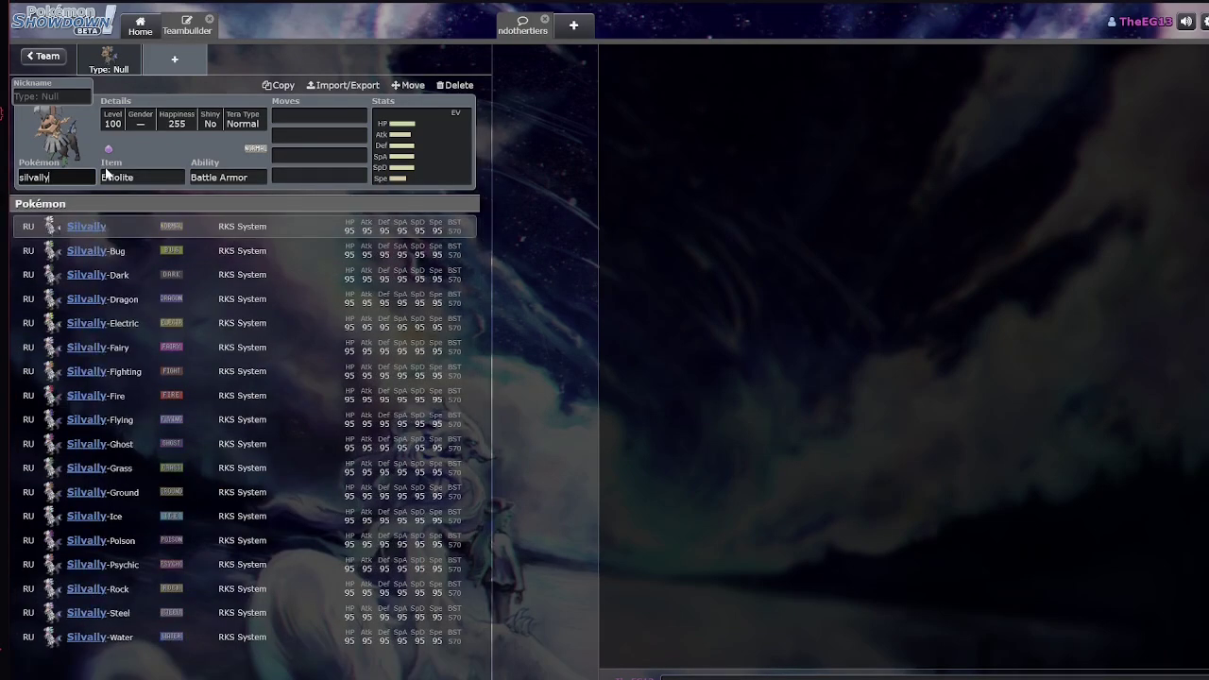
pyautogui.press('Return')
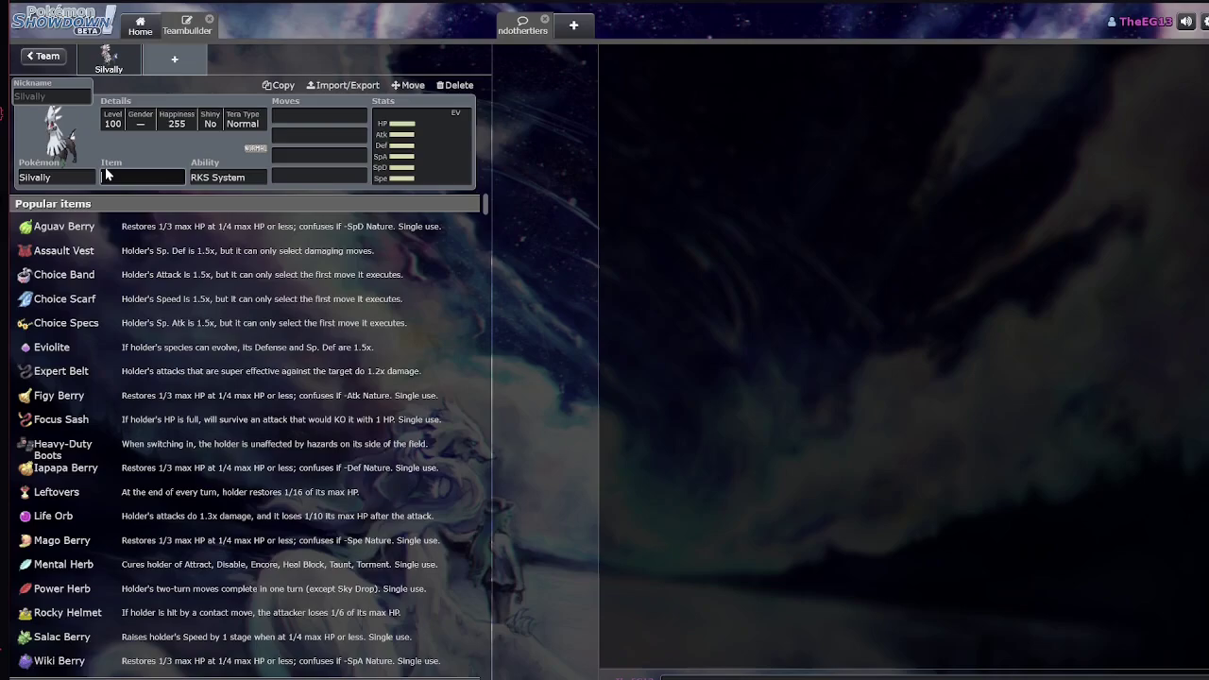
pyautogui.click(229, 172)
pyautogui.click(336, 116)
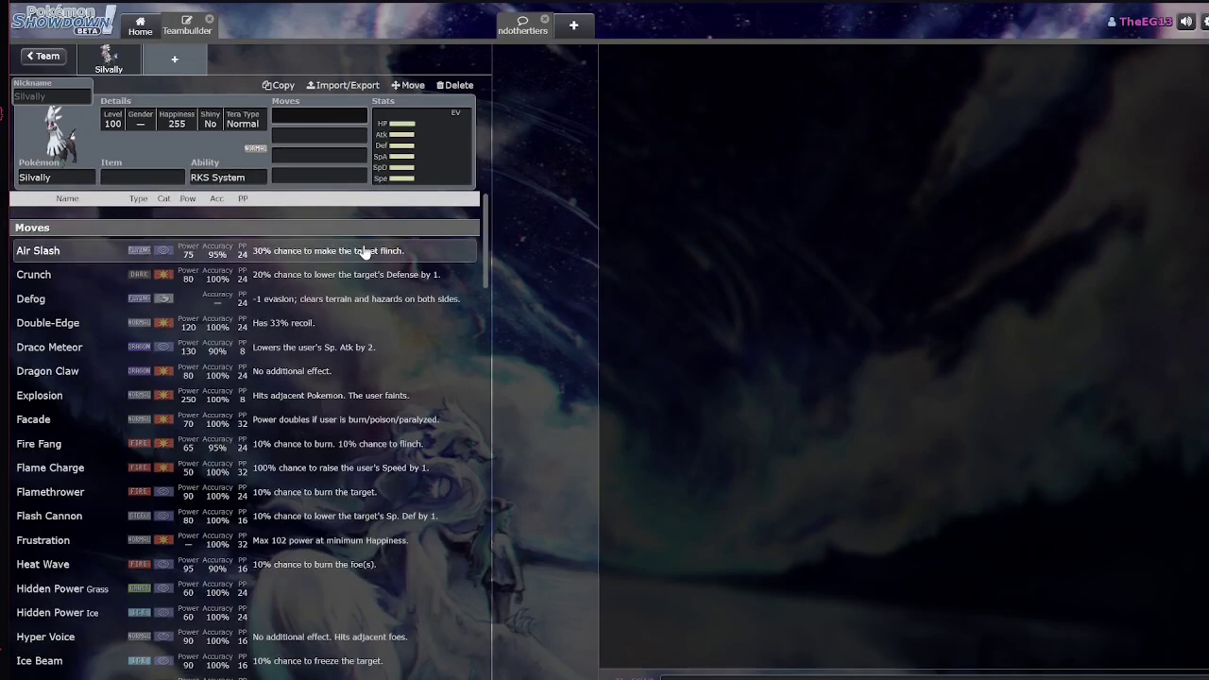
pyautogui.scroll(-10, 315, 345)
pyautogui.scroll(-1, 312, 349)
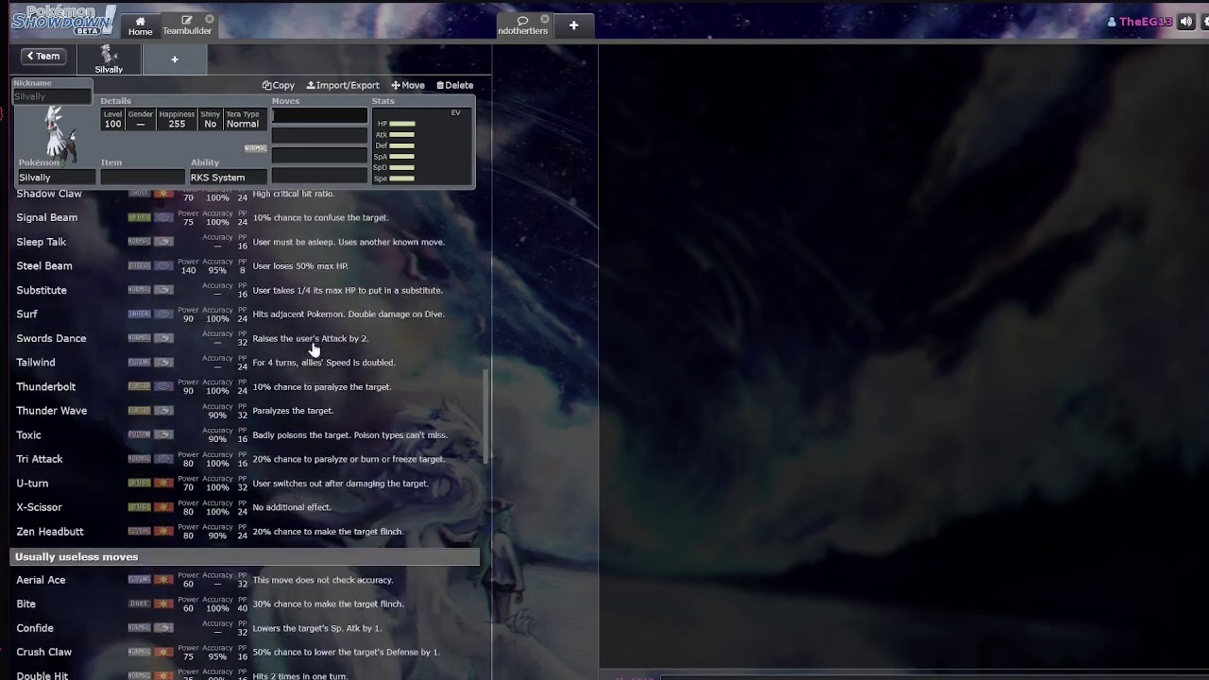
pyautogui.scroll(10, 313, 349)
# Examine Silvally's base stats in the stat editor and in the Pokémon list
pyautogui.click(423, 176)
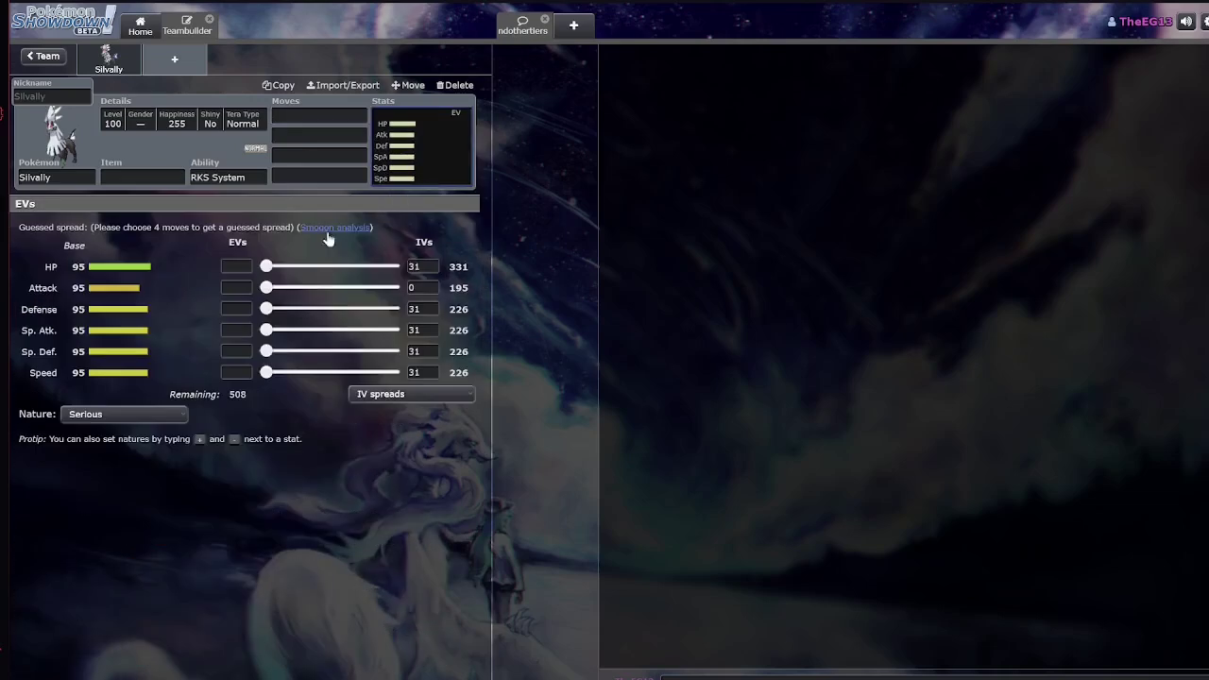
pyautogui.click(79, 178)
pyautogui.doubleClick(79, 178)
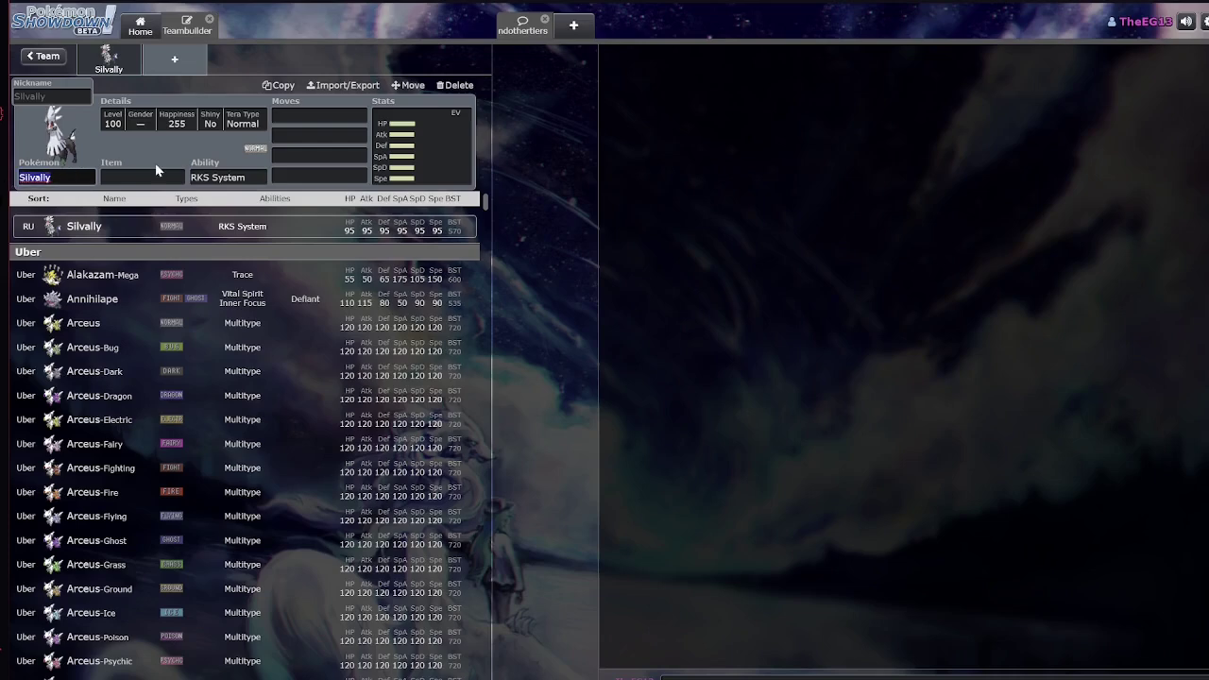
pyautogui.press('Tab')
pyautogui.press('Tab')
pyautogui.press('Tab')
pyautogui.press('Tab')
pyautogui.press('Tab')
pyautogui.press('Tab')
pyautogui.press('Tab')
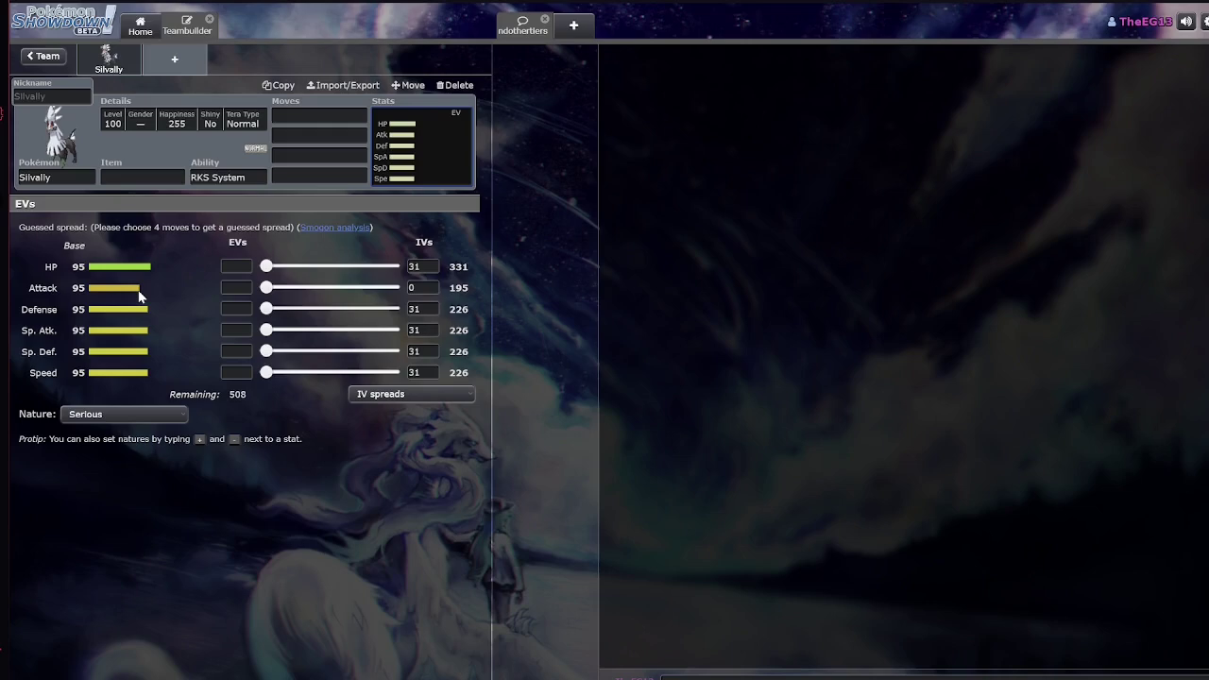
# Switch the team slot back from Silvally to Type: Null and review its ability and available moves
pyautogui.click(43, 175)
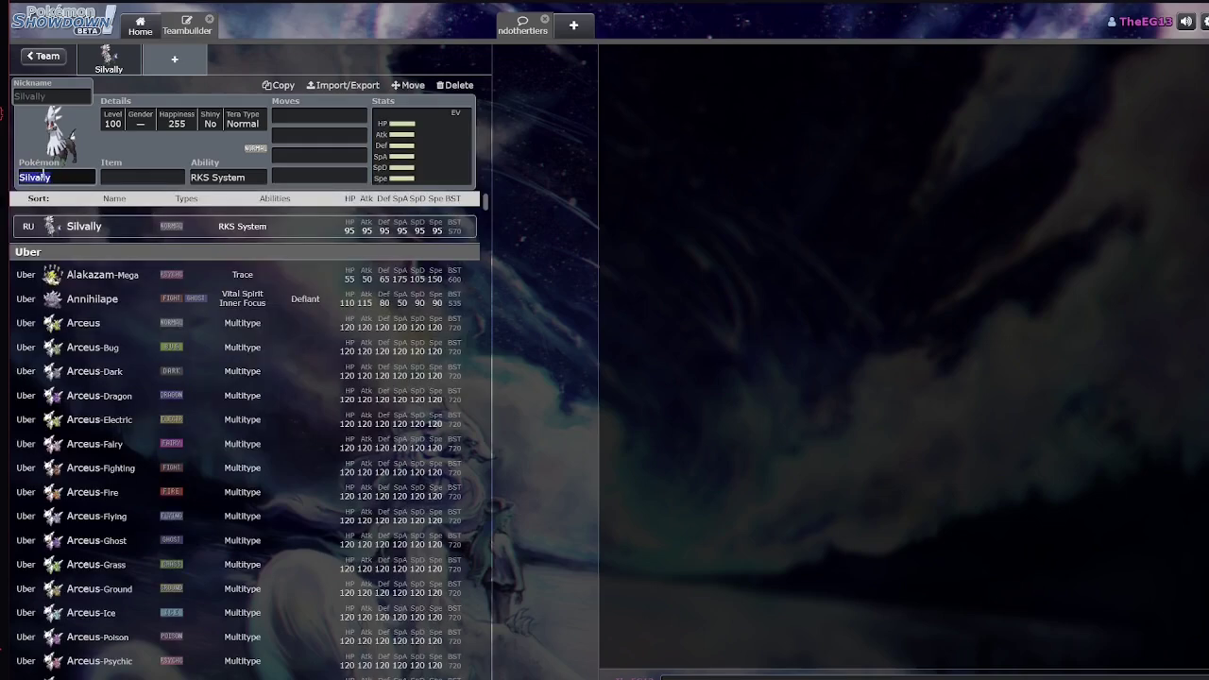
pyautogui.press('BackSpace')
pyautogui.write('type nu')
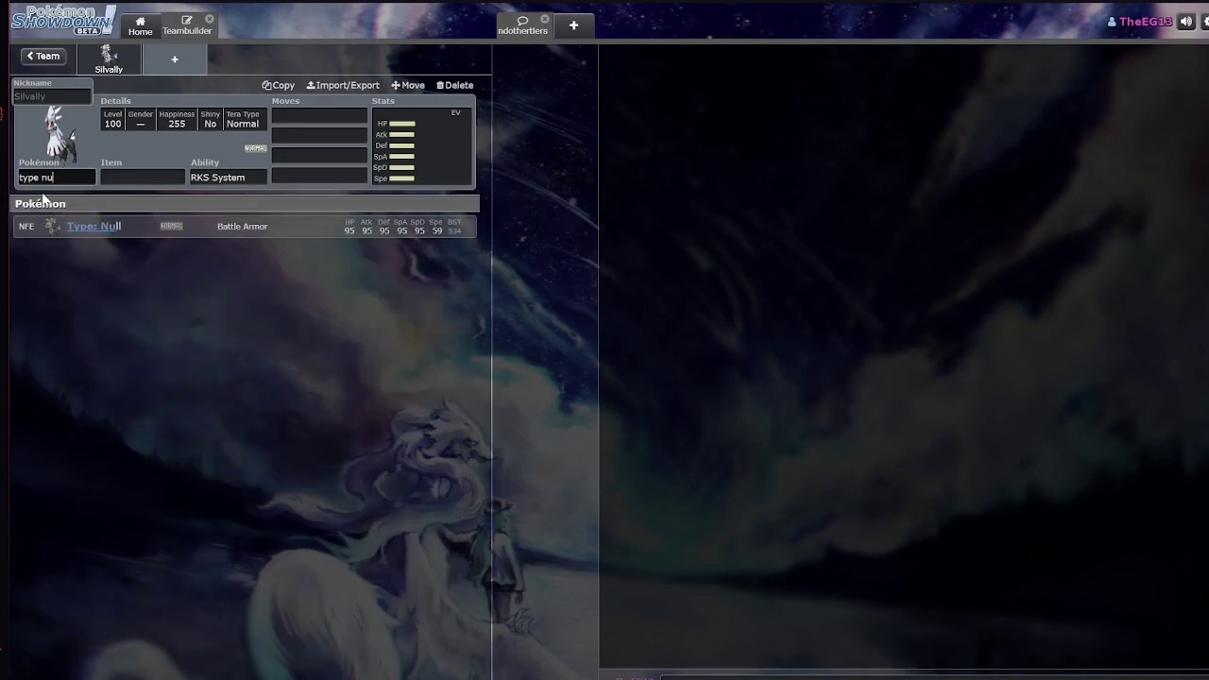
pyautogui.click(162, 226)
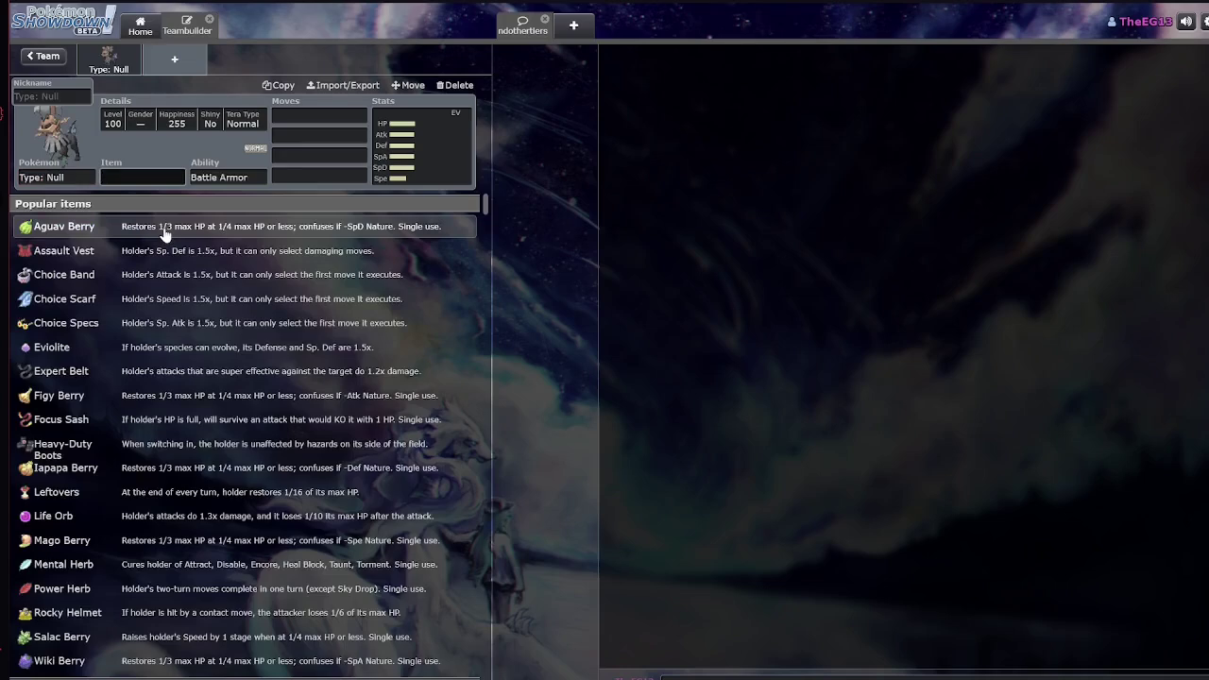
pyautogui.press('Tab')
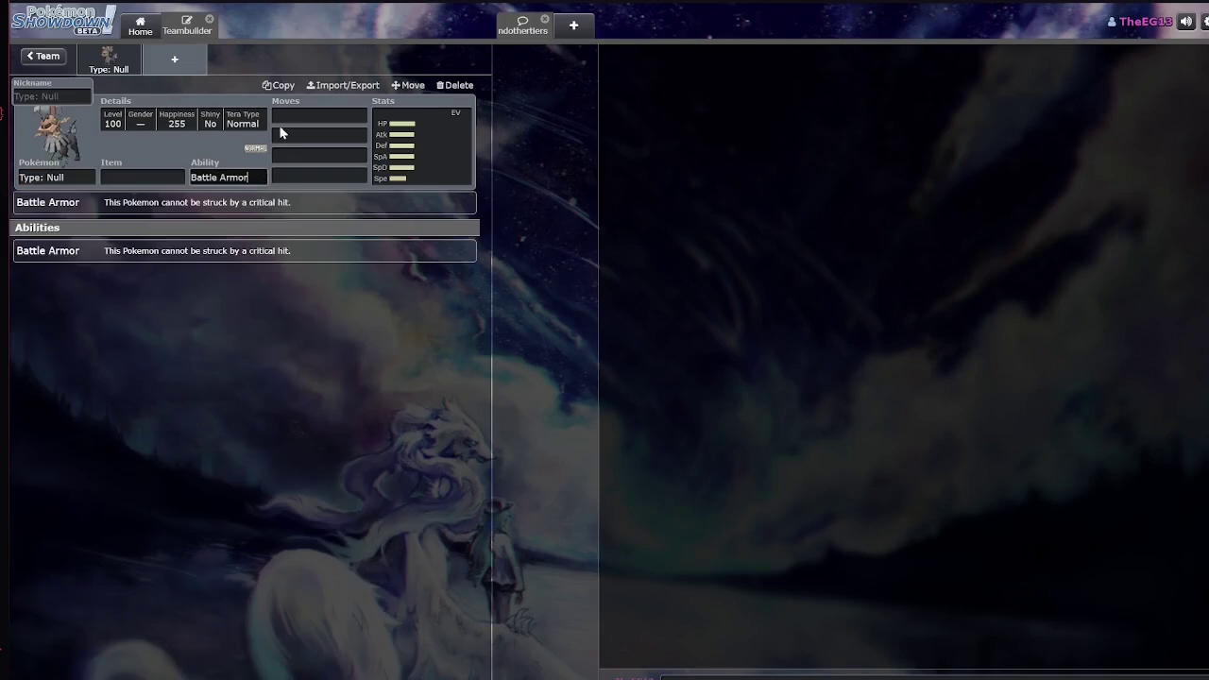
pyautogui.press('Tab')
pyautogui.scroll(-2, 324, 305)
pyautogui.scroll(1, 316, 324)
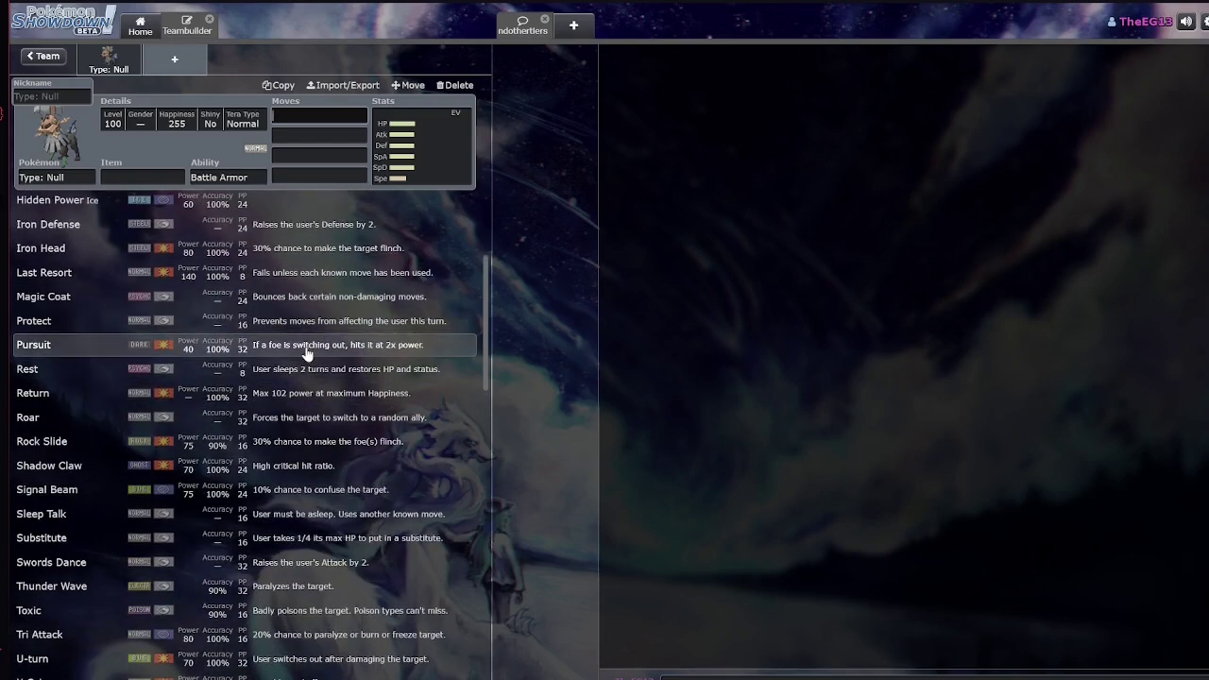
pyautogui.scroll(-2, 319, 341)
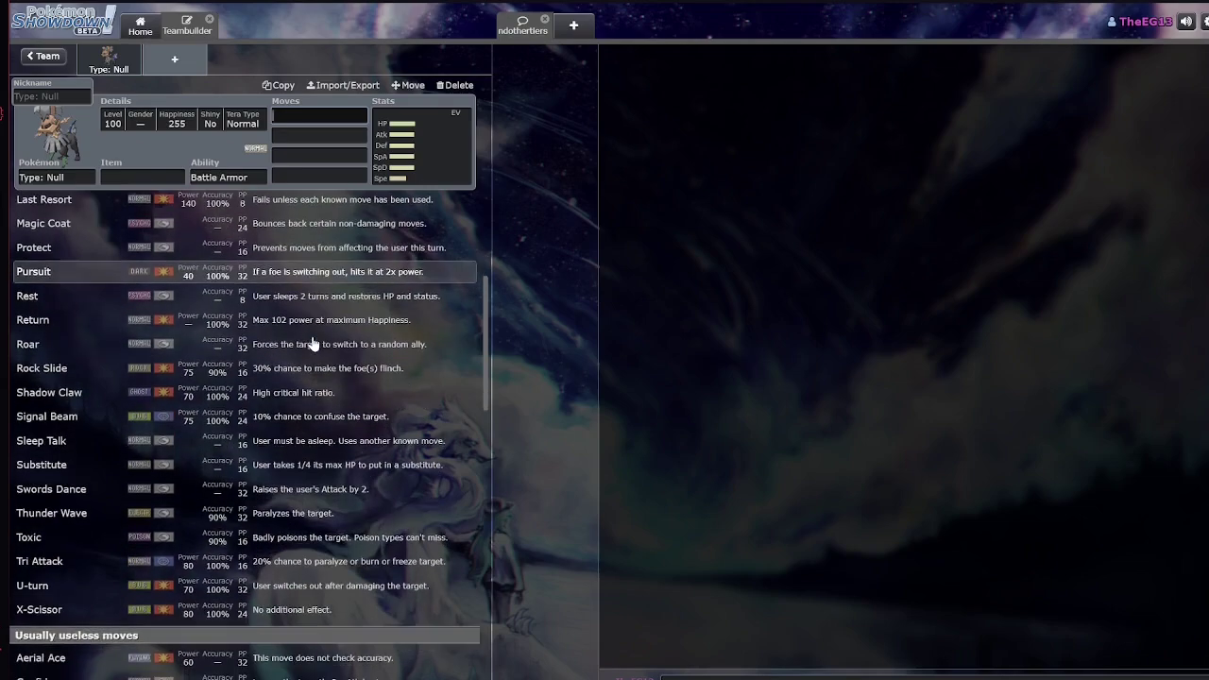
pyautogui.scroll(3, 318, 331)
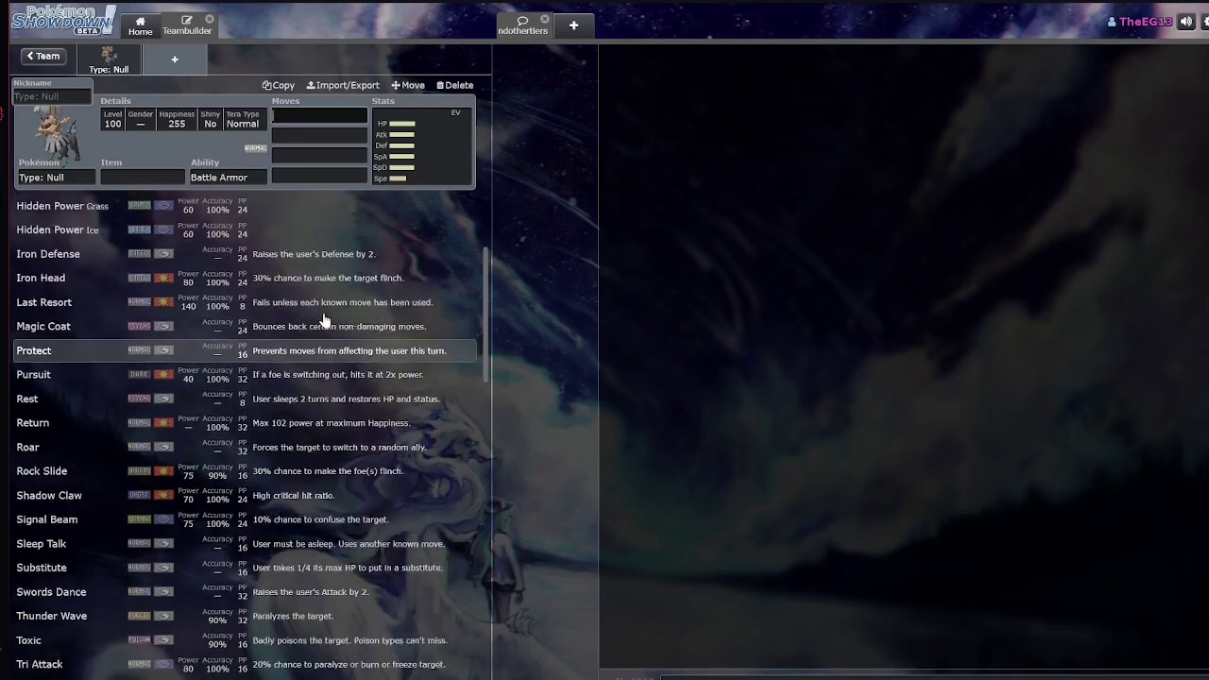
pyautogui.scroll(3, 323, 321)
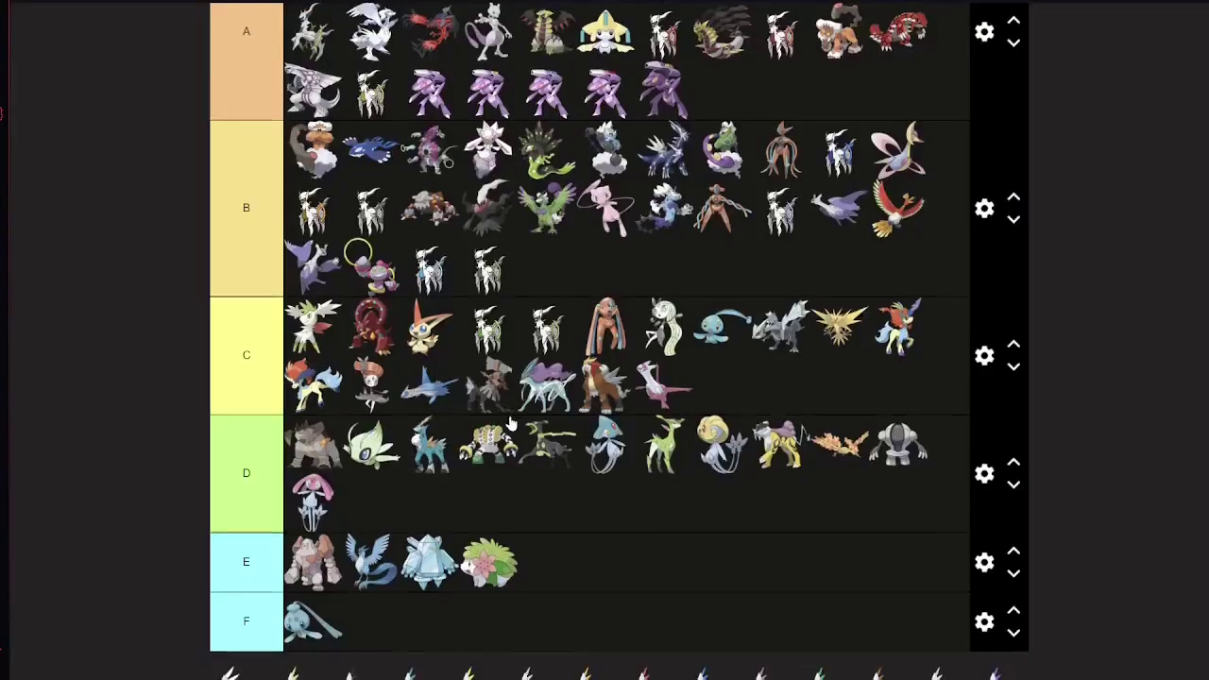
# Return to the tier list and place the base Silvally in tier C directly before Type: Null
pyautogui.scroll(-1, 517, 414)
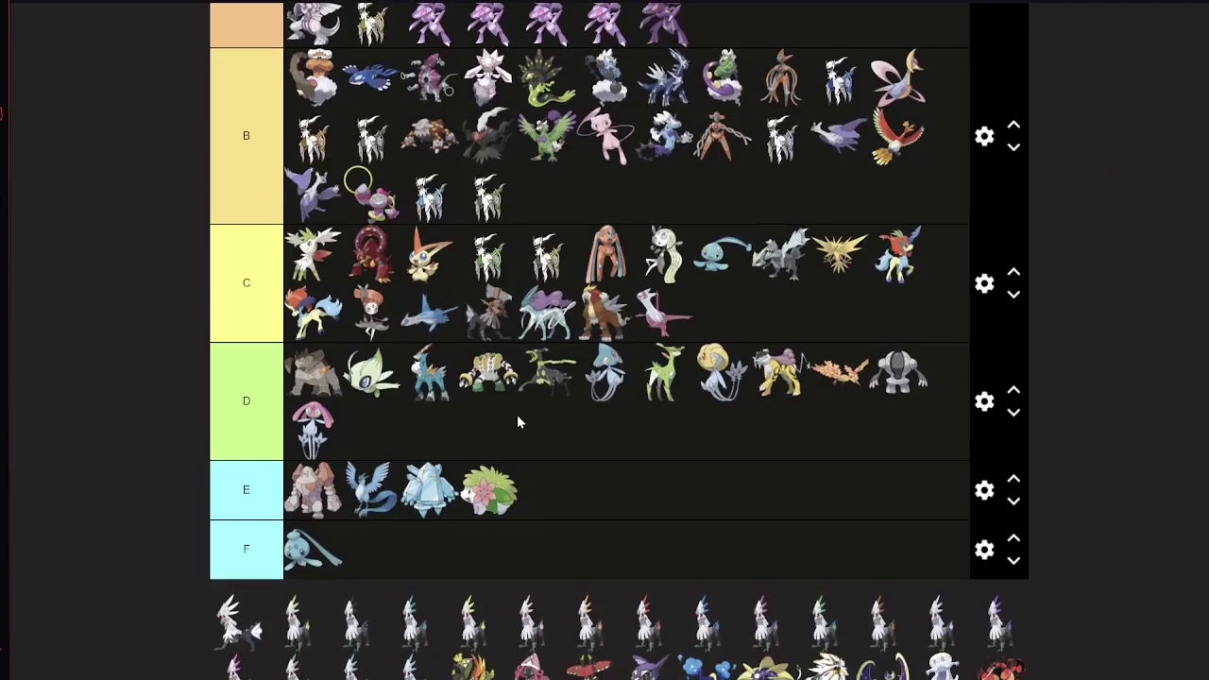
pyautogui.moveTo(232, 623); pyautogui.dragTo(573, 342)
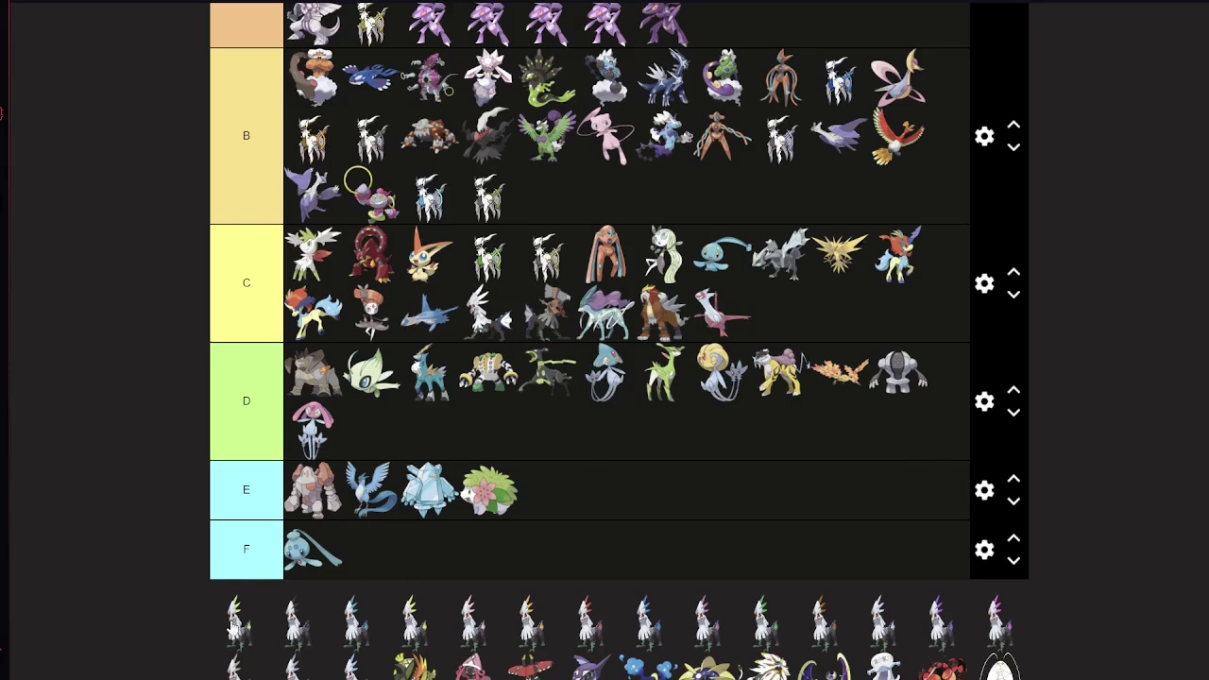
# Place the first two unranked Silvally type forms in tier D after Mesprit
pyautogui.scroll(-1, 232, 628)
pyautogui.scroll(1, 232, 628)
pyautogui.scroll(-1, 236, 634)
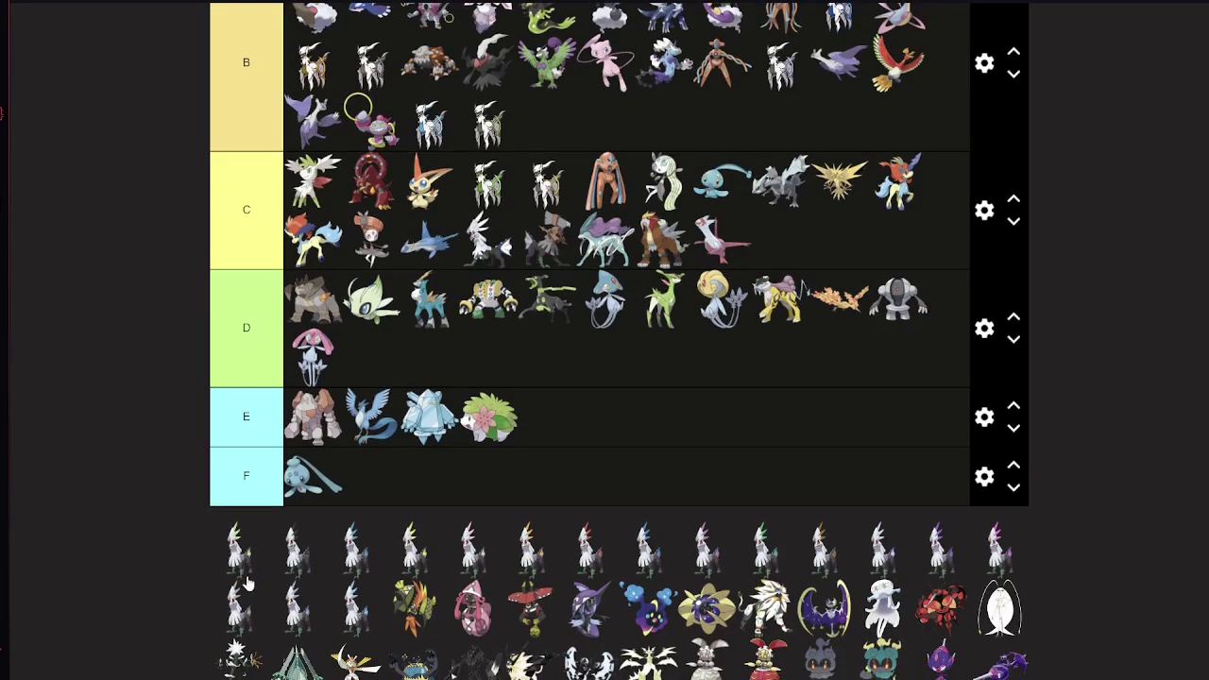
pyautogui.scroll(1, 248, 583)
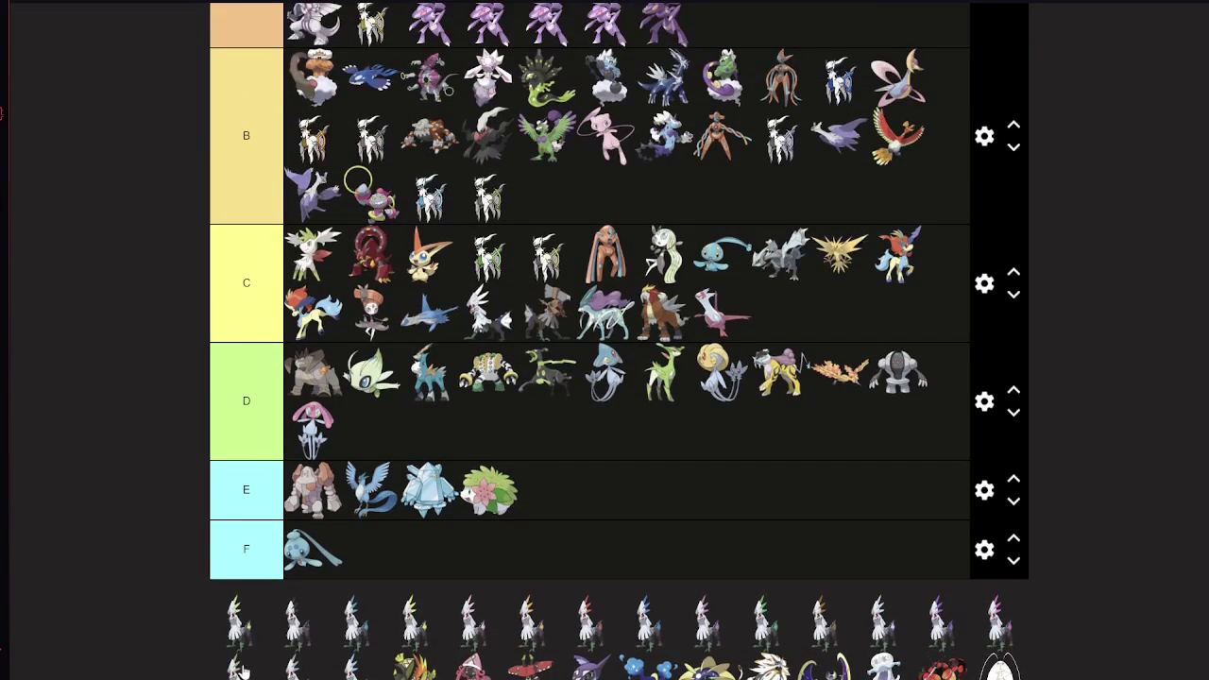
pyautogui.moveTo(241, 644); pyautogui.dragTo(377, 439)
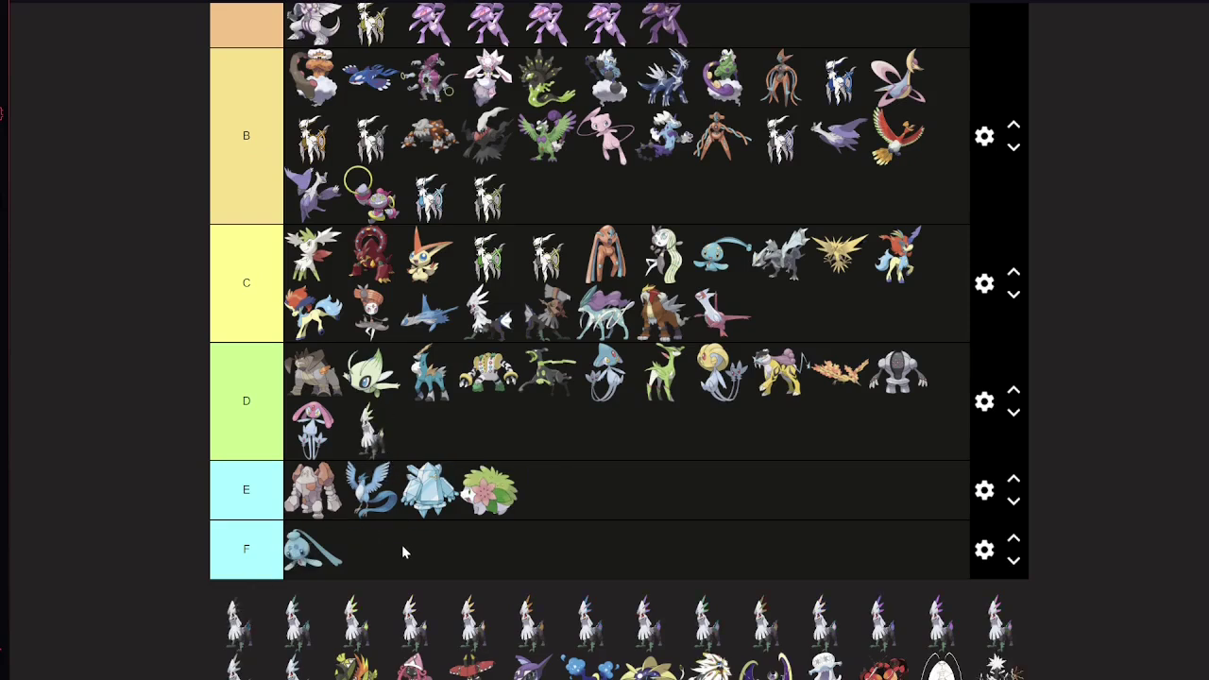
pyautogui.moveTo(241, 630); pyautogui.dragTo(345, 434)
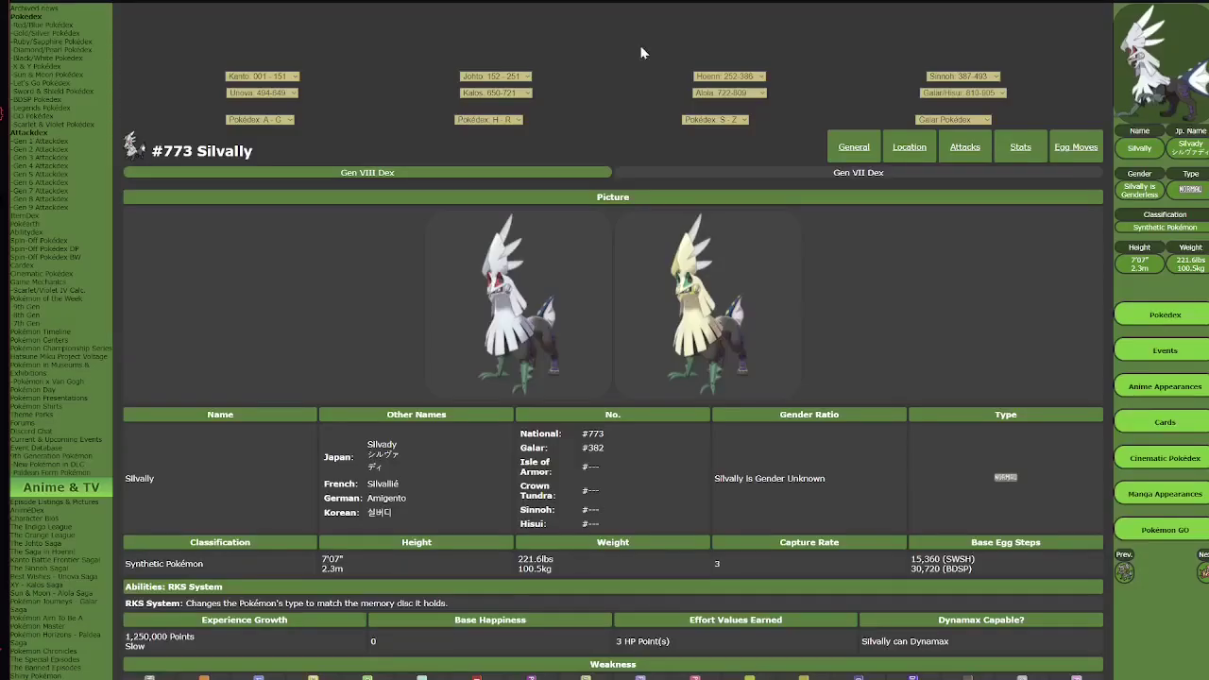
# Check Silvally's alternate forms on its Pokédex page and place more of its type forms in tier D after Mesprit
pyautogui.scroll(-6, 641, 52)
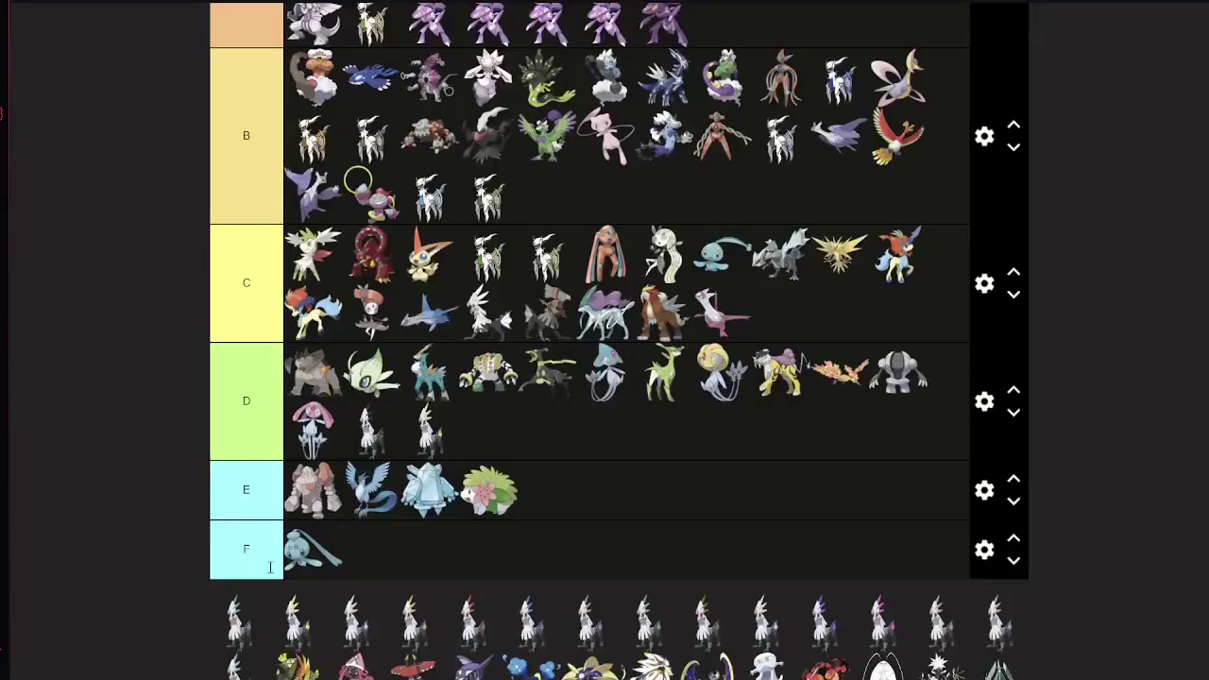
pyautogui.moveTo(240, 614); pyautogui.dragTo(476, 432)
pyautogui.moveTo(238, 618); pyautogui.dragTo(654, 449)
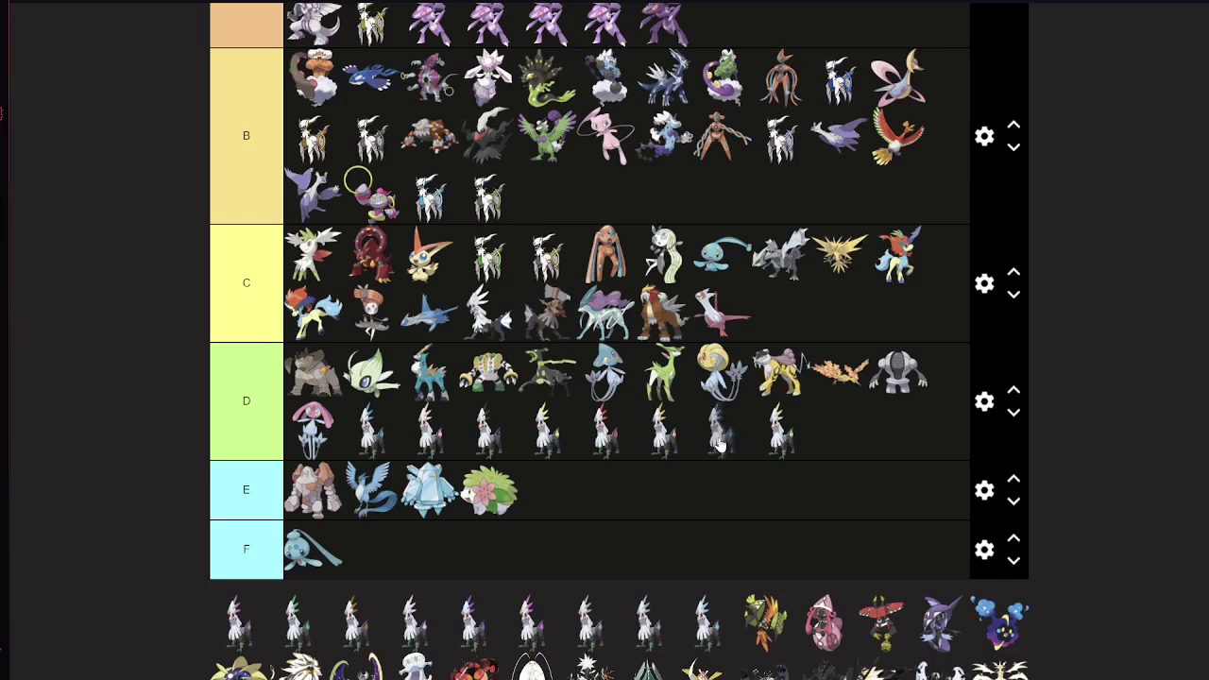
pyautogui.moveTo(242, 621); pyautogui.dragTo(532, 432)
pyautogui.moveTo(249, 610); pyautogui.dragTo(802, 433)
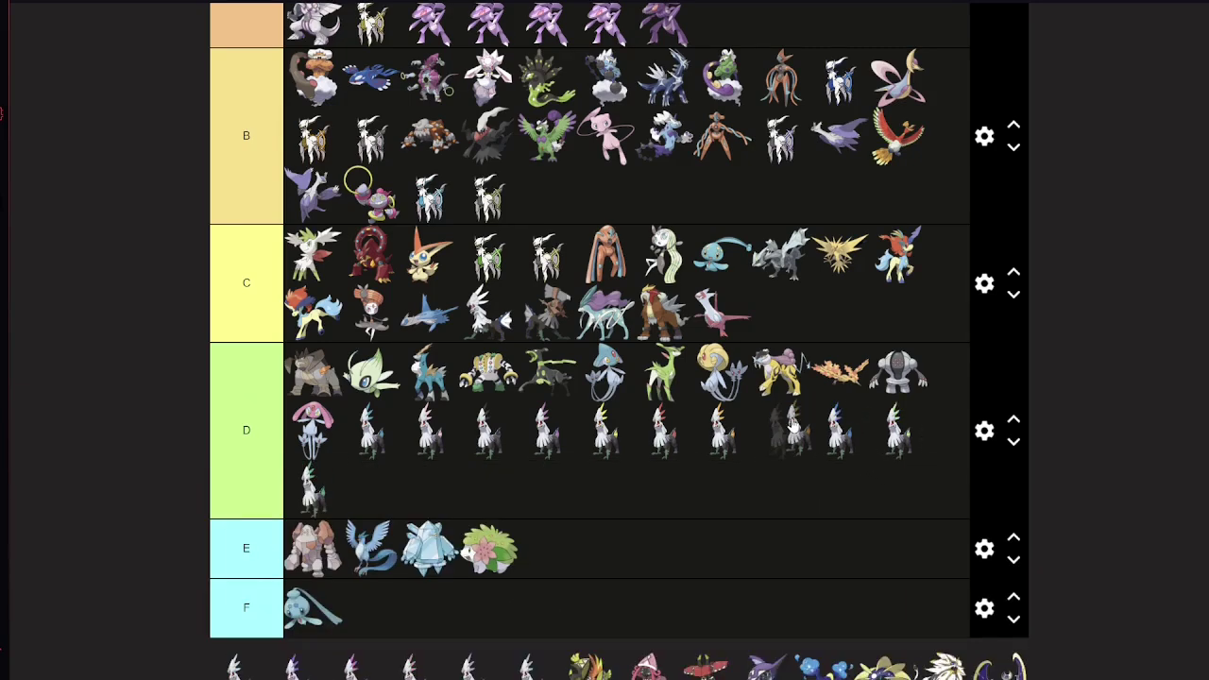
# Add another Silvally type form to tier D's second row and recheck the alternate forms on its Pokédex page
pyautogui.scroll(-1, 628, 487)
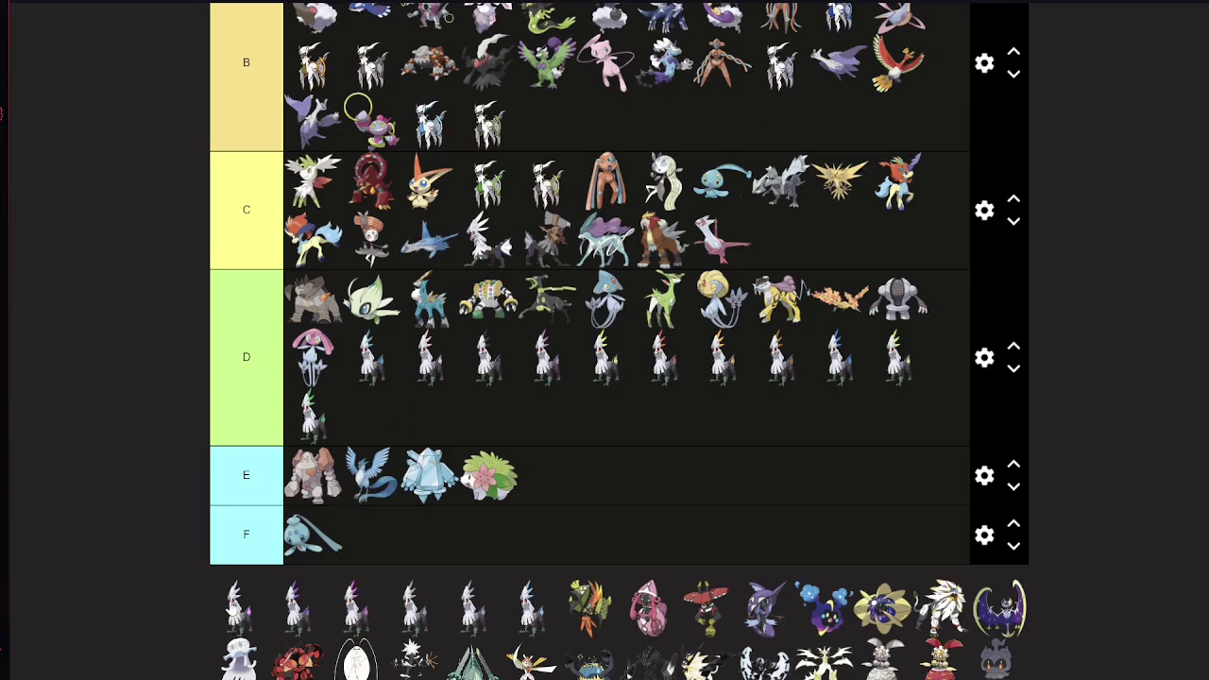
pyautogui.moveTo(236, 609); pyautogui.dragTo(884, 374)
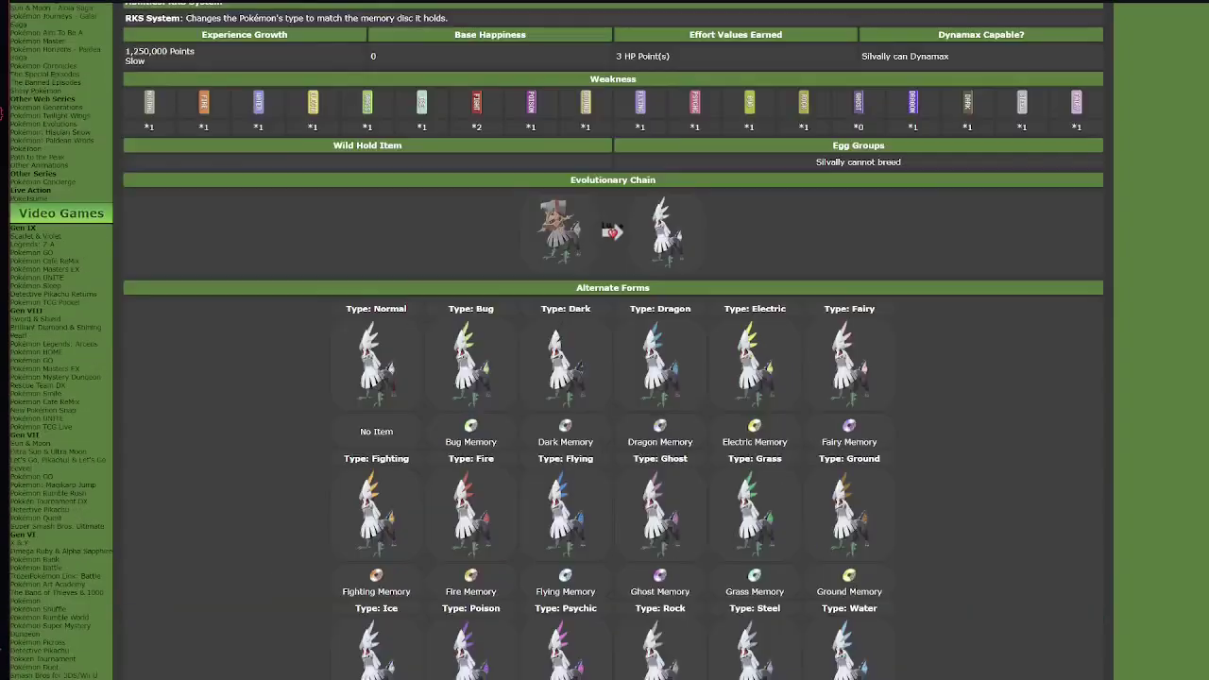
pyautogui.scroll(-1, 692, 321)
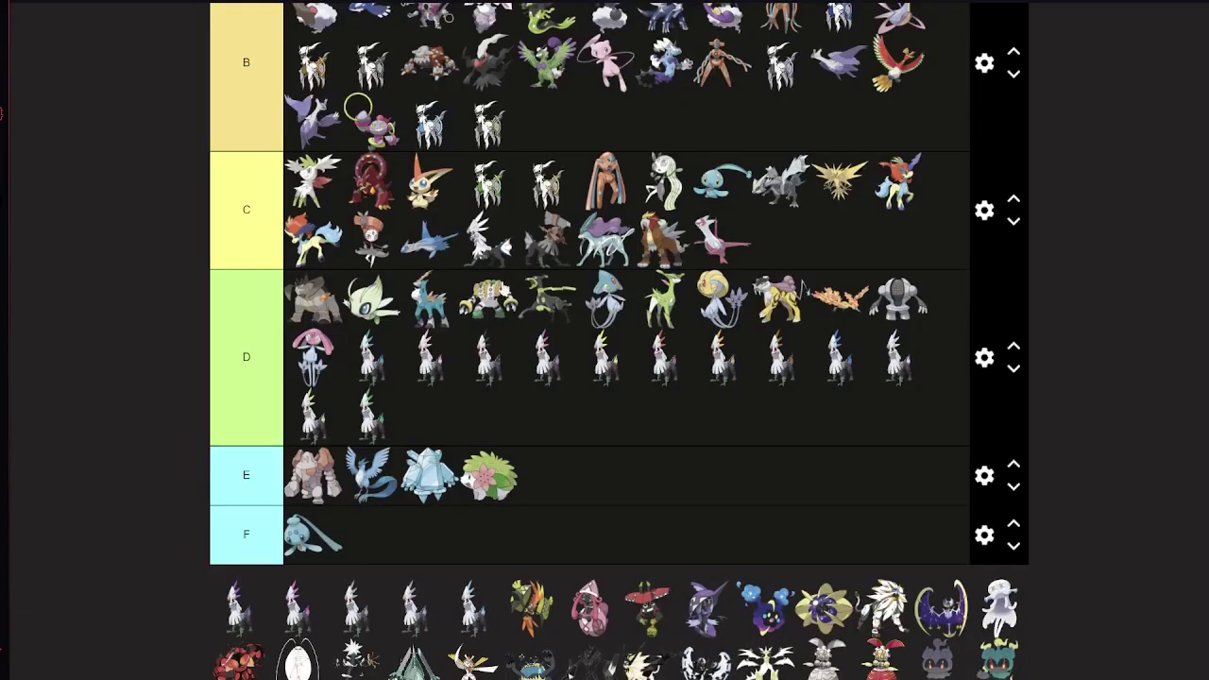
# Place the remaining unranked Silvally type forms in tier D around Mesprit, and move one Silvally form directly before Registeel
pyautogui.moveTo(311, 357); pyautogui.dragTo(364, 373)
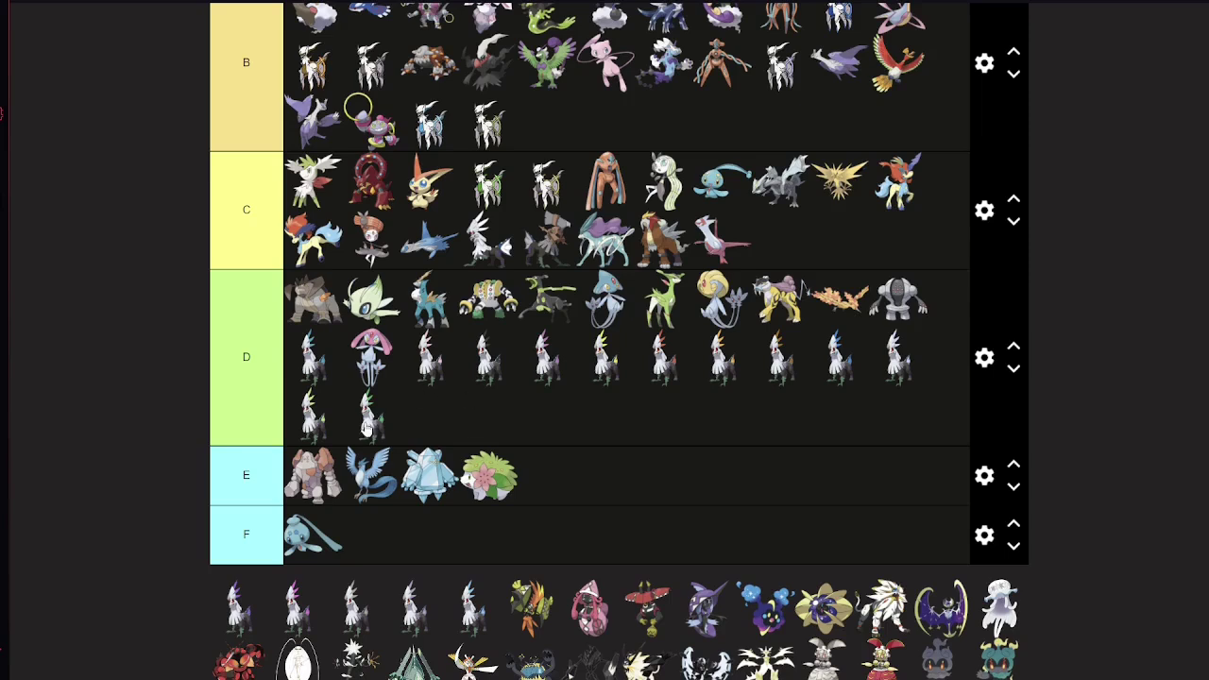
pyautogui.moveTo(255, 607); pyautogui.dragTo(483, 359)
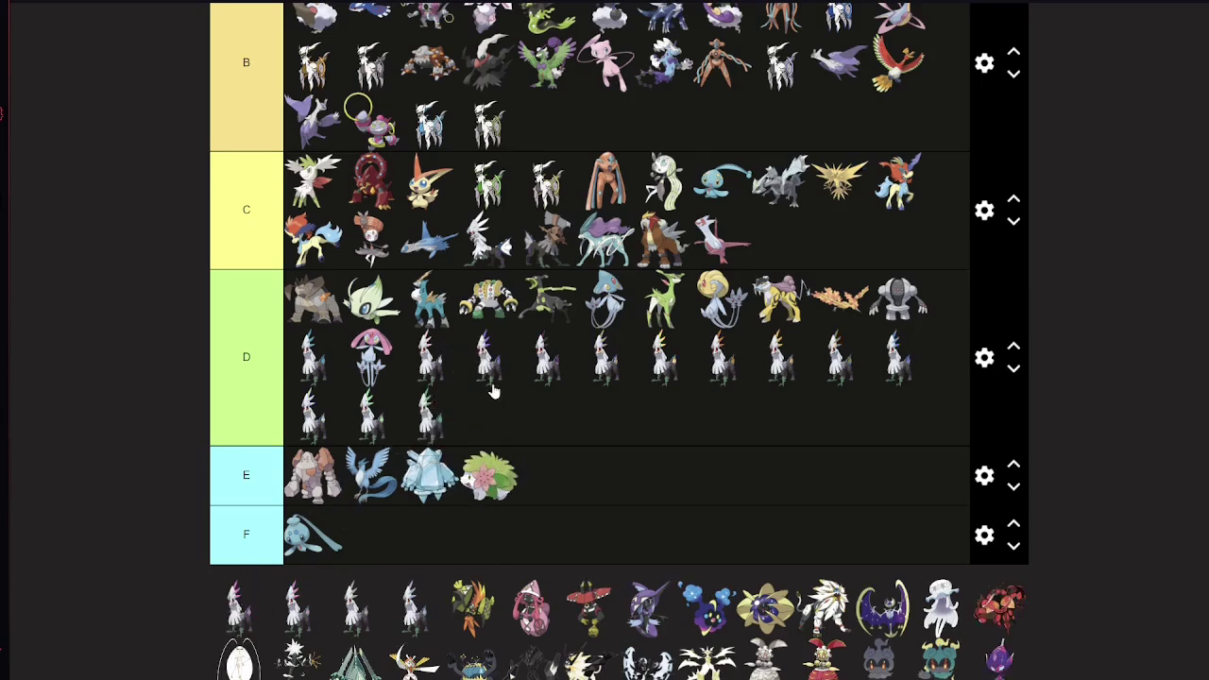
pyautogui.moveTo(231, 614); pyautogui.dragTo(624, 363)
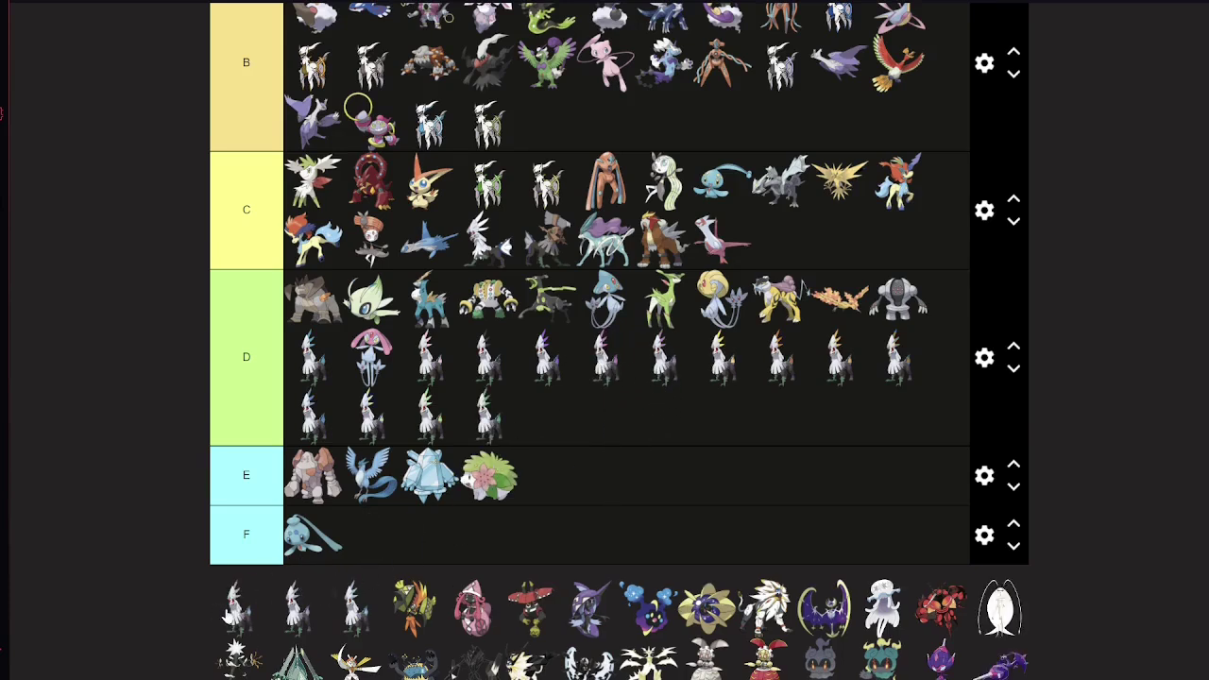
pyautogui.moveTo(231, 614); pyautogui.dragTo(765, 370)
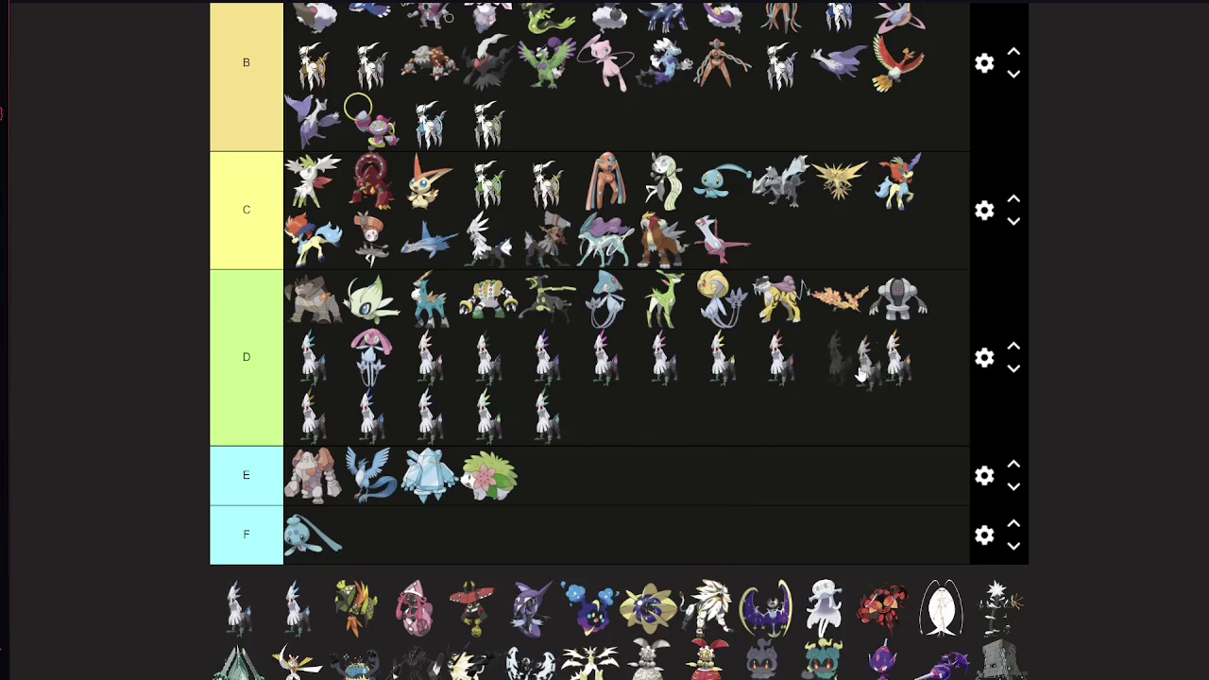
pyautogui.moveTo(321, 638); pyautogui.dragTo(671, 378)
pyautogui.moveTo(241, 609); pyautogui.dragTo(557, 347)
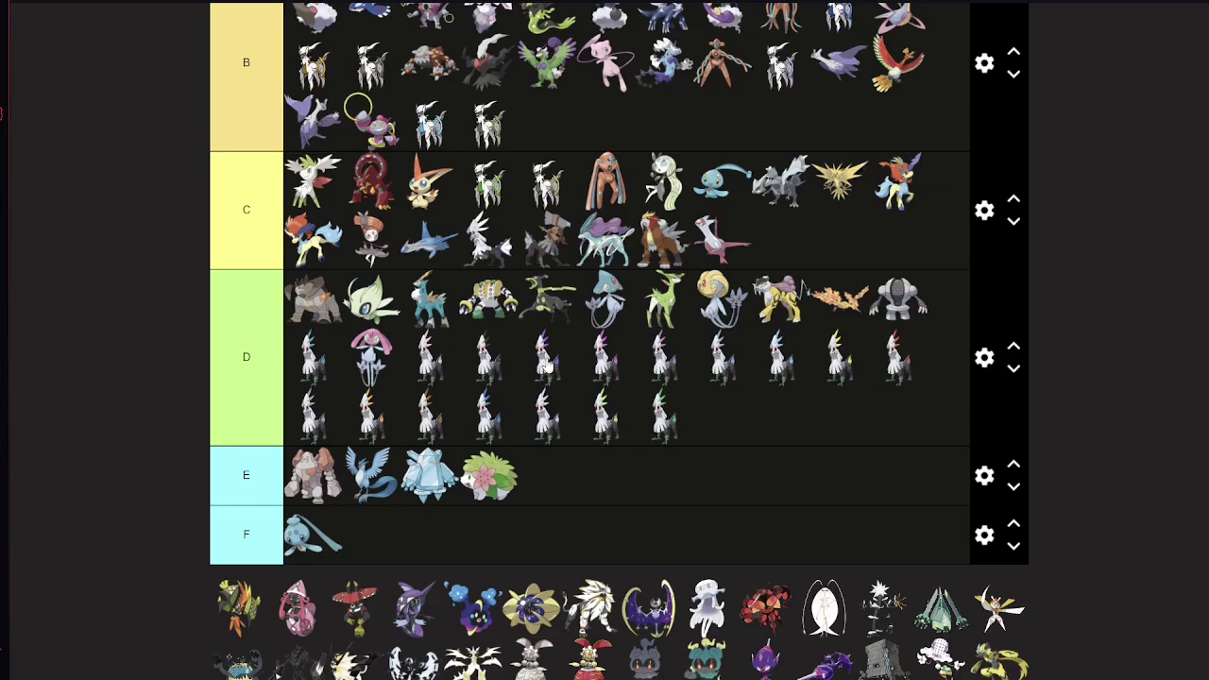
pyautogui.moveTo(547, 368); pyautogui.dragTo(901, 321)
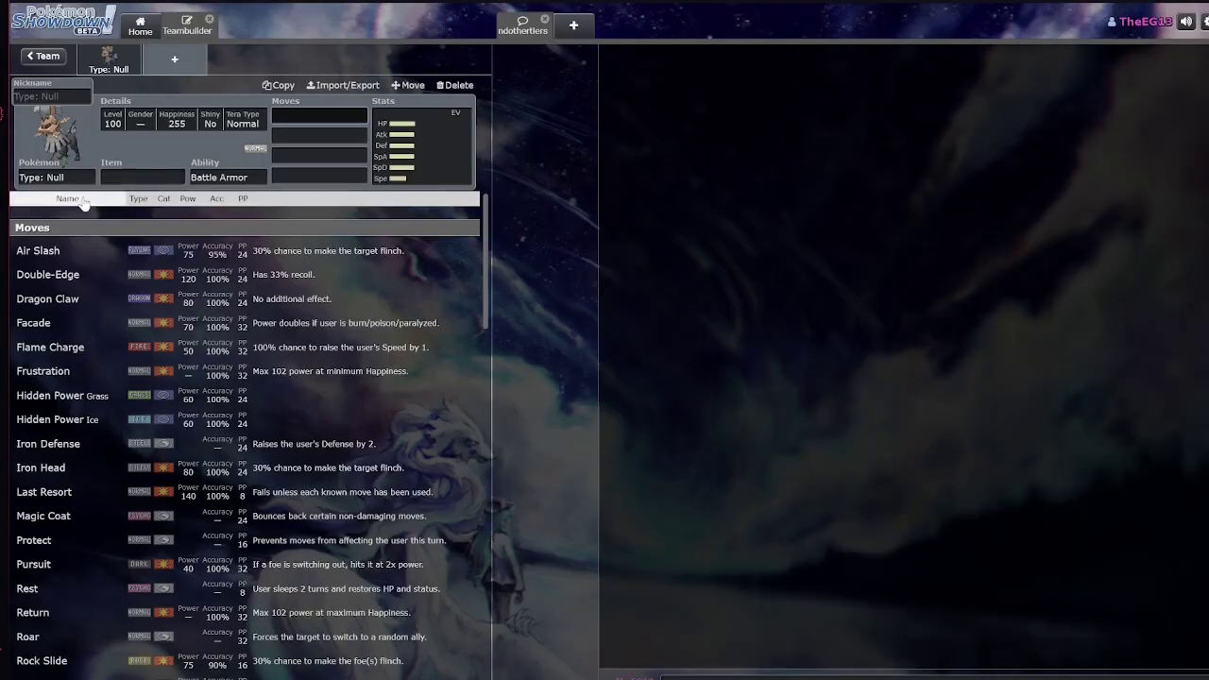
# Switch to the Pokémon Showdown teambuilder and replace Type: Null with Tapu Koko
pyautogui.click(57, 177)
pyautogui.write('tapu kok')
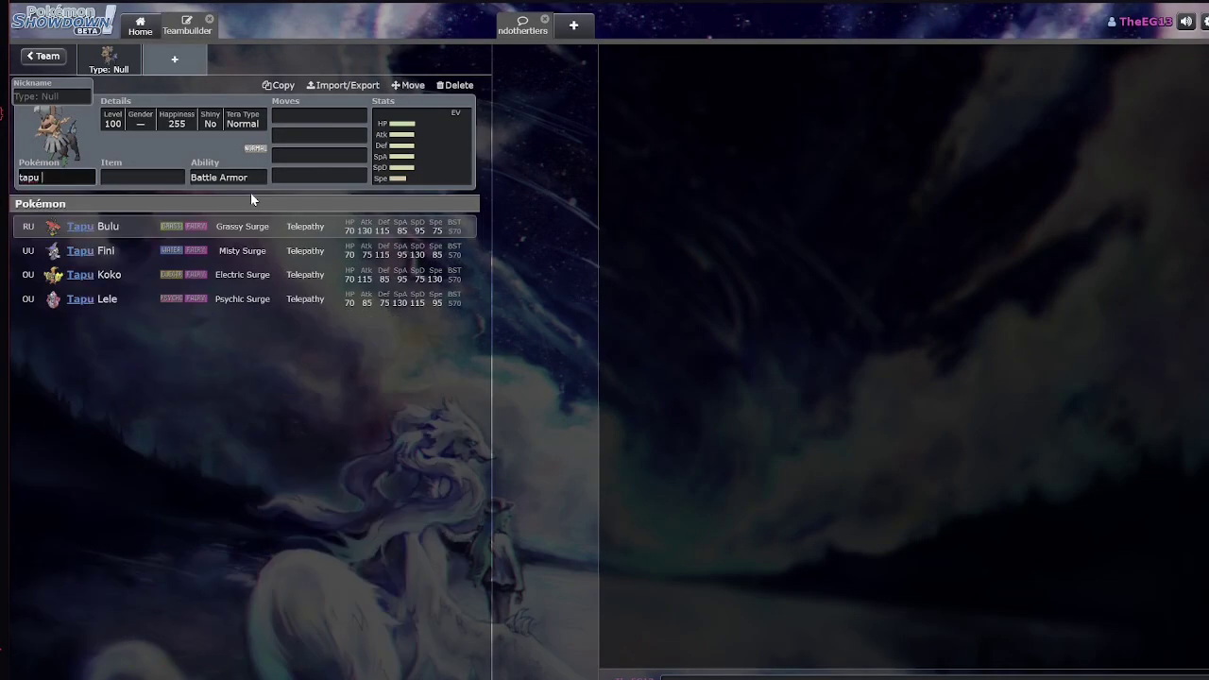
pyautogui.press('BackSpace')
pyautogui.press('BackSpace')
pyautogui.press('BackSpace')
pyautogui.press('BackSpace')
pyautogui.write('koko')
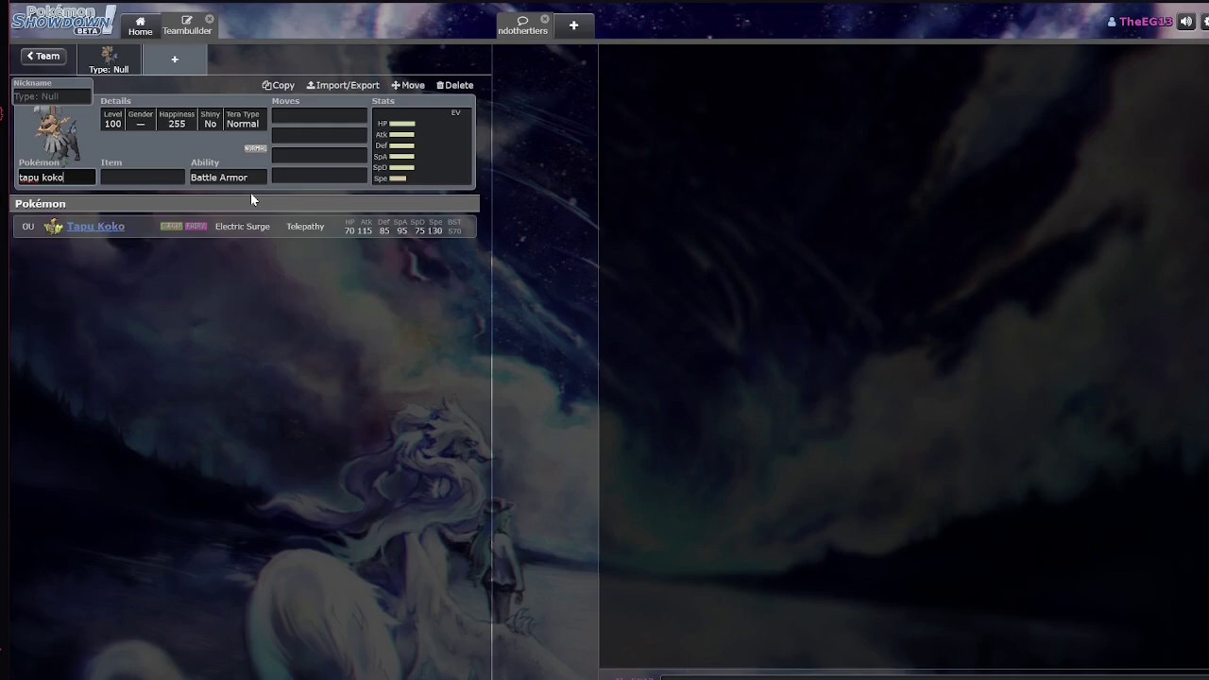
pyautogui.press('Return')
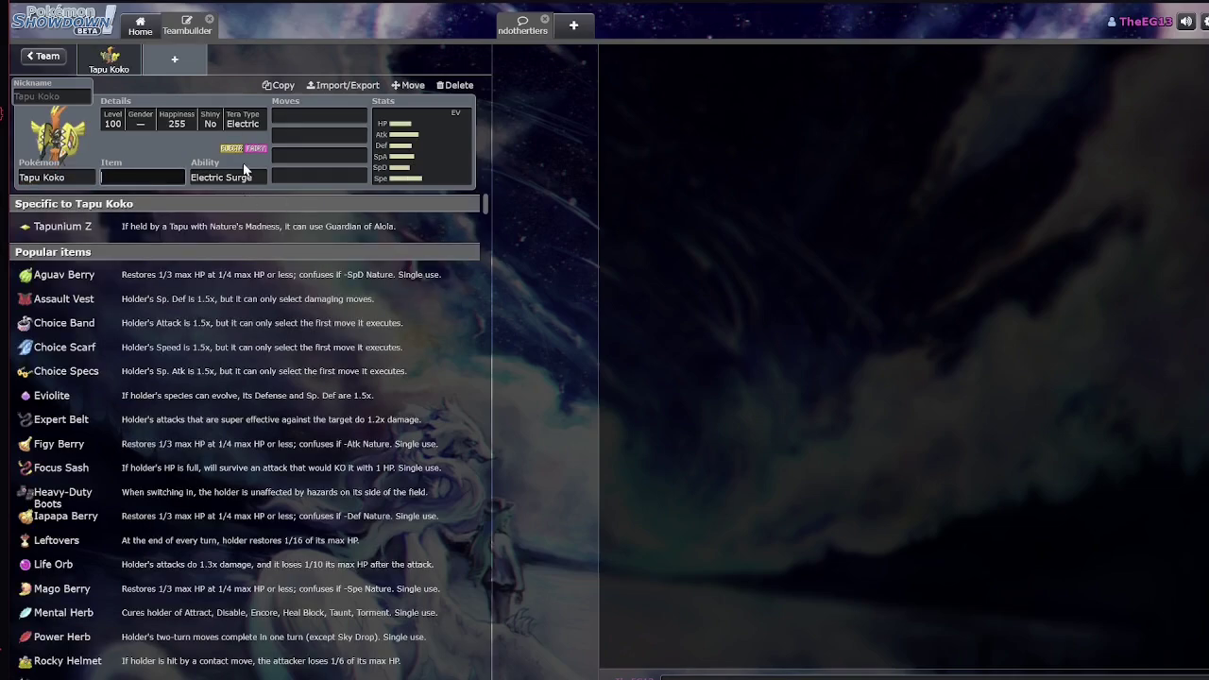
# Examine Tapu Koko's ability and its list of available moves
pyautogui.click(253, 179)
pyautogui.hotkey('shift', 'Tab')
pyautogui.press('Tab')
pyautogui.click(288, 115)
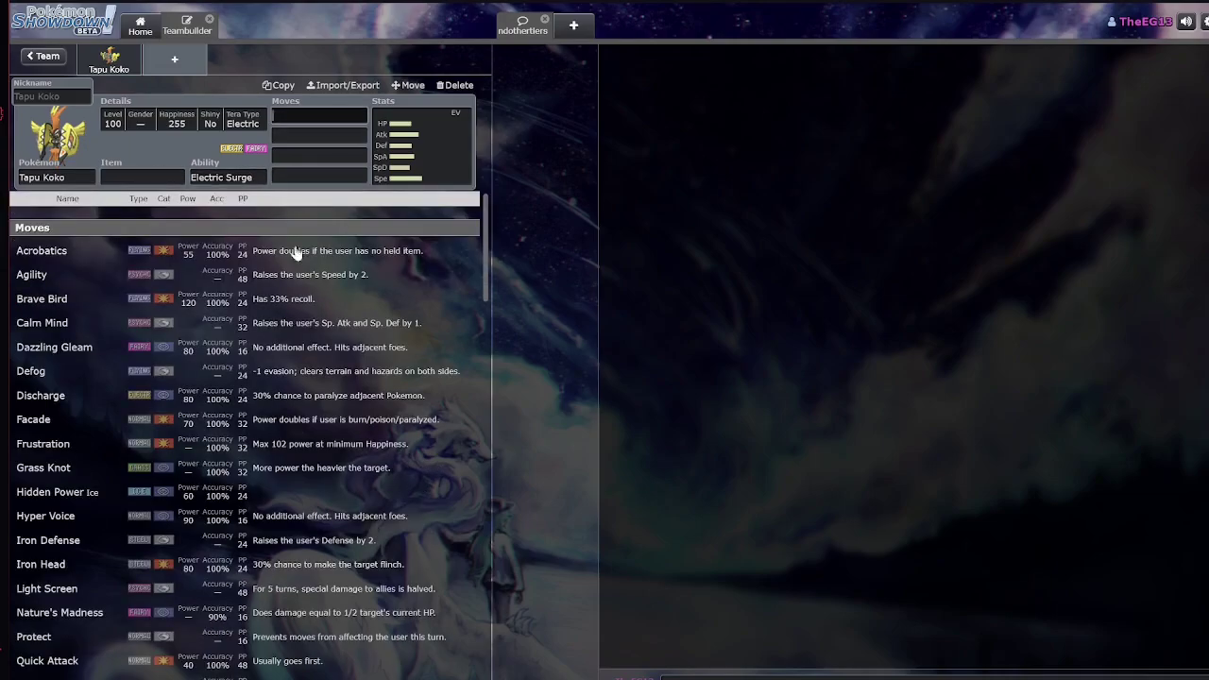
pyautogui.scroll(-7, 342, 482)
pyautogui.scroll(7, 342, 482)
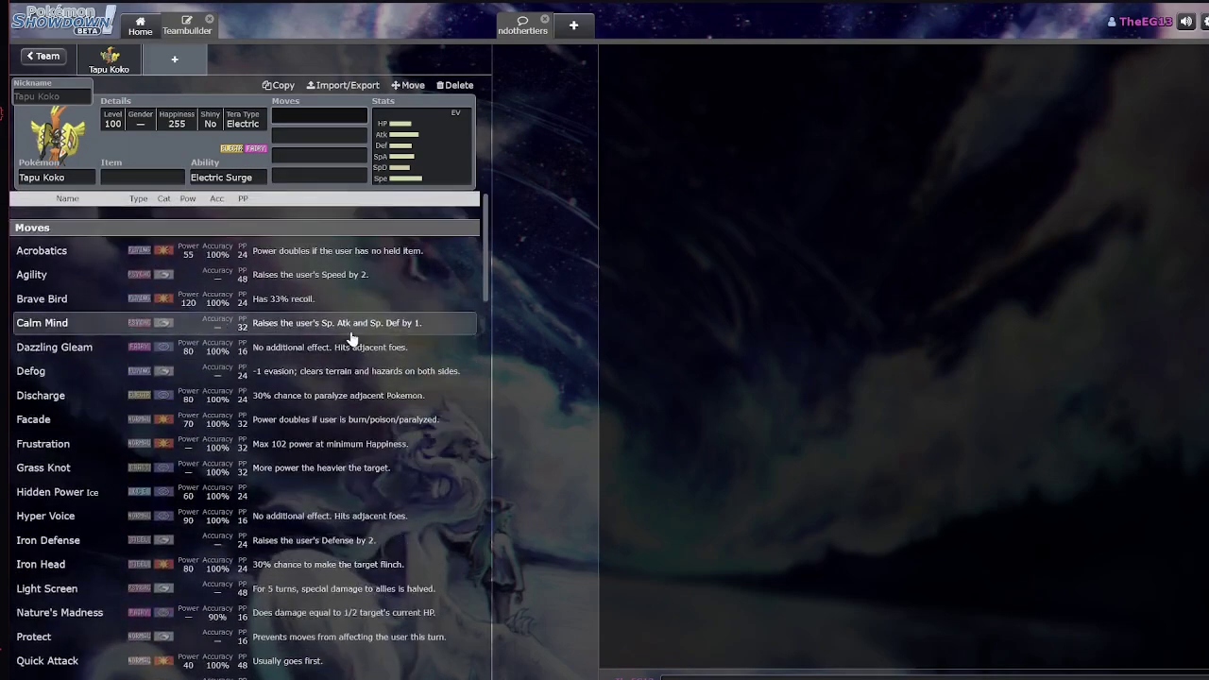
pyautogui.click(87, 177)
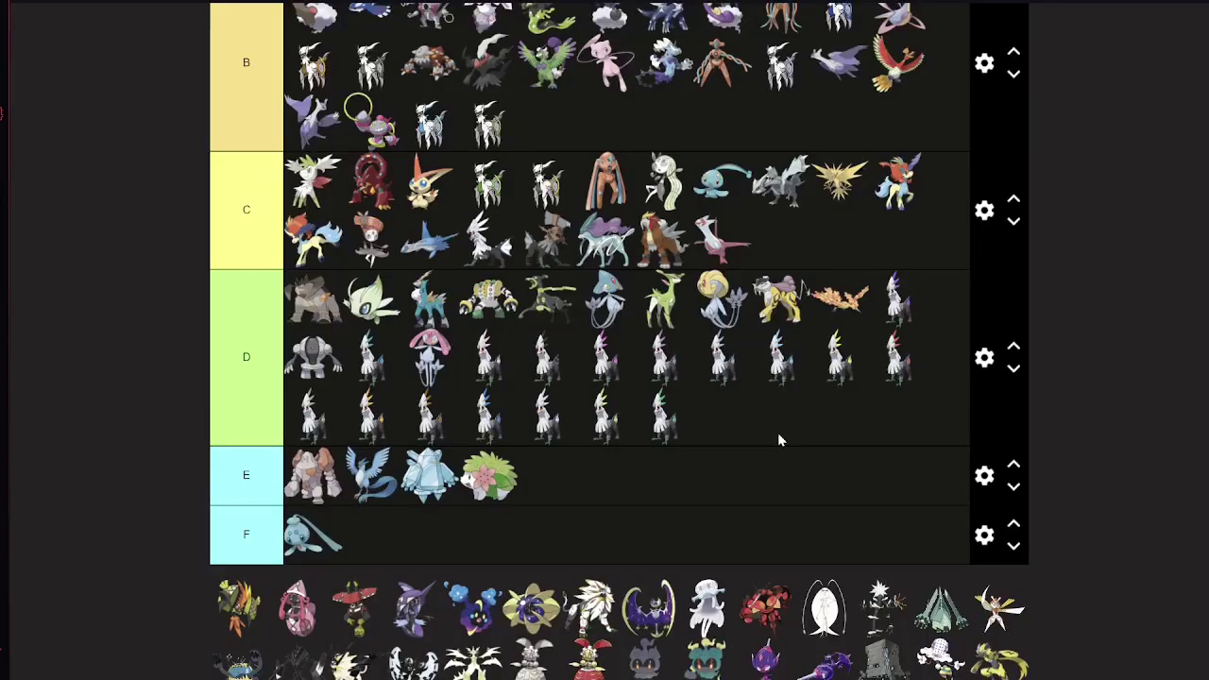
# Return to the tier list and place Tapu Koko in tier B directly before Heatran
pyautogui.scroll(1, 243, 625)
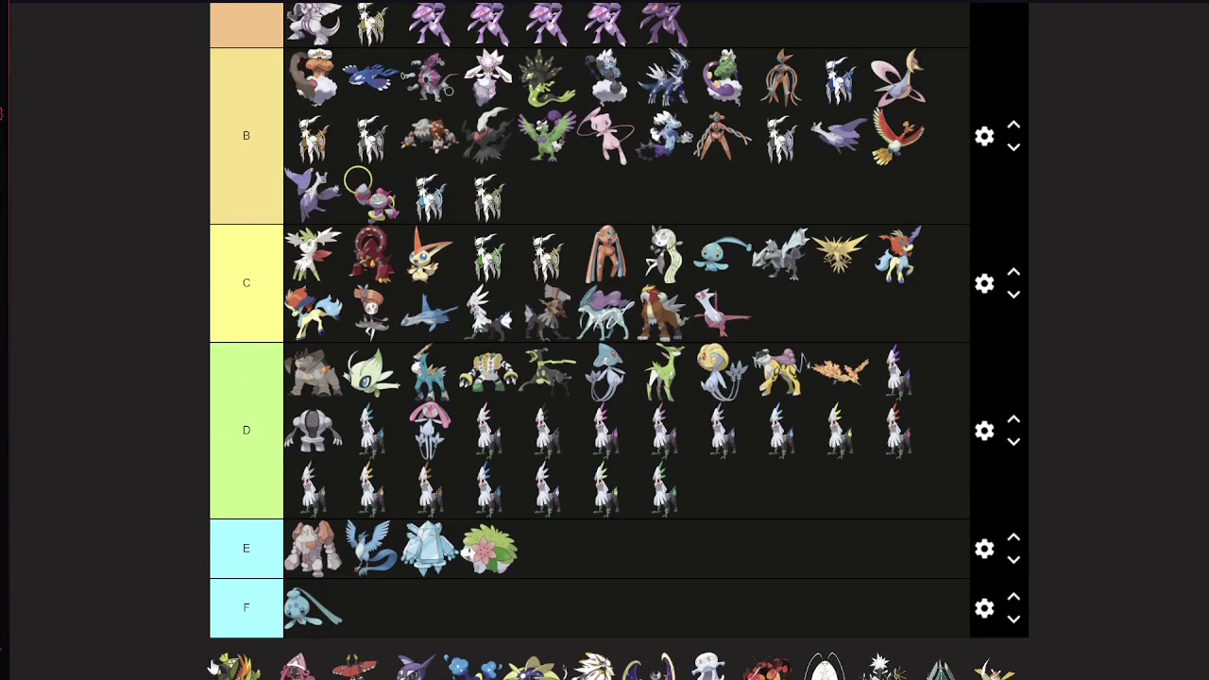
pyautogui.moveTo(228, 669); pyautogui.dragTo(829, 165)
pyautogui.scroll(1, 567, 189)
pyautogui.moveTo(614, 146); pyautogui.dragTo(728, 196)
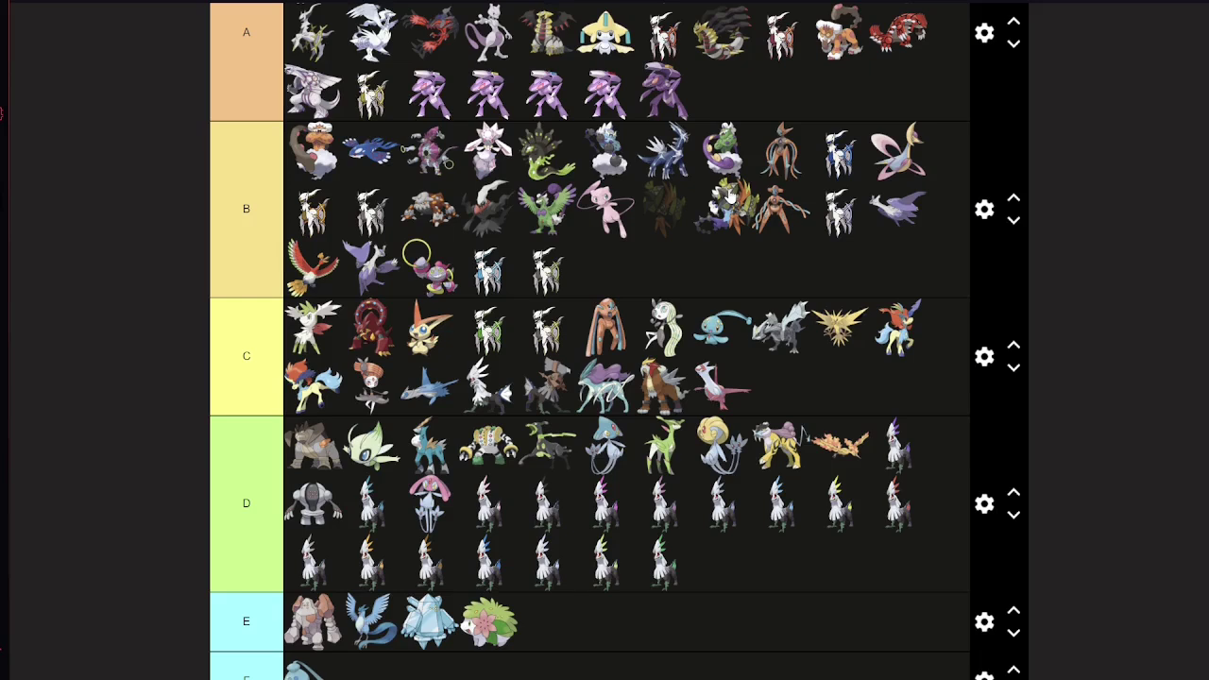
pyautogui.moveTo(729, 195); pyautogui.dragTo(430, 212)
# Place Tapu Lele in tier B between Darkrai and Tornadus's Therian Forme
pyautogui.scroll(-3, 276, 592)
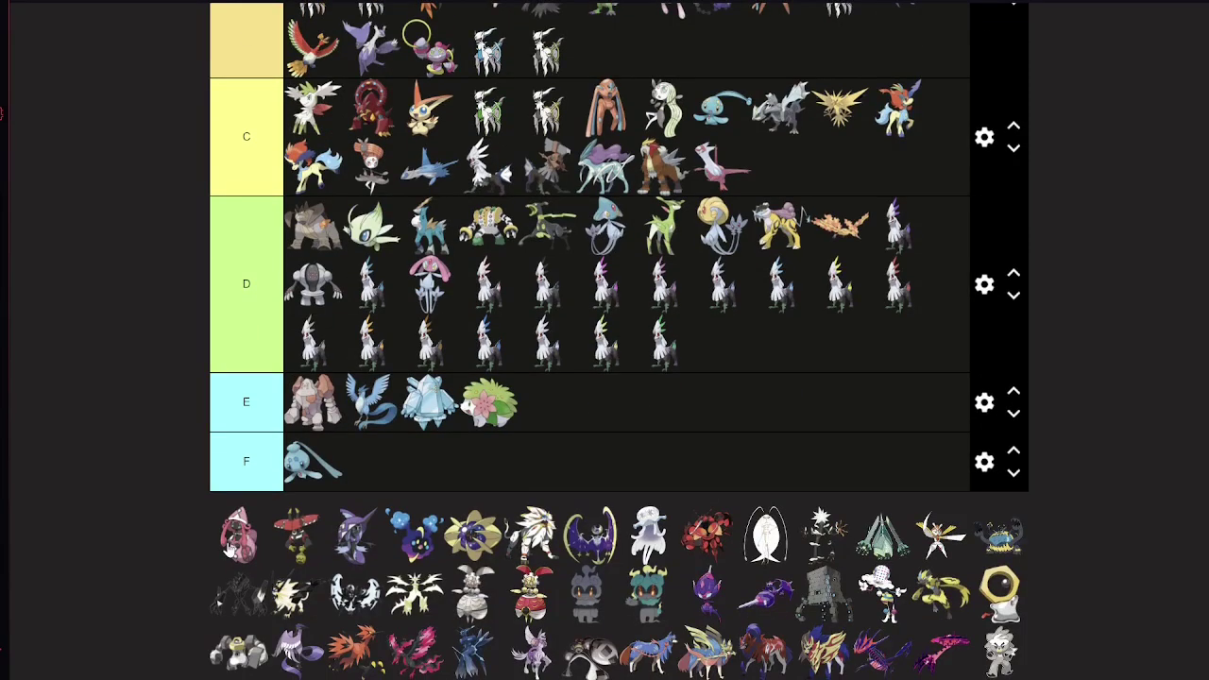
pyautogui.scroll(2, 276, 592)
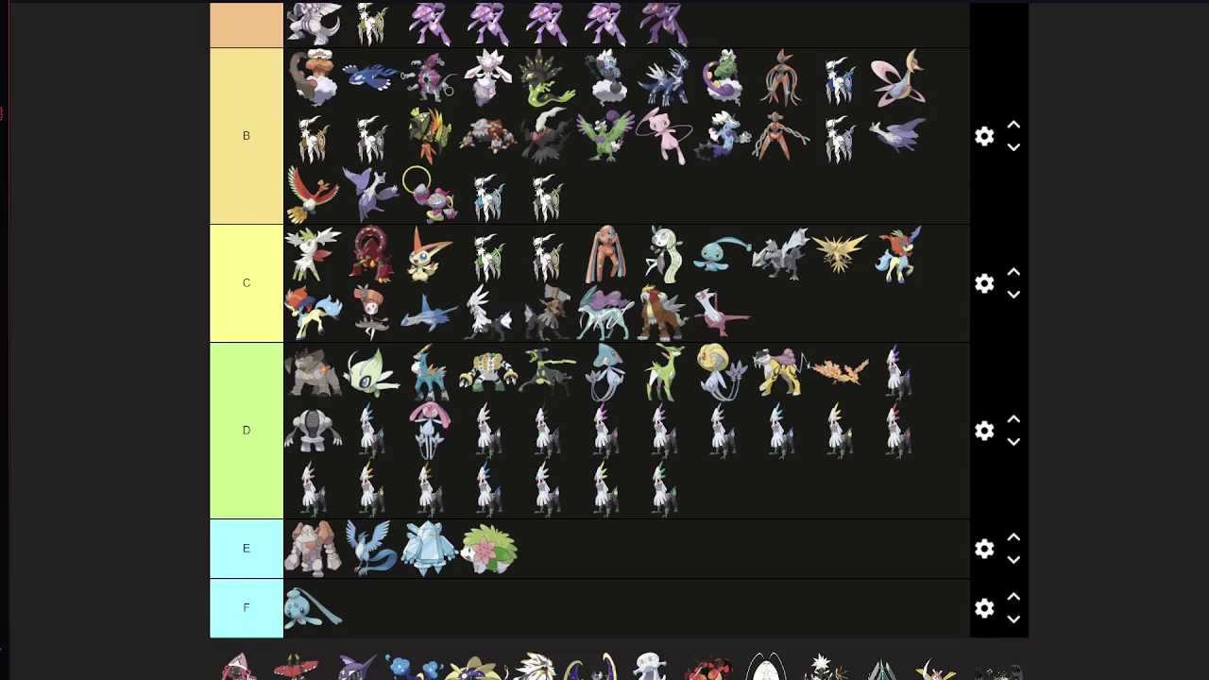
pyautogui.moveTo(238, 666); pyautogui.dragTo(616, 162)
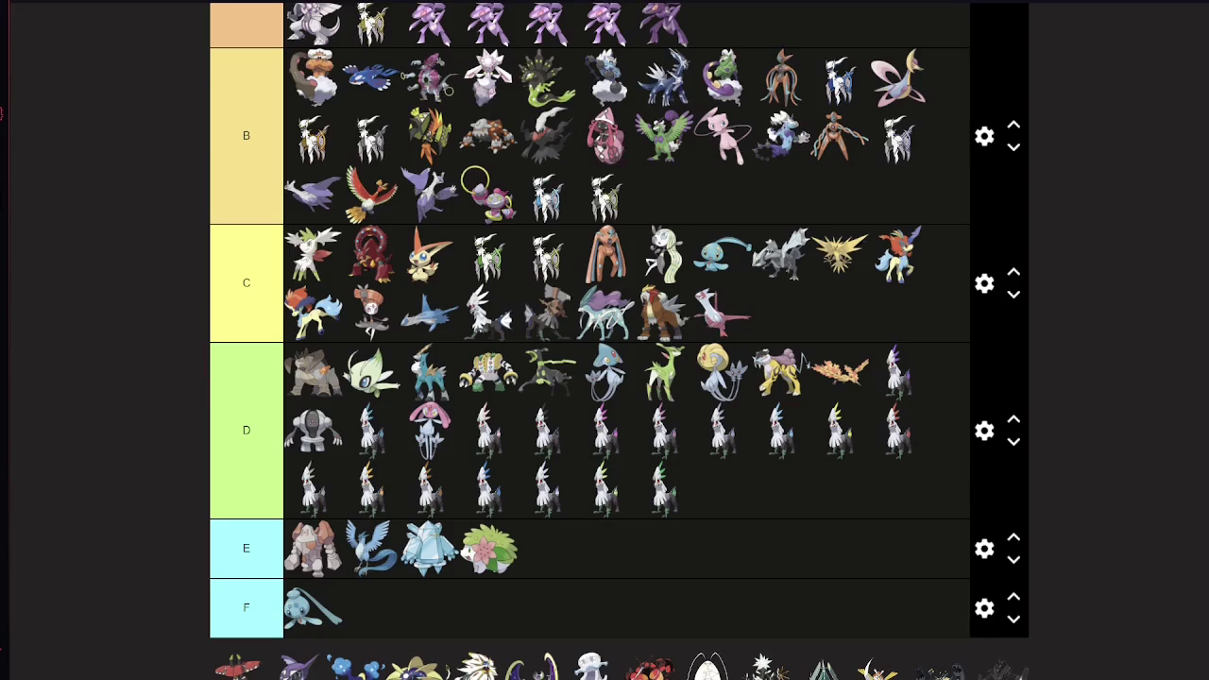
# Place Tapu Bulu in tier C directly after Deoxys, followed by Tapu Fini directly before Meloetta
pyautogui.moveTo(238, 665); pyautogui.dragTo(763, 324)
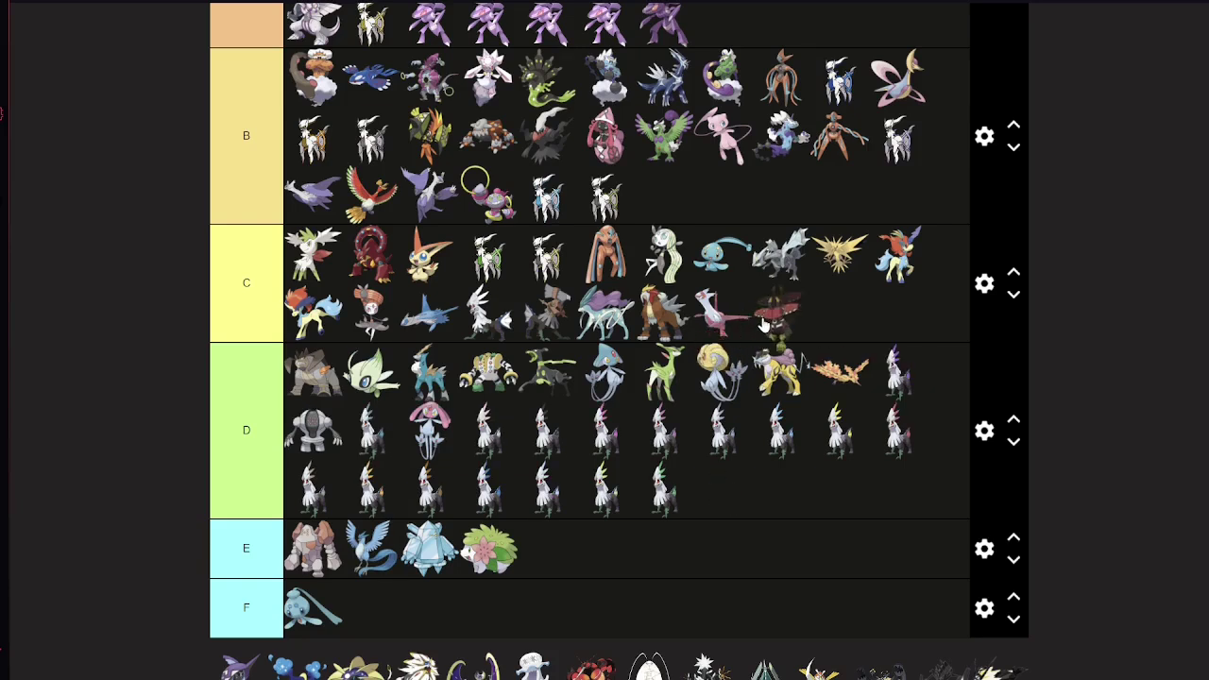
pyautogui.moveTo(763, 325); pyautogui.dragTo(564, 271)
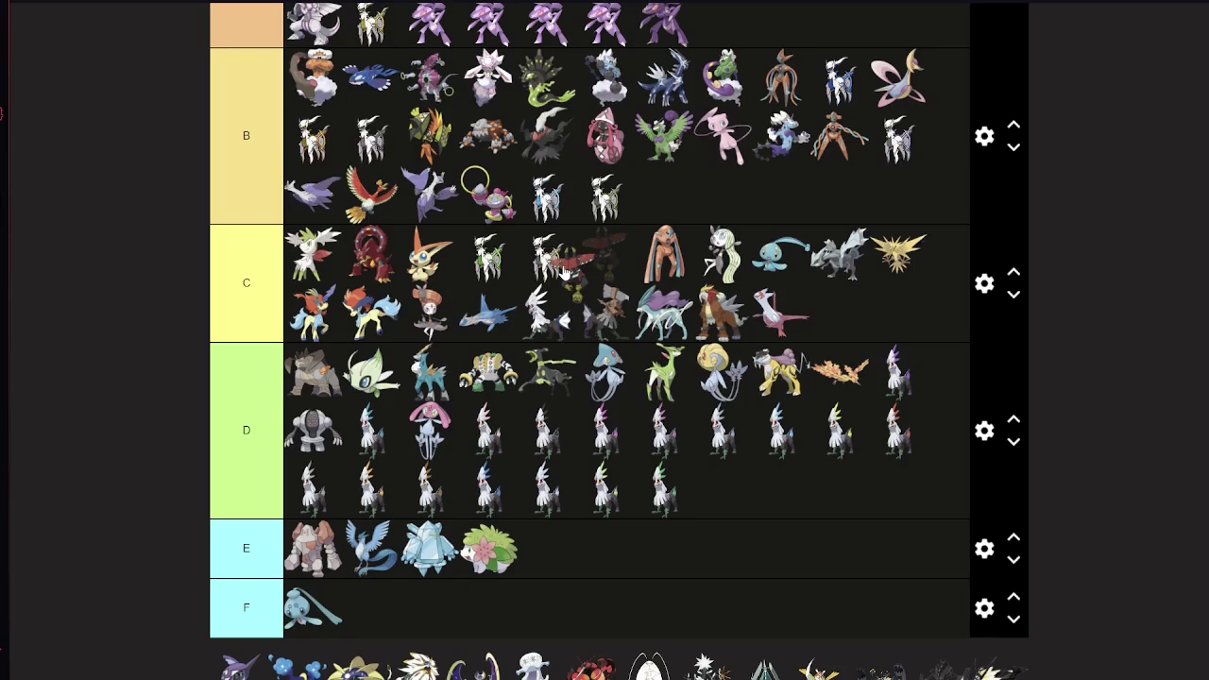
pyautogui.moveTo(564, 271); pyautogui.dragTo(663, 255)
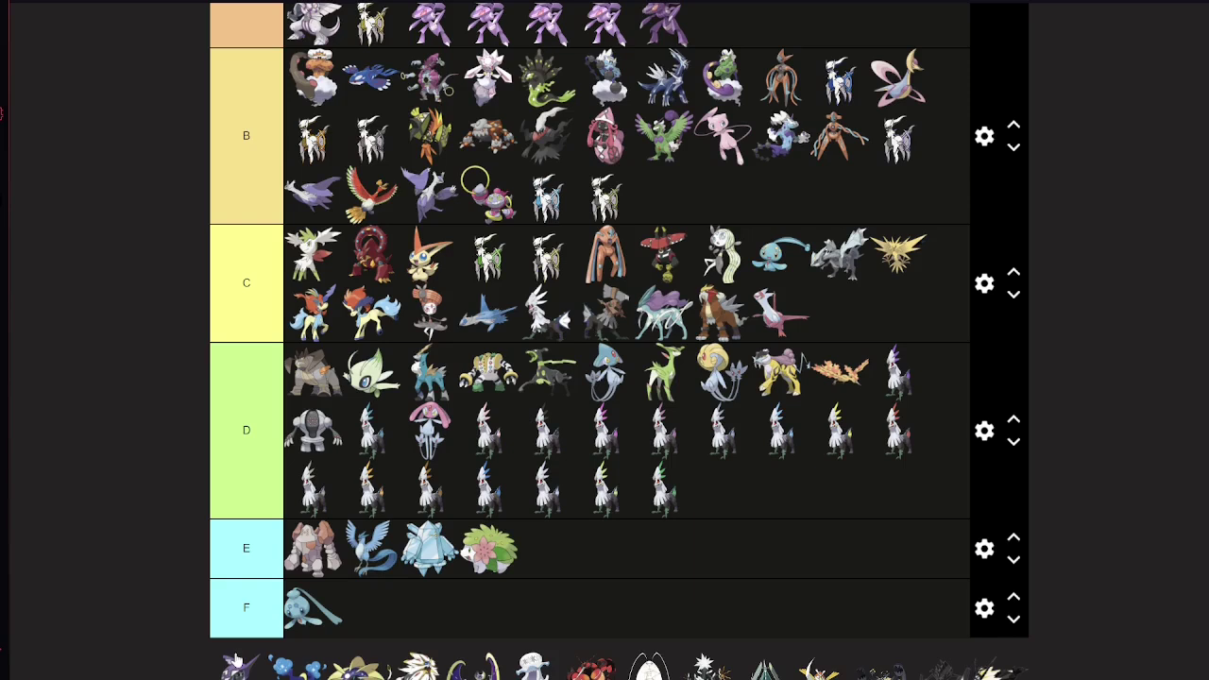
pyautogui.moveTo(240, 665); pyautogui.dragTo(722, 255)
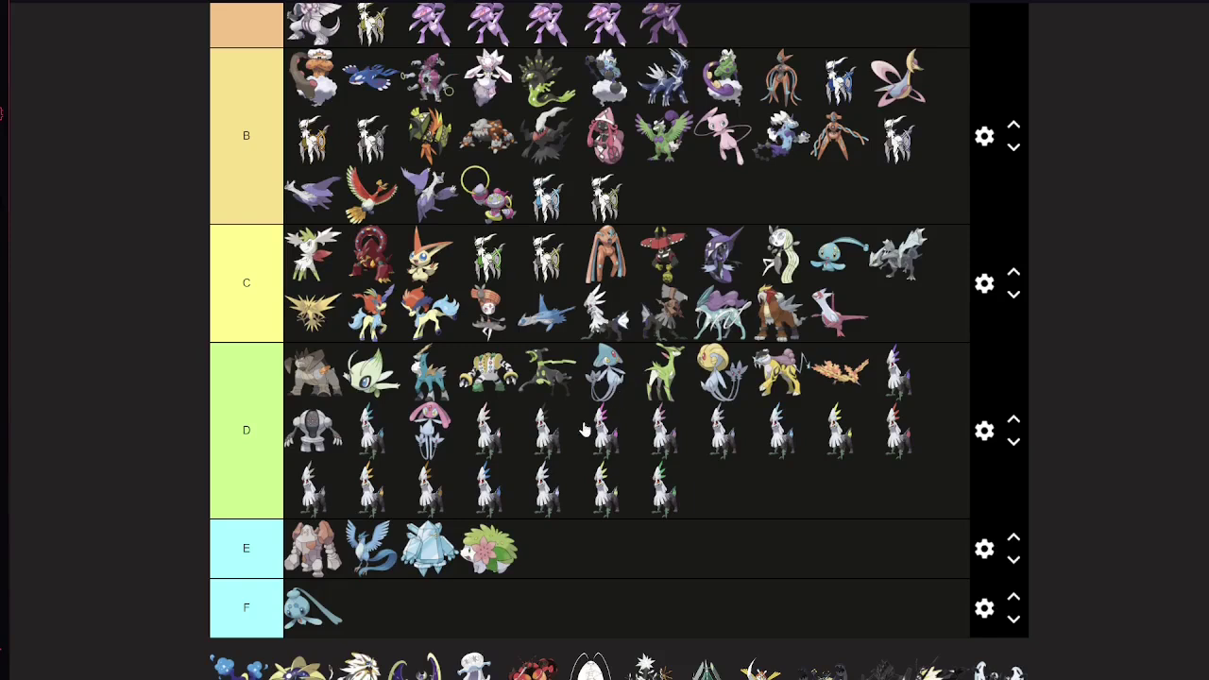
# Place Cosmog in tier F after Phione, and insert Cosmoem between the two
pyautogui.moveTo(238, 668); pyautogui.dragTo(402, 631)
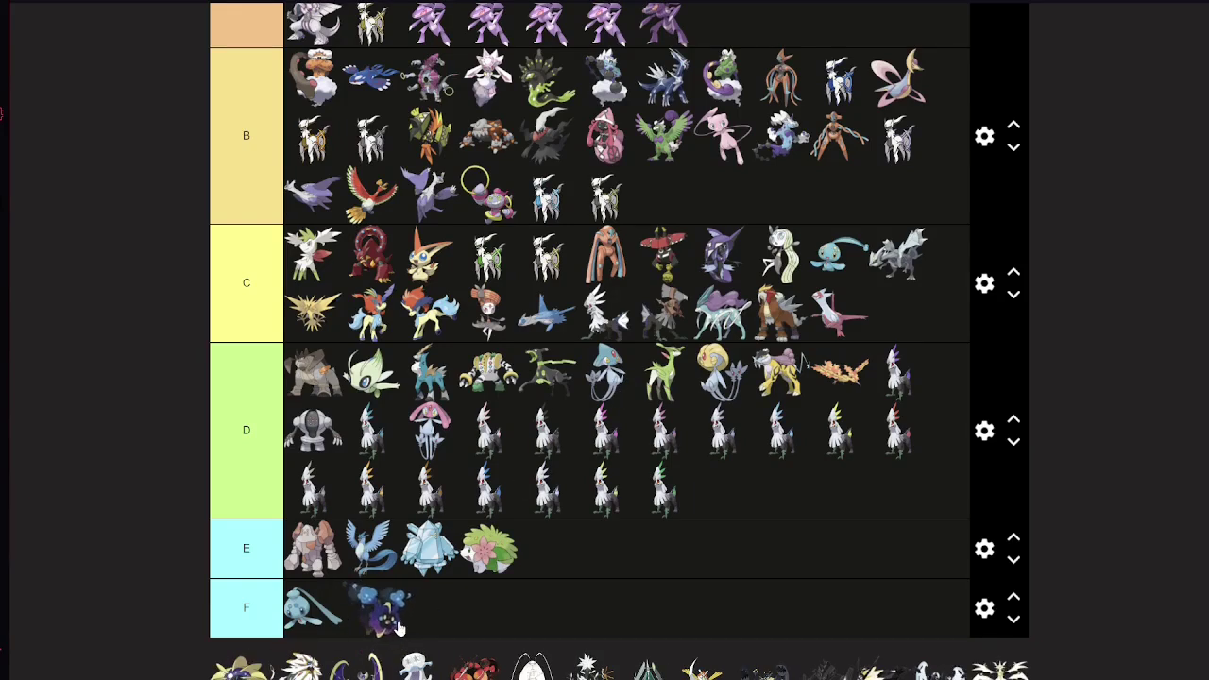
pyautogui.moveTo(241, 666); pyautogui.dragTo(373, 609)
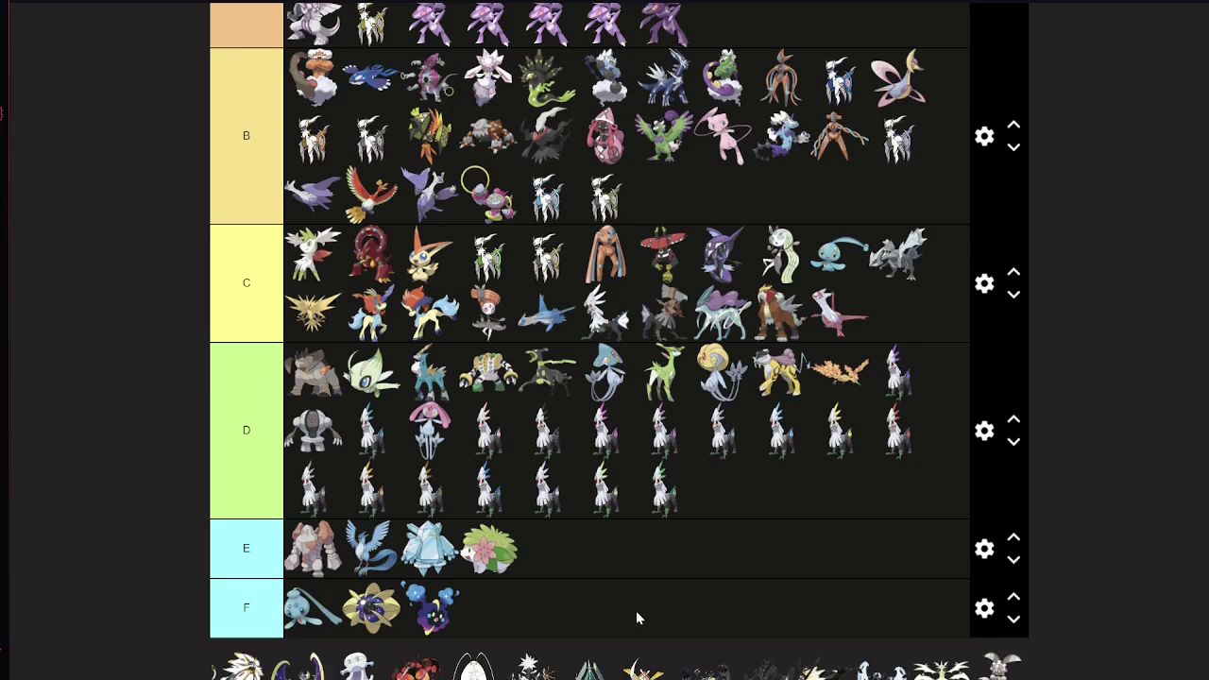
# Place Solgaleo in tier A directly before Giratina's Origin Forme
pyautogui.scroll(-1, 464, 639)
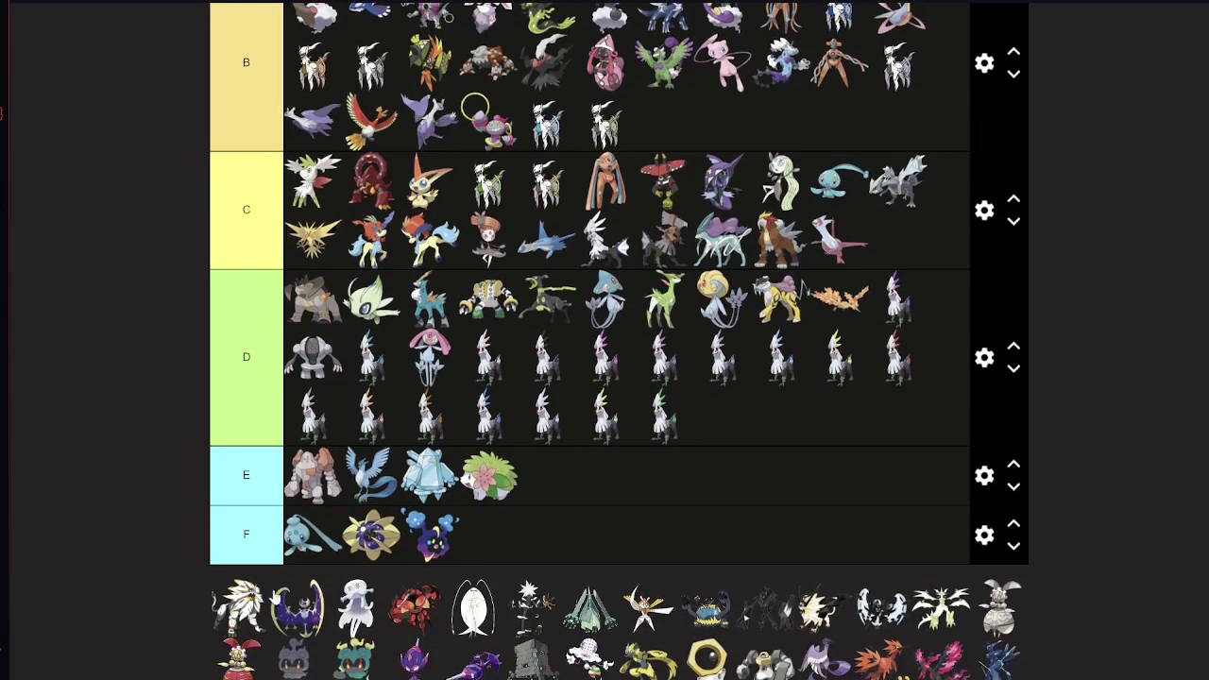
pyautogui.scroll(1, 274, 604)
pyautogui.scroll(-3, 383, 629)
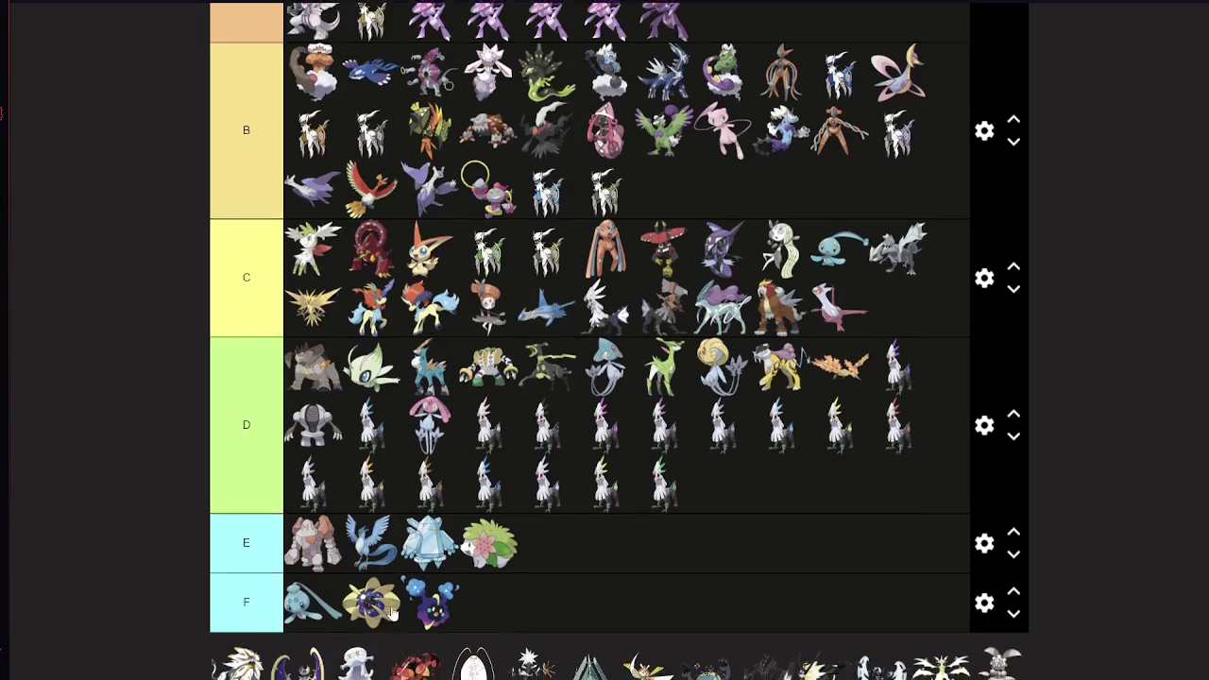
pyautogui.scroll(3, 274, 619)
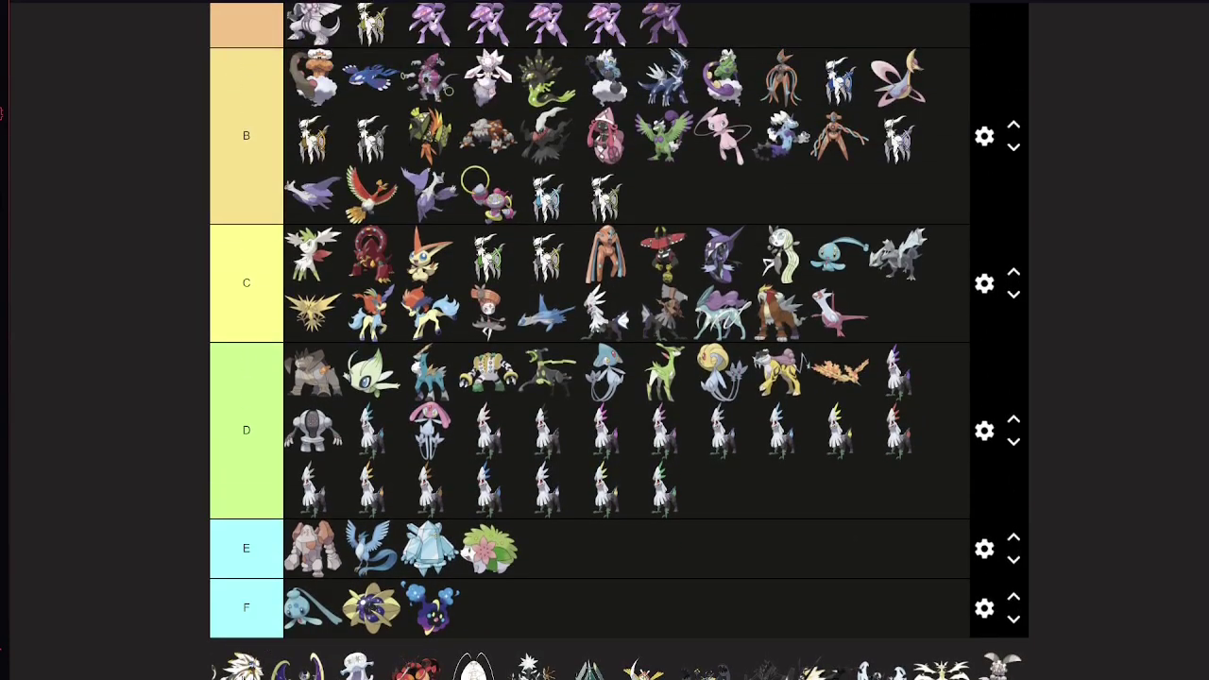
pyautogui.moveTo(247, 661); pyautogui.dragTo(776, 317)
pyautogui.scroll(2, 597, 481)
pyautogui.scroll(2, 718, 244)
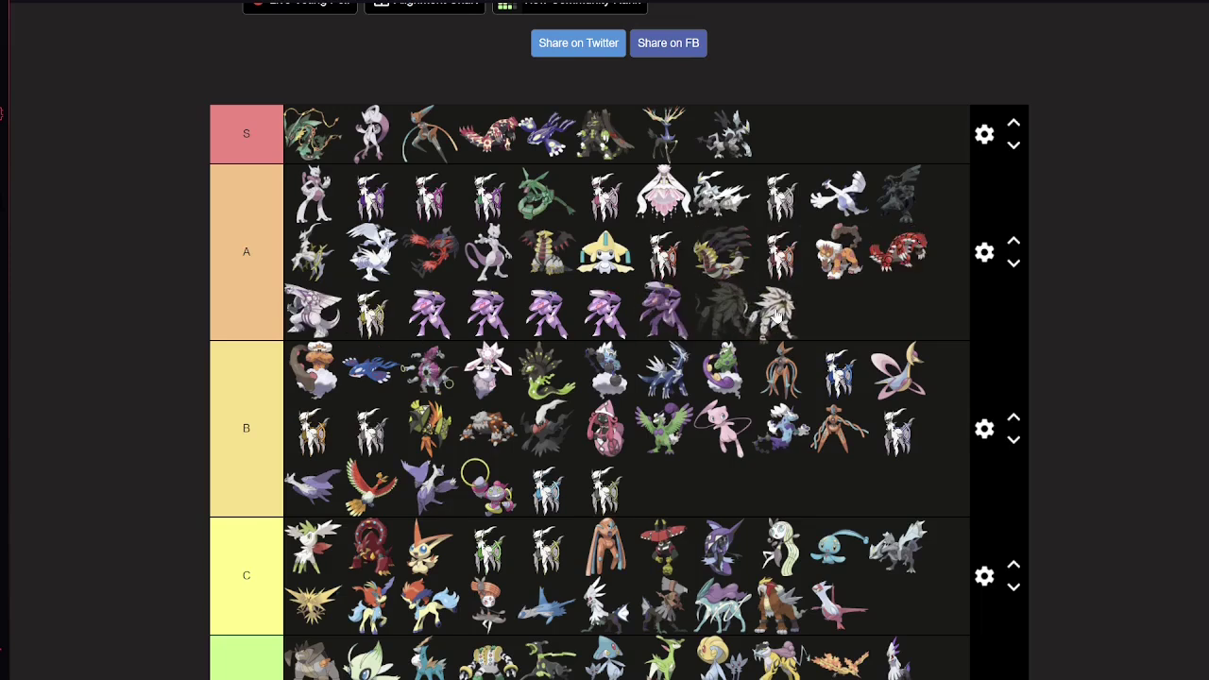
pyautogui.moveTo(777, 316); pyautogui.dragTo(761, 273)
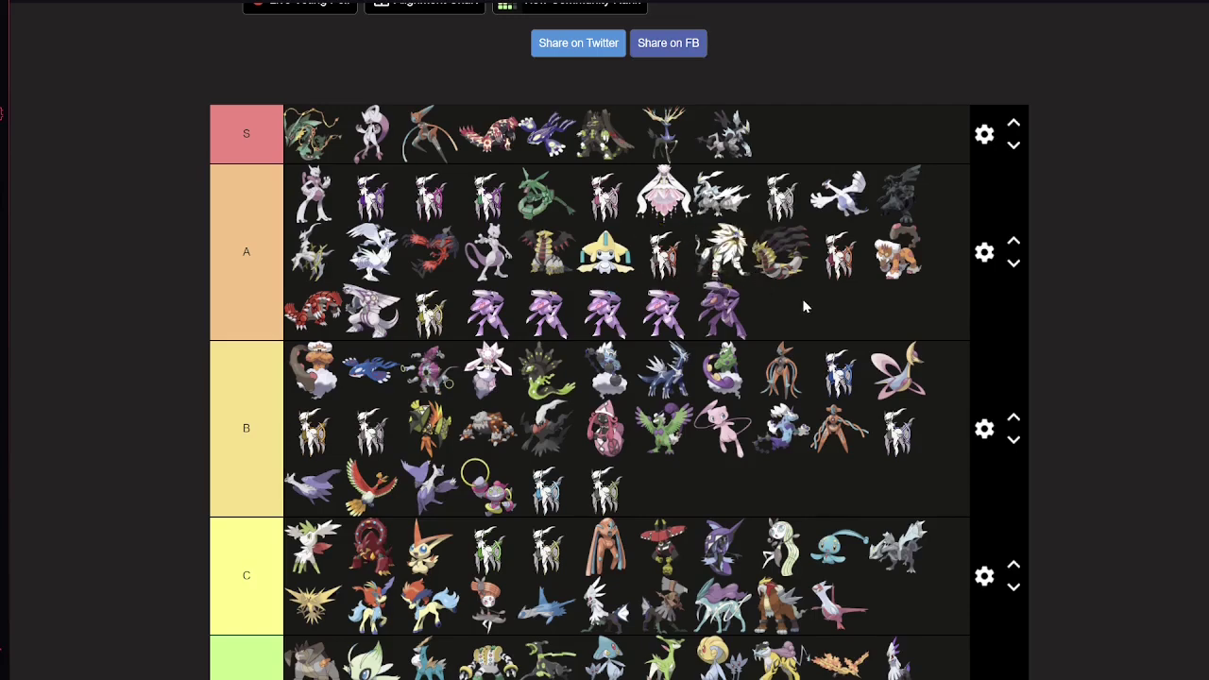
# Place Lunala in tier A directly after Lugia
pyautogui.scroll(-5, 828, 288)
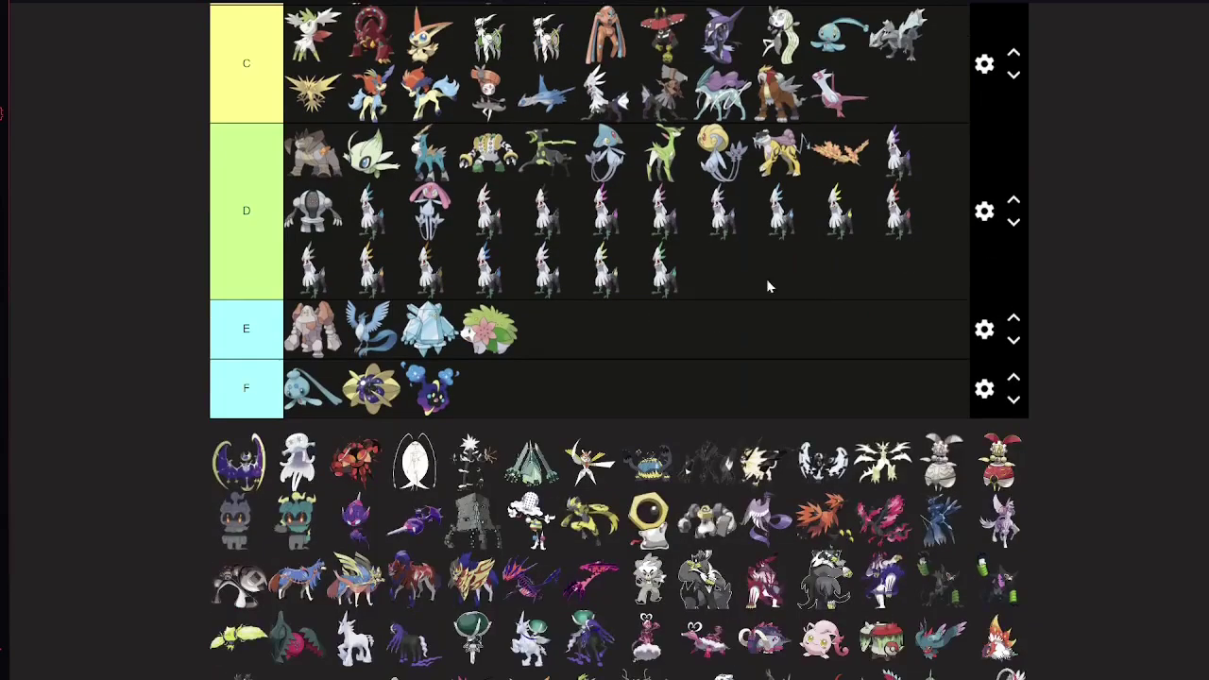
pyautogui.moveTo(416, 461); pyautogui.dragTo(777, 208)
pyautogui.scroll(5, 651, 302)
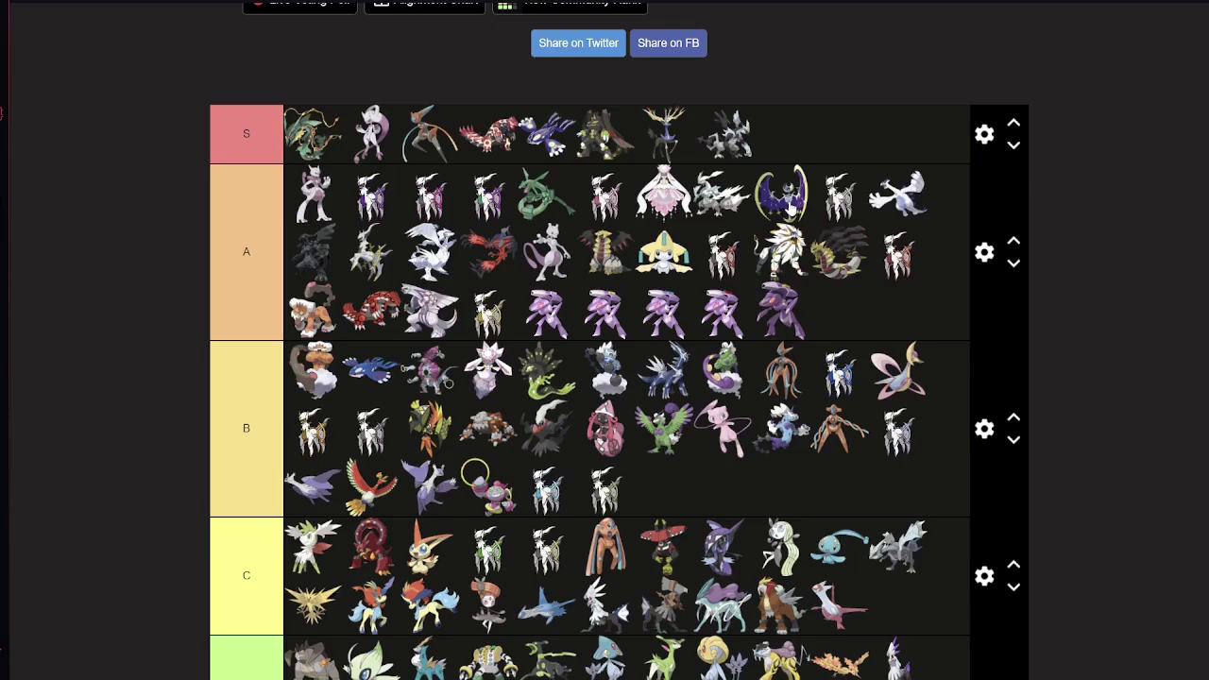
pyautogui.moveTo(786, 208); pyautogui.dragTo(892, 198)
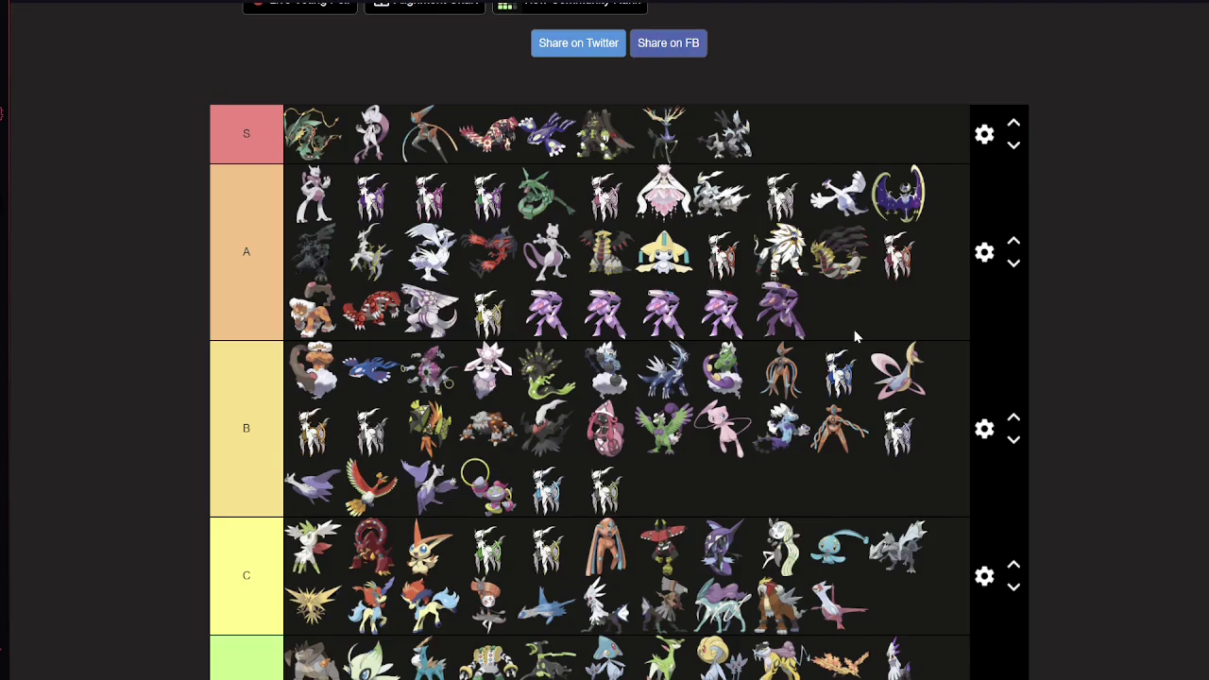
pyautogui.scroll(-3, 944, 207)
pyautogui.scroll(2, 931, 186)
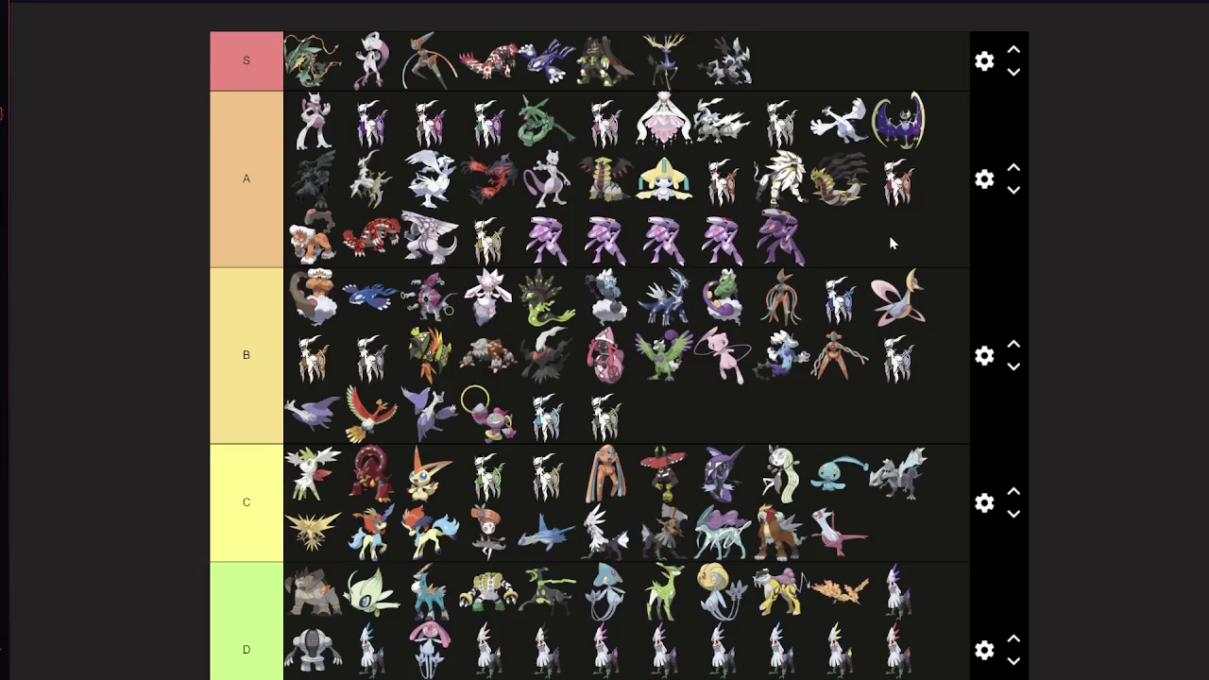
pyautogui.scroll(-6, 889, 235)
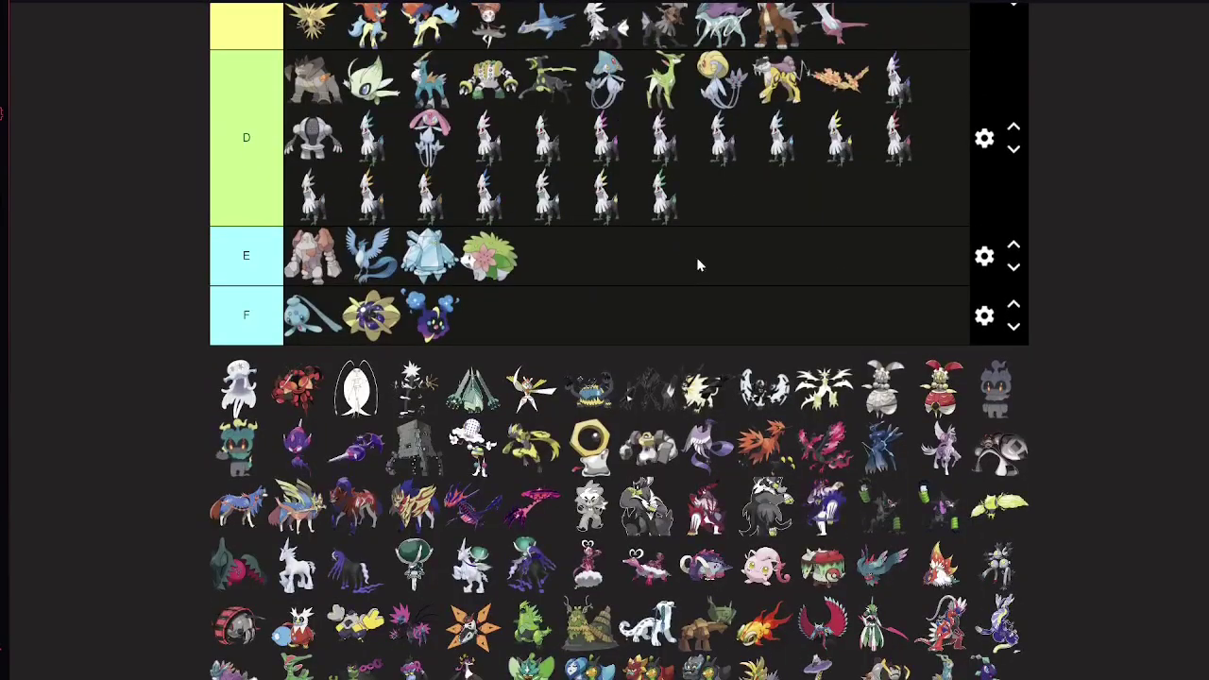
pyautogui.scroll(3, 696, 266)
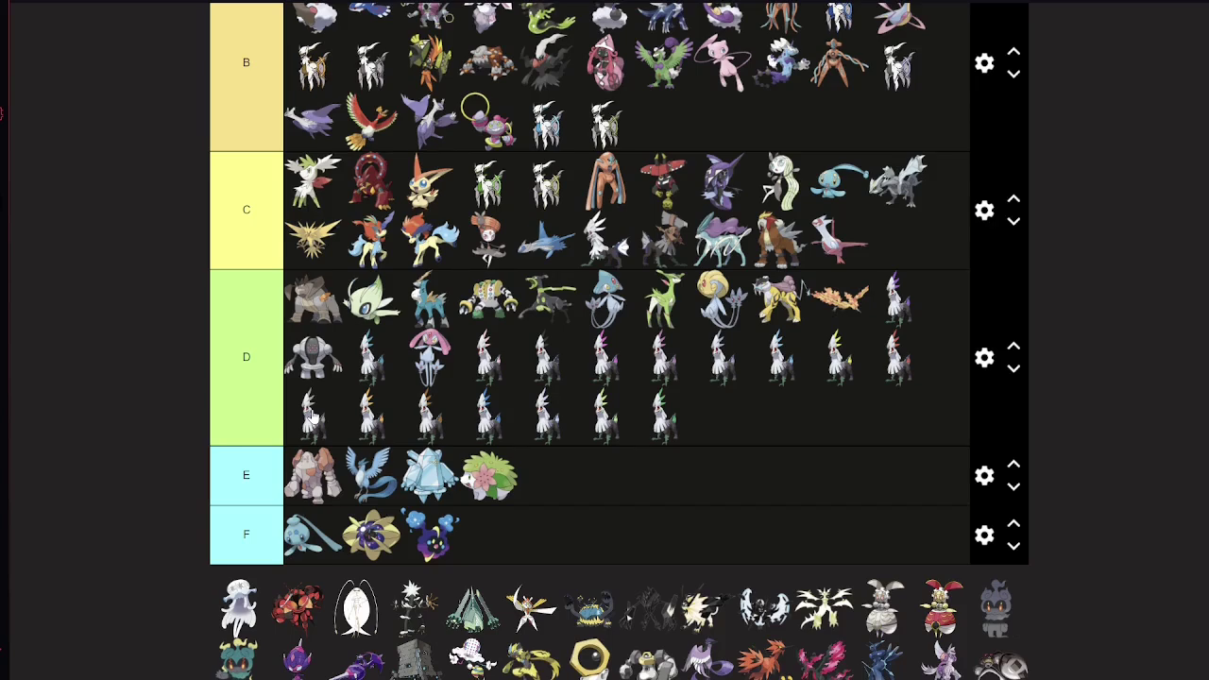
pyautogui.click(238, 209)
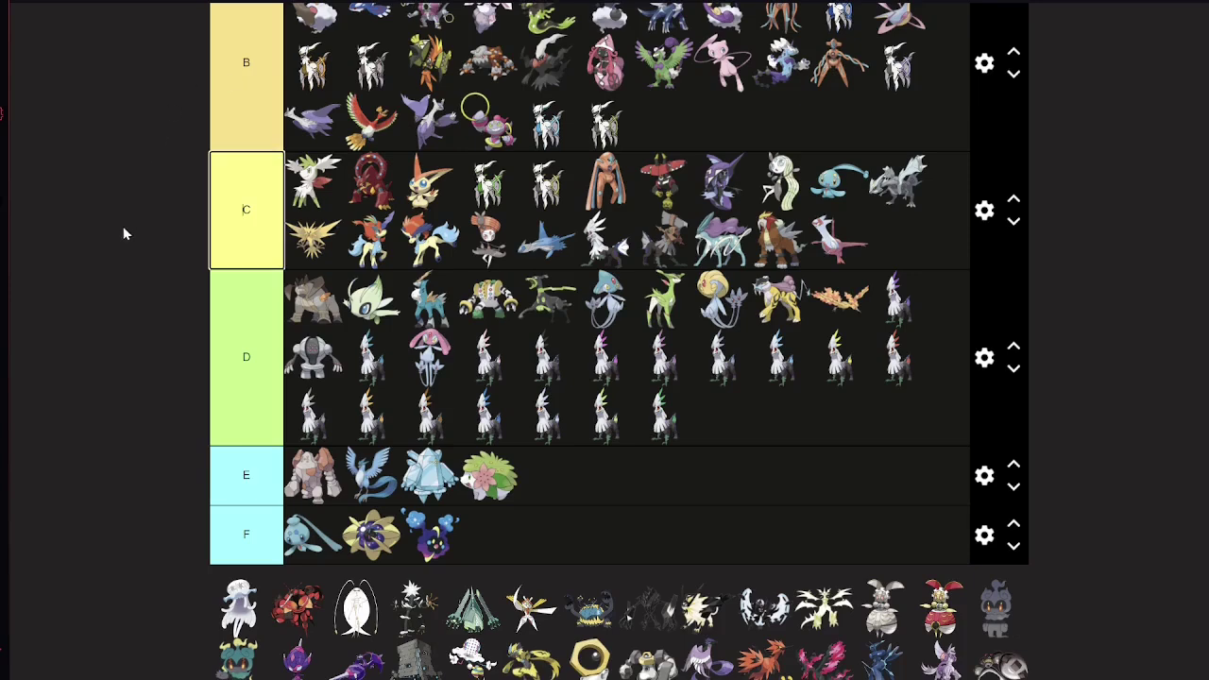
# Place Nihilego in tier D between Uxie and Raikou, and insert Buzzwole directly after it
pyautogui.moveTo(212, 590); pyautogui.dragTo(788, 389)
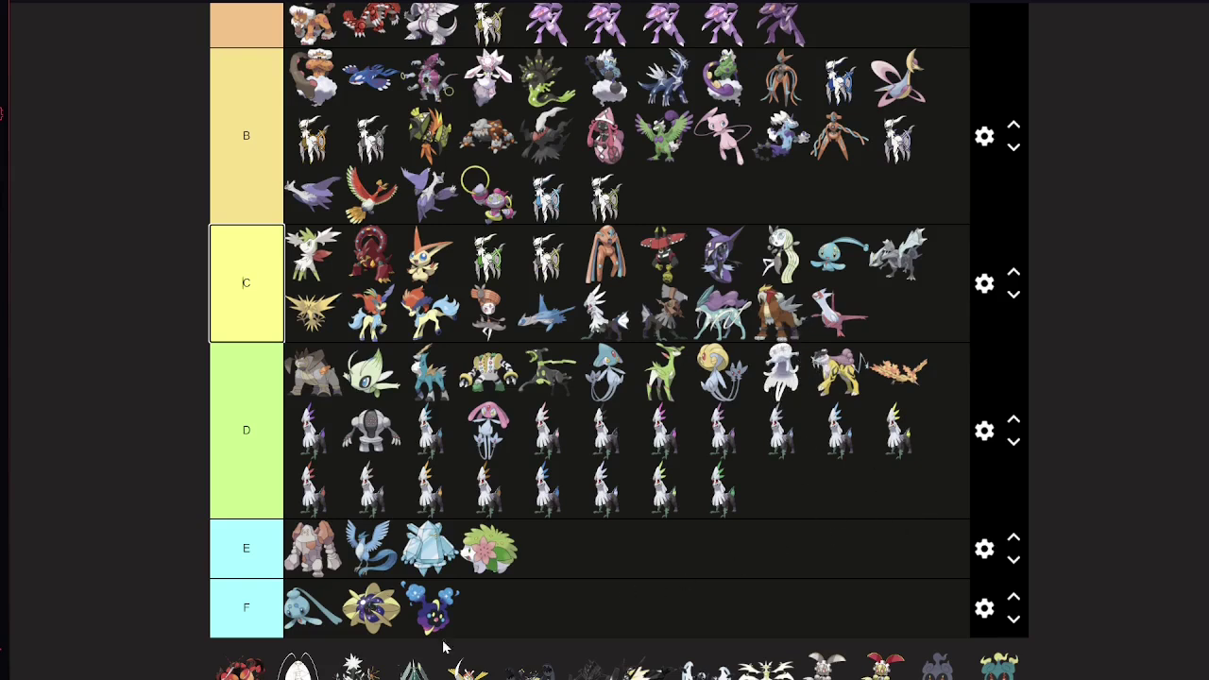
pyautogui.moveTo(240, 669); pyautogui.dragTo(836, 373)
pyautogui.scroll(-1, 836, 373)
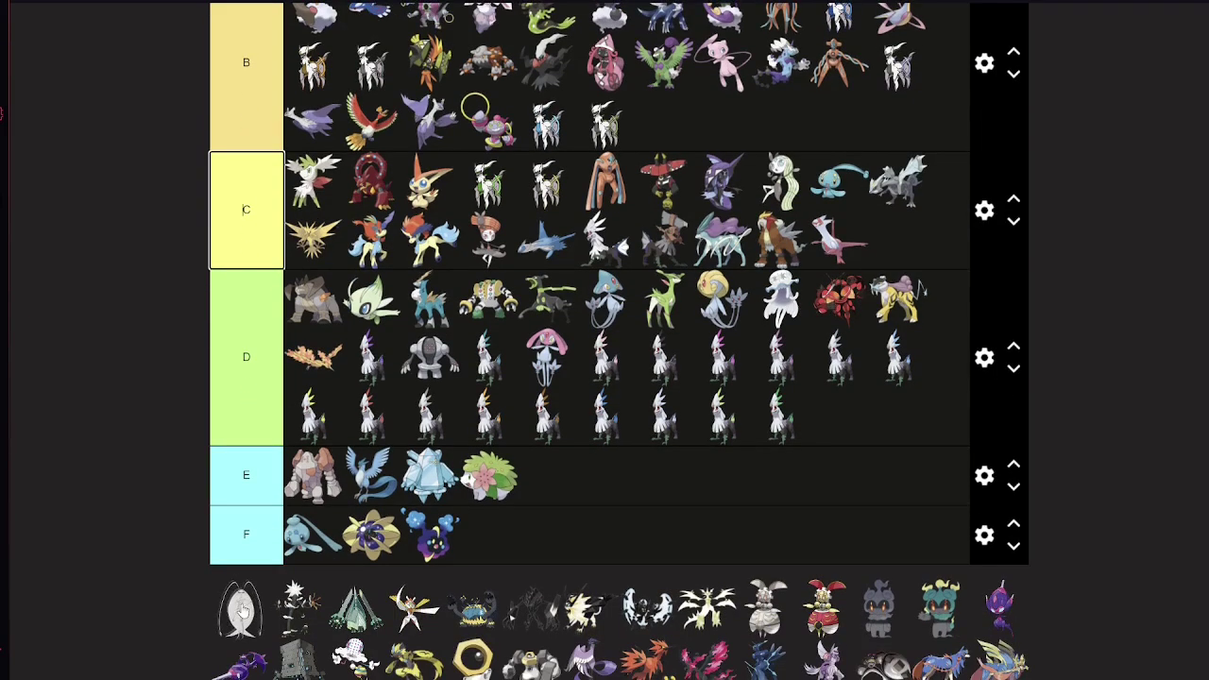
# Look through the Google image results for "nocticola pheromosa", comparing the cockroach species with Pheromosa
pyautogui.scroll(1, 809, 427)
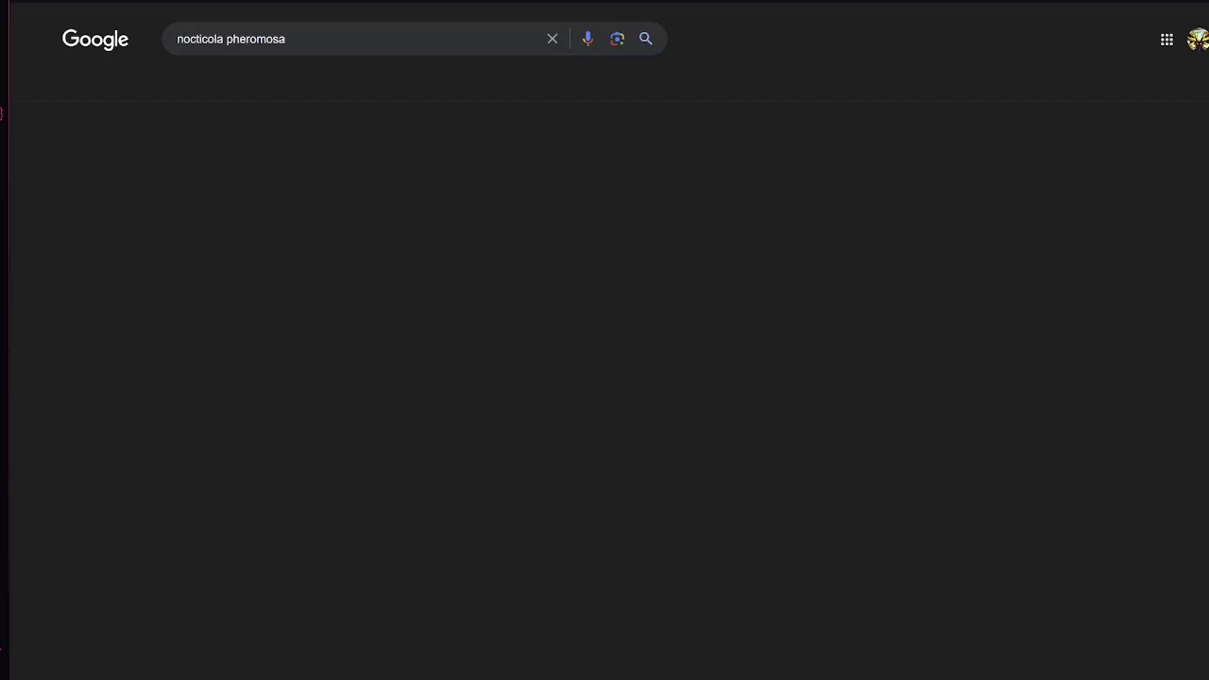
pyautogui.click(233, 87)
pyautogui.click(231, 261)
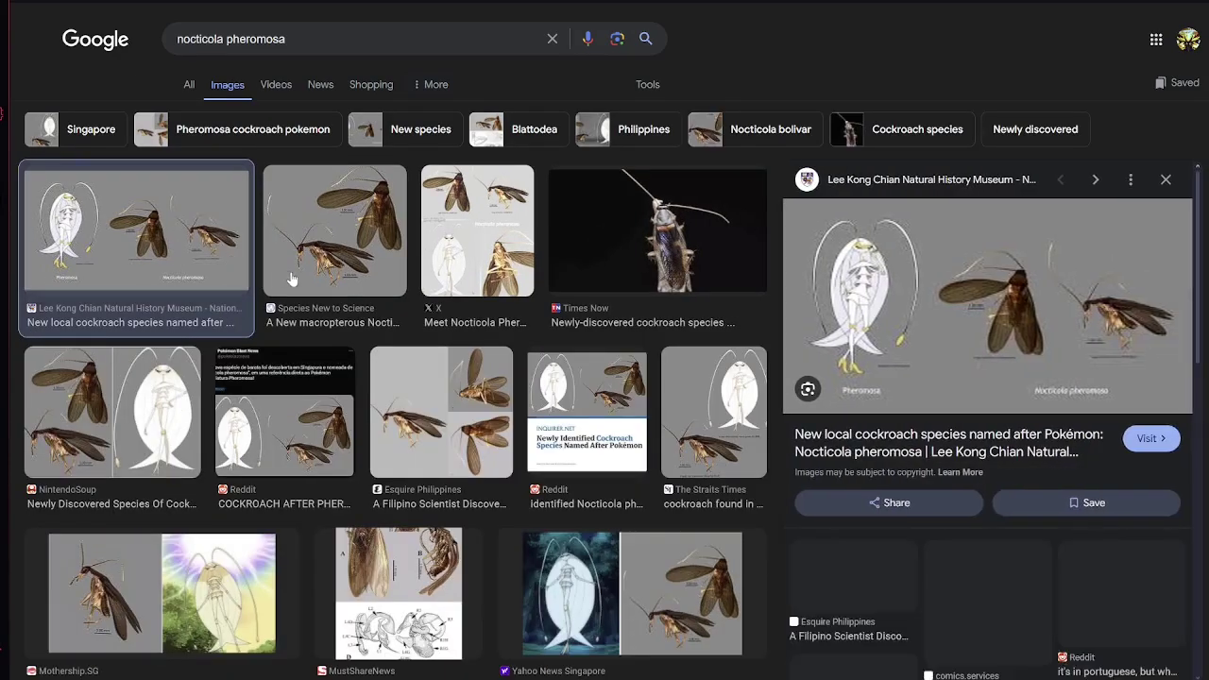
pyautogui.click(312, 248)
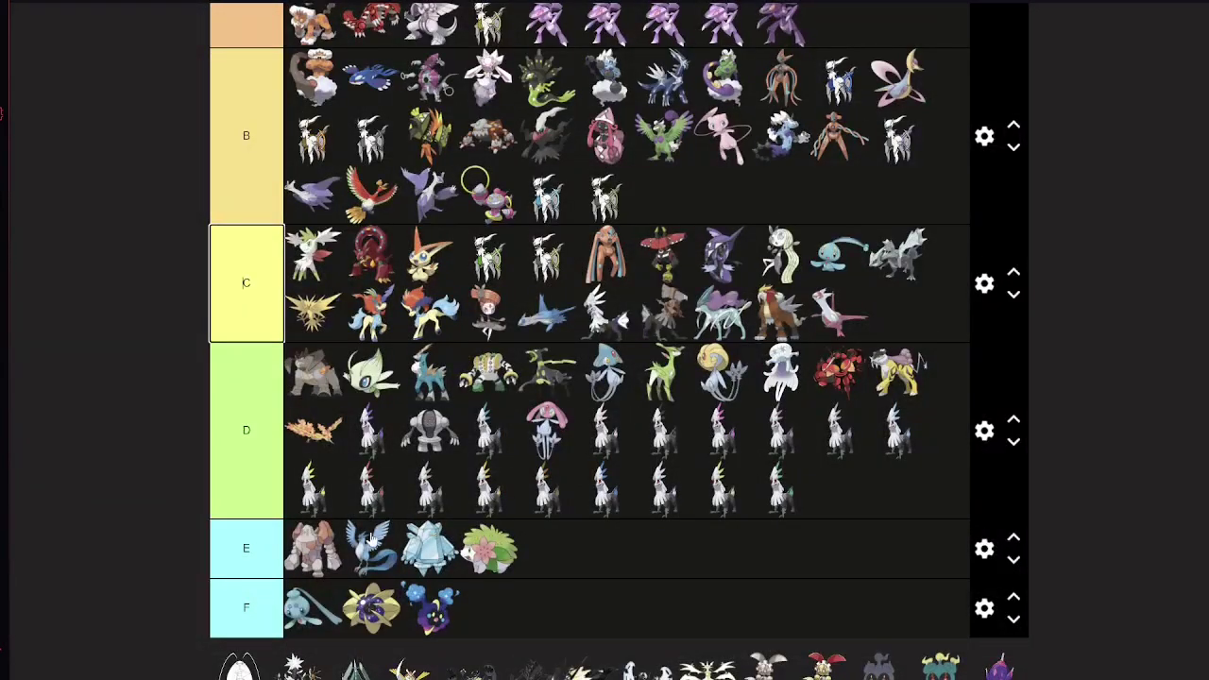
# Move Buzzwole up to tier C between Entei and Latias, and place Pheromosa in tier B directly after Hoopa Unbound
pyautogui.moveTo(838, 374); pyautogui.dragTo(841, 324)
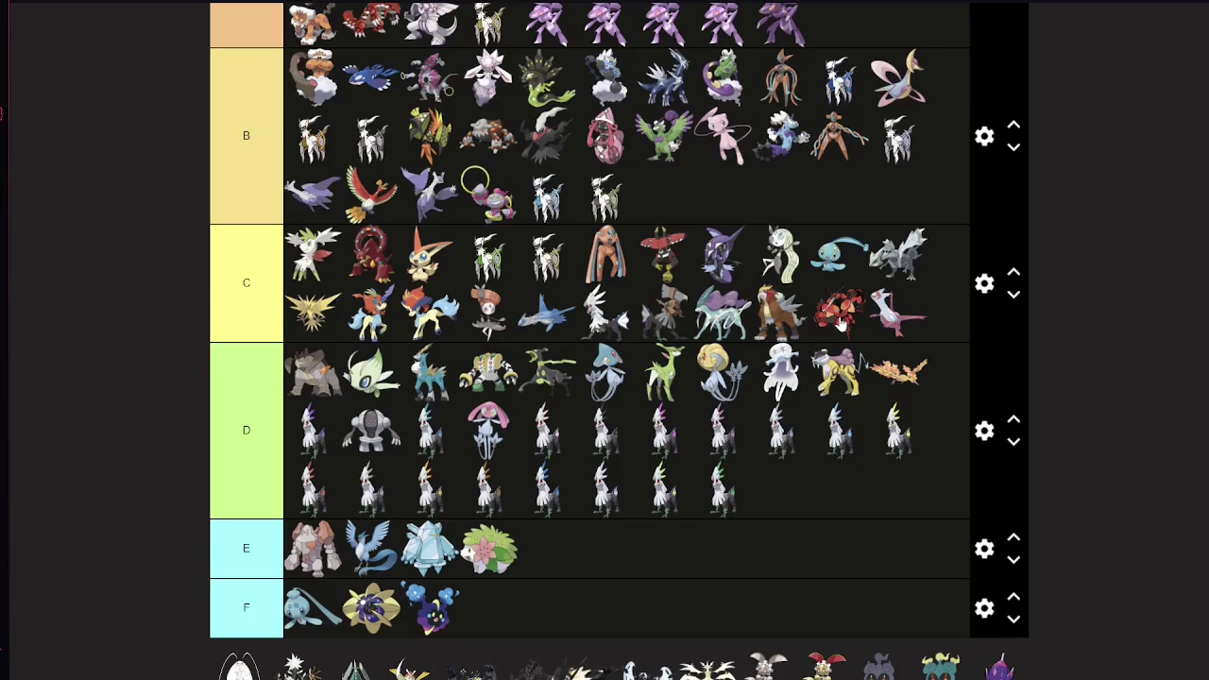
pyautogui.moveTo(248, 670); pyautogui.dragTo(519, 288)
pyautogui.scroll(1, 614, 304)
pyautogui.scroll(1, 615, 306)
pyautogui.scroll(1, 533, 289)
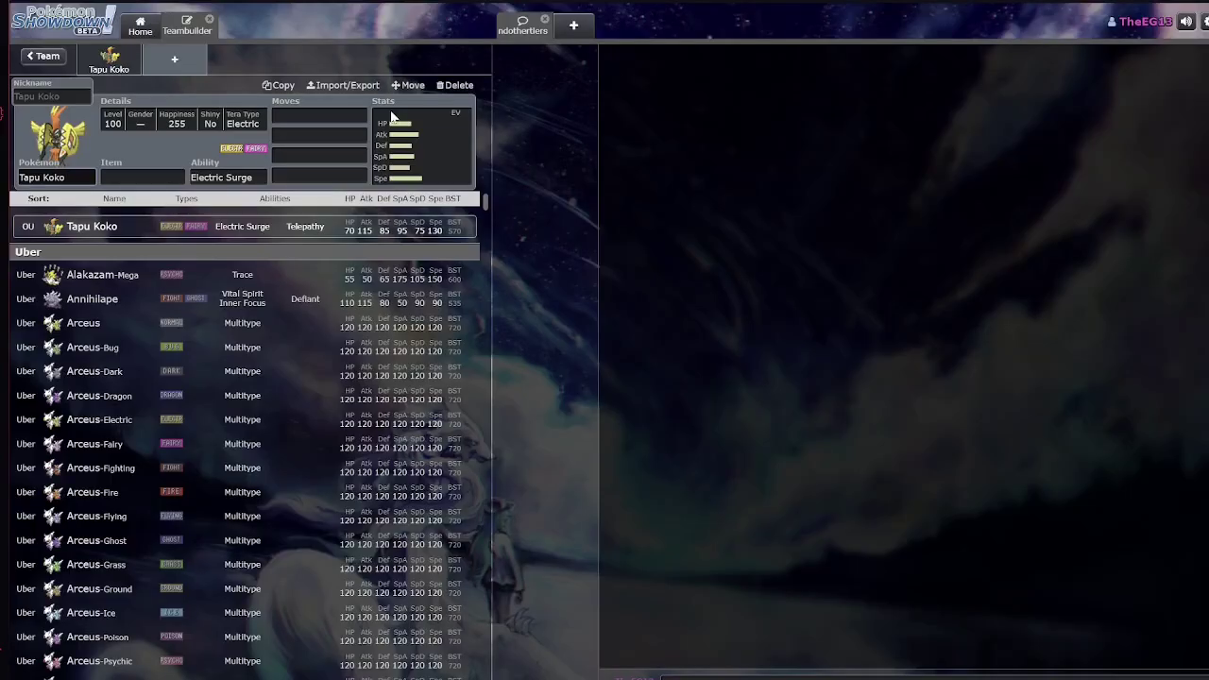
# Switch to Pokémon Showdown, replace Tapu Koko with Pheromosa in the team slot, and view its ability options
pyautogui.click(94, 177)
pyautogui.write('ph')
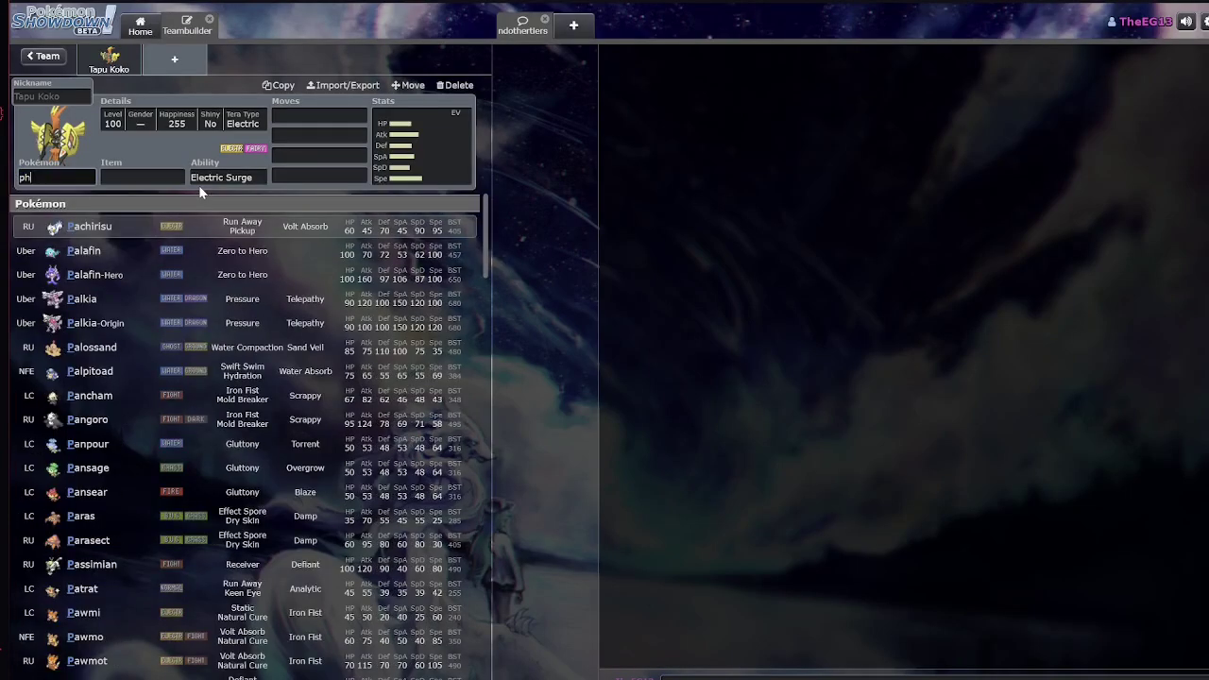
pyautogui.write('eromosa')
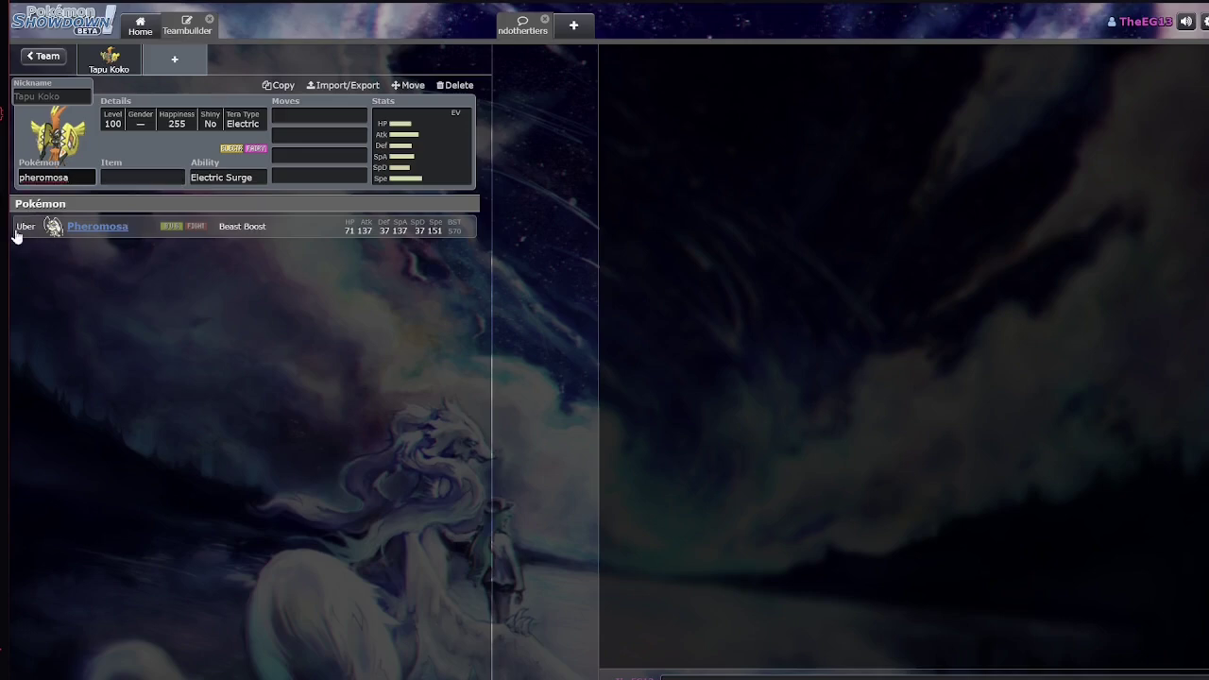
pyautogui.click(57, 229)
pyautogui.click(258, 176)
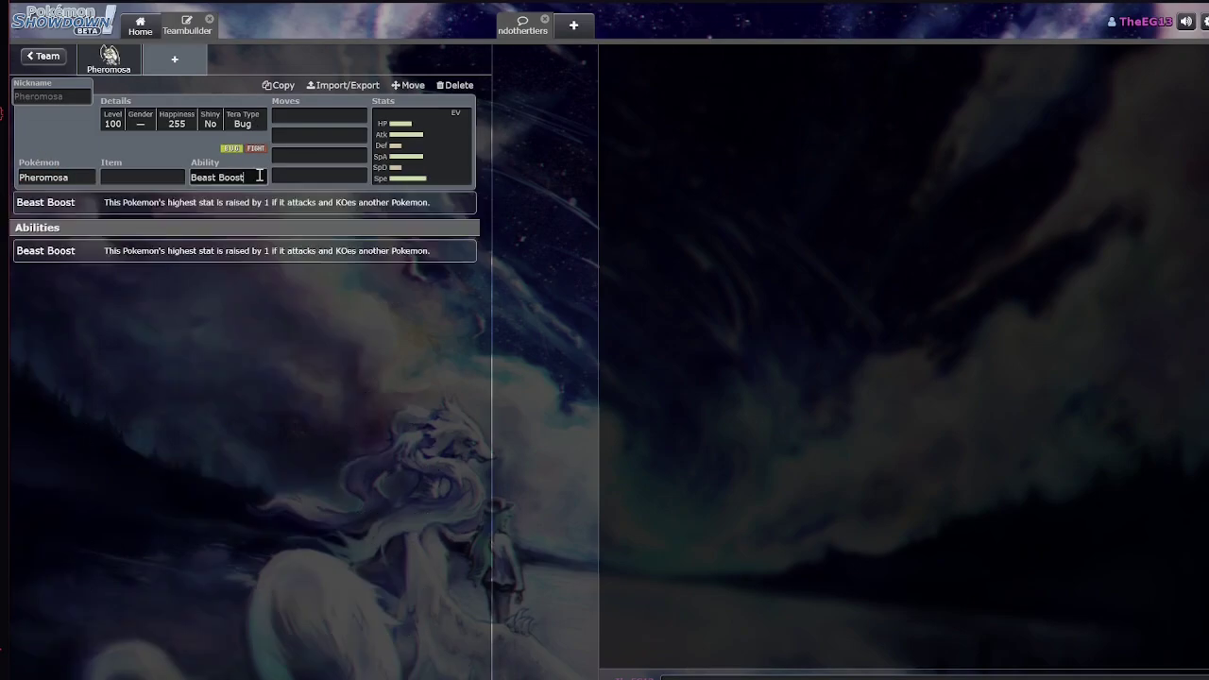
# Examine Pheromosa's full list of learnable moves, including the usually useless ones
pyautogui.click(318, 115)
pyautogui.scroll(-6, 283, 397)
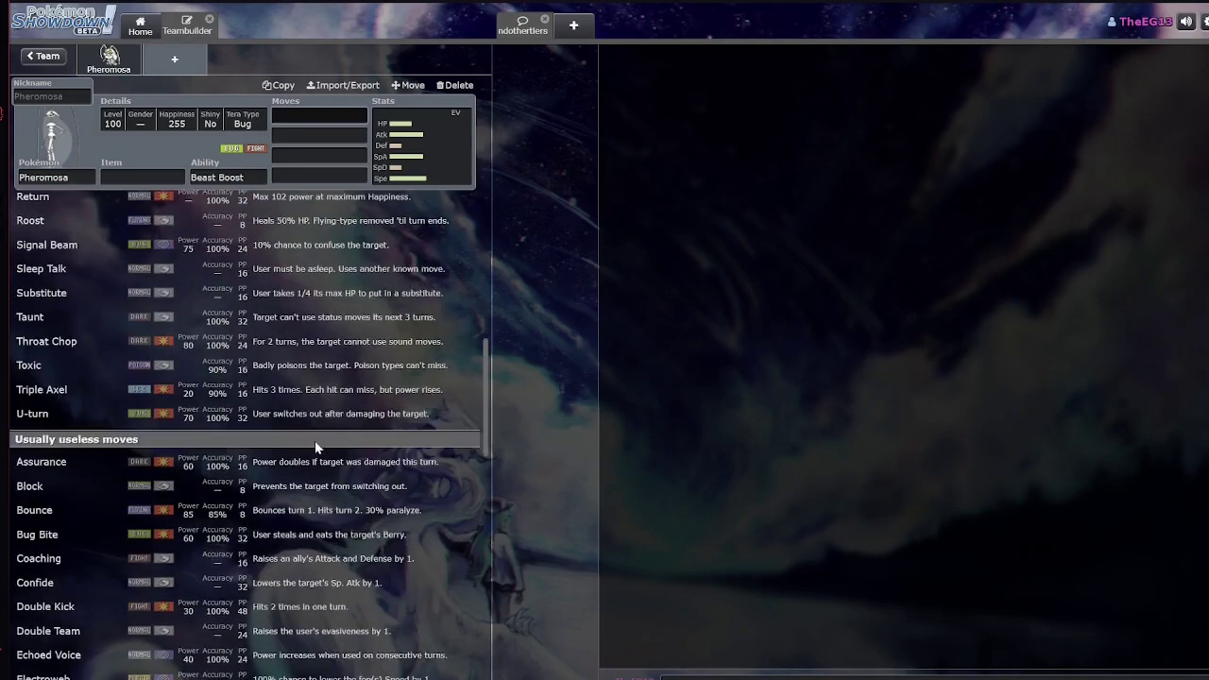
pyautogui.scroll(6, 314, 440)
pyautogui.scroll(-3, 362, 324)
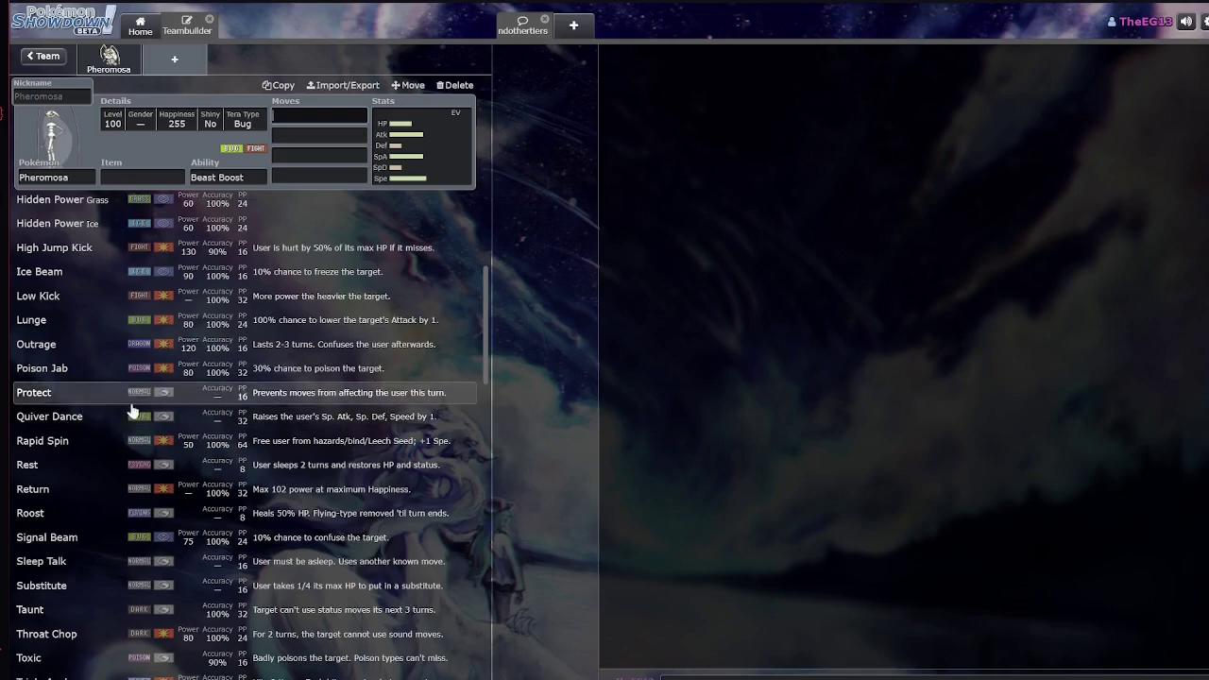
pyautogui.scroll(-3, 104, 420)
pyautogui.scroll(3, 104, 425)
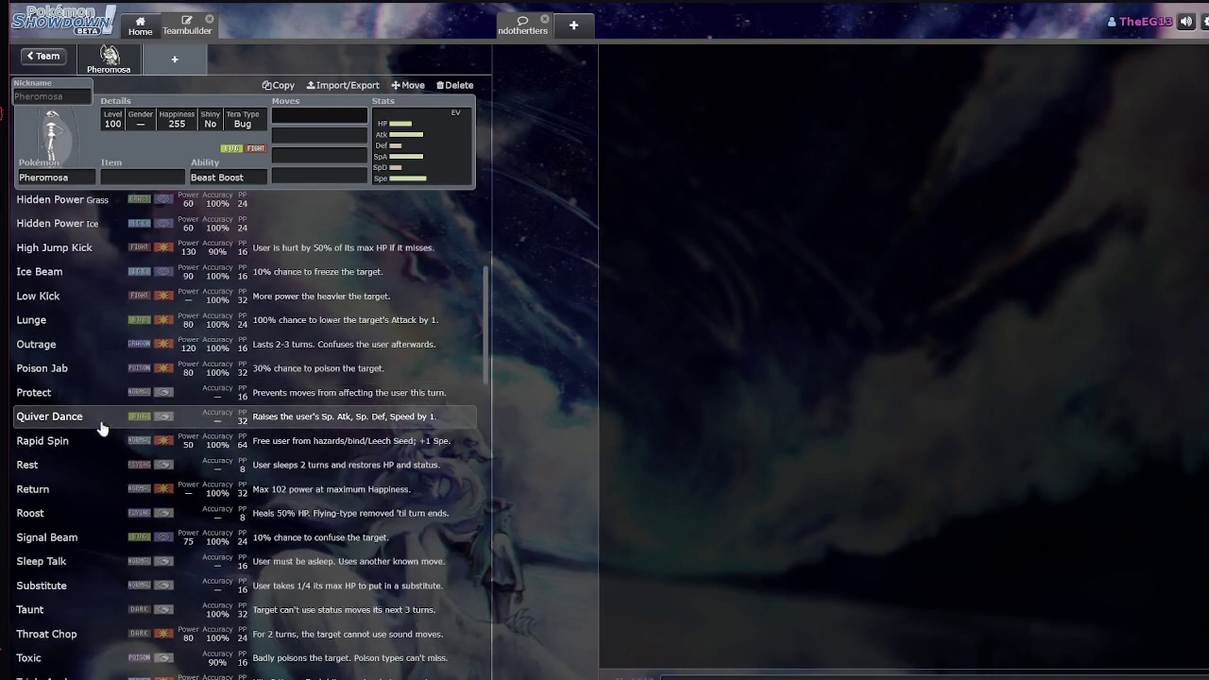
pyautogui.scroll(-2, 130, 450)
pyautogui.scroll(2, 156, 562)
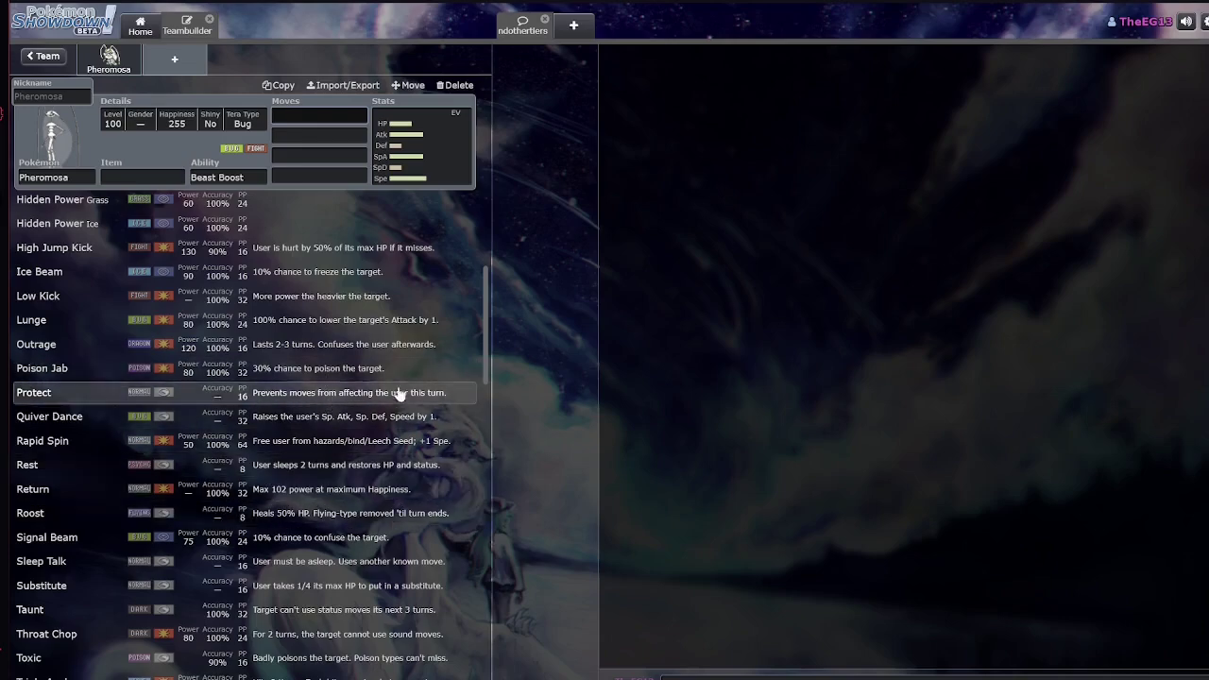
pyautogui.scroll(3, 391, 283)
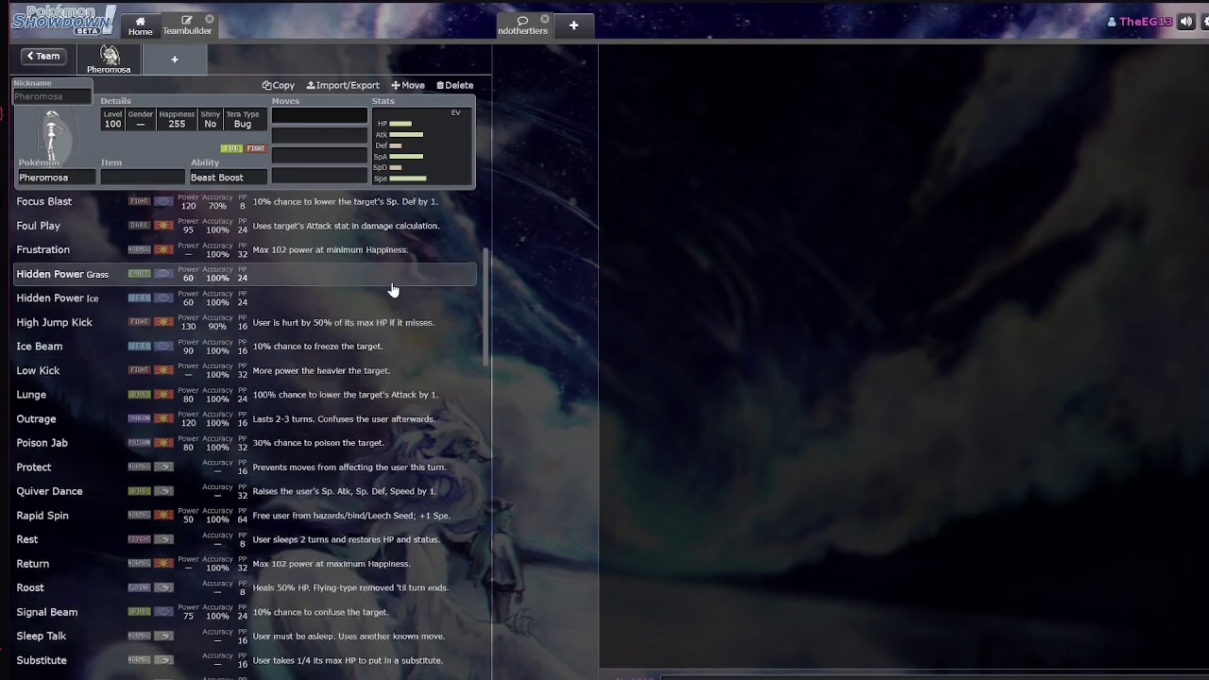
pyautogui.scroll(3, 393, 289)
pyautogui.scroll(-9, 392, 289)
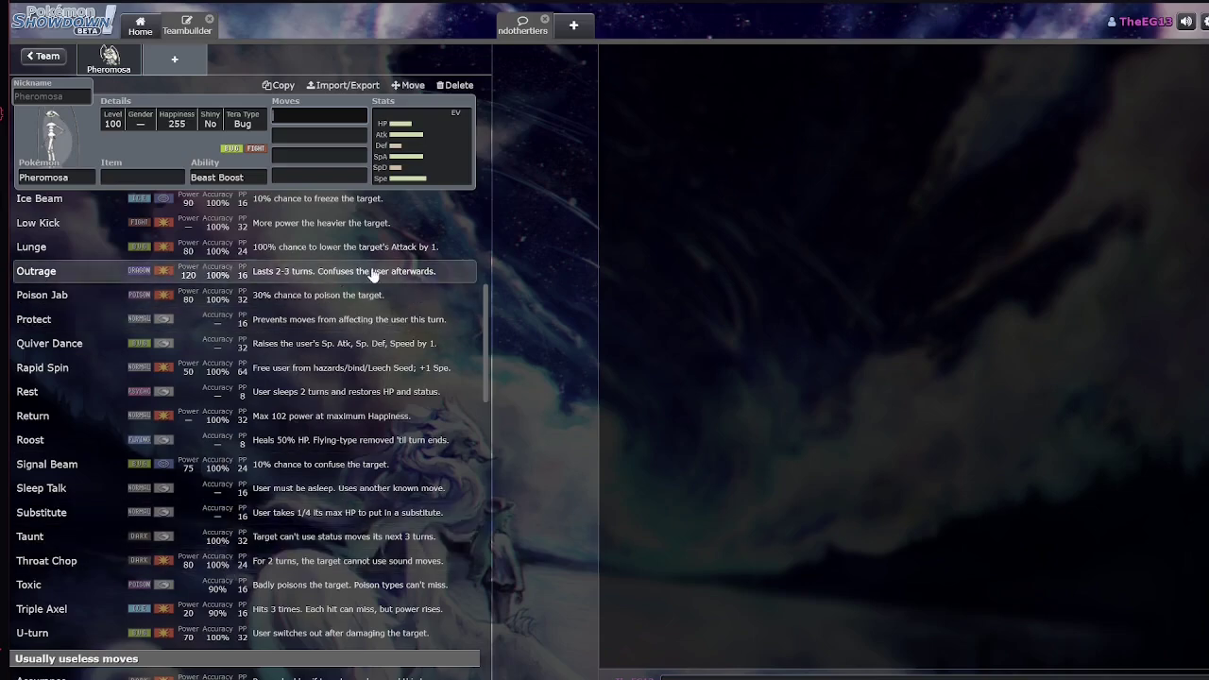
pyautogui.scroll(9, 324, 315)
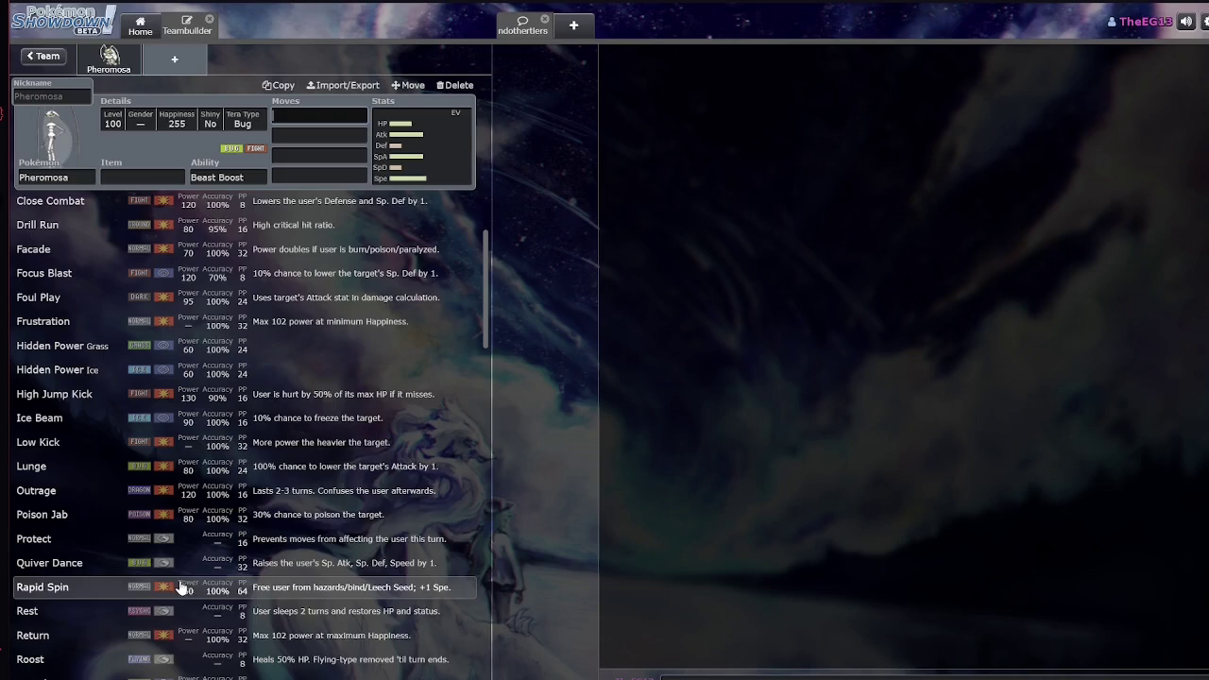
pyautogui.scroll(3, 262, 391)
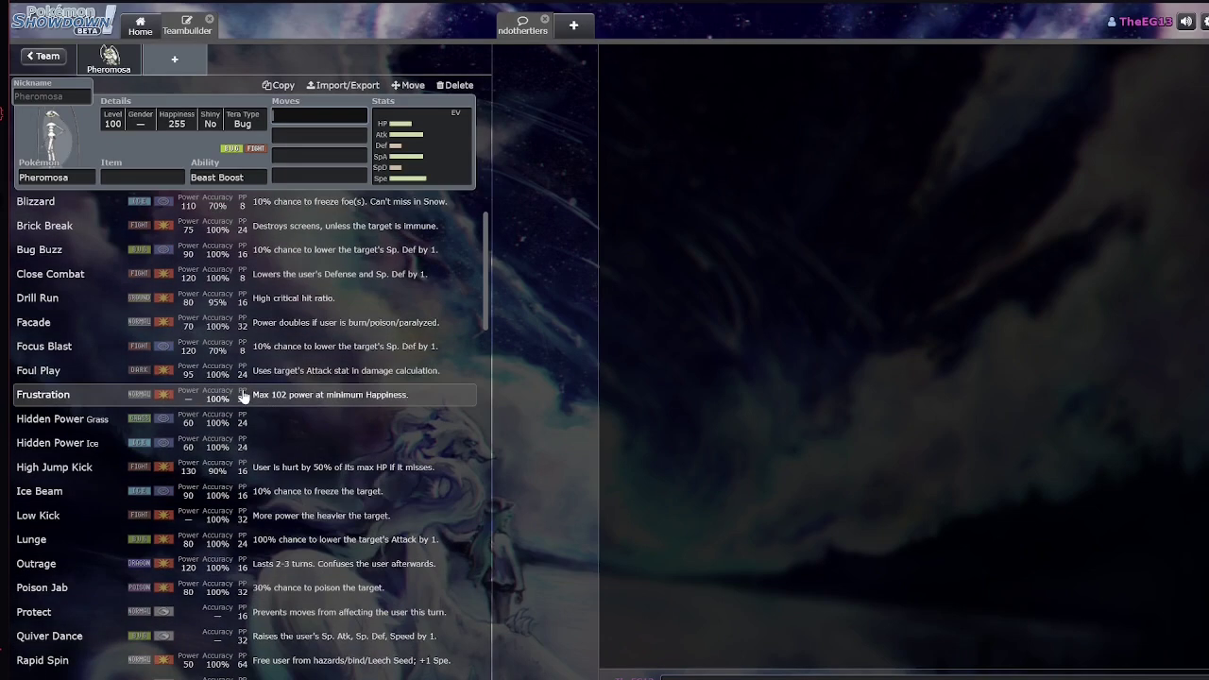
pyautogui.scroll(1, 283, 359)
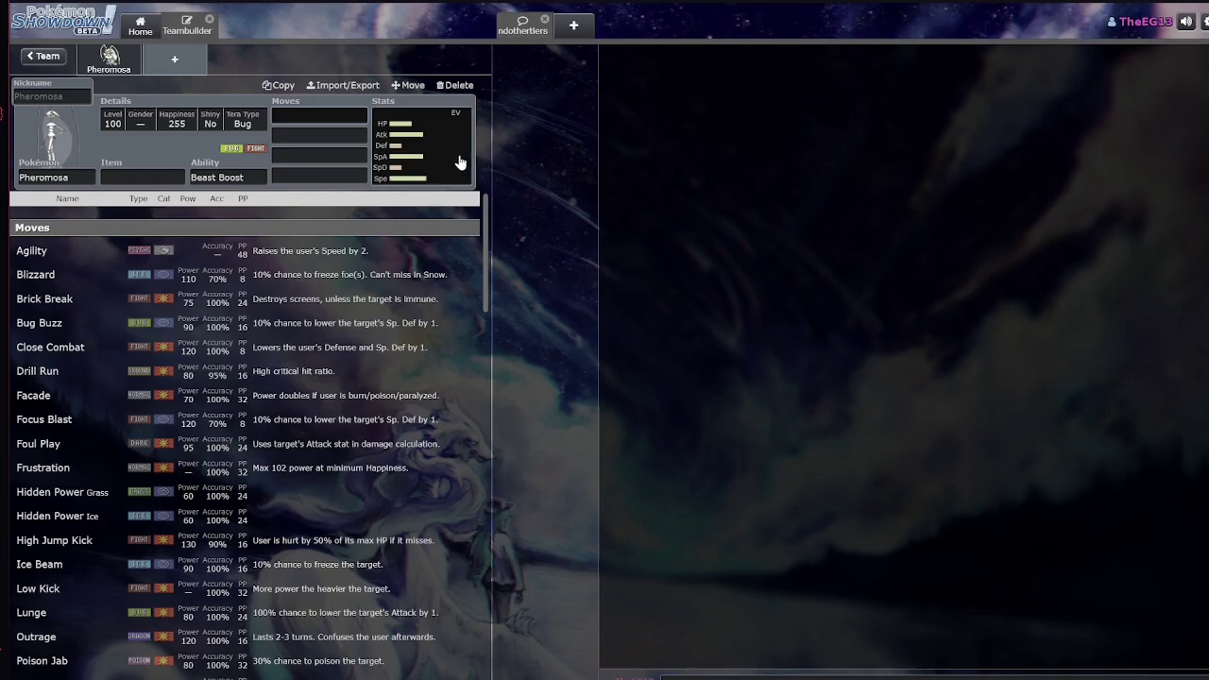
# Review Pheromosa's base stats, and check its species entry and move list again
pyautogui.click(459, 163)
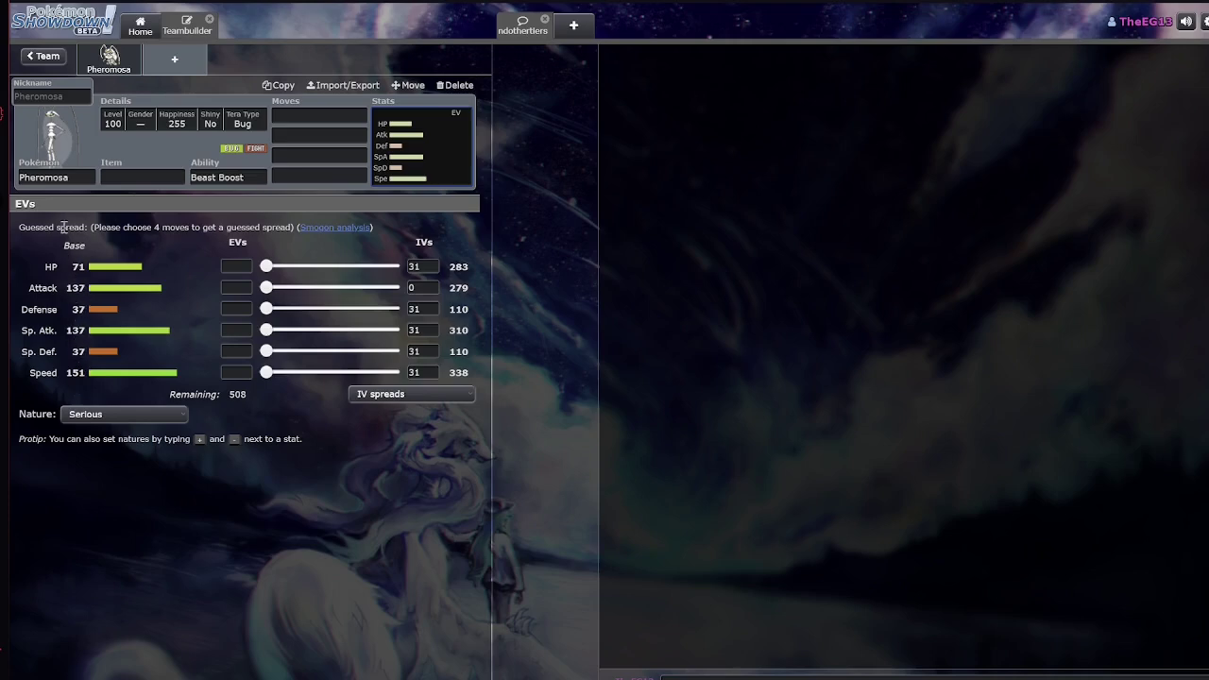
pyautogui.click(141, 178)
pyautogui.click(56, 177)
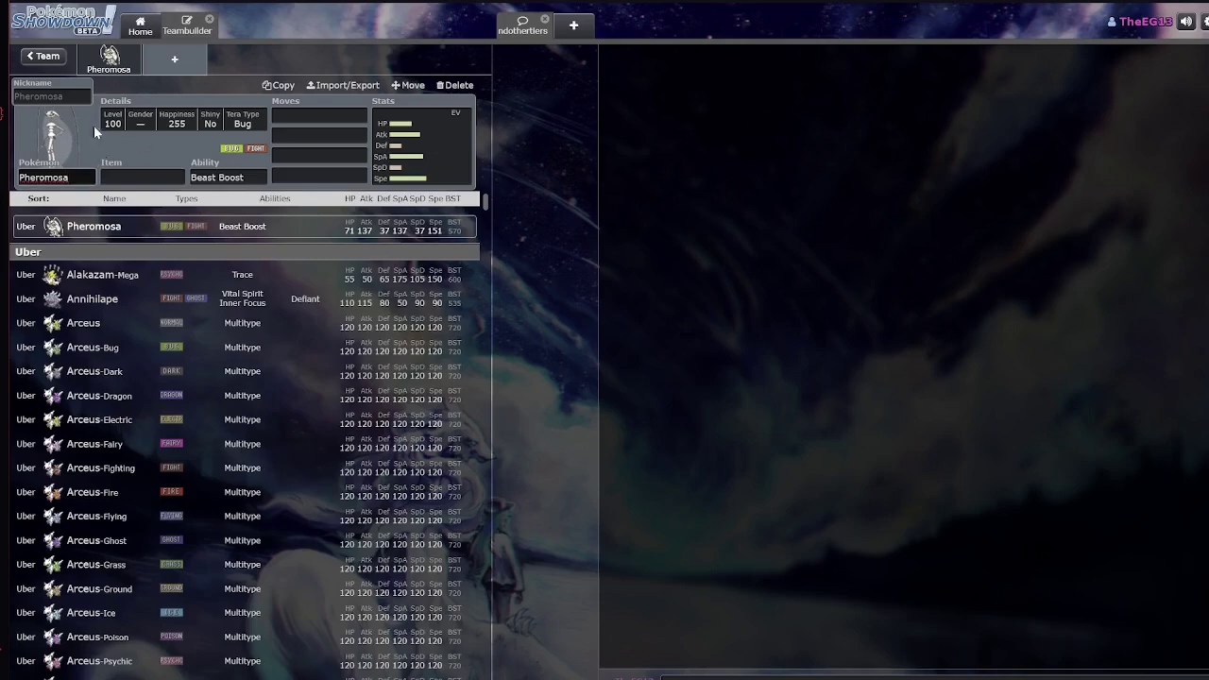
pyautogui.press('Tab')
pyautogui.press('Tab')
pyautogui.press('Tab')
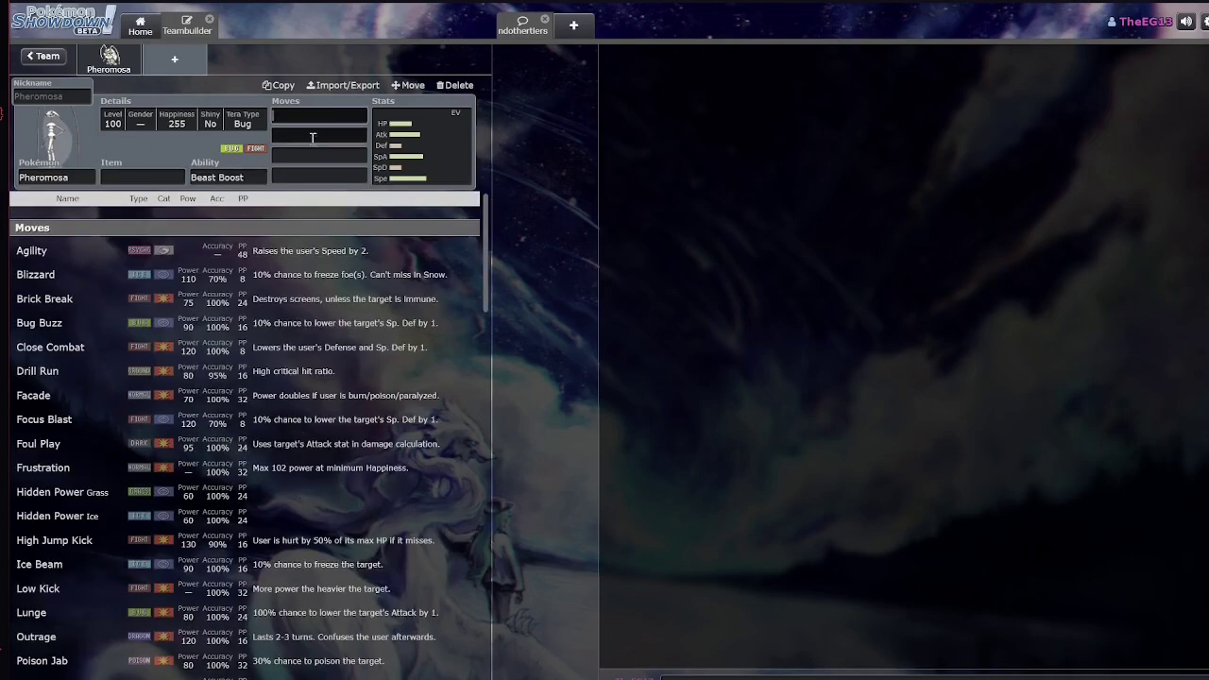
pyautogui.click(312, 137)
pyautogui.click(288, 174)
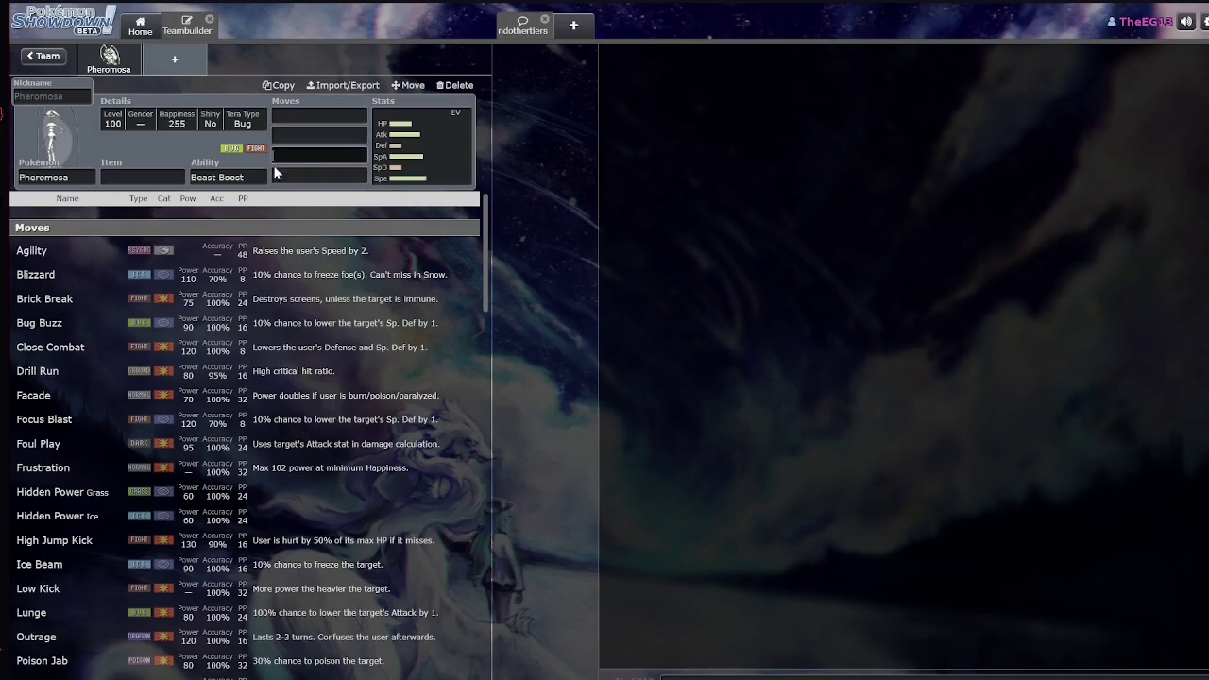
pyautogui.click(280, 177)
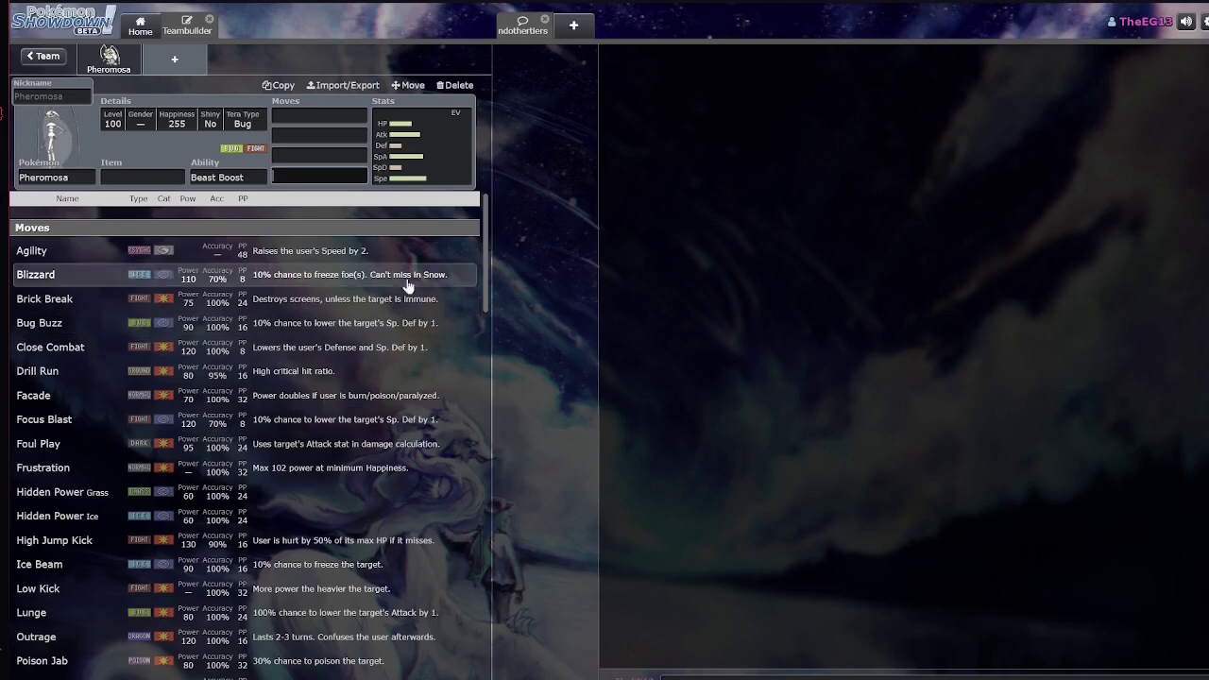
pyautogui.click(83, 179)
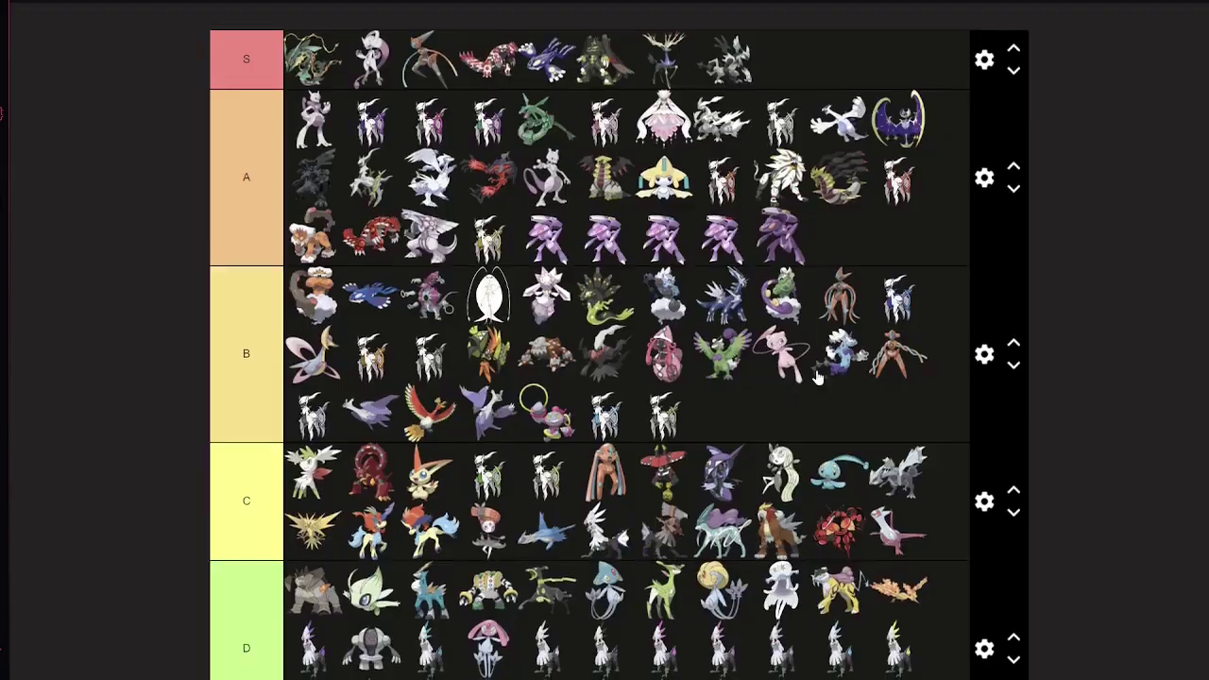
# Move Pheromosa within tier B to the spot between Kyogre and Hoopa Unbound
pyautogui.scroll(-6, 766, 346)
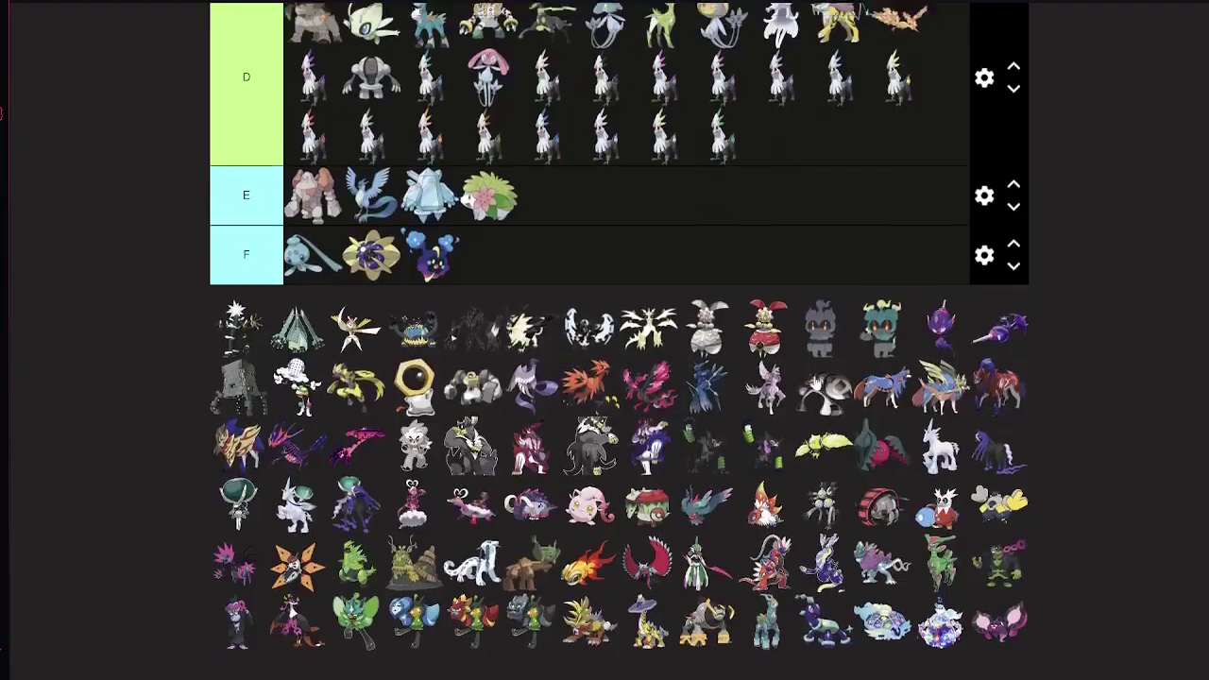
pyautogui.scroll(6, 510, 293)
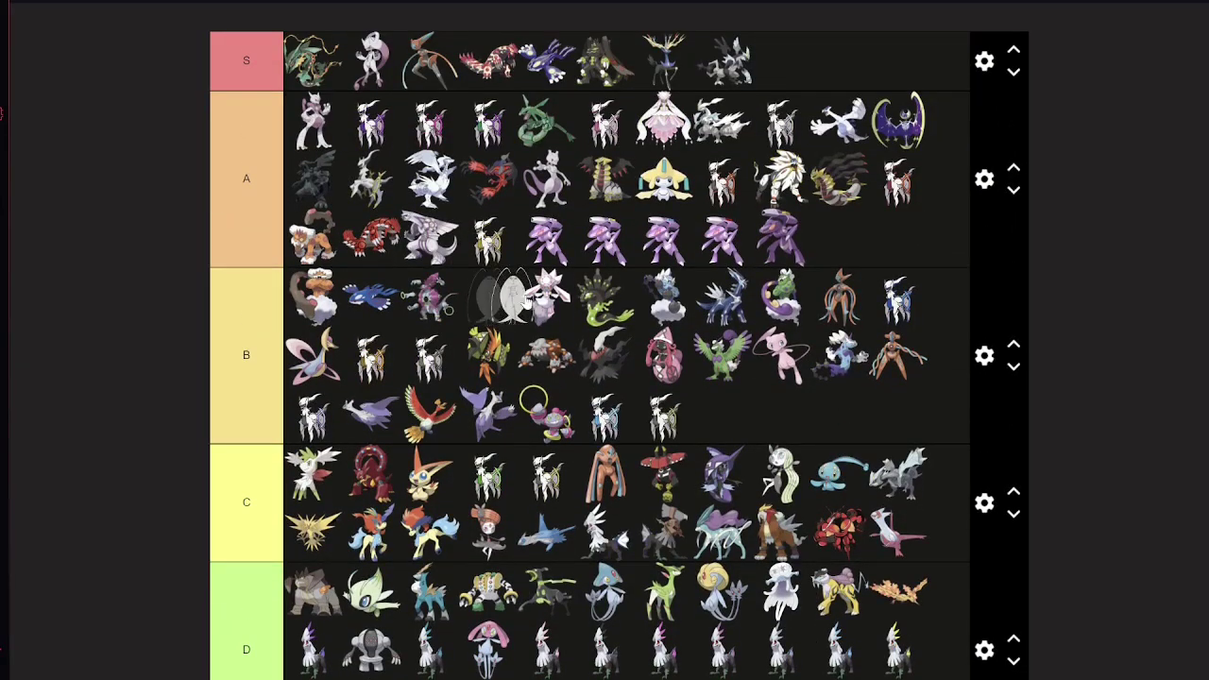
pyautogui.moveTo(515, 292); pyautogui.dragTo(460, 302)
pyautogui.scroll(-3, 461, 302)
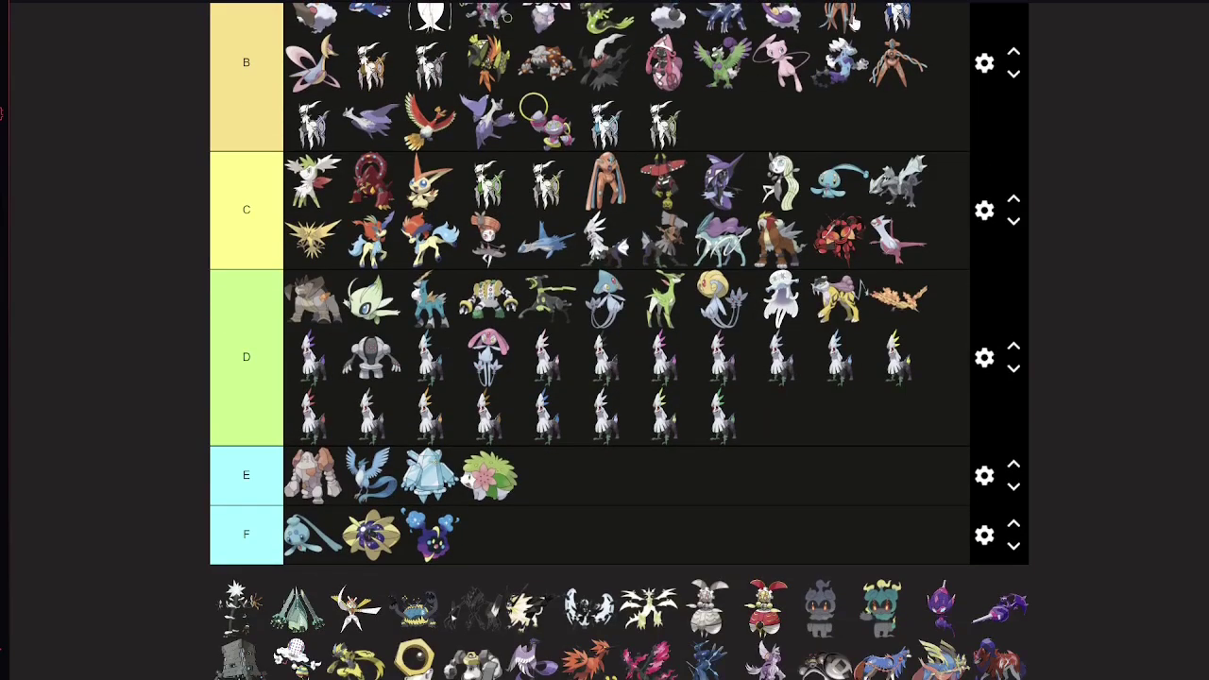
# Place Xurkitree at the end of tier C after Latias
pyautogui.moveTo(472, 609); pyautogui.dragTo(797, 514)
pyautogui.scroll(3, 567, 238)
pyautogui.scroll(1, 807, 208)
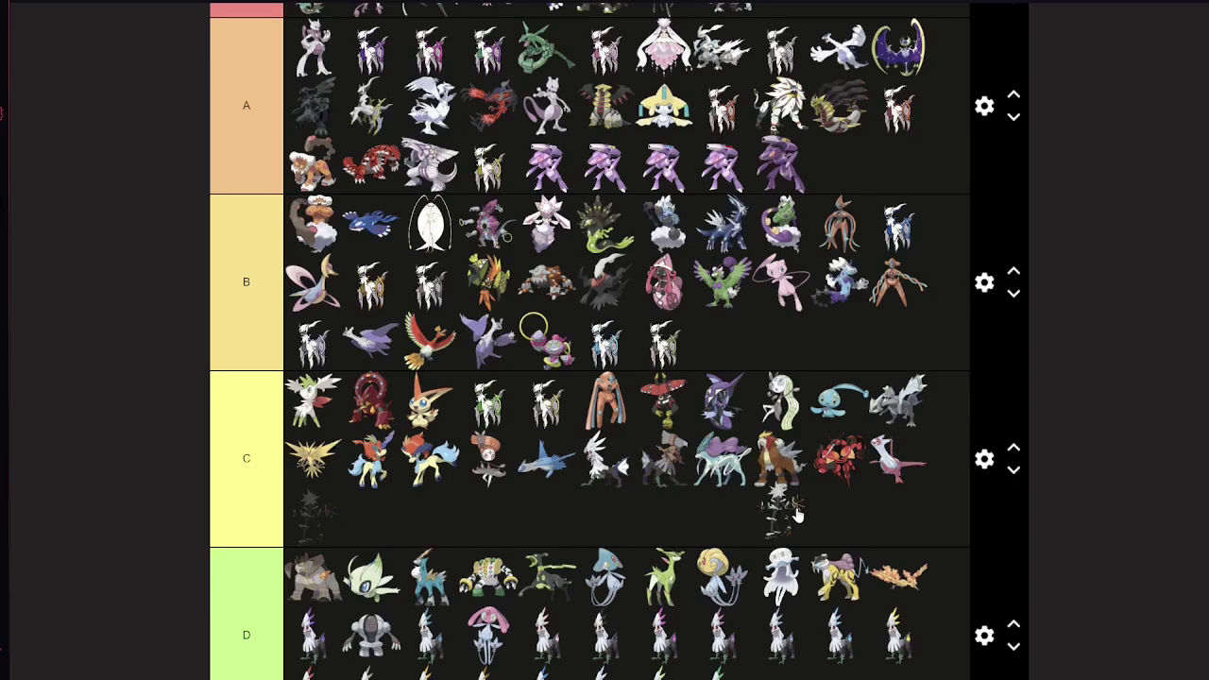
pyautogui.moveTo(796, 513); pyautogui.dragTo(331, 513)
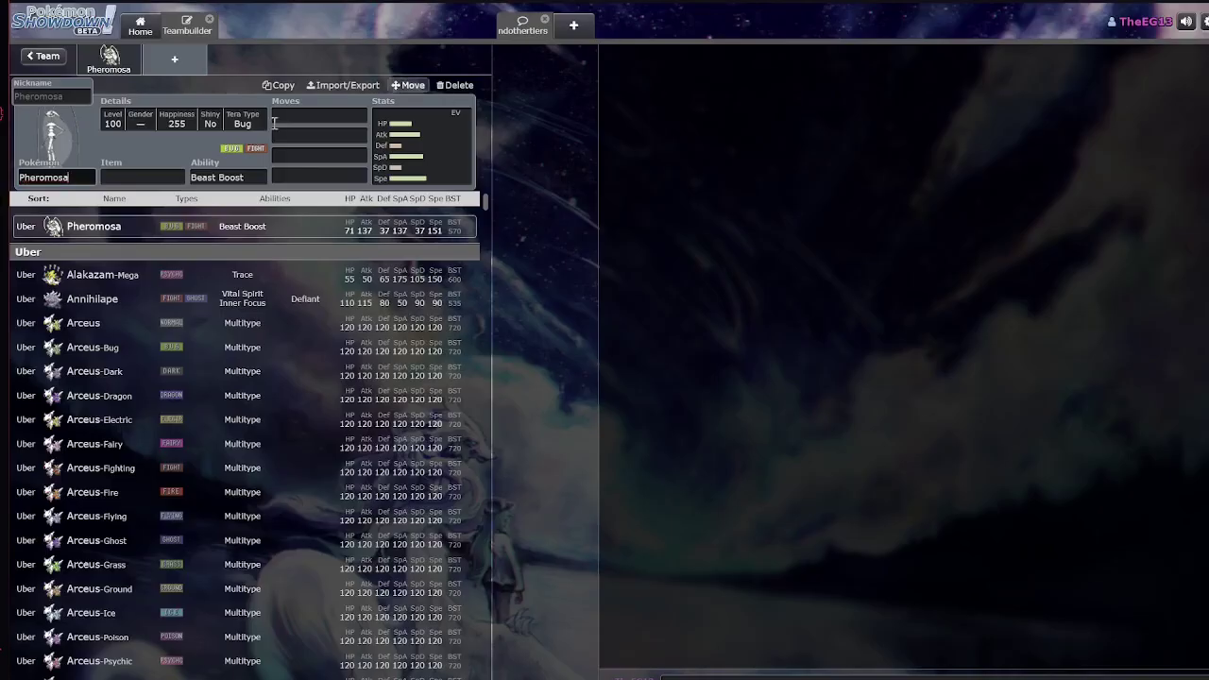
# Filter the Pokémon Showdown species list by the move Tail Glow
pyautogui.write('tail gl')
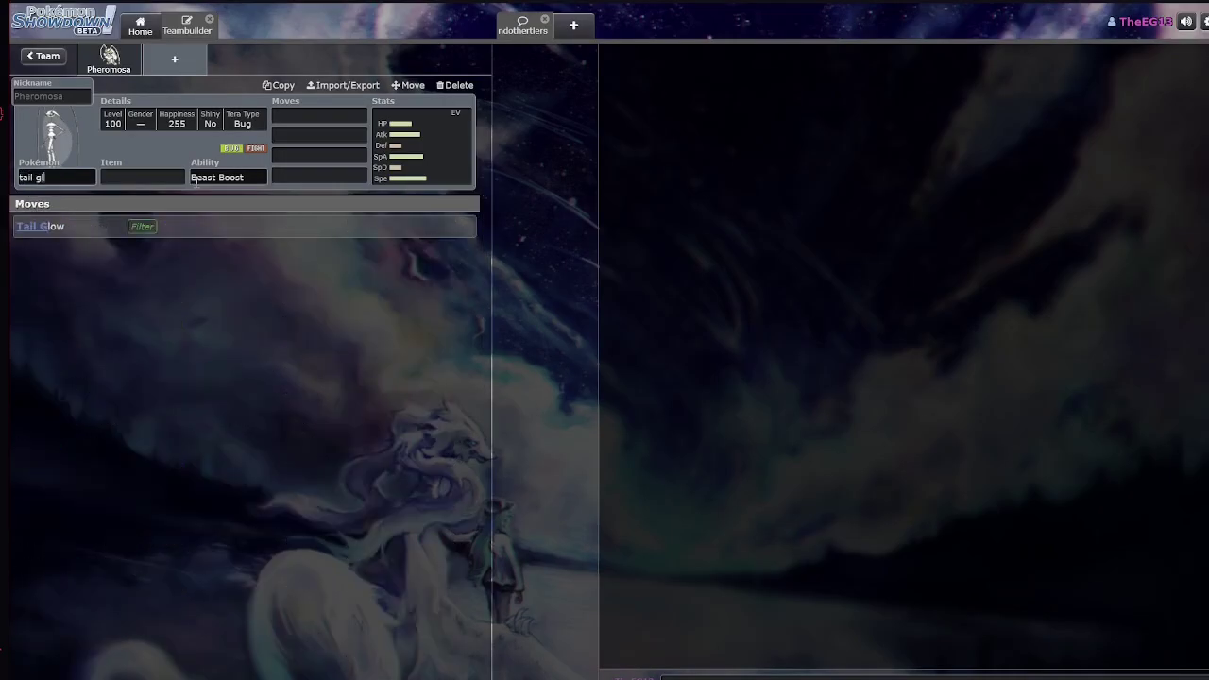
pyautogui.press('Return')
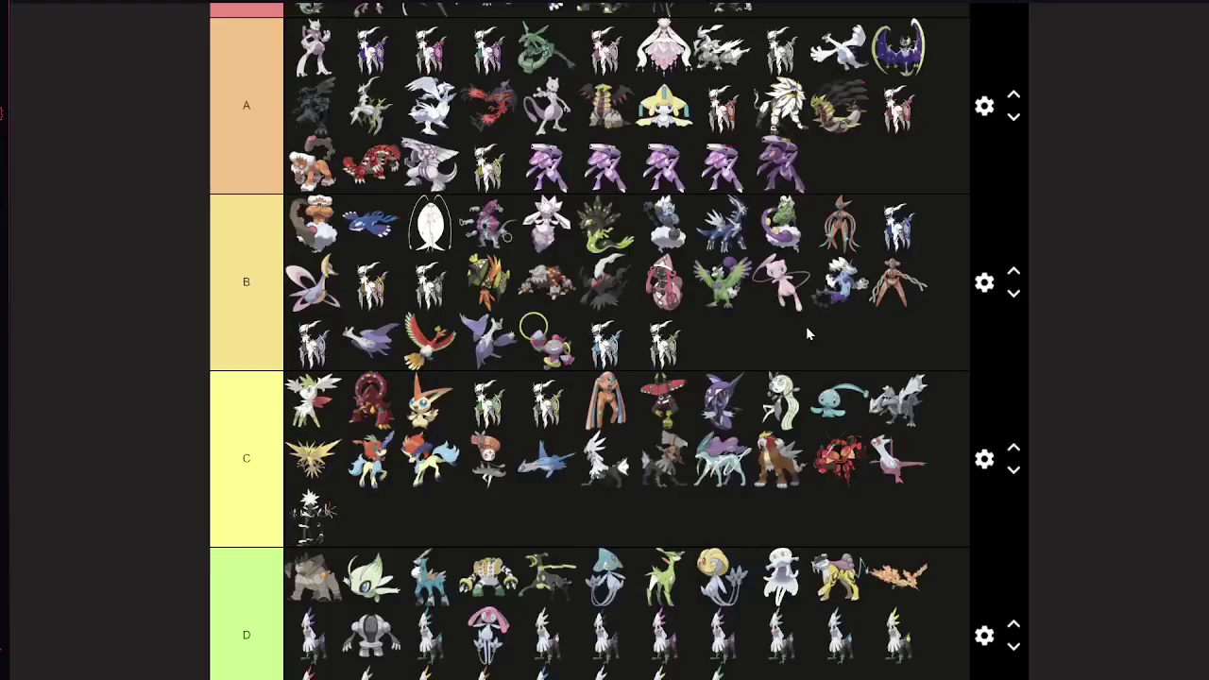
# Move Xurkitree up within tier C to the spot between Meloetta and Manaphy
pyautogui.scroll(-3, 810, 311)
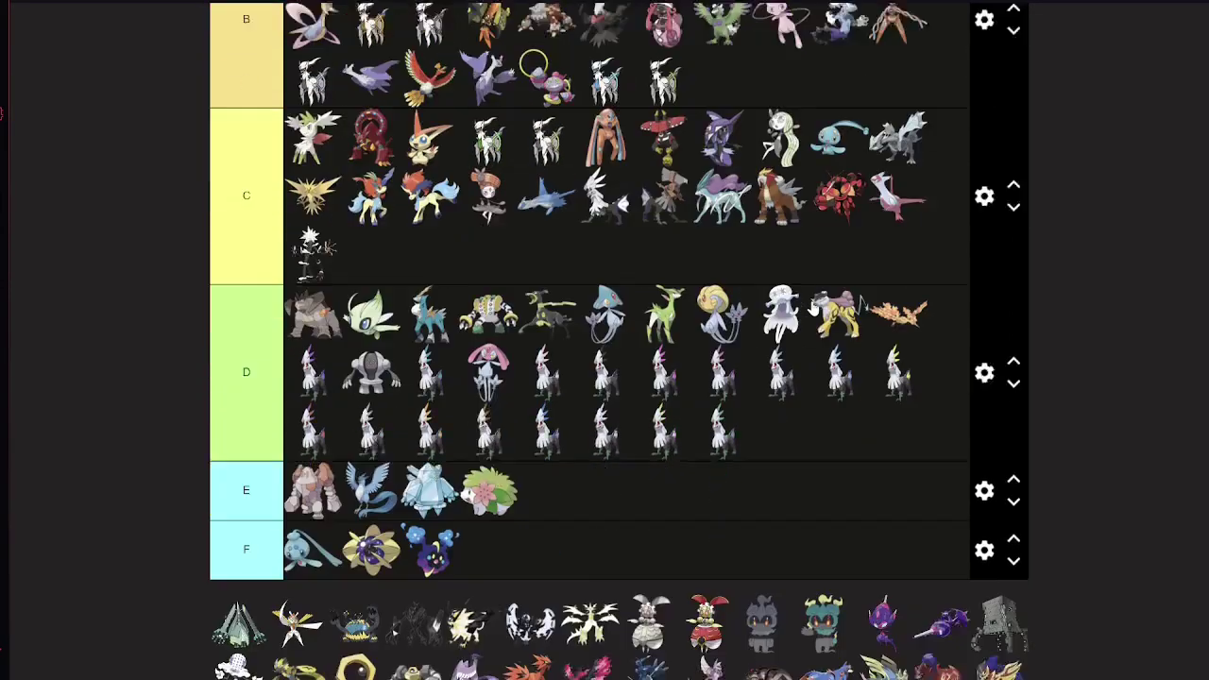
pyautogui.scroll(2, 812, 311)
pyautogui.scroll(1, 801, 387)
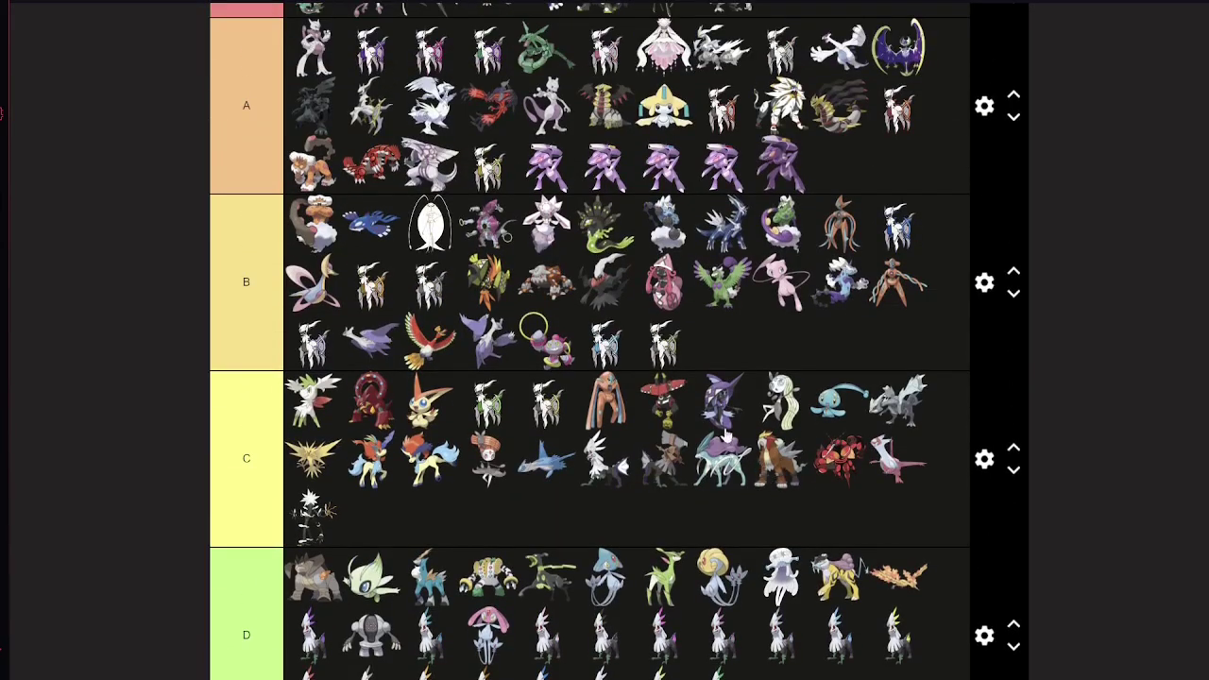
pyautogui.moveTo(326, 510); pyautogui.dragTo(859, 503)
pyautogui.scroll(1, 548, 378)
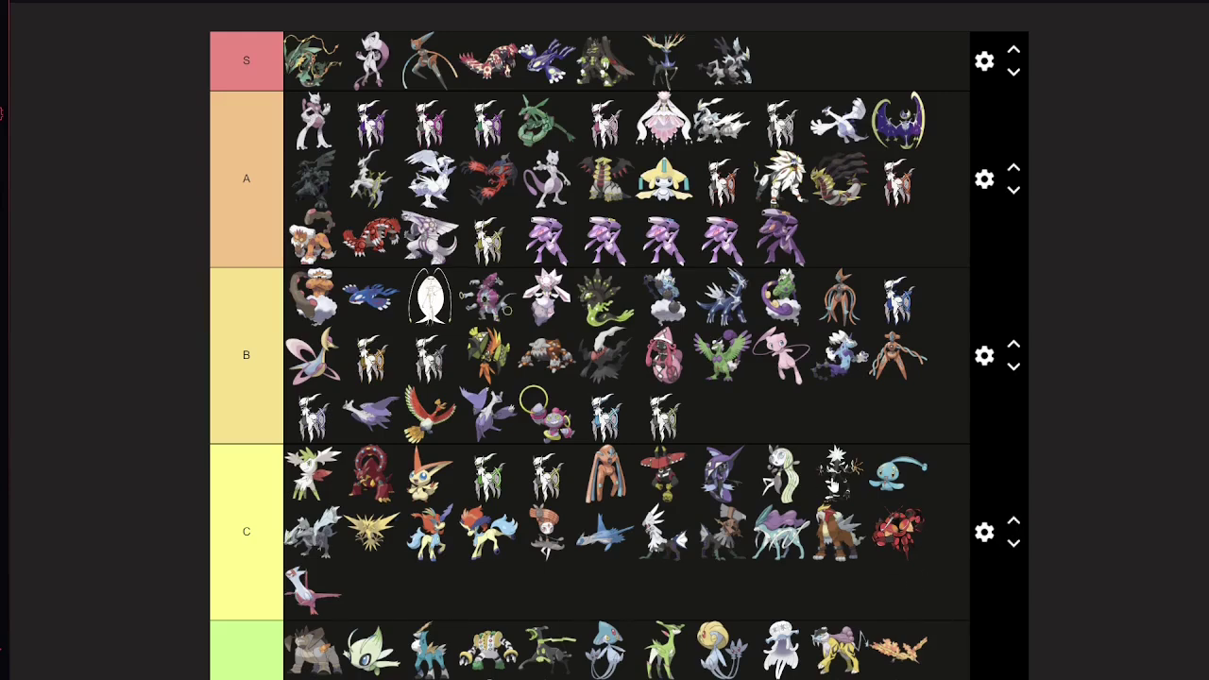
# Move Xurkitree up within tier C to the spot between the second green Arceus and Deoxys
pyautogui.moveTo(831, 480); pyautogui.dragTo(661, 475)
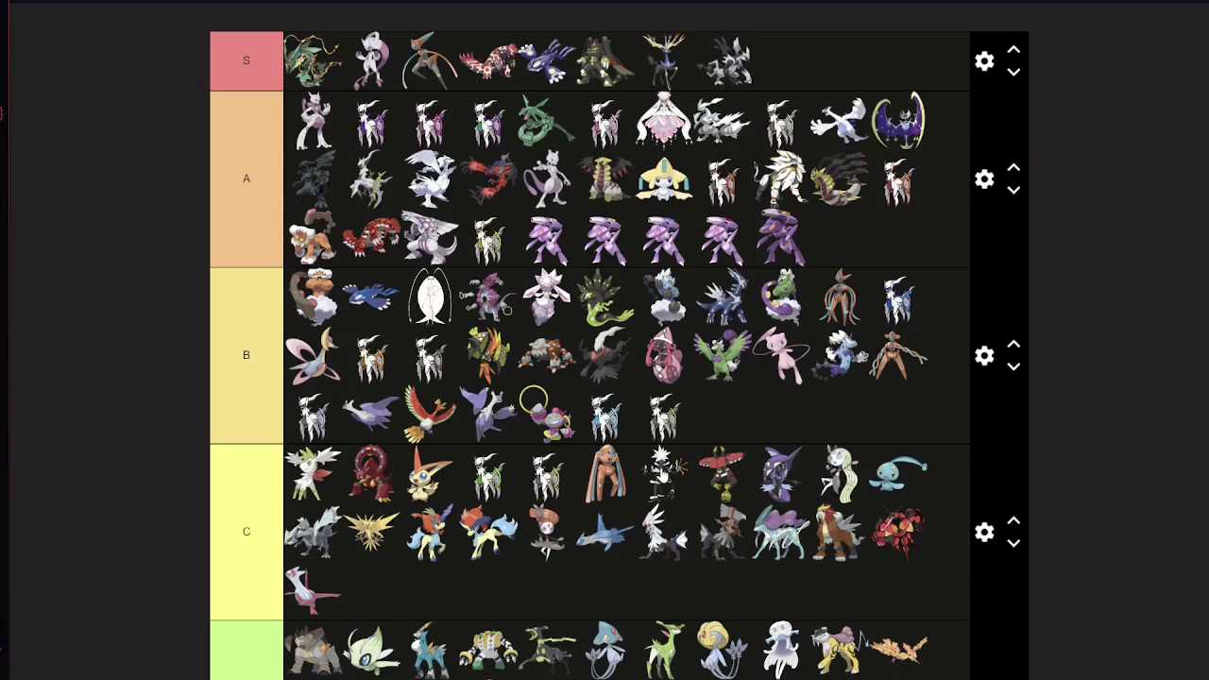
pyautogui.moveTo(661, 475); pyautogui.dragTo(607, 477)
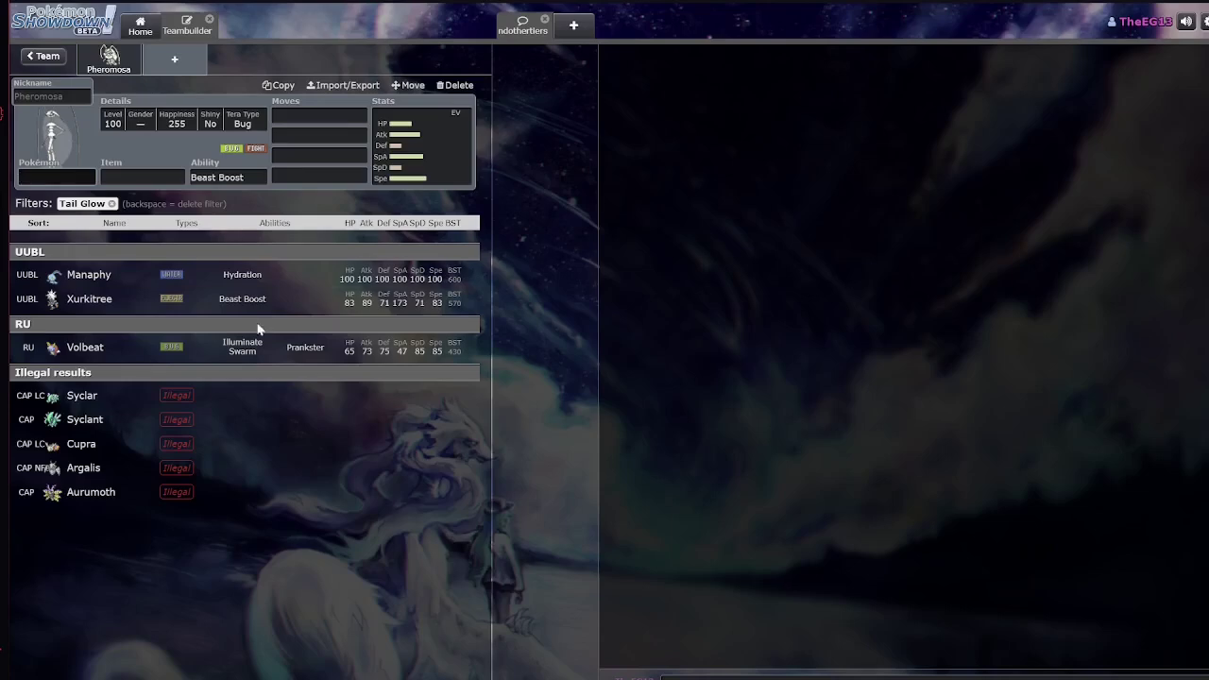
# Replace Pheromosa with Xurkitree in the Pokémon Showdown team slot and open its stats for review
pyautogui.click(94, 299)
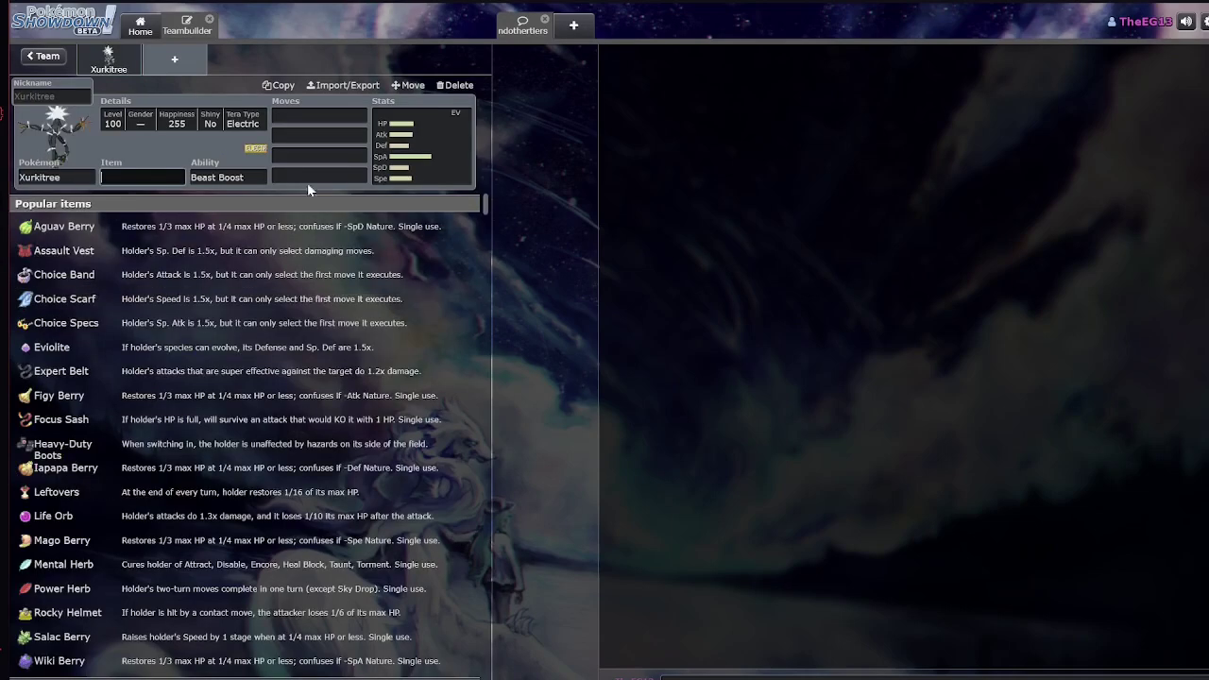
pyautogui.click(388, 162)
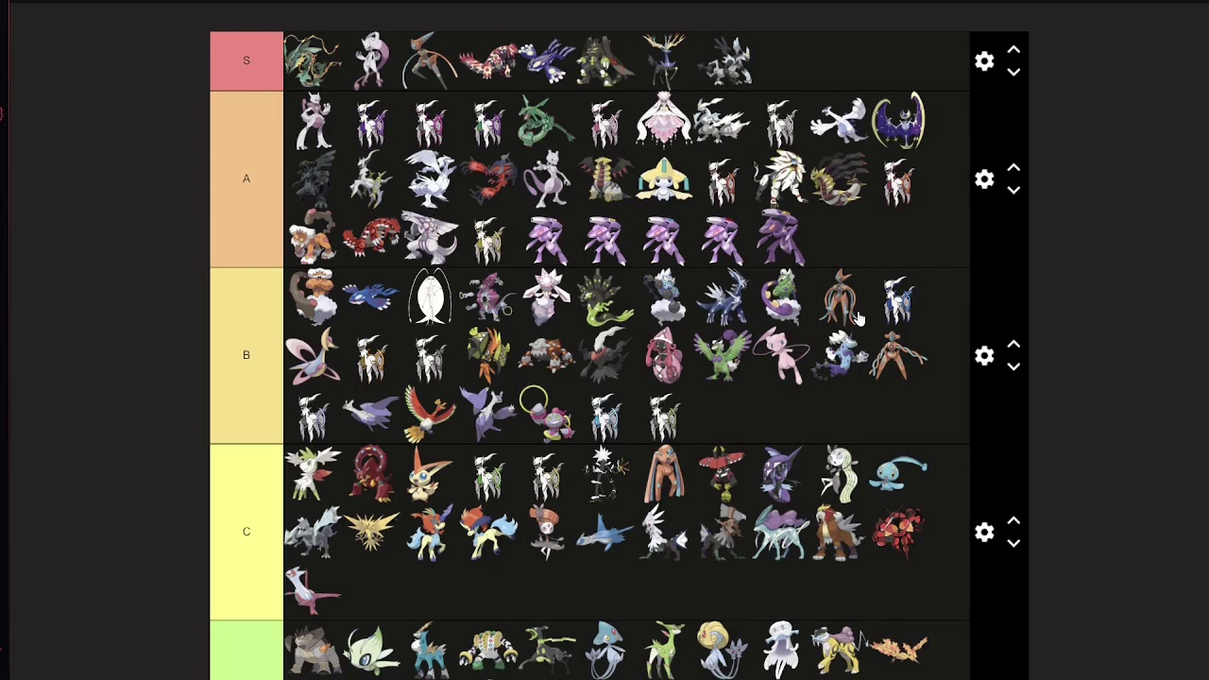
# Place the unranked Celesteela in tier D, between Uxie and Nihilego
pyautogui.scroll(-3, 859, 321)
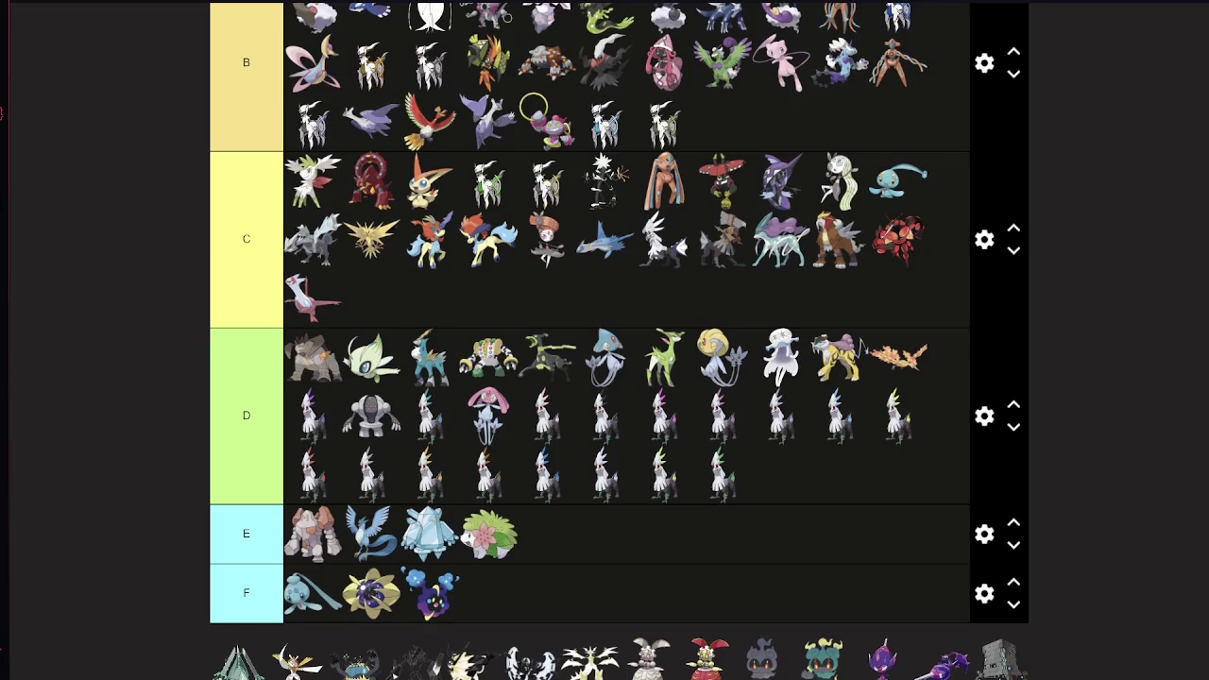
pyautogui.moveTo(238, 661); pyautogui.dragTo(563, 608)
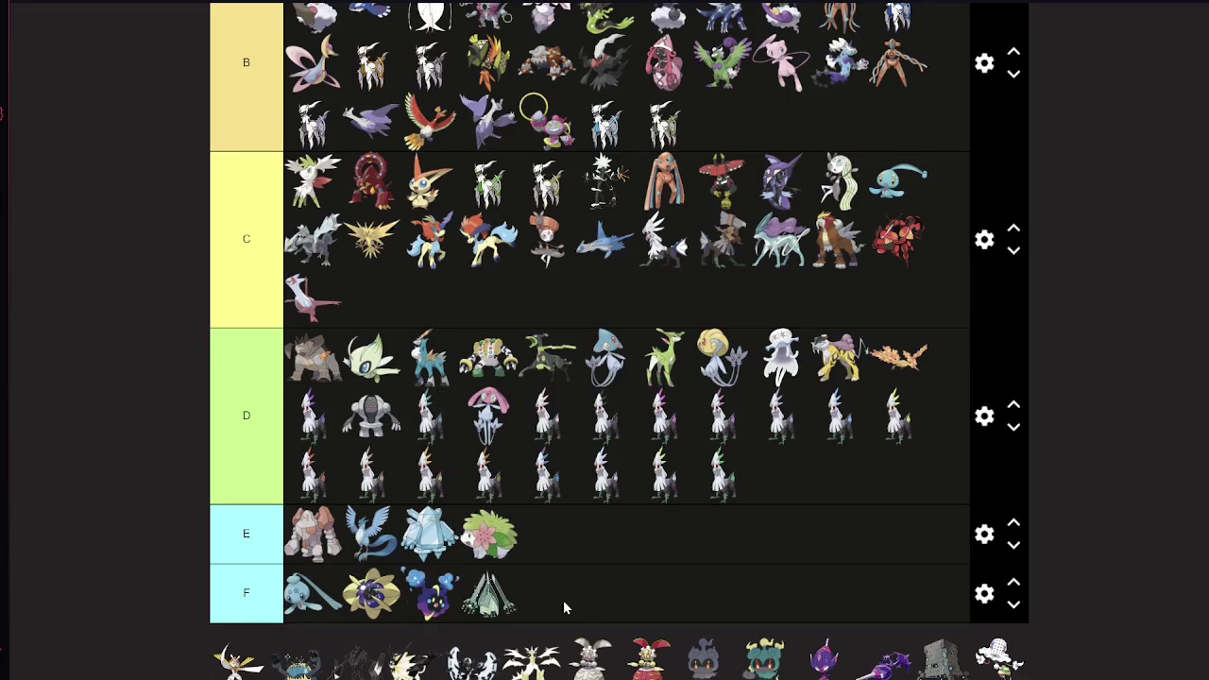
pyautogui.moveTo(488, 593); pyautogui.dragTo(776, 430)
pyautogui.scroll(1, 566, 529)
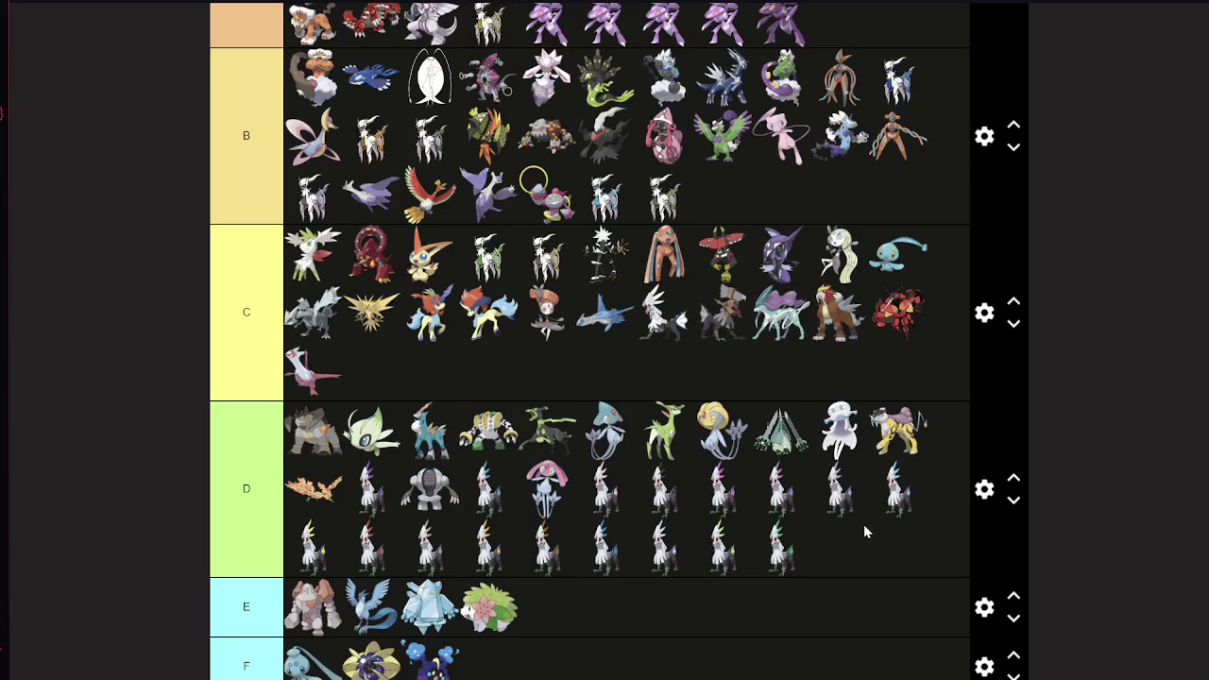